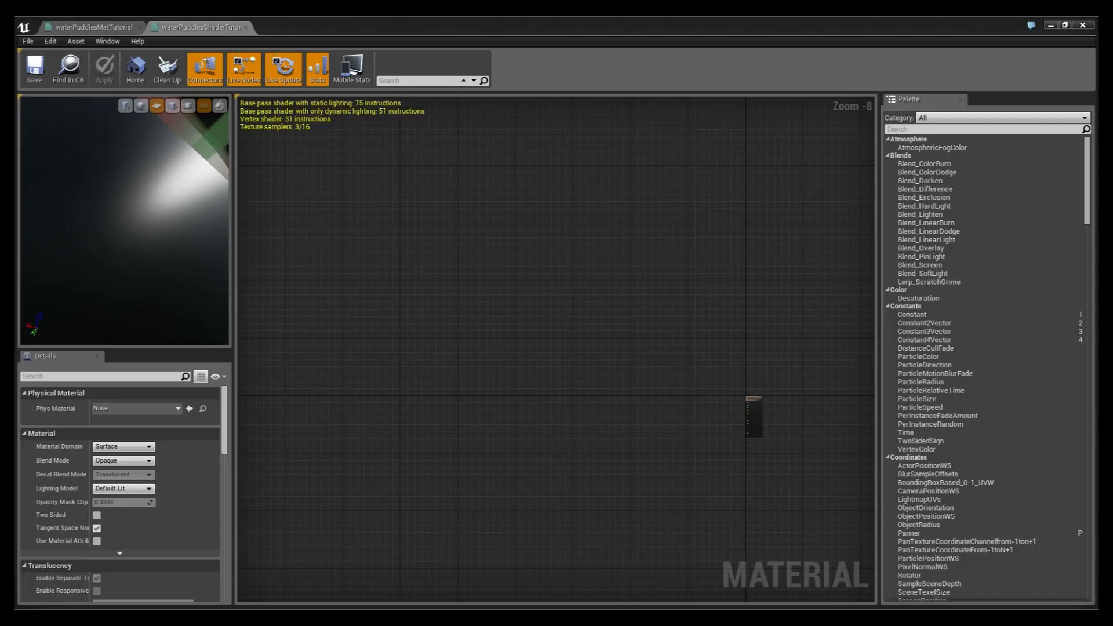
Step: Add texture samples for the floor tile's color map and normal map to the empty area of the material graph
right_click_drag(639, 500, 566, 485)
scroll(626, 457, "up", 3)
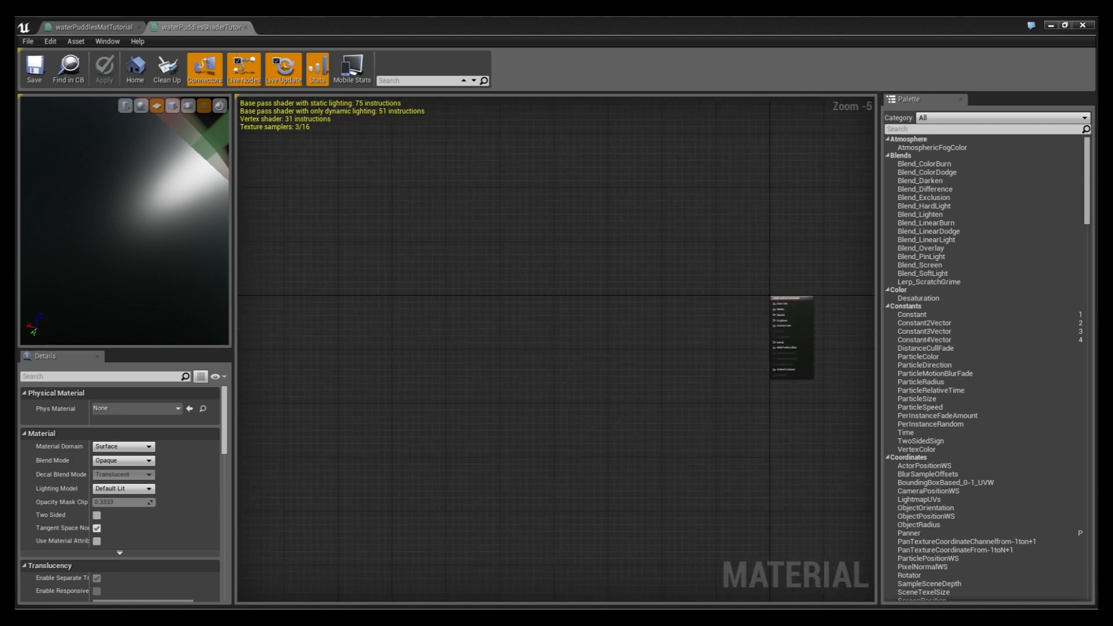
left_click(451, 248)
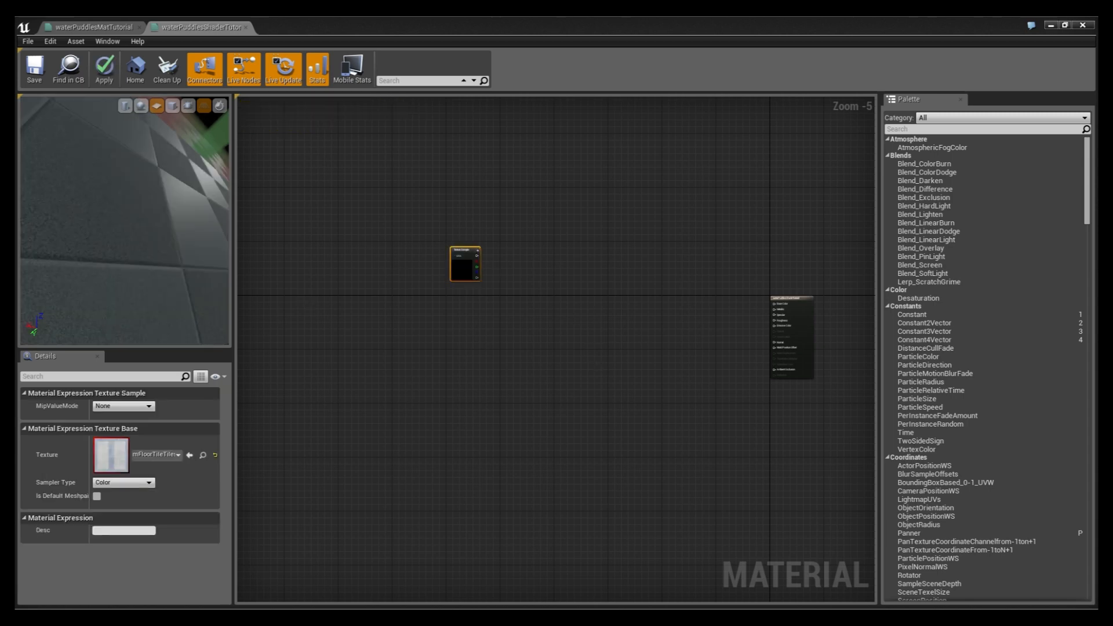
left_click(441, 295)
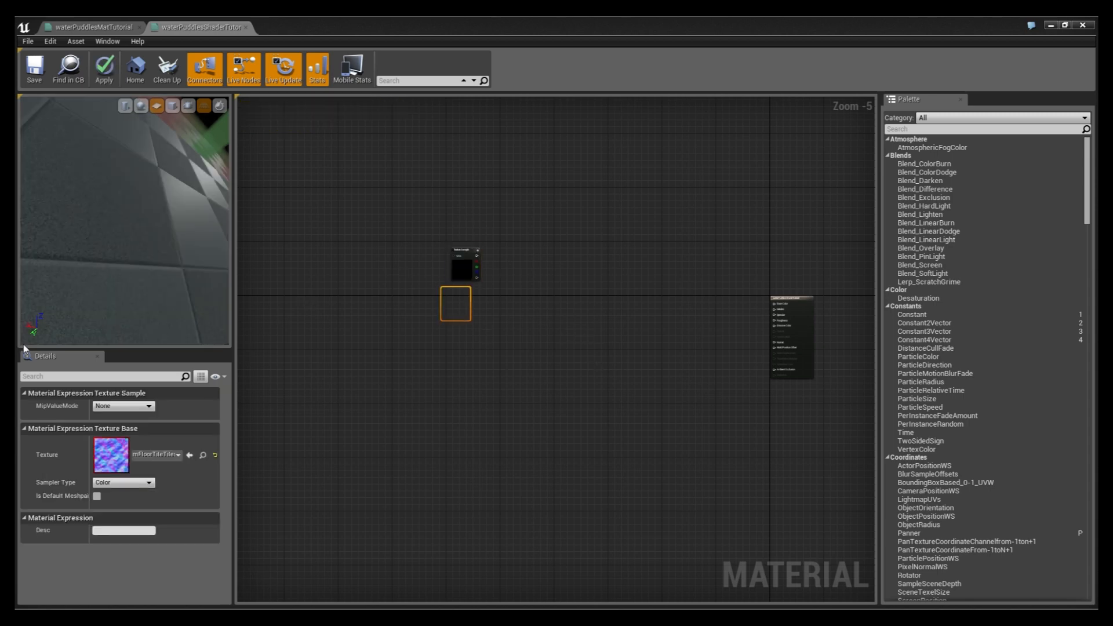
left_click(520, 310)
Step: Connect the floor tile color and normal texture samples to the matching inputs of the material node
scroll(520, 310, "up", 3)
right_click_drag(519, 310, 342, 281)
left_click_drag(342, 278, 745, 348)
right_click_drag(412, 349, 596, 353)
left_click_drag(434, 267, 760, 326)
Step: Arrange the texture samples away from the material node, with the black mask texture placed directly below the floor tile color texture
scroll(641, 318, "down", 2)
right_click_drag(642, 318, 726, 368)
left_click_drag(488, 266, 475, 267)
left_click_drag(523, 368, 374, 246)
scroll(485, 312, "down", 2)
right_click_drag(485, 311, 564, 322)
left_click_drag(564, 322, 383, 301)
left_click(456, 315)
scroll(414, 311, "up", 4)
scroll(356, 317, "up", 1)
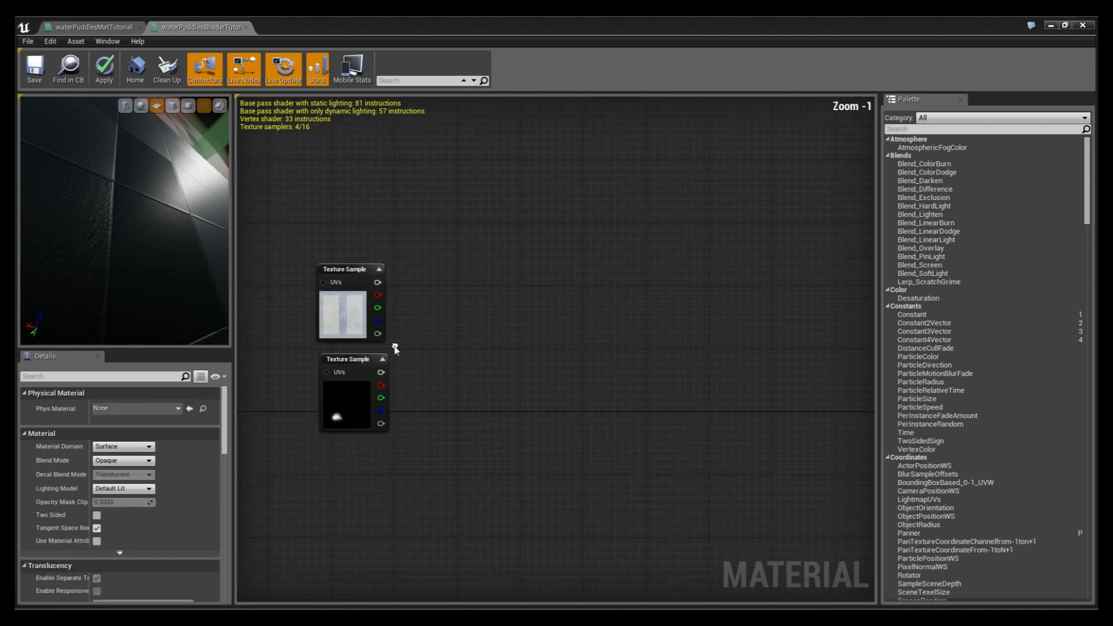
Step: Add a OneMinus (1-x) node and feed it from the floor tile color texture's alpha output
left_click(459, 326)
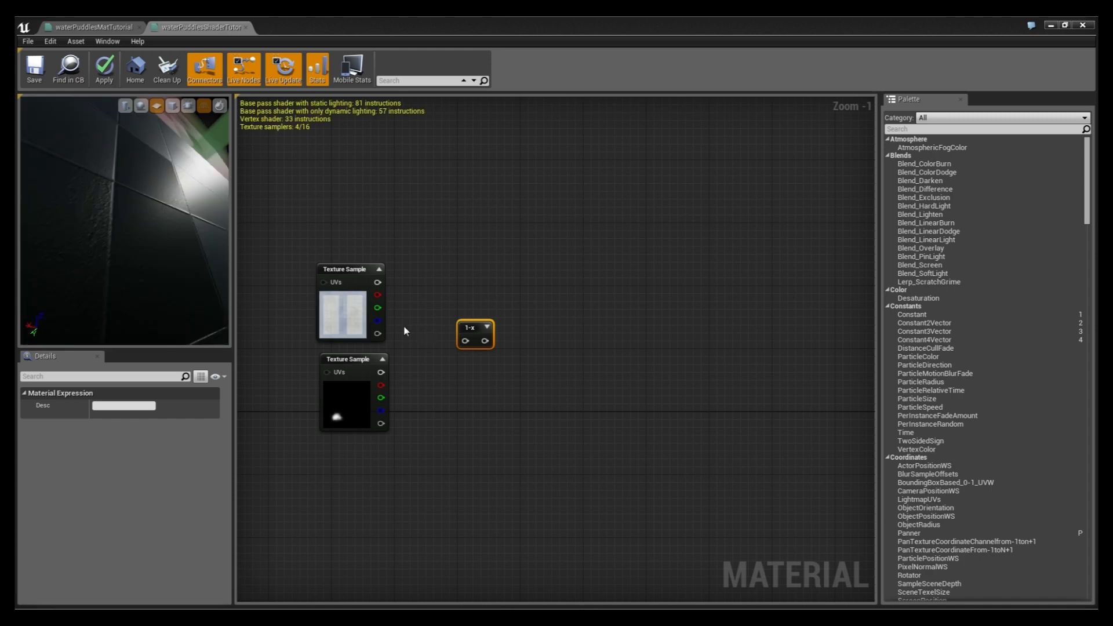
left_click_drag(378, 333, 466, 342)
left_click_drag(475, 327, 483, 332)
Step: Add an Add node with the OneMinus output in A and the mask texture's red channel in B
left_click(563, 365)
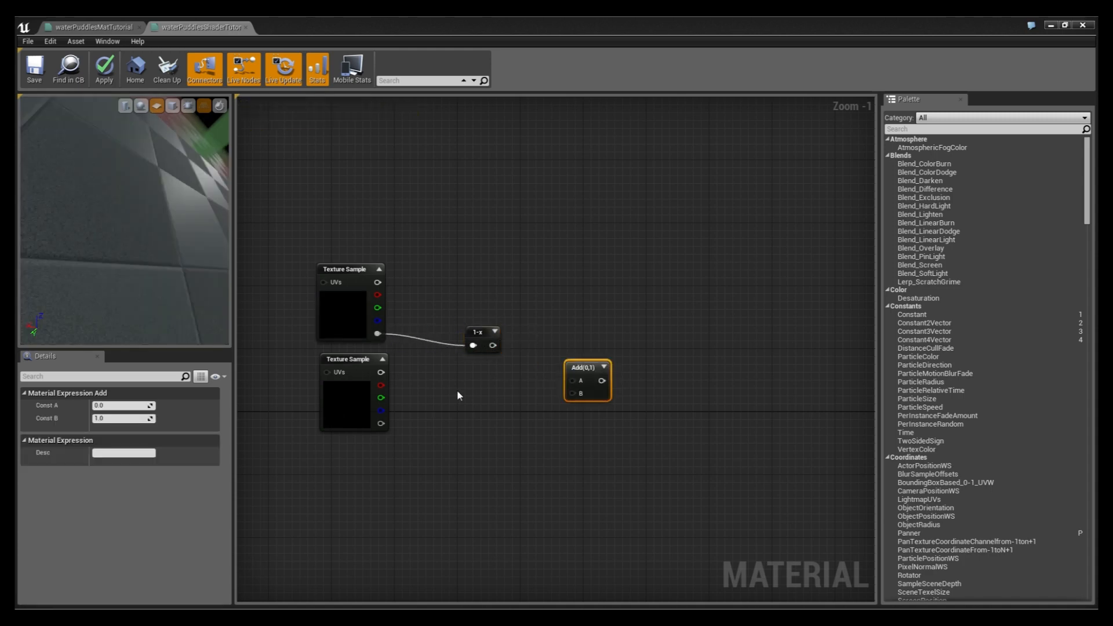
left_click_drag(588, 367, 575, 339)
left_click_drag(493, 345, 562, 352)
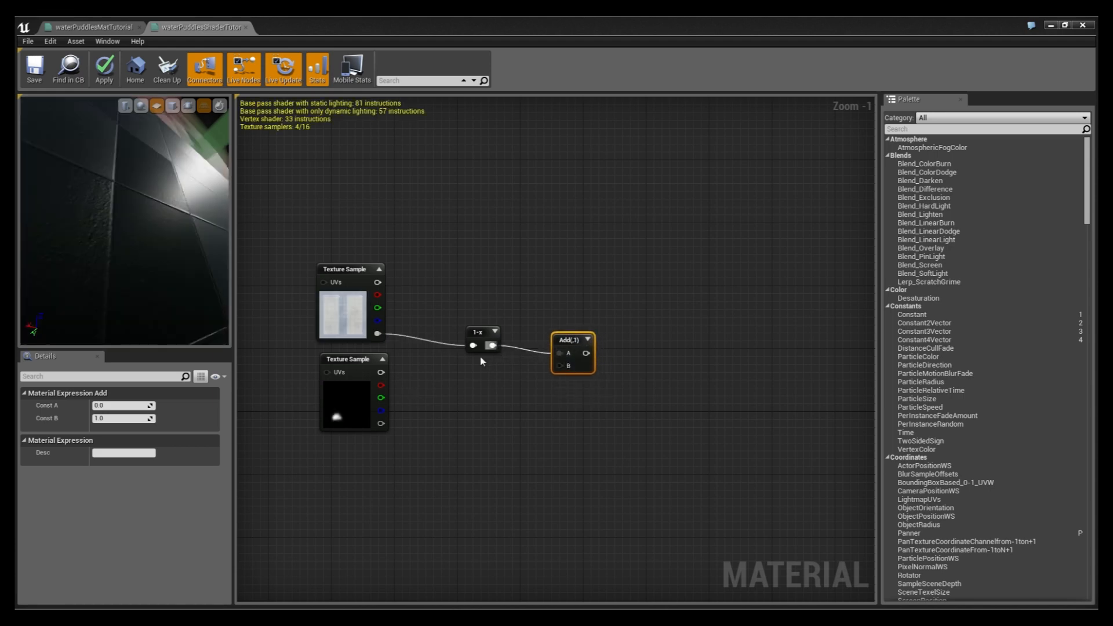
left_click_drag(381, 385, 567, 367)
Step: Add a Subtract node and connect the Add node's output to its A input
right_click_drag(642, 399, 569, 375)
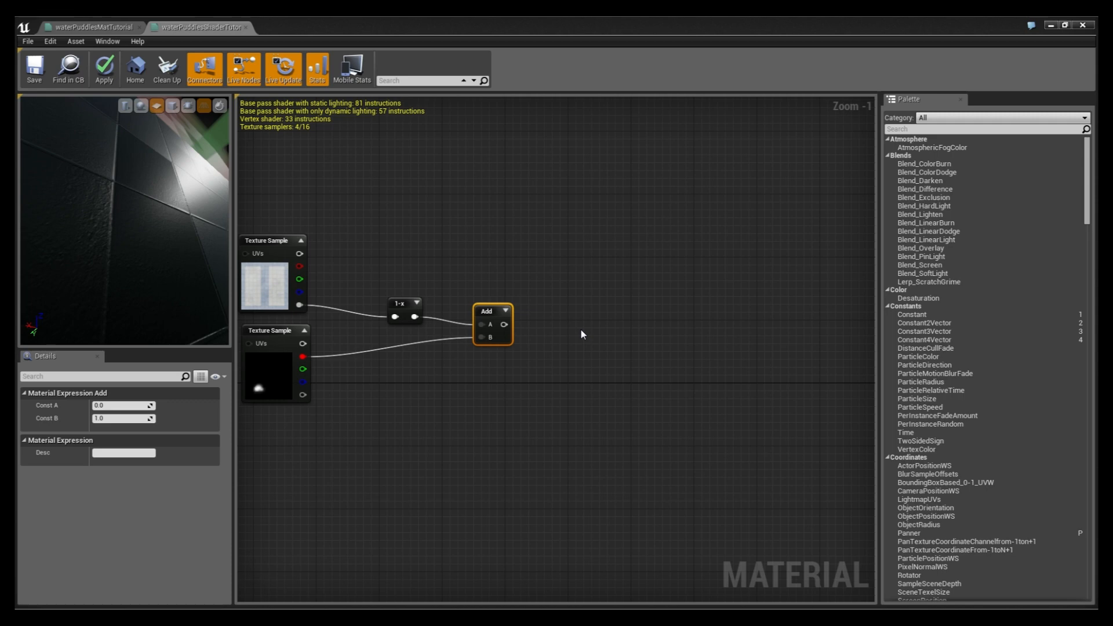
key("Return")
left_click_drag(612, 340, 504, 324)
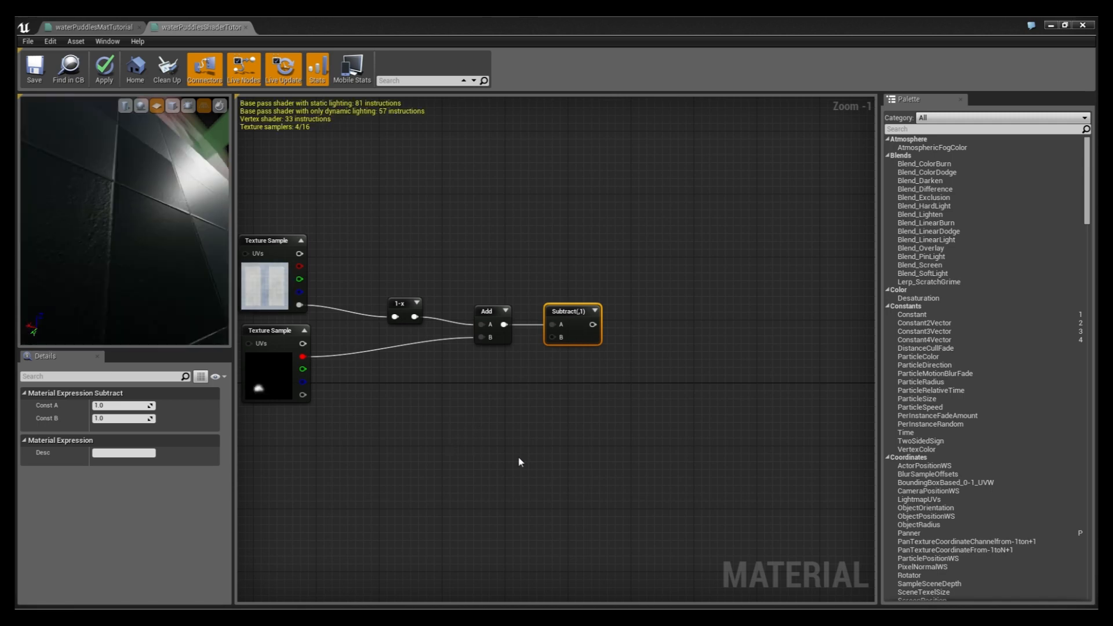
Step: Place a Time node below the texture samples and connect it to input A of a new Multiply node
right_click_drag(536, 429, 618, 426)
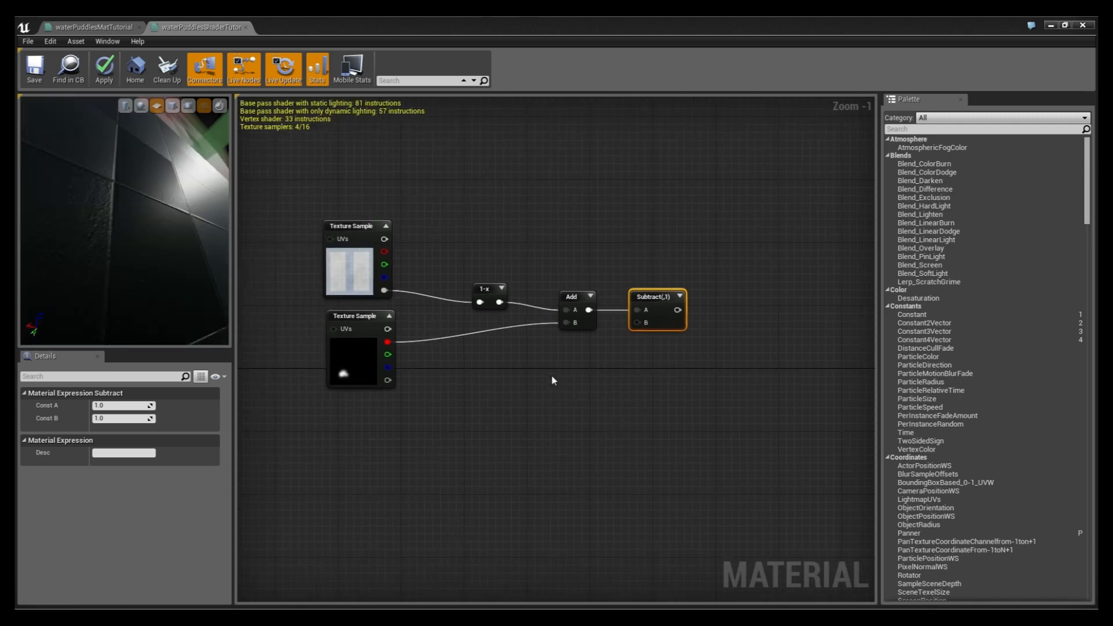
scroll(536, 382, "down", 2)
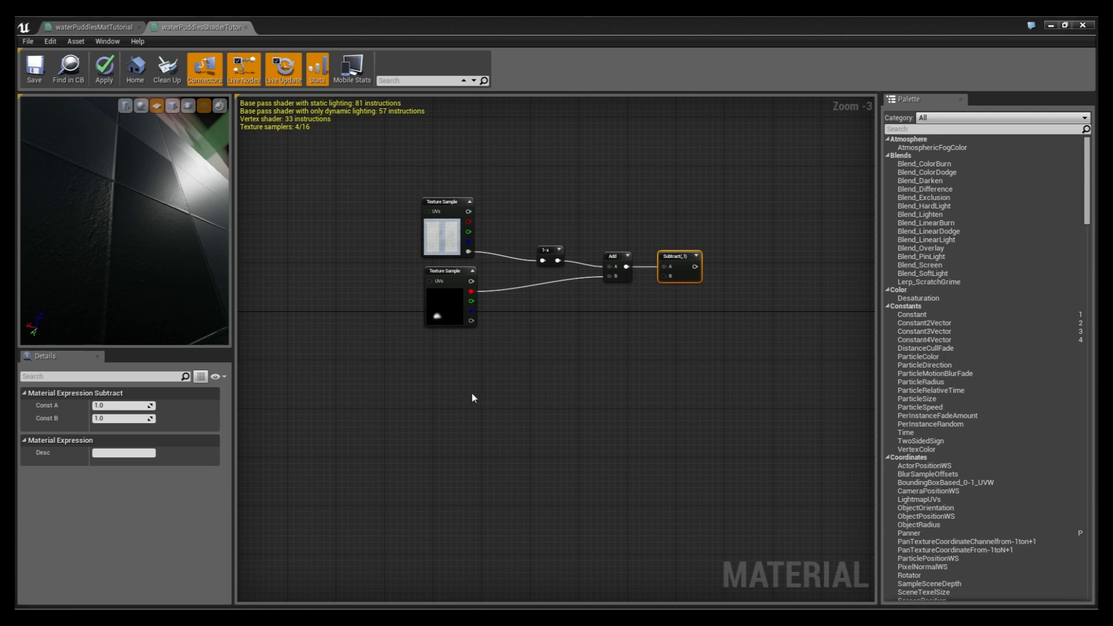
right_click_drag(472, 393, 470, 410)
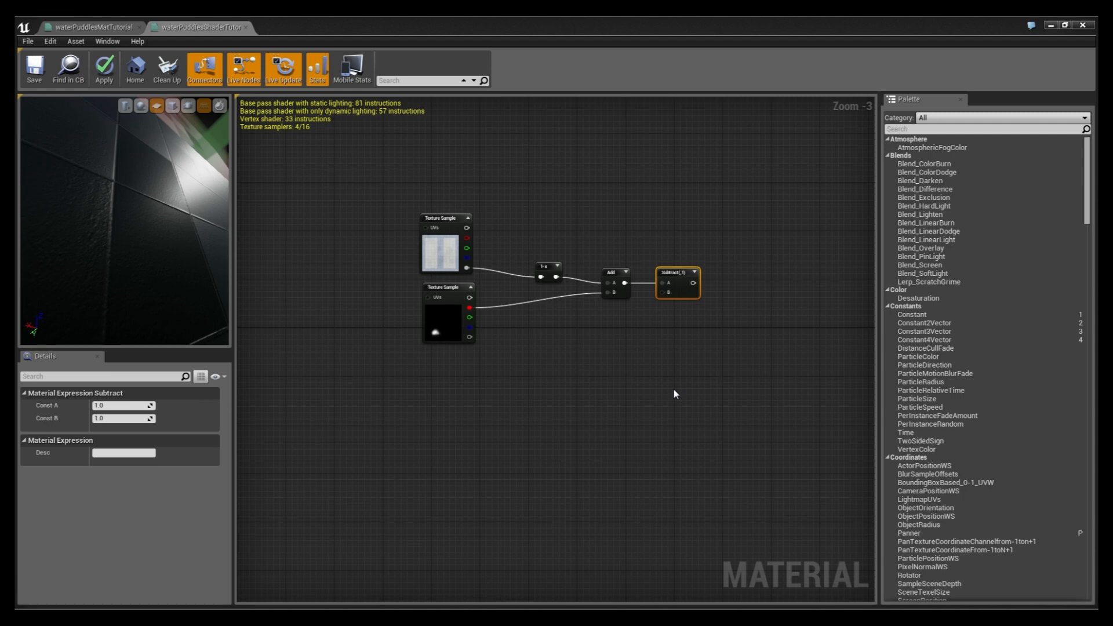
key("ctrl+z")
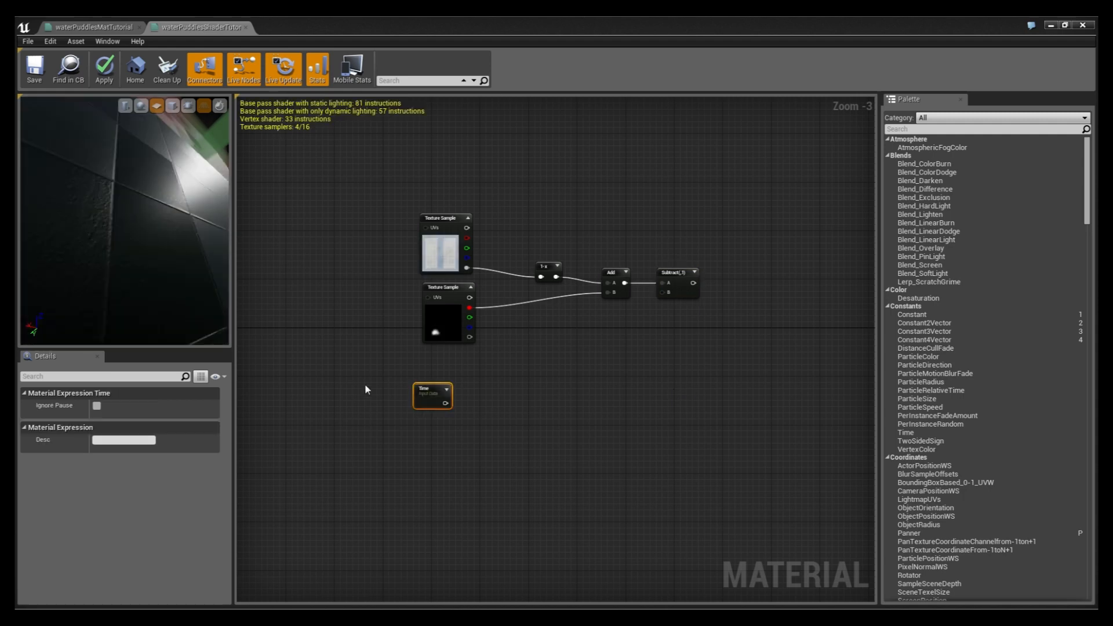
left_click_drag(432, 388, 371, 387)
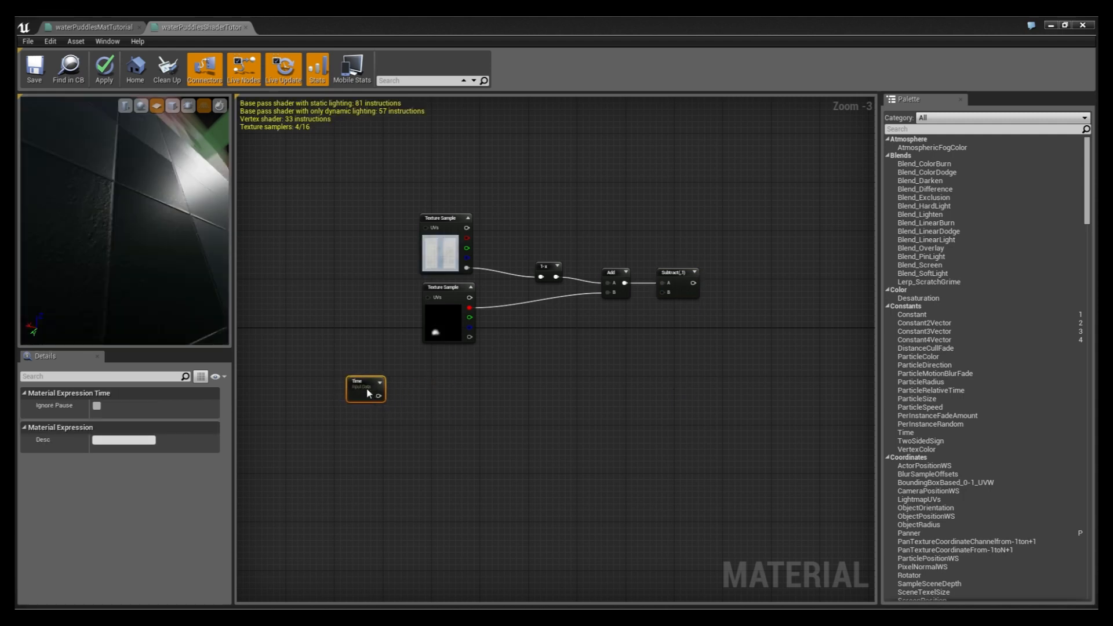
left_click(435, 392)
left_click_drag(449, 390, 385, 401)
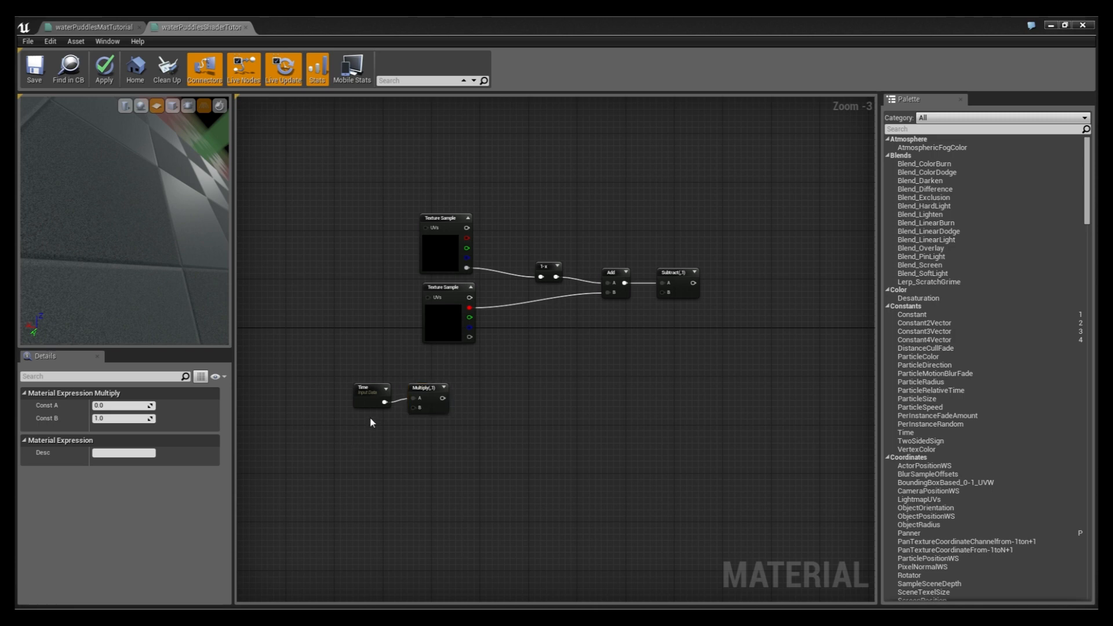
Step: Add a Constant node with the value 0.1 and connect it to the Multiply node's B input
left_click(373, 422)
left_click(152, 406)
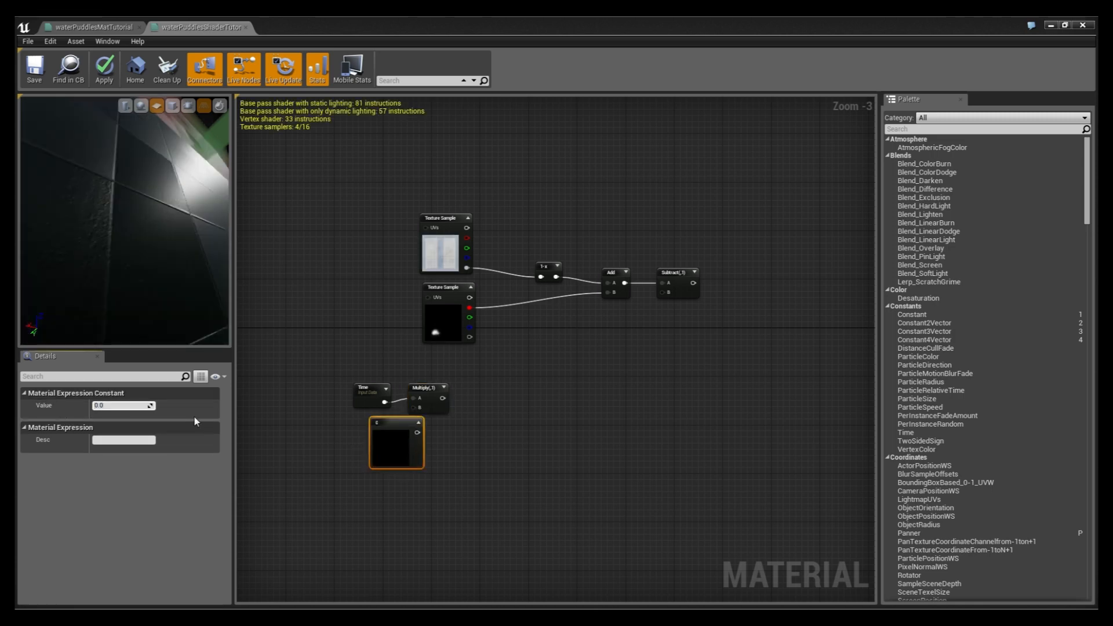
key("Return")
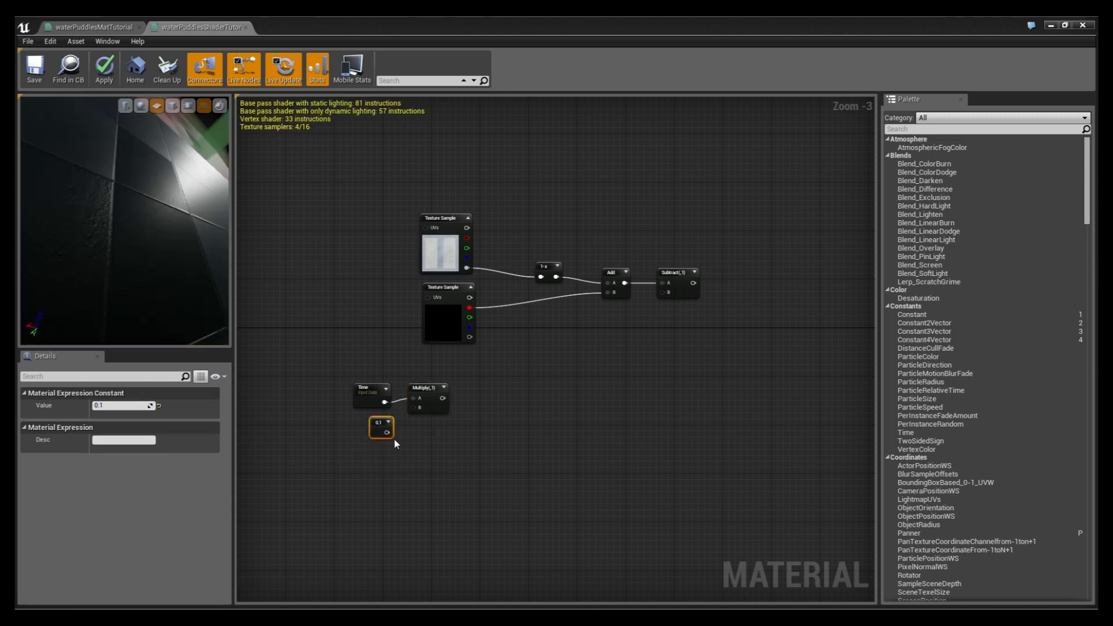
left_click_drag(411, 416, 414, 407)
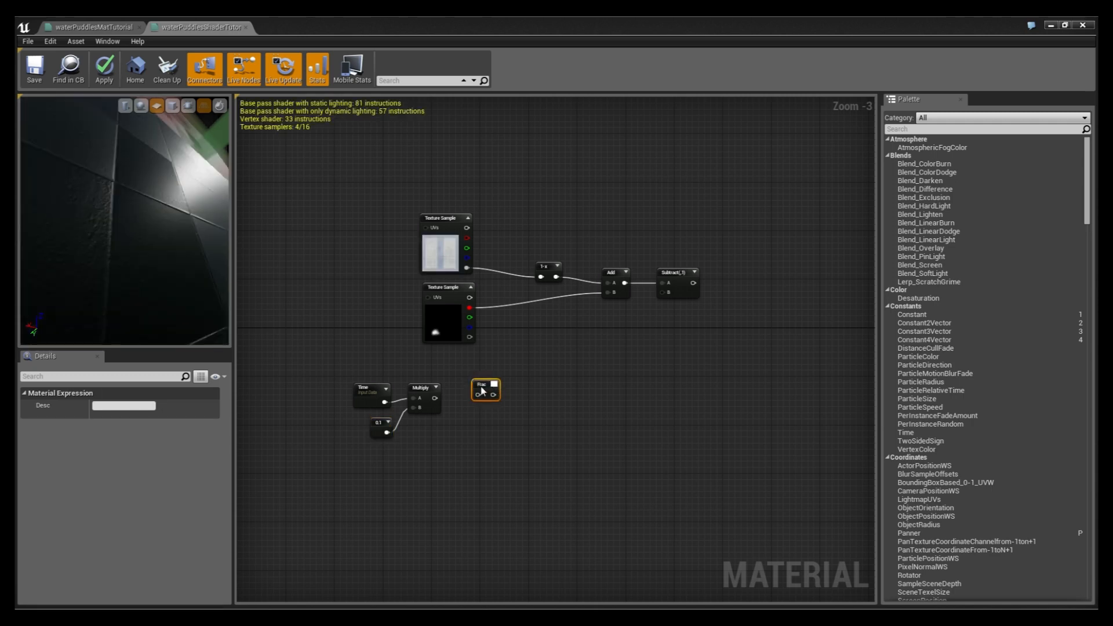
Step: Connect the Multiply output to a Frac node and place the Frac node close beside it
left_click_drag(435, 398, 477, 395)
right_click_drag(536, 392, 515, 390)
left_click_drag(459, 384, 438, 388)
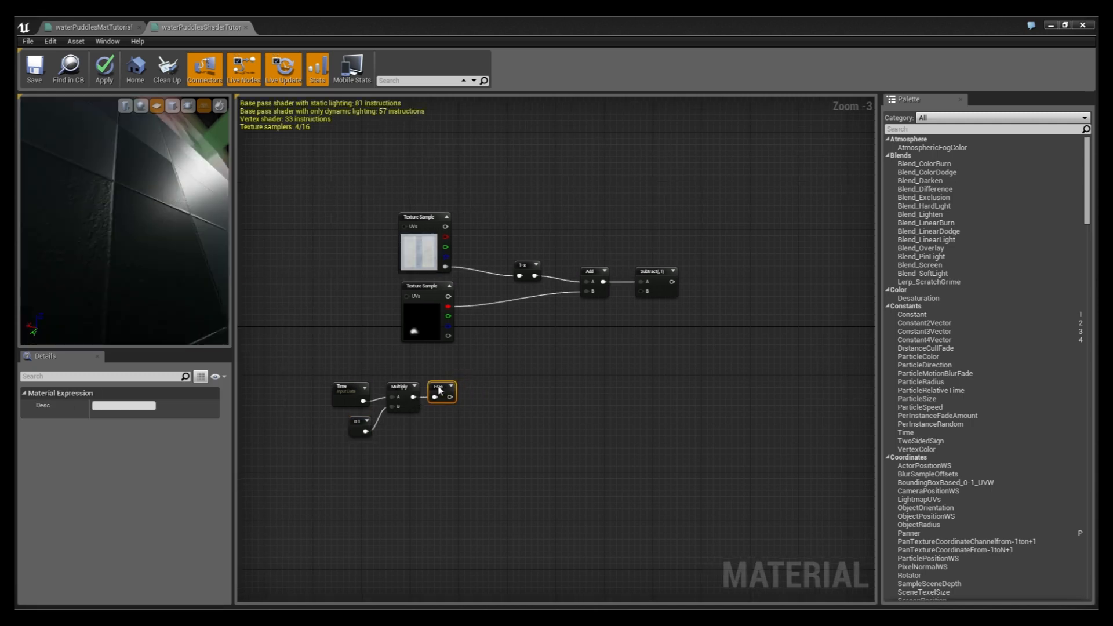
Step: Move the Time, 0.1 constant, Multiply and Frac nodes together slightly down and to the left
left_click_drag(469, 442, 281, 370)
left_click(438, 382)
left_click_drag(454, 452, 350, 381)
left_click_drag(417, 392, 405, 415)
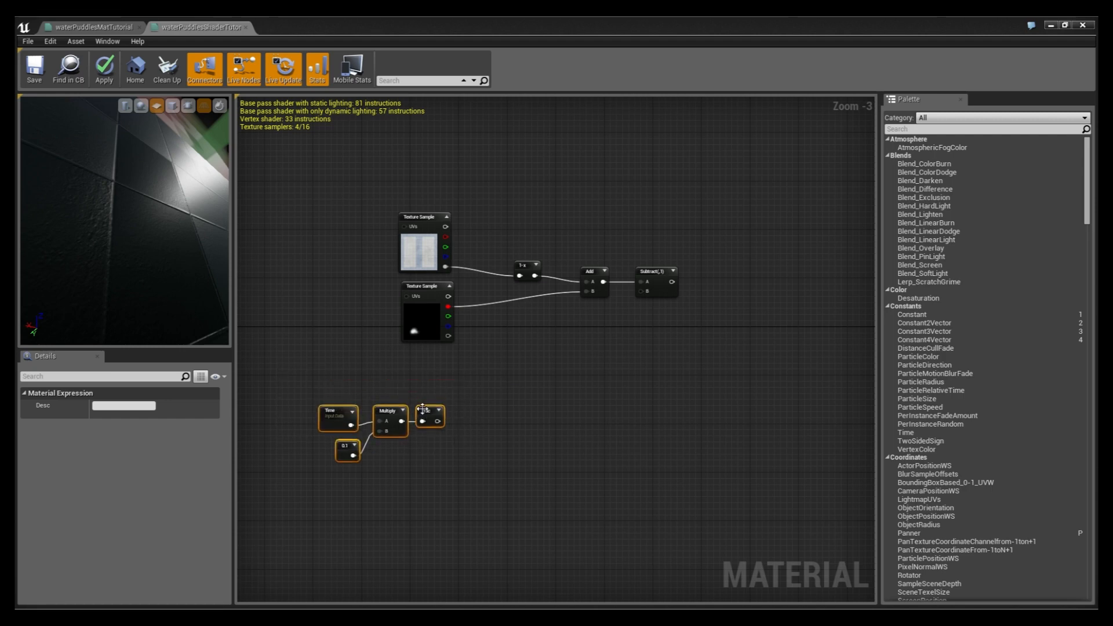
Step: Place a second Add node beside the Frac node and connect the Frac output to its B input
left_click(501, 382)
left_click(476, 373)
left_click_drag(483, 396, 438, 421)
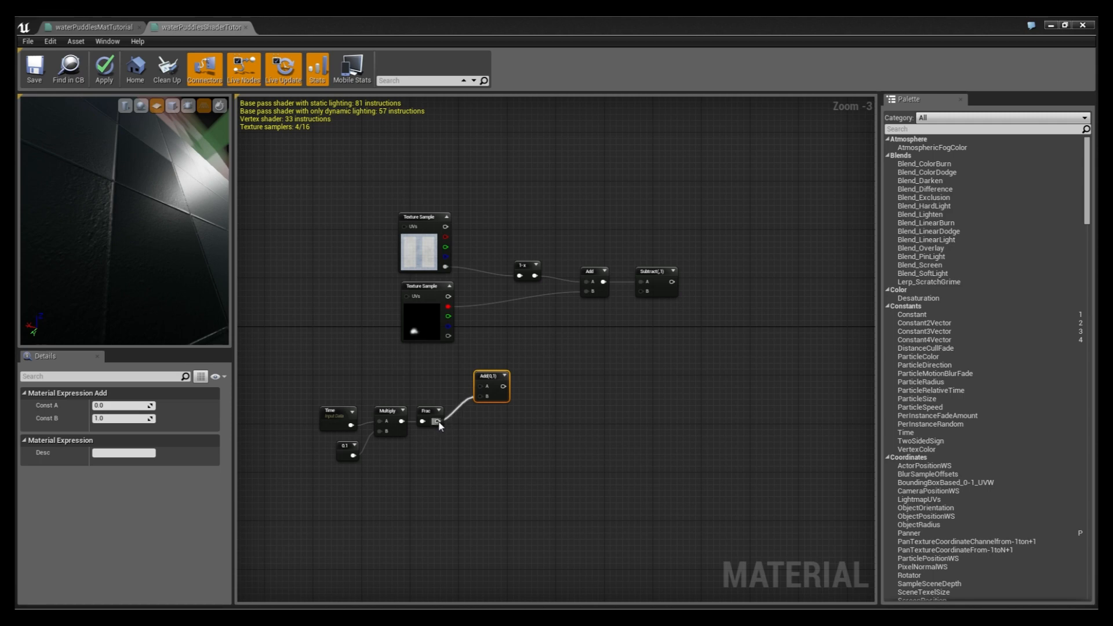
Step: Add a Constant node with the value -1.2, collapse its preview and connect it to the second Add node's A input
left_click(427, 364)
left_click(117, 402)
type("-1.2")
key("Return")
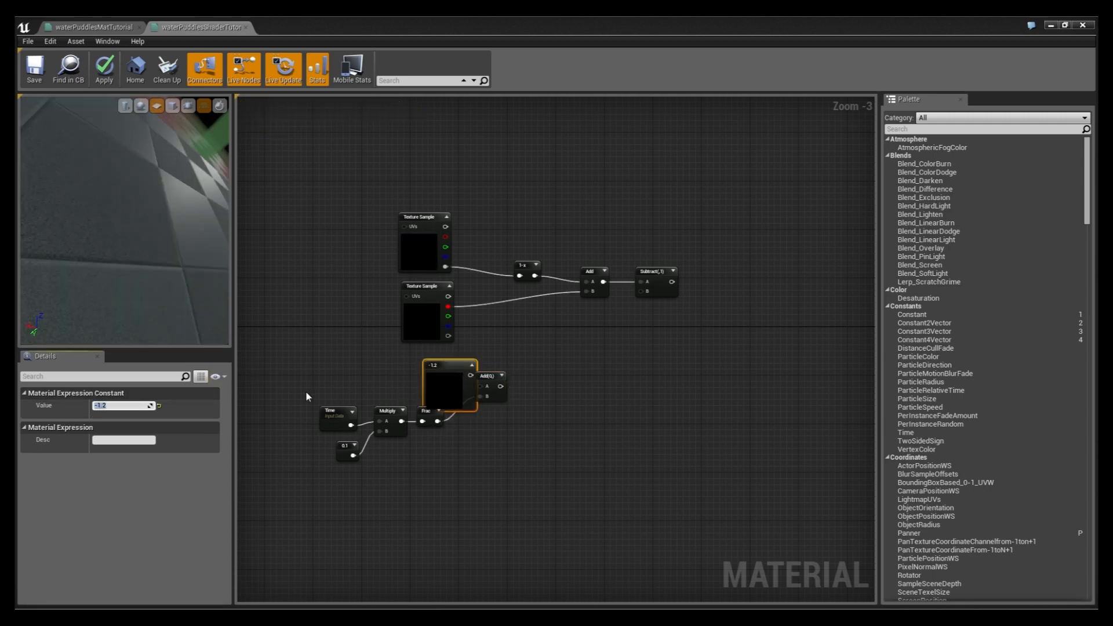
left_click(472, 364)
mouse_move(443, 375)
left_mouse_down()
mouse_move(479, 386)
mouse_move(447, 375)
left_mouse_up()
Step: Insert a OneMinus node between the second Add node's output and the Subtract node's B input
left_click(541, 355)
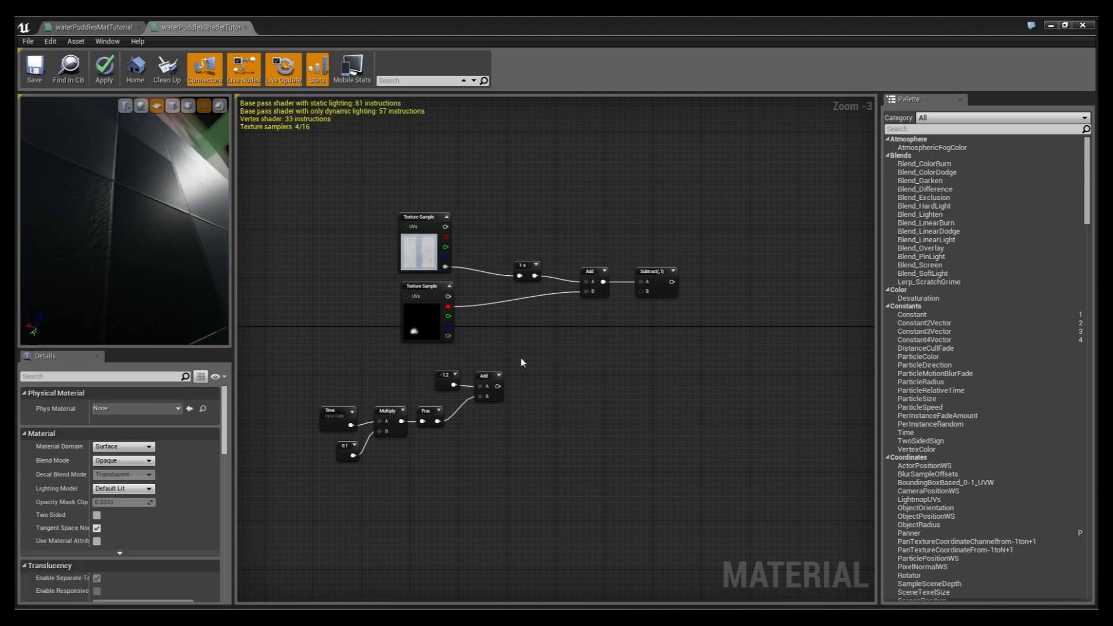
left_click(521, 357)
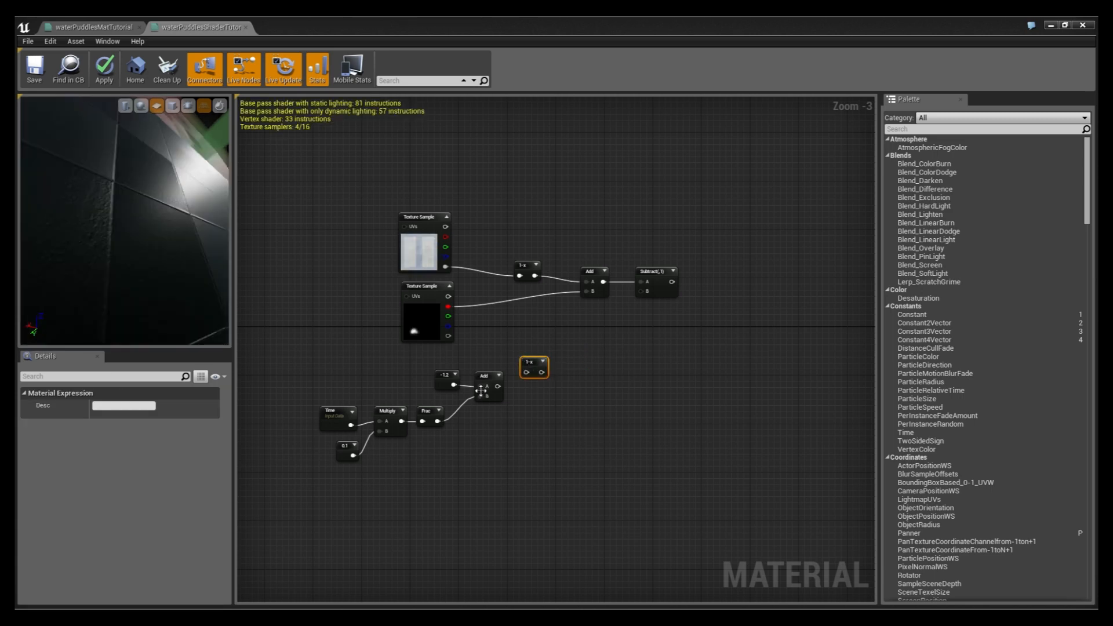
left_click_drag(498, 385, 643, 291)
Step: Wrap the Subtract node in a comment box titled "amount of water"
right_click_drag(643, 291, 508, 318)
left_click(508, 317)
key("c")
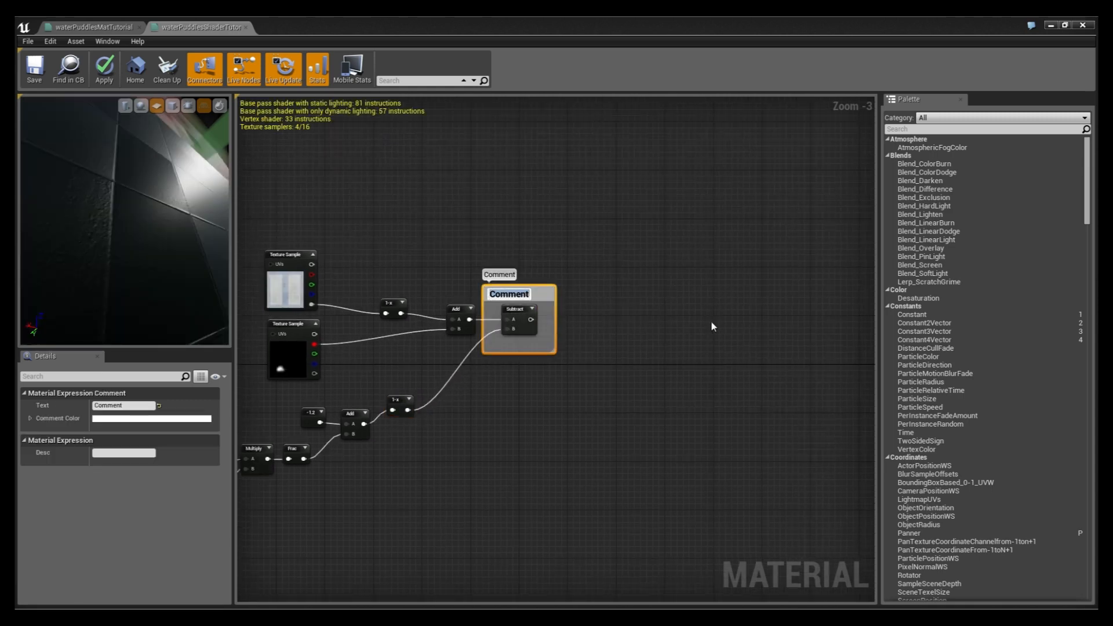
type("amount of water")
key("Return")
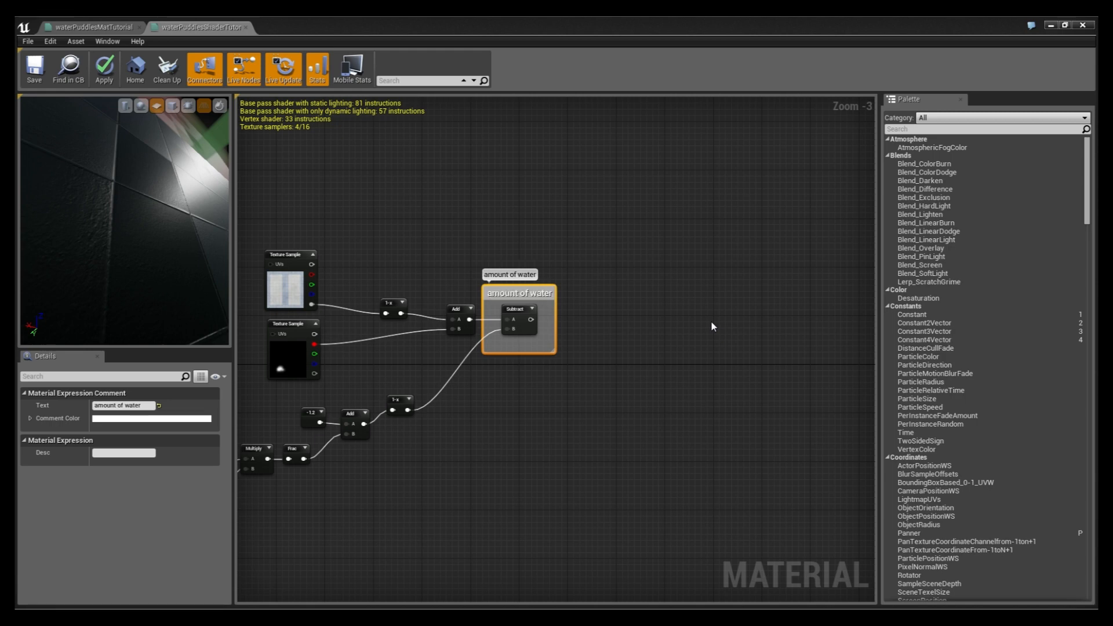
right_click_drag(710, 321, 855, 285)
left_click_drag(649, 485, 310, 364)
left_click(749, 312)
right_click_drag(719, 306, 666, 332)
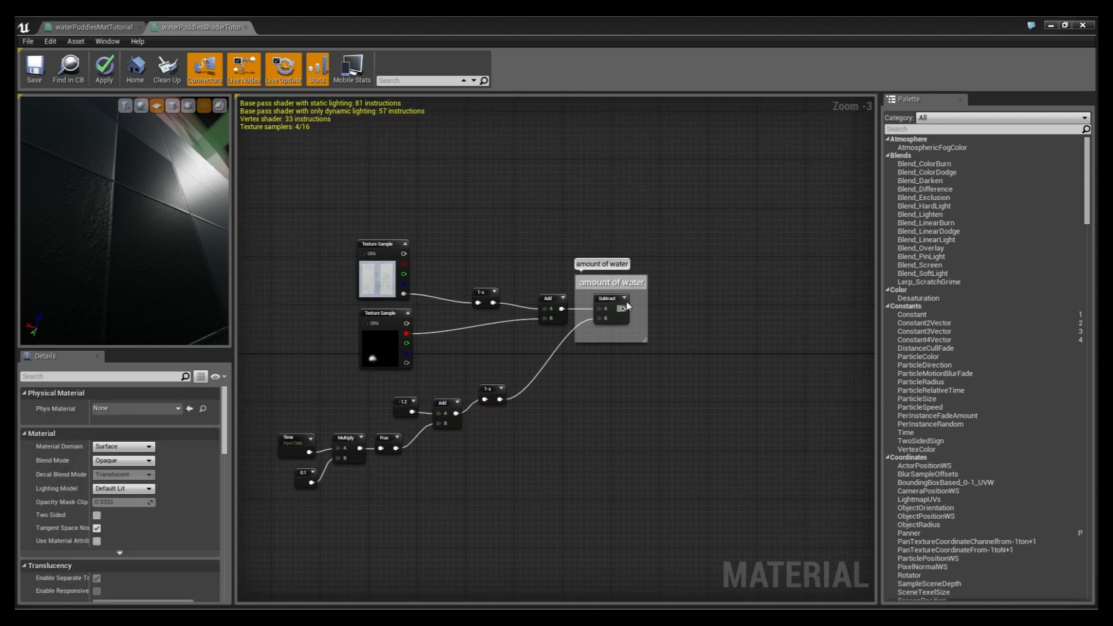
Step: Add a Multiply node beyond the "amount of water" comment and connect the Subtract output to its A input
right_click_drag(723, 295, 545, 323)
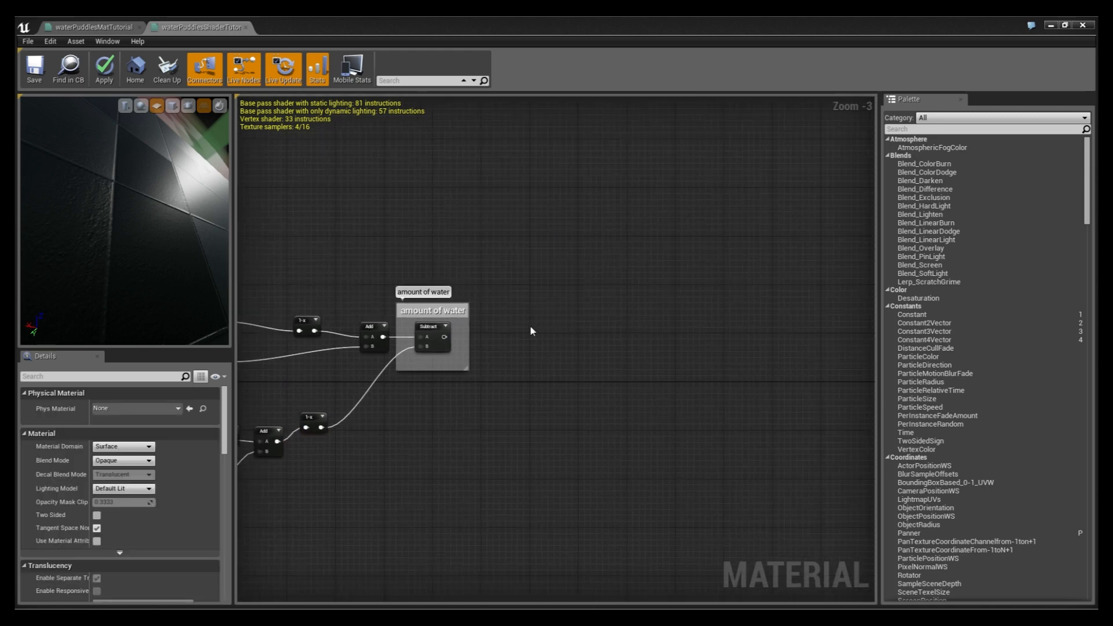
left_click(531, 331)
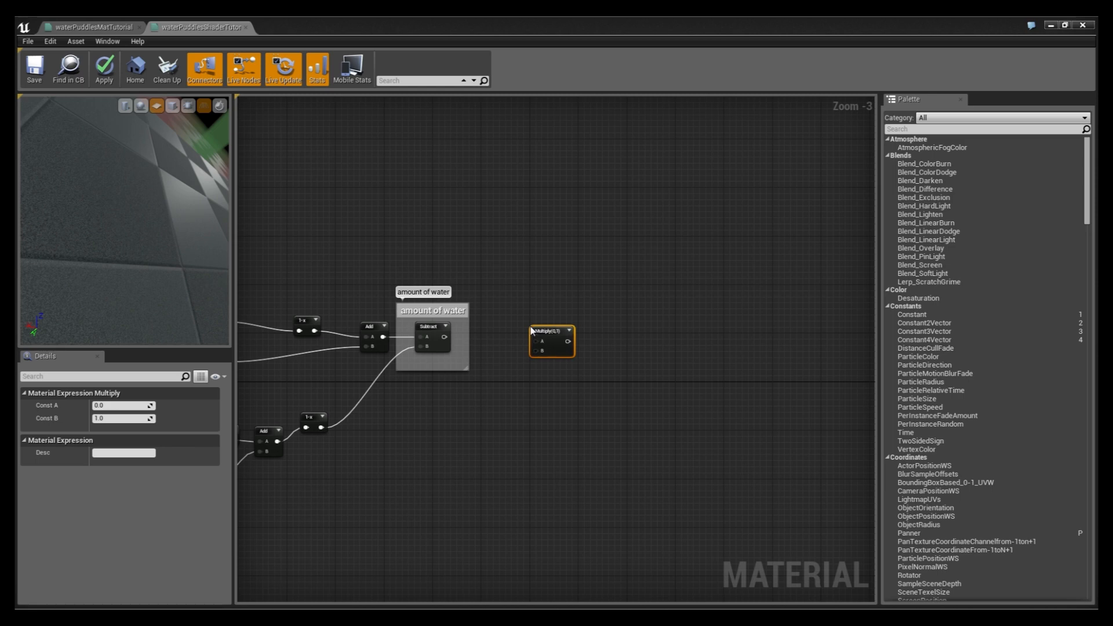
left_click_drag(526, 335, 549, 326)
Step: Add a Constant node with the value 40, collapse its preview and connect it to the new Multiply node's B input
left_click(510, 371)
left_click(113, 405)
type("40")
key("Return")
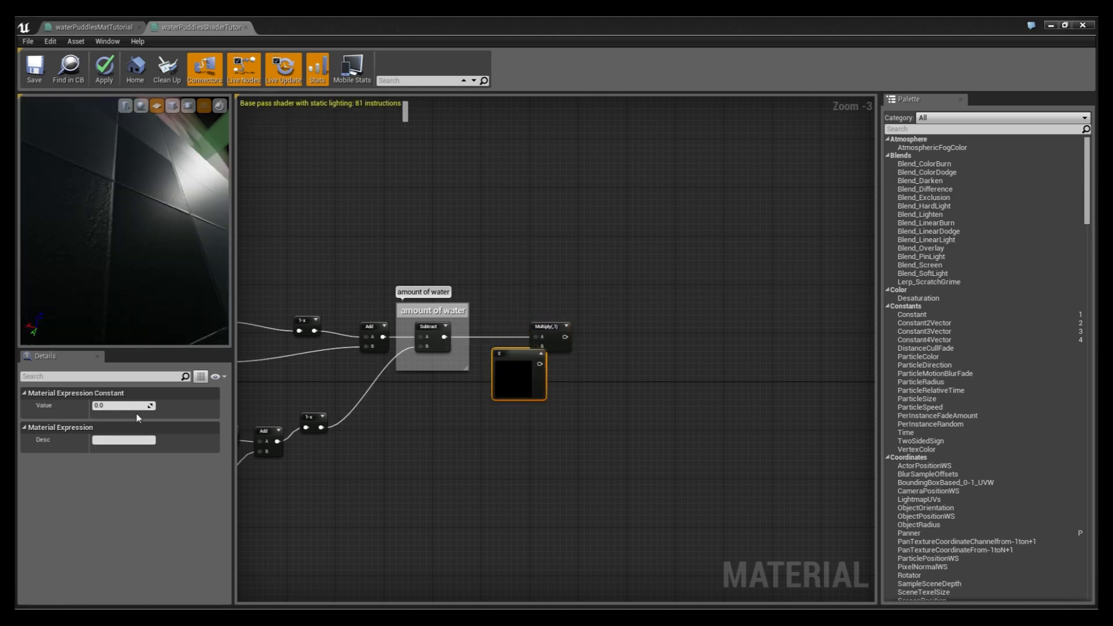
left_click(541, 353)
left_click_drag(503, 360, 547, 346)
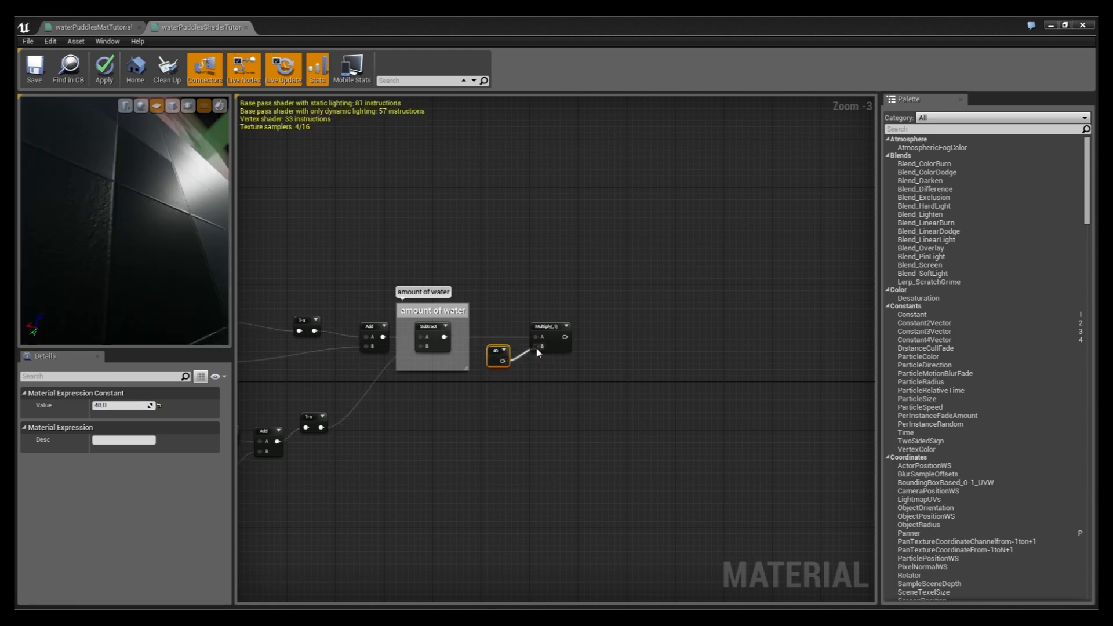
Step: Wrap the 40 constant and its Multiply node in a comment titled "water edge" and shift it clear of the neighboring comment
left_click_drag(486, 370, 614, 321)
type("c")
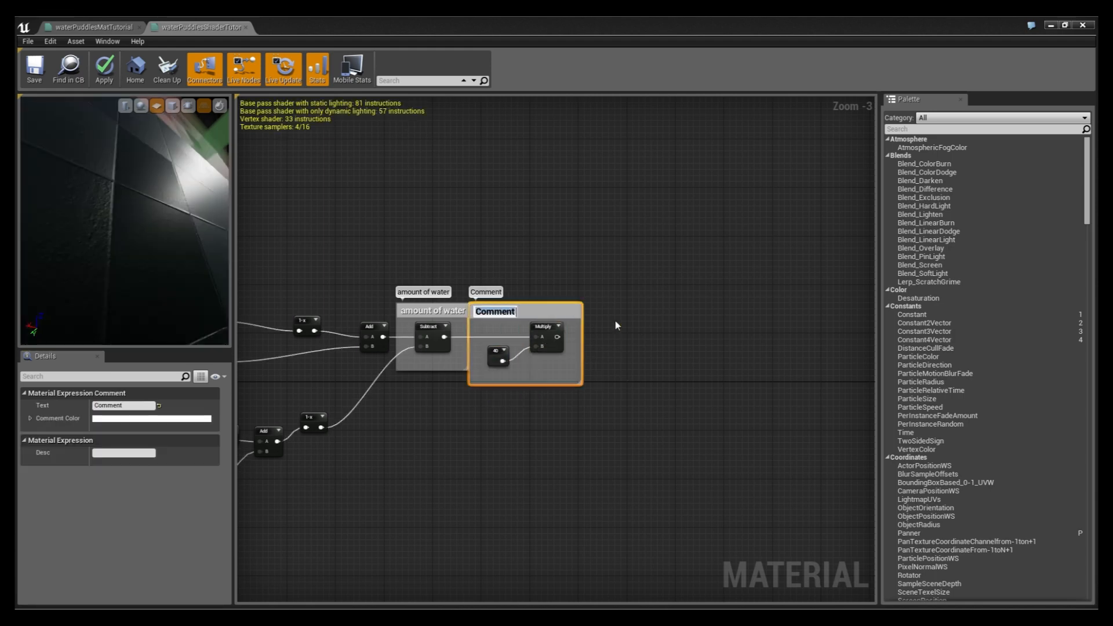
type("water edge")
key("Return")
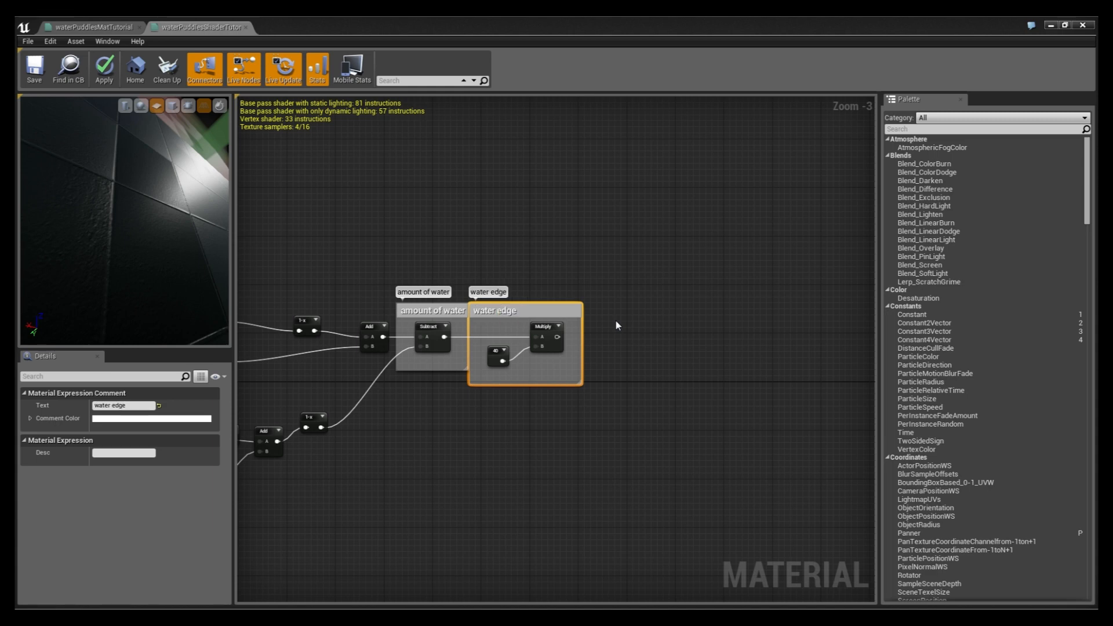
left_click_drag(568, 318, 581, 319)
left_click(651, 323)
Step: Add a Clamp node beyond the "water edge" comment, connect the Multiply output to it and expand the Clamp's preview
right_click_drag(652, 323, 582, 325)
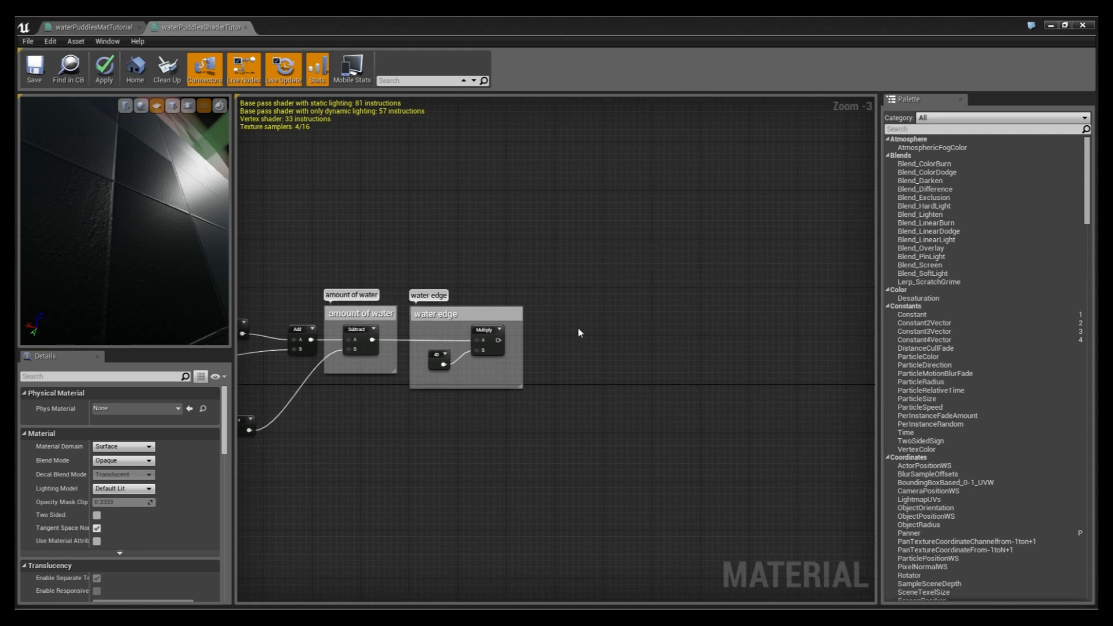
key("Return")
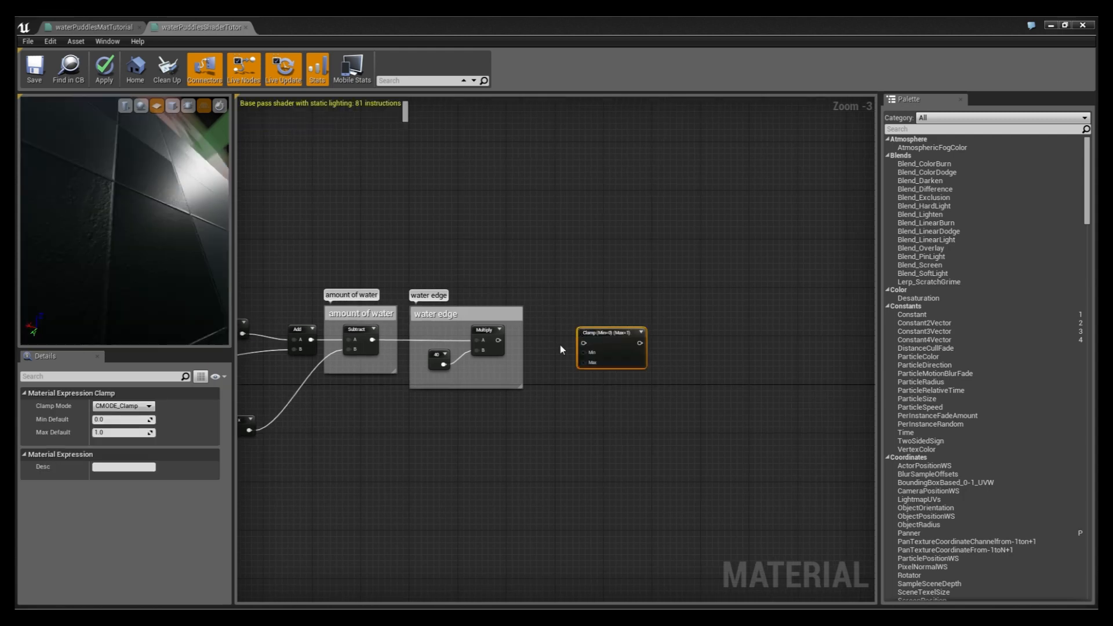
left_click(431, 353)
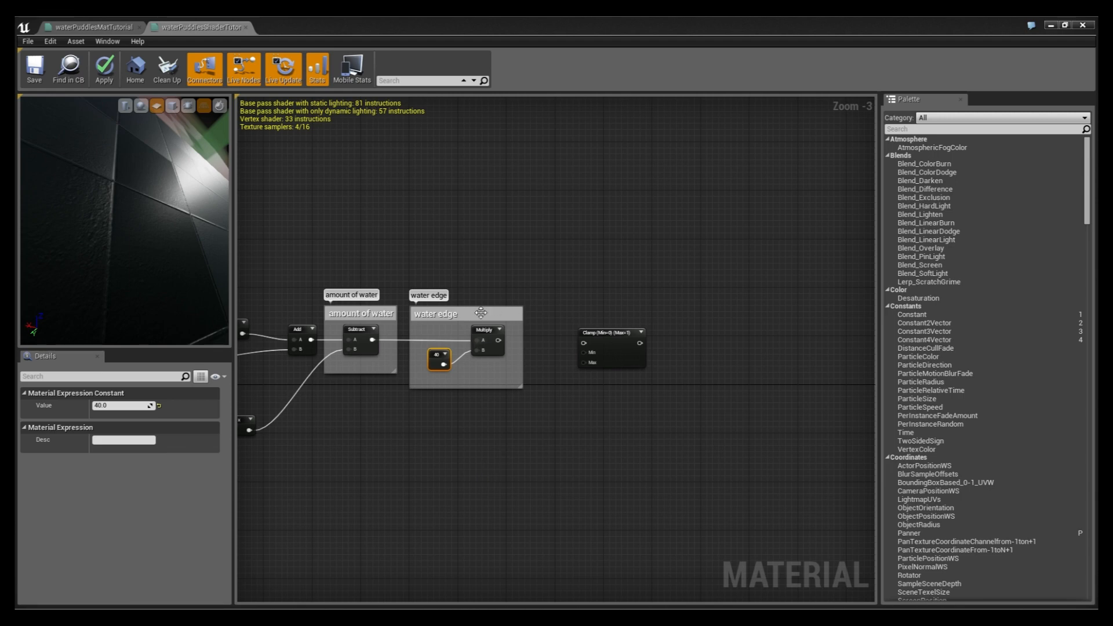
right_click_drag(499, 431, 504, 431)
left_click_drag(650, 350, 593, 346)
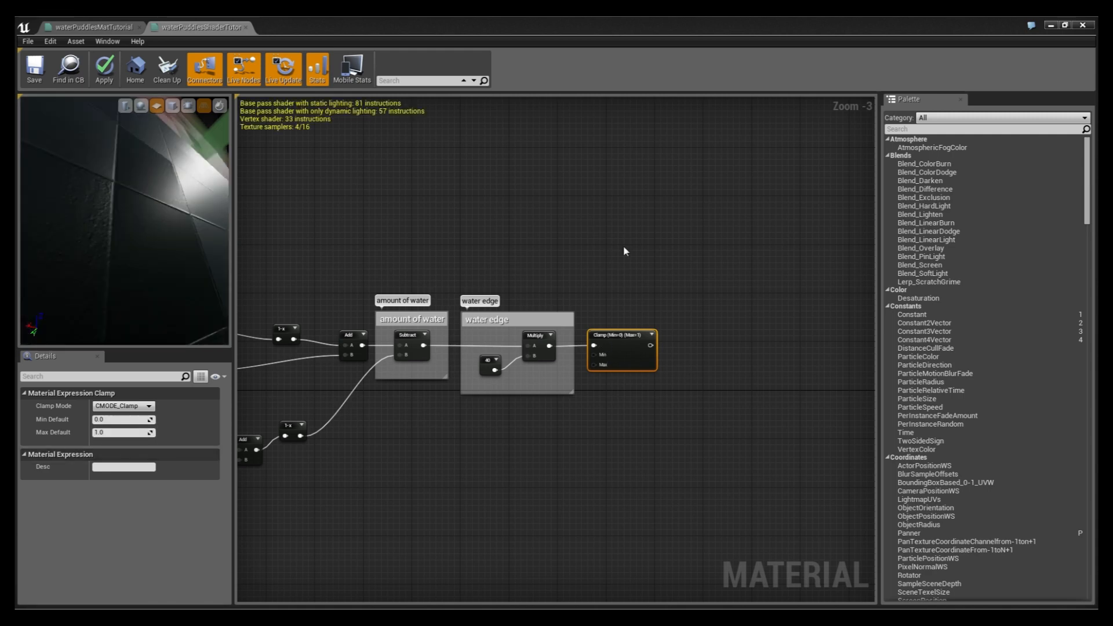
right_click_drag(624, 253, 666, 251)
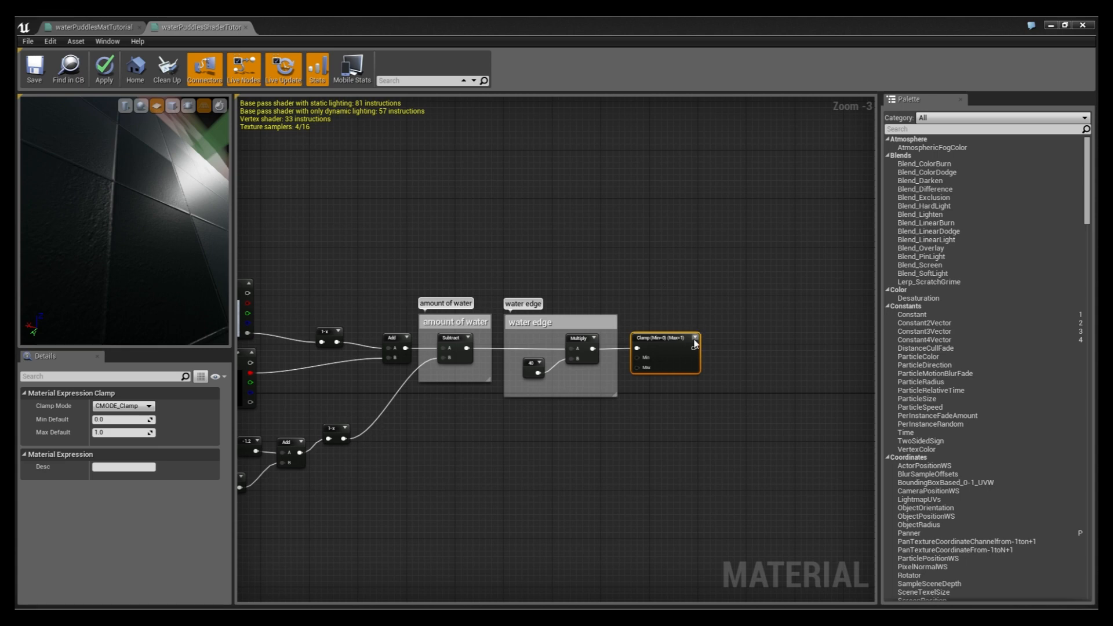
scroll(696, 343, "up", 3)
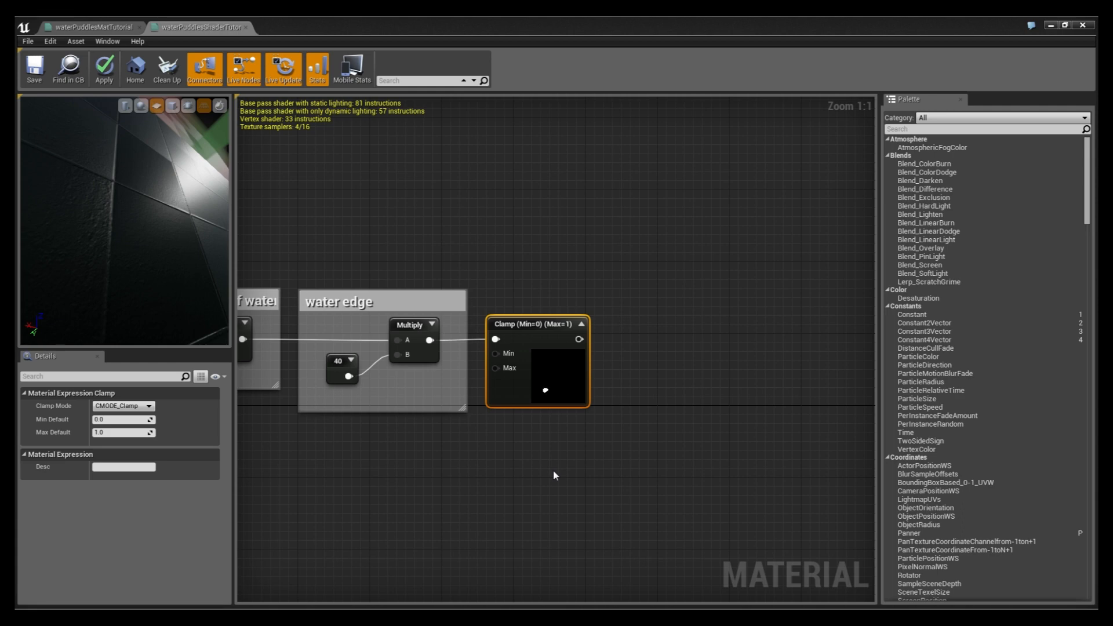
scroll(554, 476, "down", 6)
scroll(641, 450, "up", 3)
right_click_drag(554, 475, 715, 475)
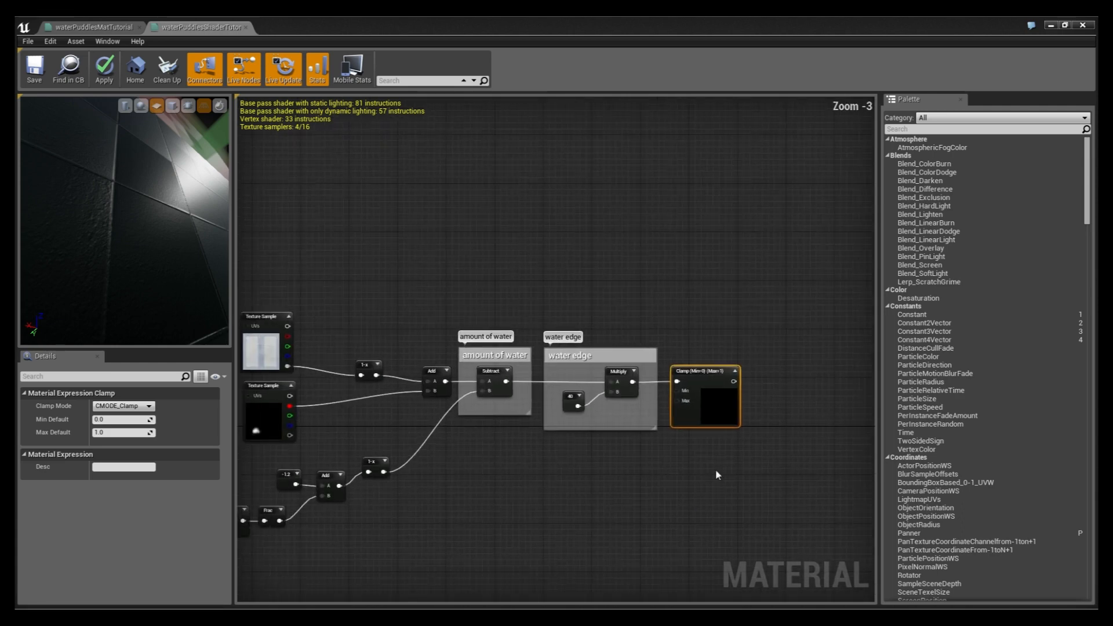
Step: Add a Constant3Vector node just above the "water edge" comment and set its color to a muted blue
left_click(715, 474)
right_click_drag(561, 276, 9, 251)
right_click_drag(119, 308, 591, 320)
left_click(554, 188)
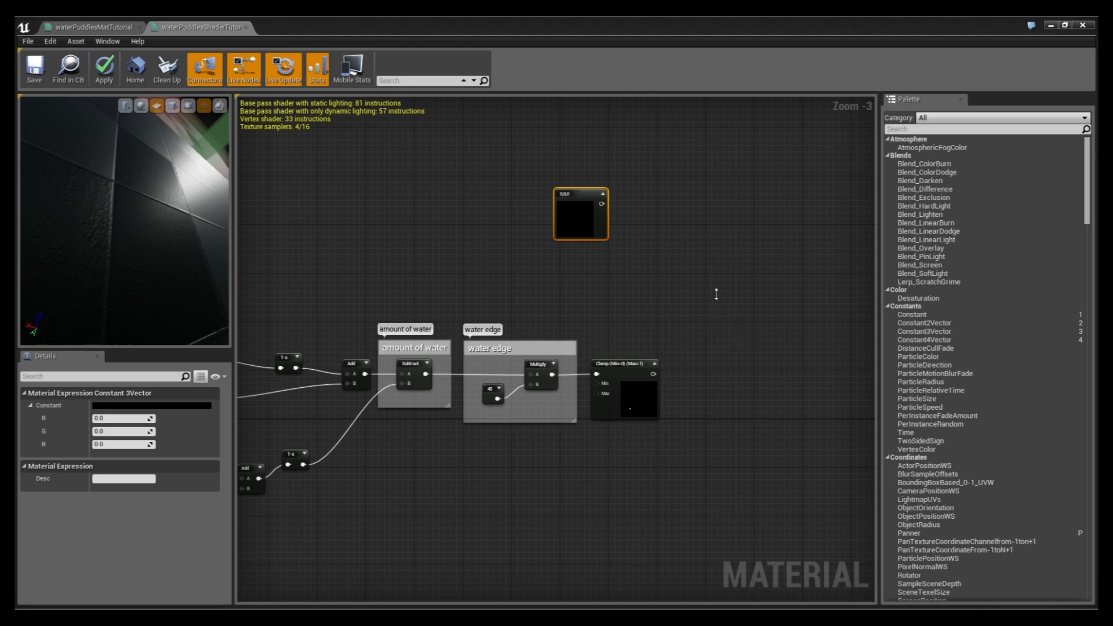
left_click_drag(580, 193, 553, 287)
left_click(654, 316)
right_click_drag(653, 316, 607, 323)
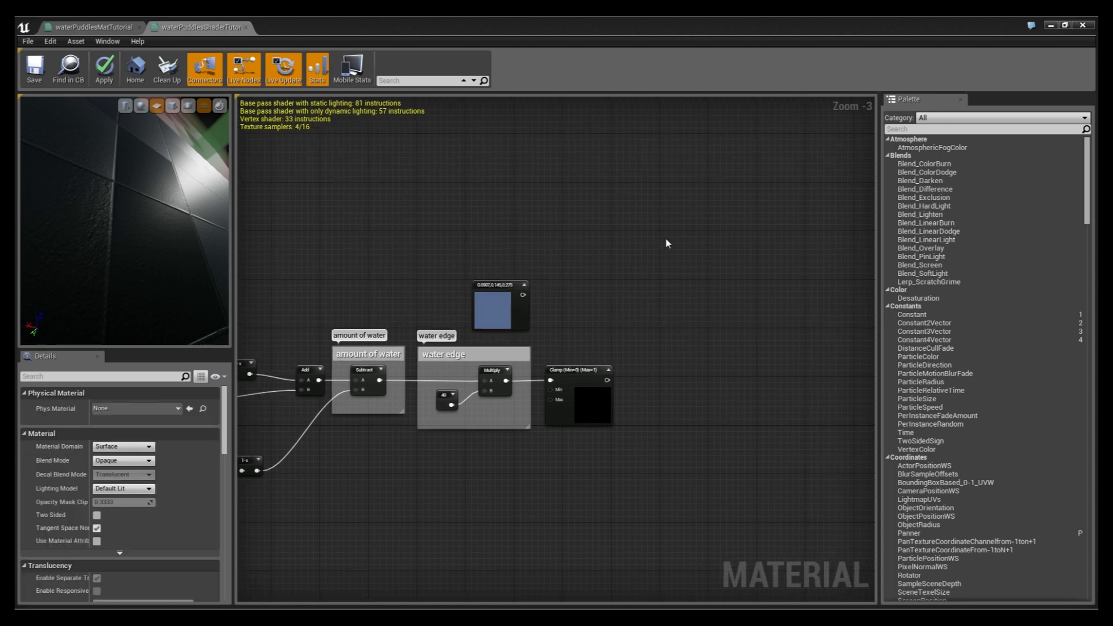
Step: Add a Lerp node beyond the blue color, connecting the tile Texture Sample's color output to A and the blue constant to B
key("l")
left_click(666, 239)
left_click_drag(682, 250, 670, 251)
right_click_drag(525, 294, 538, 304)
left_click_drag(537, 304, 541, 277)
left_click_drag(619, 303, 676, 272)
right_click_drag(436, 298, 669, 301)
left_click_drag(407, 339, 555, 267)
right_click_drag(470, 299, 851, 279)
left_click(513, 301)
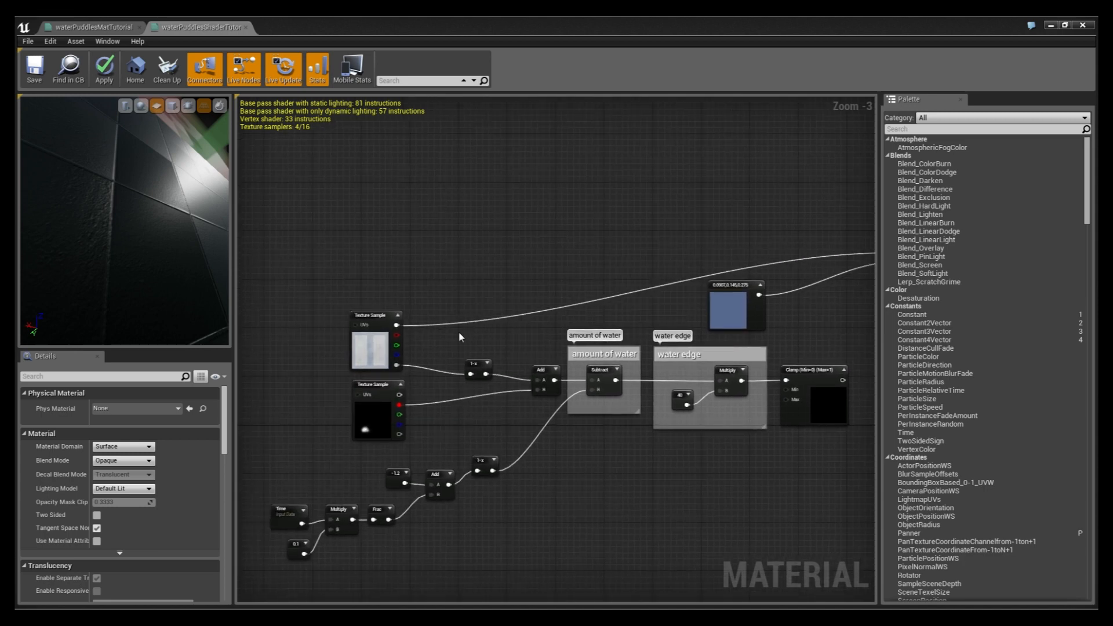
Step: Connect the Clamp output to the color Lerp's Alpha and the Lerp's output to the material's Base Color
right_click_drag(718, 303, 452, 373)
right_click_drag(652, 395, 631, 344)
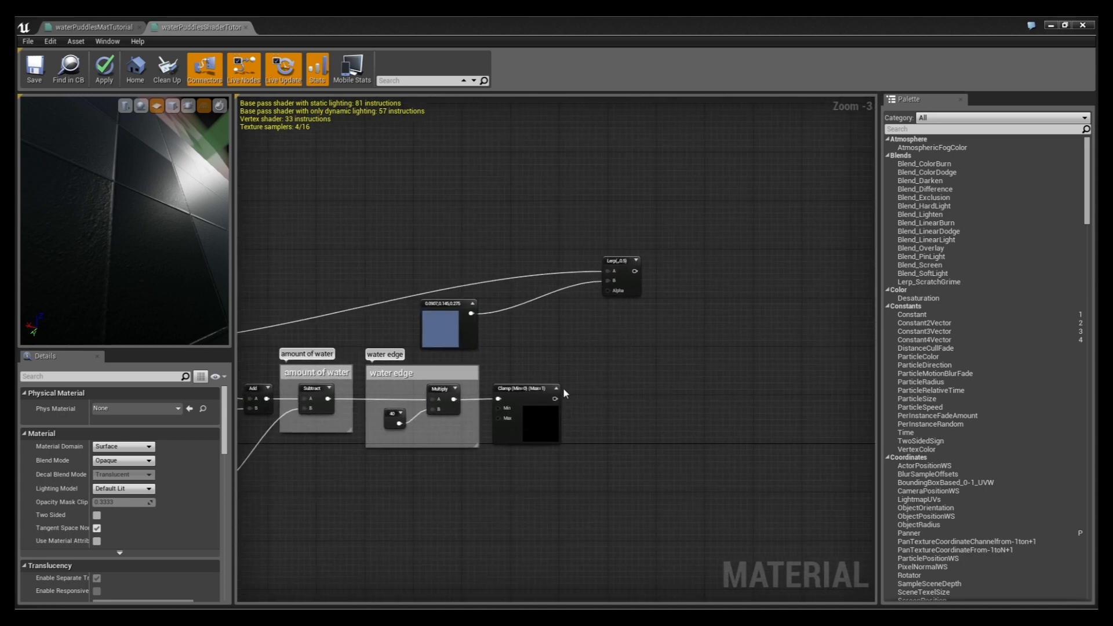
left_click(539, 391)
left_click_drag(555, 399, 609, 290)
right_click_drag(708, 313, 300, 232)
left_click_drag(266, 227, 780, 411)
right_click_drag(464, 337, 777, 334)
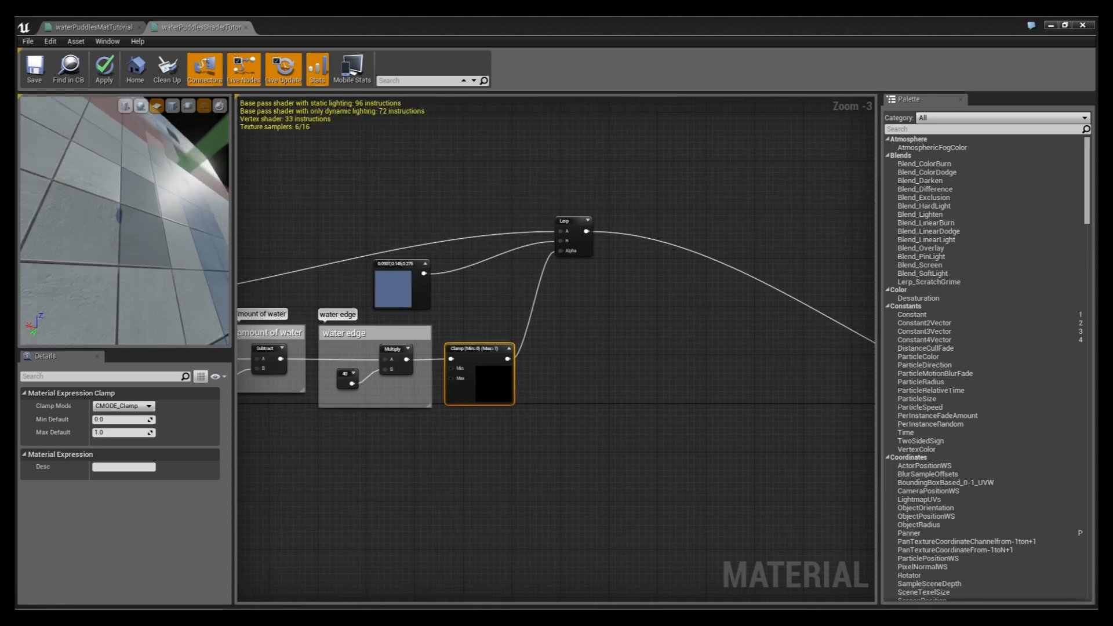
left_click_drag(172, 221, 136, 290)
Step: Bring the normal map Texture Sample below the Clamp, add a Lerp beside it and connect the sample to the Lerp's A input
right_click_drag(702, 383, 445, 215)
left_click_drag(691, 313, 284, 302)
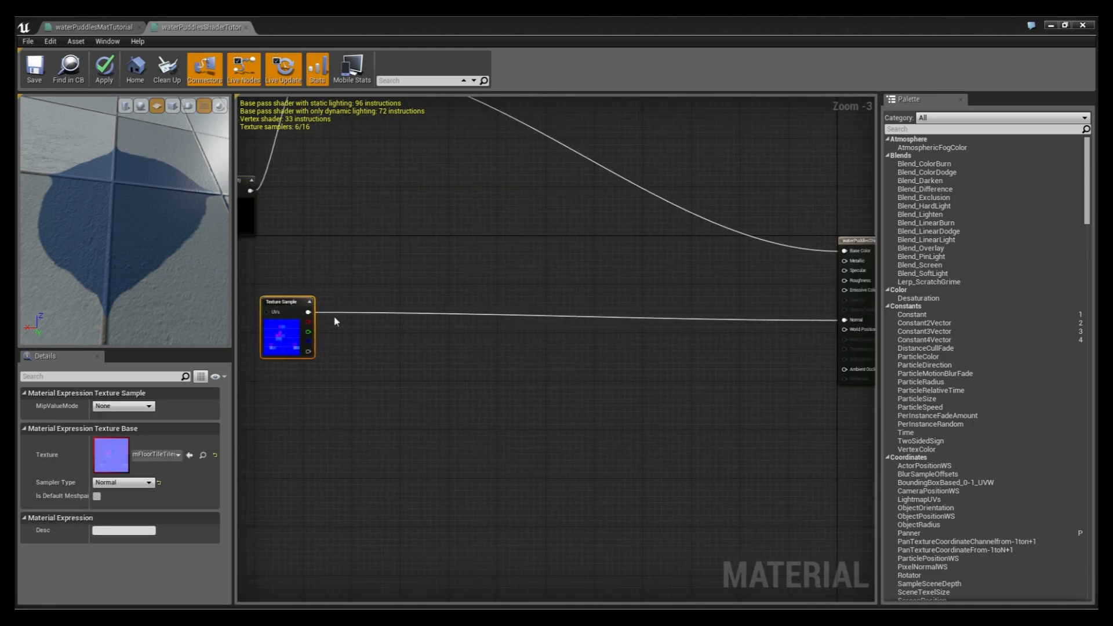
right_click_drag(375, 327, 735, 346)
left_click(571, 303)
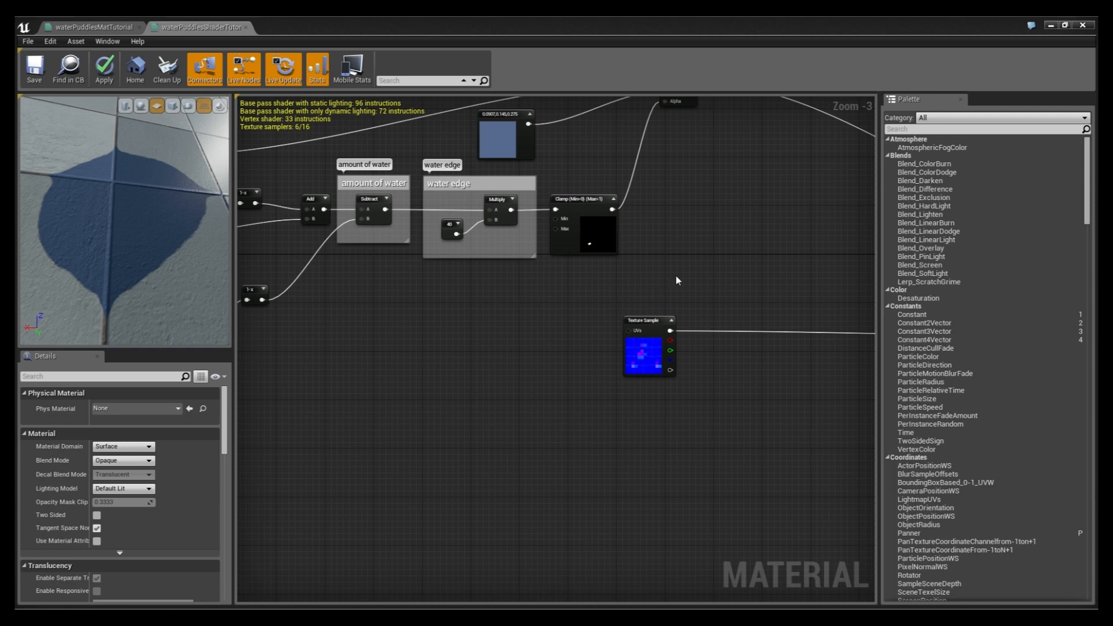
left_click(718, 279)
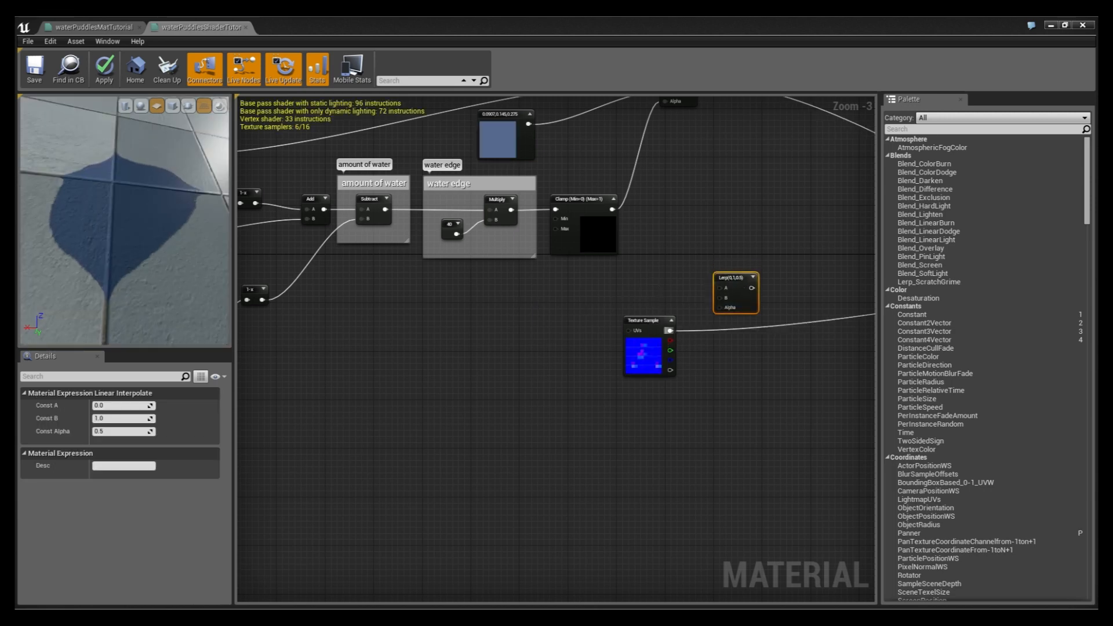
left_click_drag(667, 332, 588, 329)
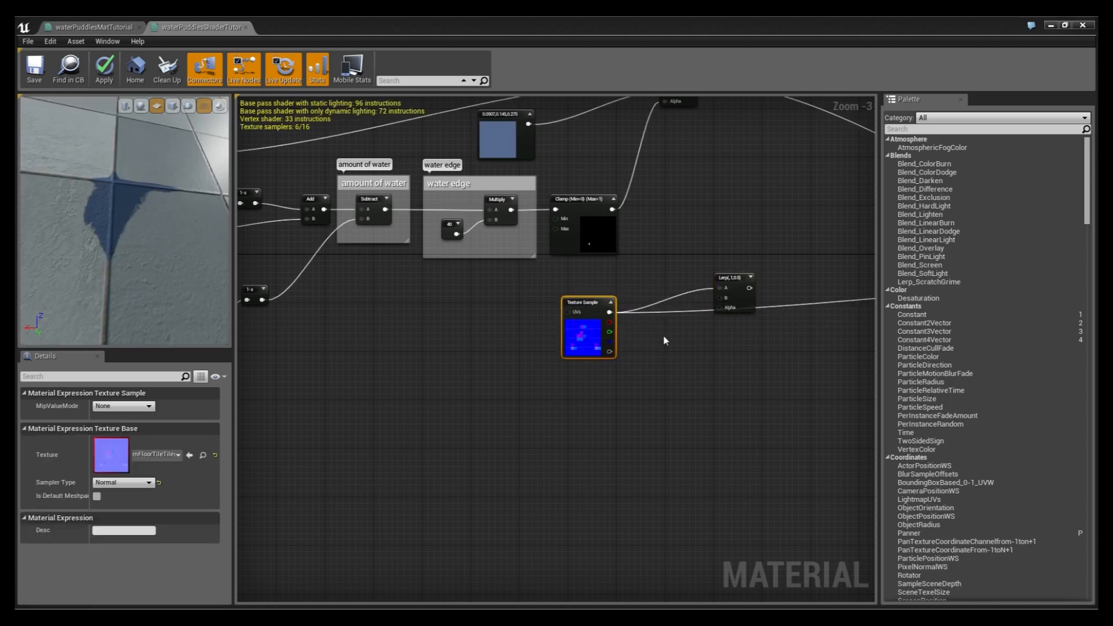
Step: Add a Constant3Vector of 0,0,1, connect it to the normal Lerp's B input, collapse its preview and place it beside the Lerp
left_click(665, 340)
left_click(107, 446)
type("1")
key("Return")
left_click_drag(711, 350, 722, 298)
left_click(711, 341)
left_click_drag(679, 343, 669, 294)
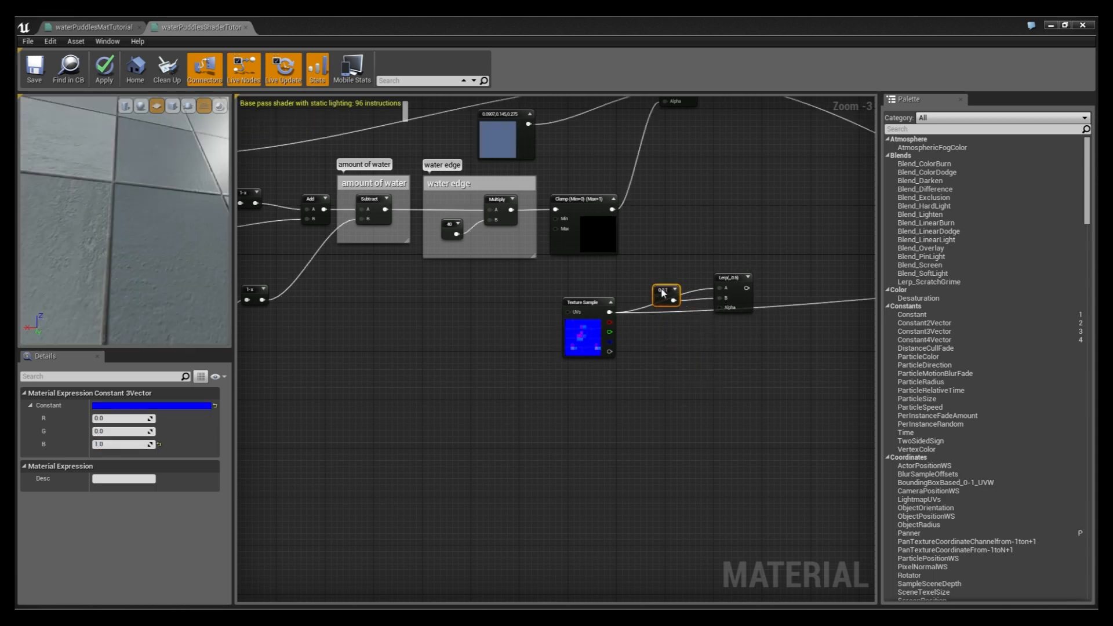
Step: Connect the Clamp output to the normal Lerp's Alpha and that Lerp's output to the material's Normal input, and check the preview
left_click(690, 349)
right_click_drag(693, 352, 632, 368)
left_click_drag(551, 226, 662, 325)
right_click_drag(713, 356, 328, 377)
left_click_drag(300, 326, 766, 378)
right_click_drag(479, 362, 876, 445)
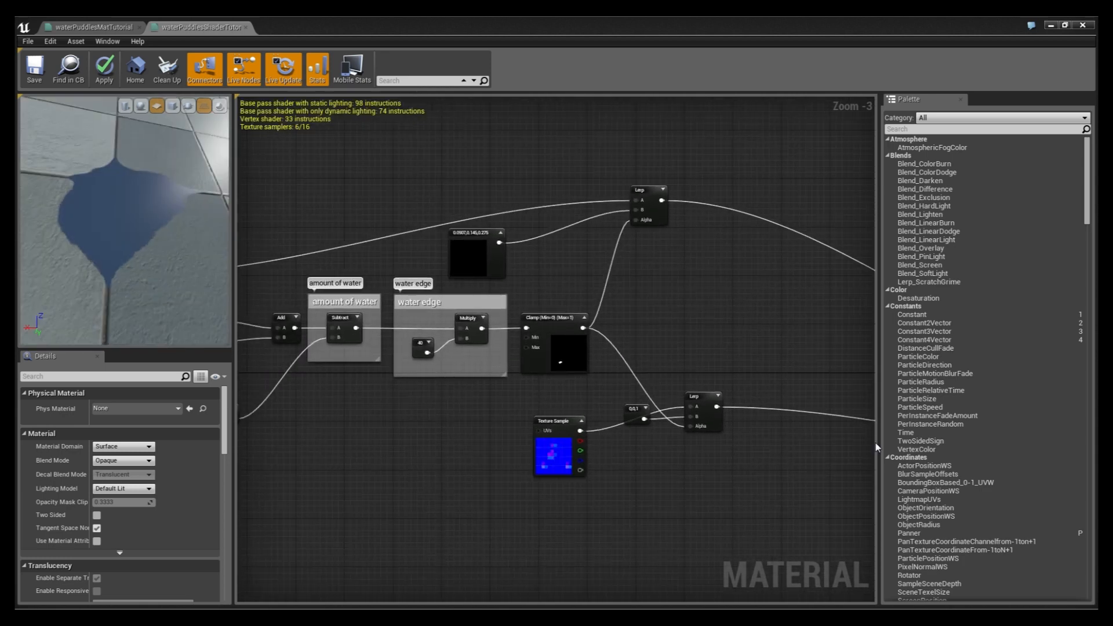
left_click_drag(173, 249, 179, 281)
right_click_drag(632, 332, 544, 431)
left_click_drag(118, 157, 140, 179)
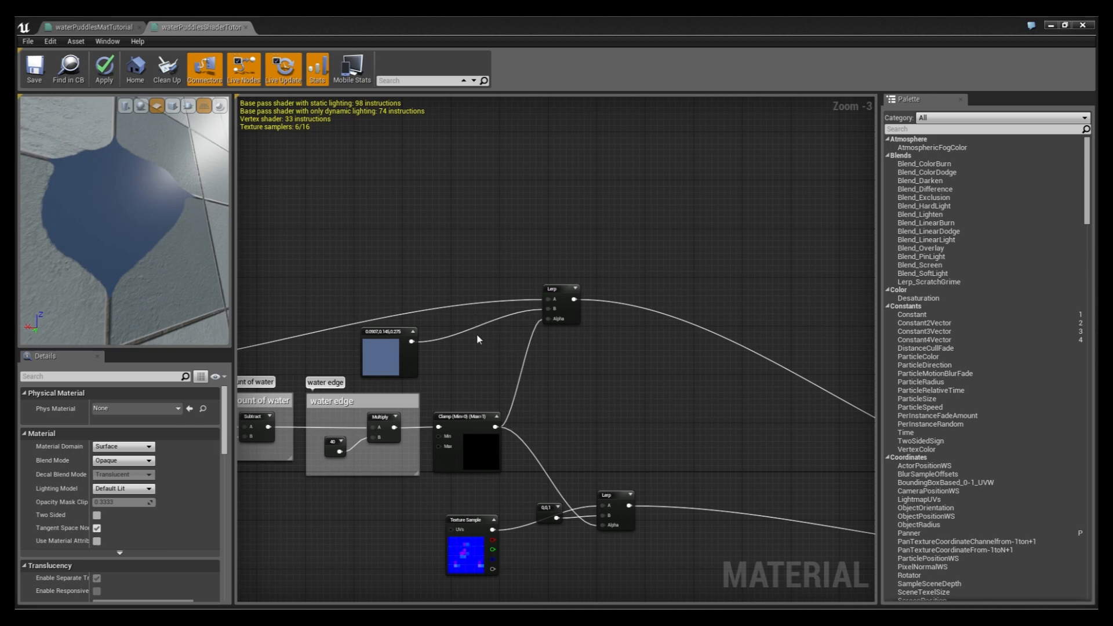
Step: Add a Multiply node below the color Lerp with a collapsed 0.5 constant in A and the Clamp output in B
left_click(504, 345)
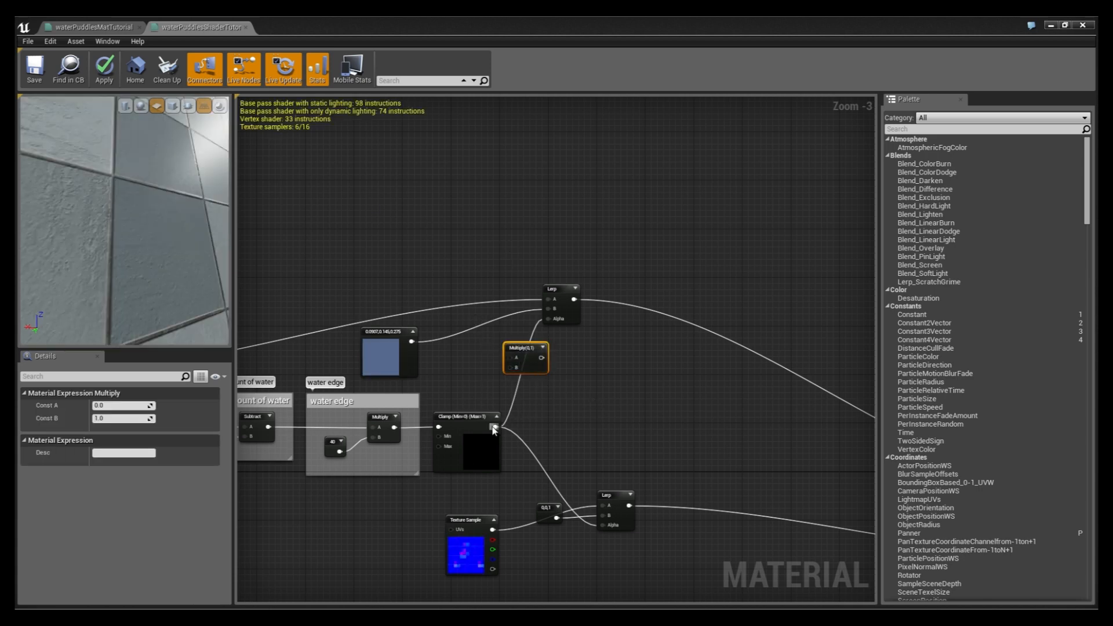
left_click_drag(496, 427, 558, 361)
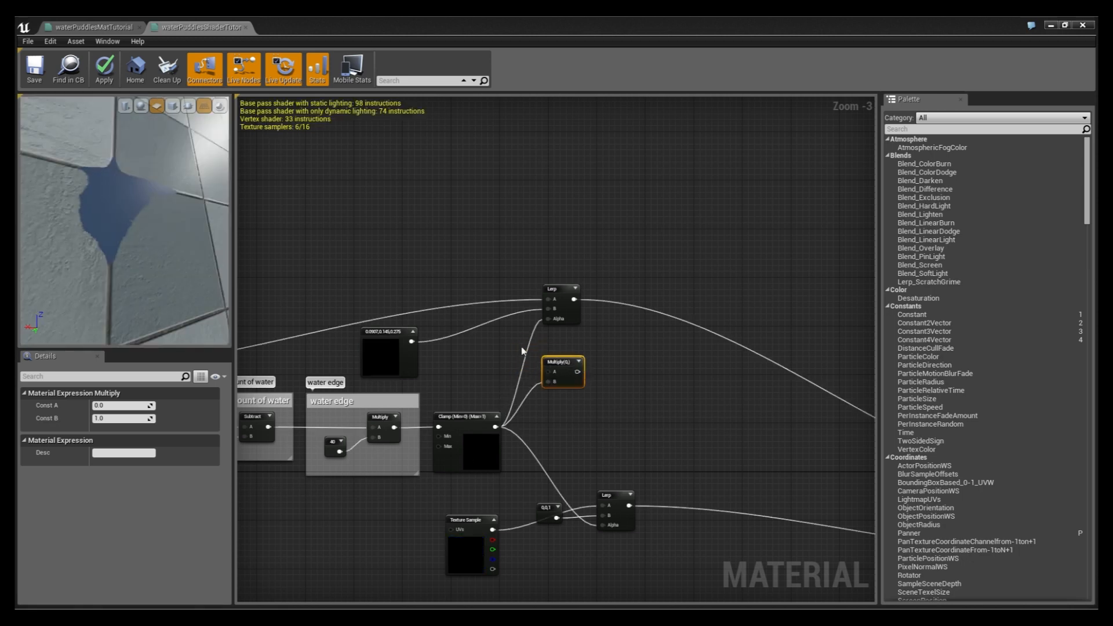
key("1")
left_click(481, 344)
left_click(144, 406)
type(".5")
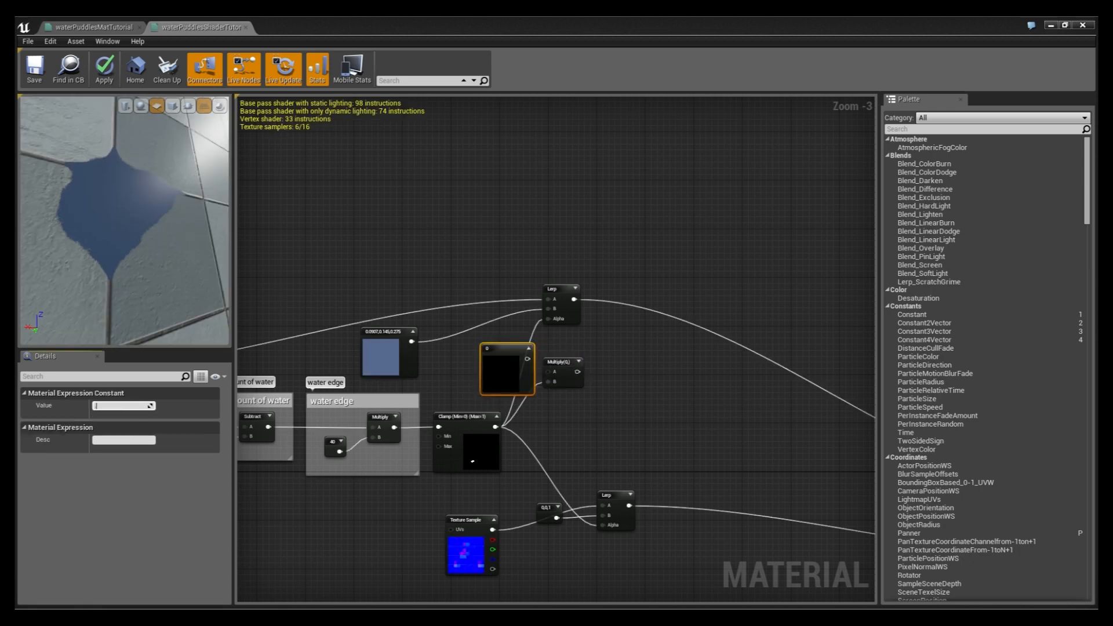
key("Return")
left_click_drag(528, 358, 547, 371)
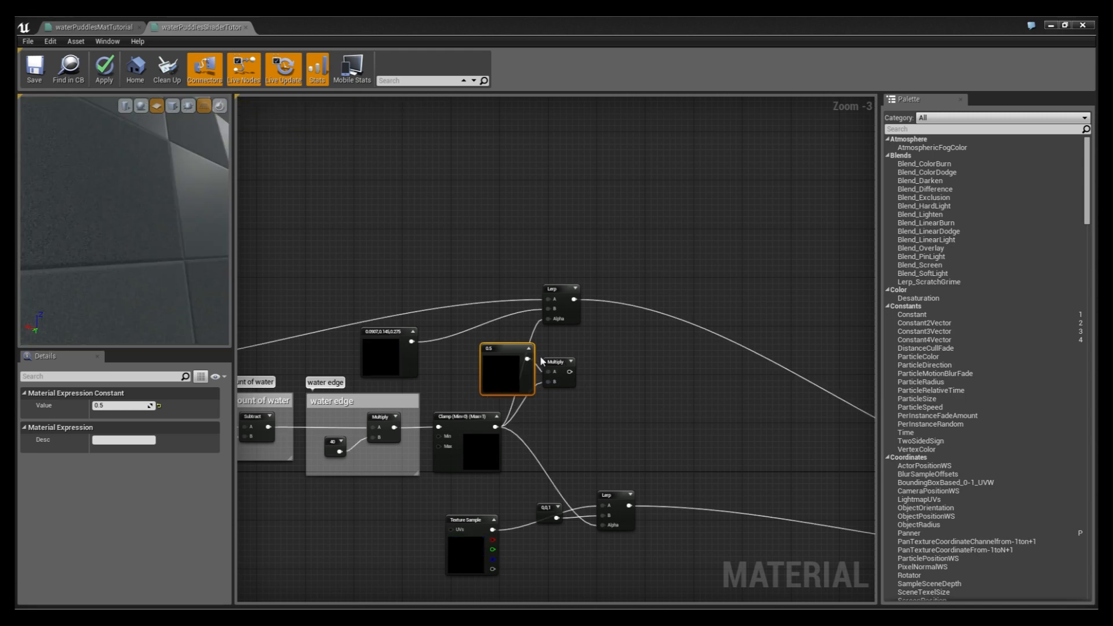
left_click(528, 348)
Step: Space out the new Multiply and the color Lerp, connect the Multiply output to the Lerp's Alpha, and inspect the puddle in the preview
left_click_drag(554, 362, 530, 362)
left_click_drag(557, 290, 599, 303)
left_click_drag(545, 372, 590, 331)
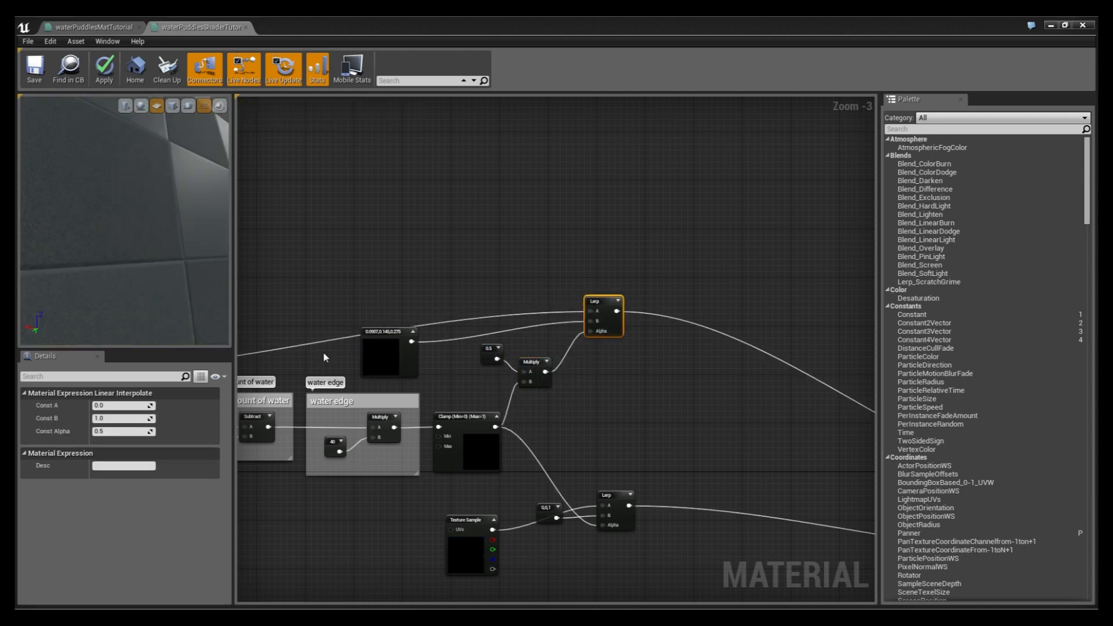
left_click_drag(102, 261, 120, 234)
scroll(685, 377, "down", 2)
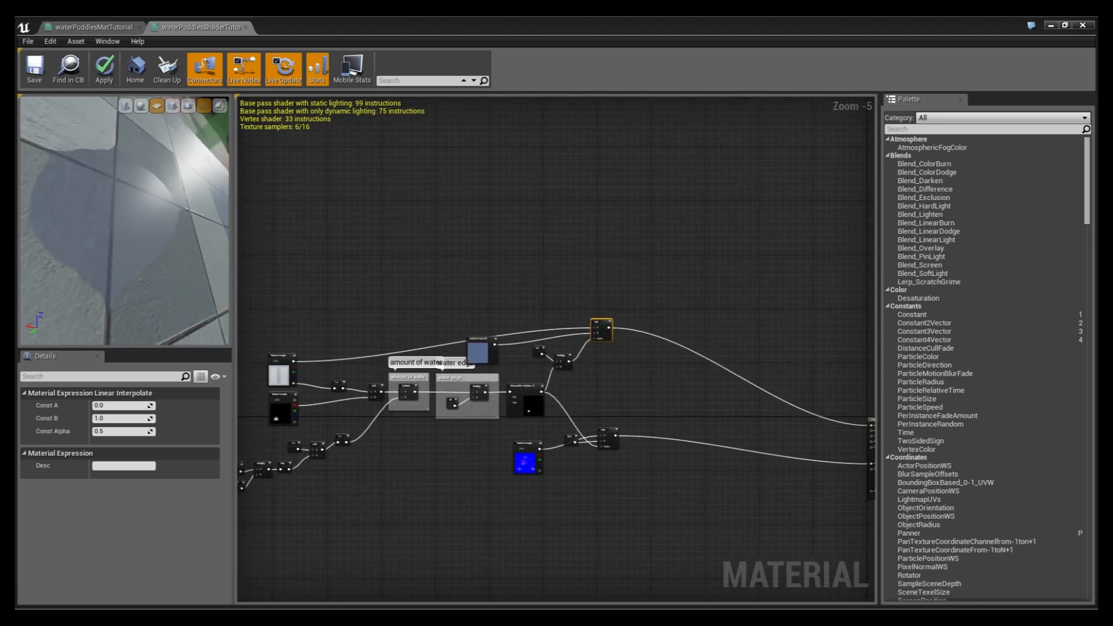
mouse_move(72, 223)
left_mouse_down()
mouse_move(115, 226)
mouse_move(92, 223)
left_mouse_up()
mouse_move(565, 294)
right_mouse_down()
mouse_move(544, 270)
mouse_move(493, 252)
mouse_move(554, 298)
right_mouse_up()
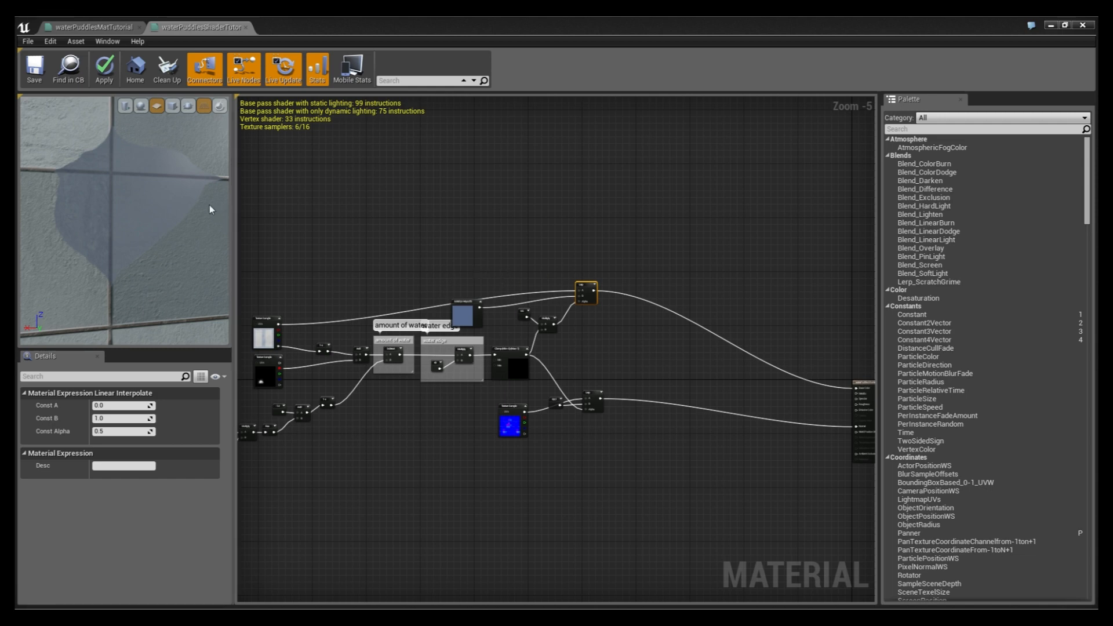
Step: Wrap the "amount of water" and "water edge" groups and the Clamp in a comment titled "water area", and nudge it clear of the Add node
right_click_drag(557, 363, 513, 352)
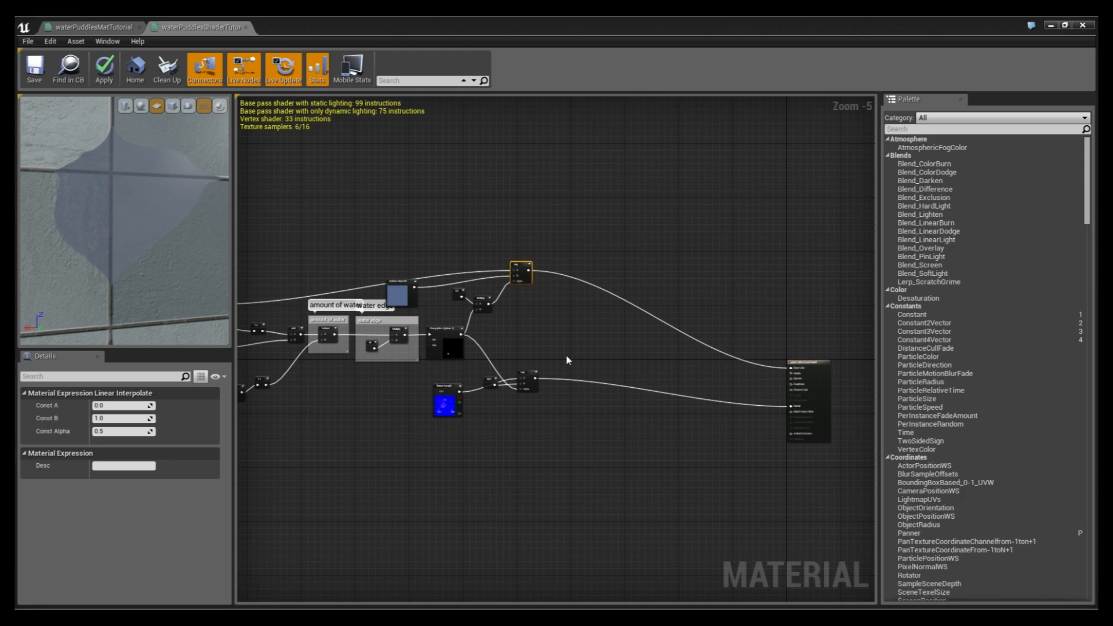
scroll(566, 356, "up", 2)
left_click_drag(631, 354, 353, 295)
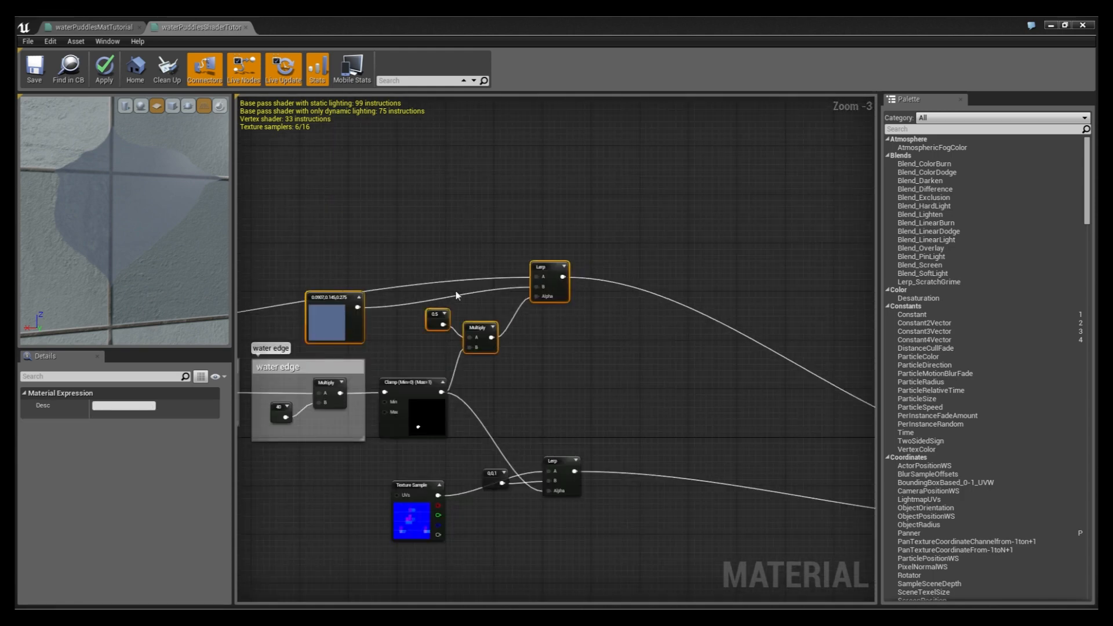
right_click_drag(452, 478, 729, 385)
left_click_drag(728, 379, 428, 293)
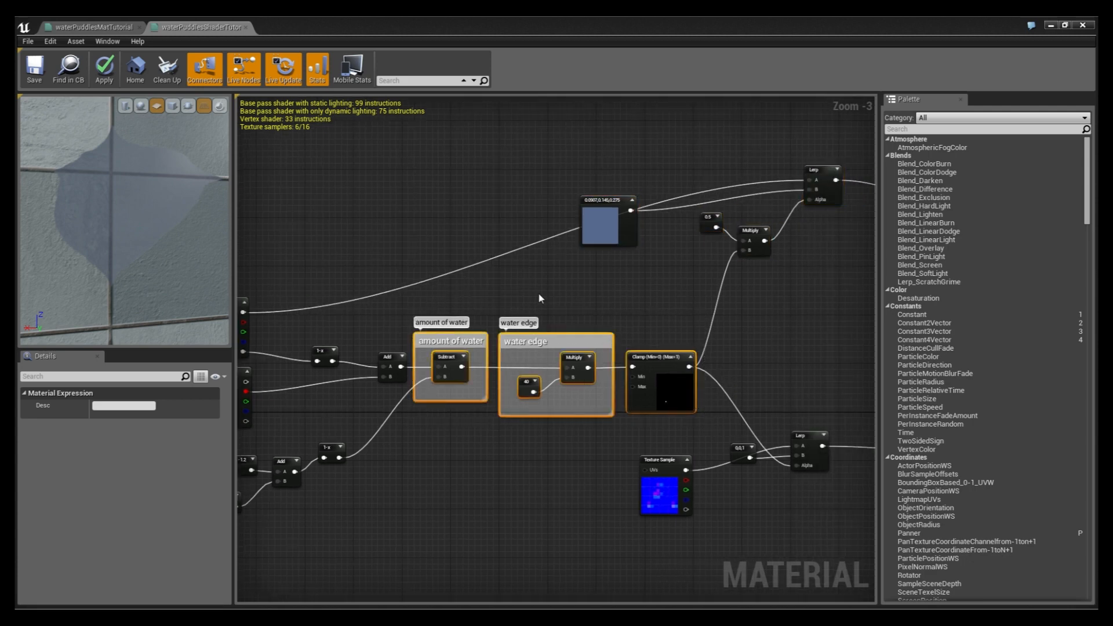
type("c")
type("water area")
key("Return")
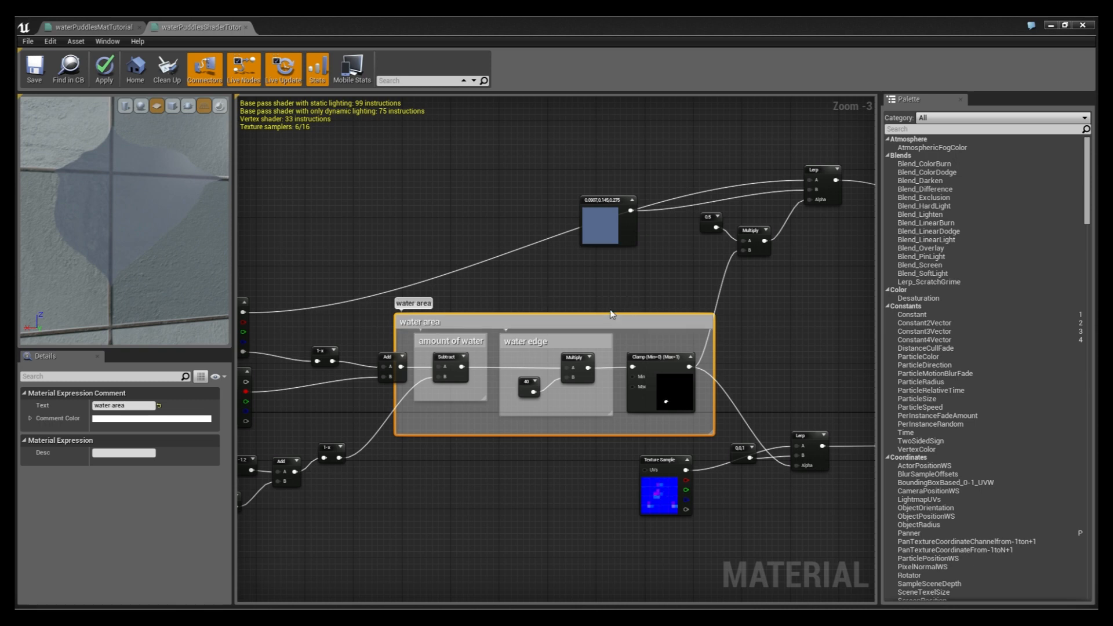
left_click_drag(622, 321, 642, 326)
Step: Move the blue constant, 0.5 constant, Multiply and color Lerp slightly down and wrap them in a comment titled "color"
left_click(819, 335)
right_click_drag(820, 335, 536, 315)
right_click_drag(468, 260, 741, 318)
scroll(713, 292, "down", 2)
left_click_drag(817, 327, 678, 256)
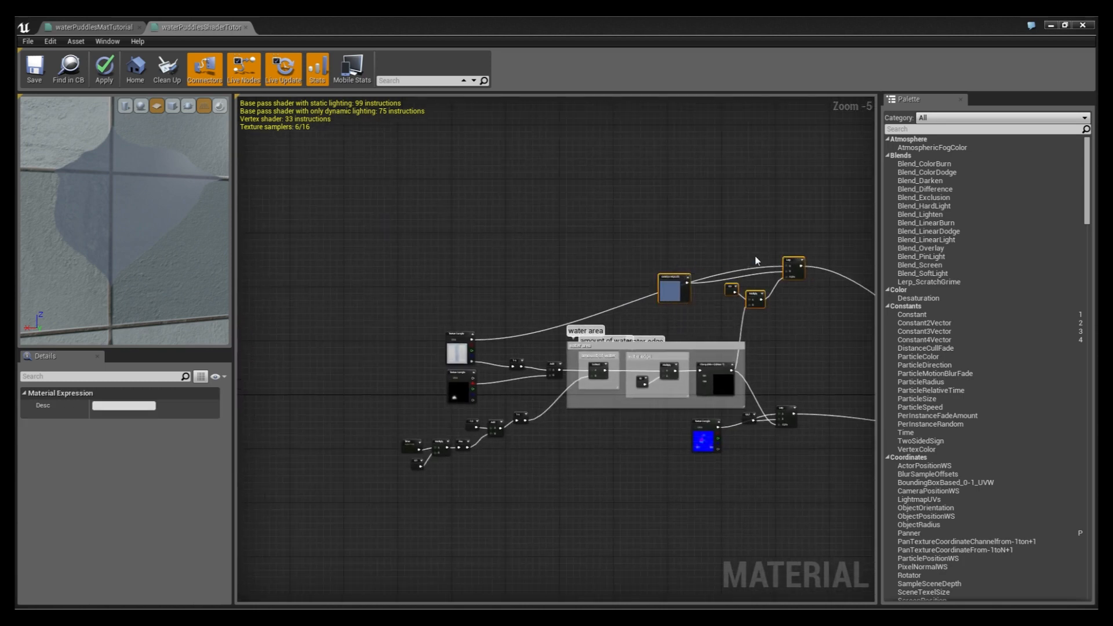
left_click_drag(786, 262, 786, 278)
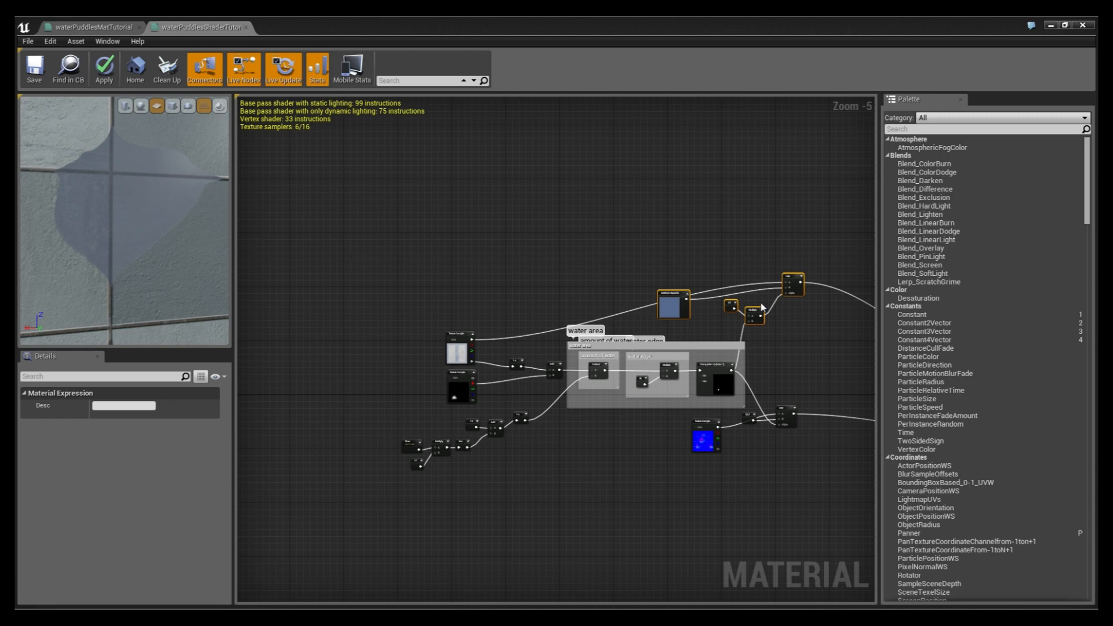
type("ccikir")
key("Return")
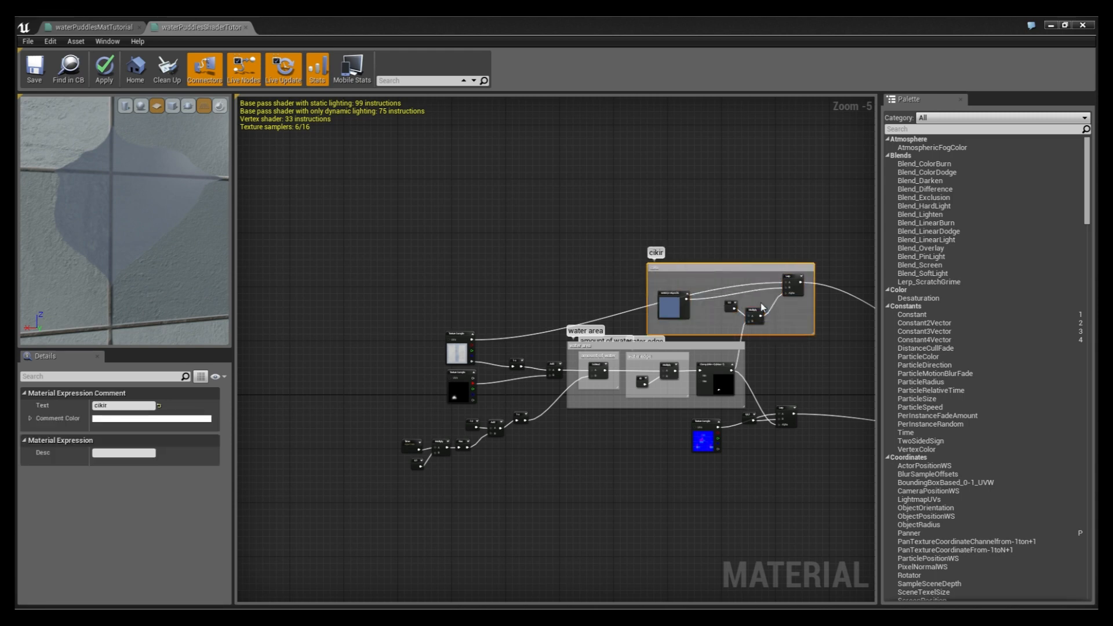
scroll(763, 307, "up", 6)
type("color")
key("Return")
Step: Place a new Add node in the empty area above the "water area" comment
right_click_drag(476, 276, 622, 269)
scroll(522, 271, "down", 3)
left_click(472, 278)
right_click_drag(472, 278, 311, 326)
right_click_drag(406, 199, 472, 249)
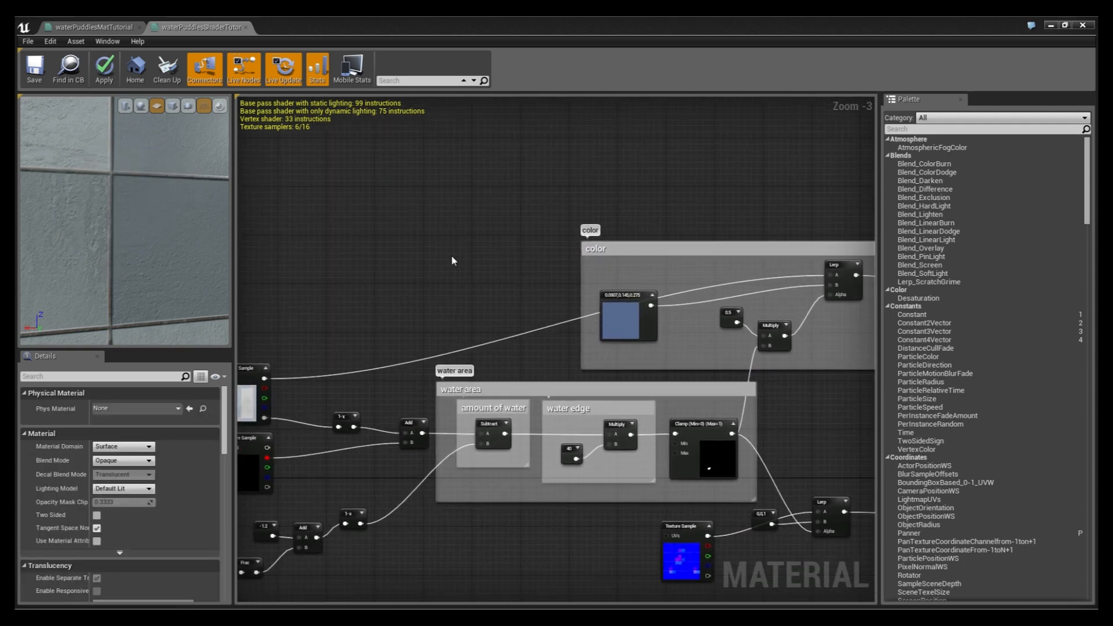
key("a")
left_click(418, 154)
left_click_drag(434, 161, 452, 164)
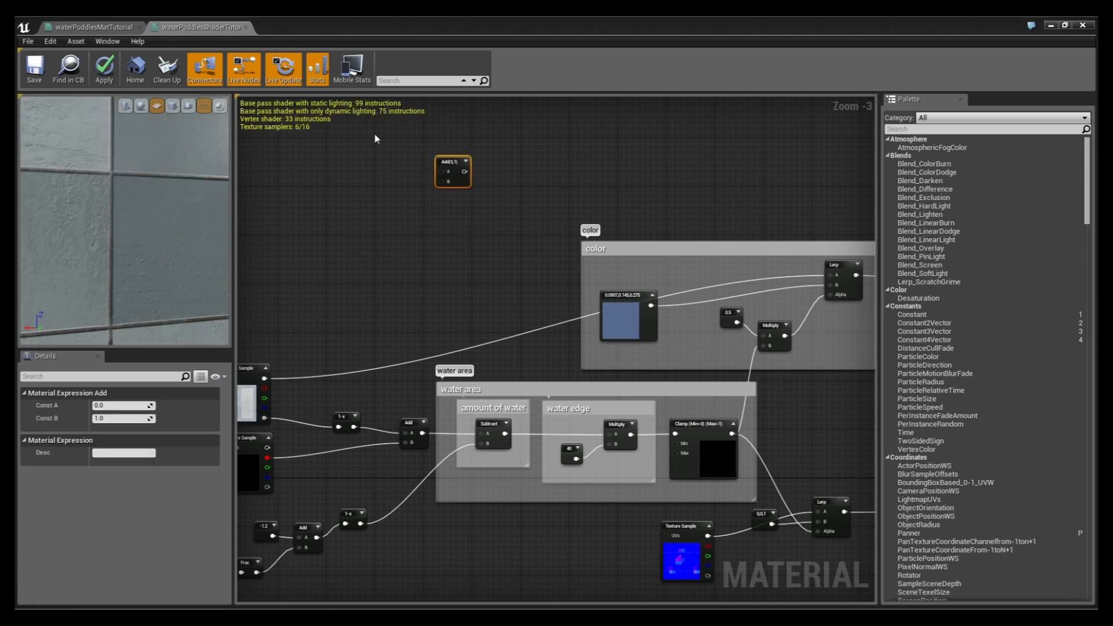
Step: Create a constant with value -0.2 beside the new Add node, connect it to the Add's A input and collapse it
key("1")
left_click(375, 136)
left_click(108, 405)
type("-0.2")
key("Return")
left_click_drag(420, 150, 442, 171)
left_click(424, 138)
left_click_drag(383, 140, 398, 145)
Step: Connect the output of the lower 1-x node to the B input of the new Add
right_click_drag(425, 375, 490, 331)
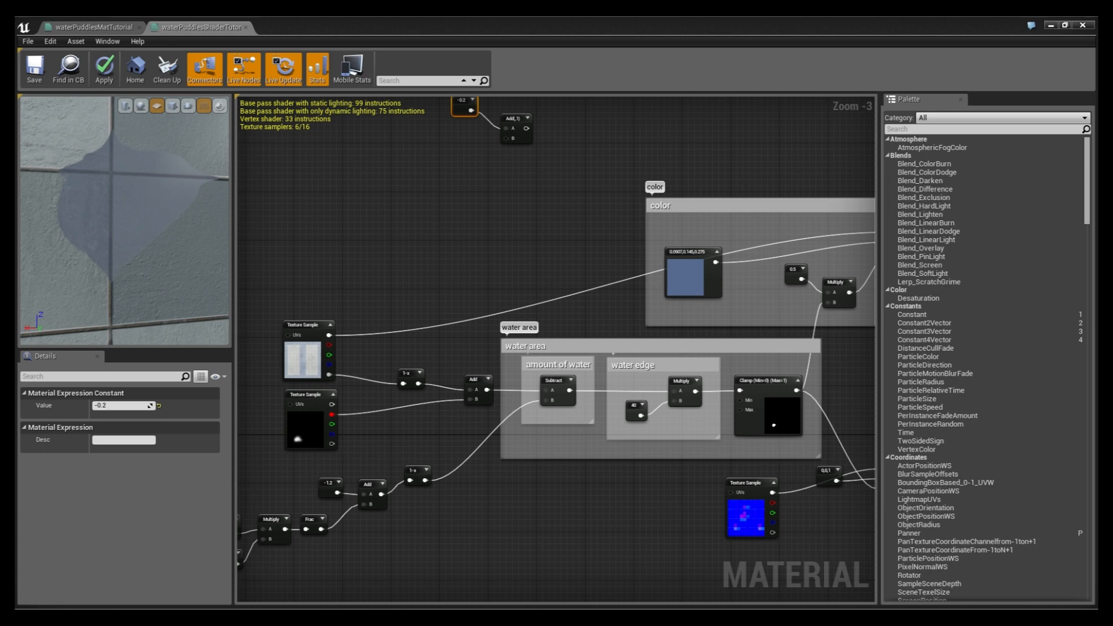
left_click_drag(425, 480, 506, 138)
right_click_drag(541, 165, 415, 243)
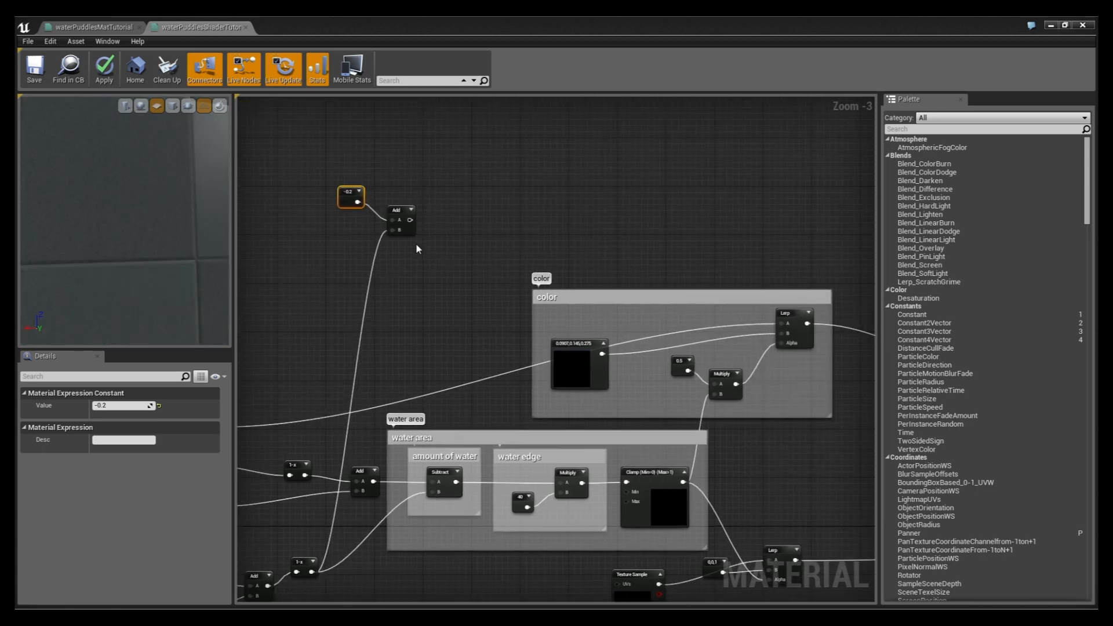
Step: Place a Subtract node after the new Add, with that Add feeding B and the combined texture Add feeding A
left_click(434, 199)
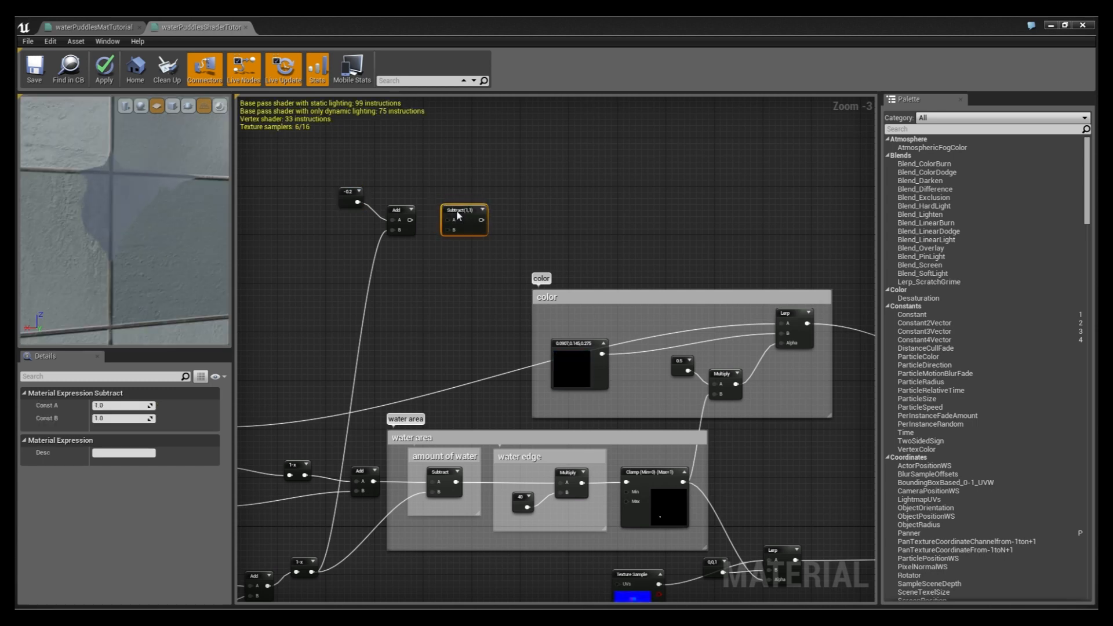
left_click_drag(410, 224, 438, 232)
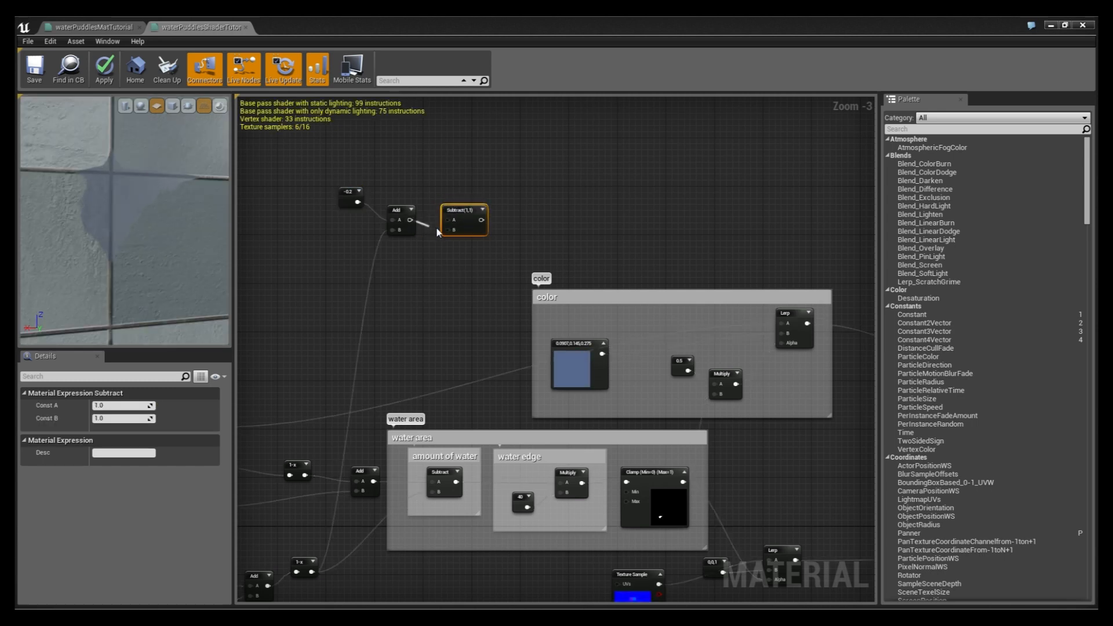
right_click_drag(454, 259, 516, 215)
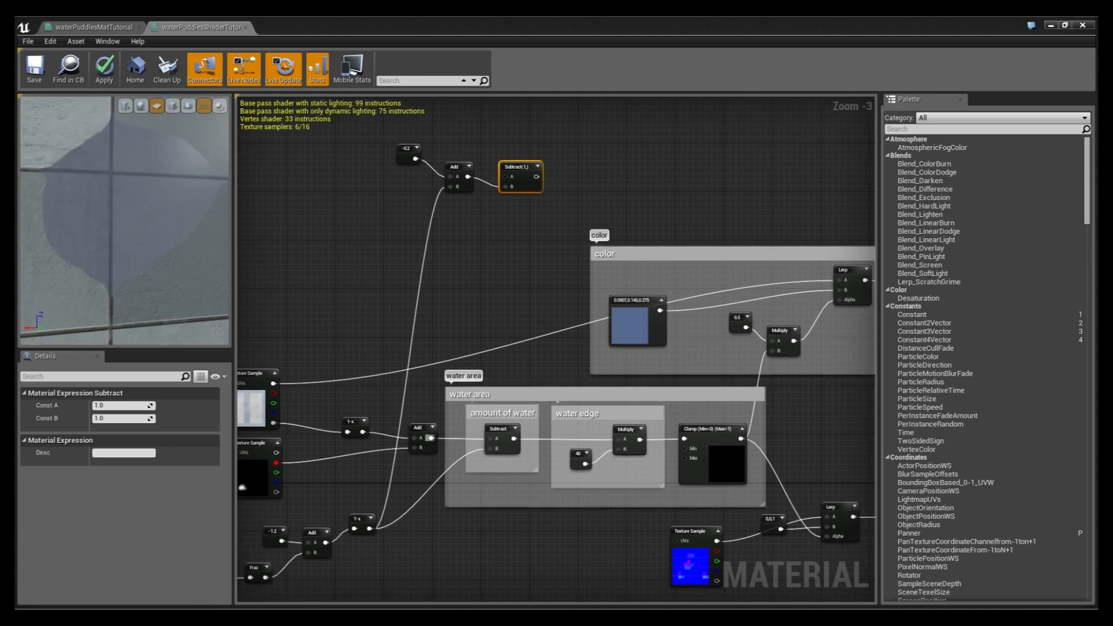
right_click_drag(516, 215, 573, 187)
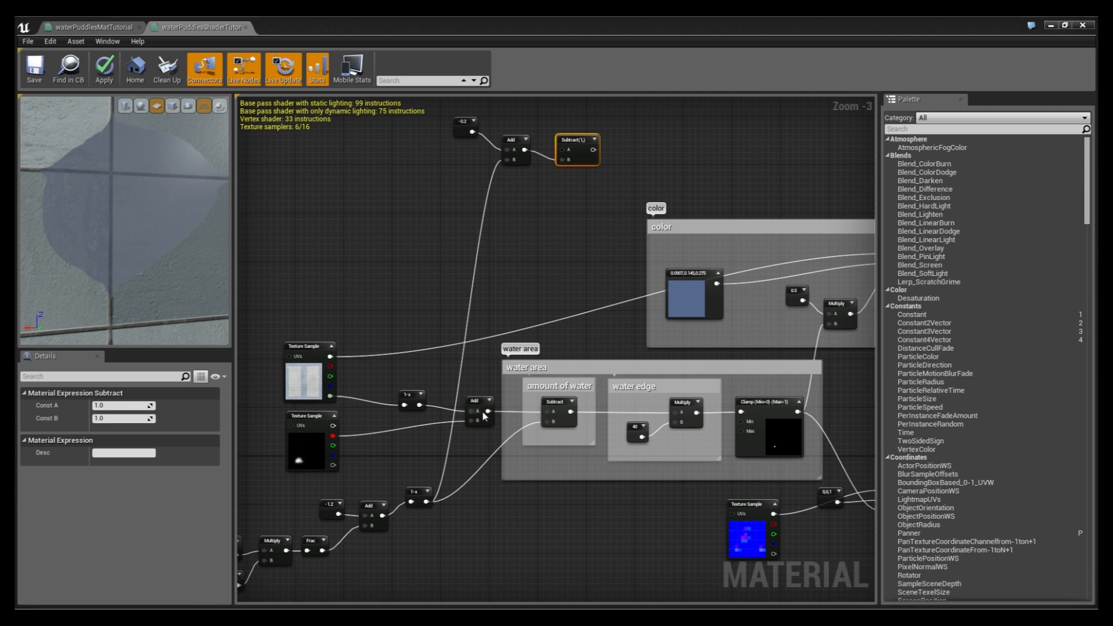
left_click_drag(488, 411, 561, 159)
right_click_drag(608, 188, 506, 256)
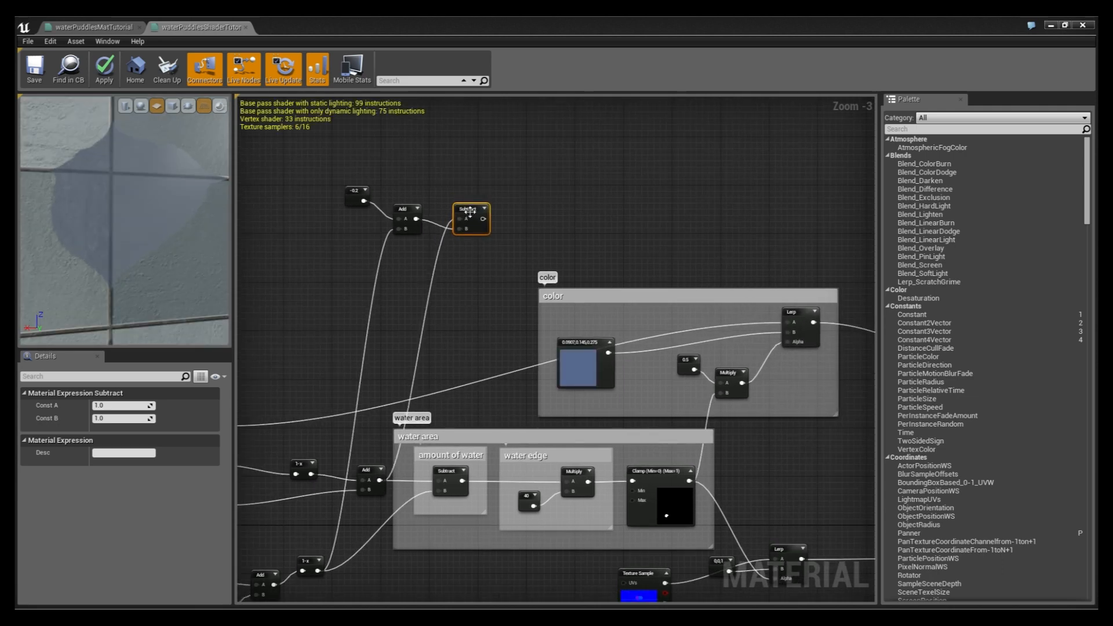
right_click_drag(478, 232, 448, 267)
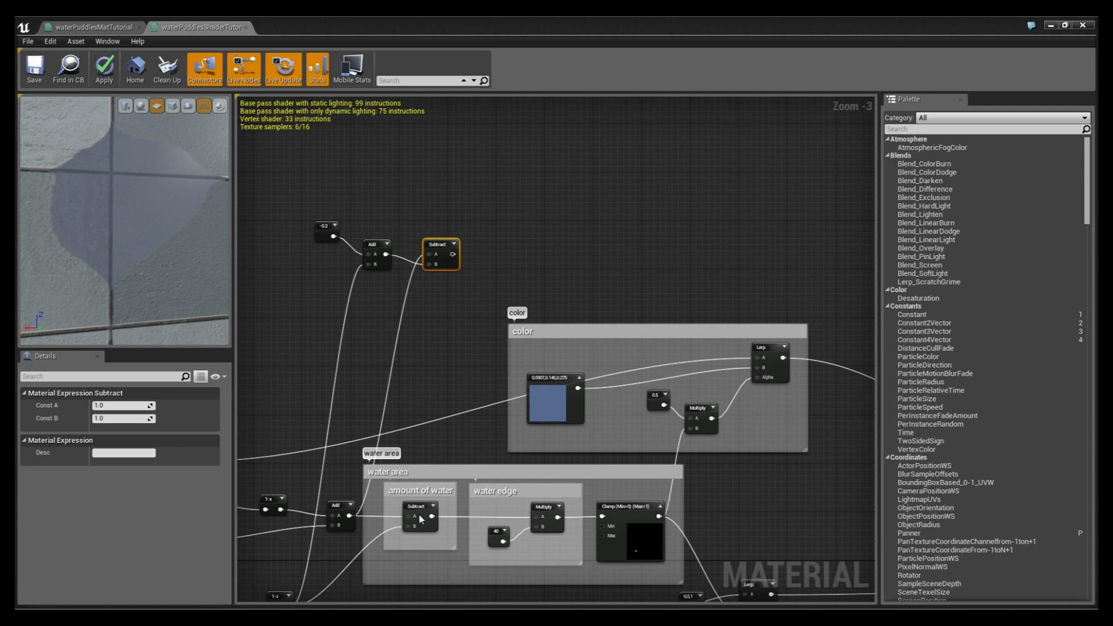
right_click_drag(505, 194, 505, 192)
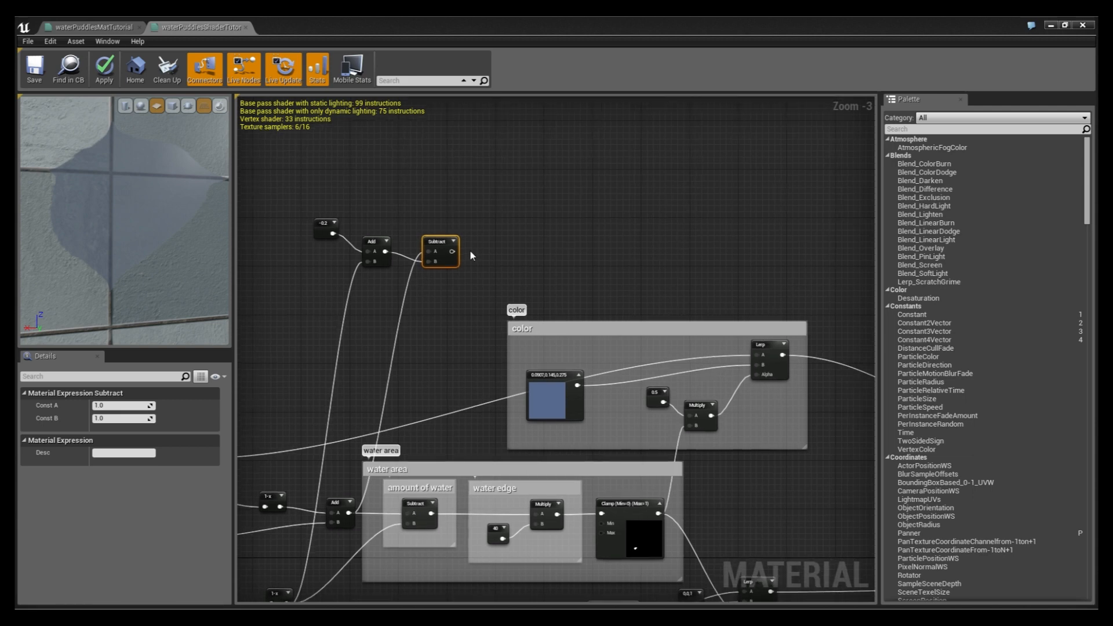
Step: Multiply the new Subtract's output by a constant of 5 using a new Multiply node, keeping the constant collapsed beside it
left_click(466, 292)
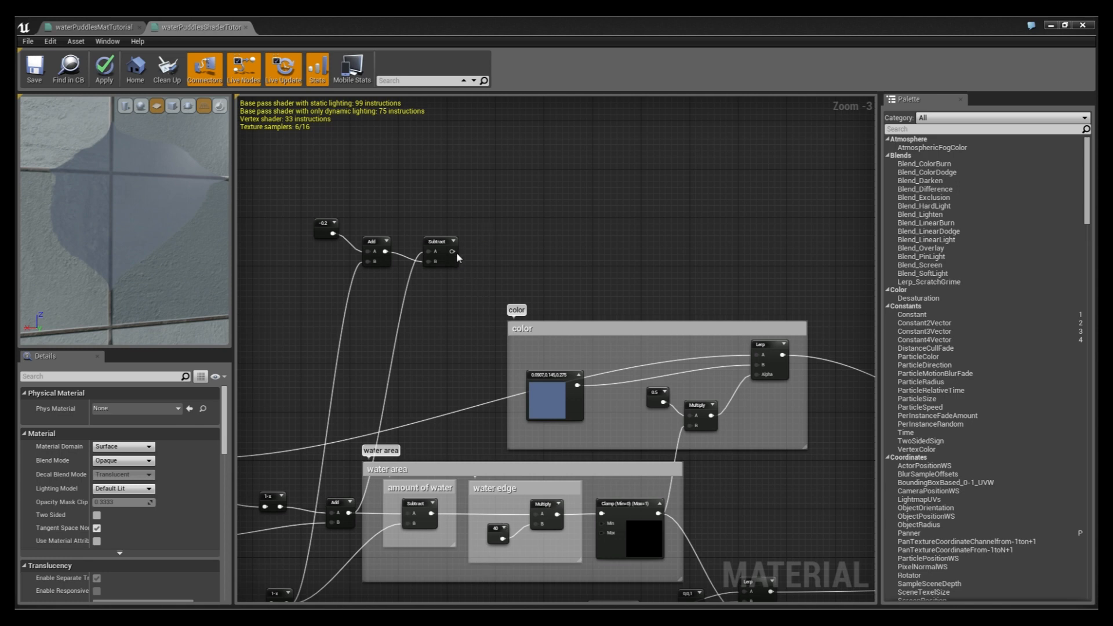
key("m")
left_click(508, 232)
left_click_drag(511, 245, 451, 251)
left_click(460, 280)
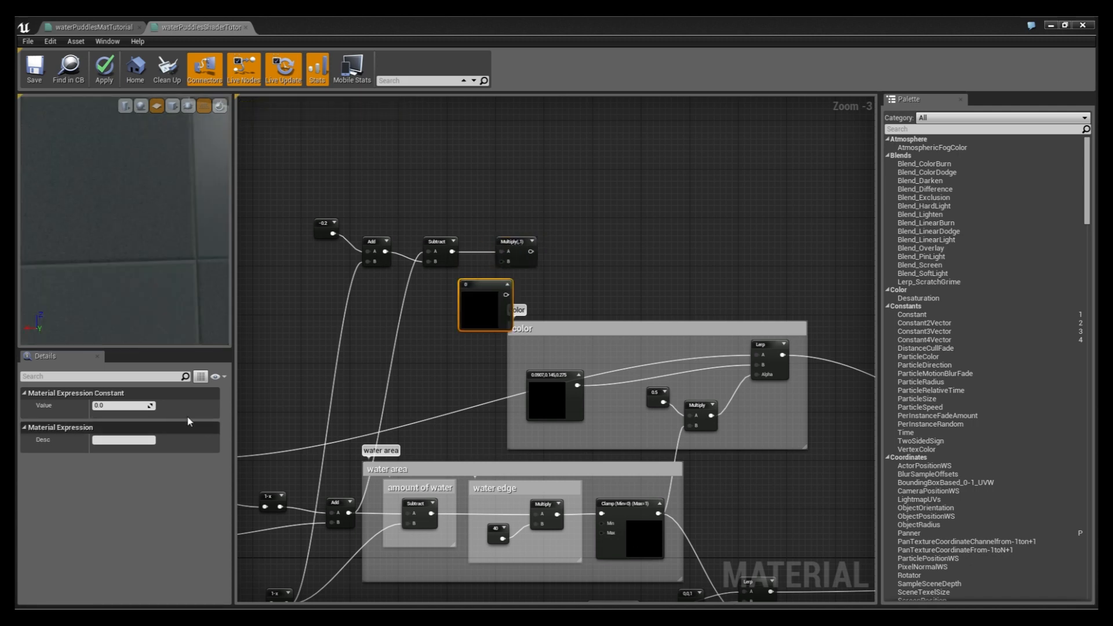
type("5")
key("Return")
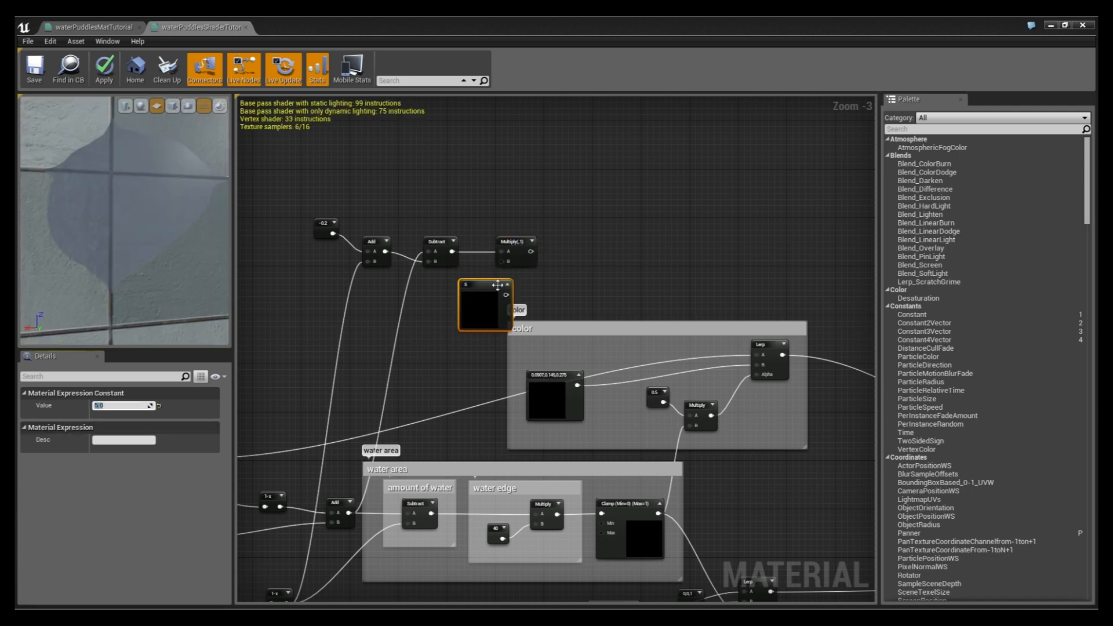
left_click(507, 284)
left_click_drag(474, 281, 470, 239)
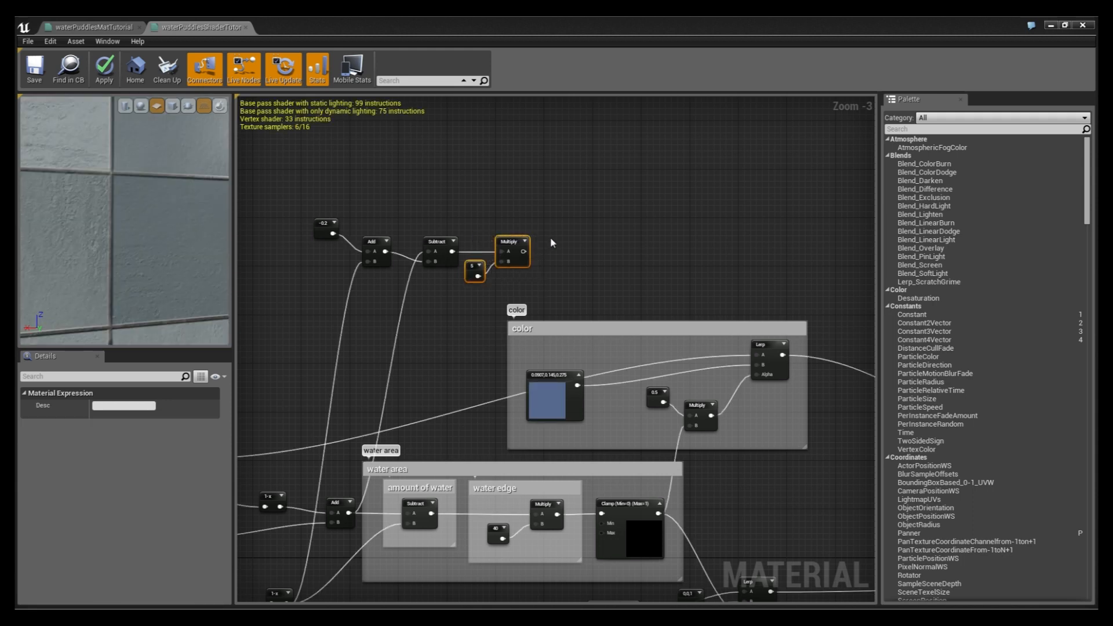
Step: Wrap the new Multiply and its 5 constant in a comment titled "transition"
type("ctransition")
key("Return")
left_click_drag(521, 229, 527, 230)
left_click(603, 251)
Step: Paste a Clamp node to follow the "transition" comment and connect the transition Multiply's output to it
right_click_drag(588, 301, 516, 293)
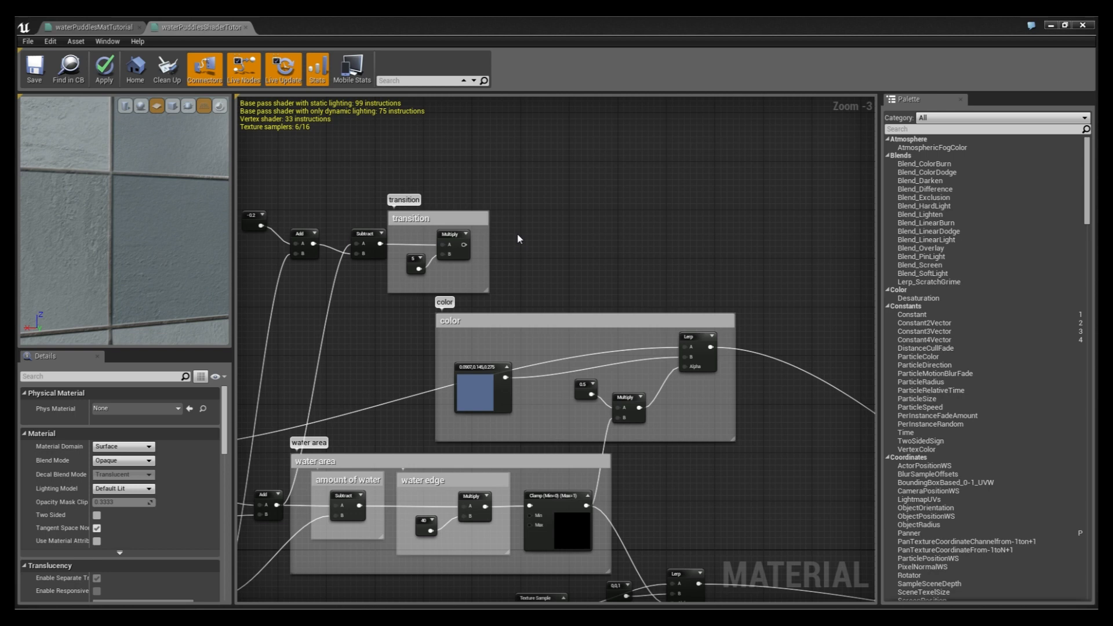
key("ctrl+v")
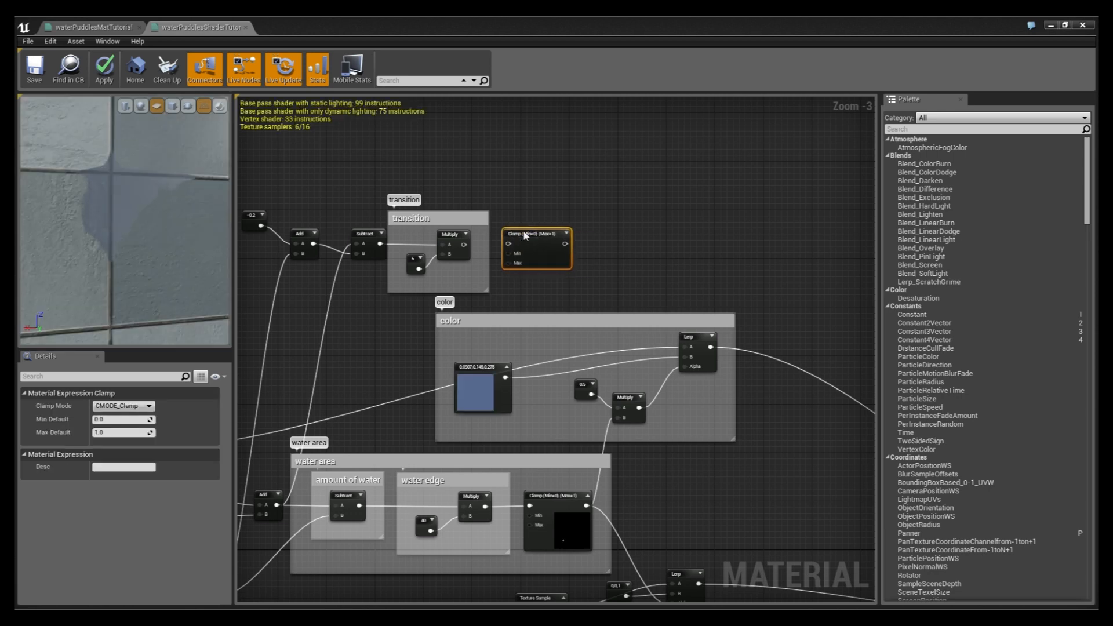
left_click_drag(465, 251, 463, 244)
Step: Add a Multiply after the new Clamp, feeding the Clamp into A and a new 0.5 constant into B
right_click_drag(641, 275, 534, 273)
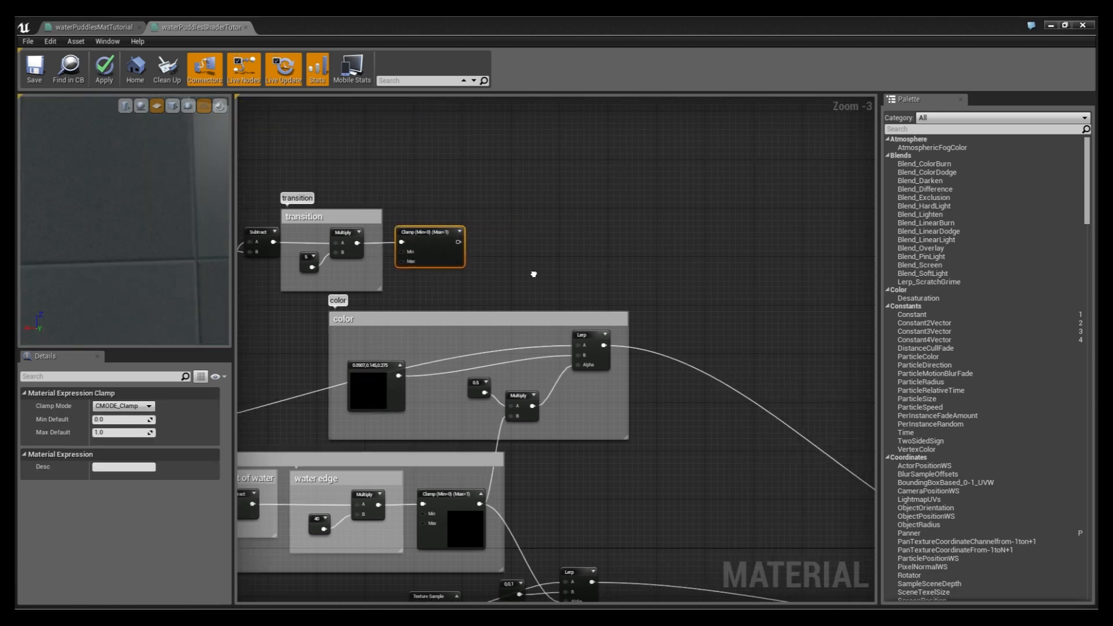
left_click(502, 243)
left_click(496, 244)
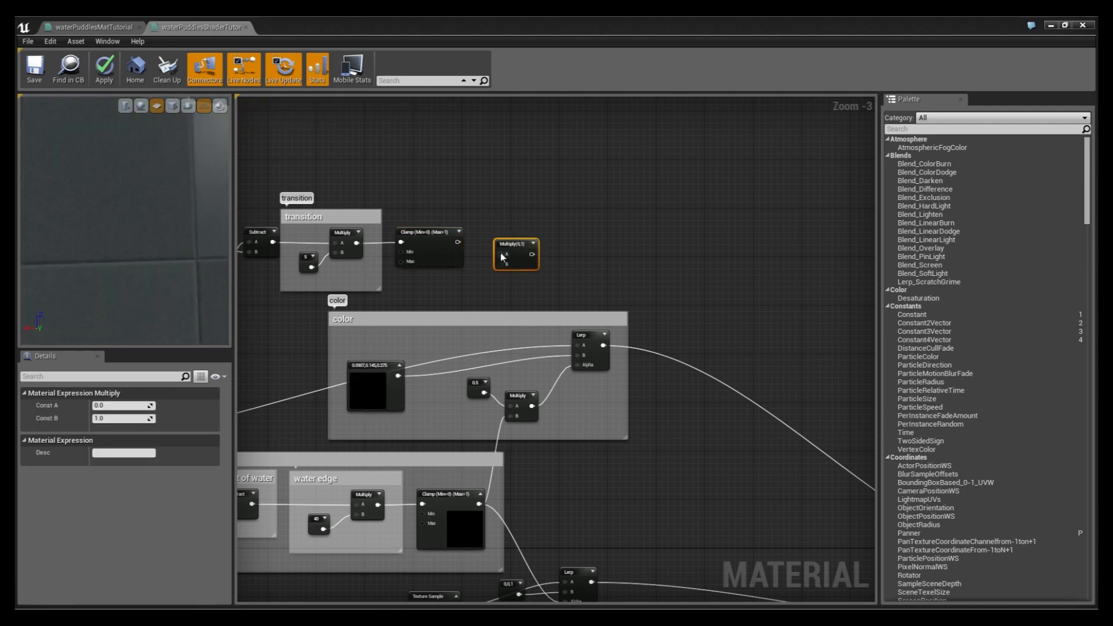
left_click_drag(458, 242, 501, 254)
key("1")
left_click(460, 292)
left_click(121, 406)
type(".5")
key("Return")
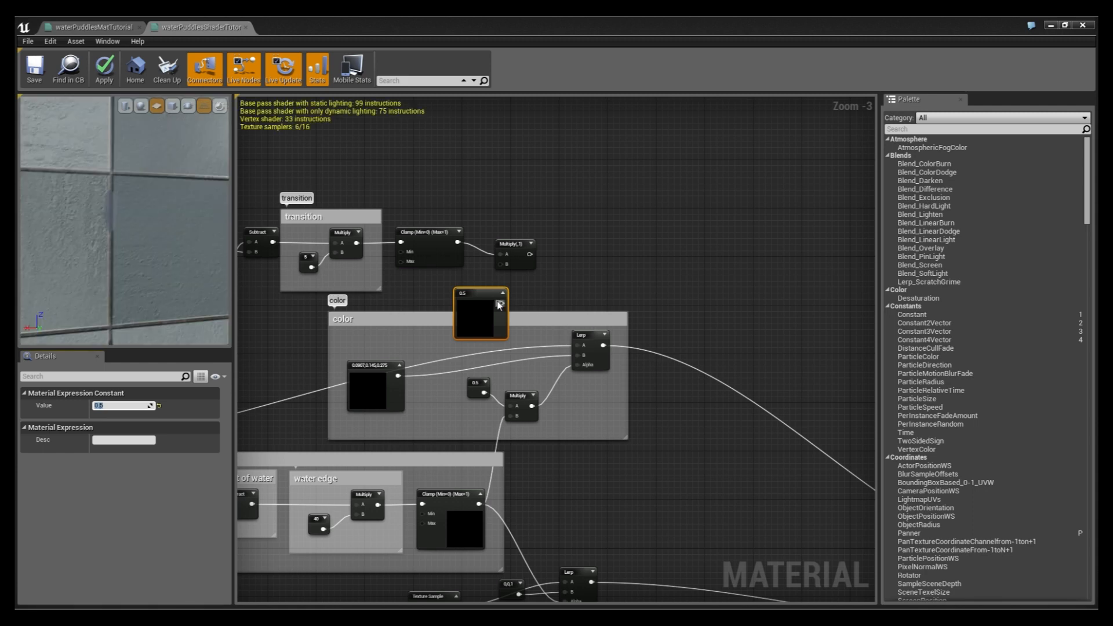
left_click(503, 292)
mouse_move(464, 294)
left_mouse_down()
mouse_move(448, 288)
mouse_move(501, 265)
mouse_move(446, 281)
left_mouse_up()
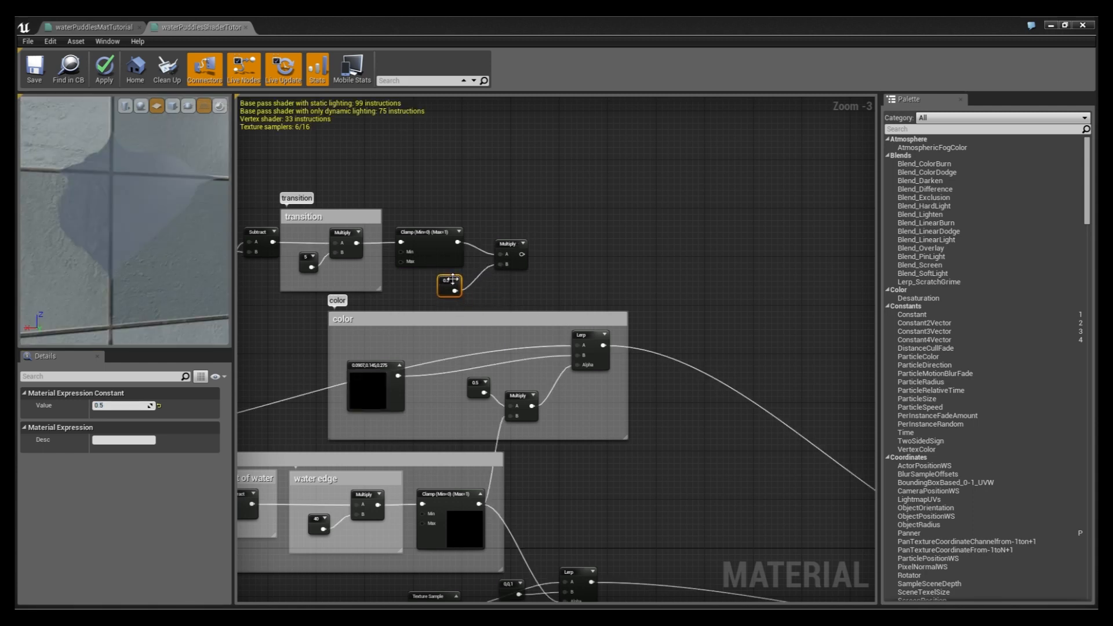
left_click(510, 309)
Step: Move the whole chain containing the "transition" comment upward to leave more room above the "color" comment
right_click_drag(512, 314, 586, 238)
scroll(471, 222, "down", 1)
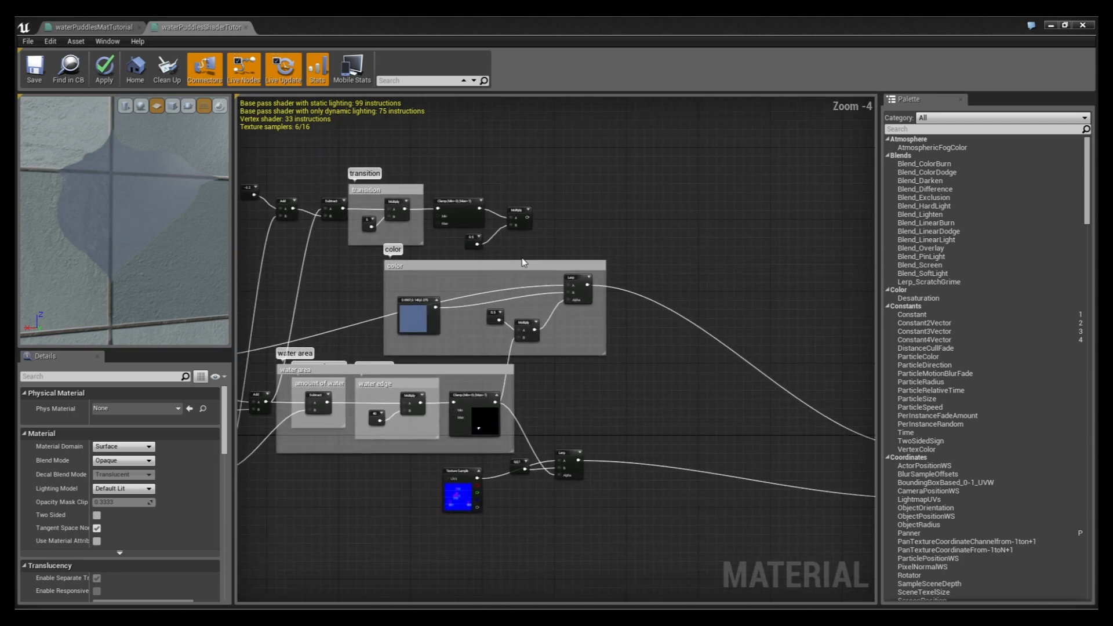
right_click_drag(470, 222, 644, 280)
scroll(644, 280, "down", 1)
left_click_drag(718, 233, 411, 307)
left_click_drag(630, 270, 630, 231)
right_click_drag(630, 231, 517, 225)
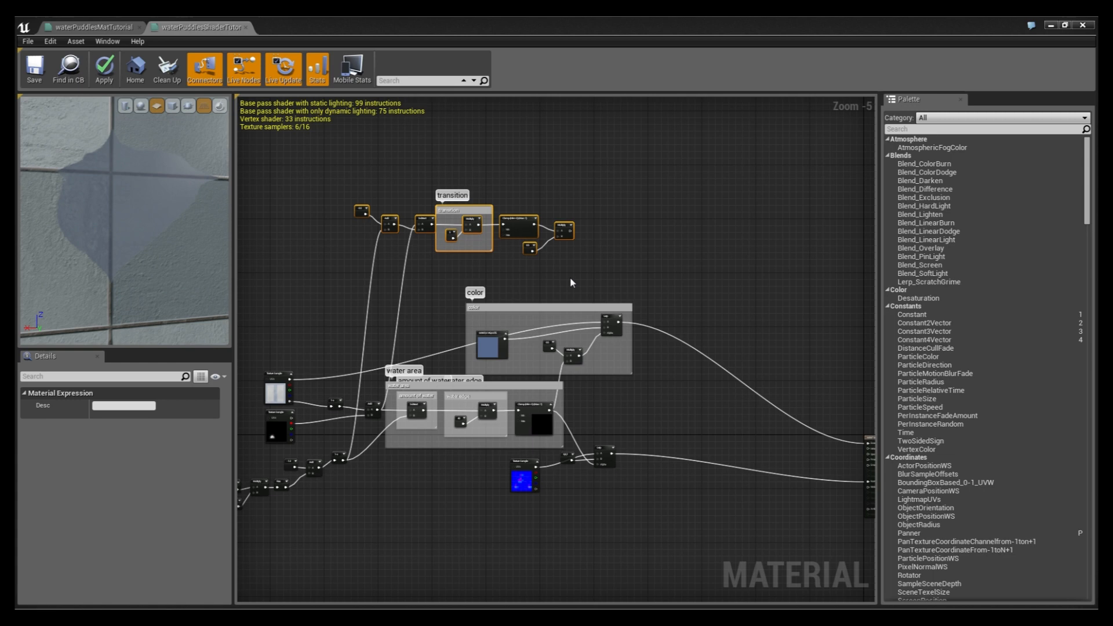
left_click(572, 283)
Step: Enlarge the "color" comment upward and sideways to make room for more nodes
scroll(572, 281, "up", 2)
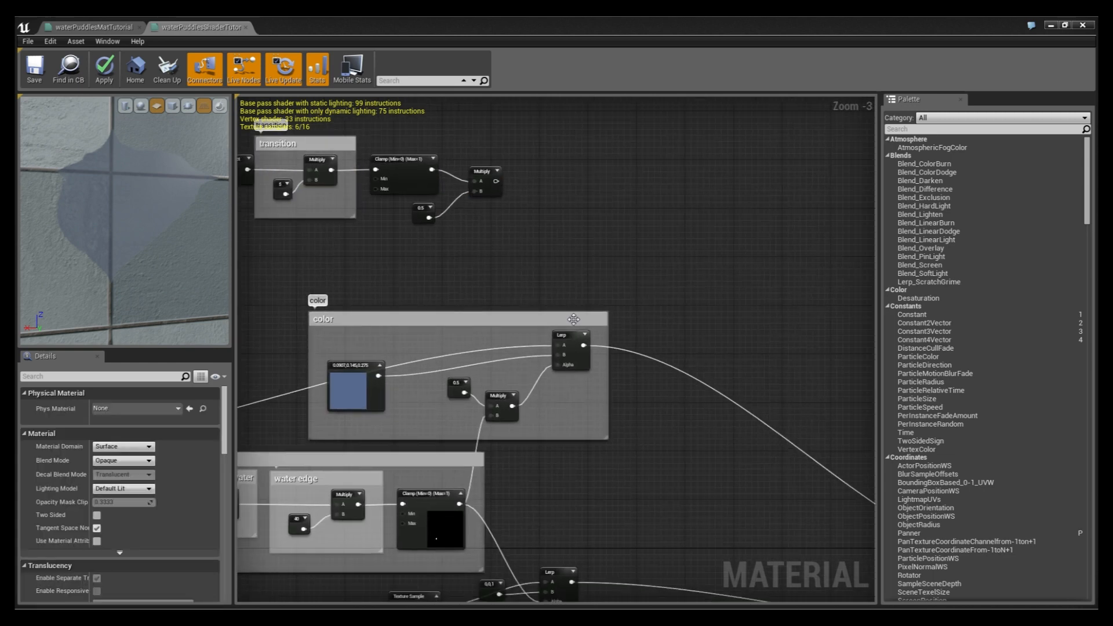
left_click_drag(571, 312, 566, 269)
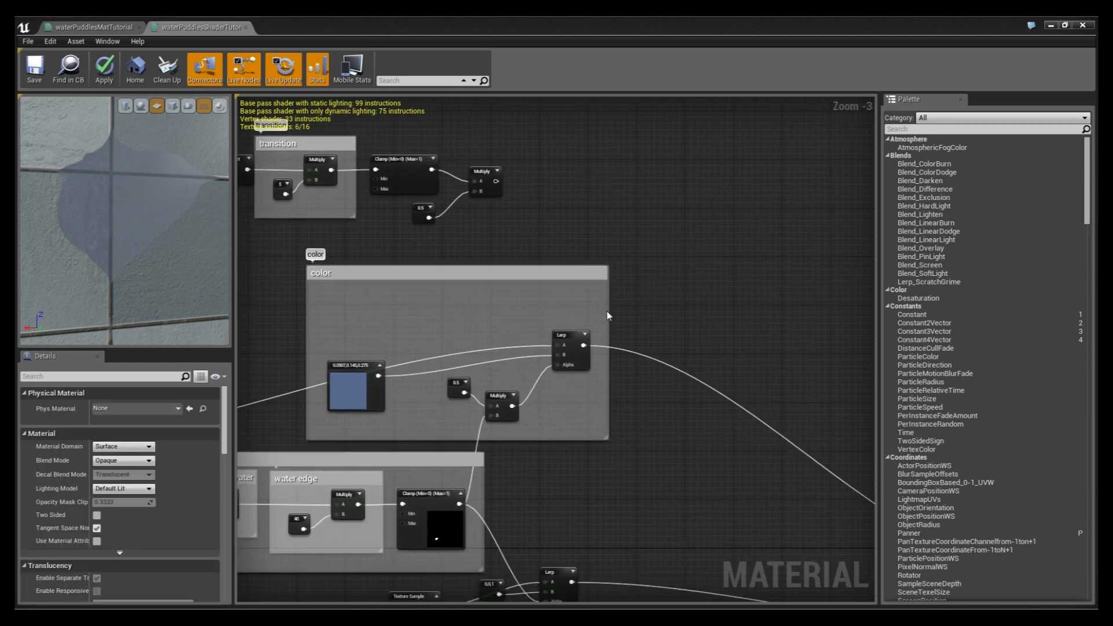
left_click_drag(623, 312, 660, 312)
Step: Add a Constant3Vector inside the "color" comment and set it to a muddy brown of 0.14, 0.117651, 0.0952
right_click_drag(521, 238, 592, 223)
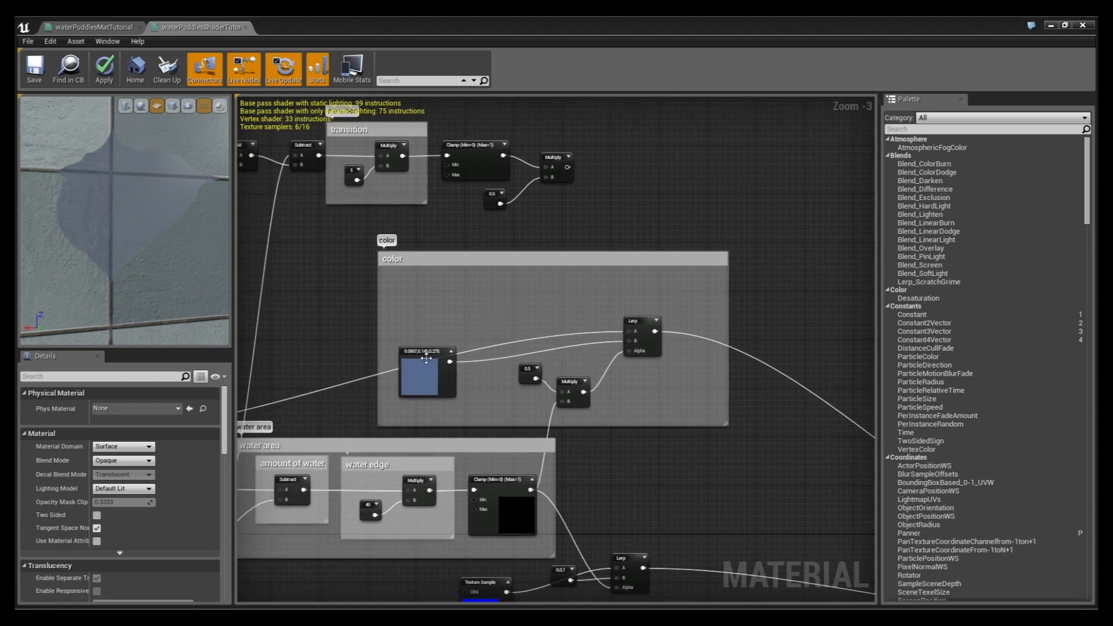
left_click(499, 313)
left_click_drag(519, 312, 512, 299)
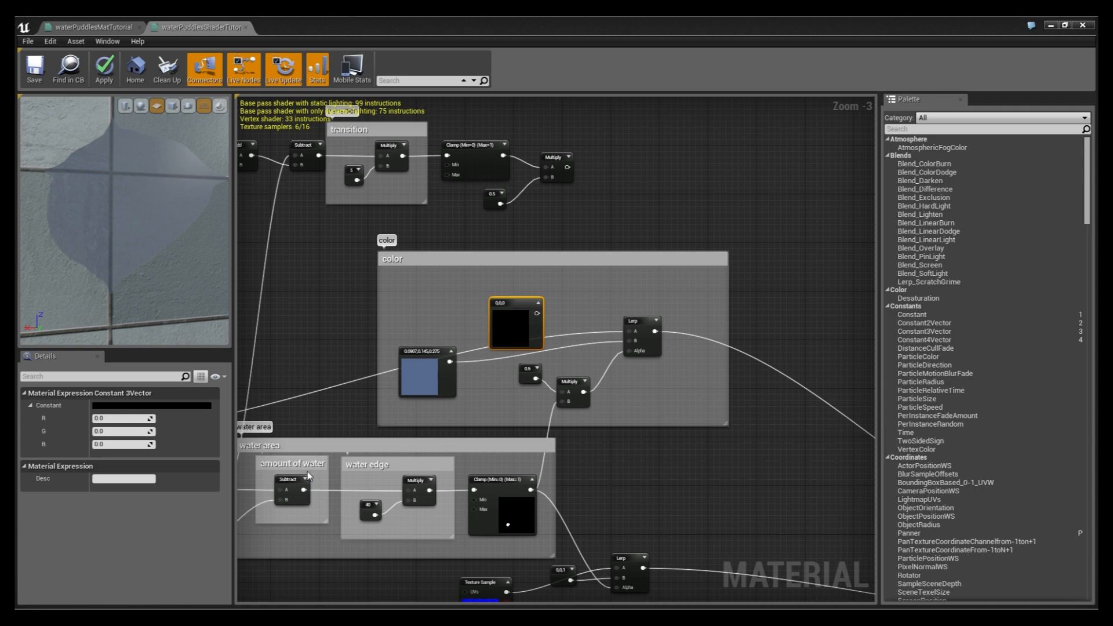
left_click(293, 516)
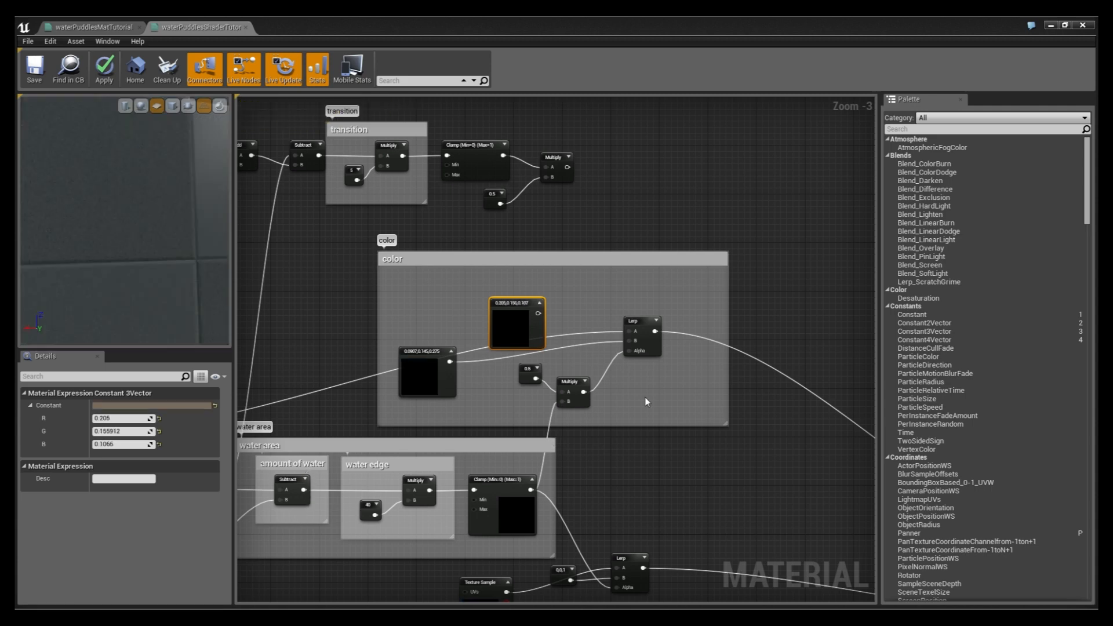
right_click_drag(558, 305, 492, 315)
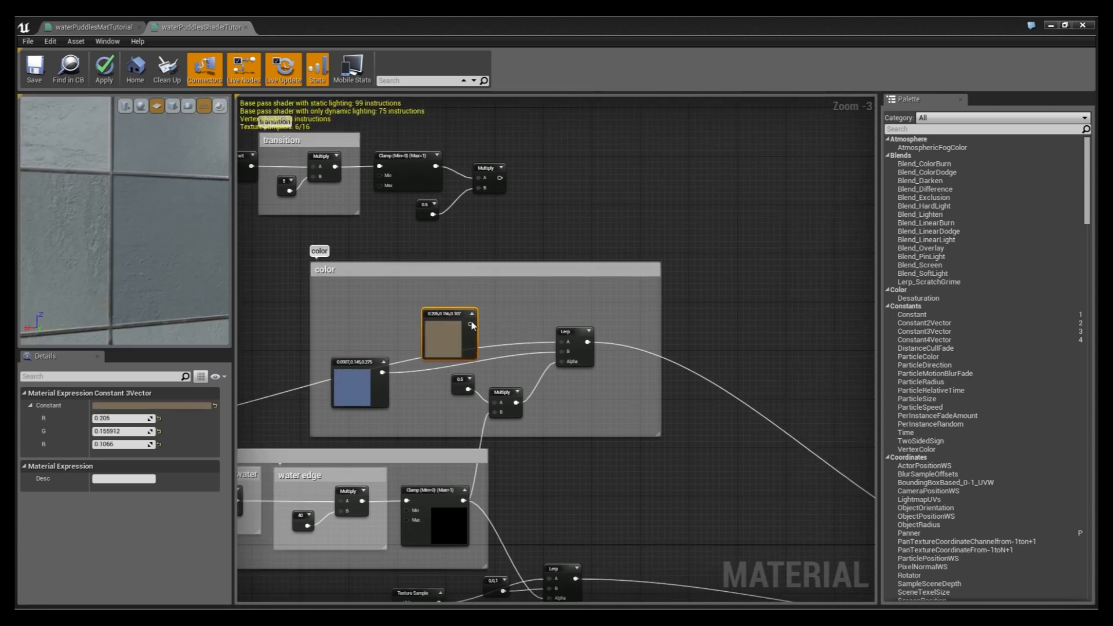
right_click_drag(485, 336, 421, 324)
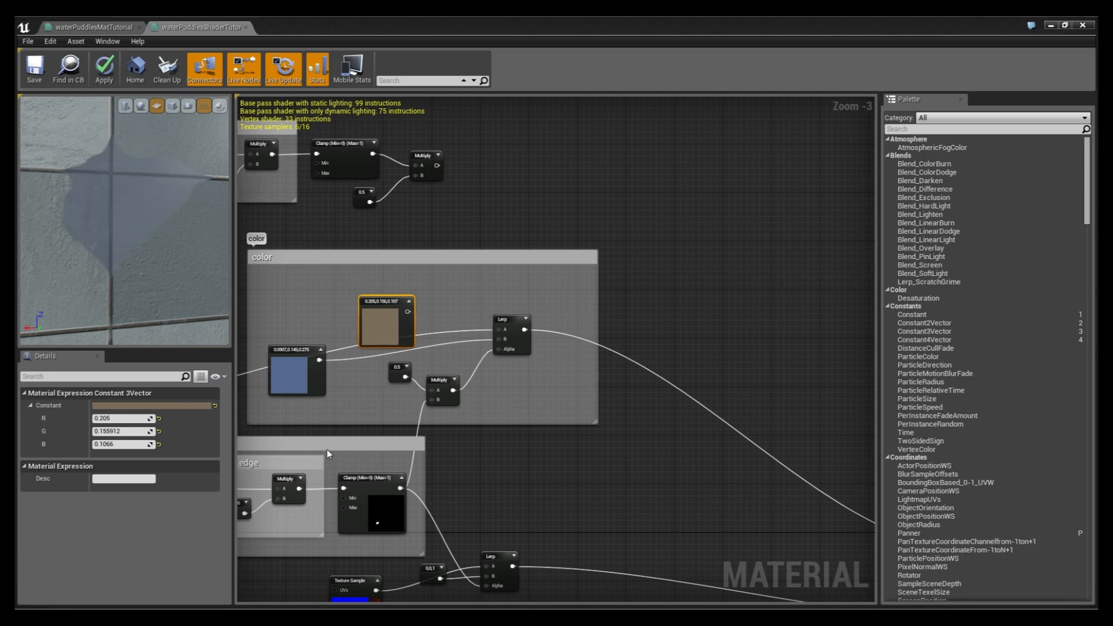
key("ctrl+z")
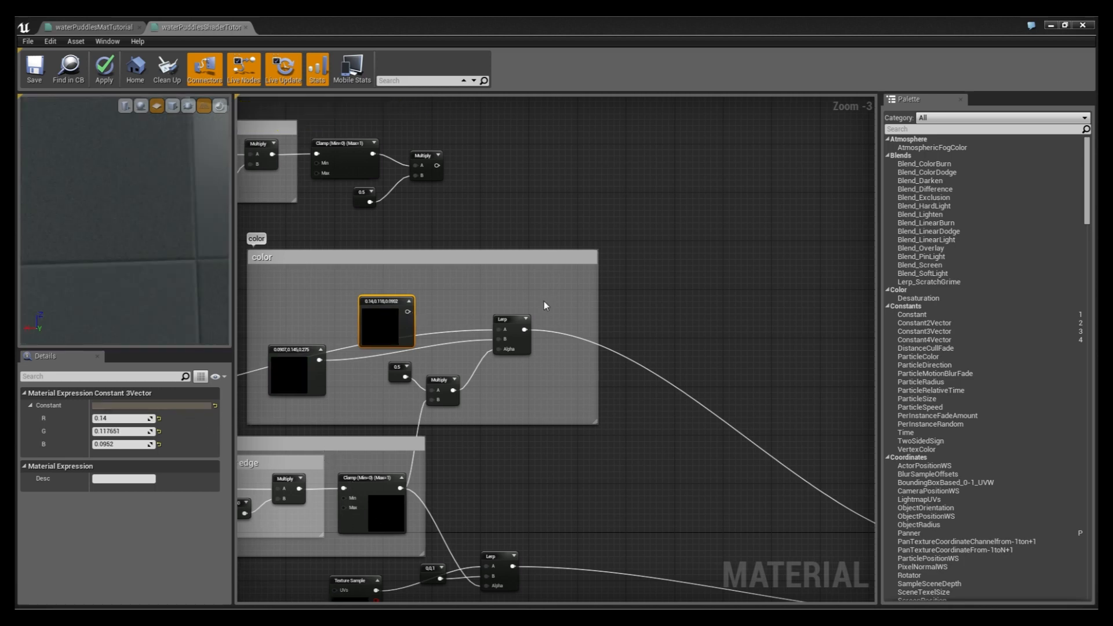
Step: Duplicate the color Lerp and feed the copy the original Lerp in A, the brown constant in B and the transition Multiply in Alpha
left_click(514, 328)
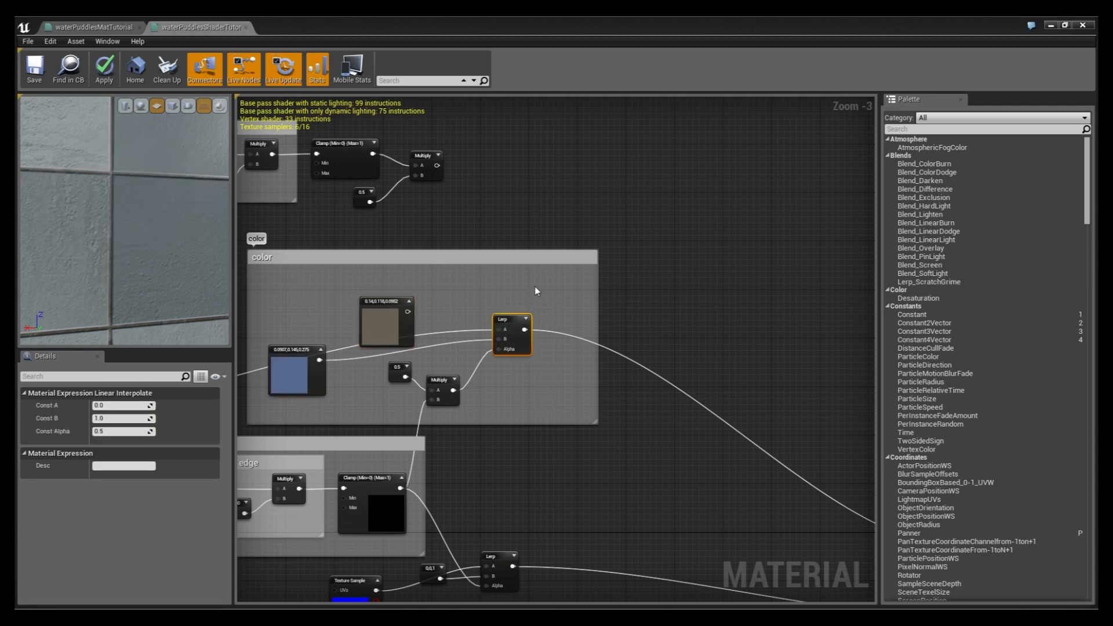
key("ctrl+v")
left_click_drag(508, 328, 488, 334)
left_click_drag(544, 293, 538, 291)
left_click(503, 333)
left_click_drag(506, 337, 540, 301)
left_click_drag(408, 312, 437, 165)
Step: Connect the new Lerp's output to the material's Base Color and inspect the puddle in the preview from different angles
right_click_drag(600, 350, 294, 226)
left_click_drag(273, 212, 685, 460)
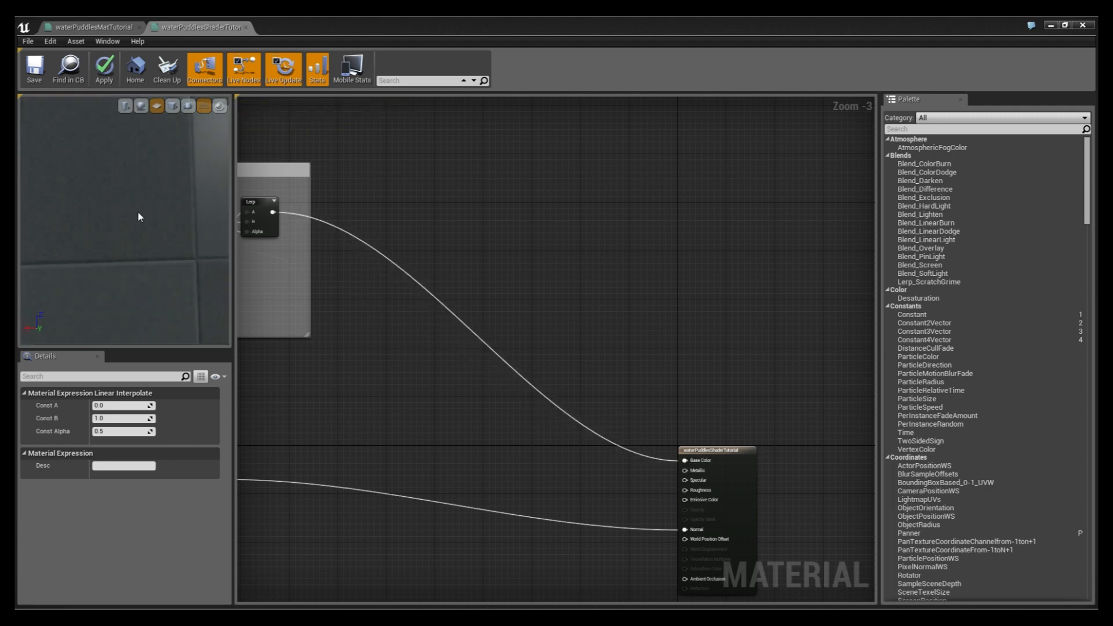
left_click_drag(150, 239, 60, 238)
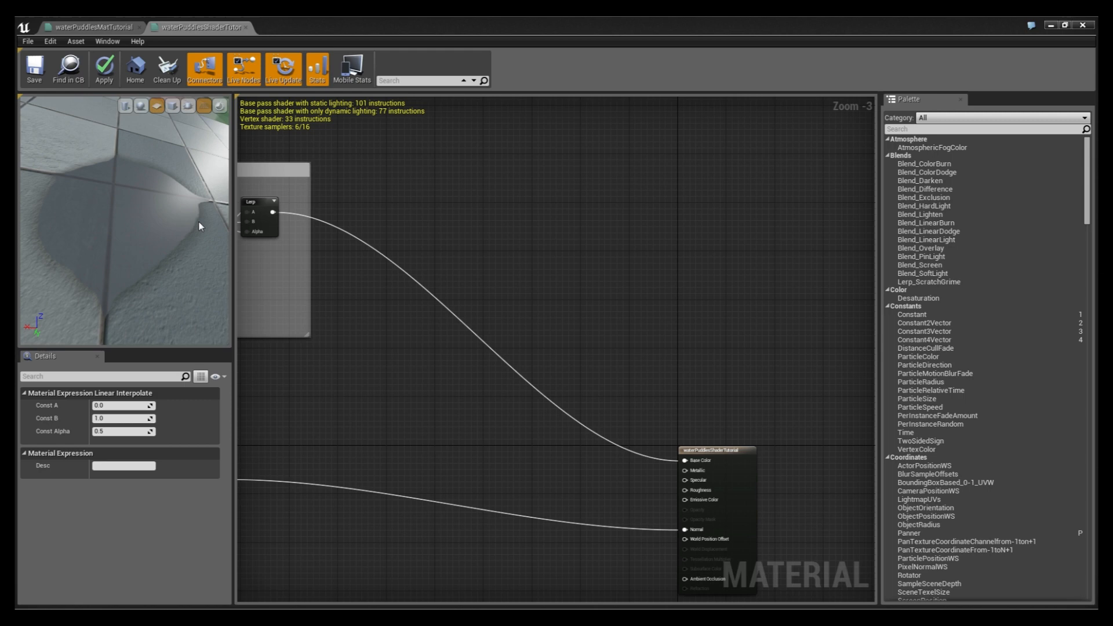
mouse_move(120, 161)
left_mouse_down()
mouse_move(123, 215)
mouse_move(142, 194)
mouse_move(165, 209)
mouse_move(130, 177)
left_mouse_up()
Step: Add two Lerp nodes side by side in the empty graph area before the material's result node
right_click_drag(469, 468, 457, 385)
scroll(711, 437, "down", 2)
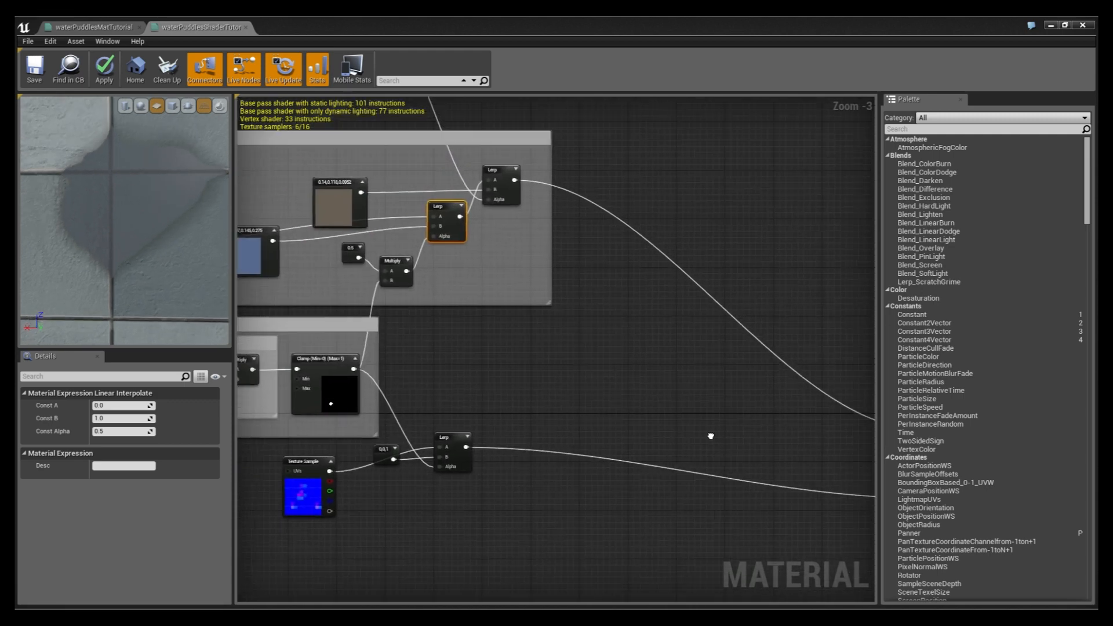
right_click_drag(783, 465, 580, 437)
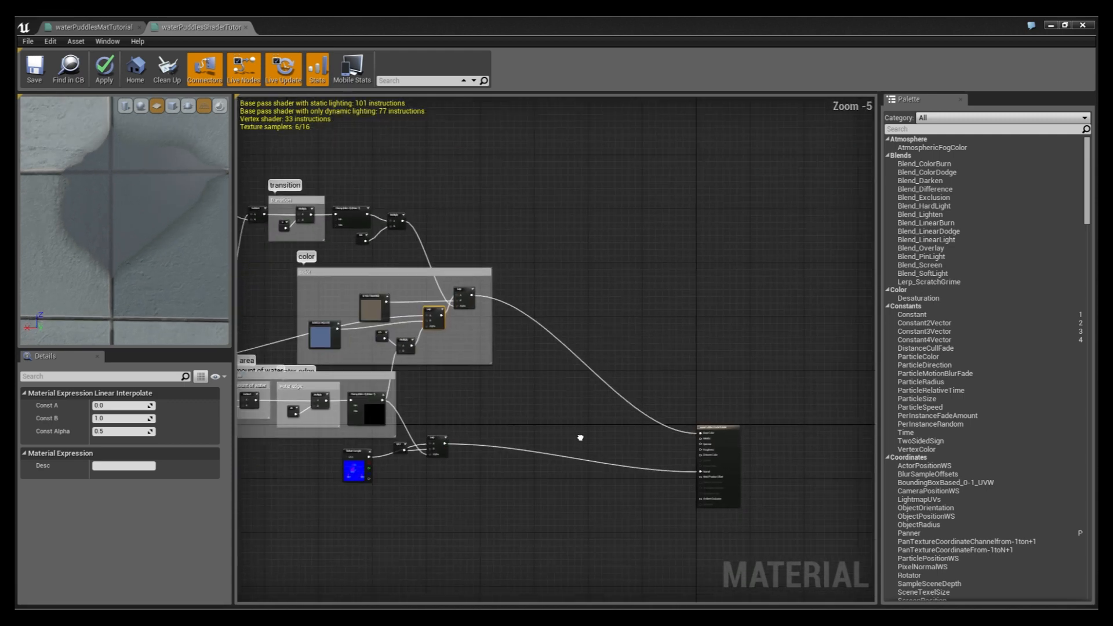
left_click(567, 348)
scroll(632, 452, "up", 4)
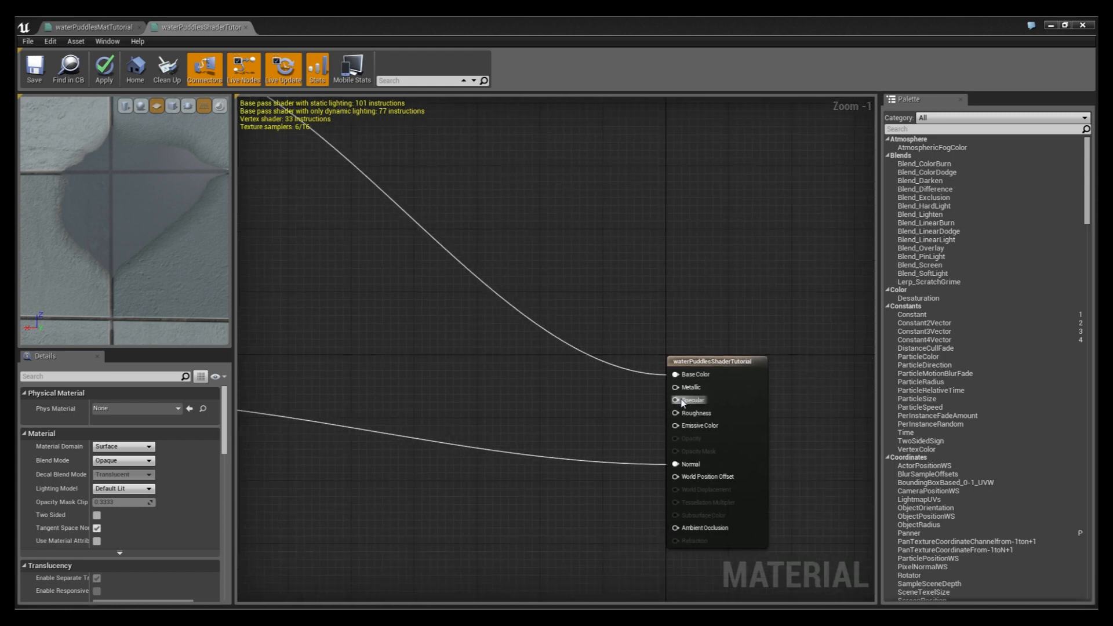
scroll(460, 390, "down", 2)
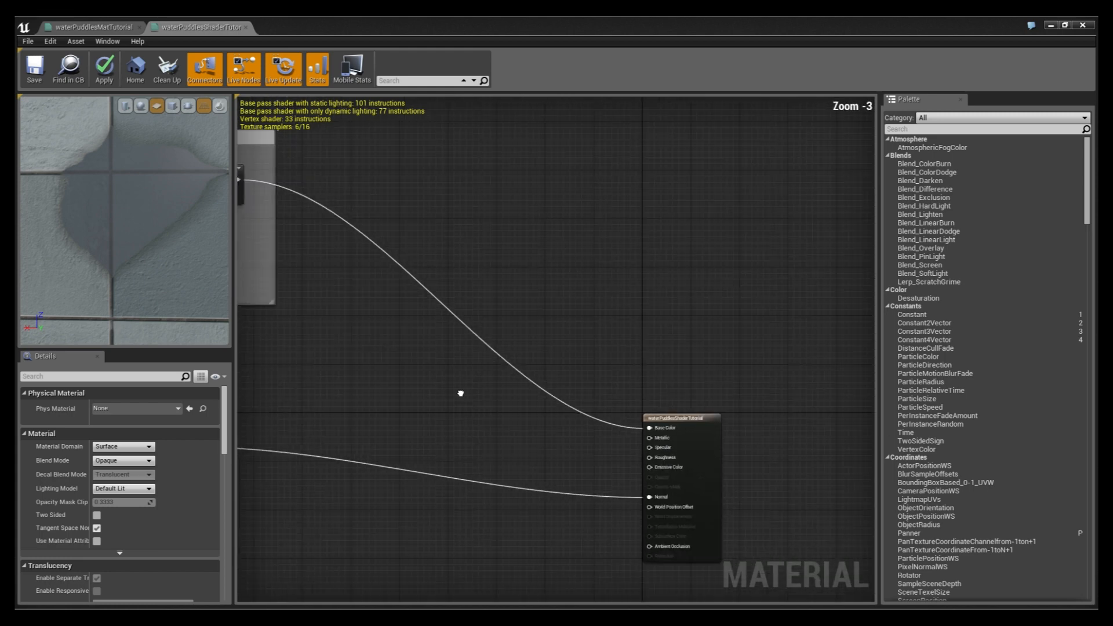
left_click(442, 326)
left_click(514, 325)
left_click_drag(536, 334, 544, 336)
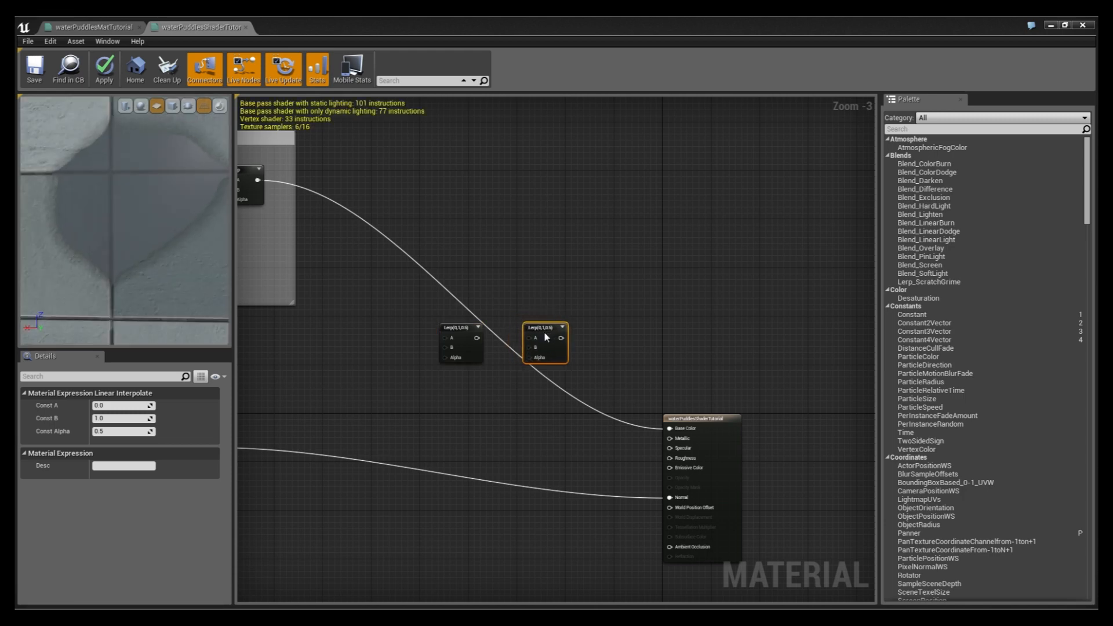
left_click(513, 378)
Step: Add a Constant set to 0.5 and connect it to input A of the first new Lerp
right_click_drag(407, 326, 545, 330)
left_click(506, 315)
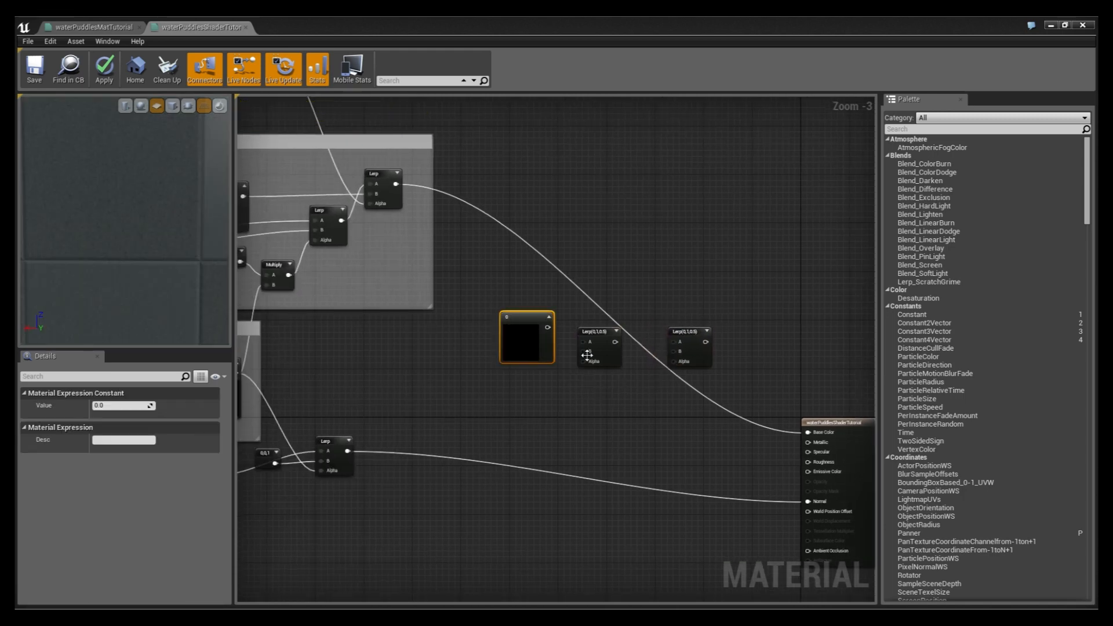
scroll(534, 309, "up", 3)
left_click(122, 405)
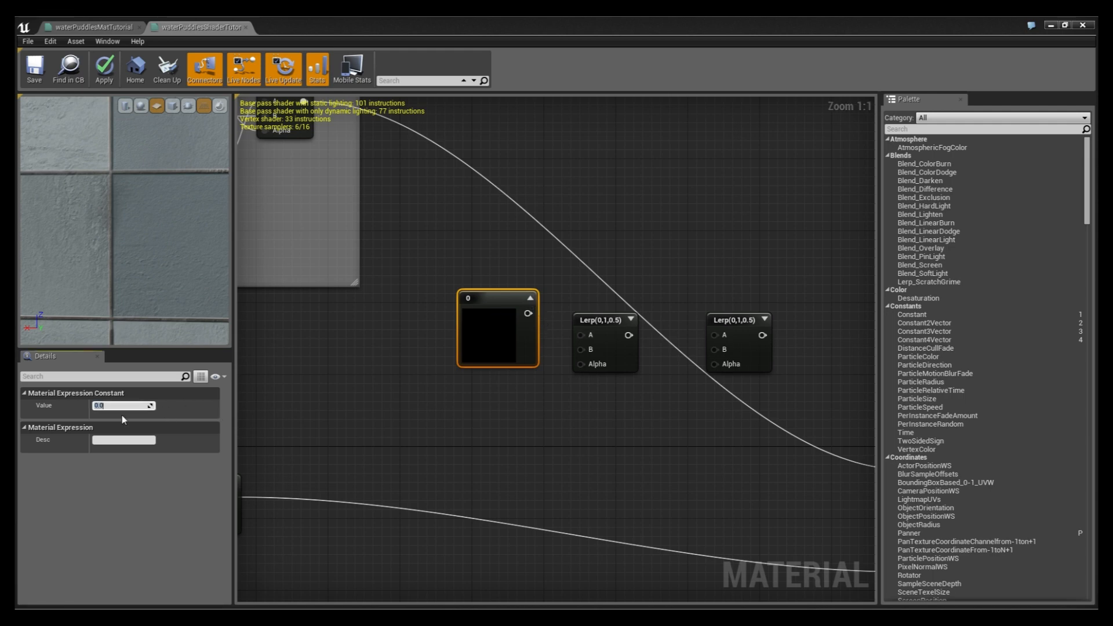
type("0.5")
key("Return")
left_click_drag(495, 309, 581, 336)
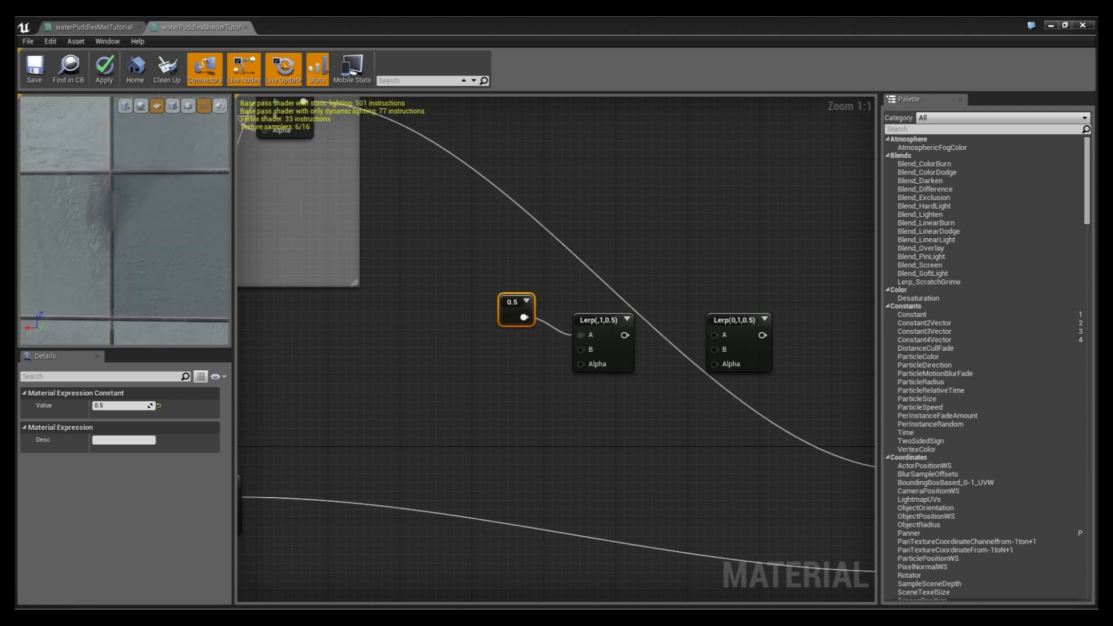
Step: Duplicate the 0.5 constant, set the copy to 1, and connect it to input B of the first new Lerp
right_click_drag(472, 391, 535, 369)
left_click(564, 333)
key("ctrl+v")
left_click_drag(573, 345, 575, 321)
type("1")
key("Return")
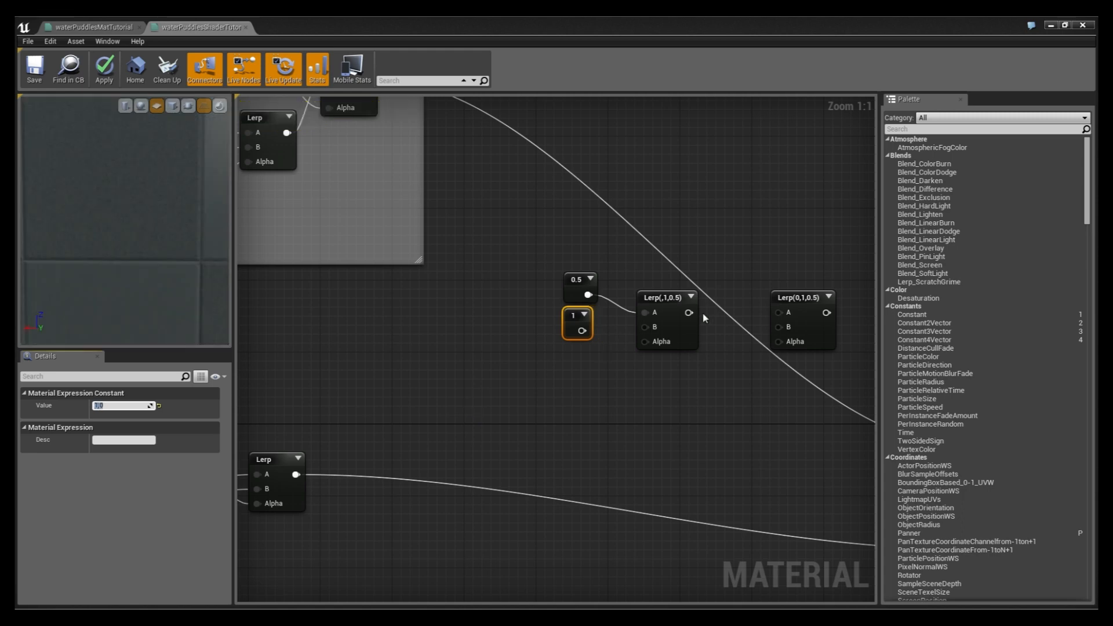
left_click_drag(581, 331, 645, 327)
Step: Connect the water area Clamp to the first new Lerp's Alpha and inspect the puddle preview from a lower angle
right_click_drag(645, 327, 739, 316)
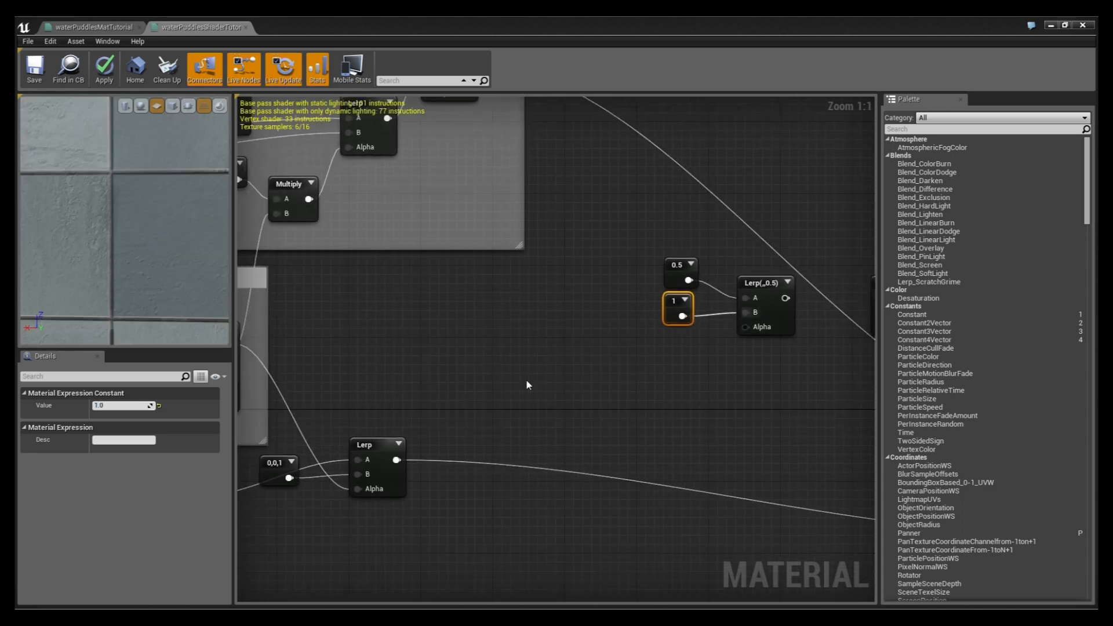
scroll(526, 377, "down", 2)
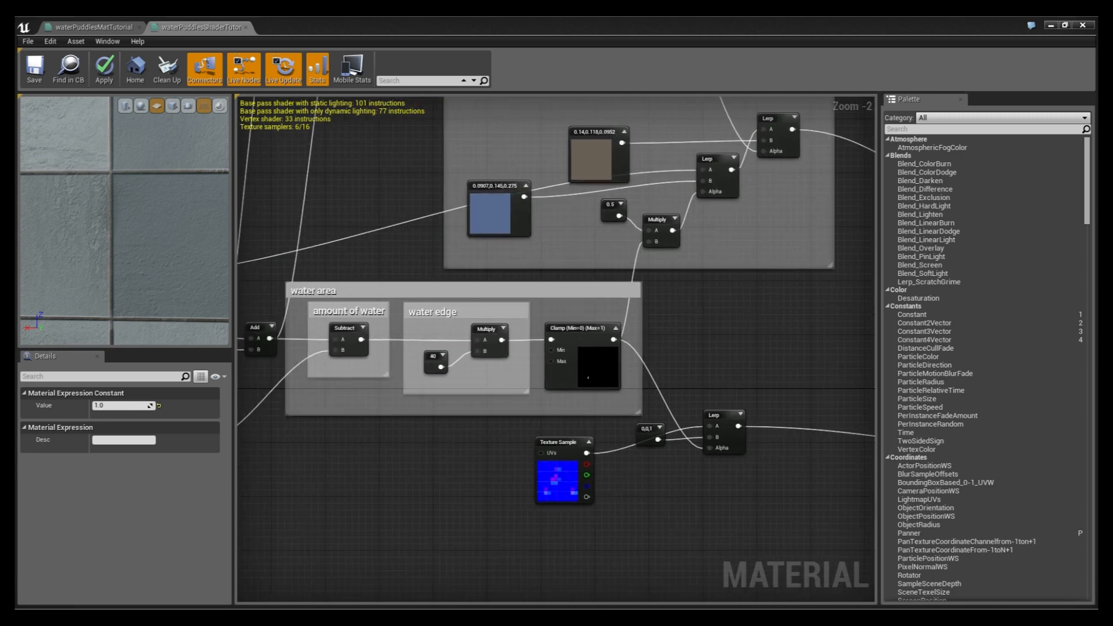
right_click_drag(753, 313, 389, 307)
right_click_drag(685, 317, 725, 313)
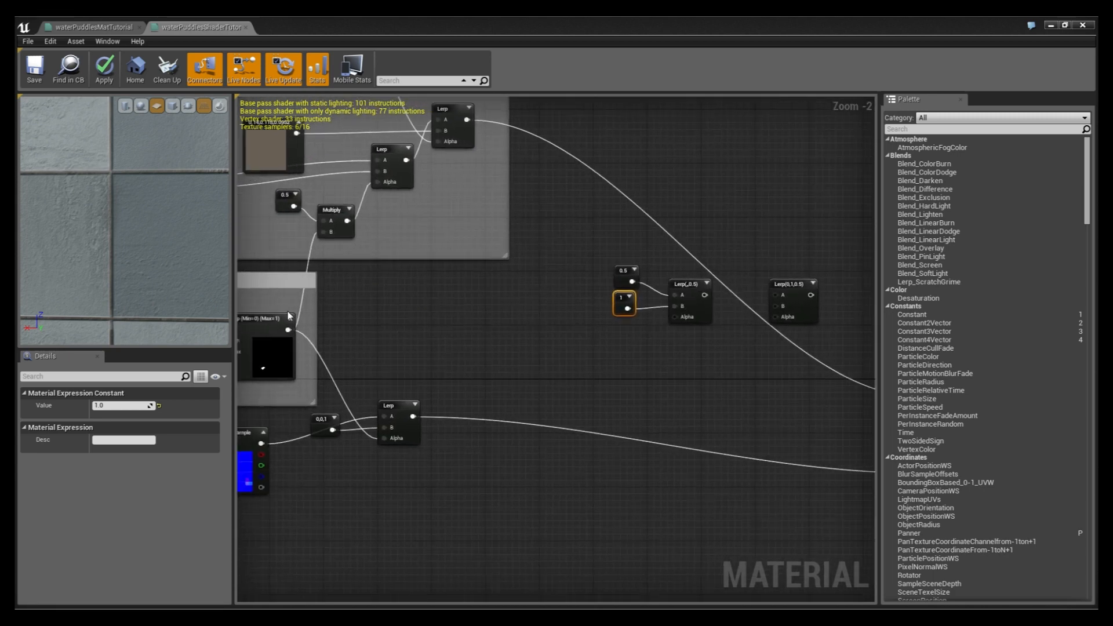
right_click_drag(290, 318, 384, 319)
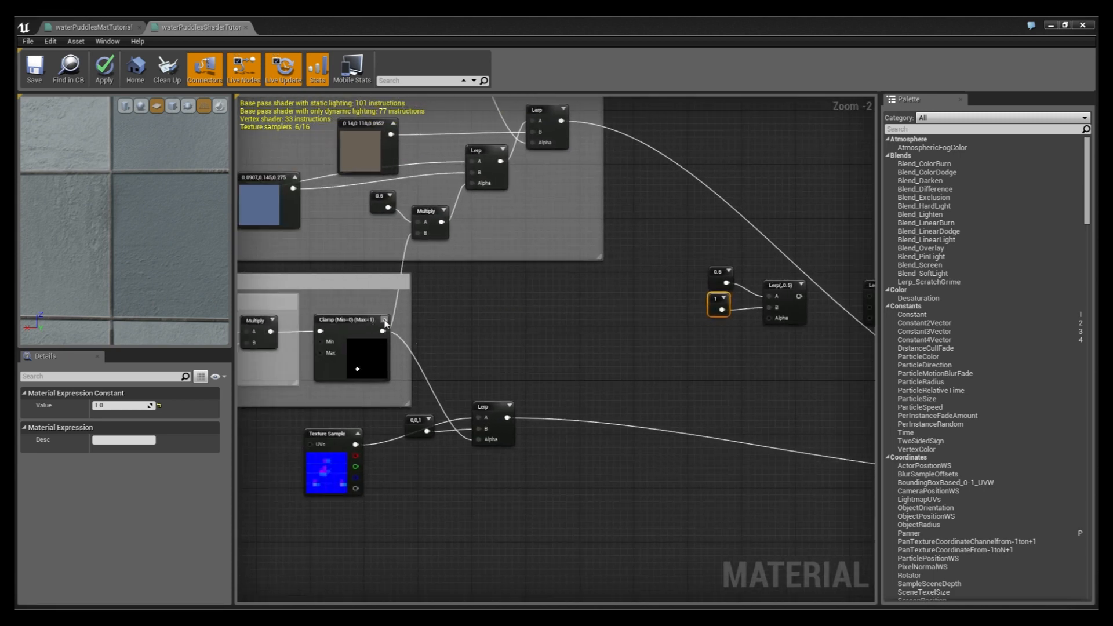
left_click_drag(383, 331, 660, 320)
right_click_drag(660, 322, 577, 324)
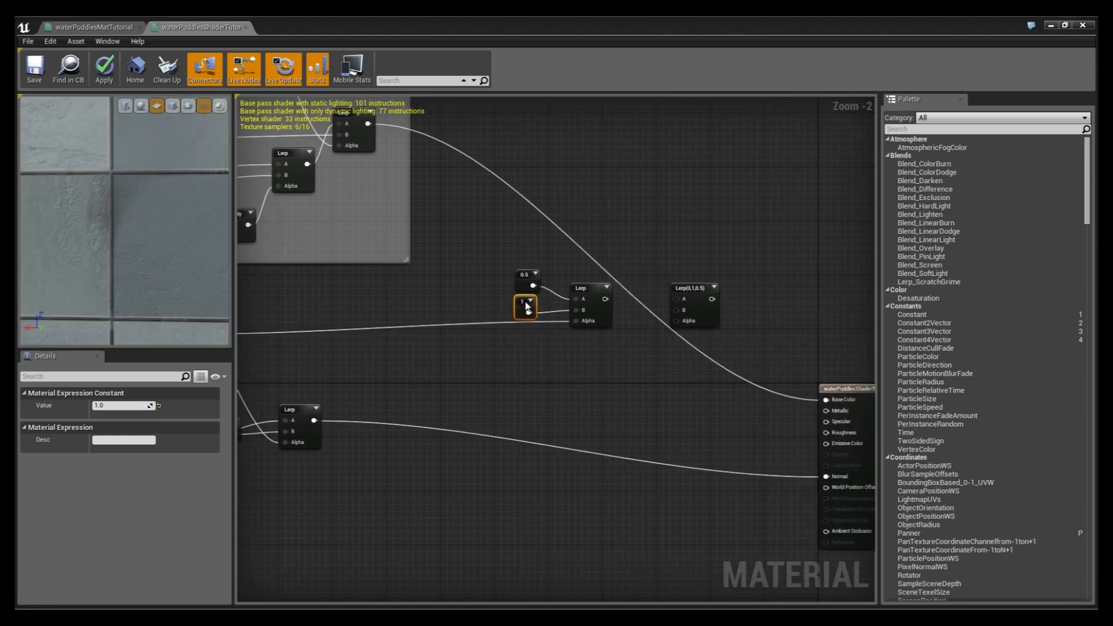
left_click_drag(526, 303, 529, 304)
mouse_move(170, 209)
left_mouse_down()
mouse_move(140, 220)
mouse_move(170, 208)
left_mouse_up()
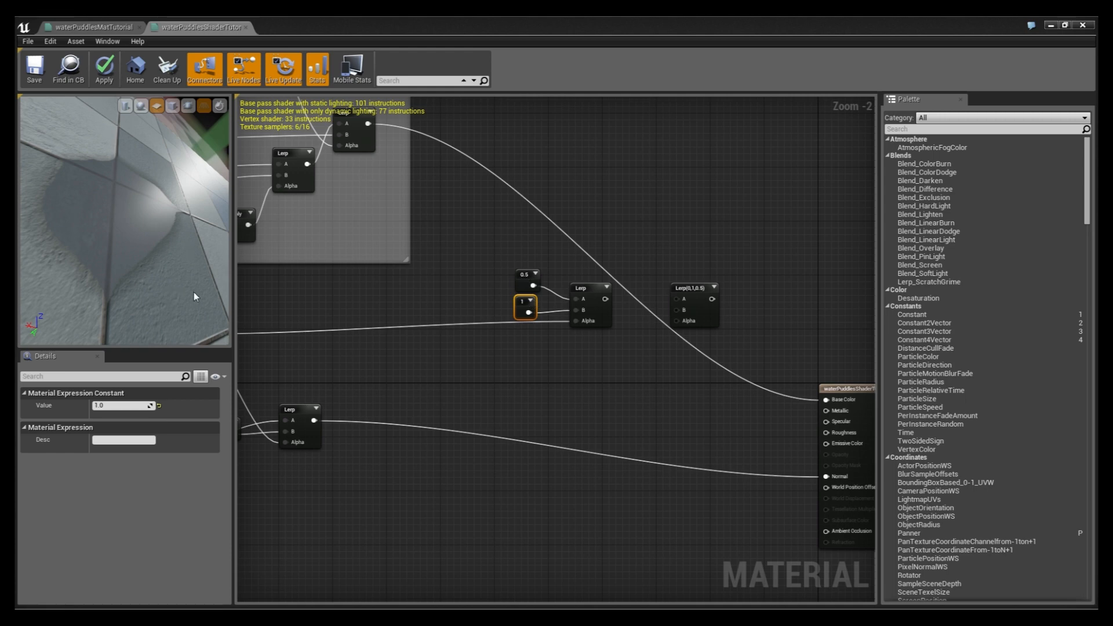
Step: Feed the transition Multiply into the second new Lerp's Alpha and the first new Lerp into its A
right_click_drag(691, 292, 576, 311)
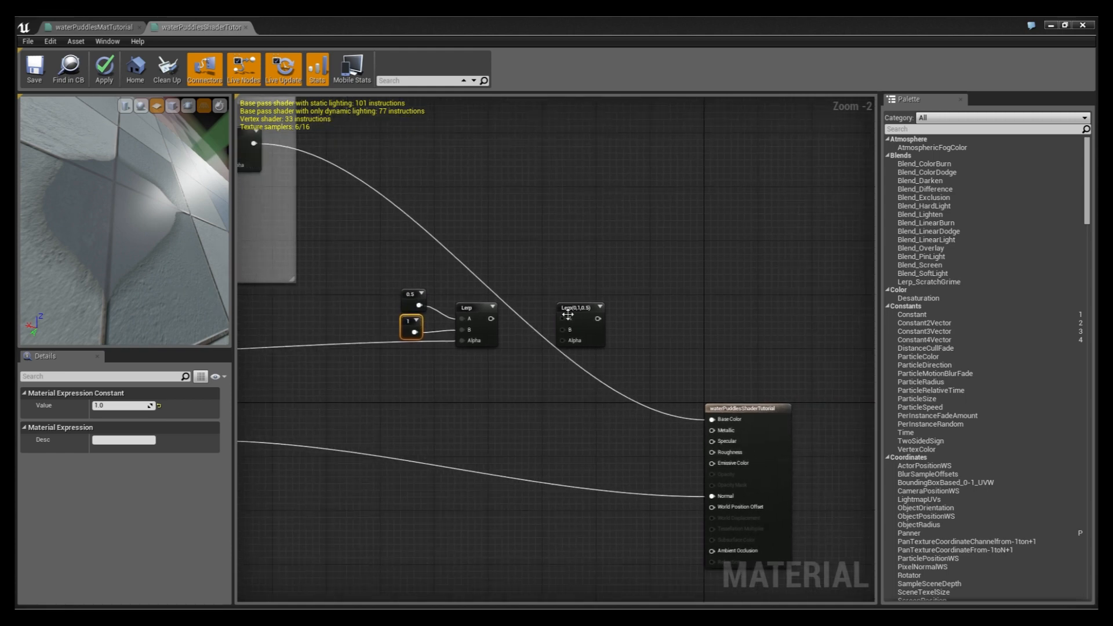
left_click(577, 311)
left_click_drag(577, 311, 584, 311)
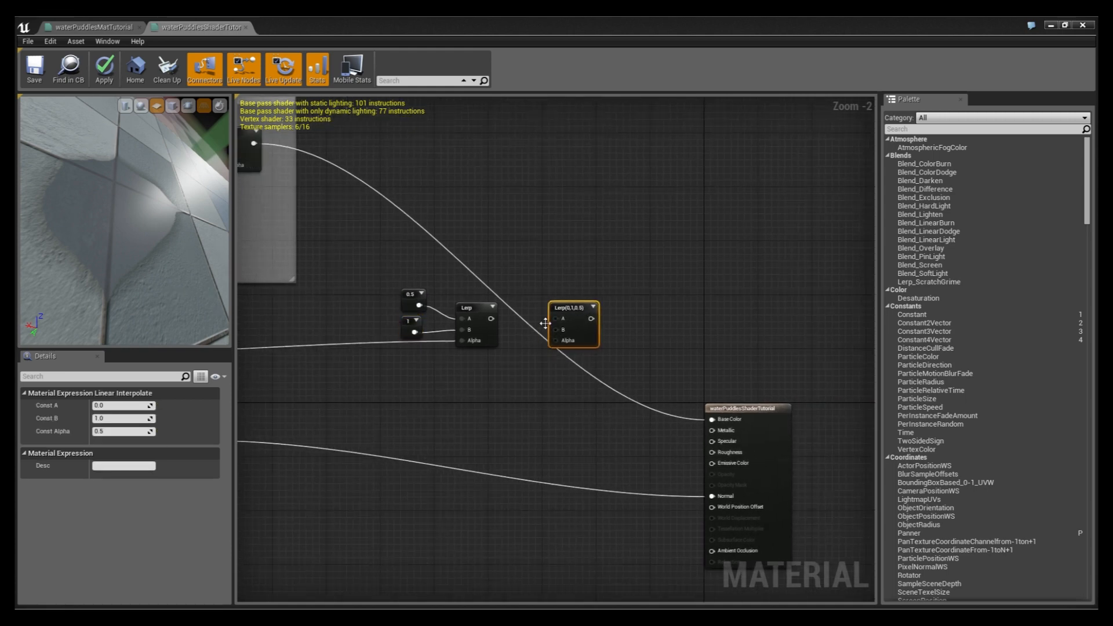
left_click(470, 360)
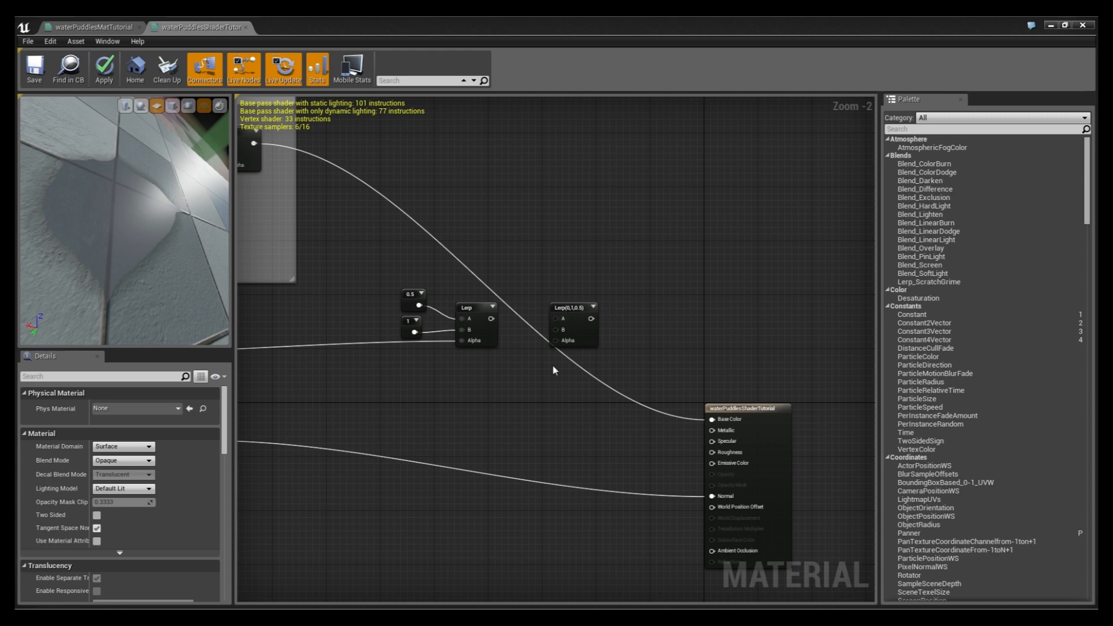
right_click_drag(558, 366, 627, 414)
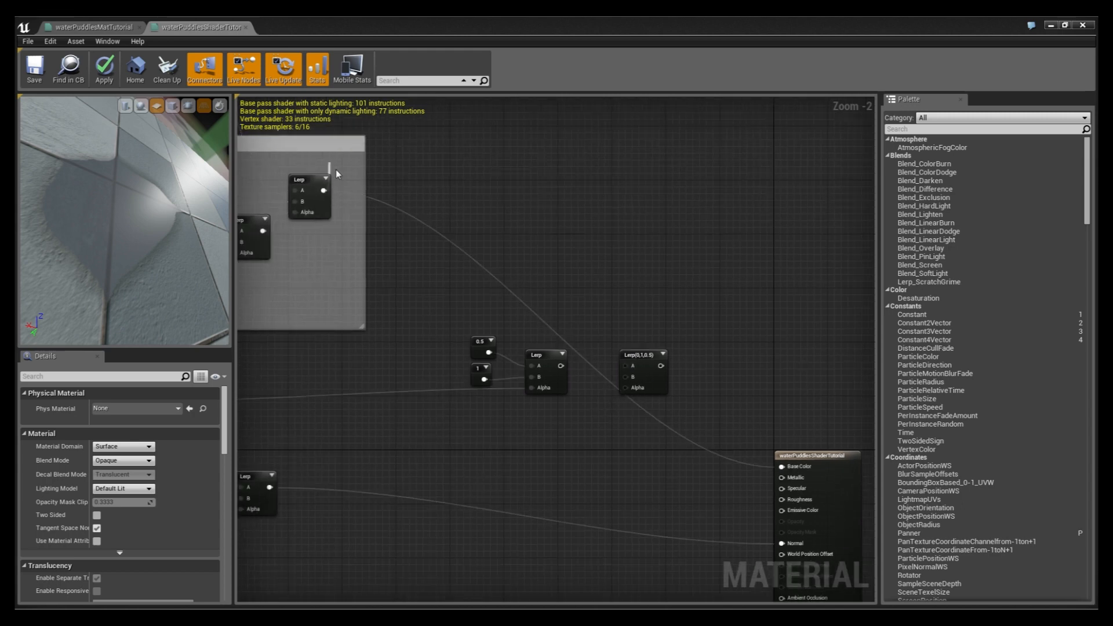
right_click_drag(321, 197, 578, 360)
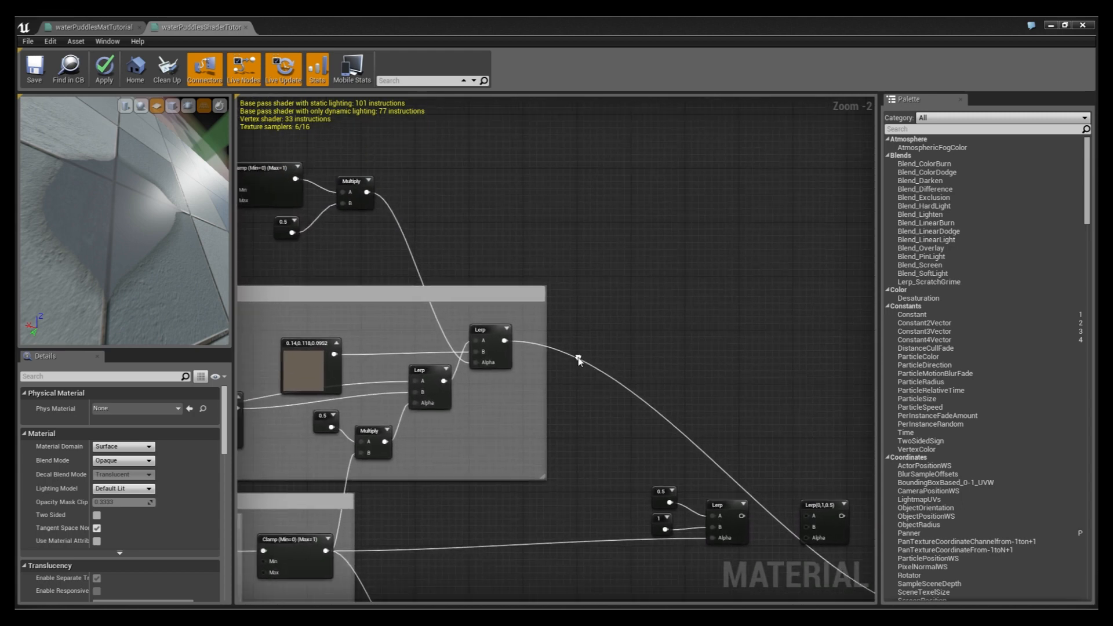
left_click_drag(367, 193, 810, 503)
right_click_drag(774, 434, 625, 377)
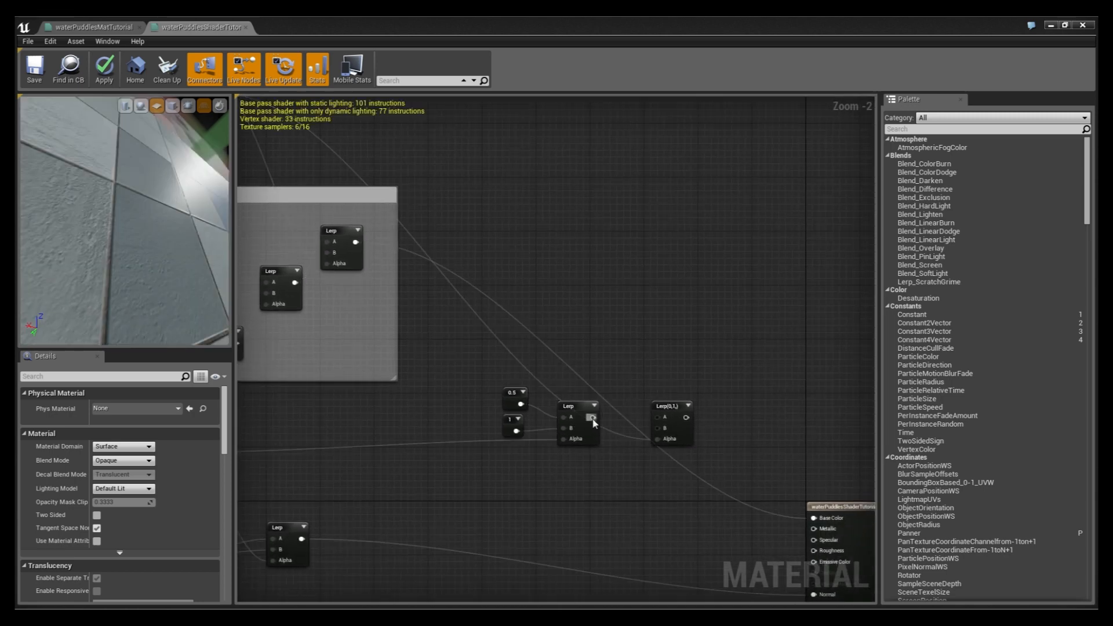
left_click_drag(653, 418, 656, 418)
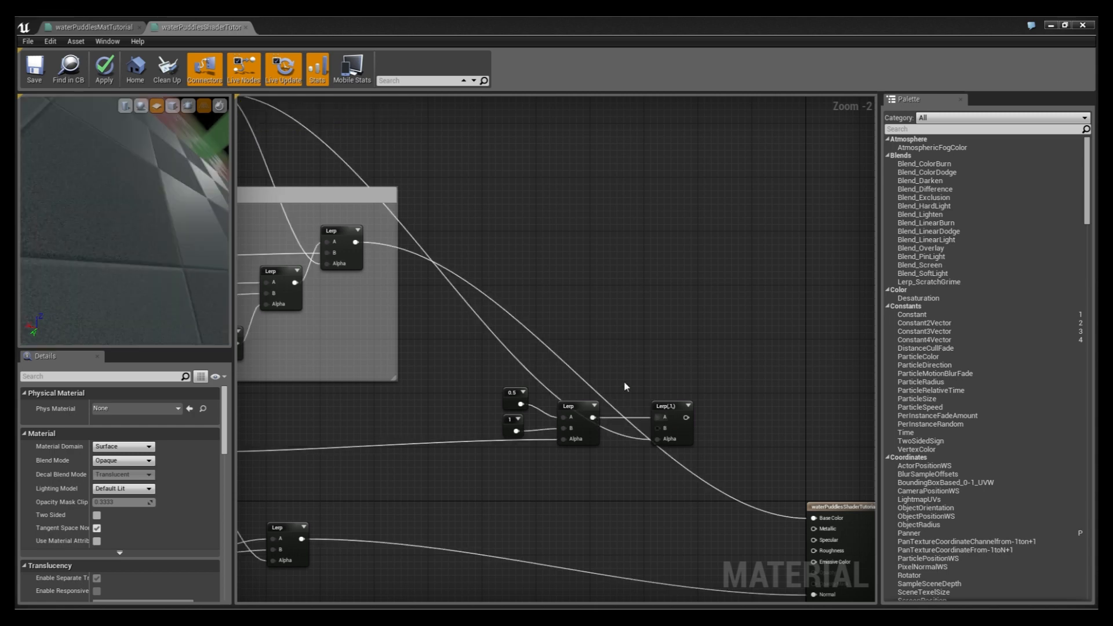
Step: Add a 0 constant to input B of the second new Lerp and connect that Lerp to the material's Specular
left_click(594, 353)
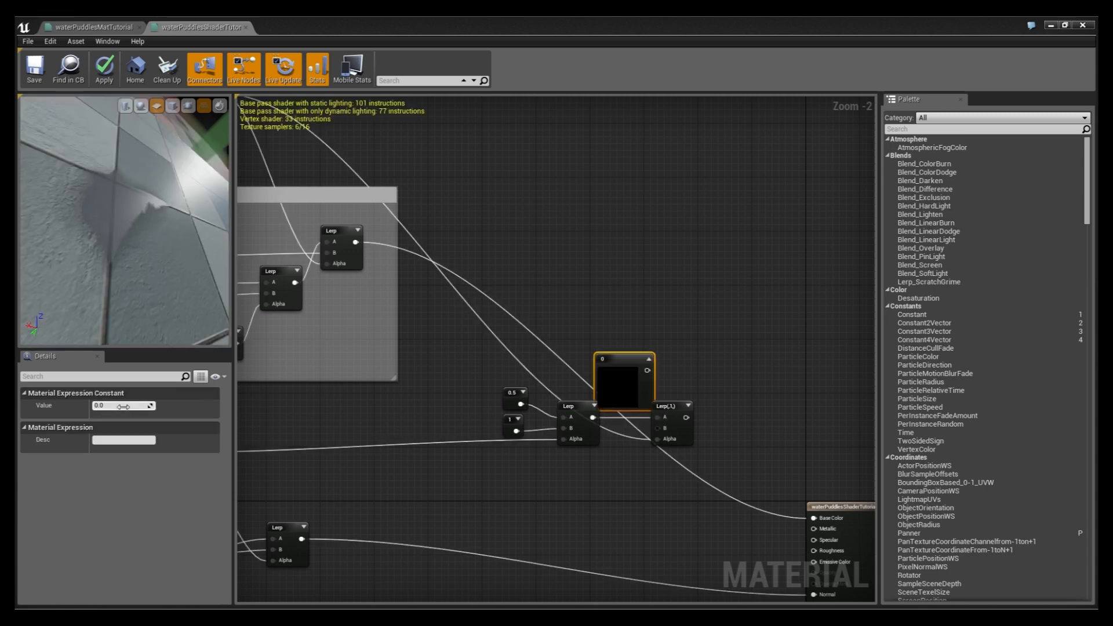
left_click(648, 359)
left_click_drag(615, 360, 619, 426)
left_click_drag(664, 432, 664, 432)
right_click_drag(664, 432, 470, 332)
left_click_drag(495, 318, 623, 443)
right_click_drag(521, 437, 626, 413)
Step: Move the two specular Lerps and their constants nearer the material node and wrap them in a comment named "specular"
left_click_drag(636, 360, 364, 232)
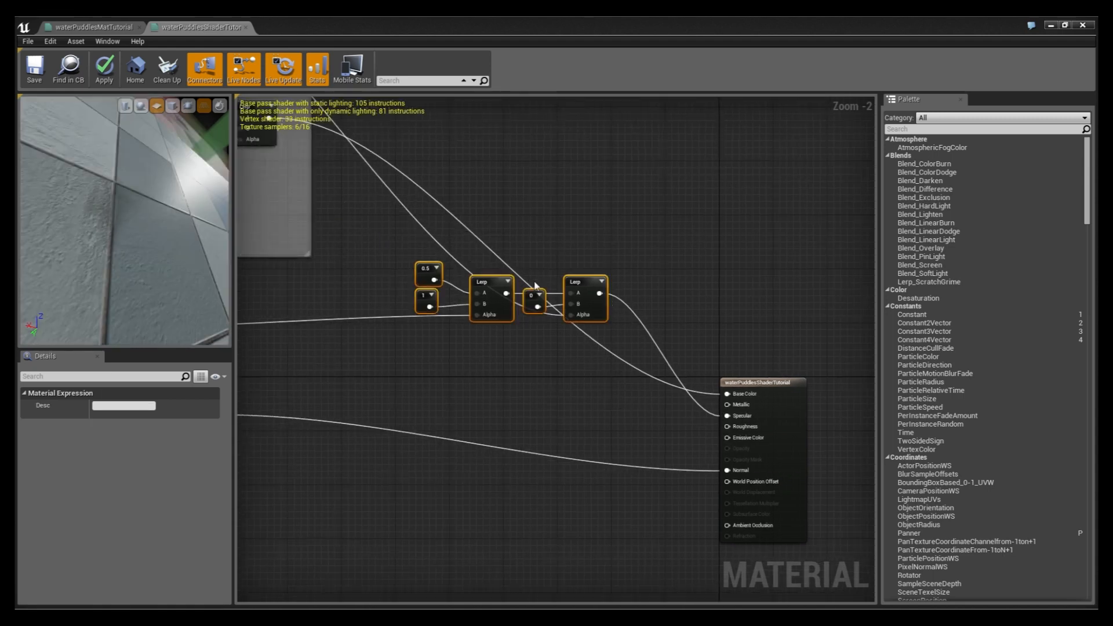
left_click_drag(590, 295, 630, 390)
type("c")
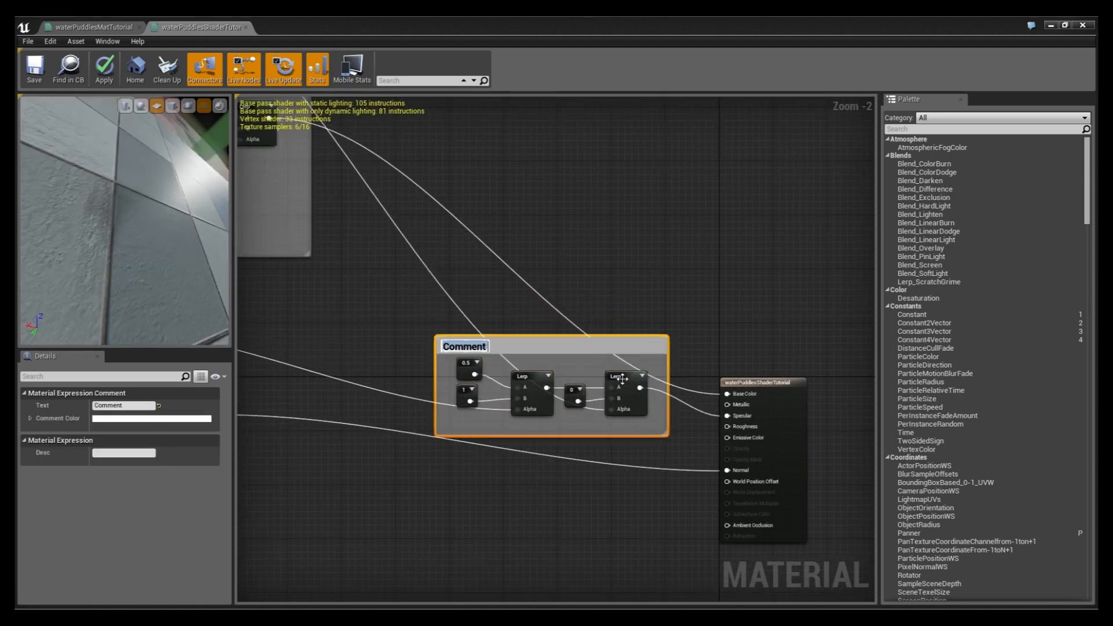
type("specular")
key("Return")
left_click_drag(622, 355, 621, 335)
left_click(614, 445)
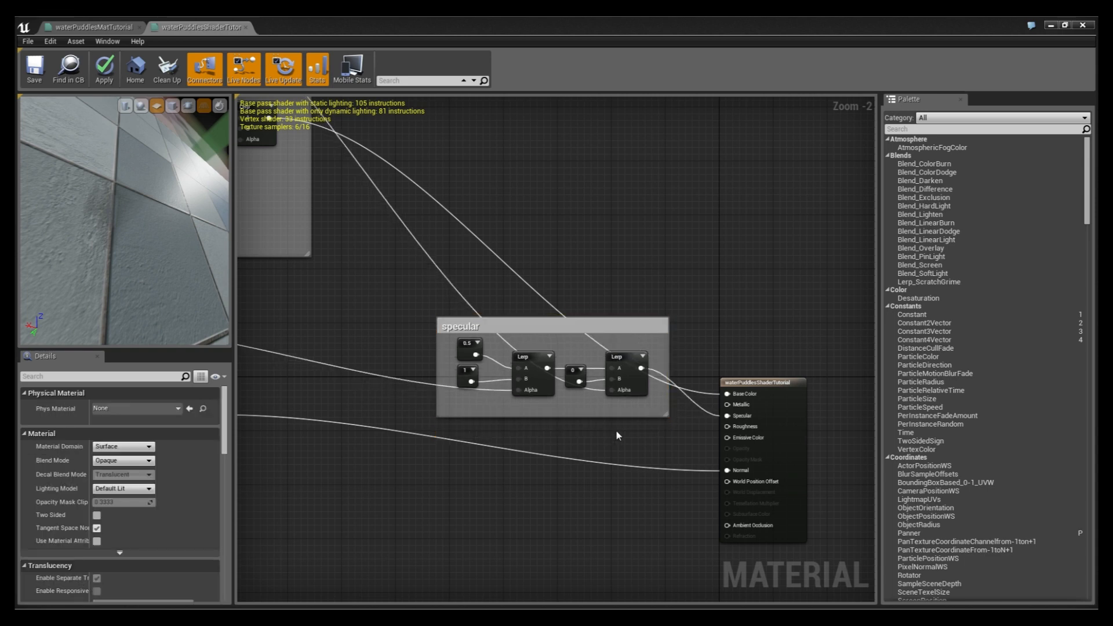
Step: Copy the Lerps and constants inside the "specular" comment and place the duplicates directly below it
left_click_drag(622, 403, 462, 355)
key("ctrl+c")
key("ctrl+v")
left_click_drag(585, 436, 623, 456)
right_click_drag(623, 457, 592, 422)
left_click(616, 476)
Step: Wrap the duplicated Lerps and constants in a comment named "roughness"
left_click_drag(618, 476, 413, 396)
key("c")
type("r")
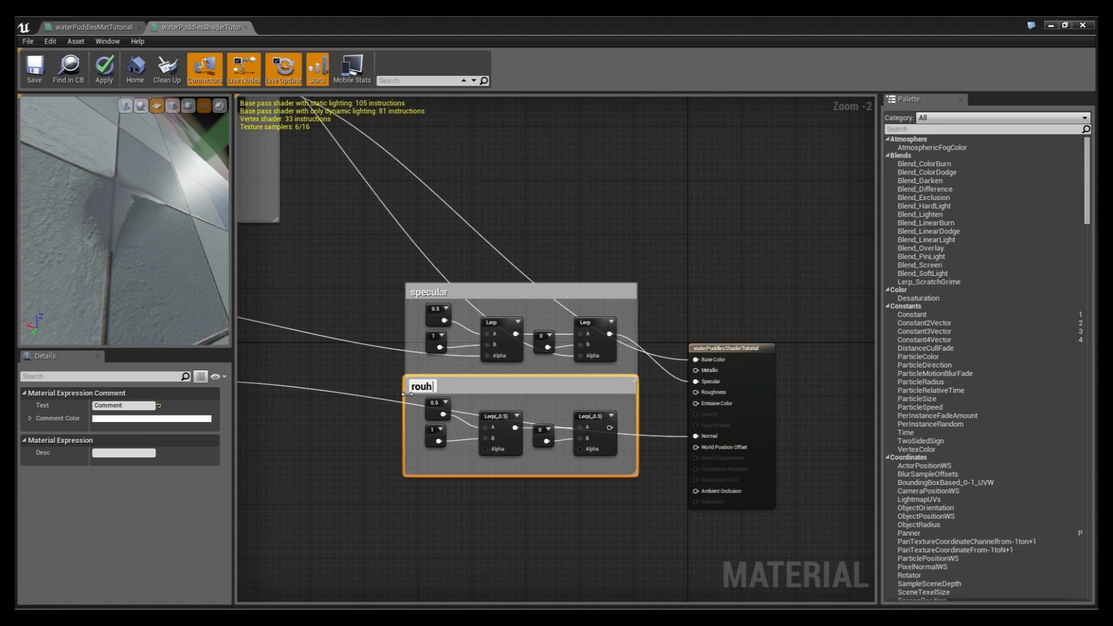
type("oughmess")
key("Return")
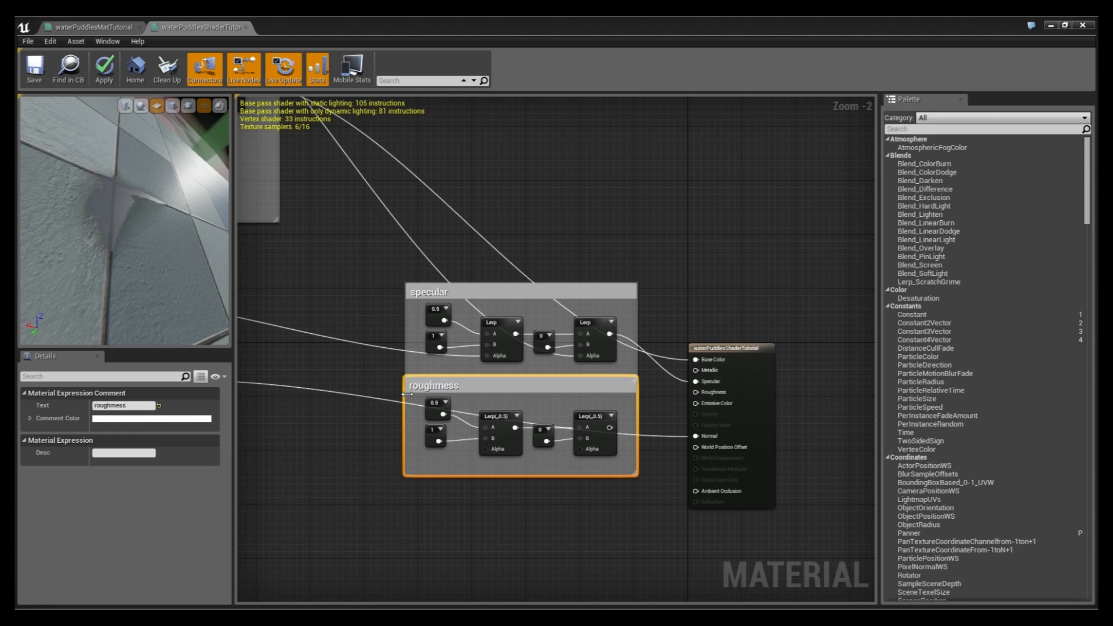
double_click(436, 385)
left_click(474, 390)
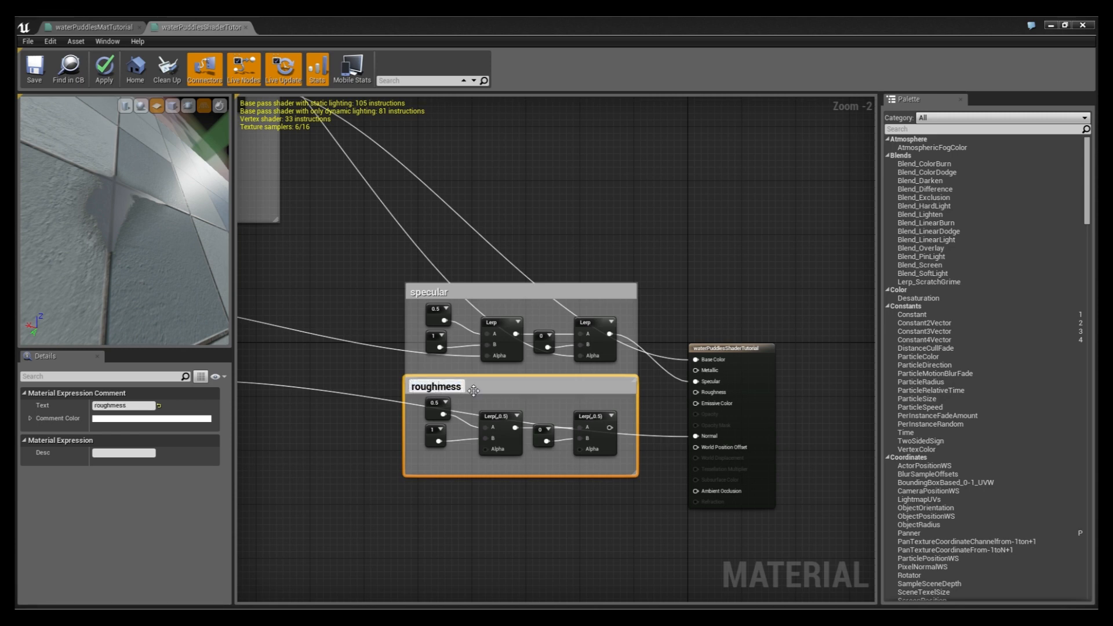
key("Delete")
type("n")
key("Return")
Step: Connect the water area Clamp to the Alpha of the first Lerp in the "roughness" comment
right_click_drag(534, 526, 605, 504)
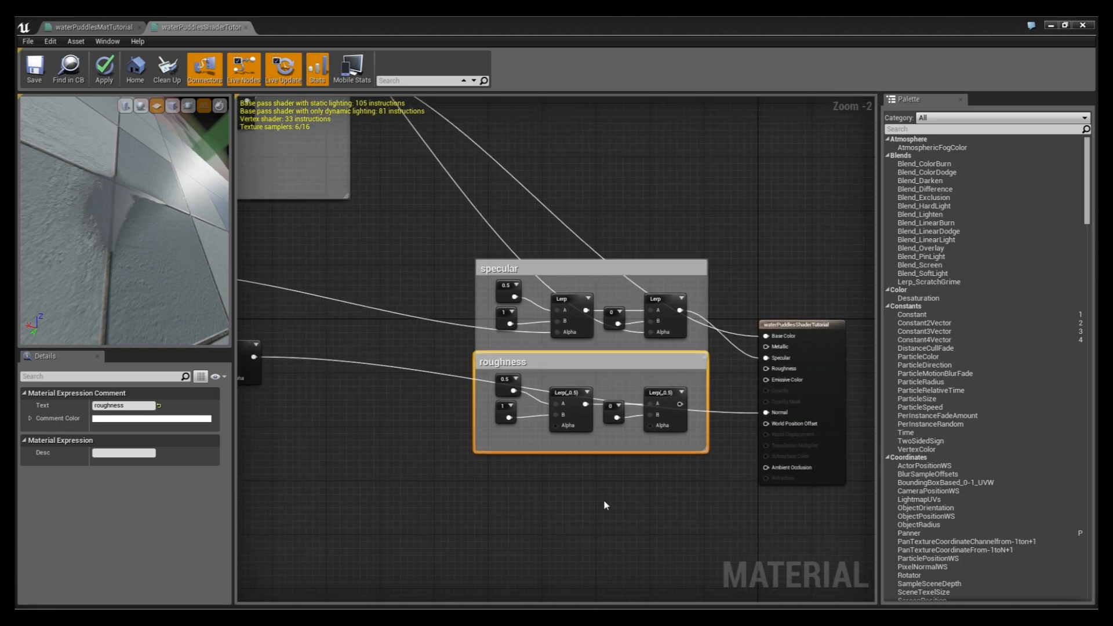
right_click_drag(514, 495, 656, 476)
left_click(656, 476)
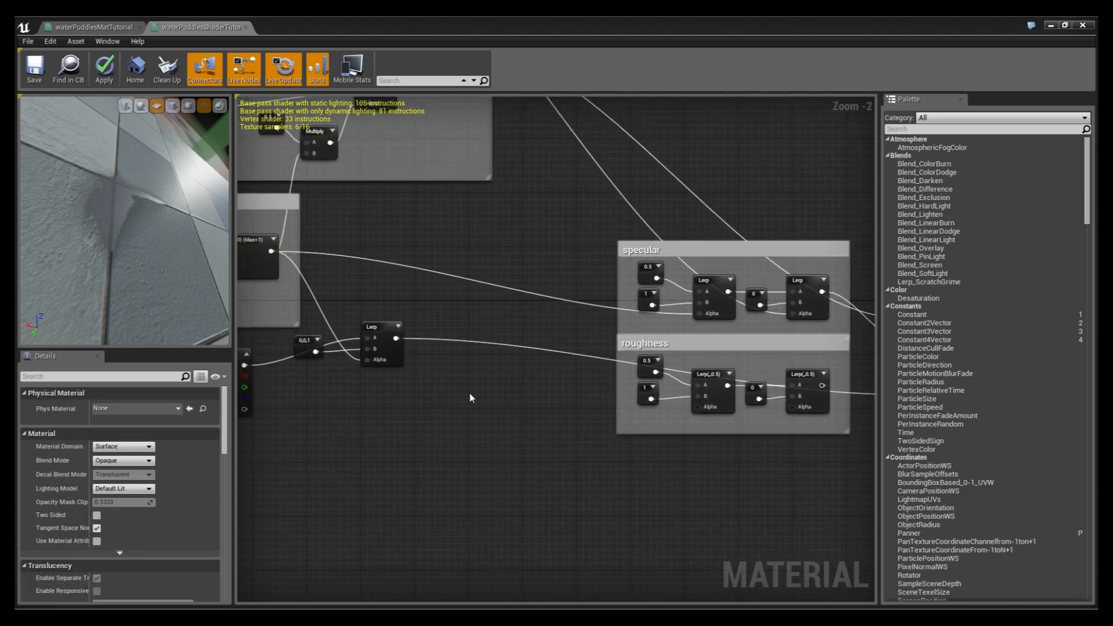
right_click_drag(576, 412, 659, 399)
left_click_drag(354, 237, 782, 393)
Step: Feed the transition Multiply into the second roughness Lerp's Alpha and connect that Lerp to the material's Roughness
right_click_drag(838, 453, 600, 456)
left_click_drag(636, 396, 506, 188)
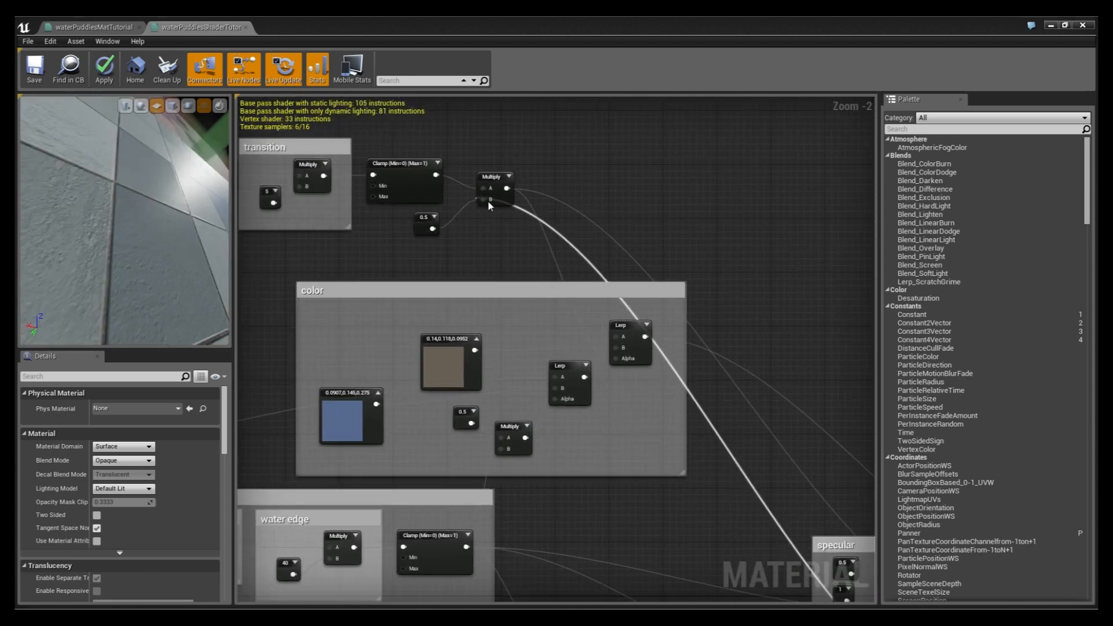
right_click_drag(738, 513, 391, 288)
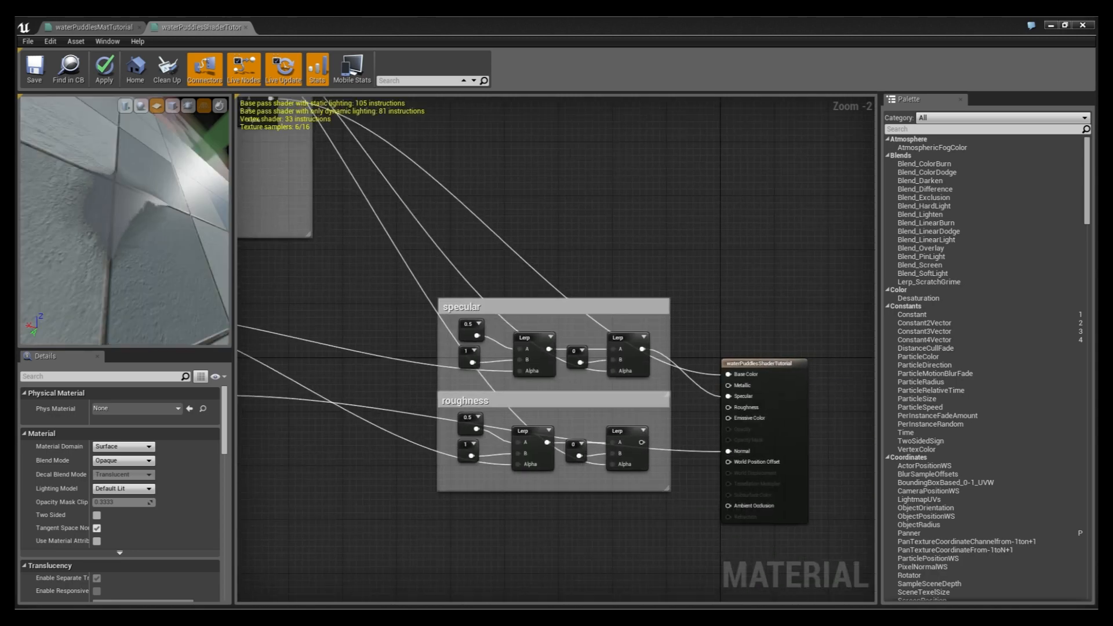
right_click_drag(591, 532, 558, 501)
left_click_drag(607, 410, 695, 375)
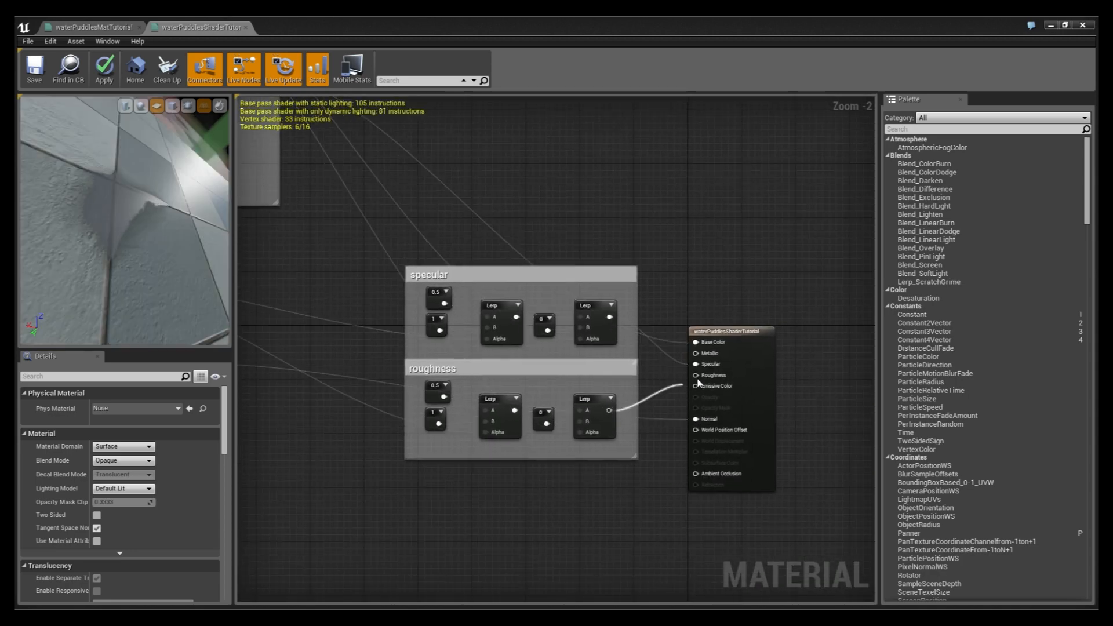
Step: Set the constant feeding input B of the first Lerp in the "roughness" comment to 0
left_click(429, 417)
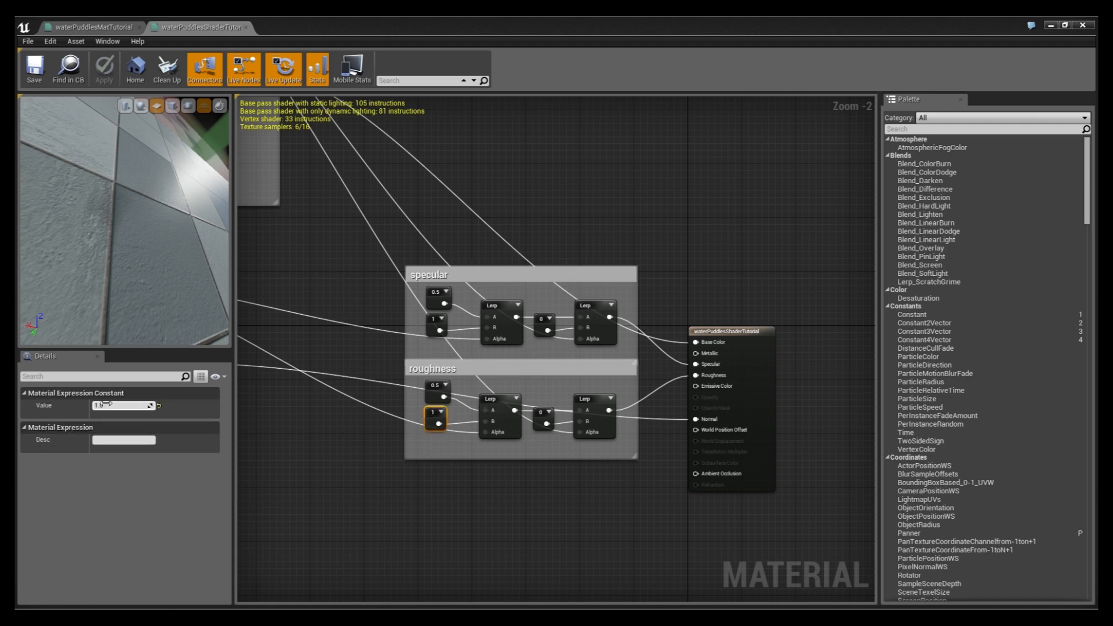
type("0")
key("Return")
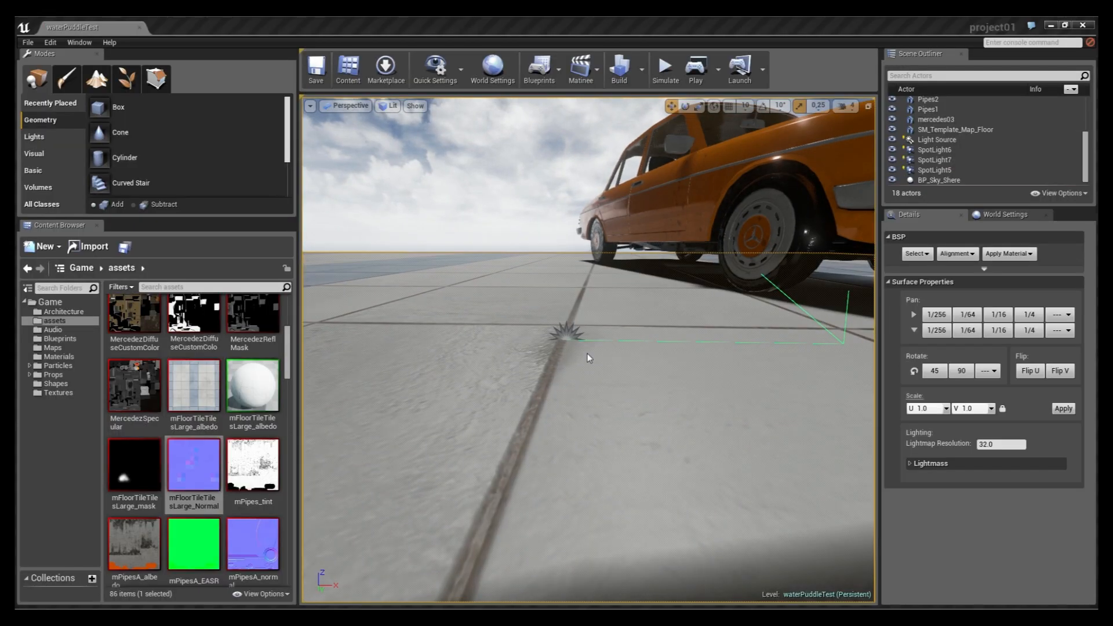
Step: Select BP_Sky_Shere in the level editor and examine the puddle's reflections on the floor tiles near the car
left_click(939, 180)
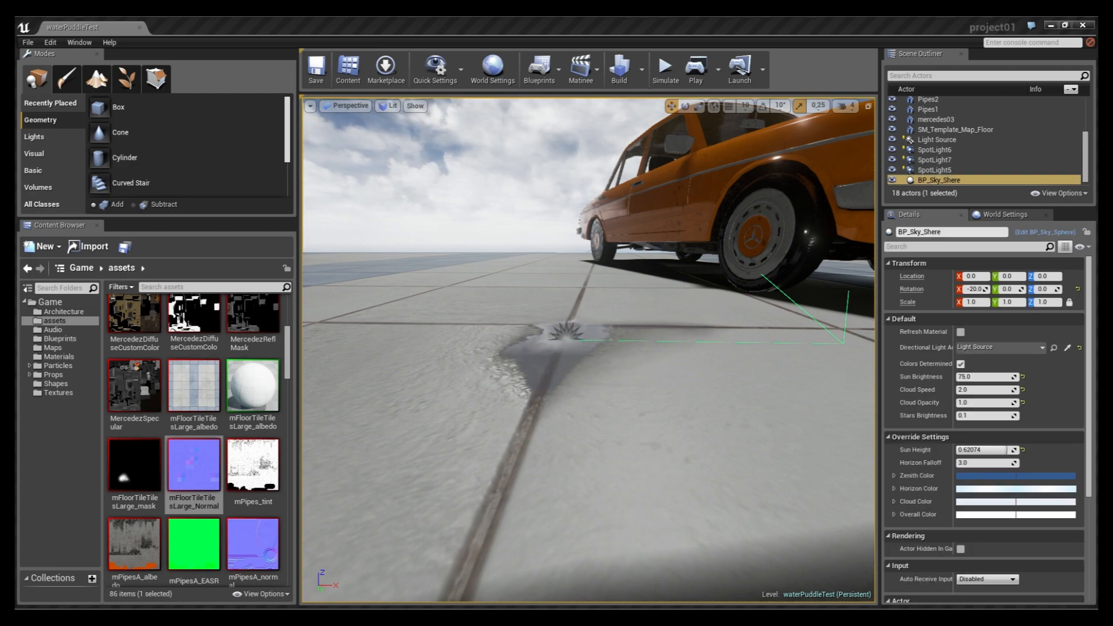
left_click_drag(588, 351, 594, 374)
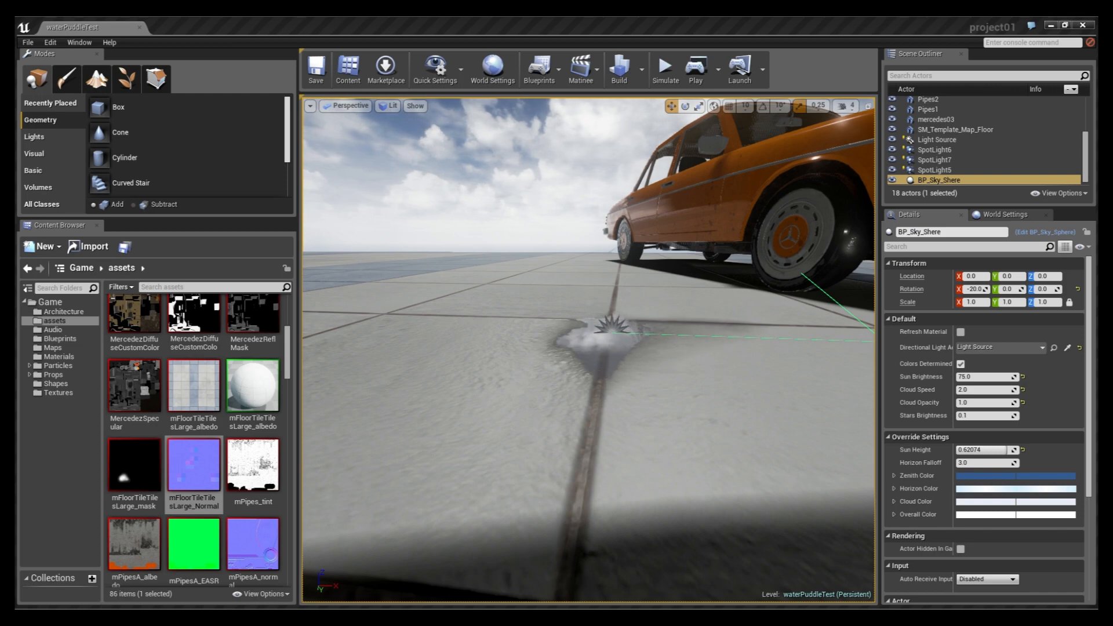
mouse_move(588, 350)
left_mouse_down()
mouse_move(587, 331)
mouse_move(585, 371)
mouse_move(565, 328)
mouse_move(589, 331)
mouse_move(588, 371)
mouse_move(592, 350)
mouse_move(617, 368)
mouse_move(629, 359)
mouse_move(606, 339)
mouse_move(608, 356)
left_mouse_up()
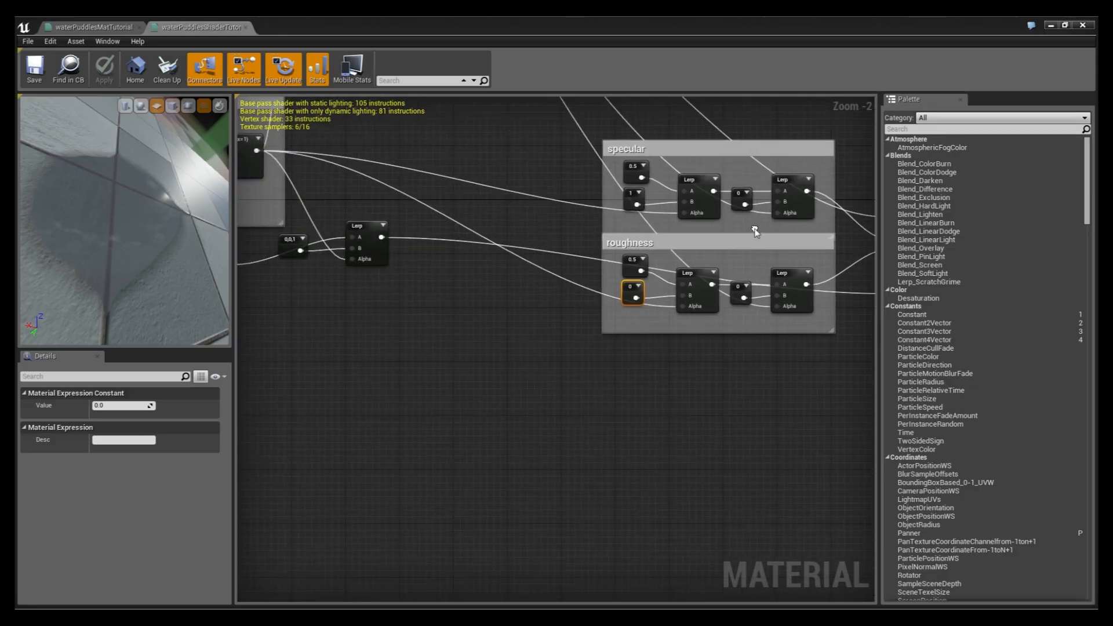
Step: Add Texture Samples for the waterNormal and water_almost normal maps in the empty area below the "water edge" comment
right_click_drag(496, 399, 679, 444)
scroll(727, 465, "down", 2)
scroll(601, 427, "up", 3)
right_click_drag(549, 420, 684, 411)
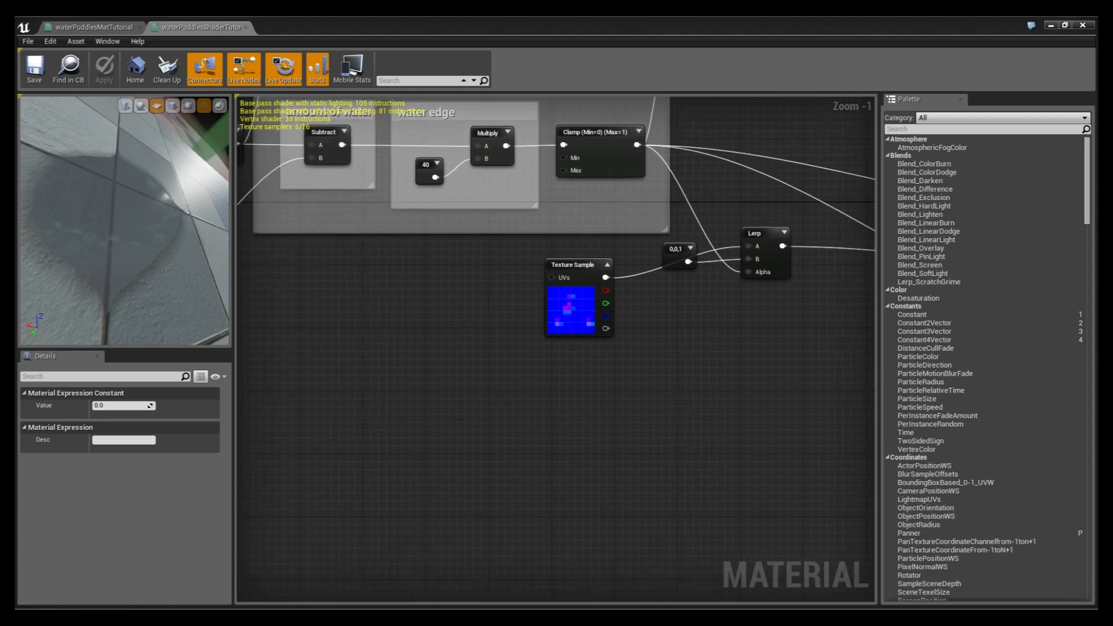
left_click_drag(293, 396, 374, 303)
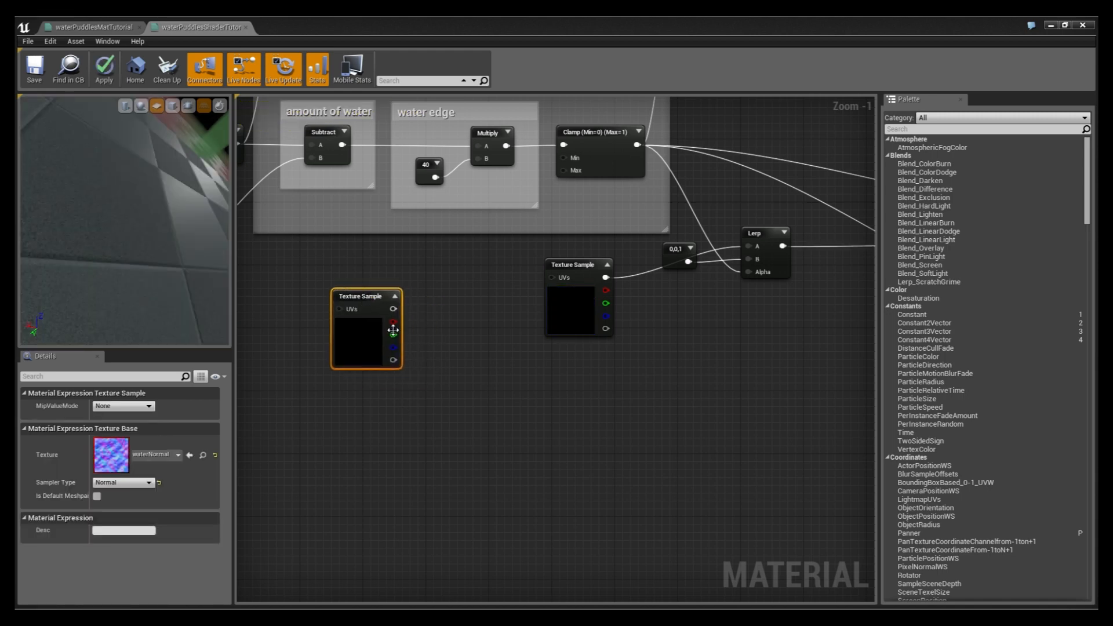
left_click(438, 338)
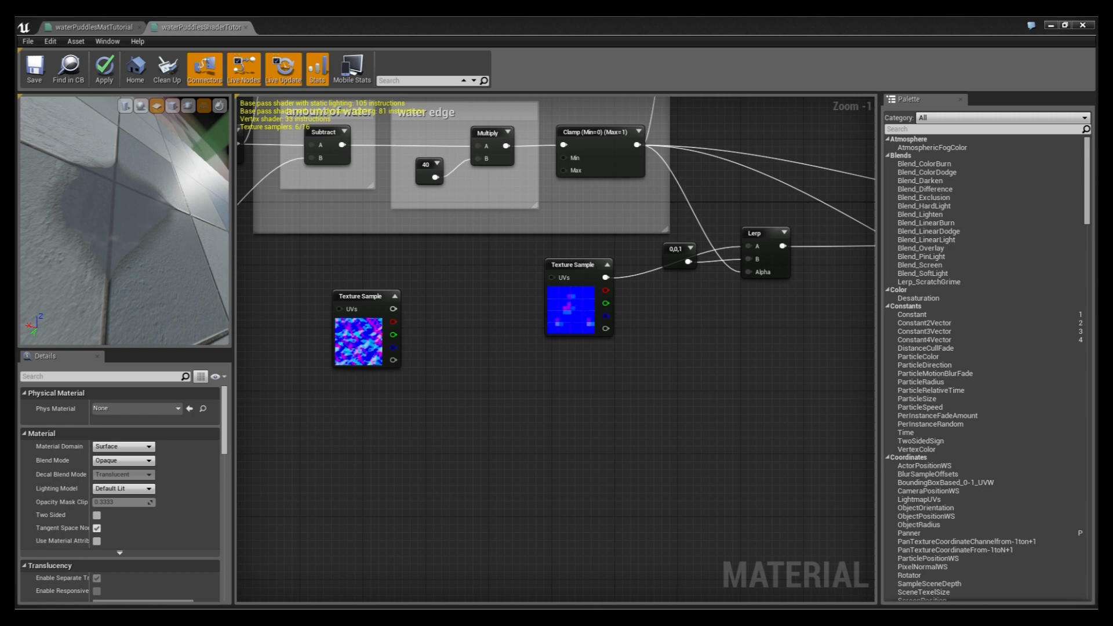
left_click_drag(410, 298, 486, 298)
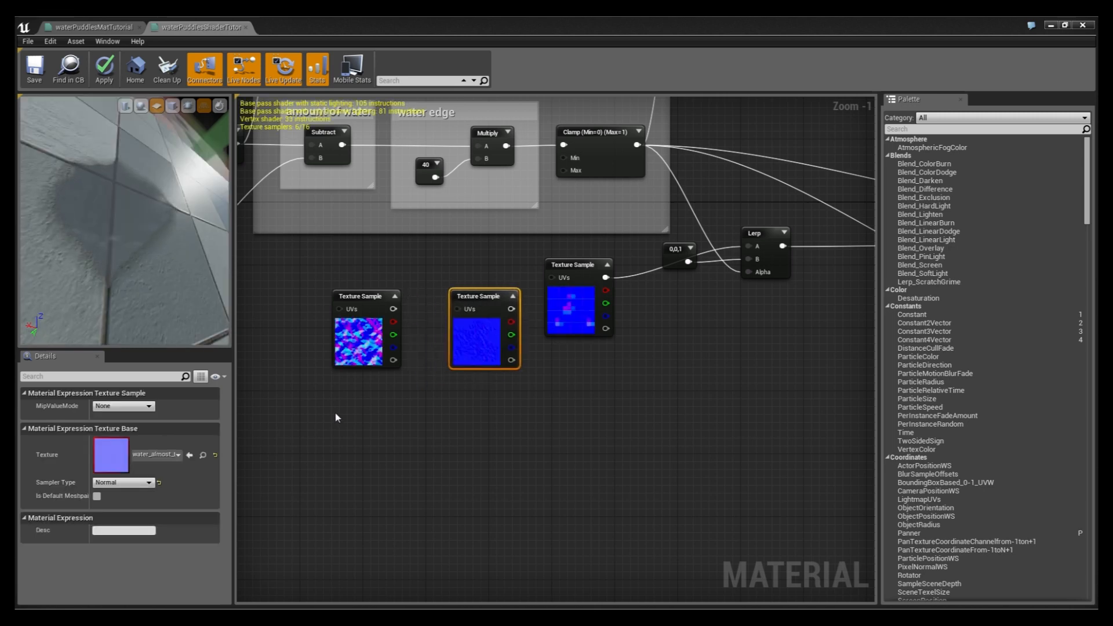
Step: Move both water normal Texture Samples lower and space them apart below the floor normal sample
left_click_drag(337, 417, 467, 351)
left_click_drag(480, 299, 413, 376)
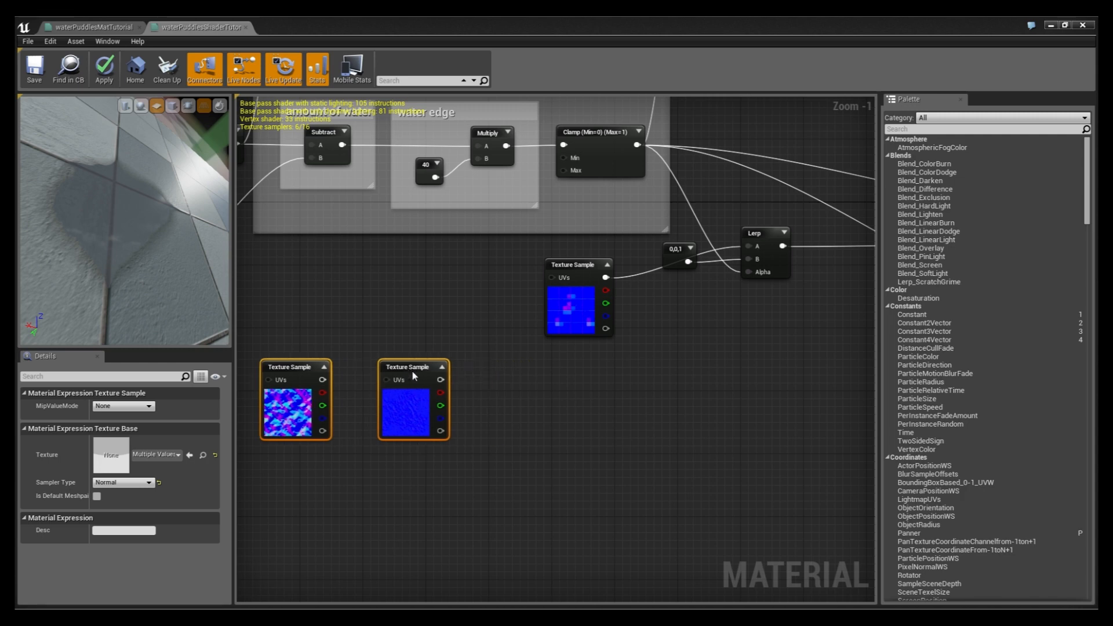
right_click_drag(486, 433, 674, 415)
left_click(673, 415)
left_click(501, 400)
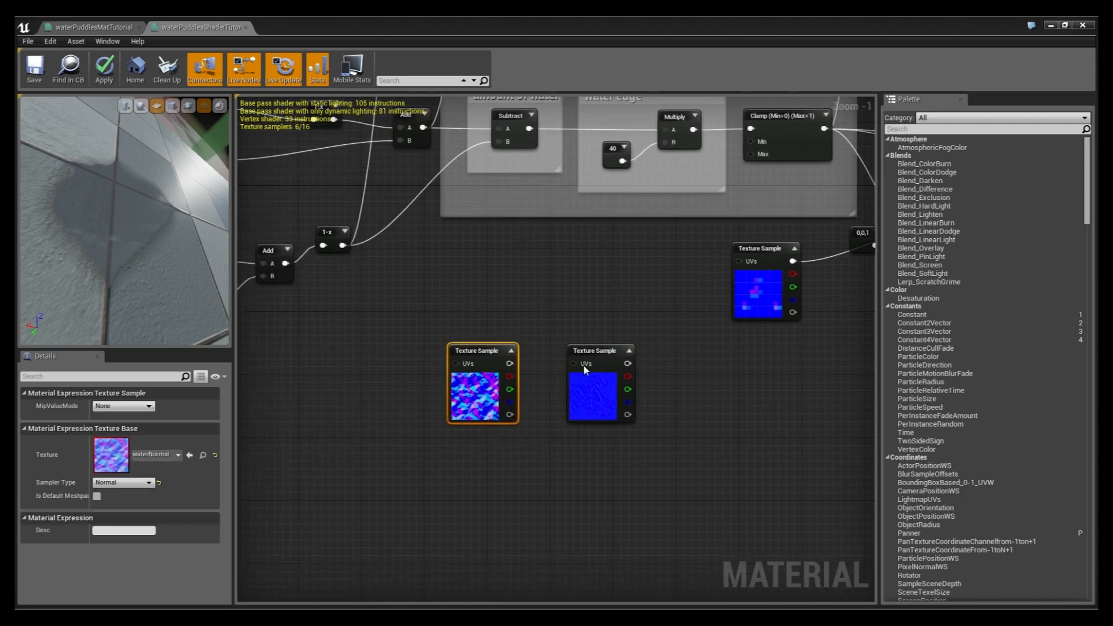
left_click_drag(588, 352, 721, 352)
left_click(560, 388)
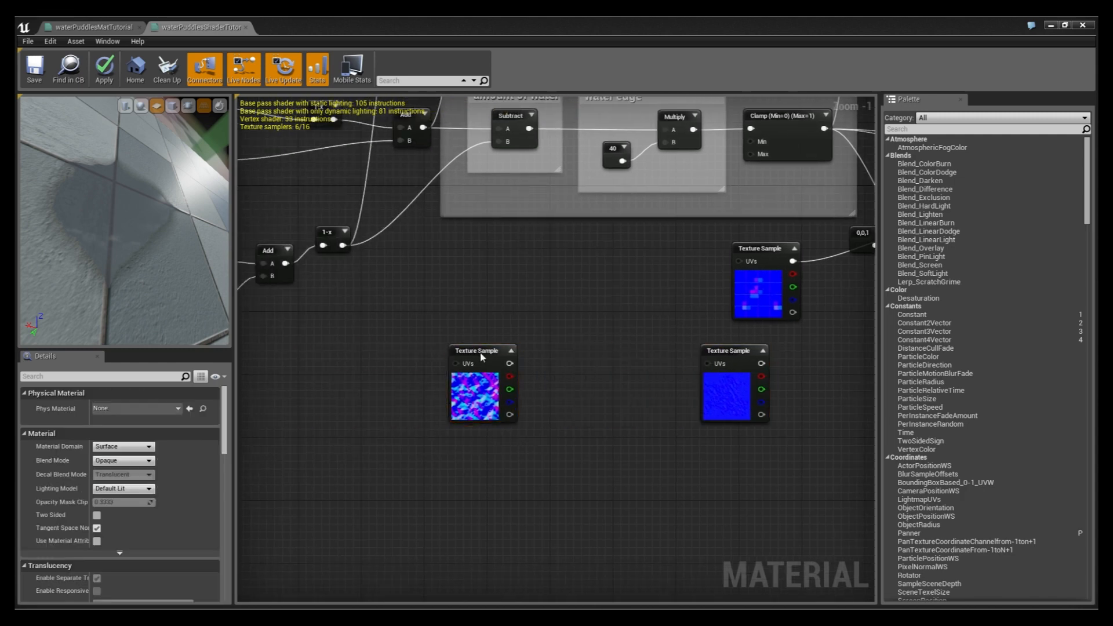
left_click_drag(480, 354, 566, 354)
Step: Add a TexCoord with UTiling and VTiling of 4, place it beside the waterNormal sample, and collapse its preview
right_click_drag(624, 422, 462, 425)
left_click(453, 405)
scroll(462, 424, "up", 1)
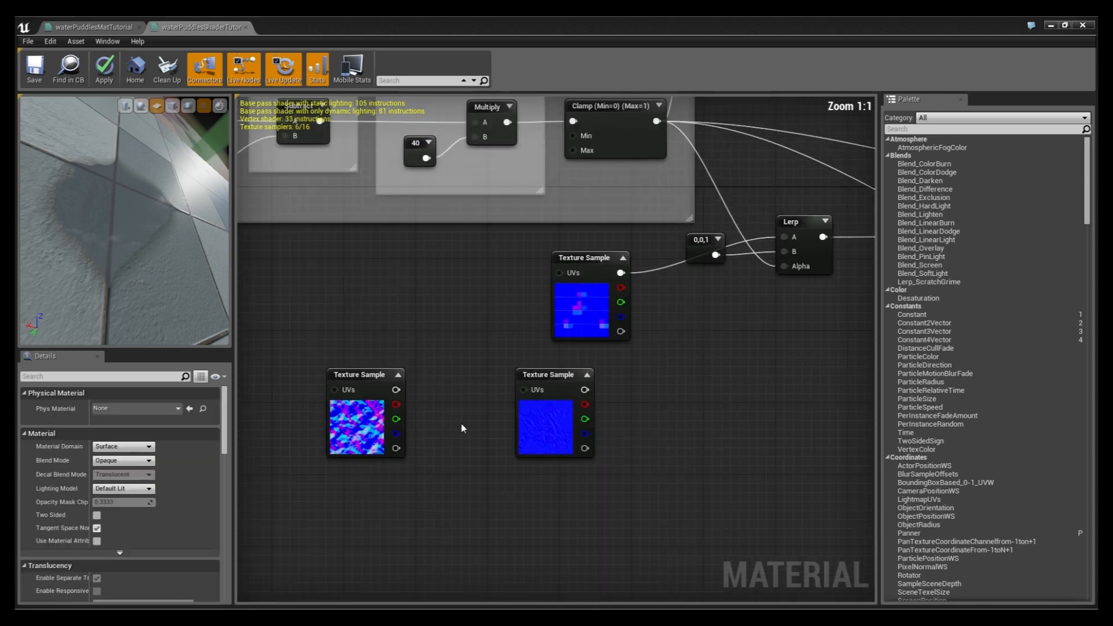
left_click(559, 433)
left_click(356, 426)
right_click_drag(401, 486, 562, 455)
left_click(504, 459)
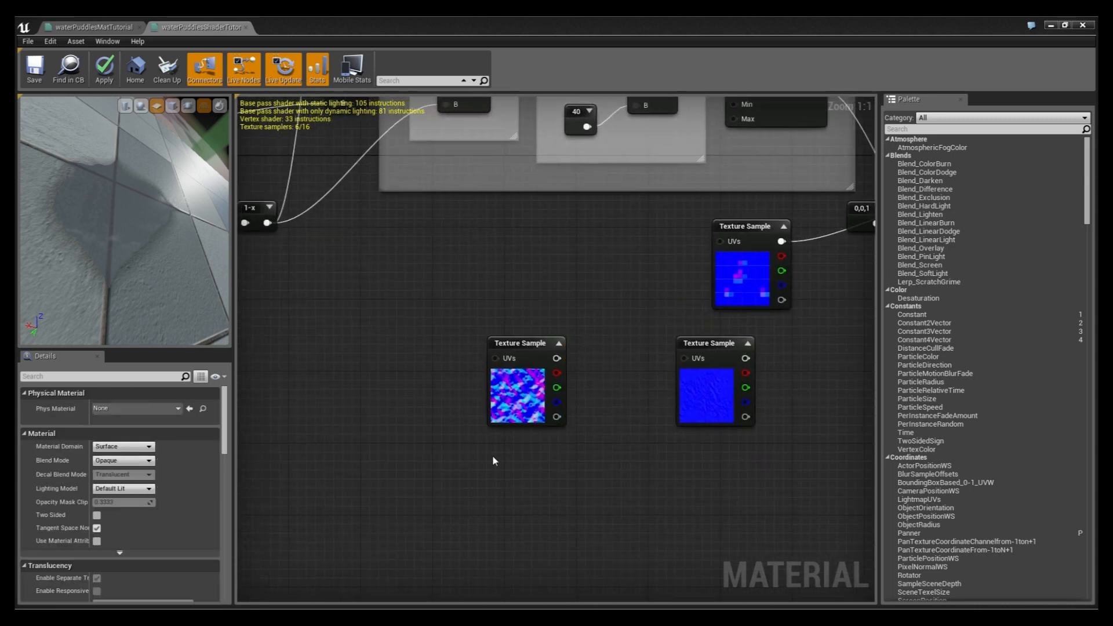
left_click(412, 436)
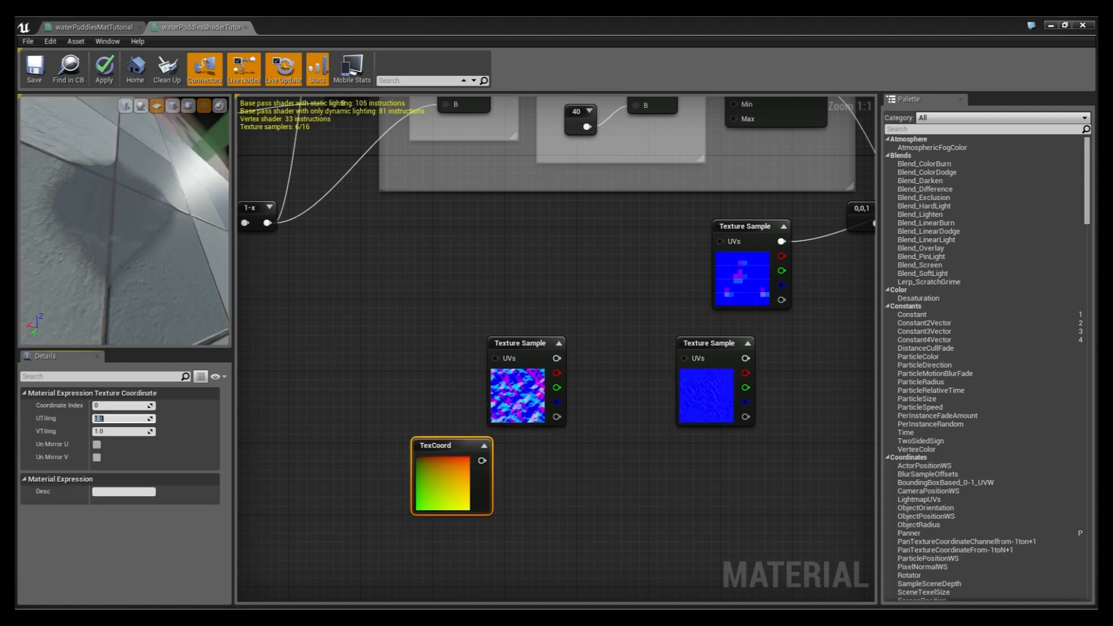
type("4")
key("Tab")
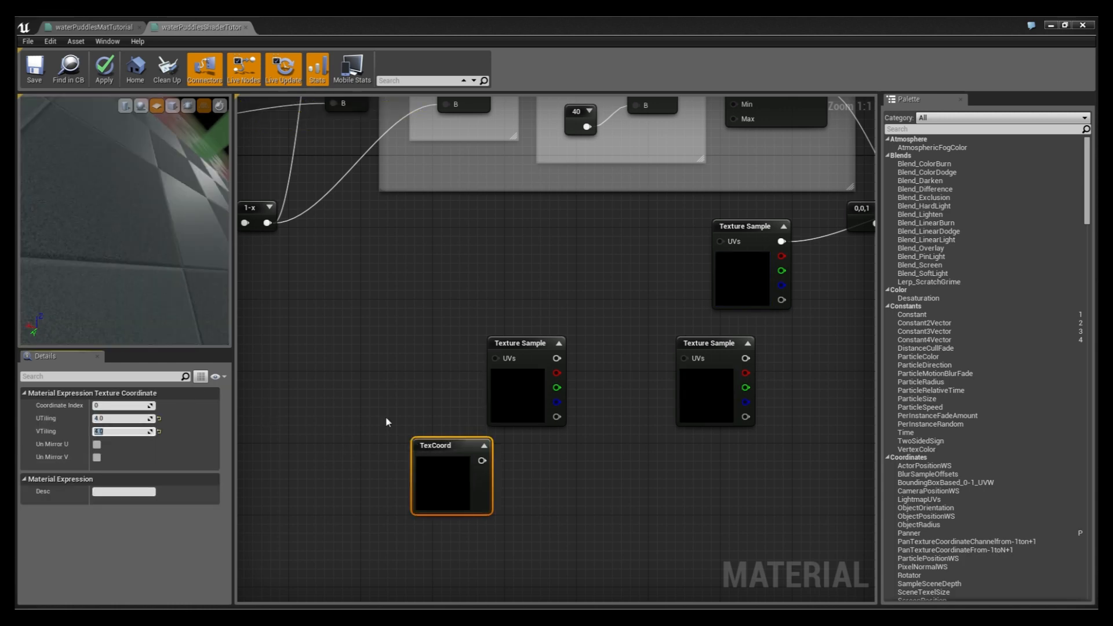
left_click_drag(457, 445, 371, 351)
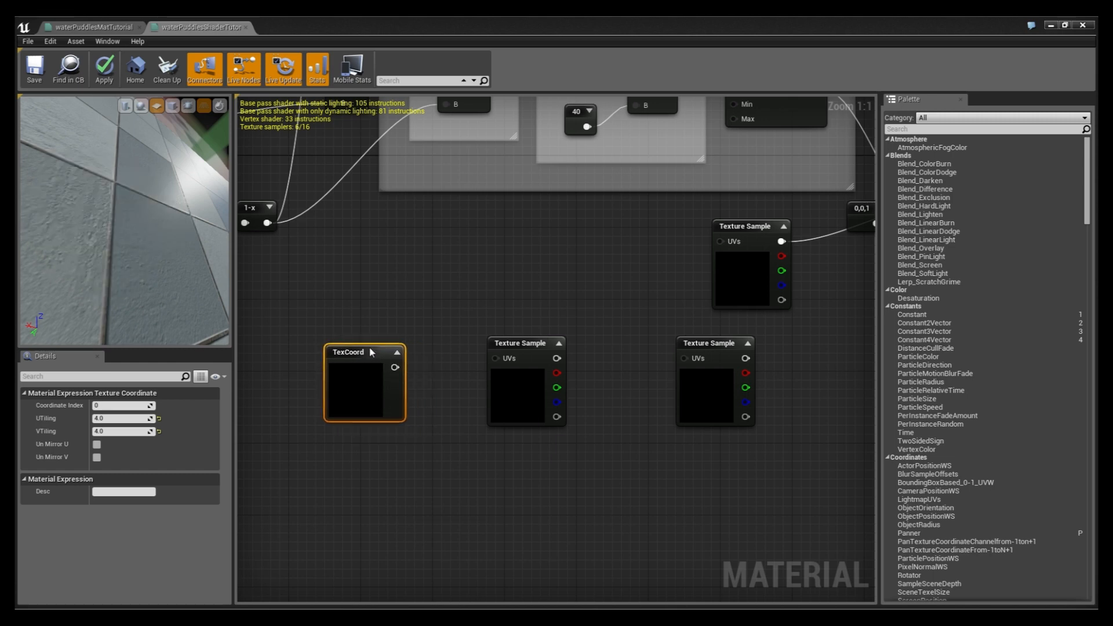
left_click(396, 353)
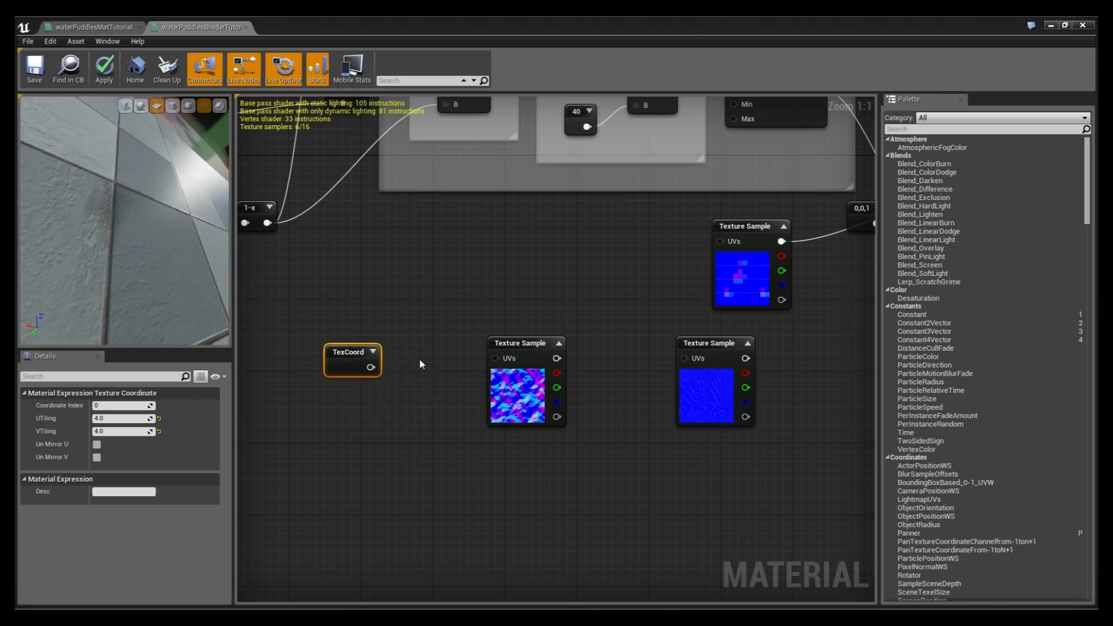
Step: Add a Rotator between the TexCoord and the waterNormal sample and connect the TexCoord to its Coordinate input
key("Return")
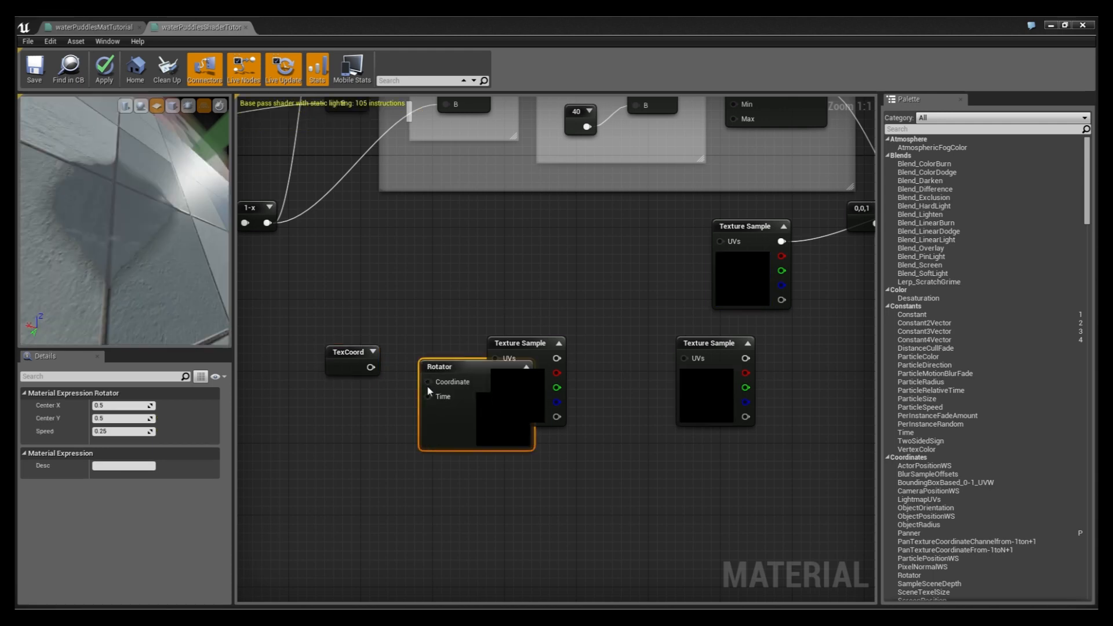
left_click_drag(445, 369, 324, 346)
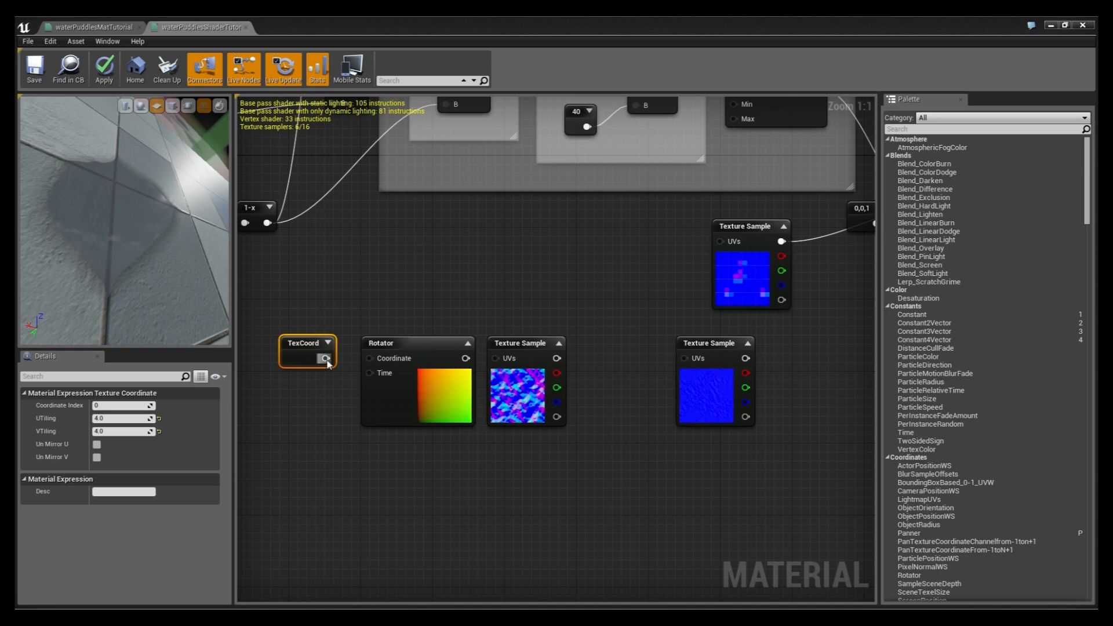
left_click_drag(324, 359, 374, 360)
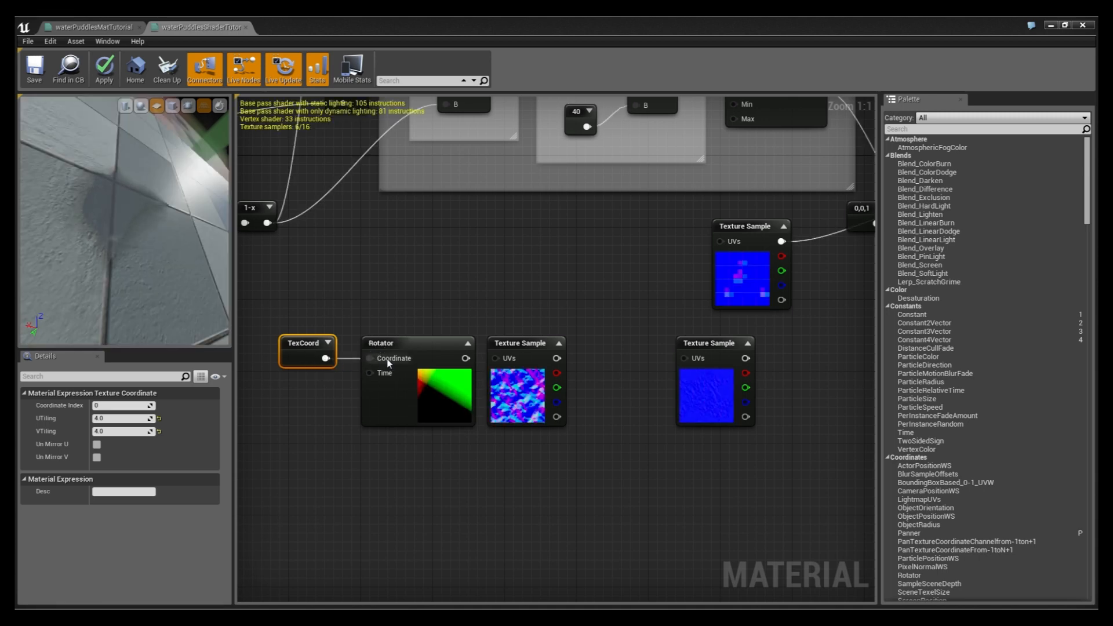
Step: Set the Rotator's Center X to 0.2, Center Y to 0.8 and Speed to 0.01, and connect it to the waterNormal sample's UVs
left_click(382, 394)
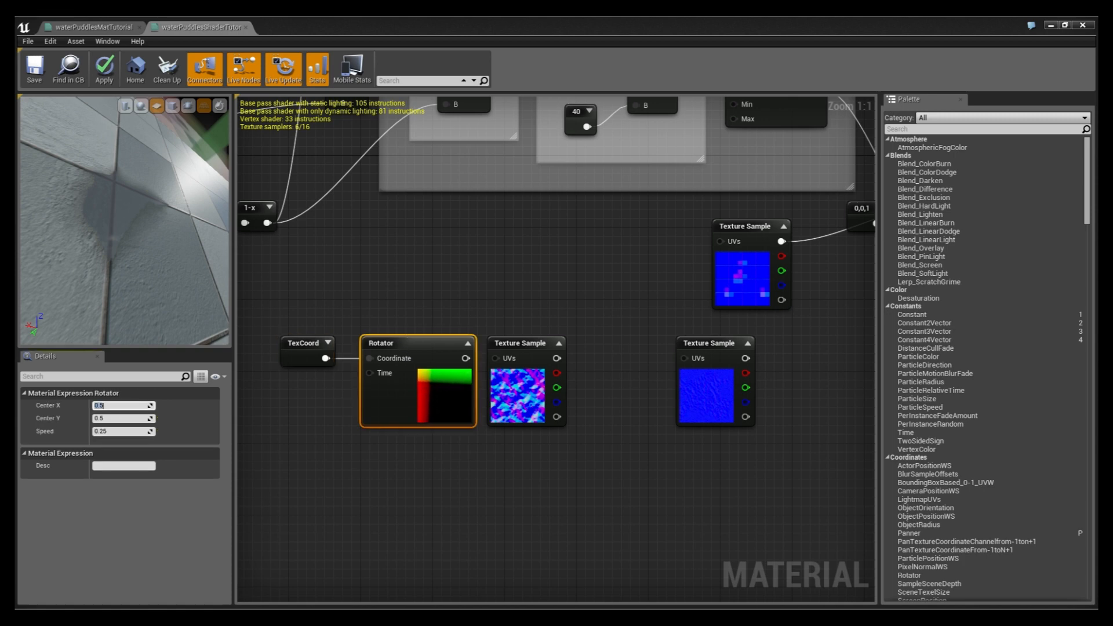
key("BackSpace")
type("2")
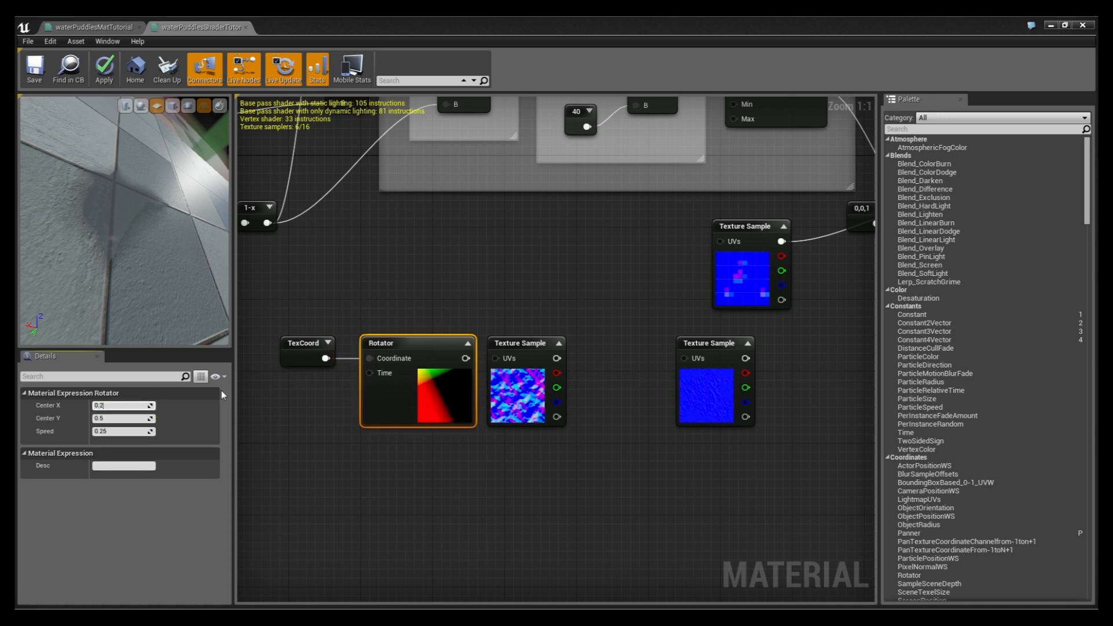
key("Return")
left_click(126, 416)
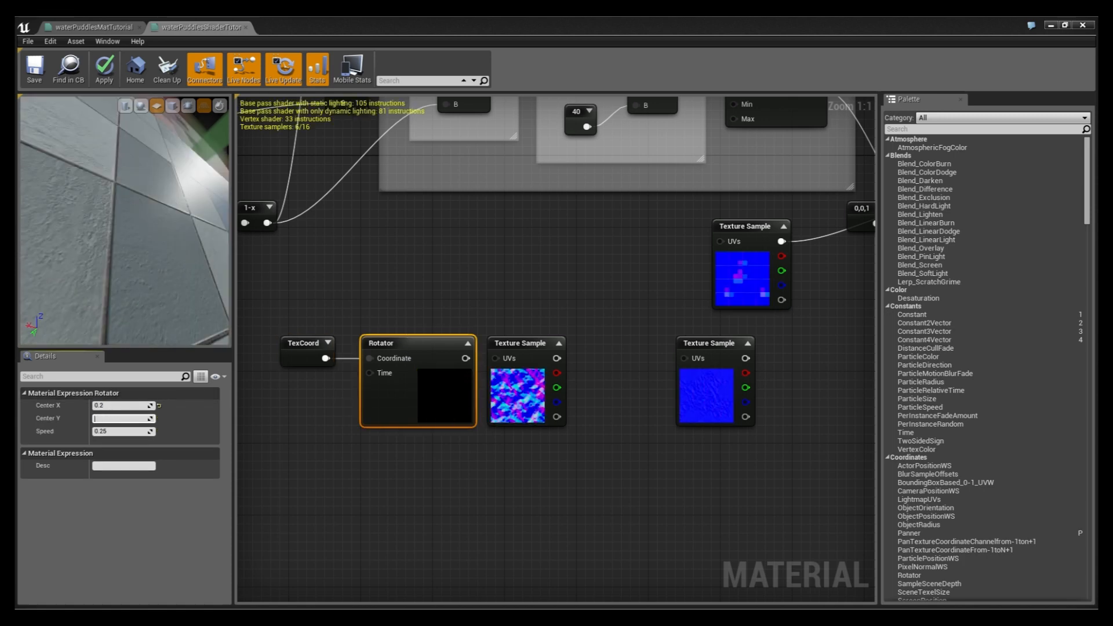
type("0.8")
key("Return")
left_click(121, 431)
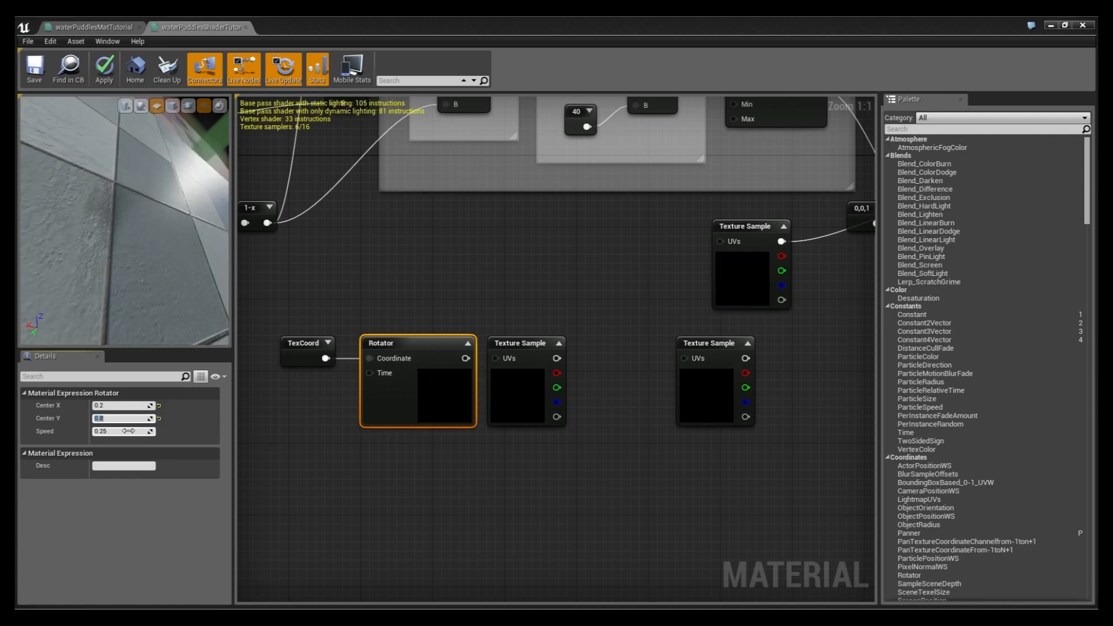
key("BackSpace")
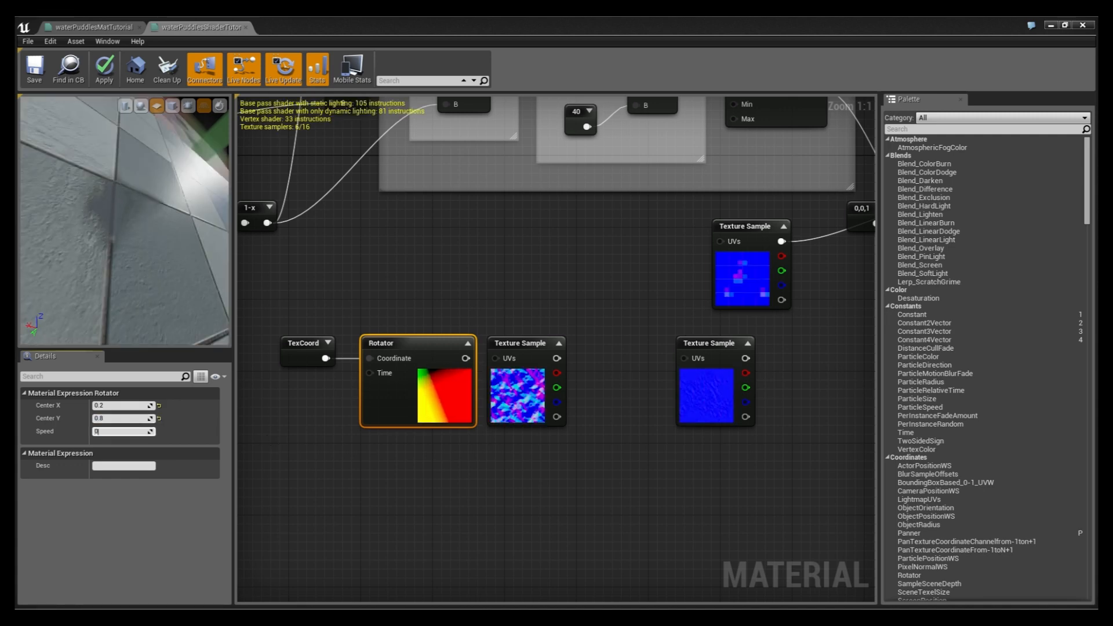
type("0.01")
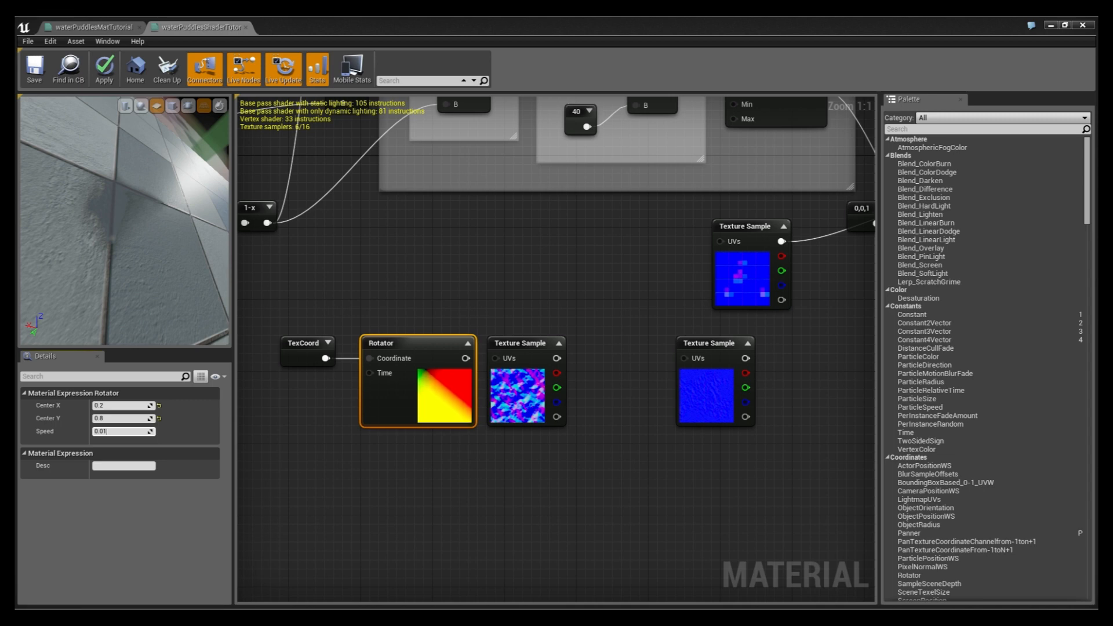
key("Return")
right_click_drag(535, 490, 573, 394)
left_click(637, 378)
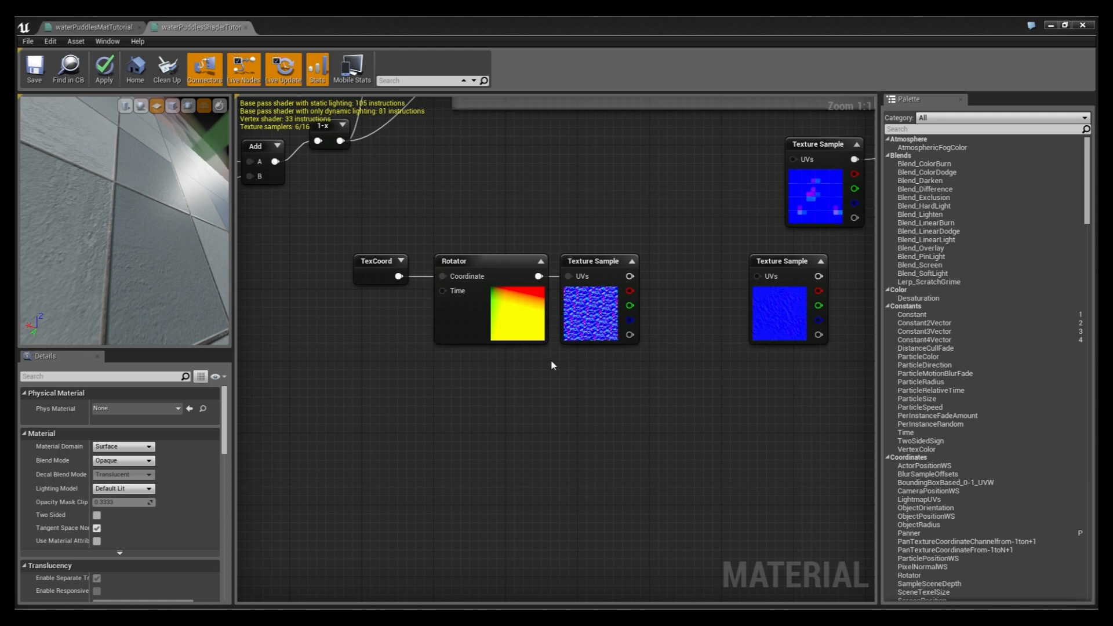
Step: Duplicate the Rotator and waterNormal sample directly below the originals and connect the shared TexCoord to the duplicate Rotator's Coordinate
left_click_drag(505, 377, 574, 324)
key("ctrl+c")
key("ctrl+v")
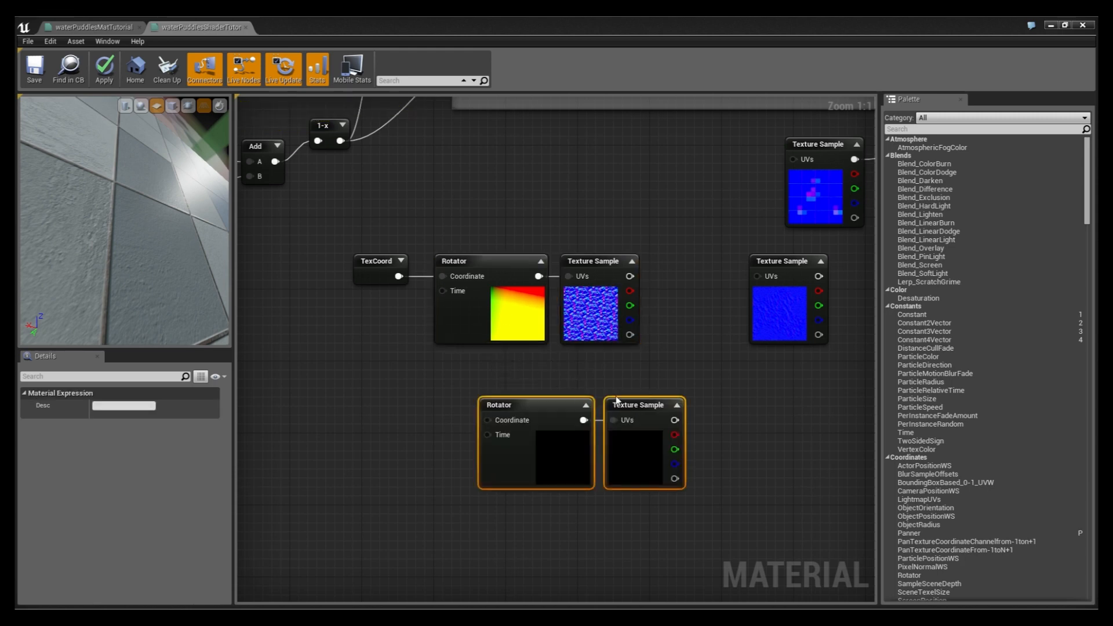
left_click_drag(377, 262, 443, 375)
right_click_drag(489, 435, 405, 418)
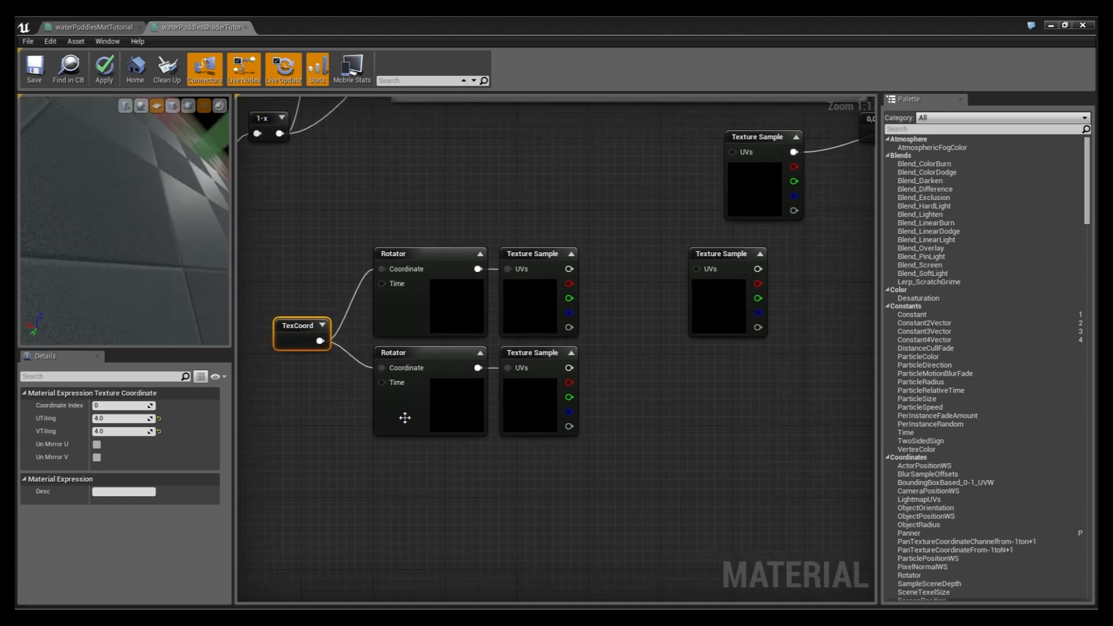
Step: Set the duplicate Rotator's Speed to -0.01
left_click(405, 417)
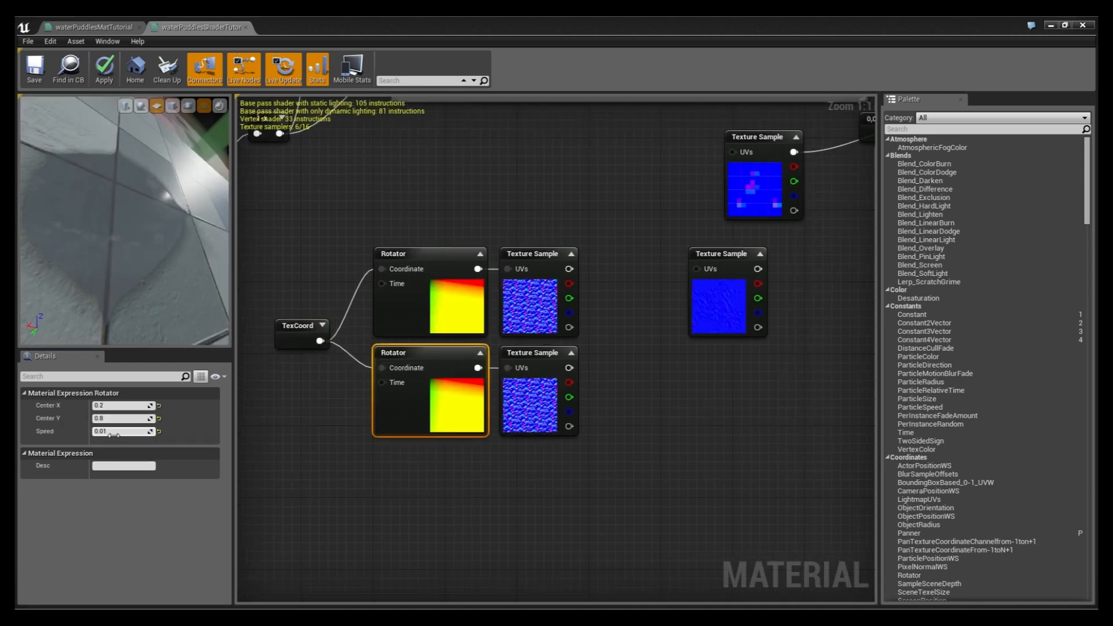
left_click(107, 432)
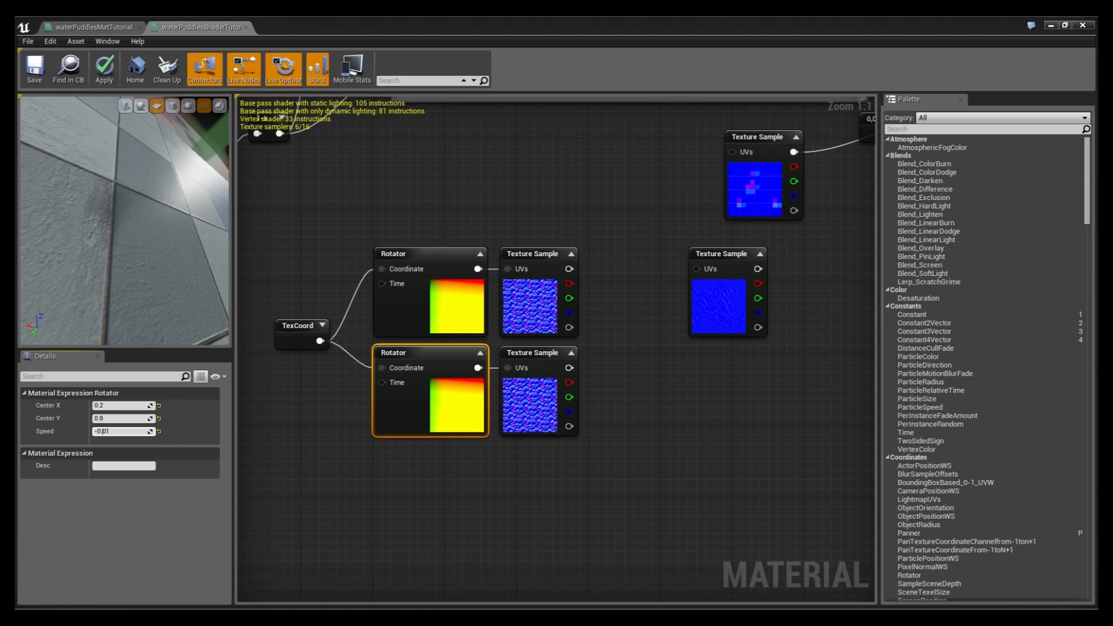
key("Return")
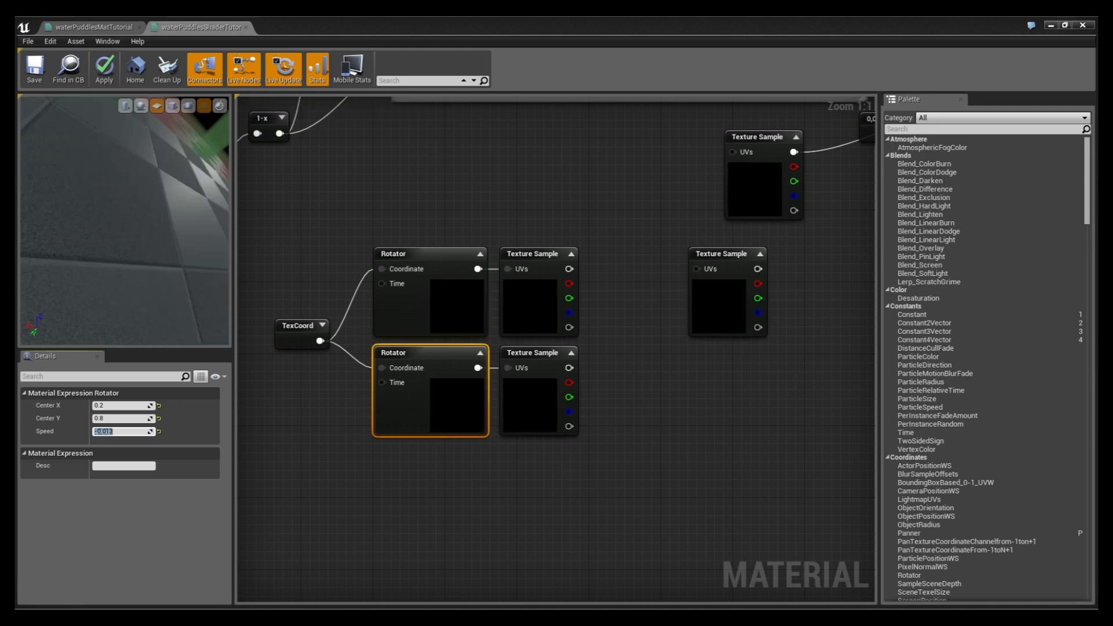
left_click(694, 490)
Step: Move the water_almost_flat_normal sample aside and add an Add node fed by the red channels of both waterNormal samples
right_click_drag(639, 368, 487, 380)
left_click_drag(565, 267, 654, 266)
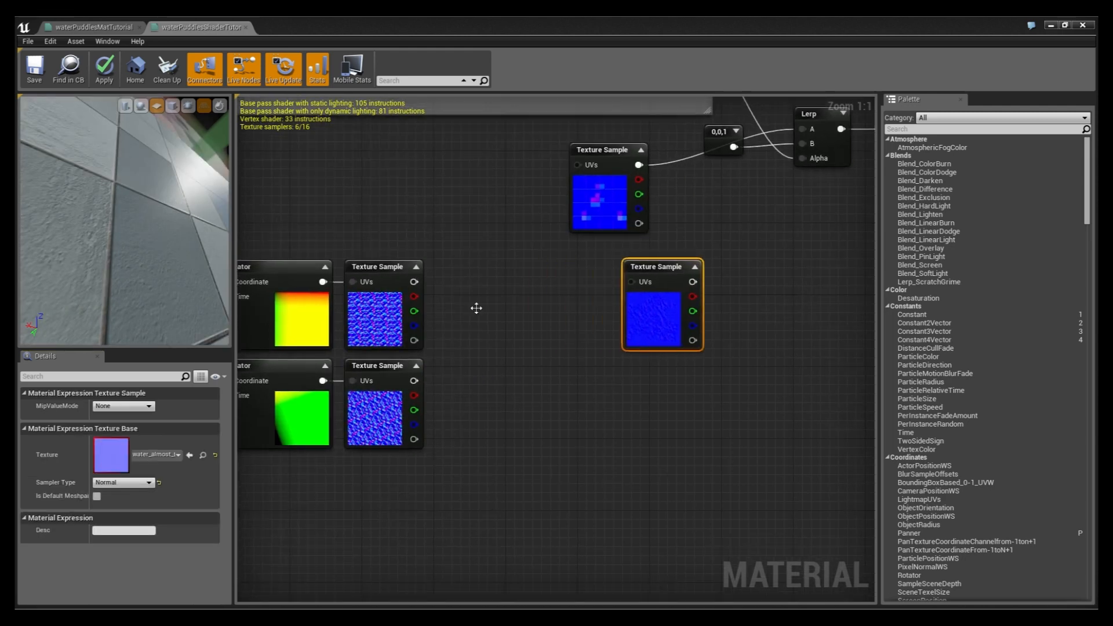
left_click(485, 308)
left_click_drag(486, 308, 487, 282)
left_click_drag(413, 296, 478, 300)
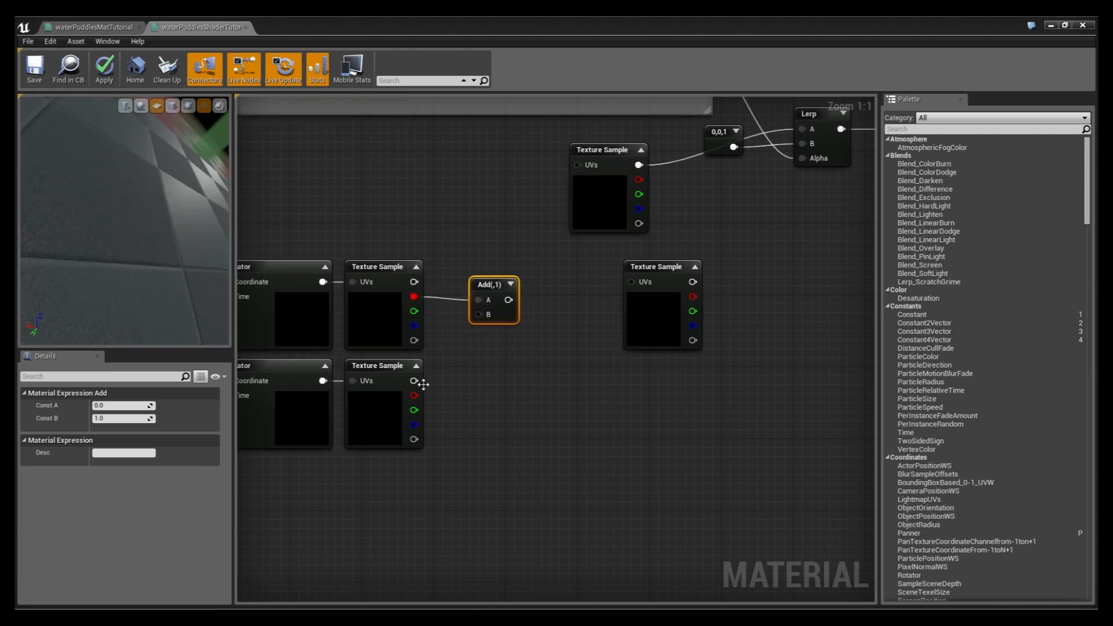
left_click_drag(412, 395, 486, 318)
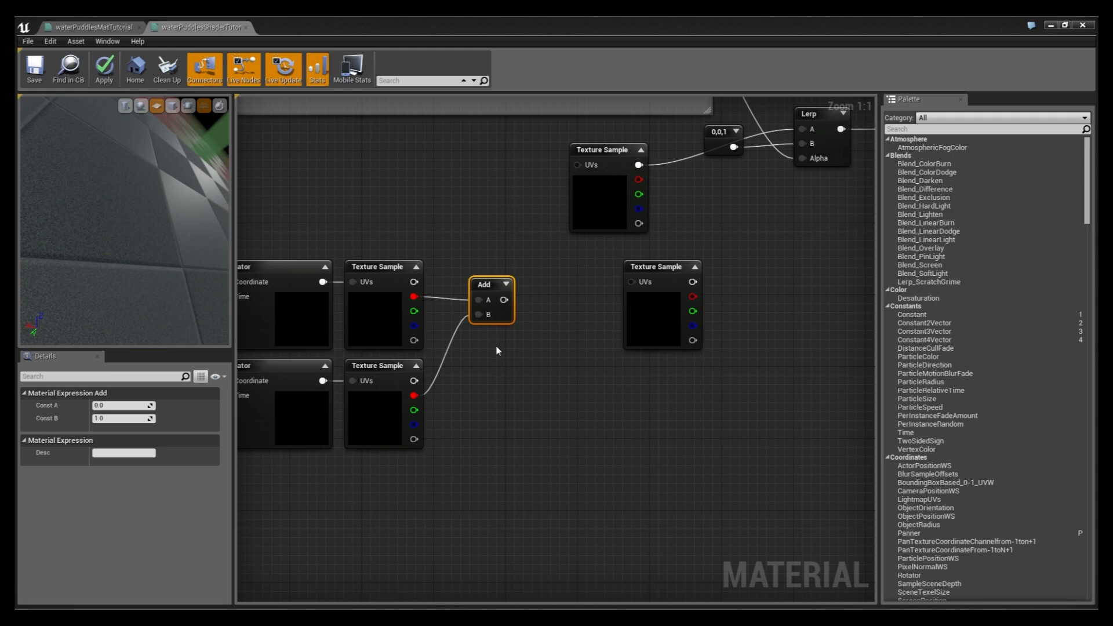
Step: Add a Multiply node after the Add and multiply its result by a new constant of 0.1
right_click_drag(424, 362, 394, 393)
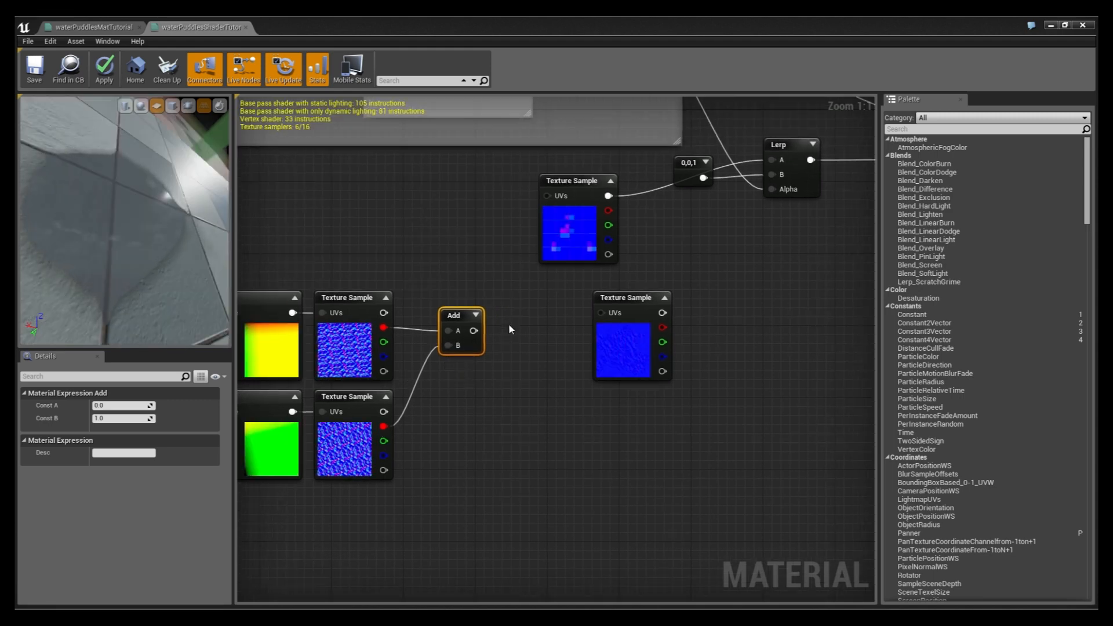
left_click(508, 322)
left_click_drag(510, 331, 473, 331)
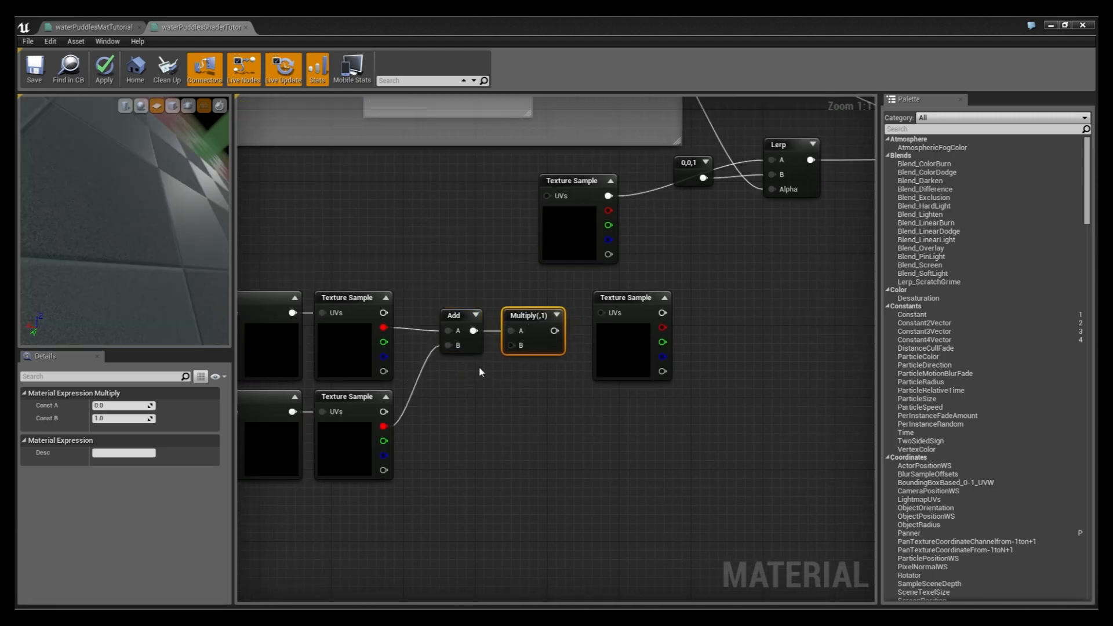
left_click(455, 369)
left_click(123, 405)
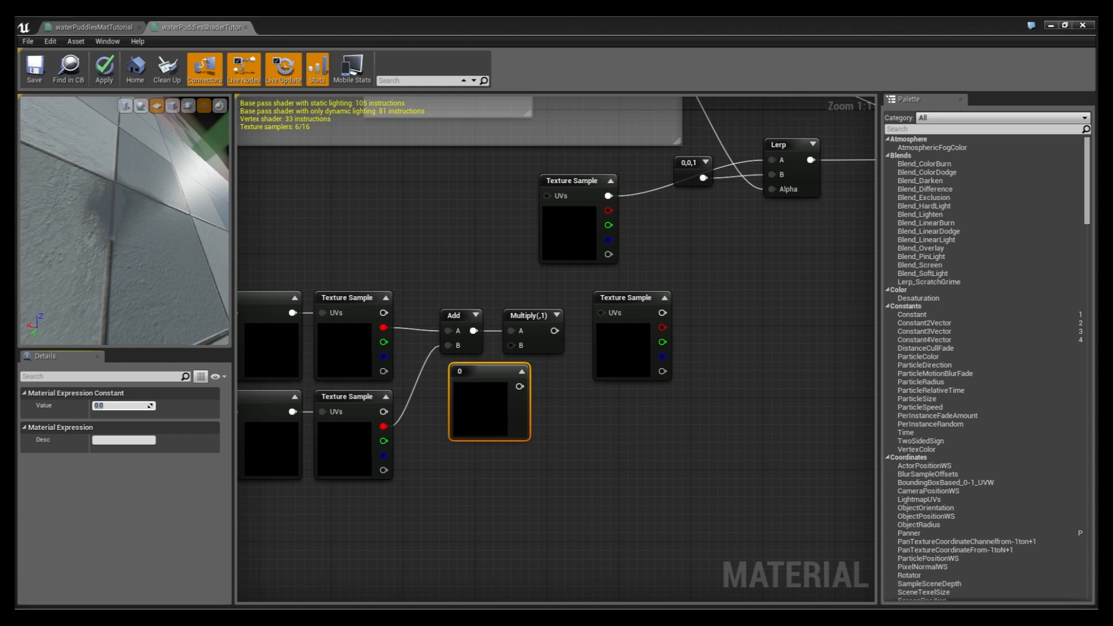
type("0.1")
key("Return")
left_click(522, 372)
left_click_drag(474, 386, 511, 346)
Step: Move the water_almost_flat_normal sample farther from the Multiply and shift the floor tile normal sample closer to its Lerp
right_click_drag(592, 343, 519, 346)
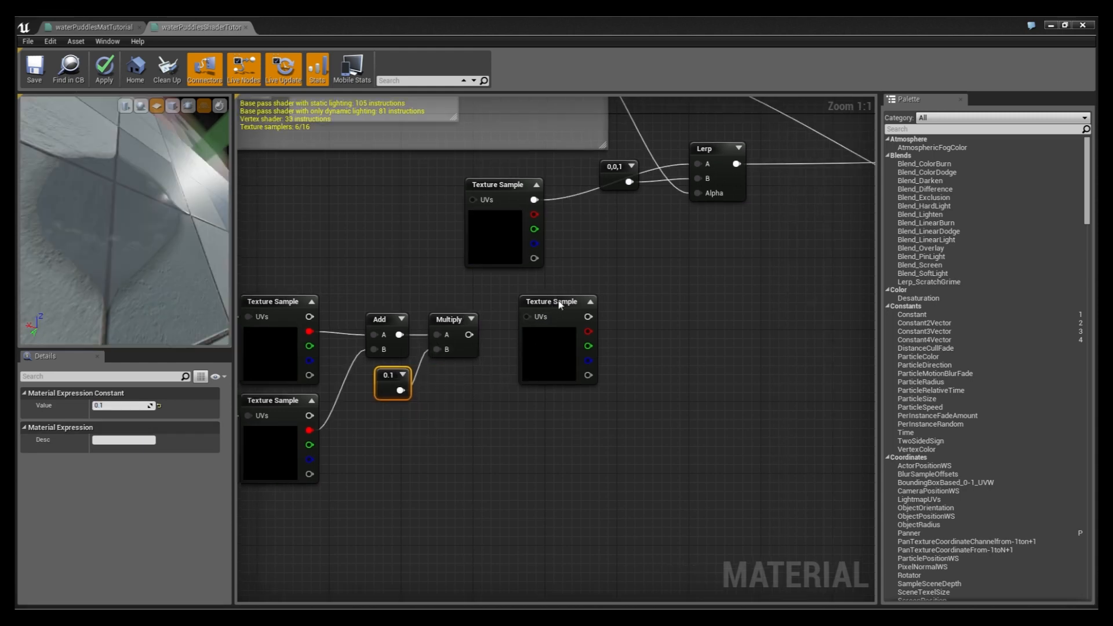
left_click_drag(520, 346, 606, 347)
right_click_drag(545, 353, 542, 380)
left_click_drag(541, 211, 560, 193)
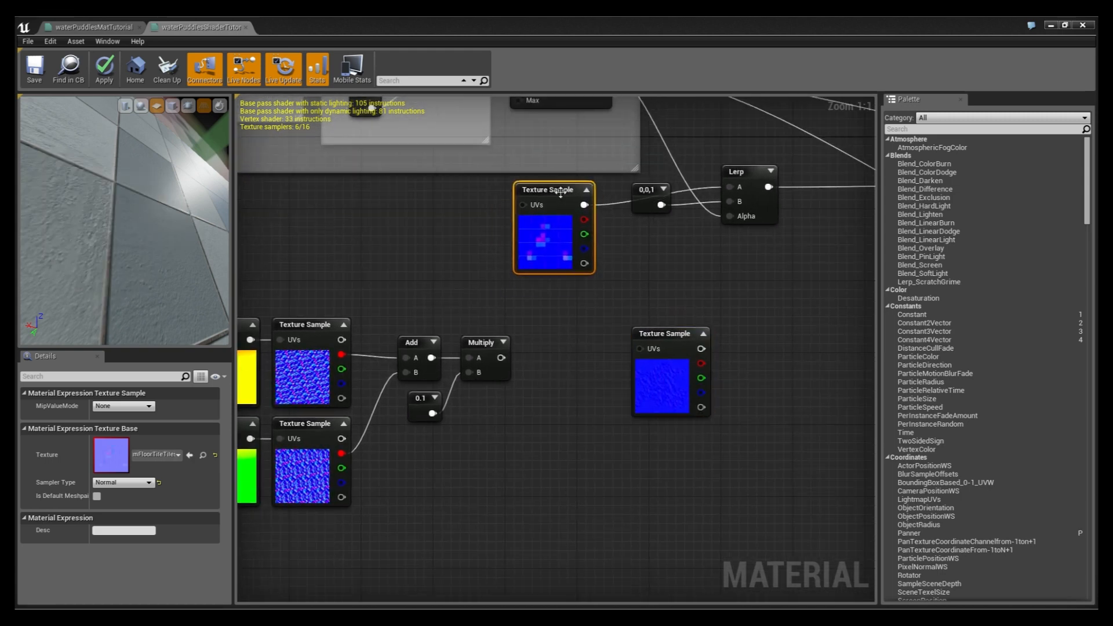
left_click_drag(671, 328, 663, 328)
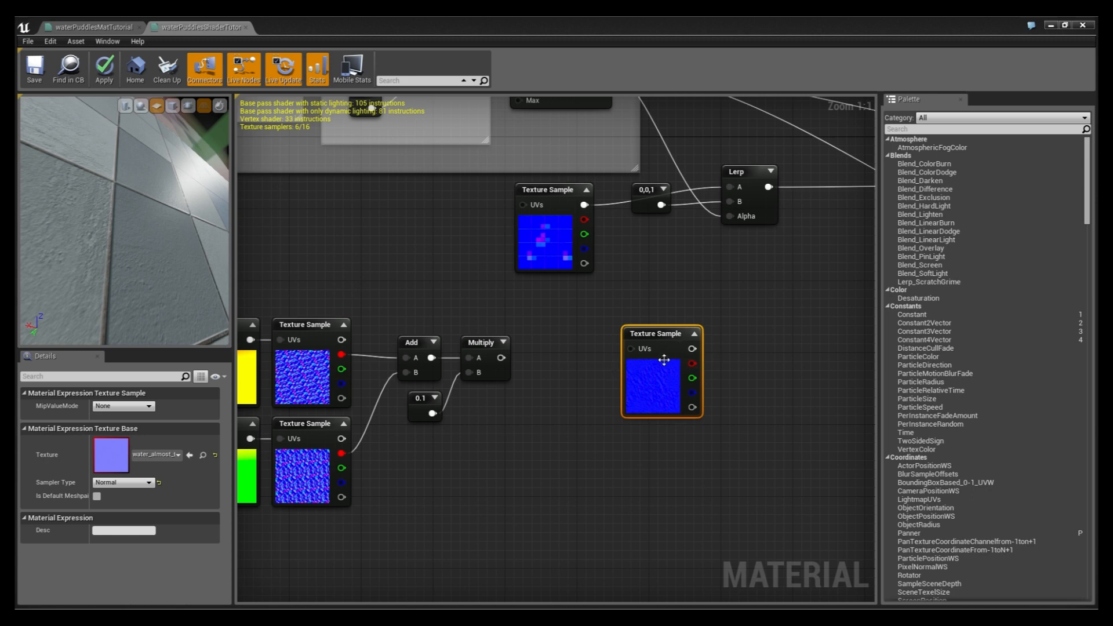
Step: Copy the TexCoord node, paste it above the Multiply, and set the copy's UTiling to 1
right_click_drag(239, 368, 395, 340)
right_click_drag(710, 279, 583, 319)
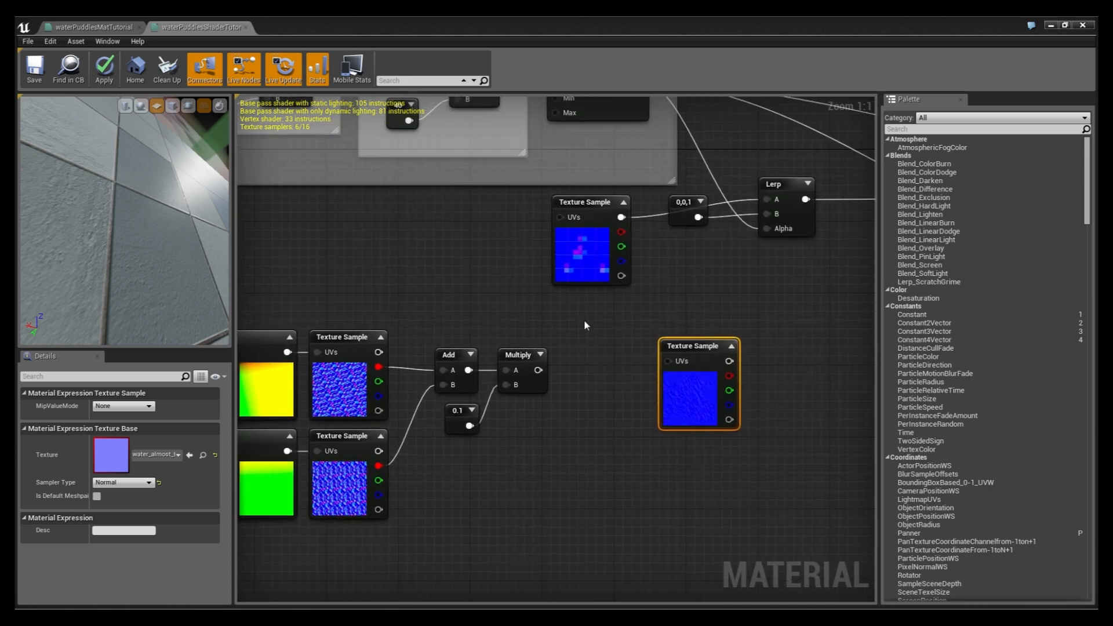
left_click(467, 307)
right_click_drag(452, 303, 694, 269)
left_click(338, 382)
key("ctrl+c")
right_click_drag(634, 297, 507, 263)
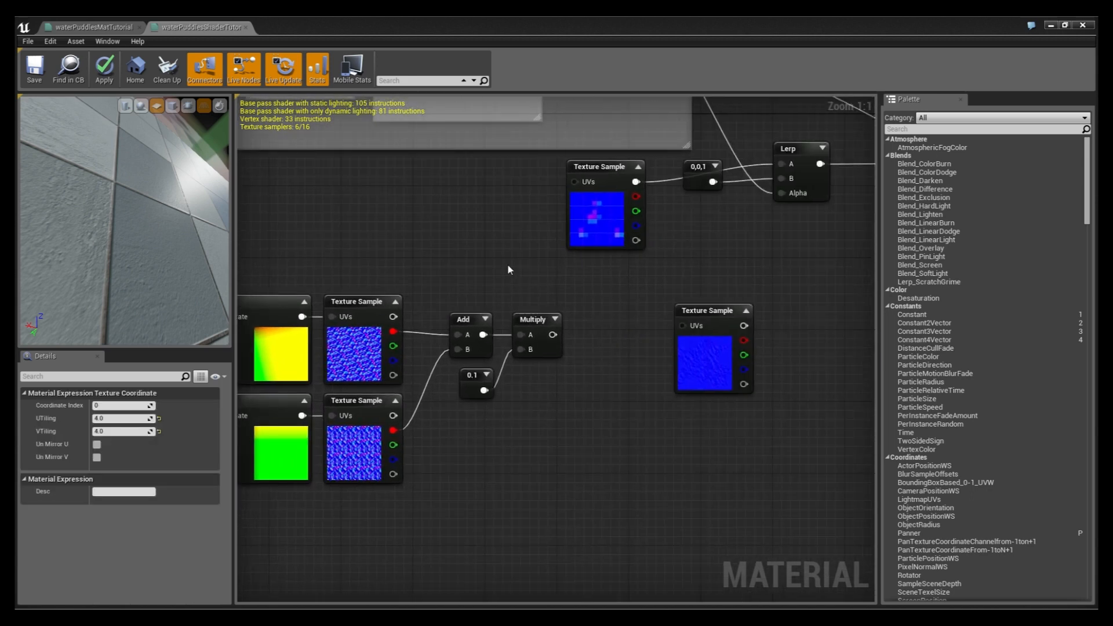
key("ctrl+v")
left_click(132, 418)
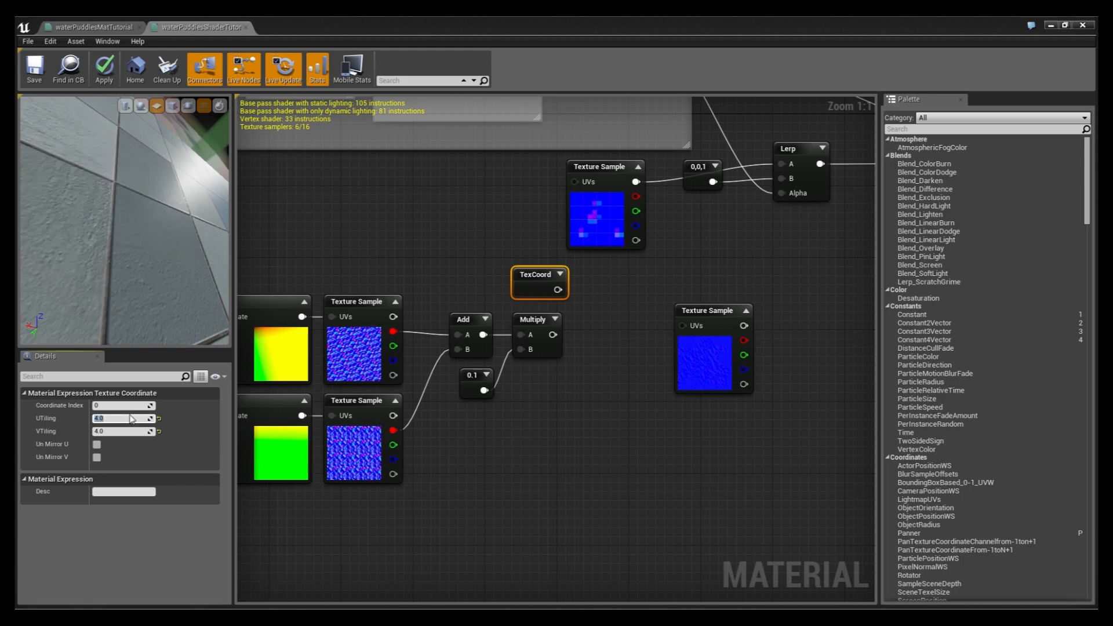
type("1")
left_click(118, 428)
Step: Add the pasted TexCoord and the Multiply result together and connect the sum to the water_almost_flat_normal sample's UVs
left_click(596, 313)
left_click(614, 310)
left_click_drag(592, 307, 554, 340)
right_click_drag(650, 322, 517, 331)
left_click_drag(488, 318, 562, 315)
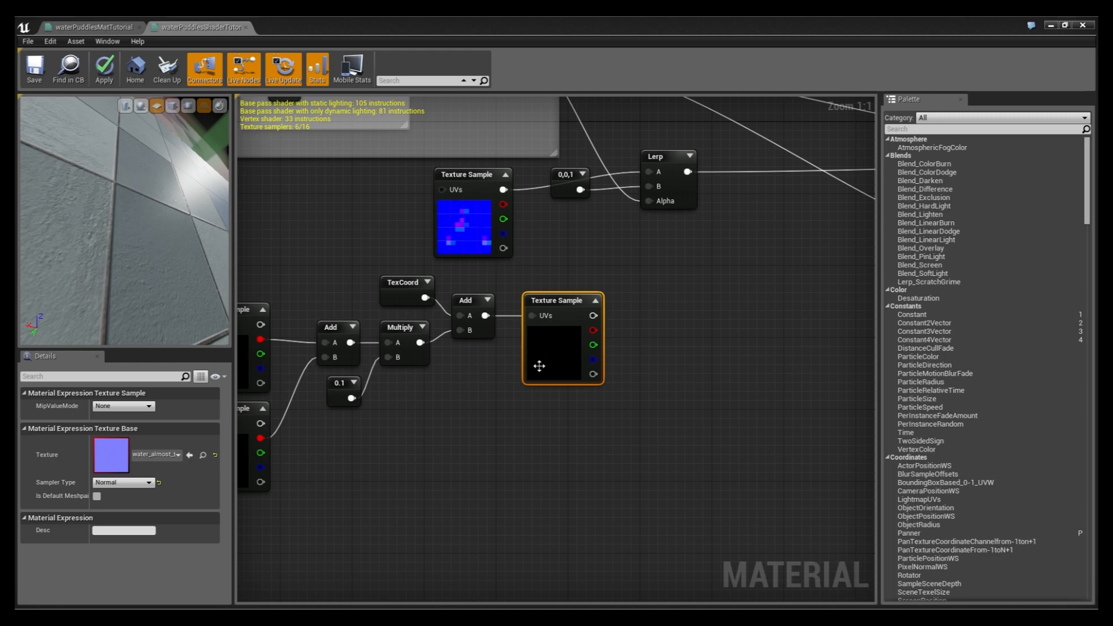
right_click_drag(545, 402, 646, 361)
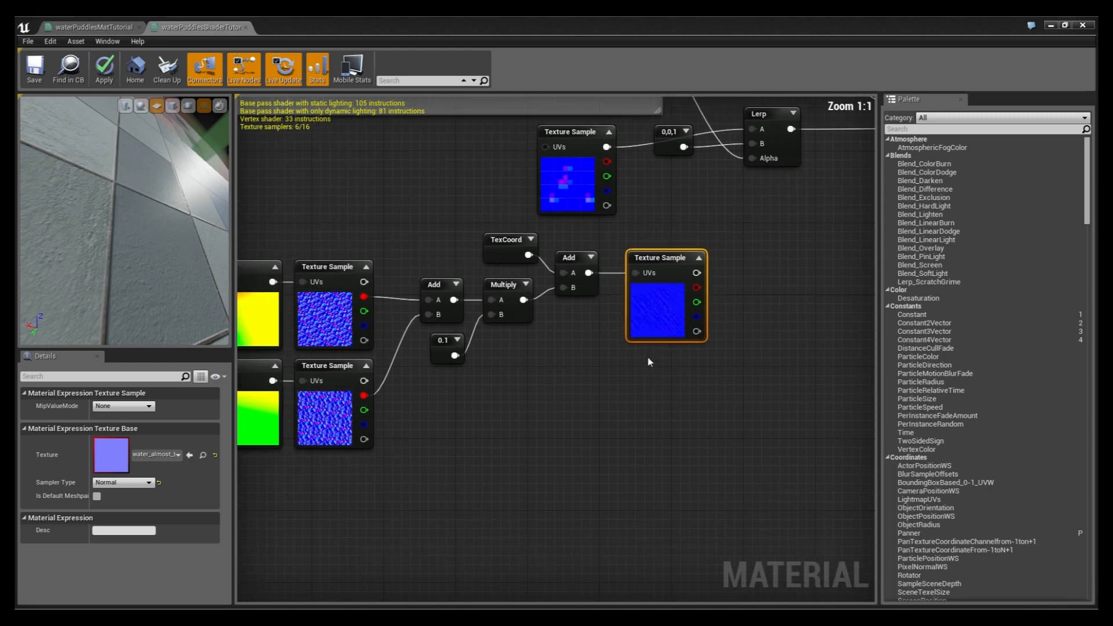
right_click_drag(598, 381, 644, 375)
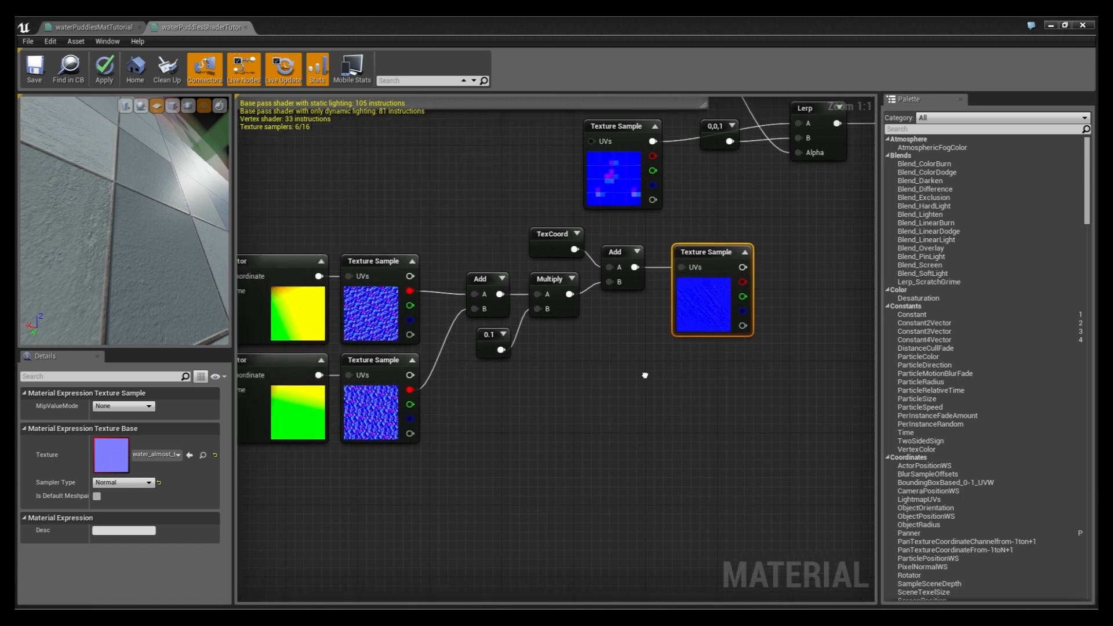
Step: Add a Lerp node beyond the water_almost_flat_normal sample, below the floor normal Lerp
left_click(671, 297)
right_click_drag(700, 387, 569, 398)
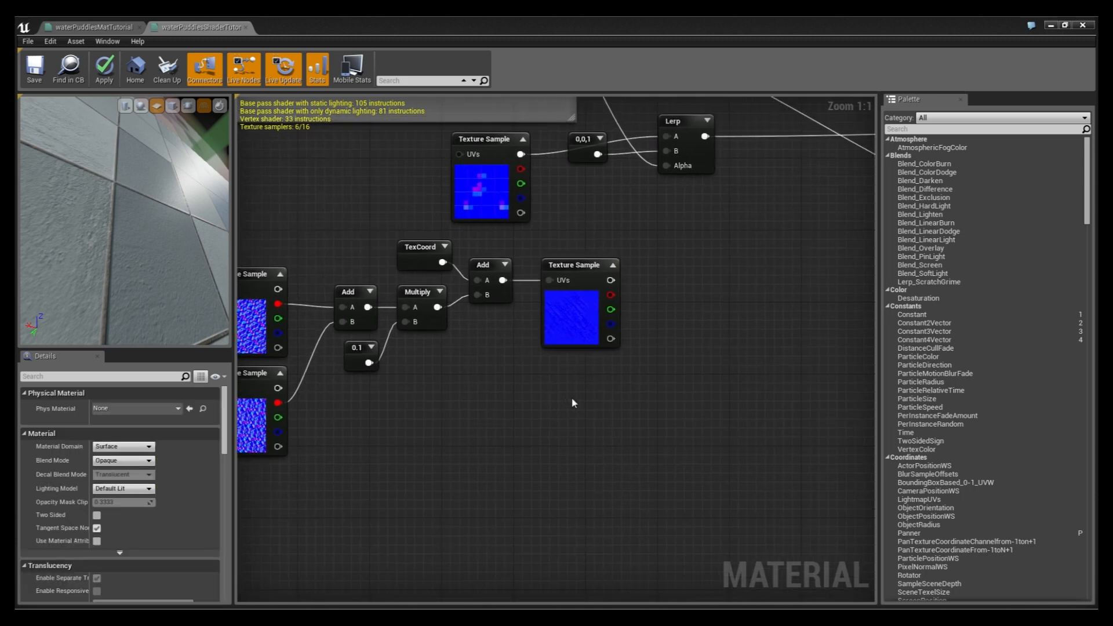
right_click_drag(693, 285, 618, 318)
key("l")
left_click(633, 304)
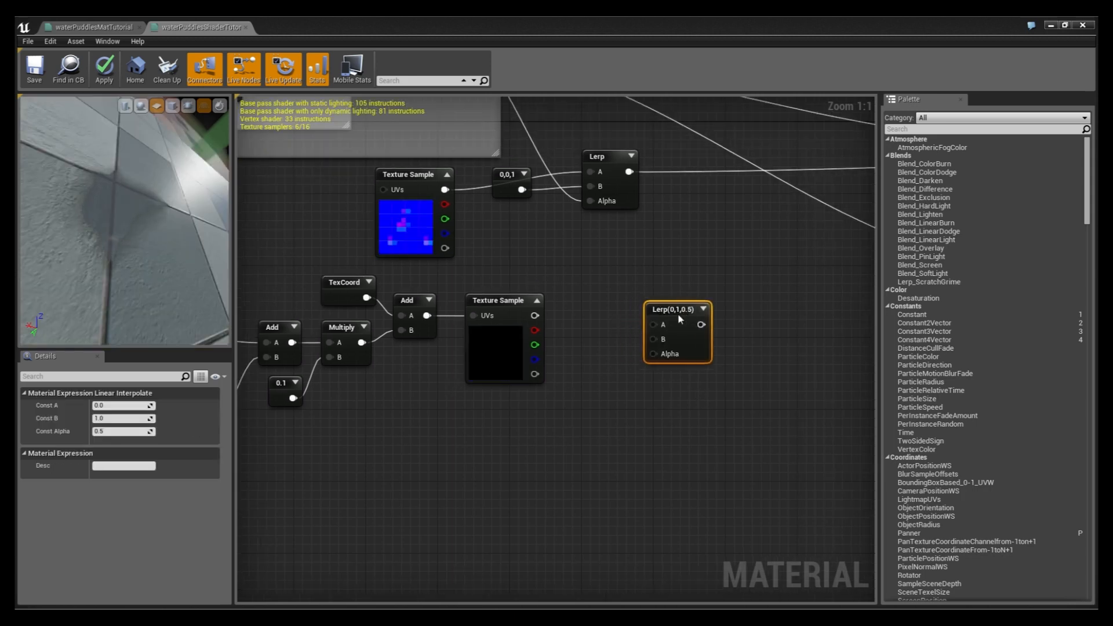
Step: Move the 0,0,1 constant's connection from the floor normal Lerp to the new Lerp's B and connect the water_almost_flat_normal sample to A
right_click_drag(612, 217, 565, 308)
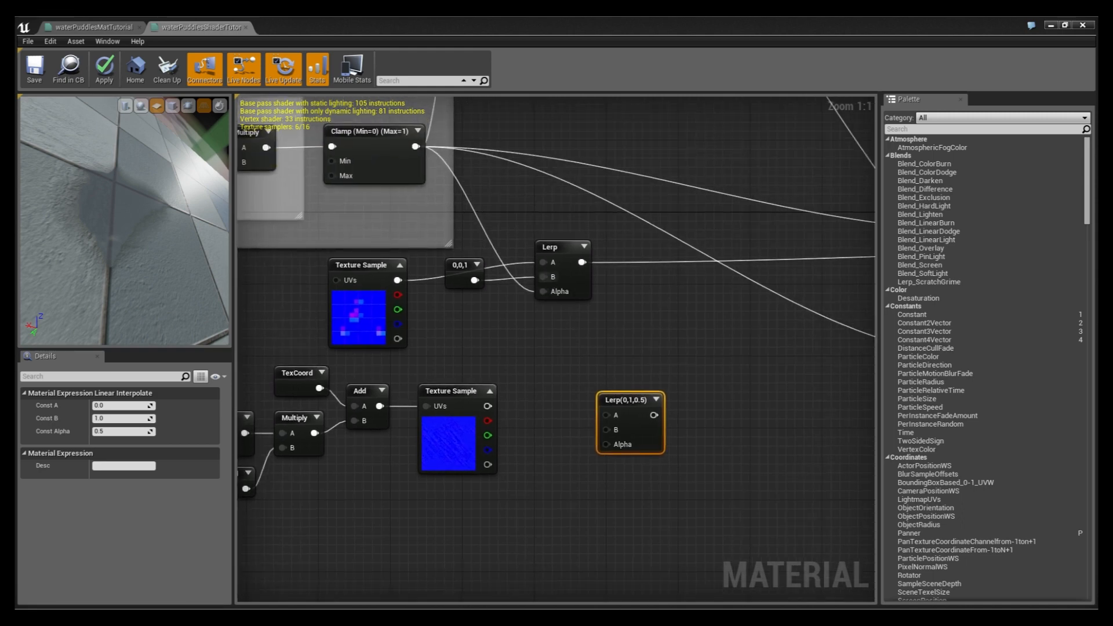
left_click(549, 282)
left_click(474, 280, "alt")
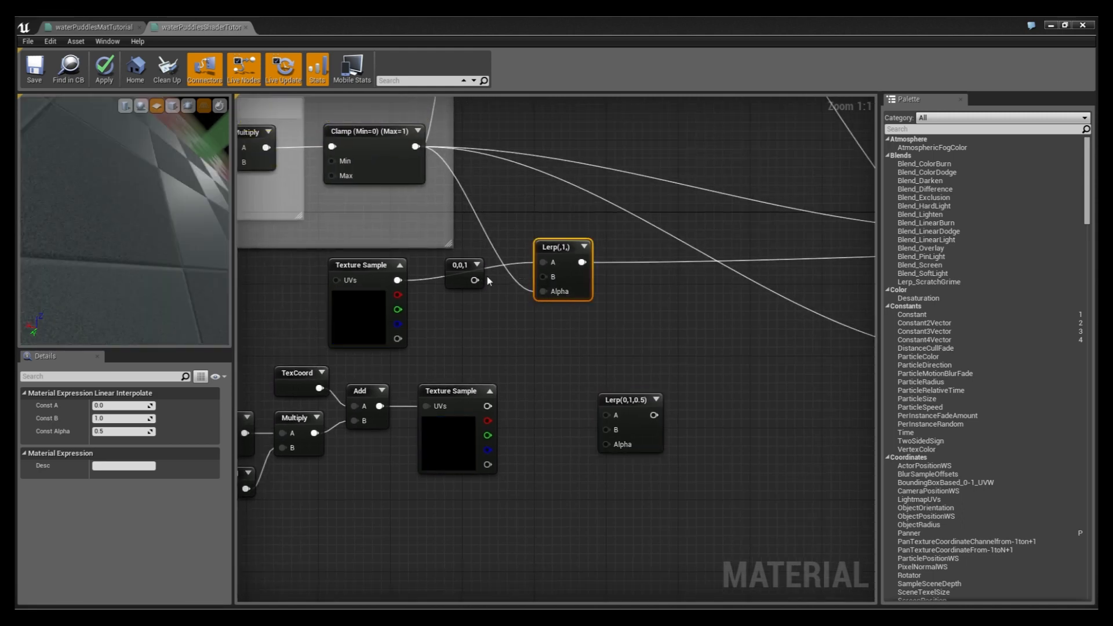
left_click_drag(471, 276, 607, 434)
right_click_drag(578, 472, 611, 400)
left_click_drag(520, 335, 579, 346)
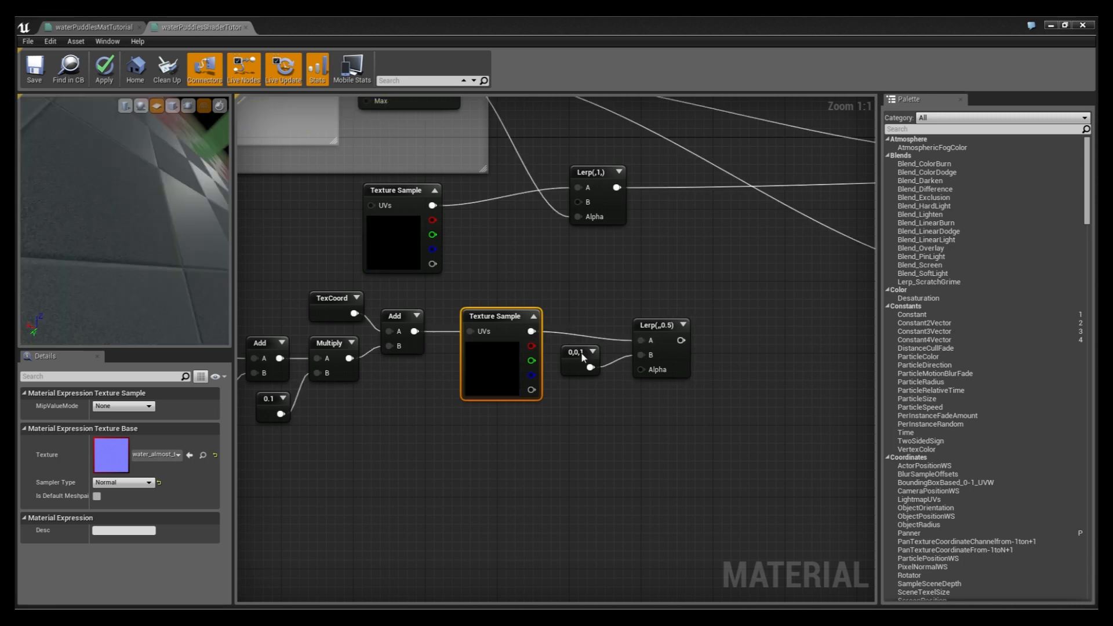
Step: Place a second Add node below the 0.1 constant and connect the red channels of both waterNormal samples to it
right_click_drag(598, 419, 699, 367)
left_click(624, 388)
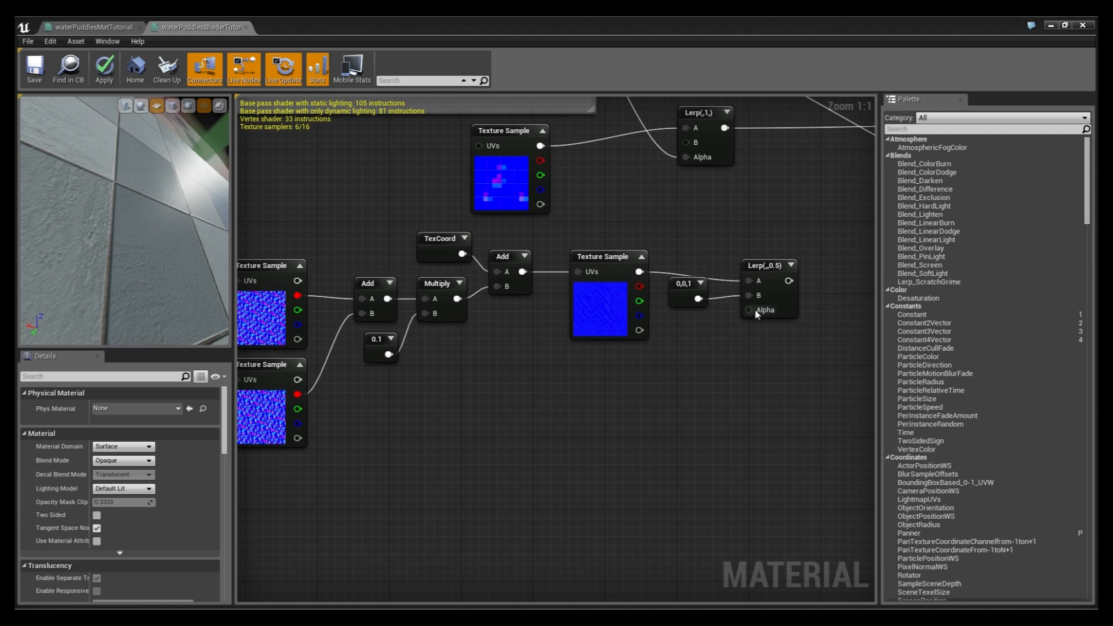
right_click_drag(346, 481, 422, 454)
right_click_drag(436, 398, 428, 381)
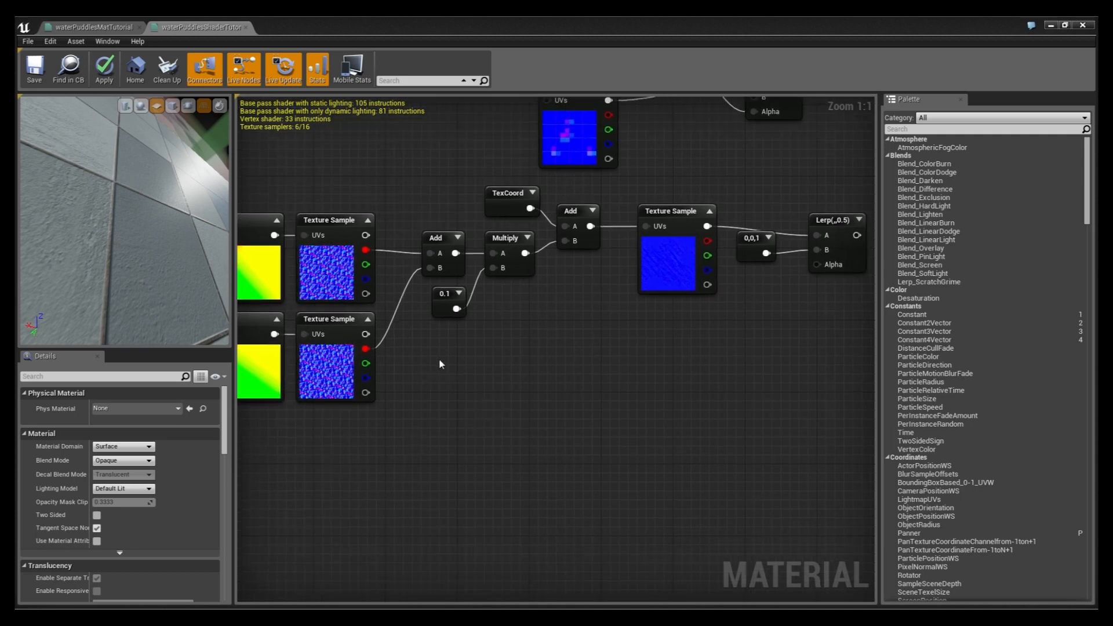
left_click(442, 362)
left_click(443, 239)
left_click_drag(464, 372, 368, 251)
left_click_drag(443, 381, 365, 348)
right_click_drag(474, 421, 441, 418)
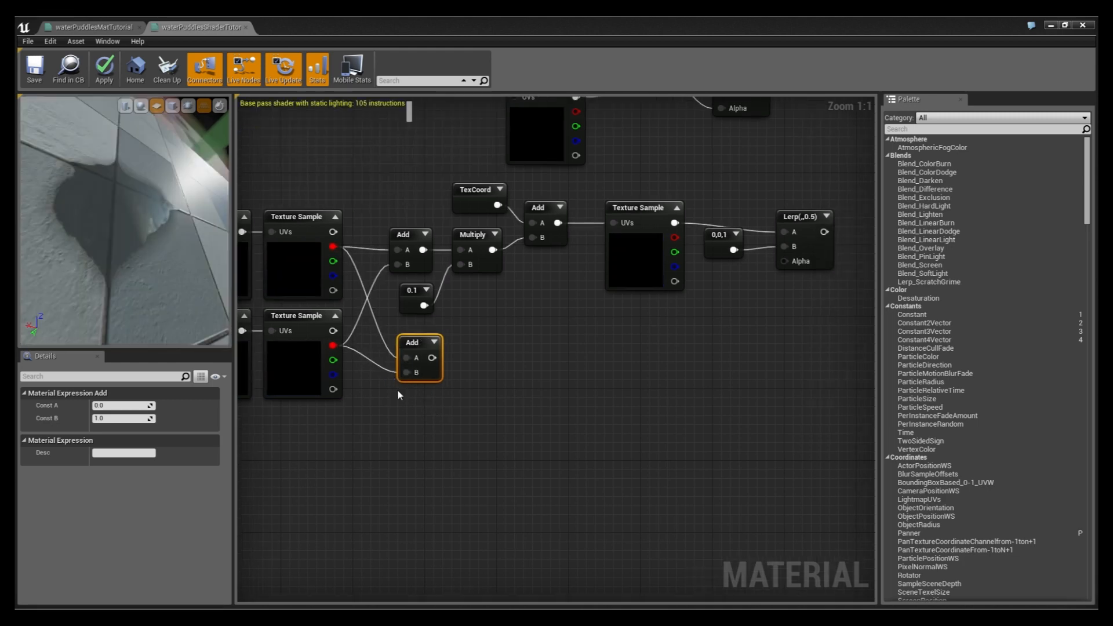
left_click_drag(418, 345, 411, 346)
Step: Add a Multiply node after the second Add and multiply its result by a new constant of 0.5
key("m")
left_click(475, 348)
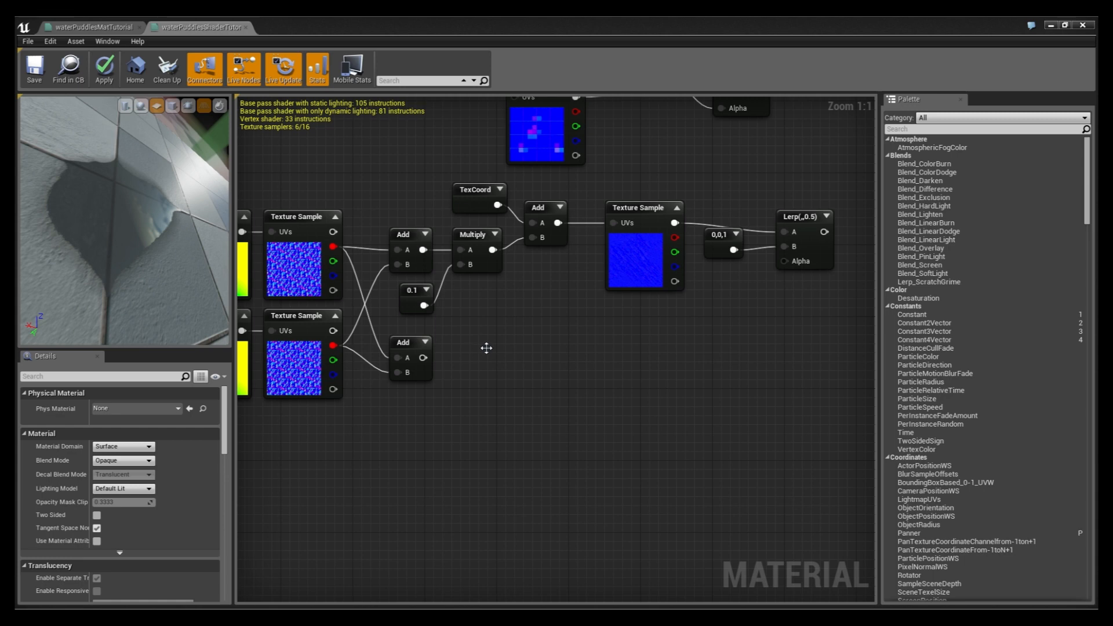
left_click_drag(494, 347, 475, 339)
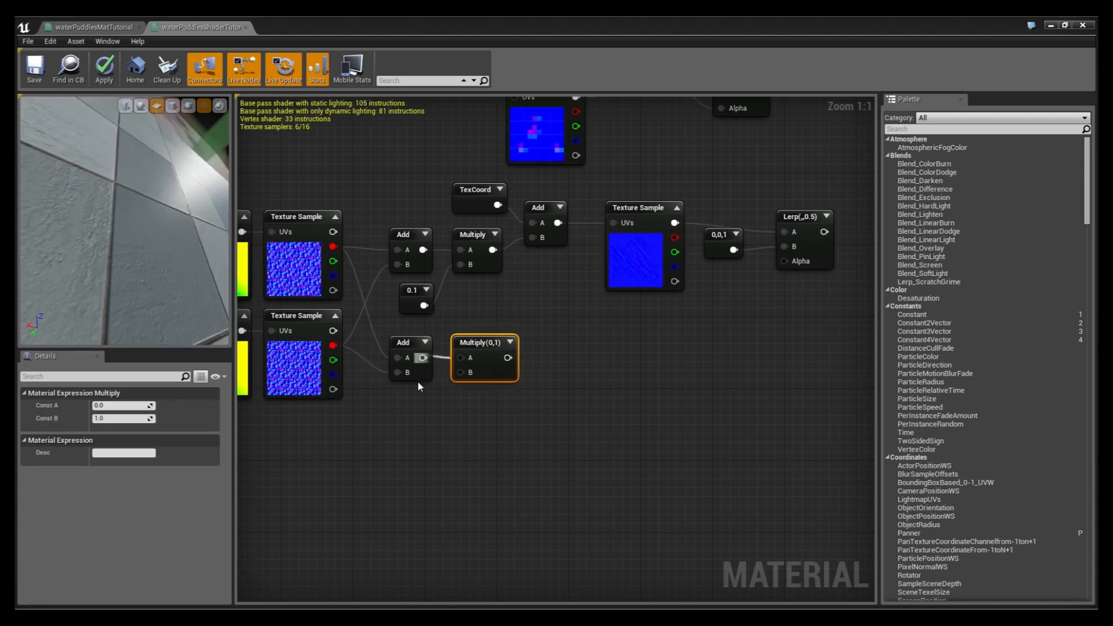
key("1")
left_click(388, 400)
left_click(117, 405)
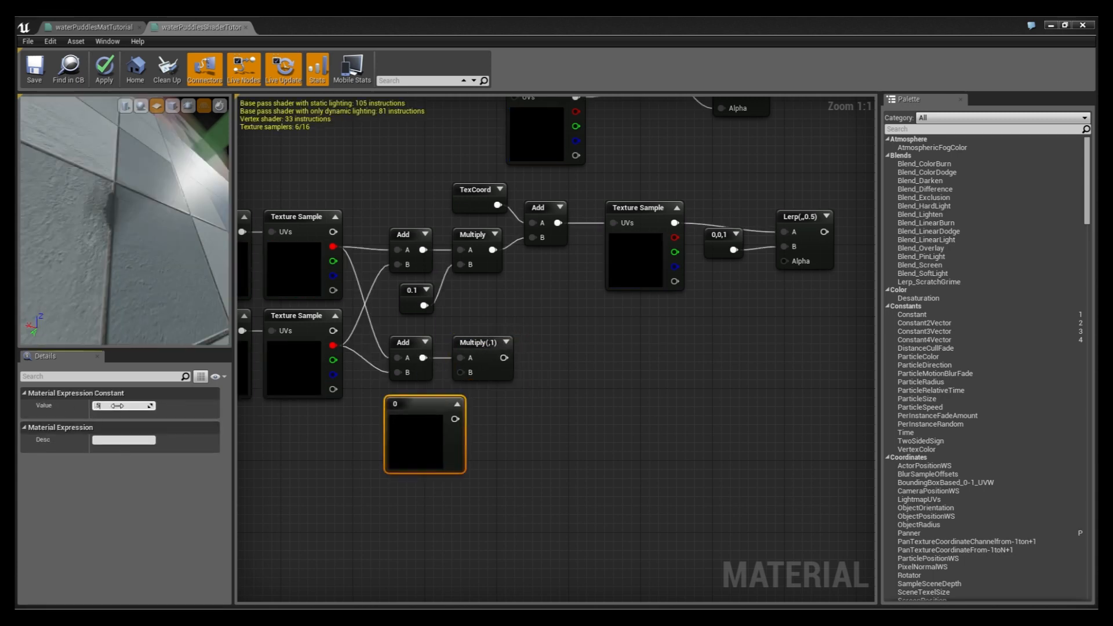
type("0.5")
key("Return")
left_click(458, 403)
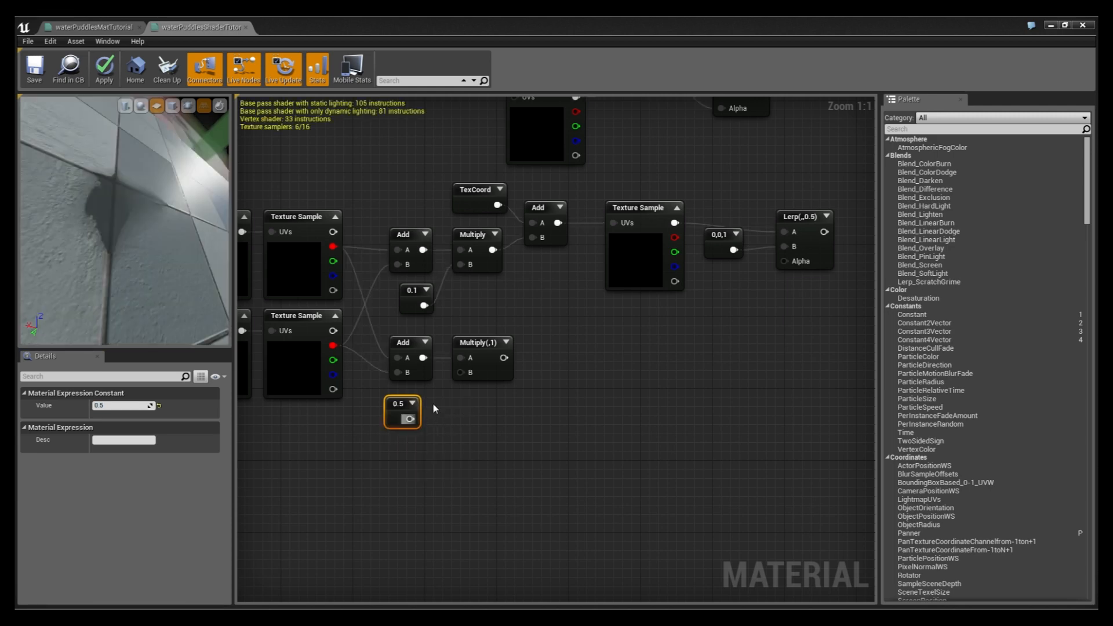
left_click_drag(410, 419, 458, 372)
left_click_drag(406, 397, 412, 396)
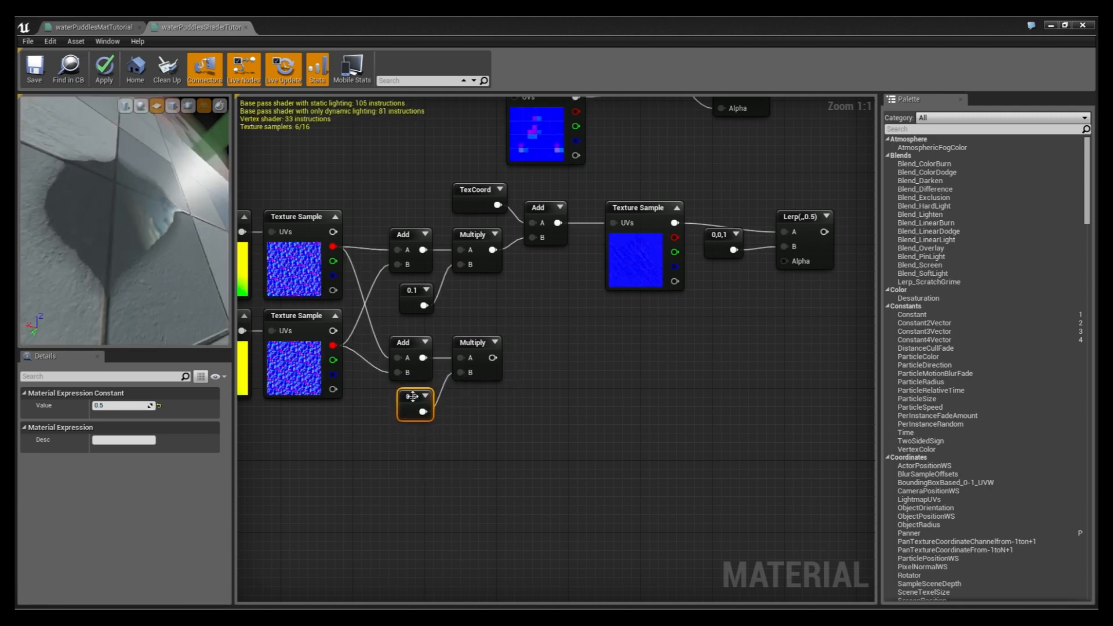
Step: Add the 0.5 Multiply result to the lower waterNormal sample's green channel and connect the sum to the water Lerp's Alpha
left_click(554, 347)
left_click_drag(493, 358, 333, 359)
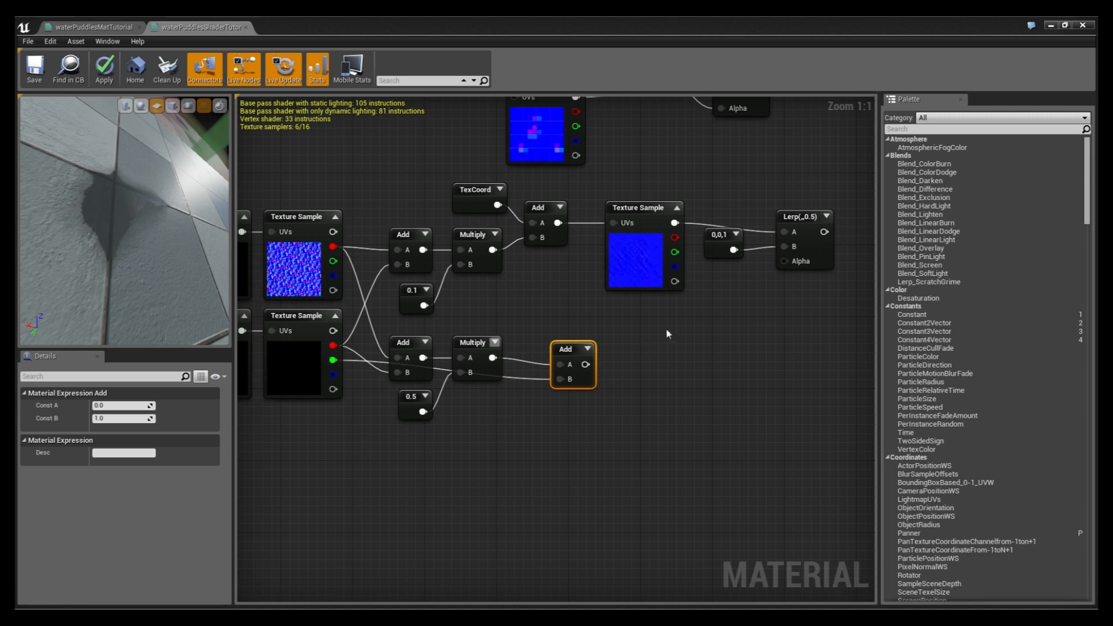
right_click_drag(602, 341, 508, 384)
left_click_drag(490, 407, 689, 304)
Step: Move the whole water normal node group farther below the water area comment
right_click_drag(716, 343, 476, 428)
scroll(472, 238, "down", 5)
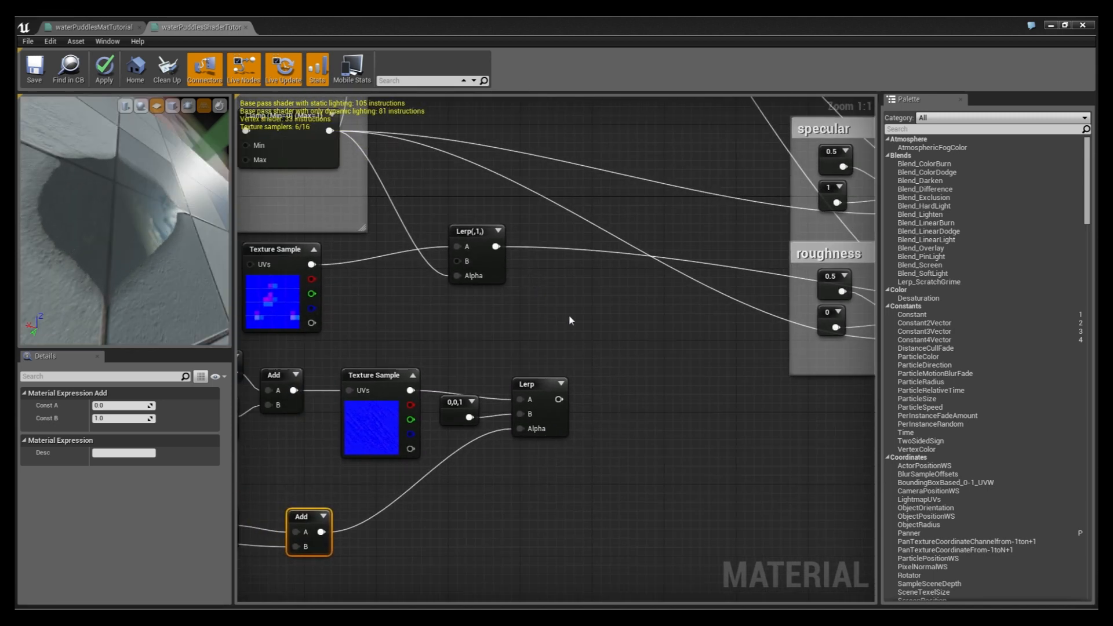
scroll(723, 336, "down", 1)
right_click_drag(723, 335, 631, 323)
scroll(631, 323, "up", 1)
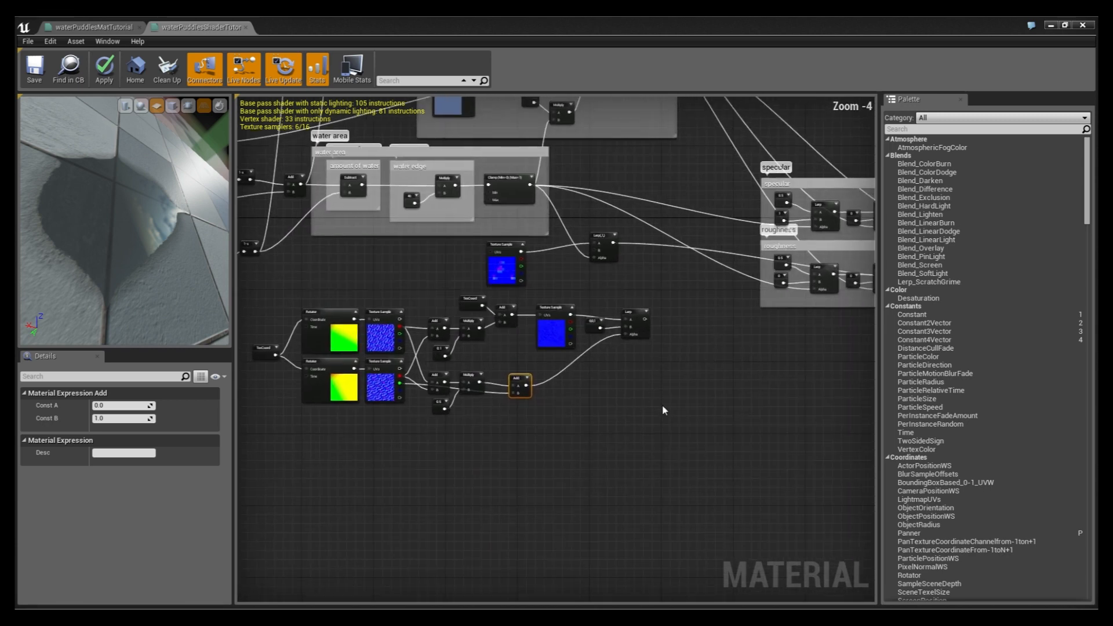
scroll(663, 417, "down", 1)
left_click_drag(662, 426, 373, 331)
left_click_drag(521, 325, 489, 369)
mouse_move(585, 320)
right_mouse_down()
mouse_move(513, 317)
mouse_move(563, 314)
right_mouse_up()
left_click_drag(470, 366, 446, 345)
left_click(585, 309)
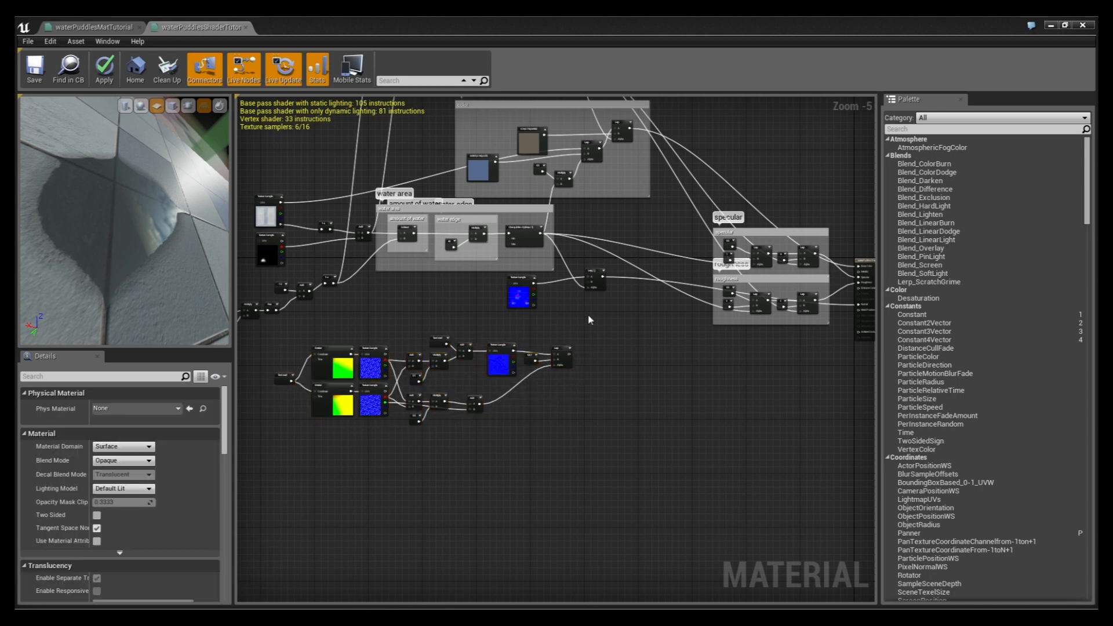
Step: Move the floor normal Lerp and its texture sample nearer the water nodes and connect the water Lerp to the floor Lerp's B
scroll(585, 309, "up", 3)
left_click_drag(517, 229, 577, 357)
left_click_drag(373, 242, 459, 282)
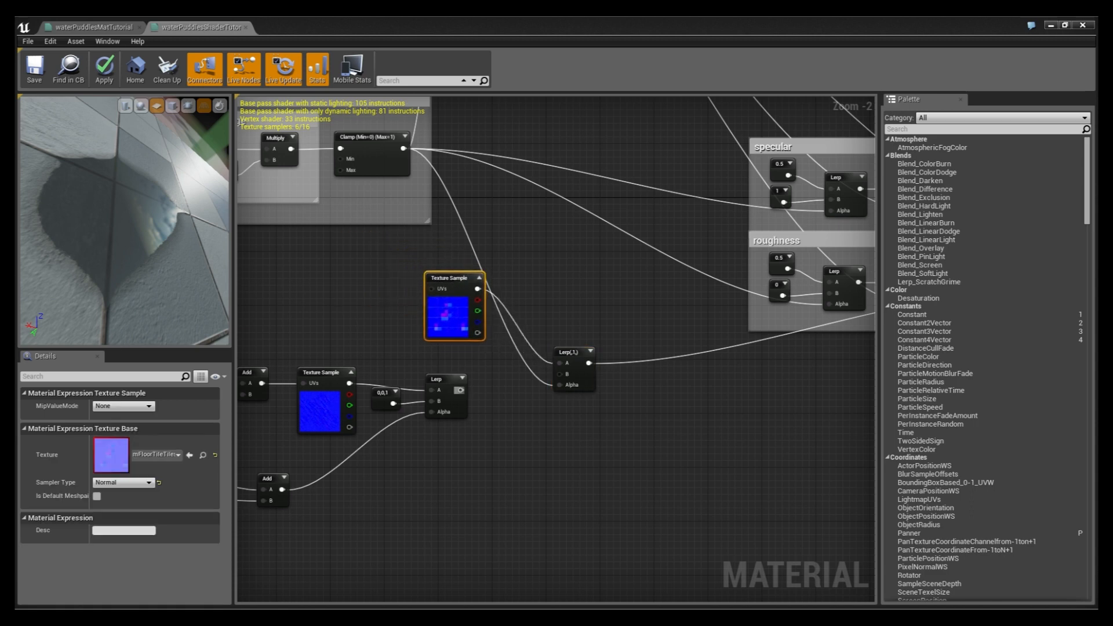
left_click_drag(460, 390, 566, 374)
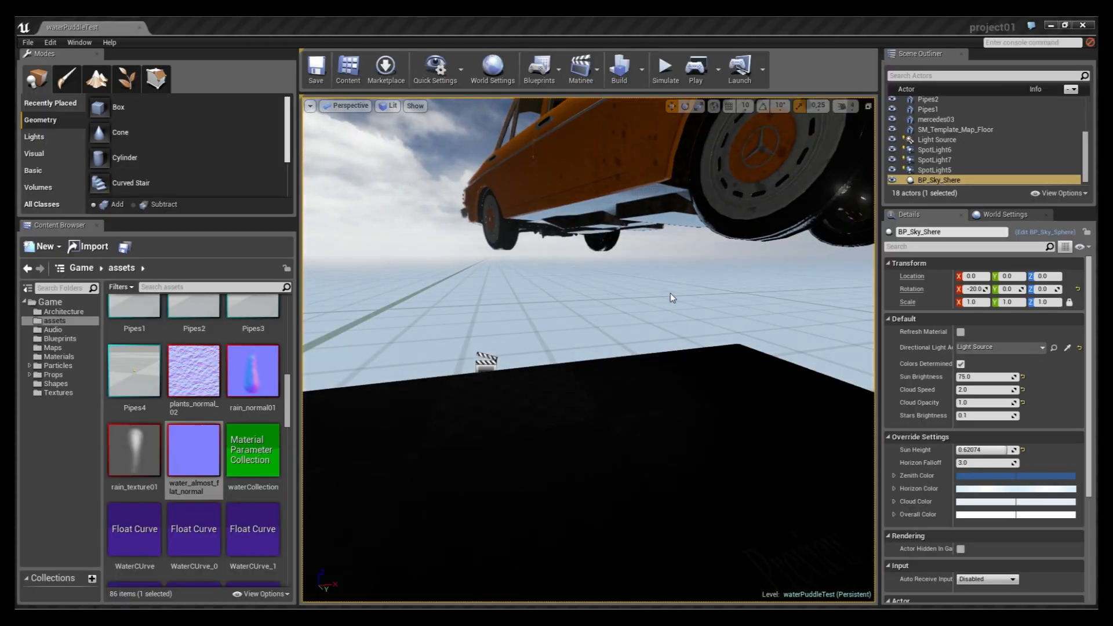
Step: Examine the water puddle on the floor beside the car in the level viewport
right_click_drag(670, 293, 670, 294)
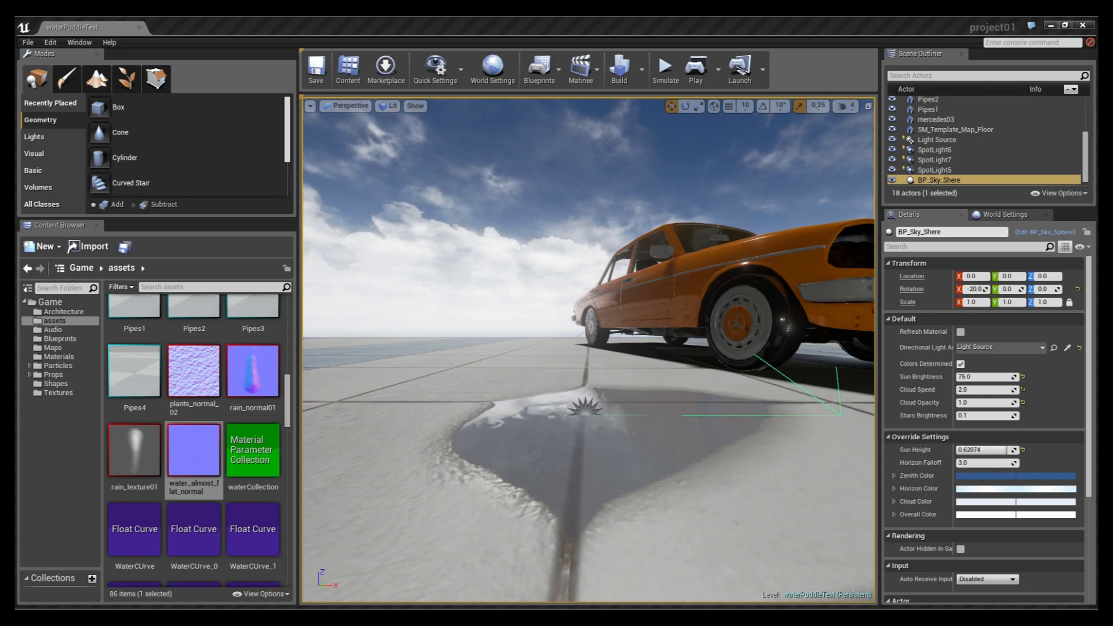
Step: In the puddle material, copy the tile texture and puddle mask samples and paste them below the water normal nodes
right_click_drag(670, 294, 669, 294)
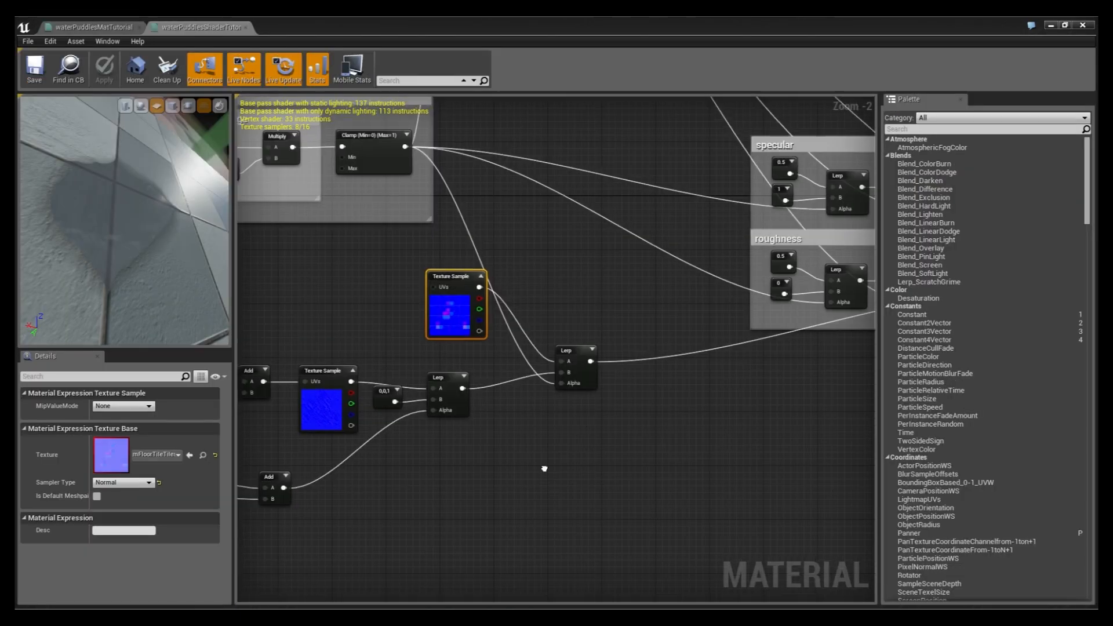
scroll(544, 468, "down", 1)
right_click_drag(544, 468, 608, 439)
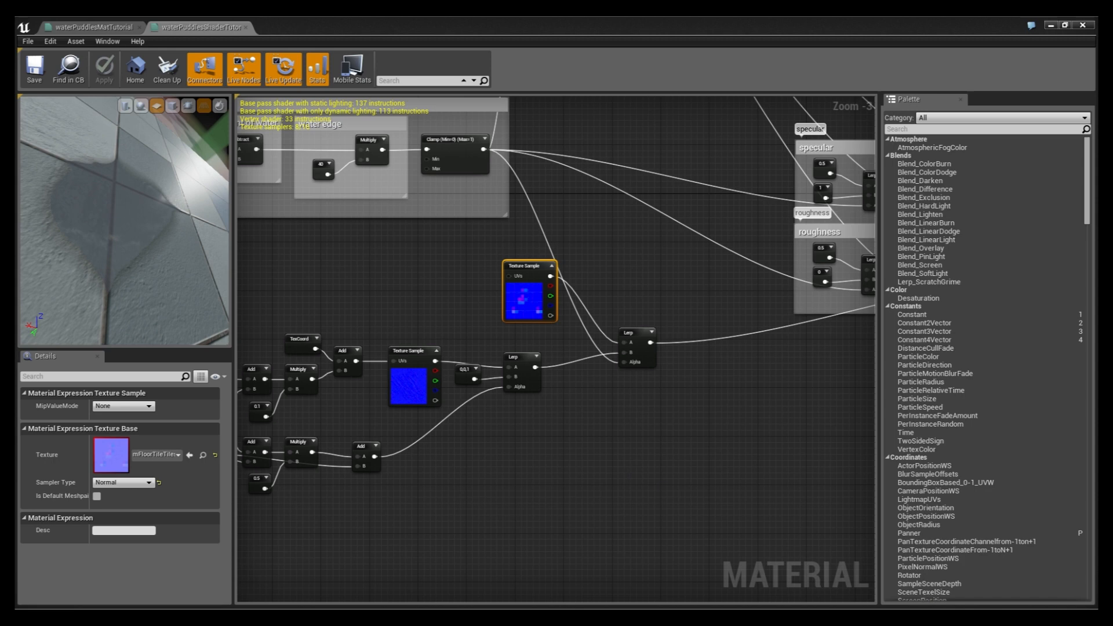
scroll(683, 442, "down", 2)
right_click_drag(683, 442, 637, 392)
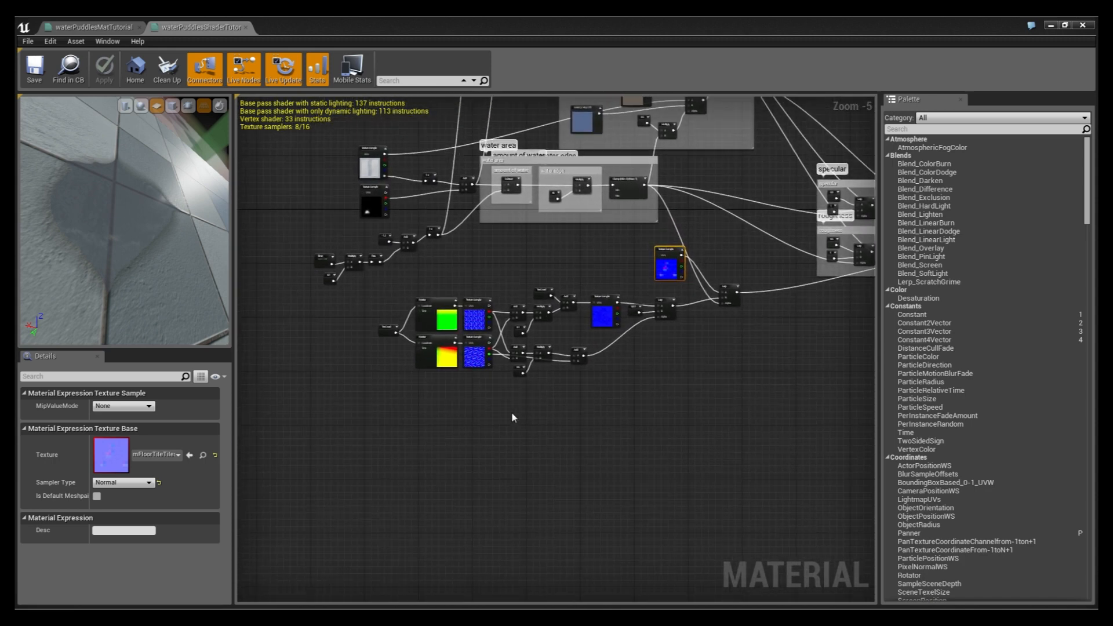
scroll(512, 415, "up", 1)
right_click_drag(480, 215, 590, 335)
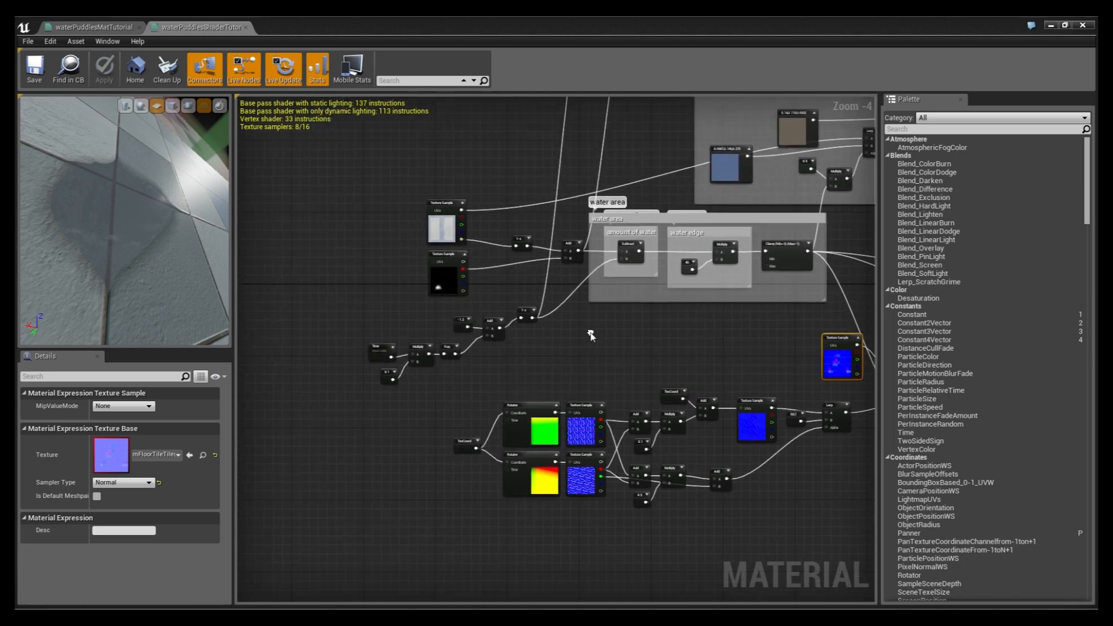
left_click_drag(386, 174, 479, 310)
scroll(446, 257, "up", 4)
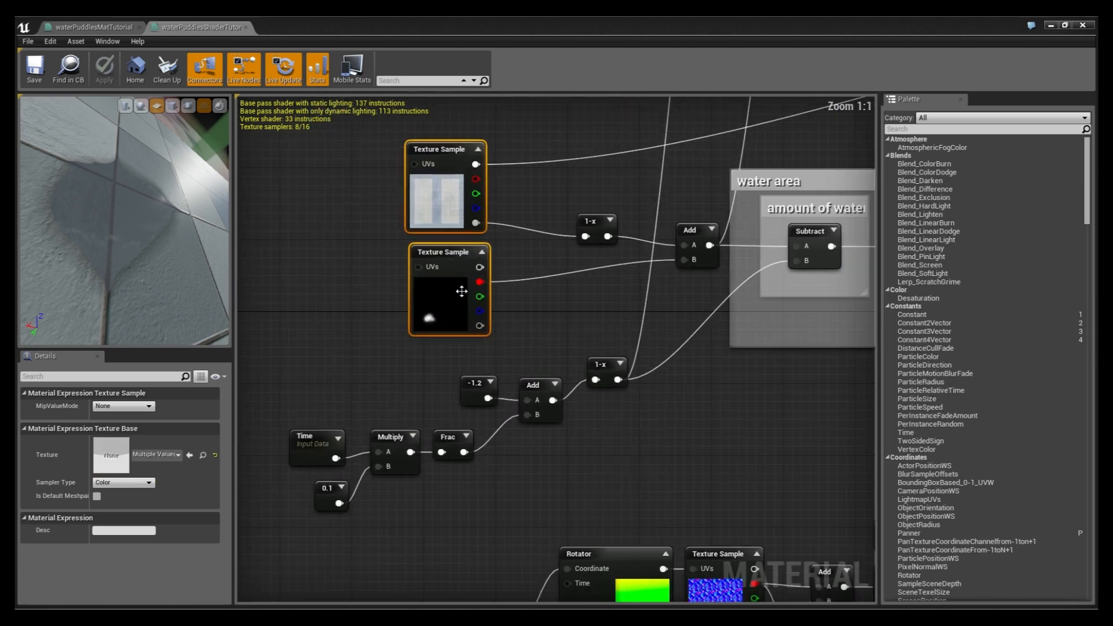
scroll(452, 548, "down", 4)
right_click_drag(452, 547, 427, 251)
key("ctrl+v")
right_click_drag(424, 477, 415, 379)
left_click_drag(424, 359, 419, 379)
right_click_drag(473, 385, 457, 430)
left_click(501, 463)
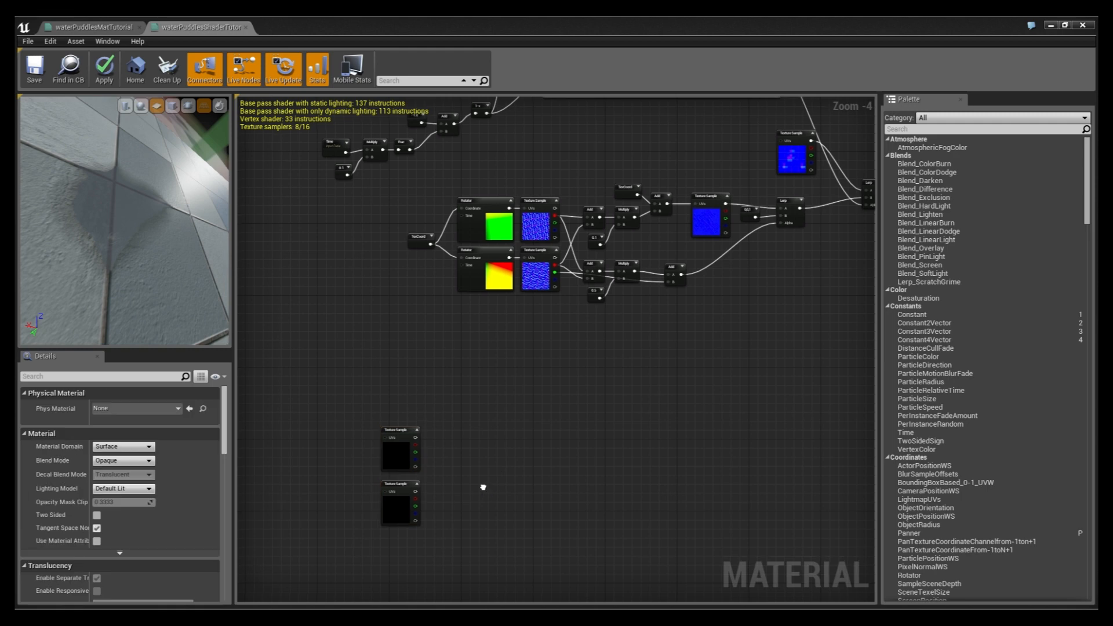
Step: Add a 1-x node beside the copied tile texture sample and feed it from that sample's alpha
scroll(503, 425, "up", 4)
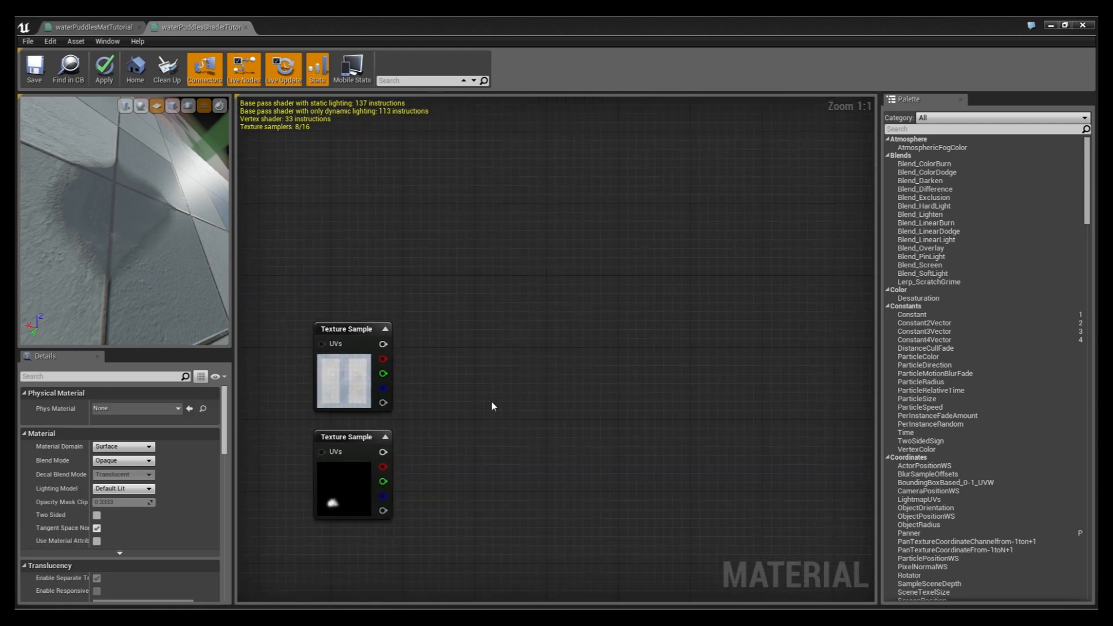
left_click(492, 405)
left_click_drag(483, 417, 383, 402)
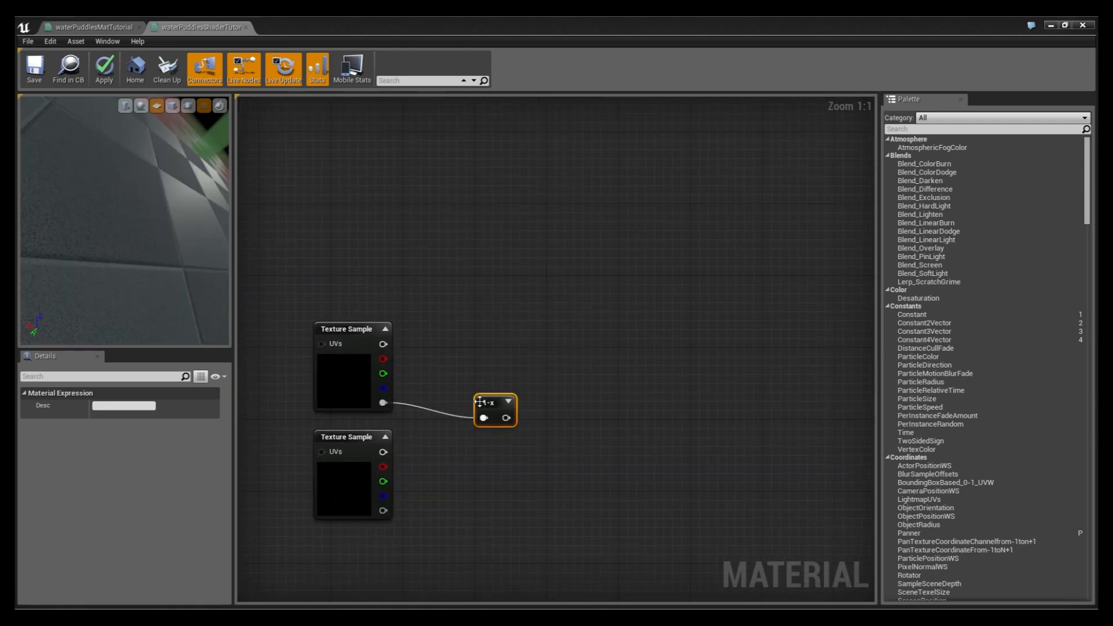
left_click_drag(479, 401, 434, 400)
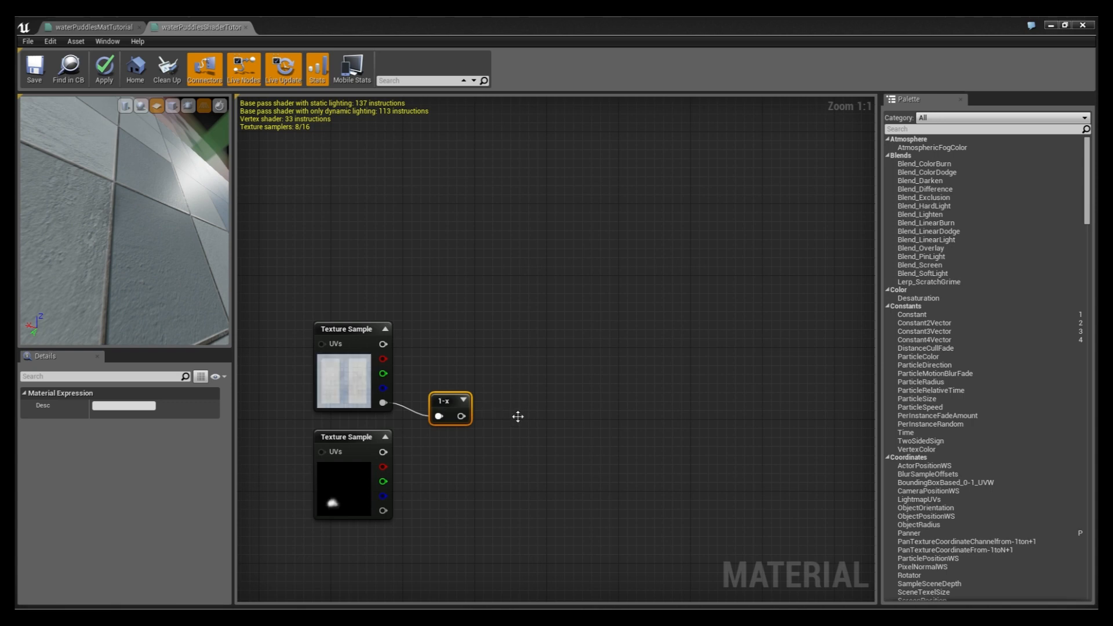
Step: Add a Multiply node with a new 0.7 constant into A and the 1-x result into B
left_click(508, 409)
left_click_drag(459, 420, 552, 390)
left_click(468, 344)
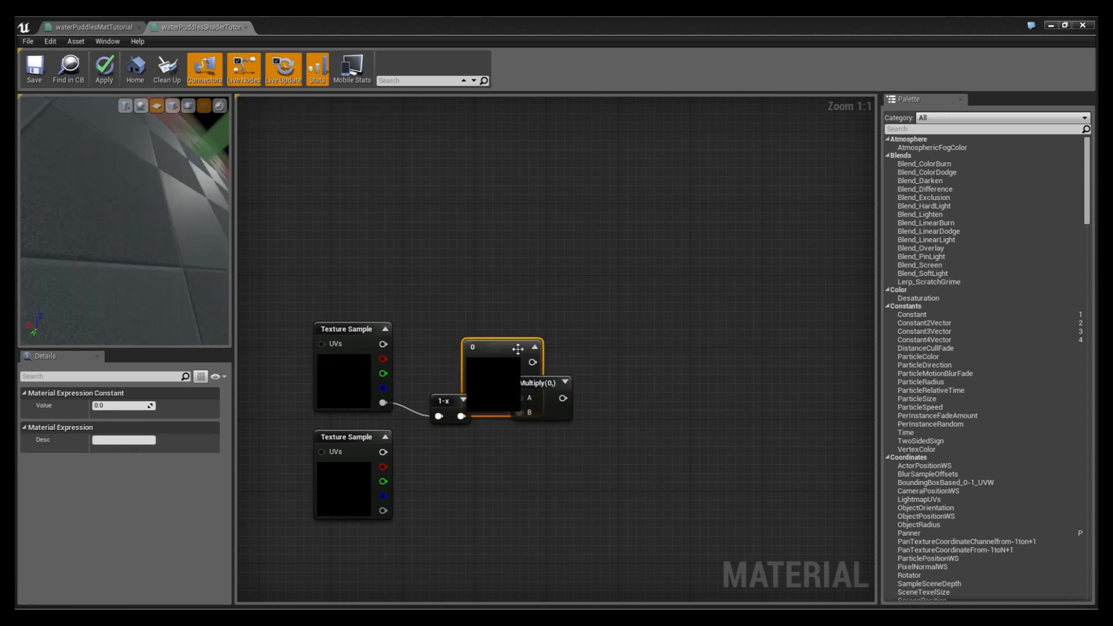
left_click(538, 347)
mouse_move(481, 346)
left_mouse_down()
mouse_move(436, 346)
mouse_move(459, 346)
left_mouse_up()
left_click(131, 406)
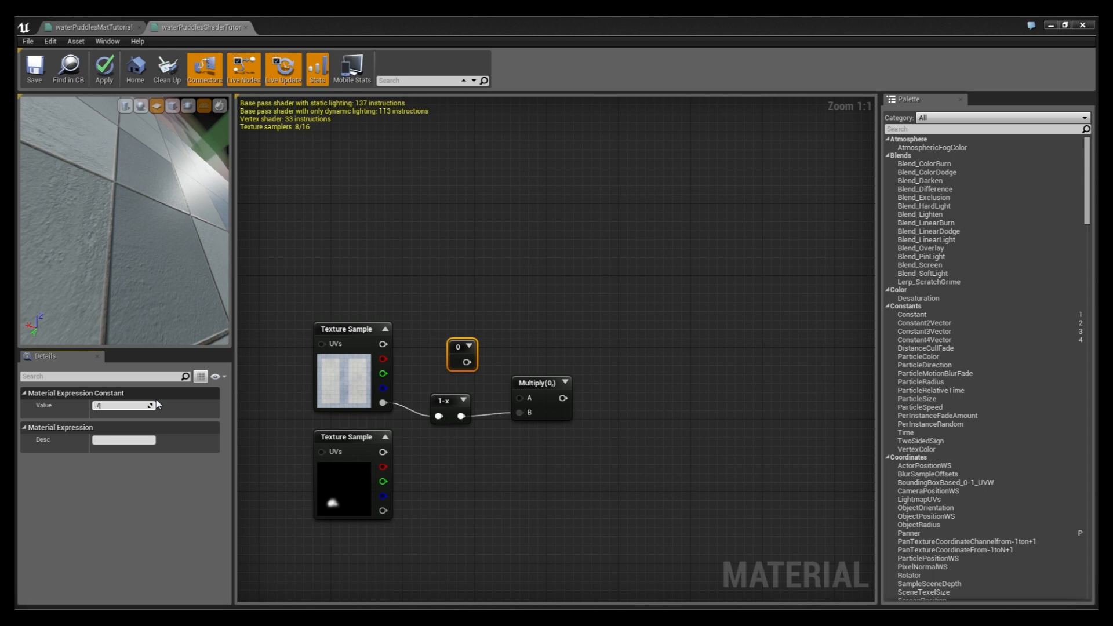
type("0.7")
key("Return")
left_click_drag(472, 361, 519, 397)
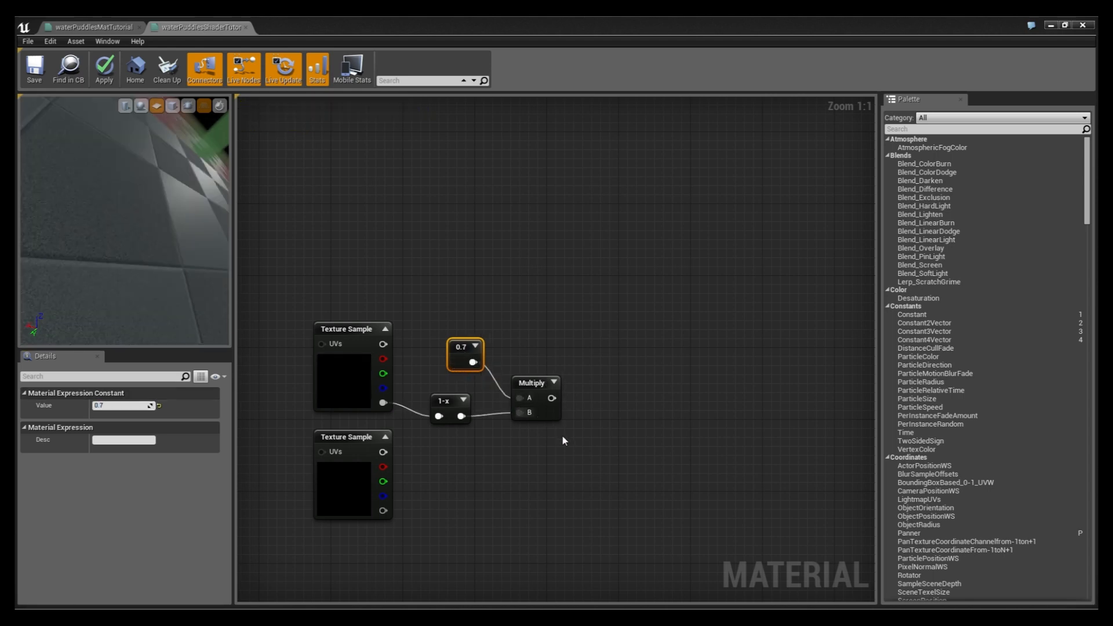
Step: Add an Add node with the Multiply result into A and the copied mask sample's red channel into B
left_click(599, 429)
left_click_drag(609, 453, 552, 398)
left_click_drag(608, 467, 383, 466)
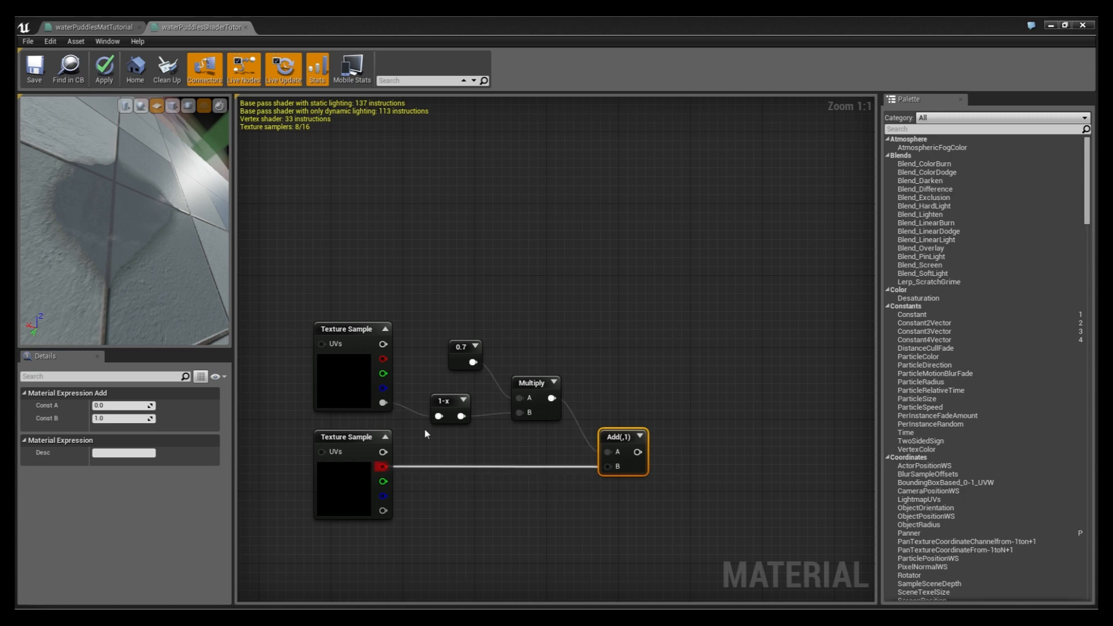
left_click_drag(469, 348, 451, 348)
left_click(512, 351)
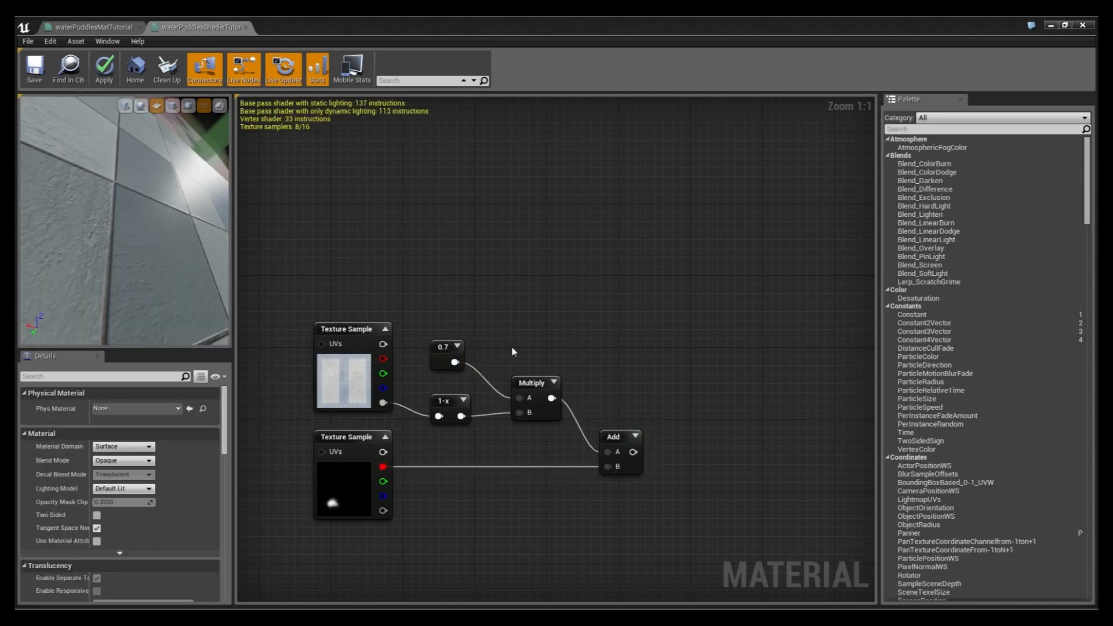
left_click(431, 348)
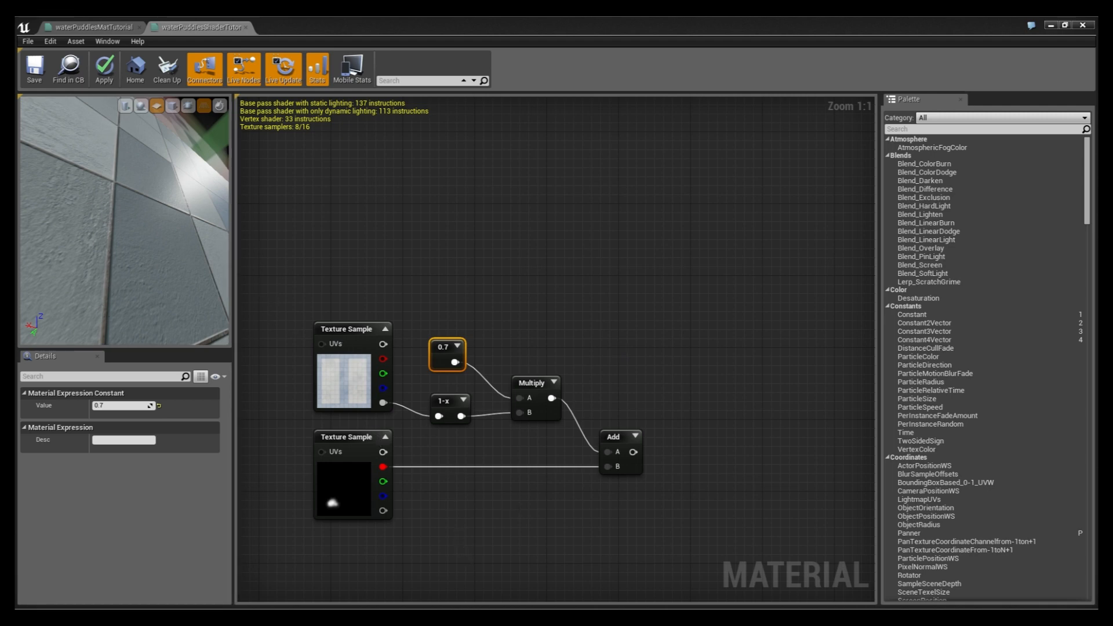
right_click_drag(505, 391, 485, 363)
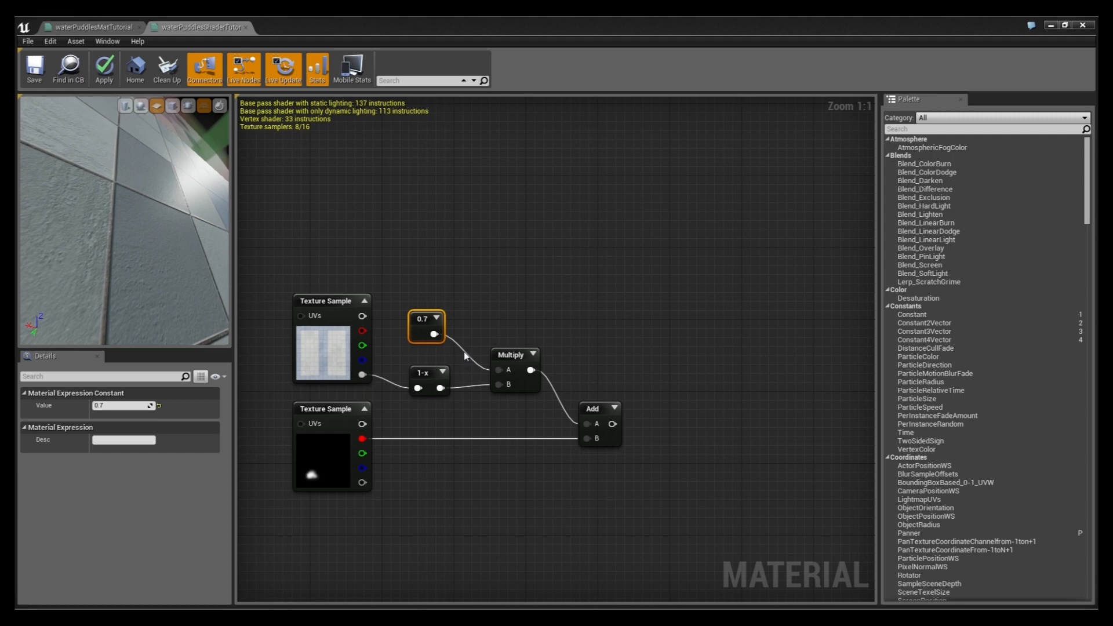
left_click(101, 405)
left_click(568, 521)
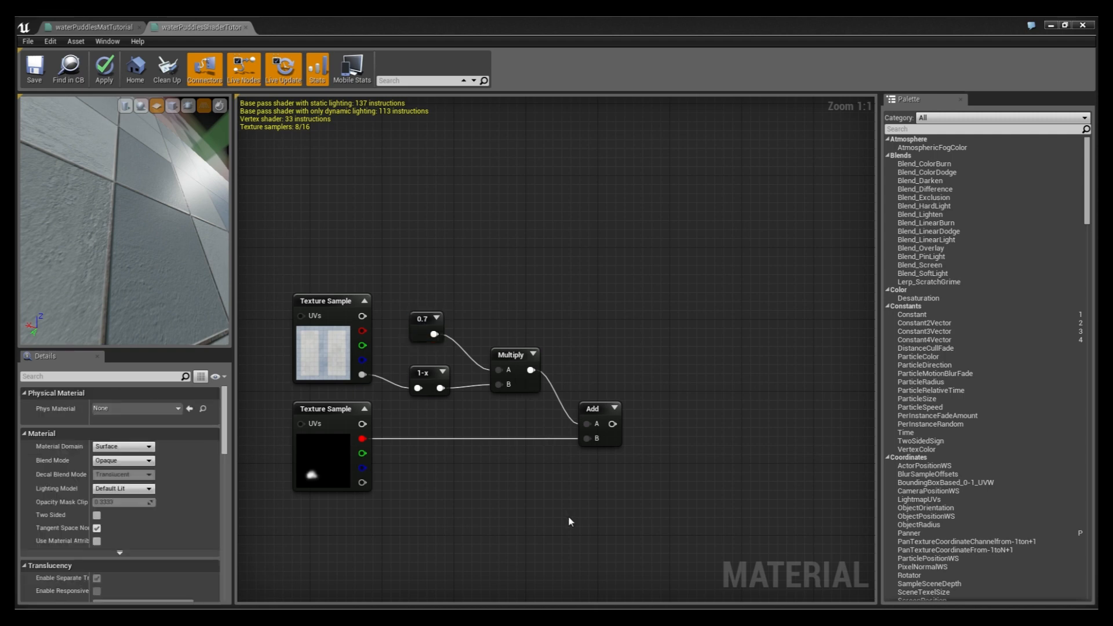
Step: Place a Time node below the copied texture samples with a Multiply node beside it
right_click_drag(578, 499, 664, 310)
scroll(573, 450, "down", 2)
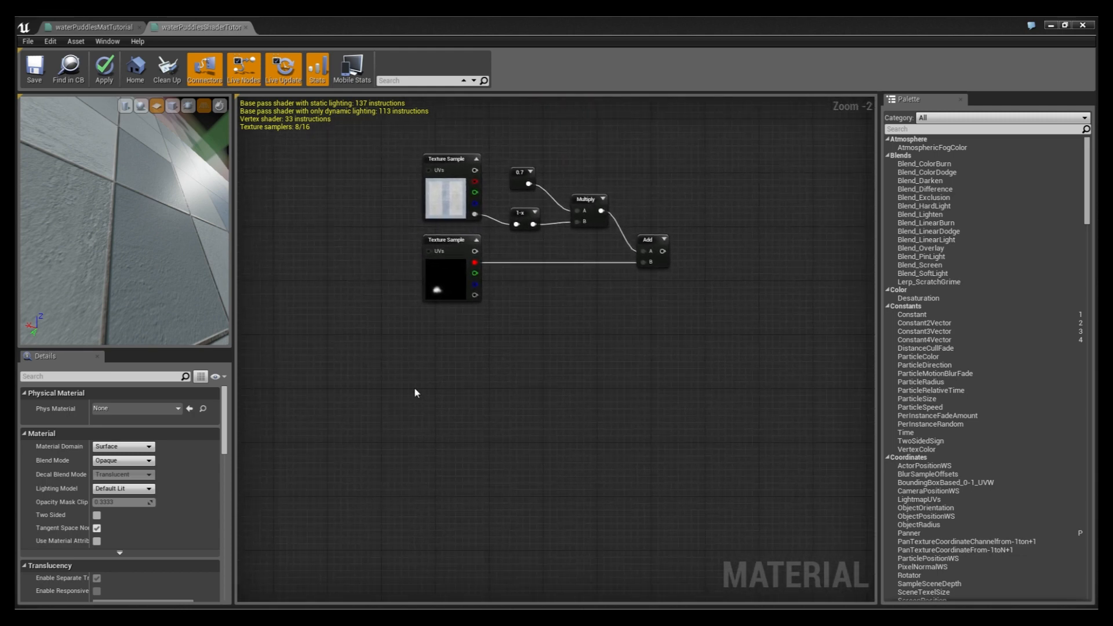
key("Return")
left_click_drag(434, 389, 334, 396)
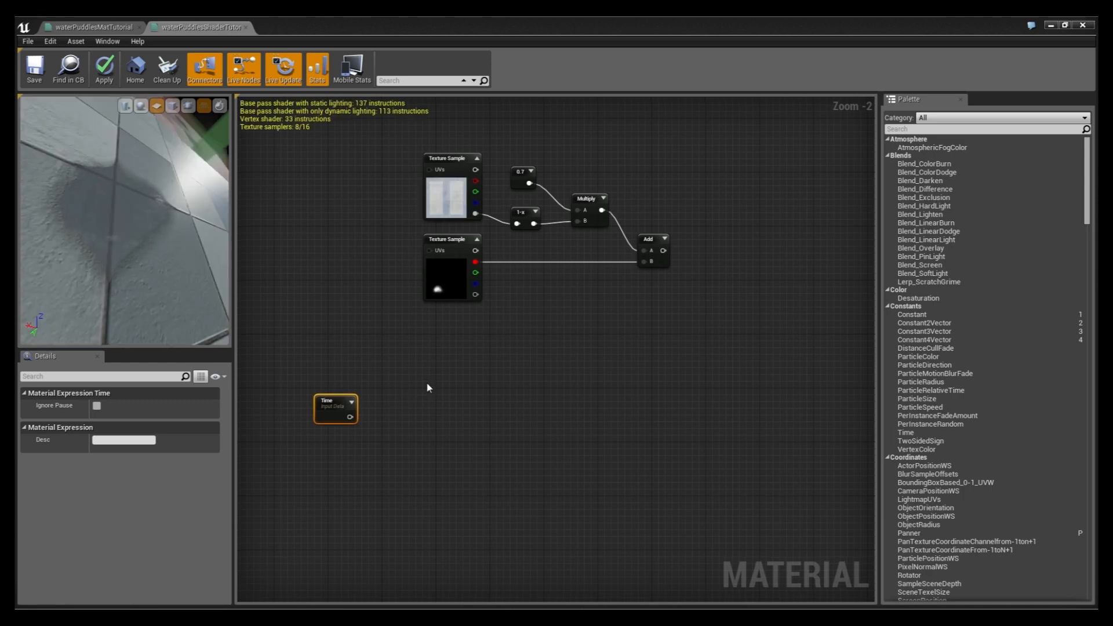
key("m")
left_click(427, 384)
left_click_drag(441, 387, 410, 402)
Step: Create a 0.4 constant and connect Time to the new Multiply's A and the constant to its B
key("1")
left_click(360, 433)
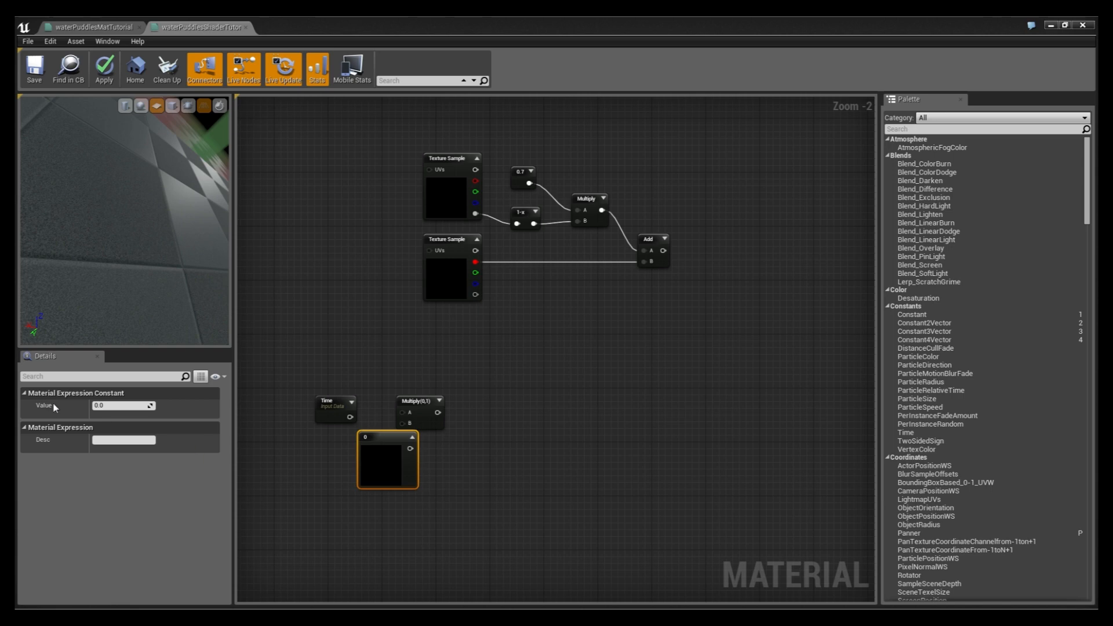
left_click(104, 405)
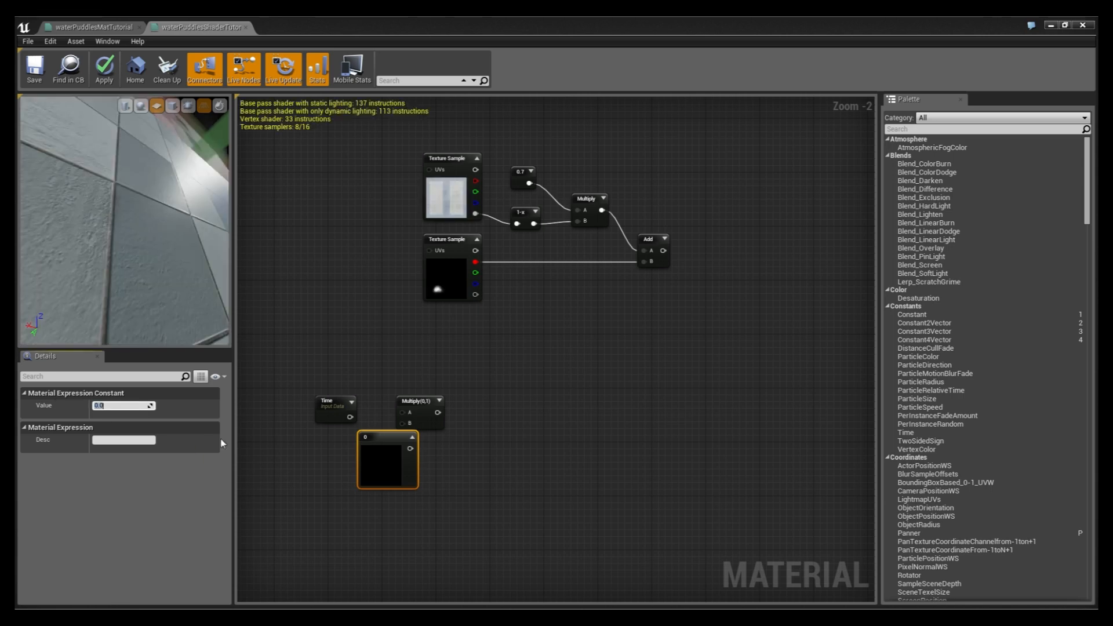
key("Return")
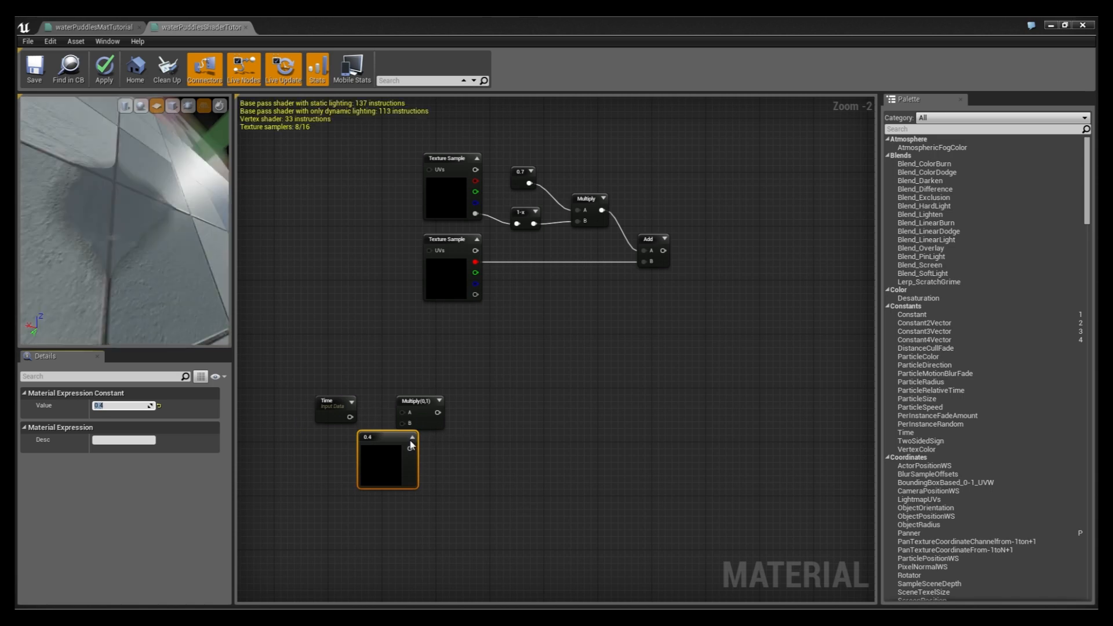
left_click(412, 437)
left_click_drag(371, 444, 423, 411)
left_click(343, 406)
left_click(468, 411)
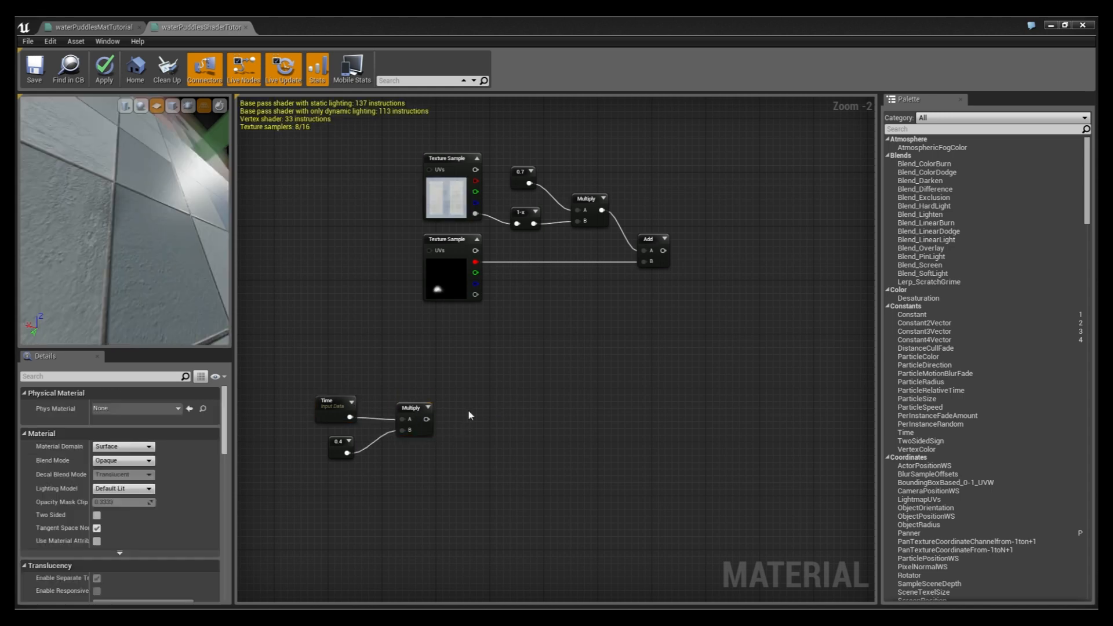
Step: Add a Frac node after the Time Multiply and feed it the Multiply result
right_click(483, 411)
type("frac")
key("Return")
mouse_move(488, 413)
left_mouse_down()
mouse_move(461, 405)
mouse_move(459, 421)
mouse_move(474, 408)
left_mouse_up()
left_click(522, 410)
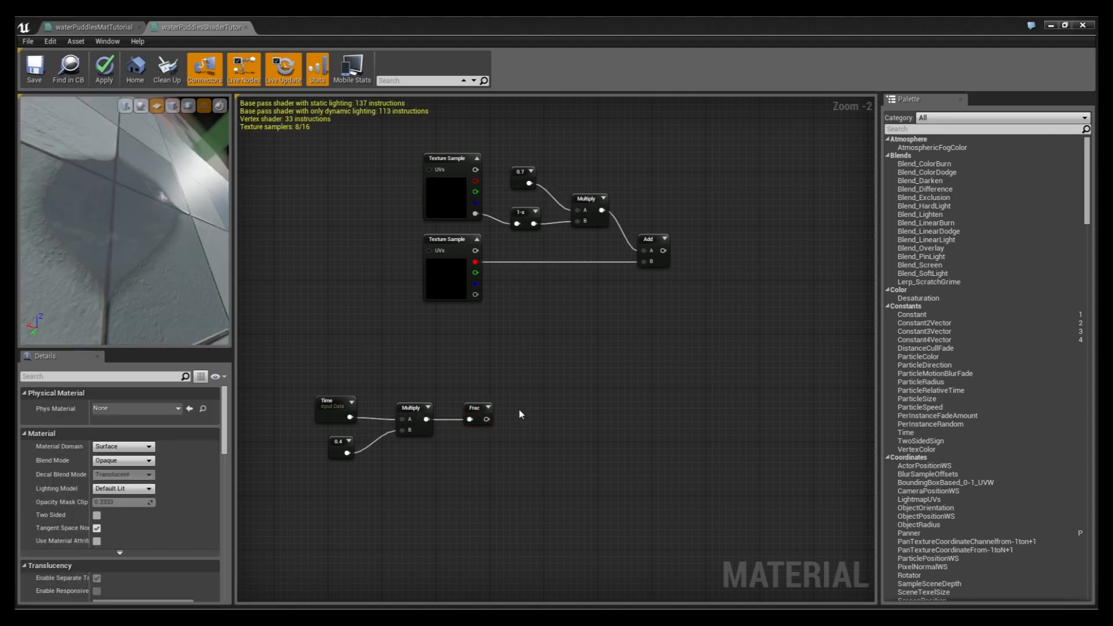
Step: Add an Add node after Frac, with the Frac output into A and a new 0.5 constant into B
right_click_drag(522, 410, 485, 415)
key("a")
left_click(509, 405)
left_click_drag(506, 419, 450, 421)
left_click(452, 442)
left_click(122, 405)
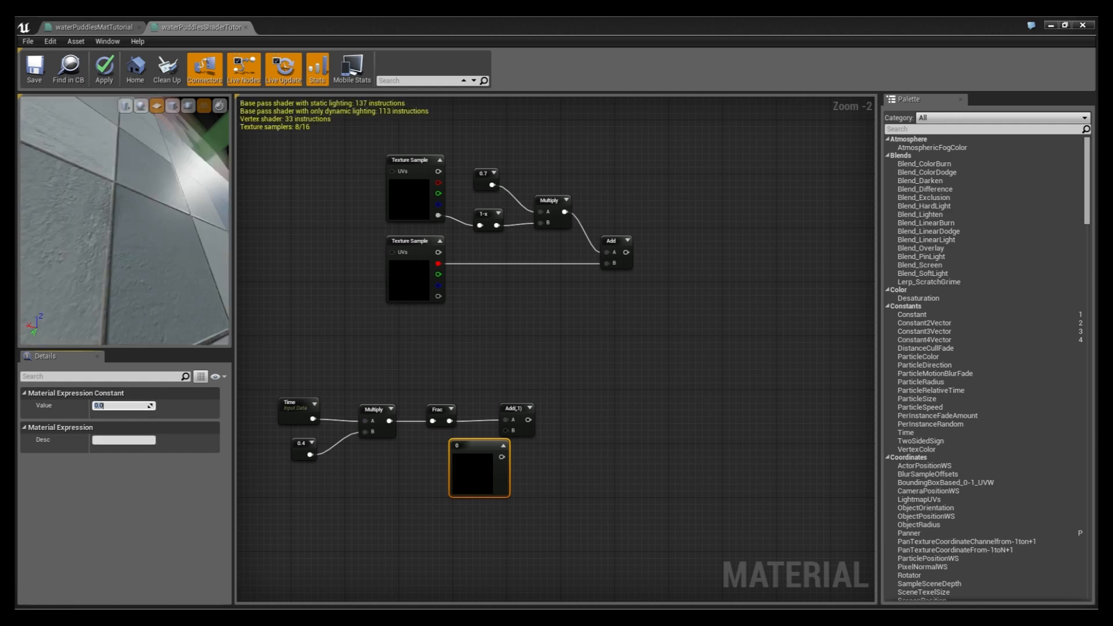
type(".5")
key("Return")
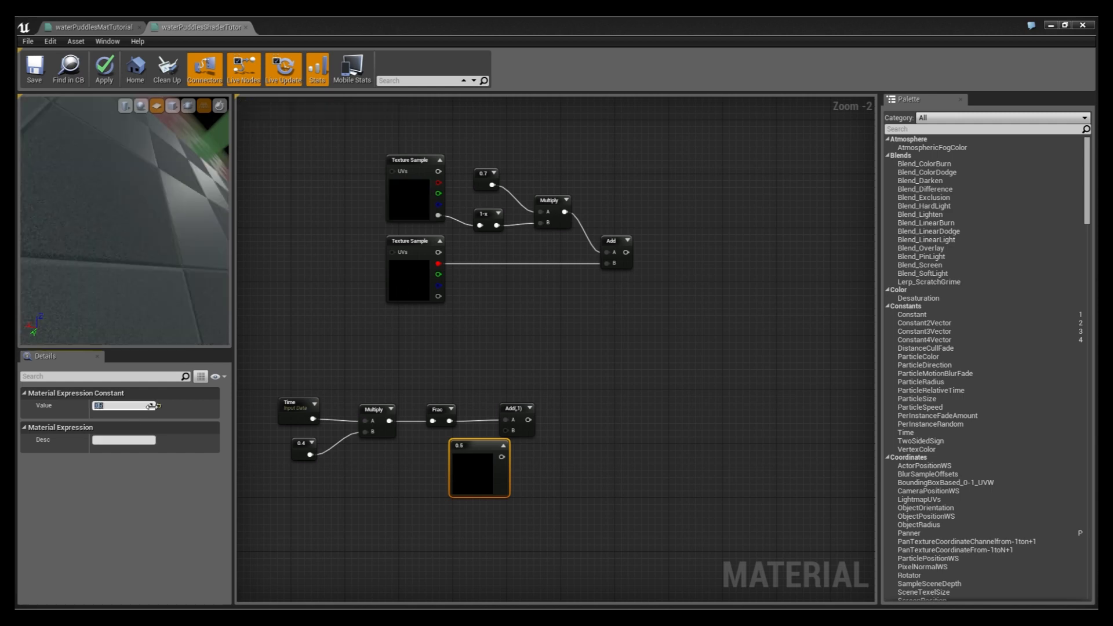
left_click(500, 444)
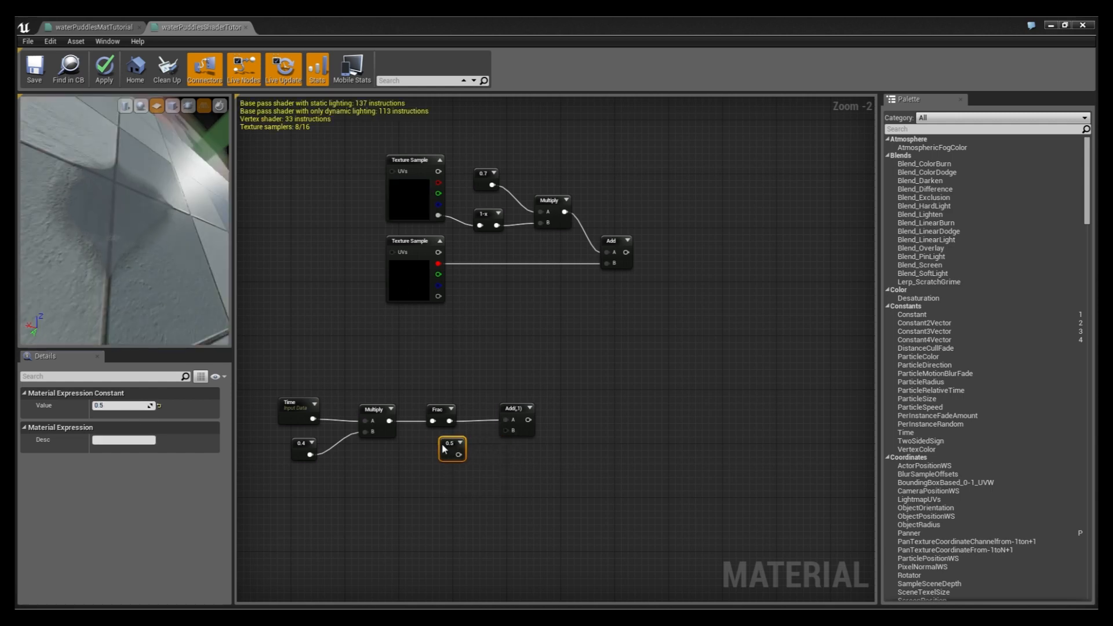
left_click_drag(449, 453, 506, 430)
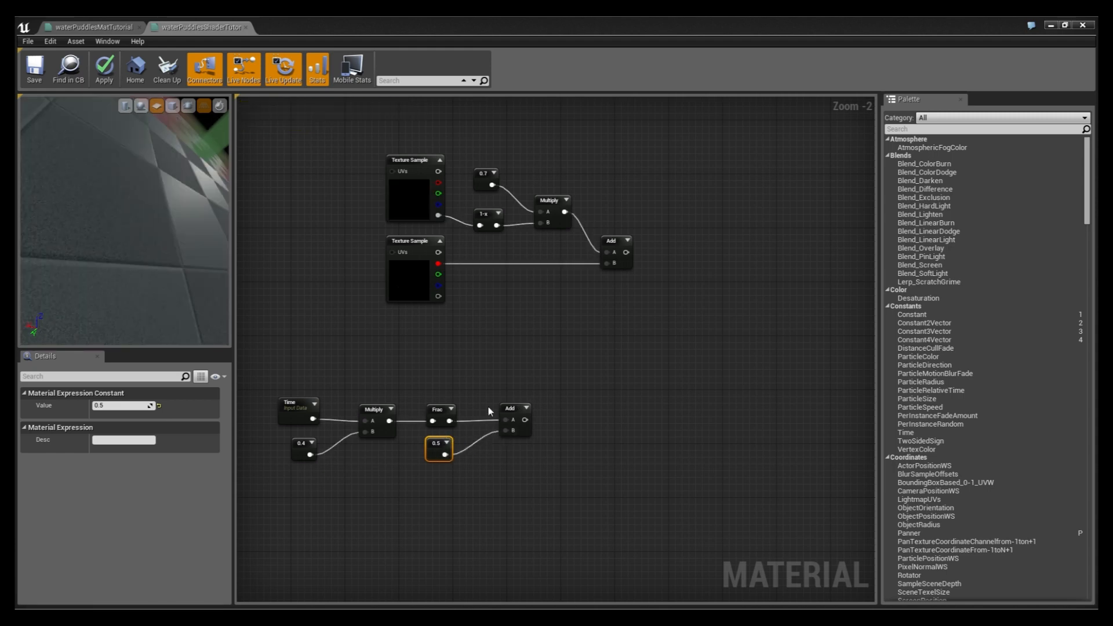
left_click(488, 405)
Step: Add a 1-x node above the Frac chain and connect the Frac output to its input
scroll(471, 414, "up", 1)
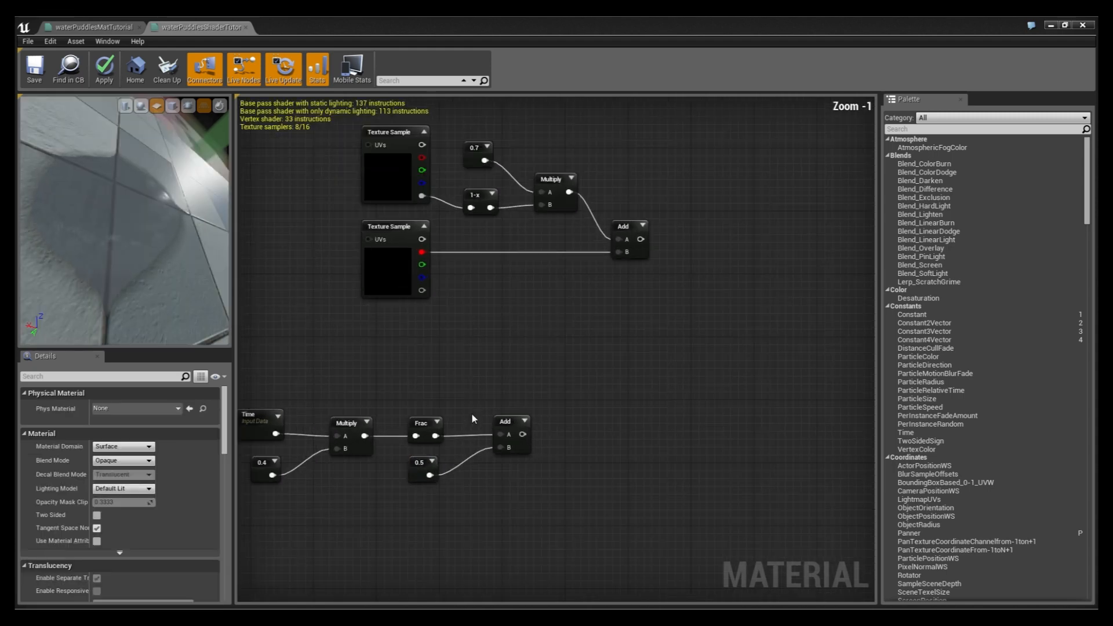
left_click(464, 361)
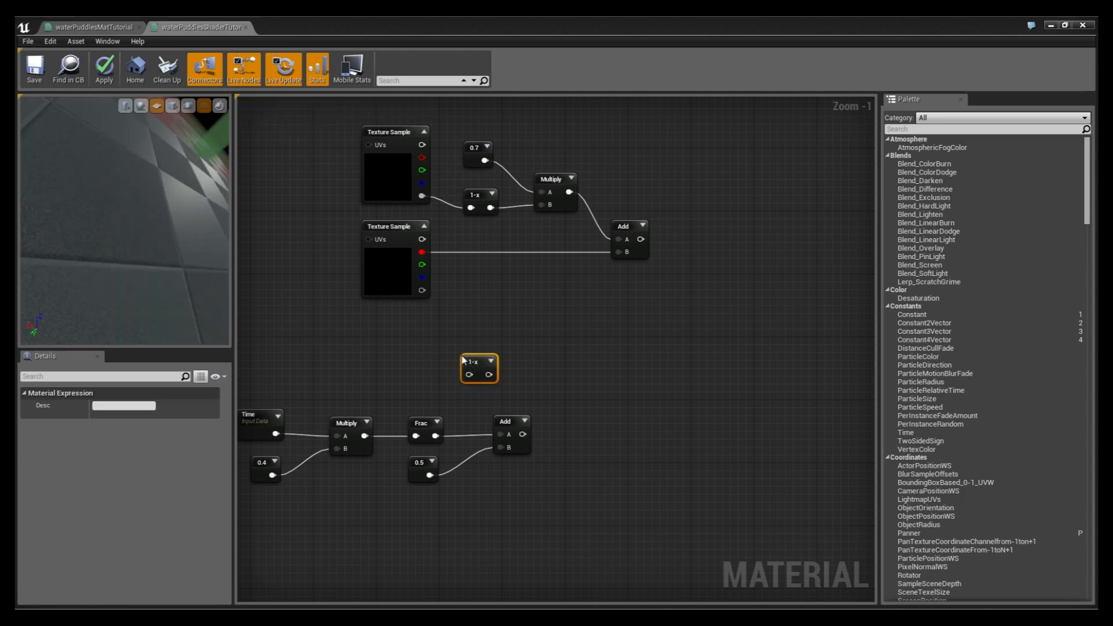
left_click_drag(435, 436, 470, 375)
right_click_drag(558, 432, 527, 401)
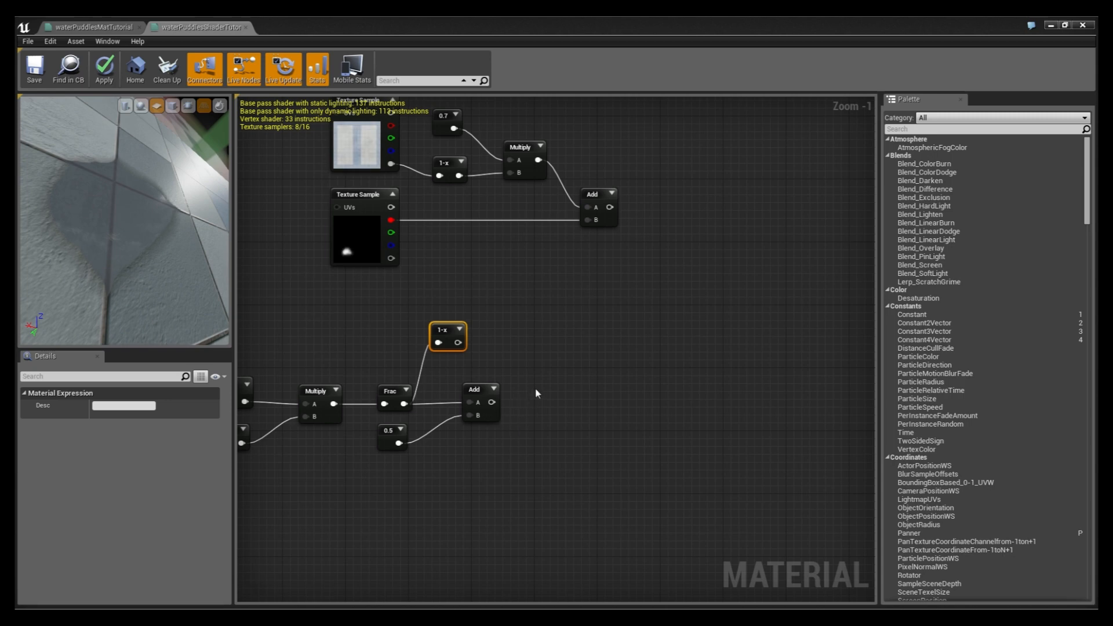
Step: Place another unconnected Add node beyond the Add that uses the 0.5 constant
key("a")
left_click(572, 398)
left_click_drag(596, 406, 581, 394)
left_click(546, 357)
scroll(546, 357, "down", 2)
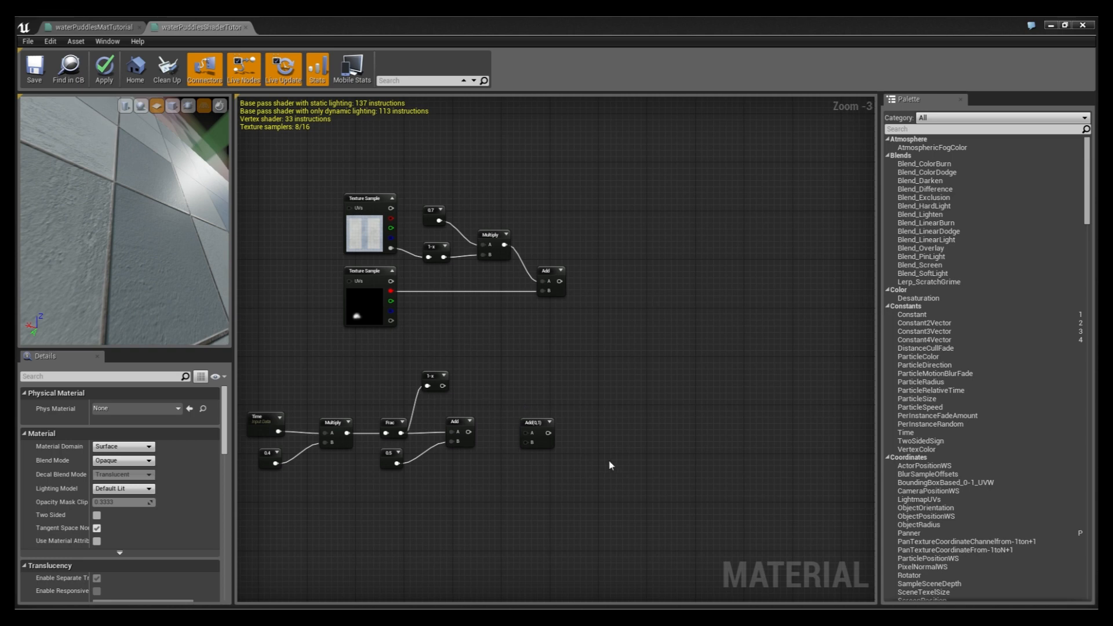
right_click_drag(544, 490, 534, 465)
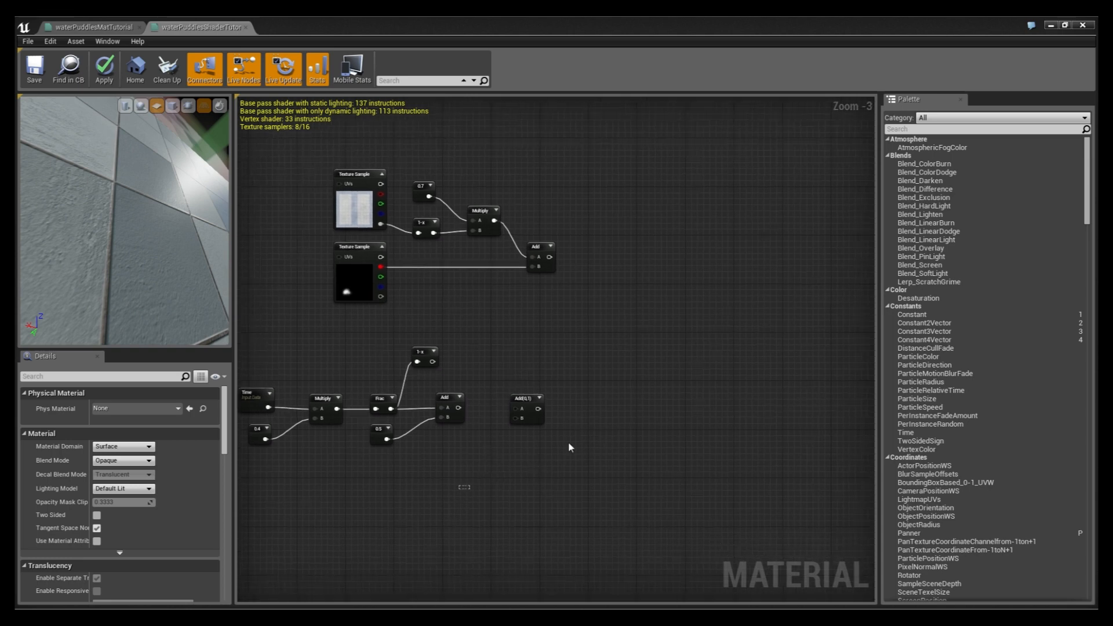
left_click_drag(453, 482, 829, 331)
right_click_drag(477, 402, 793, 410)
left_click_drag(751, 442, 513, 341)
left_click(533, 458)
left_click_drag(789, 539, 407, 457)
right_click_drag(551, 527, 510, 416)
left_click_drag(696, 539, 418, 431)
right_click_drag(454, 454, 536, 558)
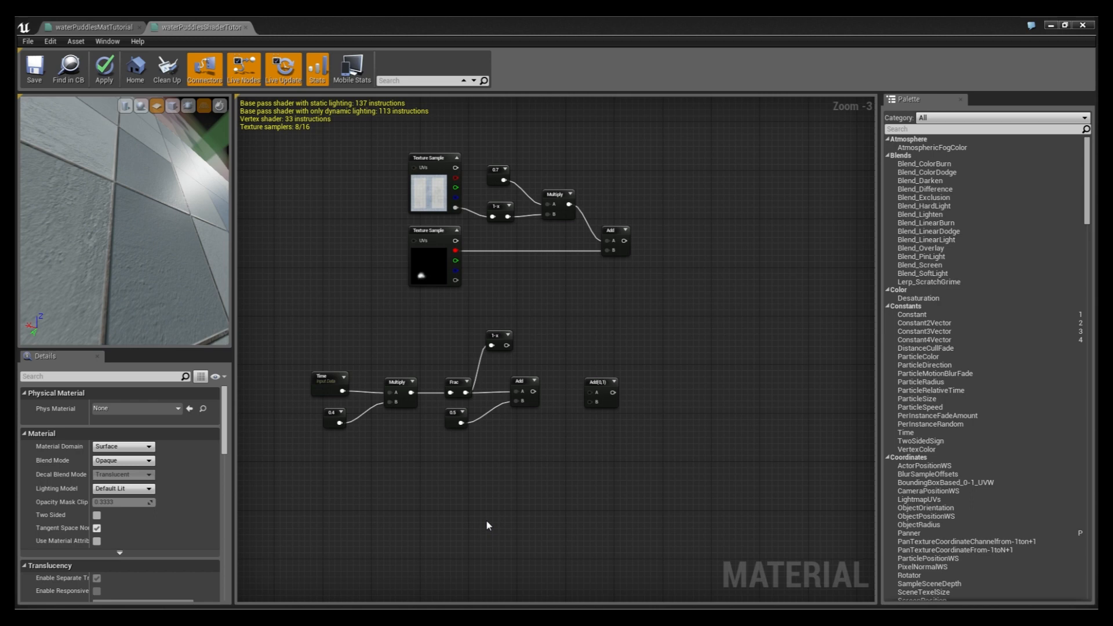
scroll(521, 498, "up", 3)
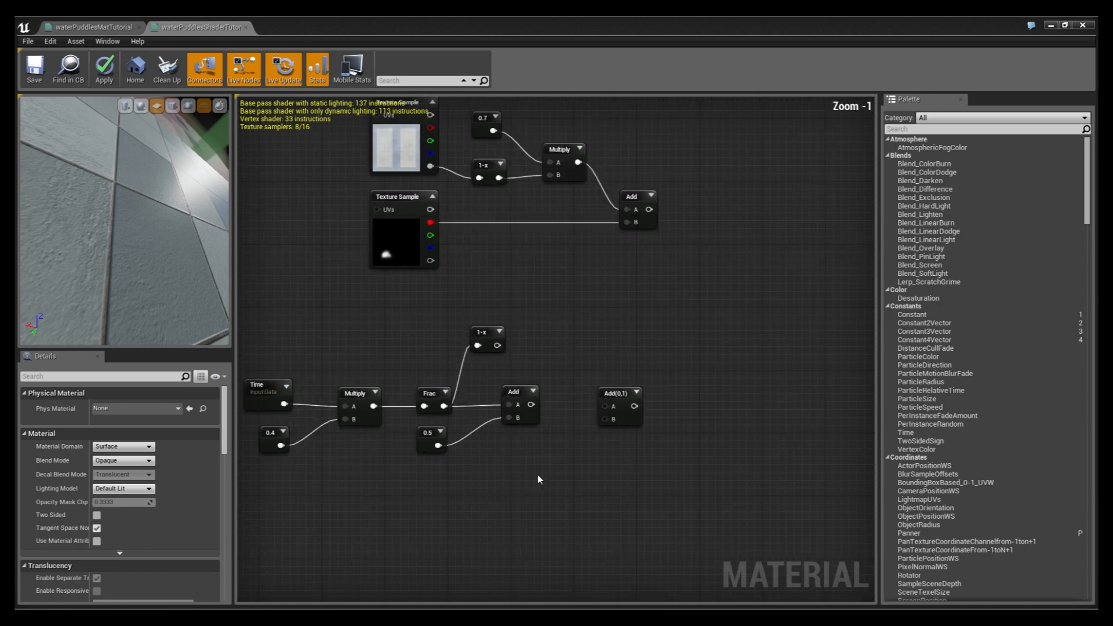
Step: Feed the first Add into input A of the unconnected Add, and a new -1.3 constant into its B input
right_click_drag(600, 425, 549, 426)
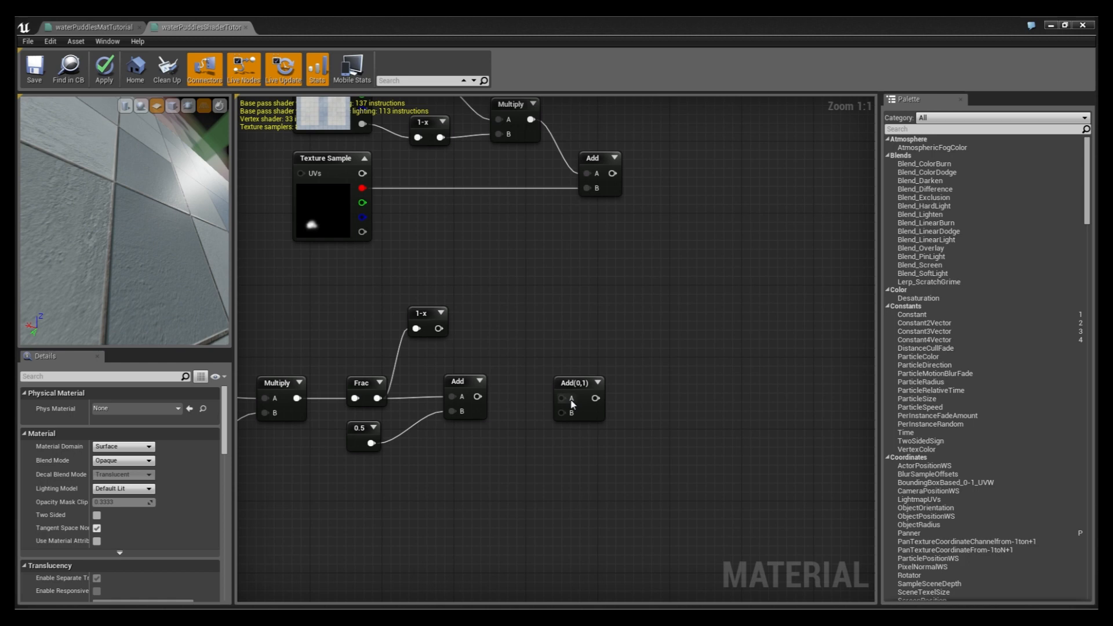
left_click_drag(464, 400, 565, 399)
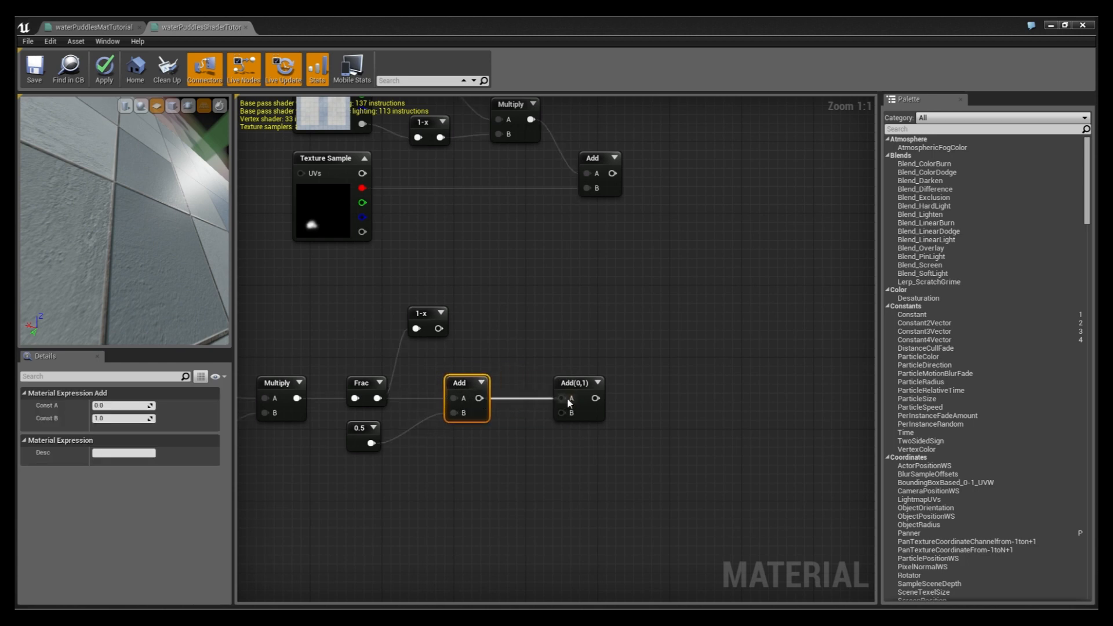
key("1")
left_click(521, 434)
left_click(119, 406)
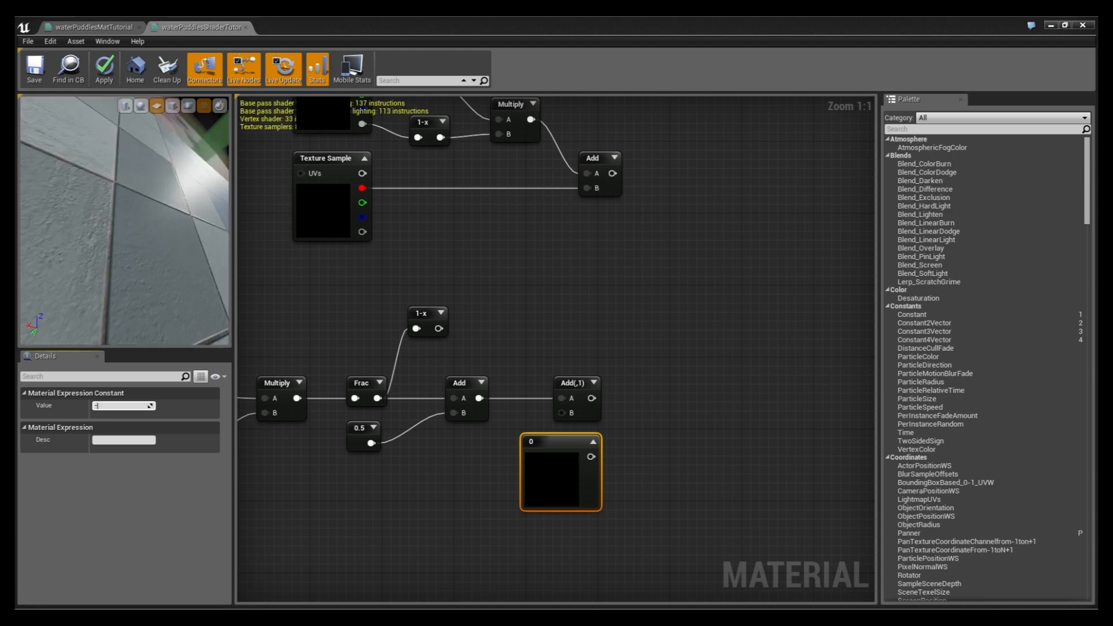
type("-1.3")
key("Return")
left_click(593, 442)
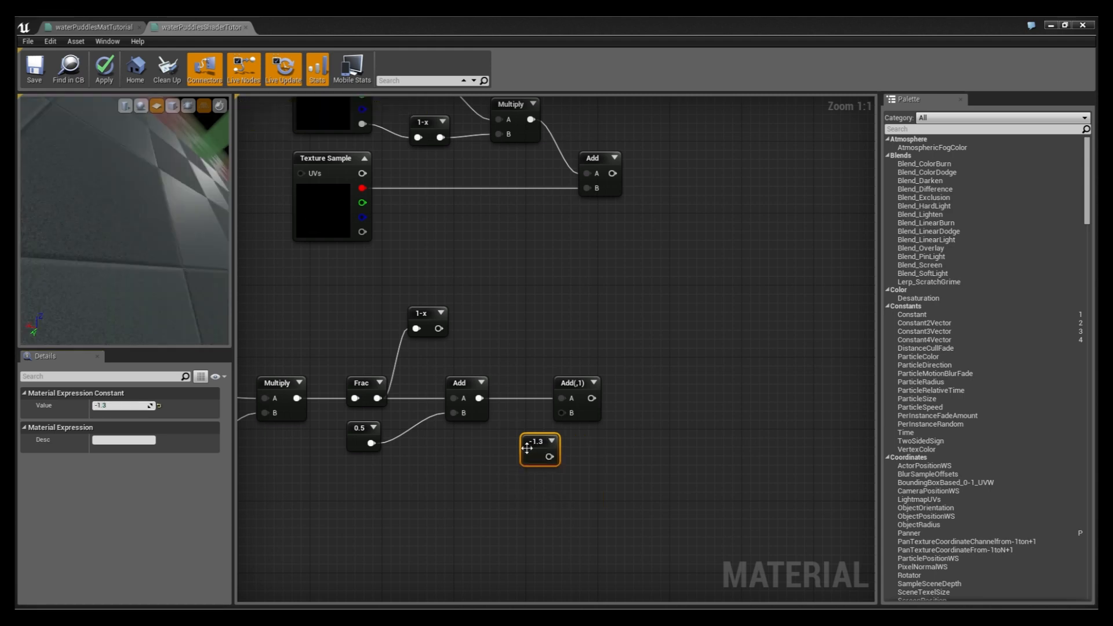
left_click_drag(548, 456, 519, 430)
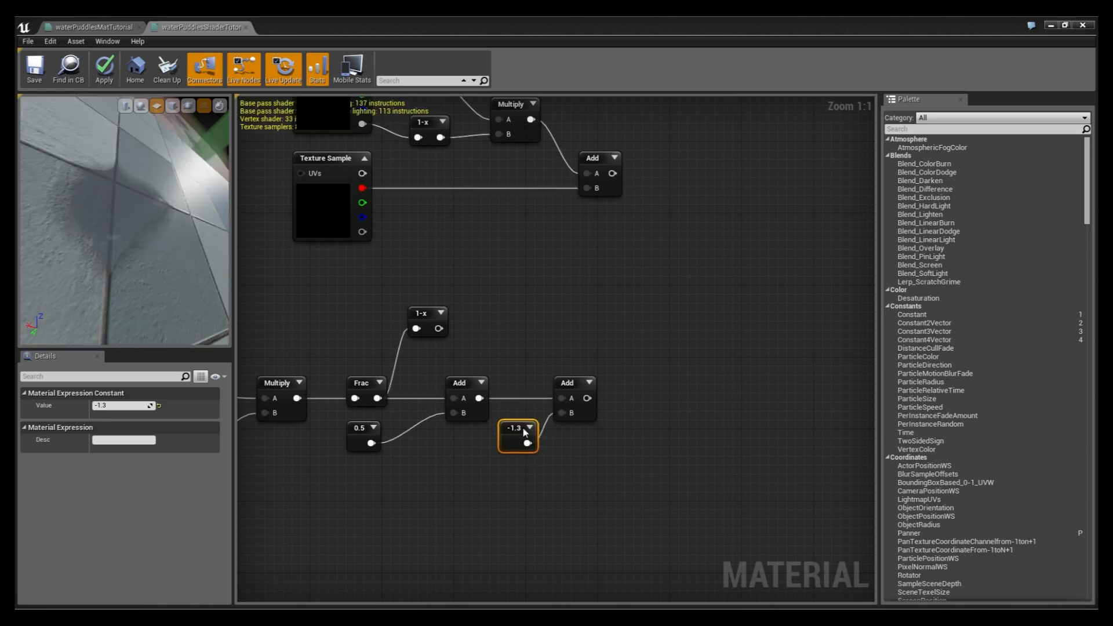
left_click(626, 435)
Step: Add a Subtract node with the upper texture Add output in A and the lower Add chain's result in B
right_click_drag(654, 369, 573, 368)
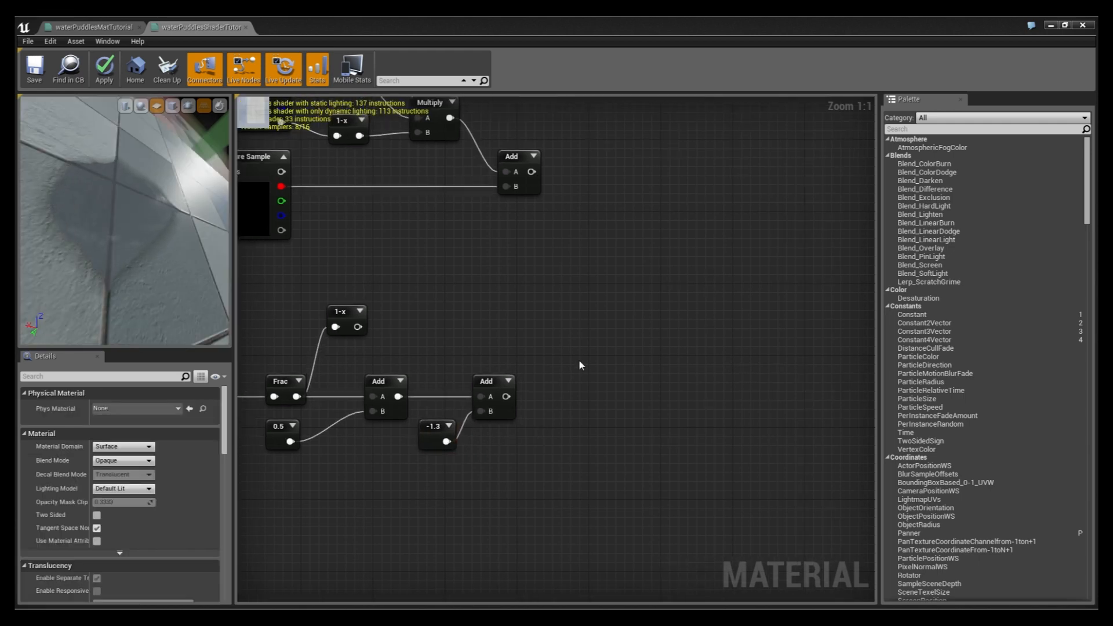
left_click(579, 359)
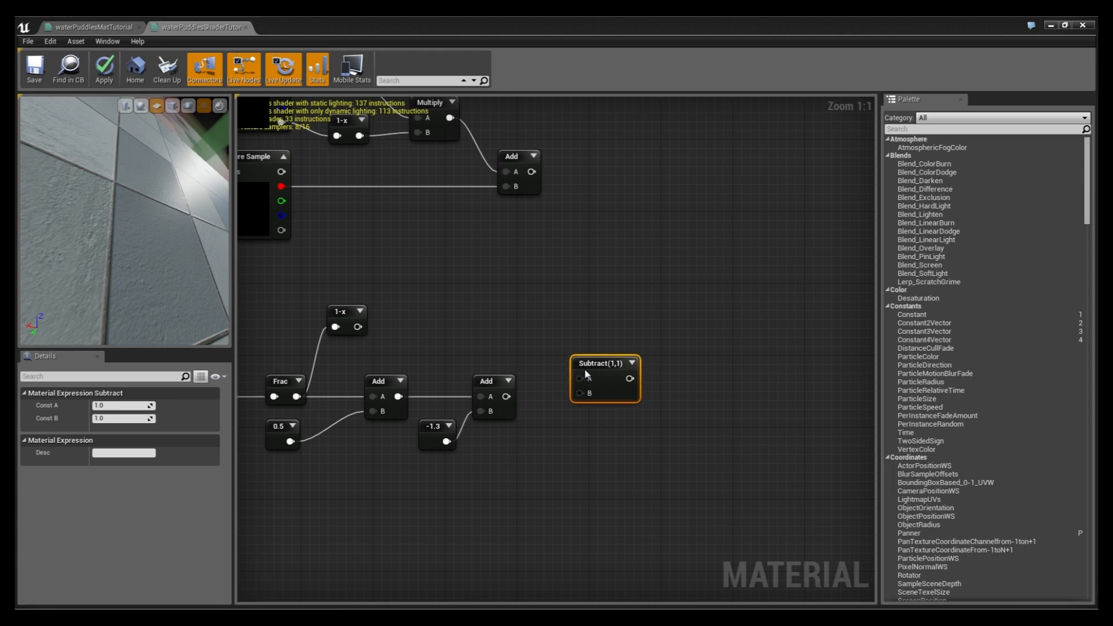
left_click_drag(506, 397, 579, 393)
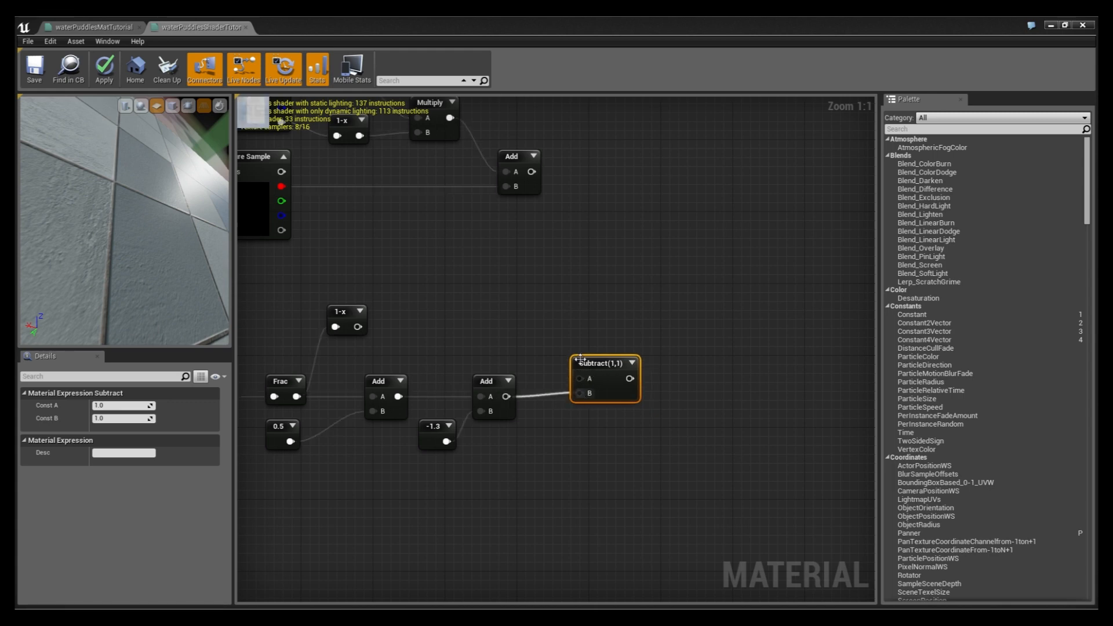
right_click_drag(545, 234, 502, 273)
left_click_drag(486, 216, 630, 405)
left_click(548, 422)
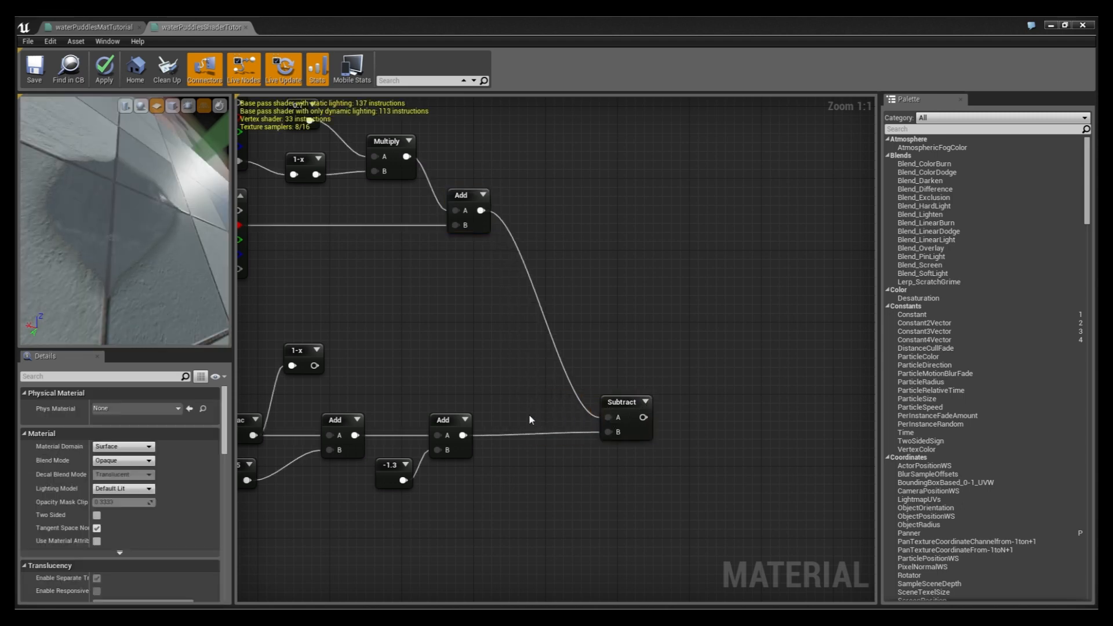
Step: Insert a 1-x node between the lower Add chain and the Subtract node's B input
left_click(529, 419)
left_click_drag(463, 435, 609, 432)
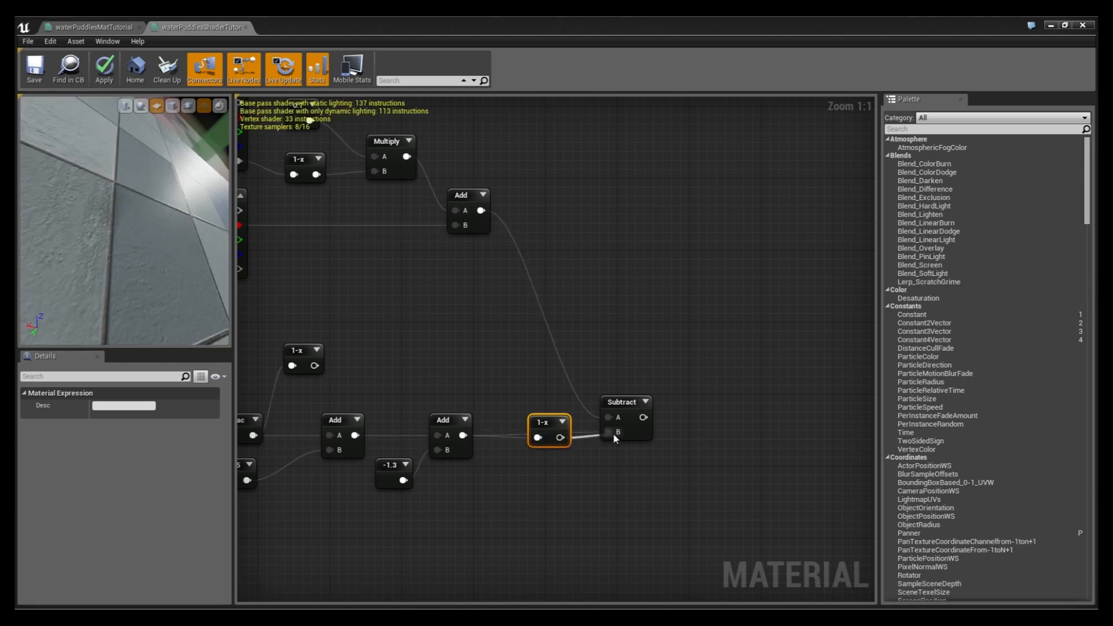
right_click_drag(593, 482, 534, 469)
left_click_drag(490, 412, 471, 410)
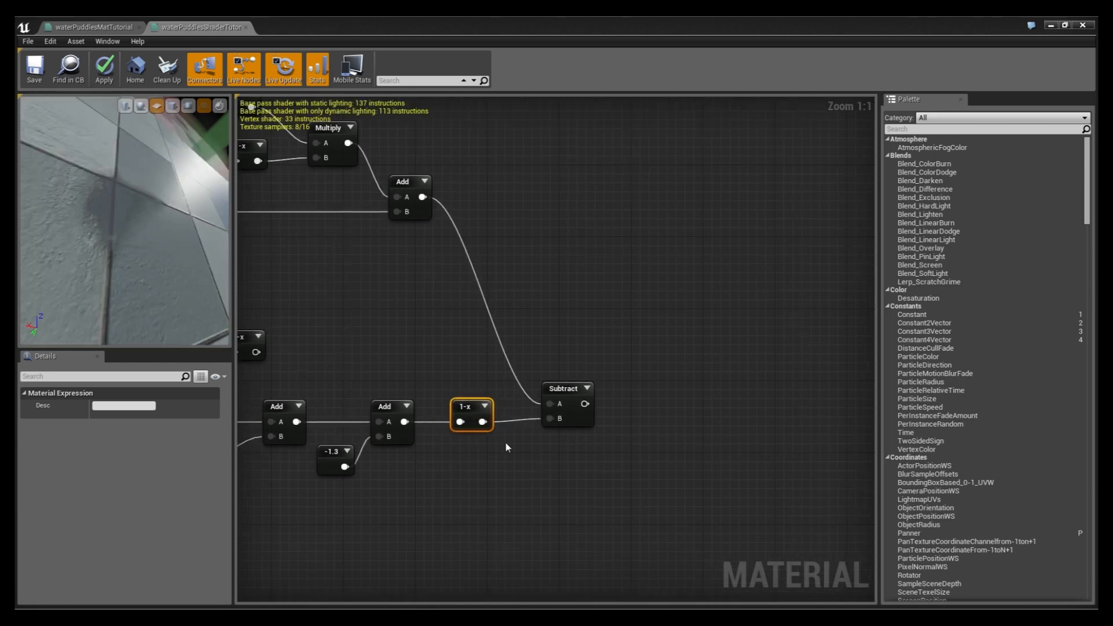
Step: Group the -1.3 constant, its Add, the 1-x and the Subtract in a comment titled "position", shifted clear of the preceding Add
scroll(510, 406, "down", 1)
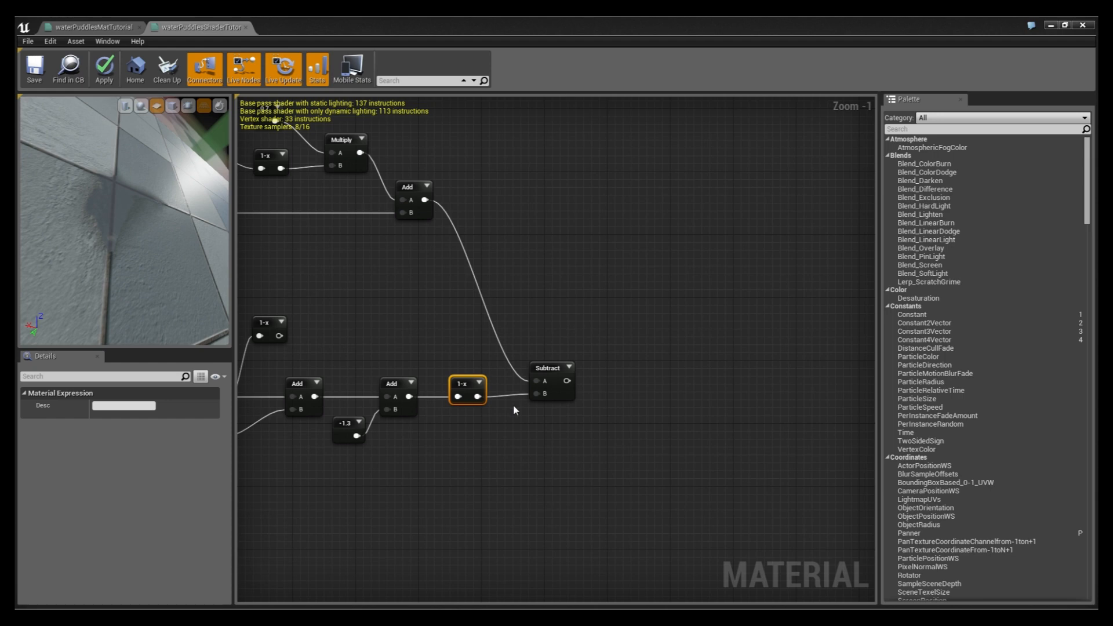
left_click(561, 390)
right_click_drag(581, 463, 681, 422)
left_click_drag(682, 418, 454, 323)
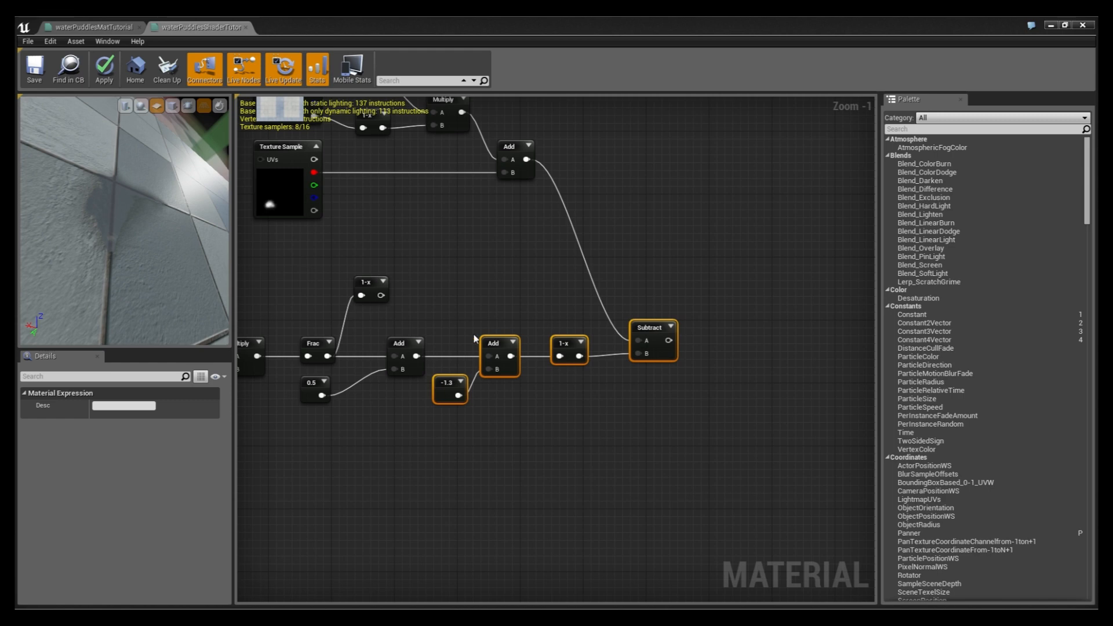
type("c")
type("position")
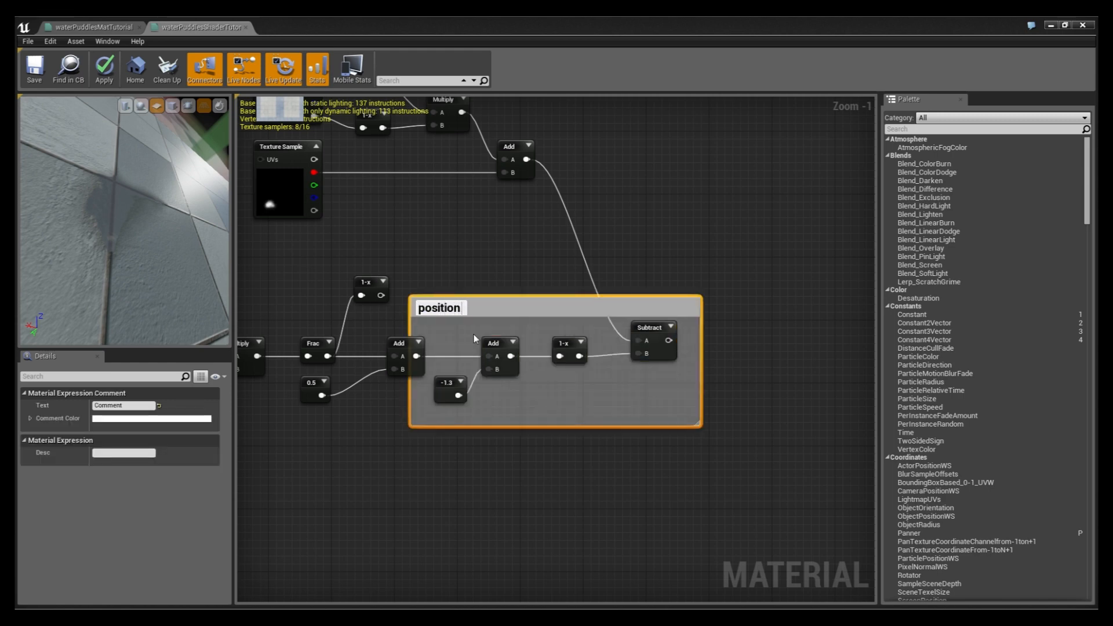
key("Return")
left_click_drag(572, 309, 586, 312)
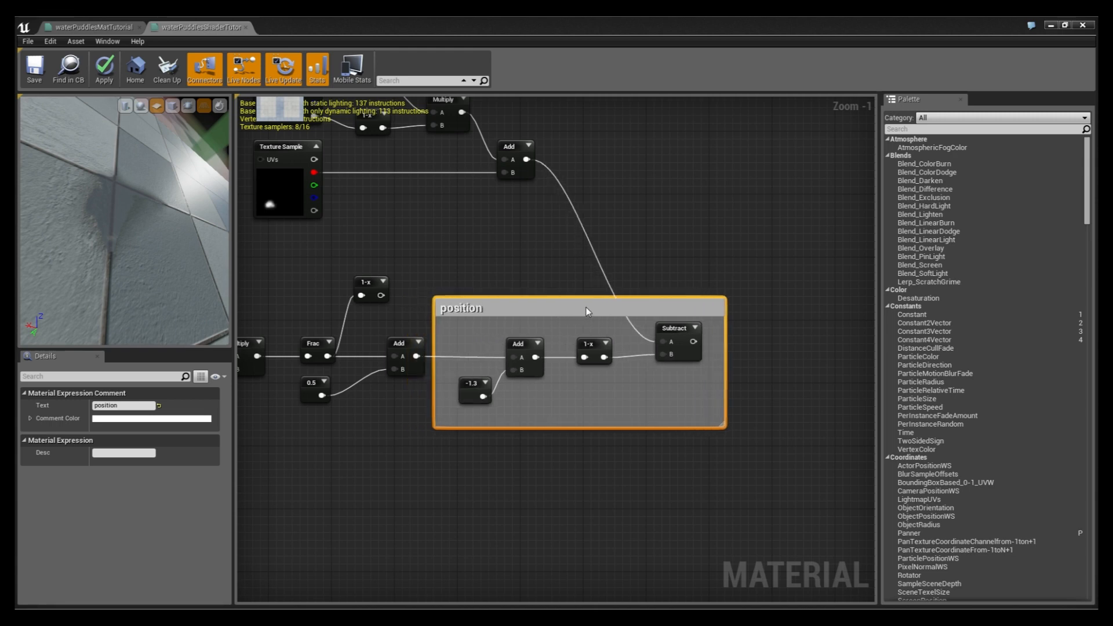
left_click(757, 373)
Step: Add a Multiply node after Subtract, with the Subtract output in A and a new constant of 50 in B
right_click_drag(758, 373, 596, 360)
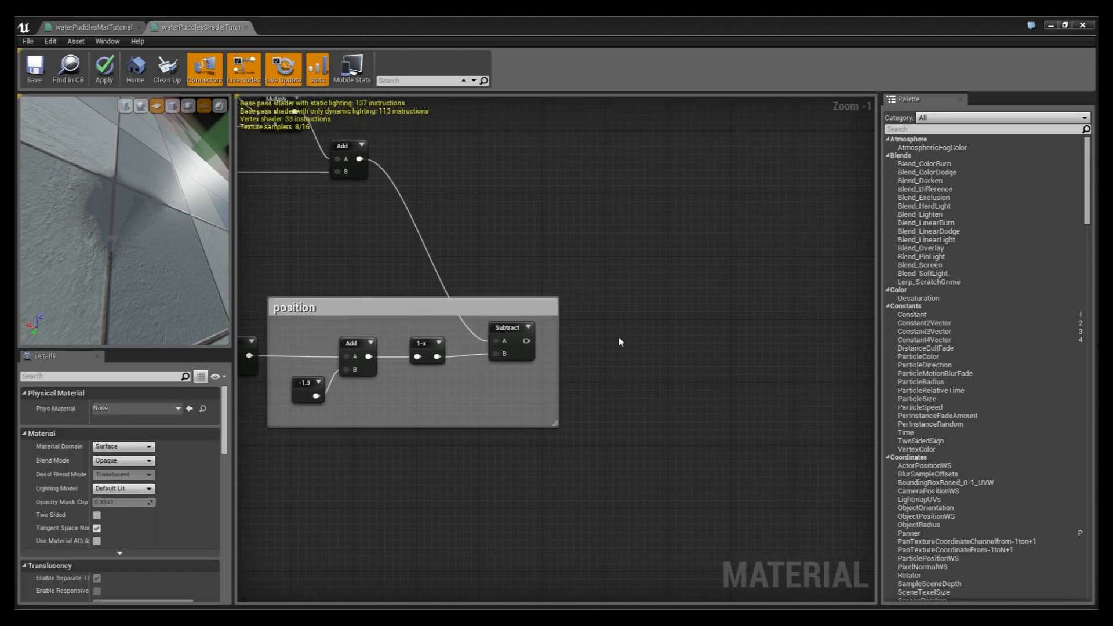
left_click(604, 329)
left_click(532, 343)
left_click_drag(526, 341, 657, 335)
left_click(583, 361)
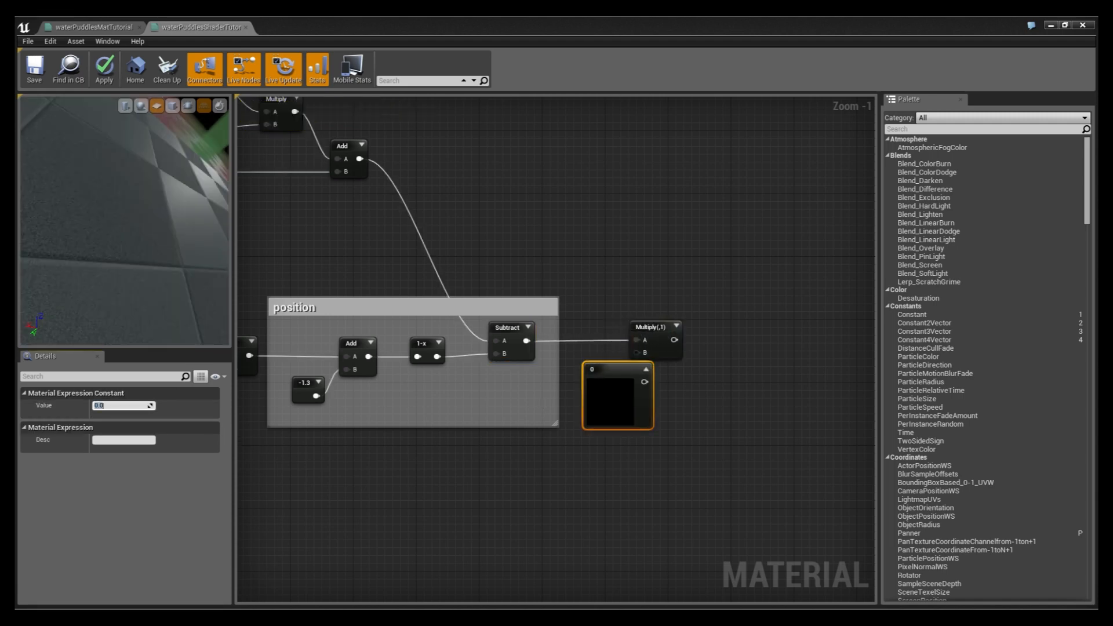
type("50")
key("Return")
left_click(646, 368)
left_click_drag(603, 381, 593, 345)
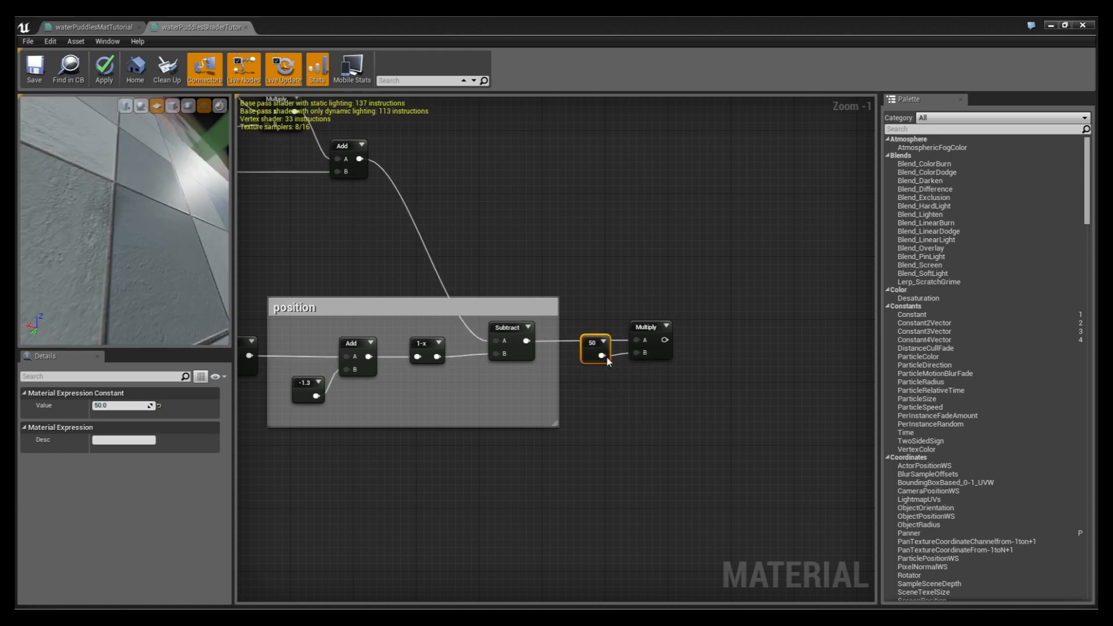
Step: Group the 50 constant and its Multiply in a comment titled "ring thickness", placed just beside the position comment
left_click(644, 328, "shift")
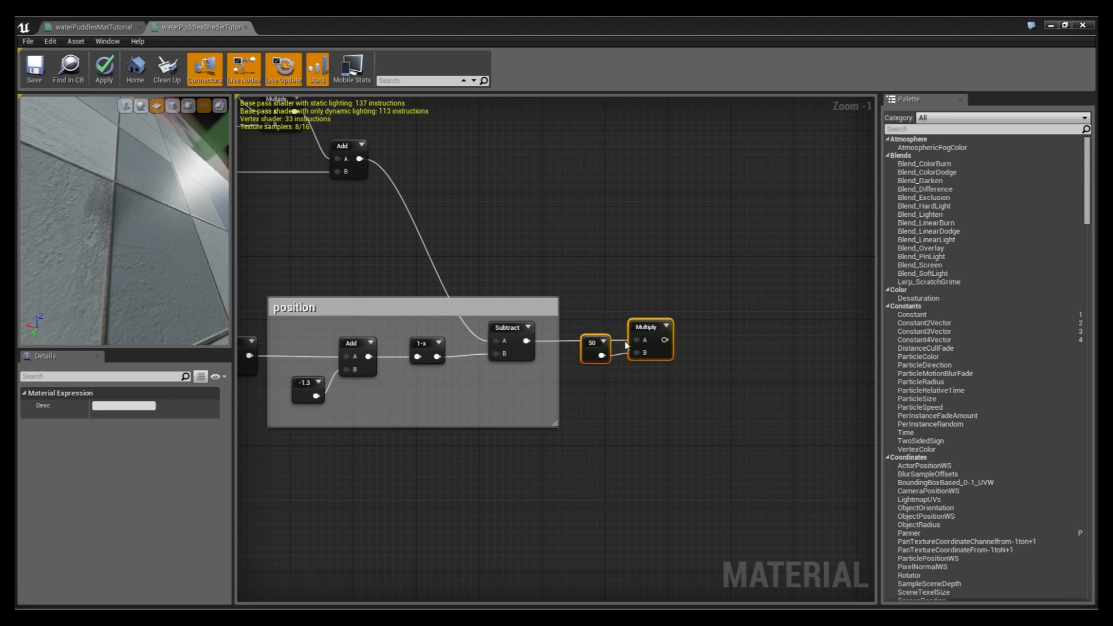
key("c")
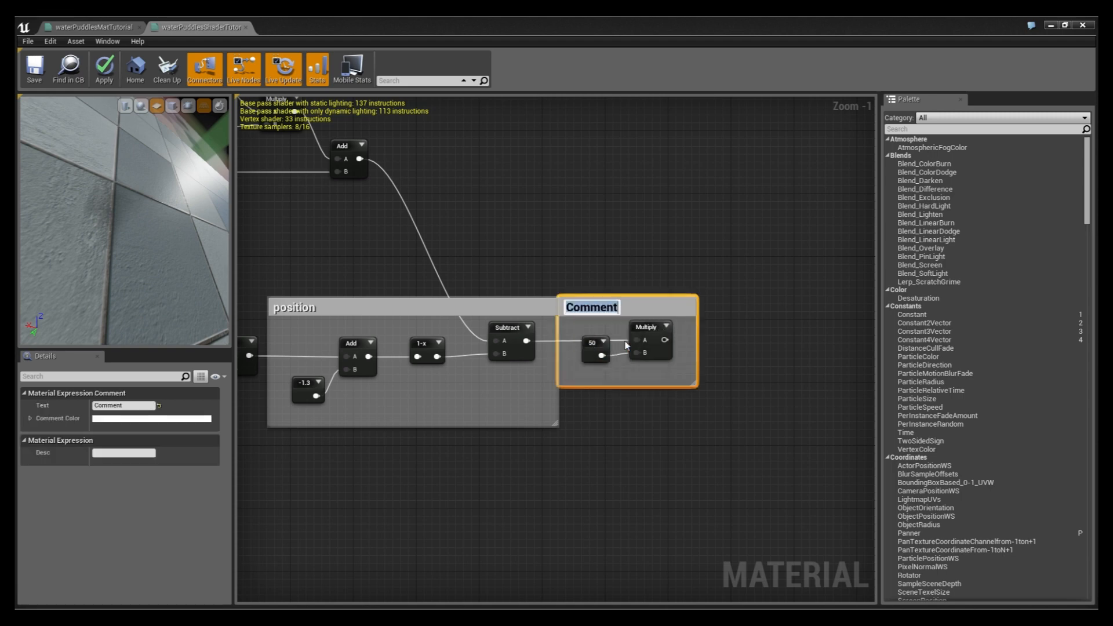
type("ring thickness")
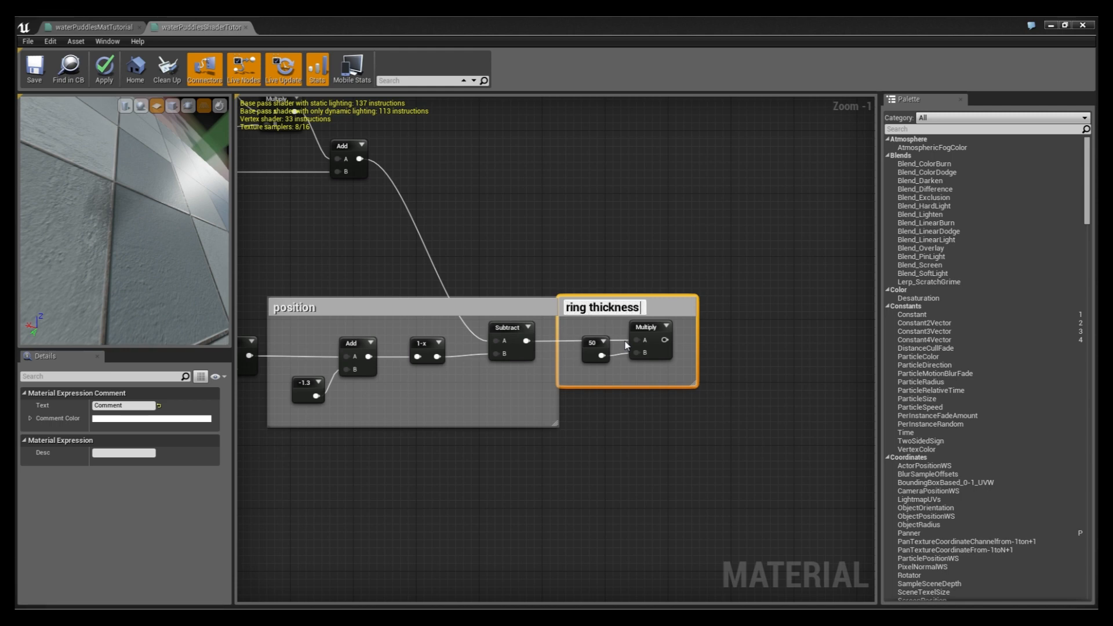
key("Return")
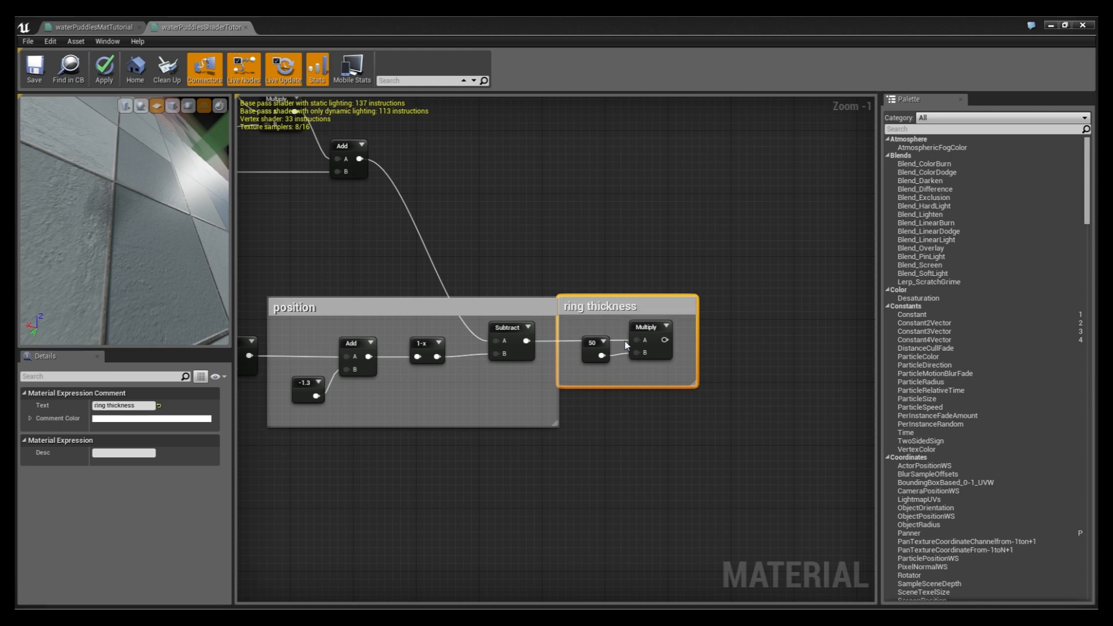
left_click_drag(673, 310, 682, 310)
left_click(721, 336)
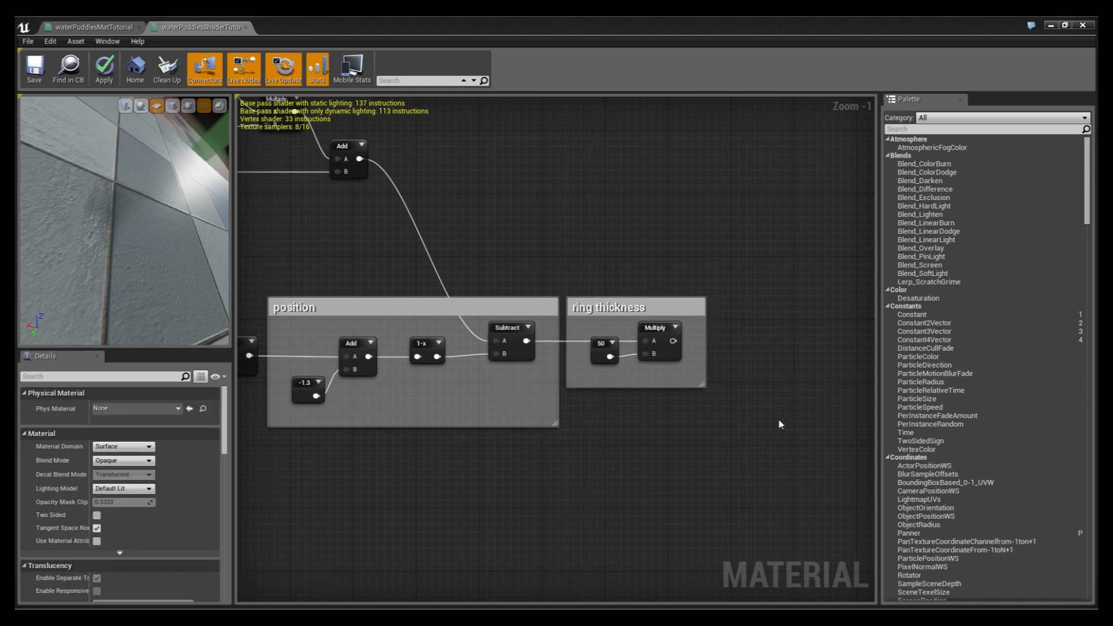
Step: Place an Abs node after the ring thickness group and connect the Multiply output to its input
right_click_drag(732, 310, 649, 328)
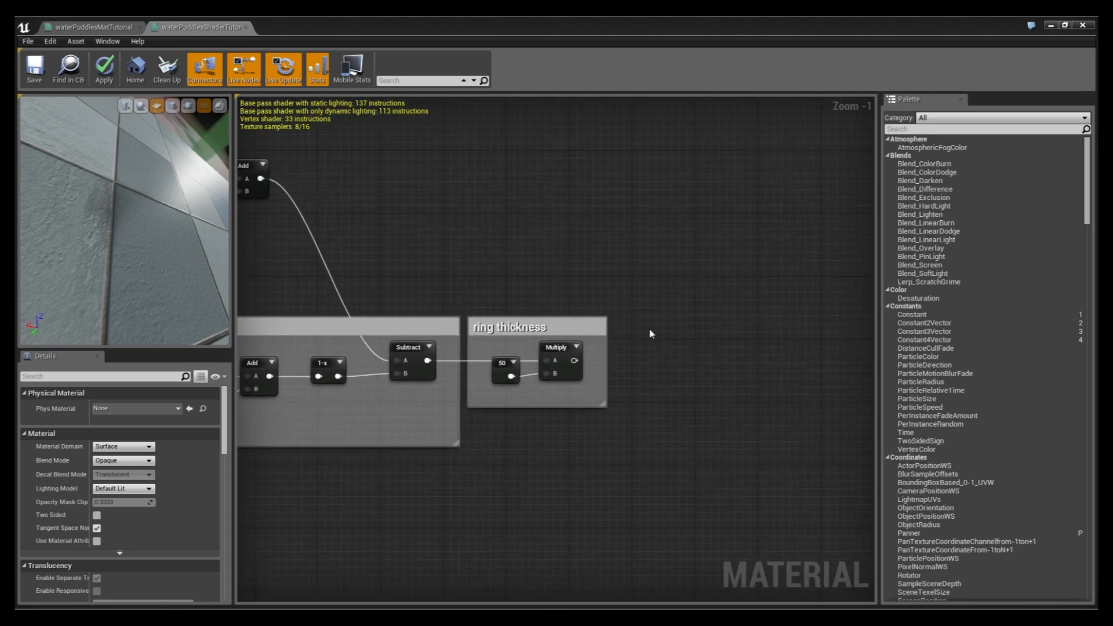
key("ctrl+v")
left_click_drag(664, 340, 637, 363)
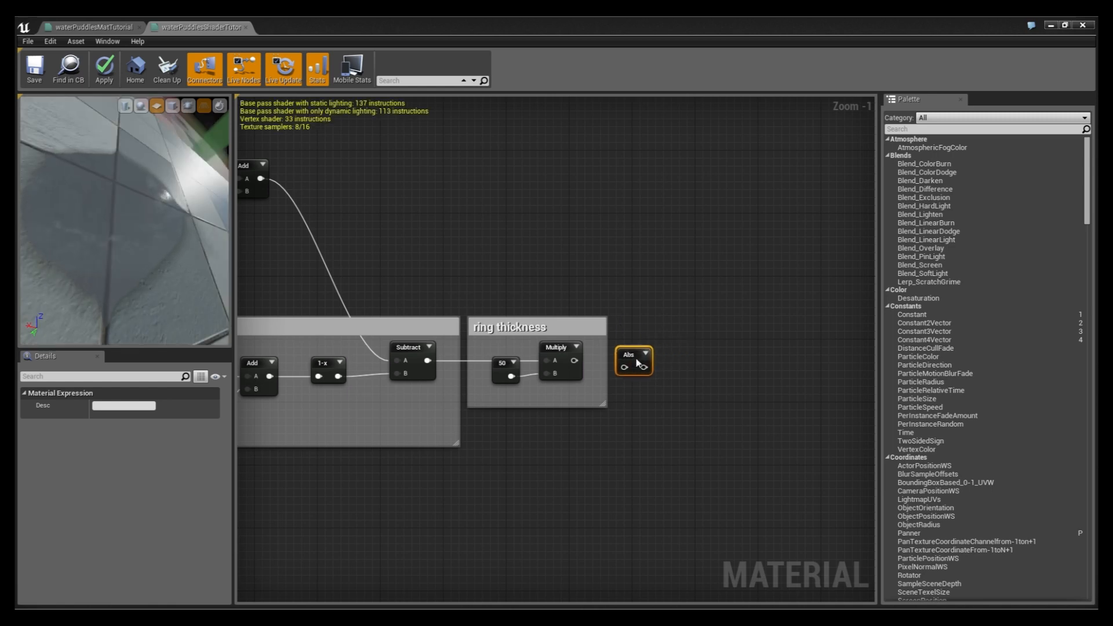
right_click_drag(579, 190, 502, 202)
left_click_drag(496, 371, 555, 371)
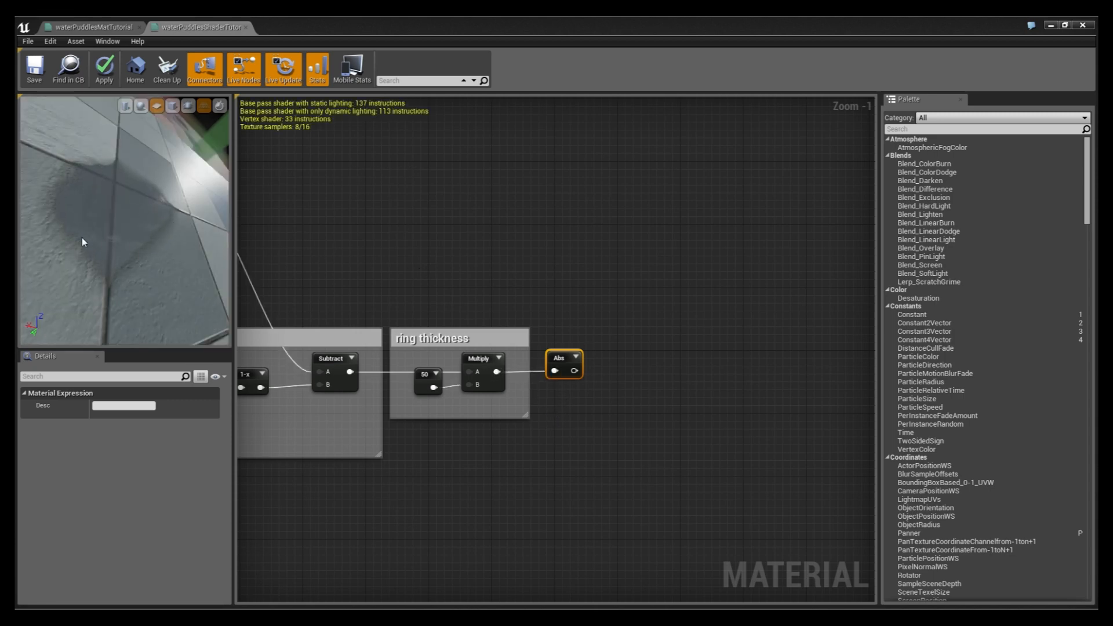
Step: Examine the material preview and the Abs node's own output preview
left_click_drag(147, 238, 148, 183)
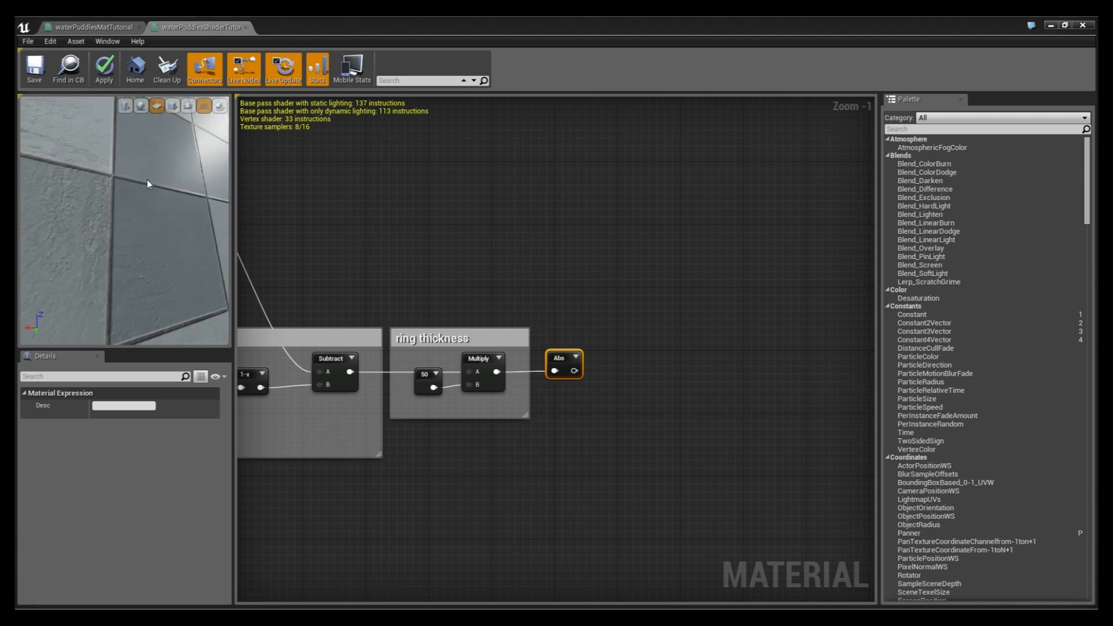
left_click(575, 356)
scroll(670, 414, "up", 1)
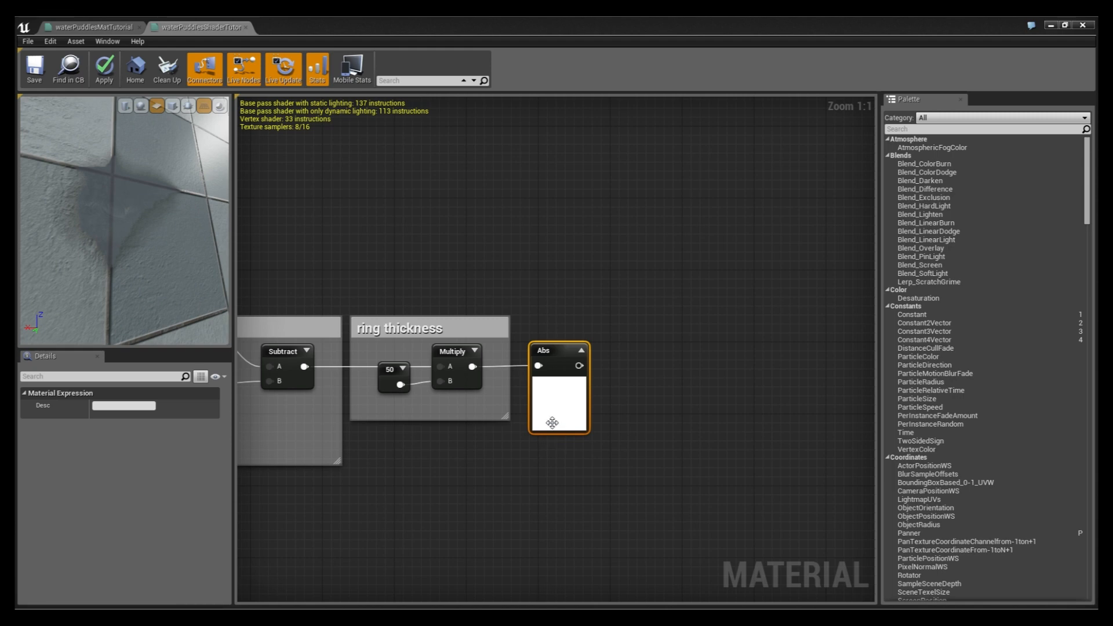
left_click(581, 350)
left_click(588, 442)
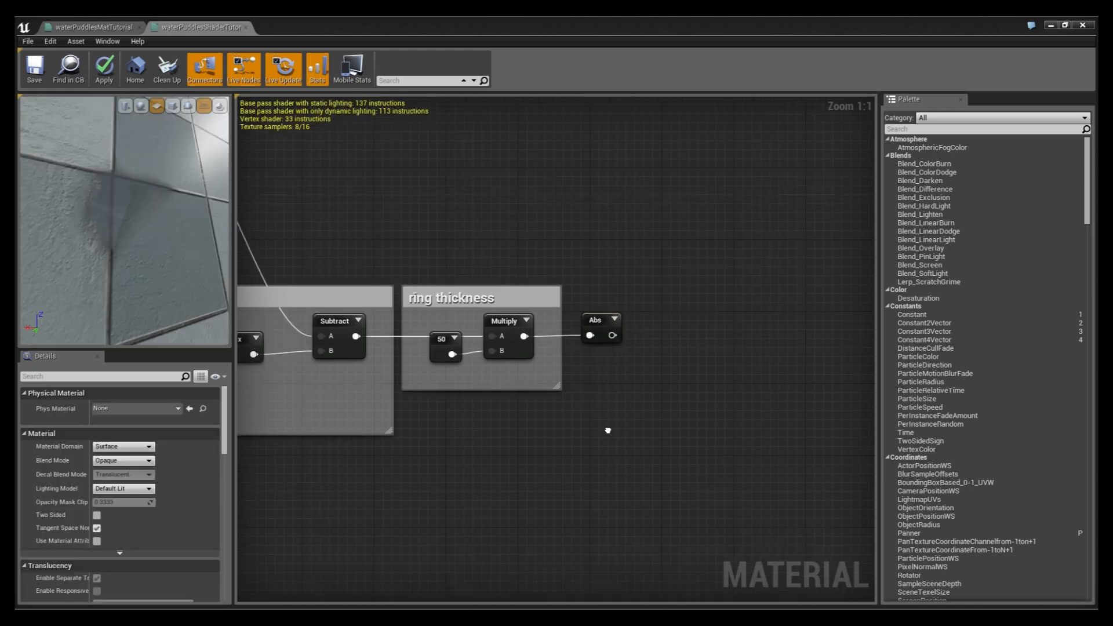
Step: Place an unconnected Multiply node beyond Abs, leaving space between the two nodes
scroll(606, 429, "down", 2)
right_click_drag(615, 414, 571, 461)
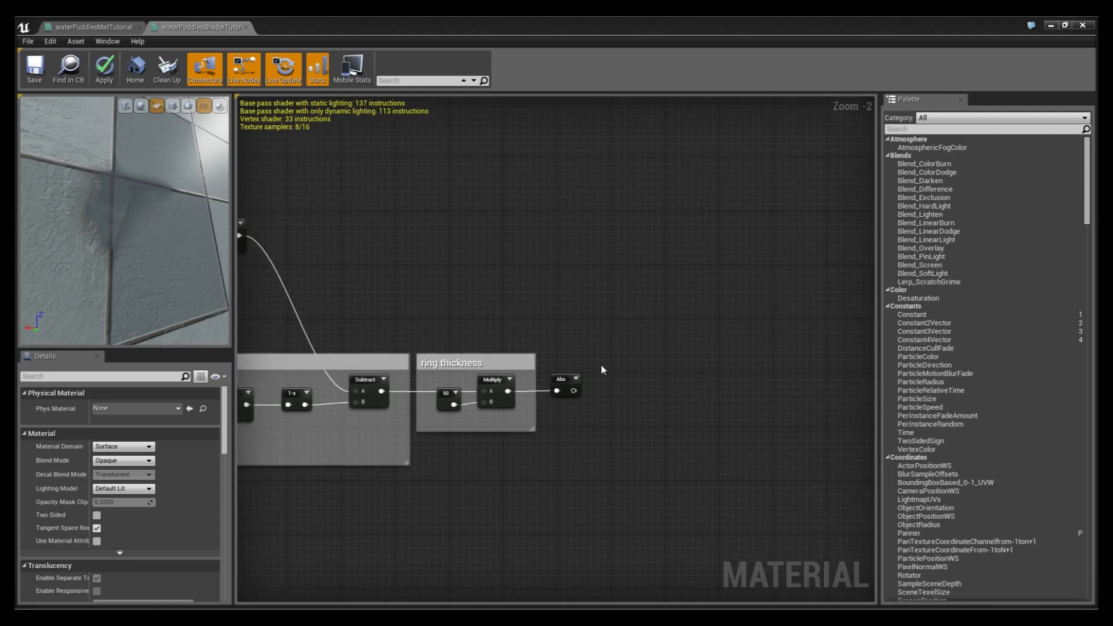
left_click(607, 345)
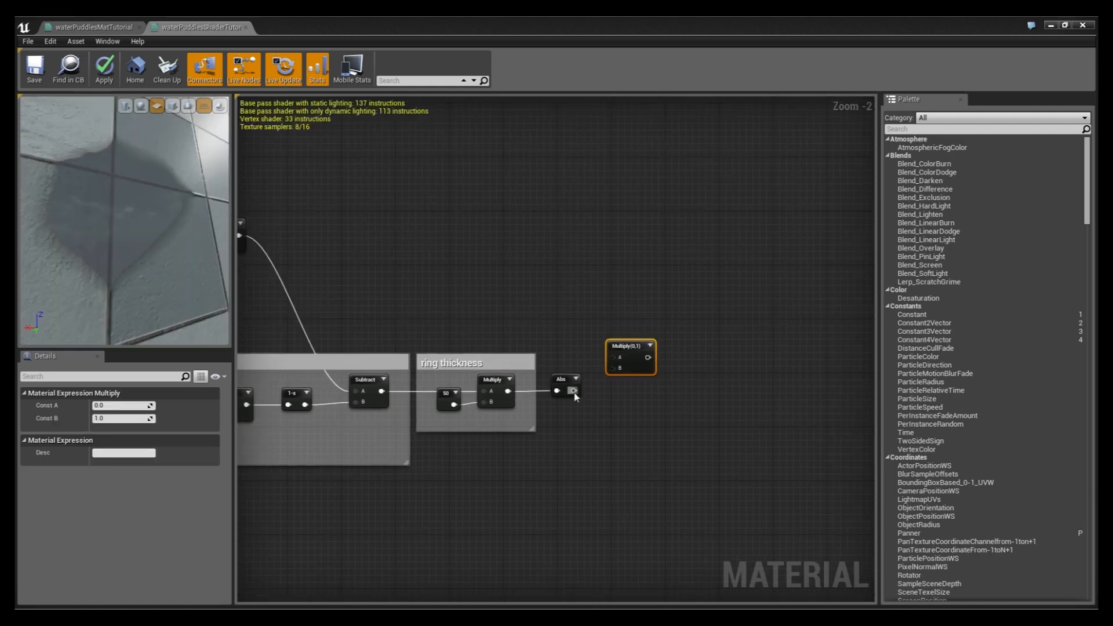
left_click_drag(623, 349, 709, 349)
key("c")
left_click(615, 360)
left_click(729, 330)
key("Delete")
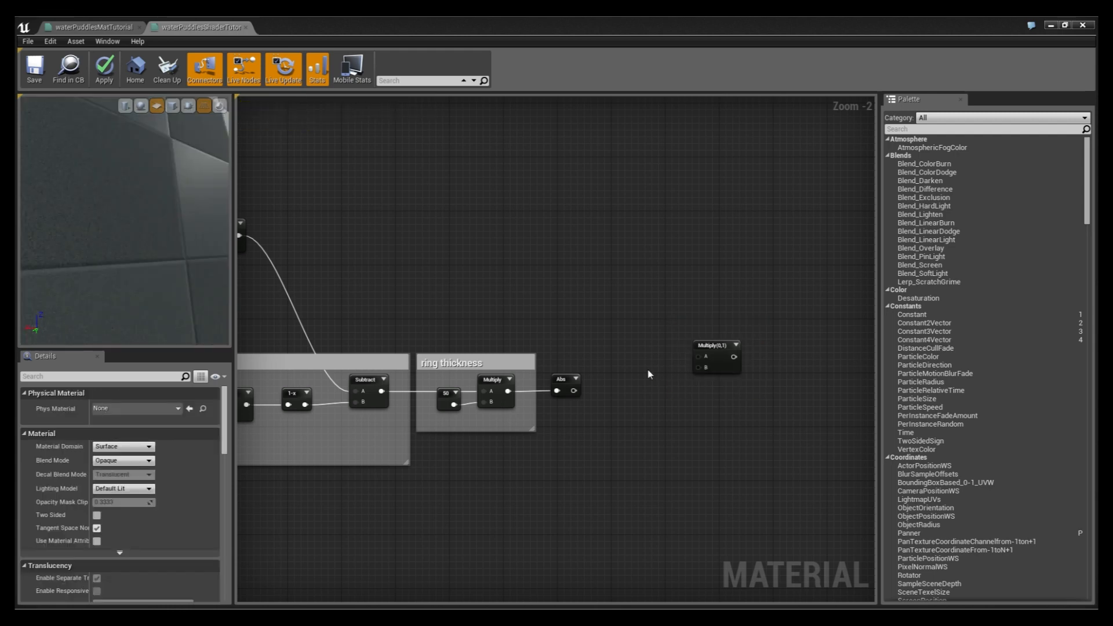
Step: Place a Clamp node with minimum 0 and maximum 1 between the Abs node and the unconnected Multiply
key("ctrl+v")
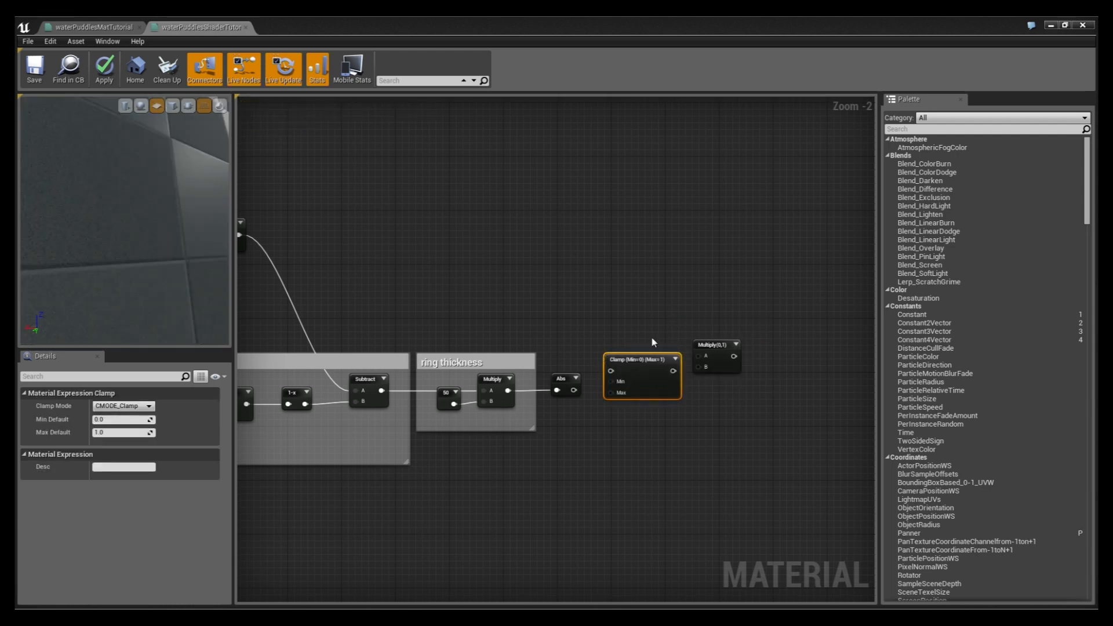
Step: Wire Abs through the Clamp into the new Multiply's B input, and connect the upper 1-x node to its A input
left_click_drag(573, 390, 703, 367)
left_click(712, 345)
right_click_drag(711, 345, 818, 332)
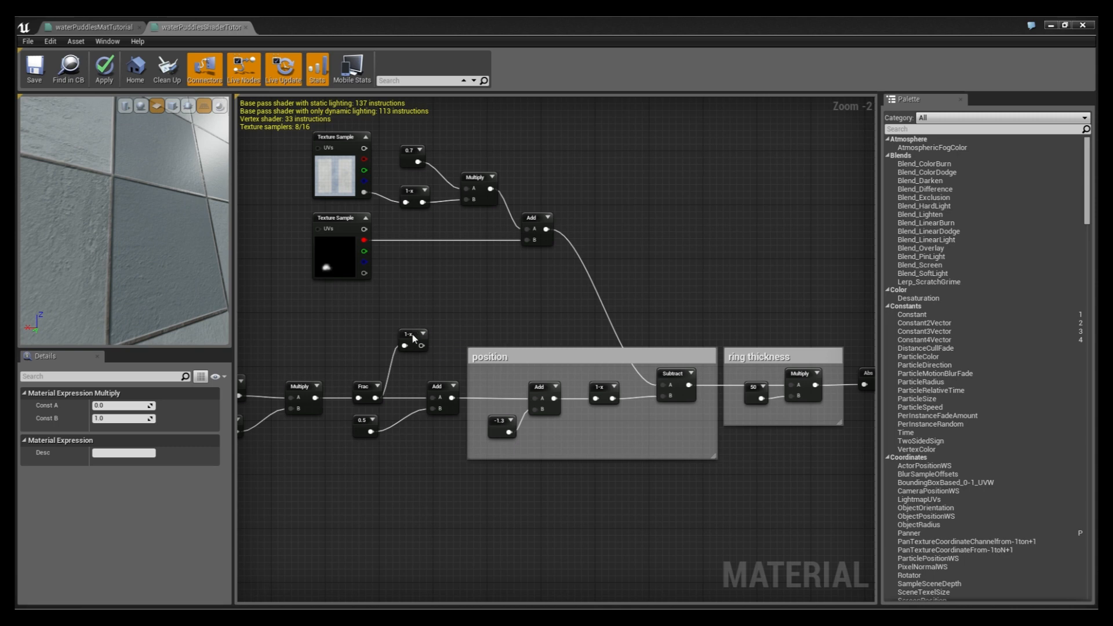
left_click_drag(413, 333, 416, 313)
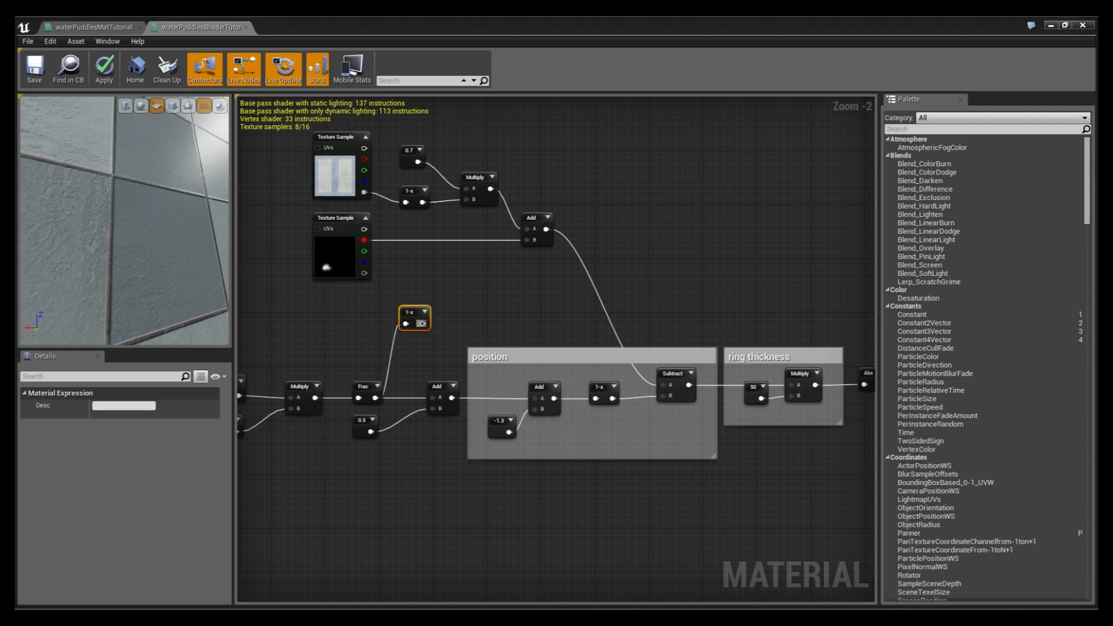
left_click_drag(422, 323, 662, 324)
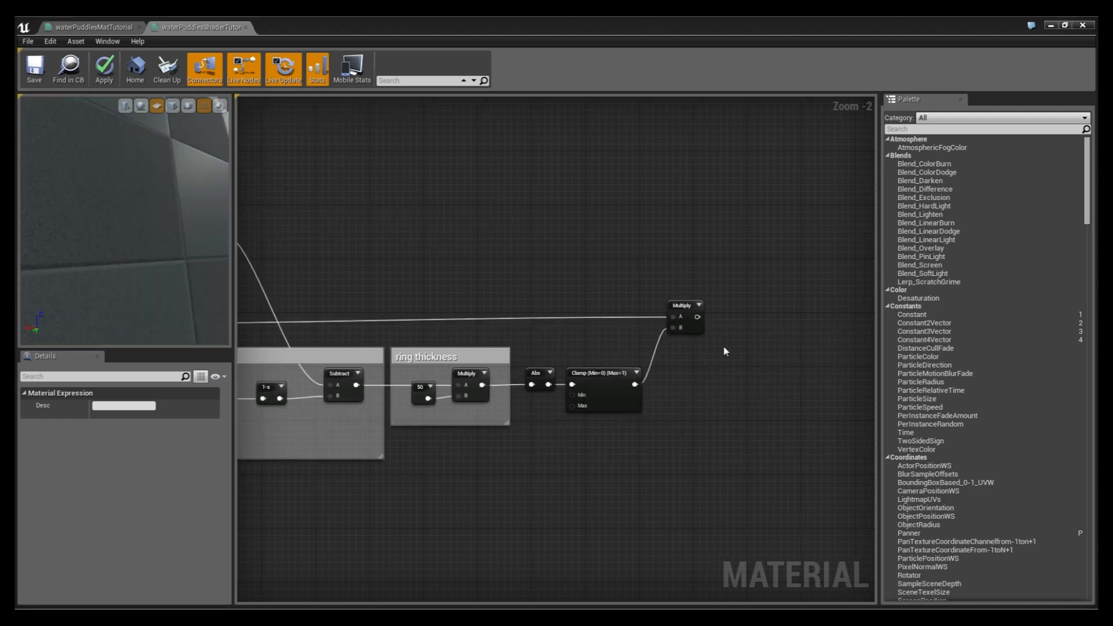
Step: Add a second Multiply node, feeding the first Multiply into B and the water area Clamp output into A
right_click_drag(722, 346, 620, 371)
right_click_drag(630, 333, 576, 356)
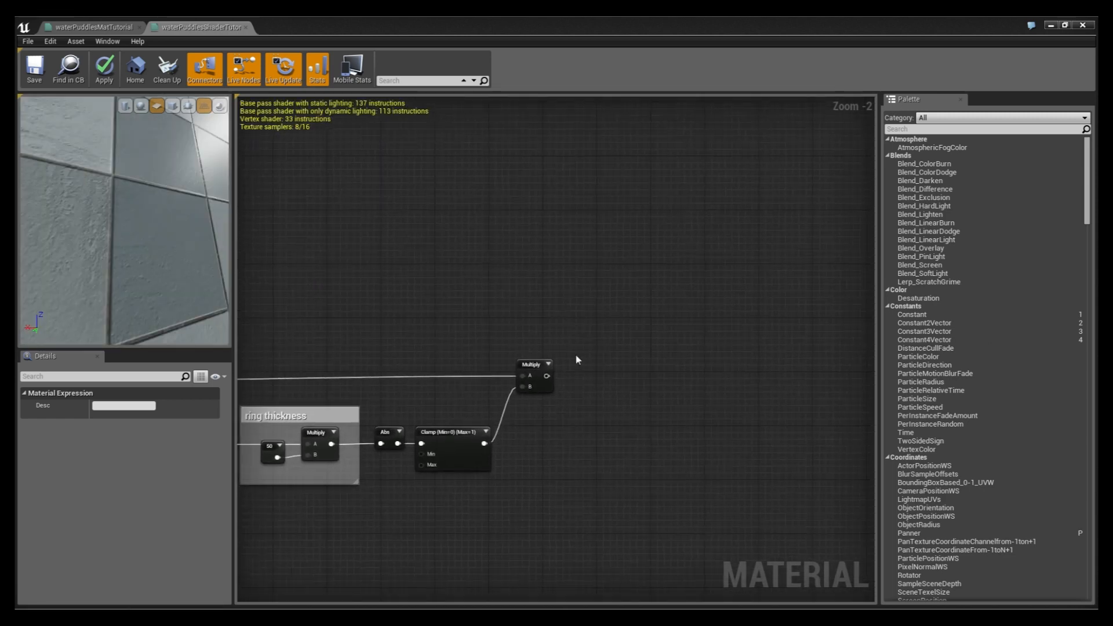
left_click(580, 317)
left_click_drag(546, 376, 584, 332)
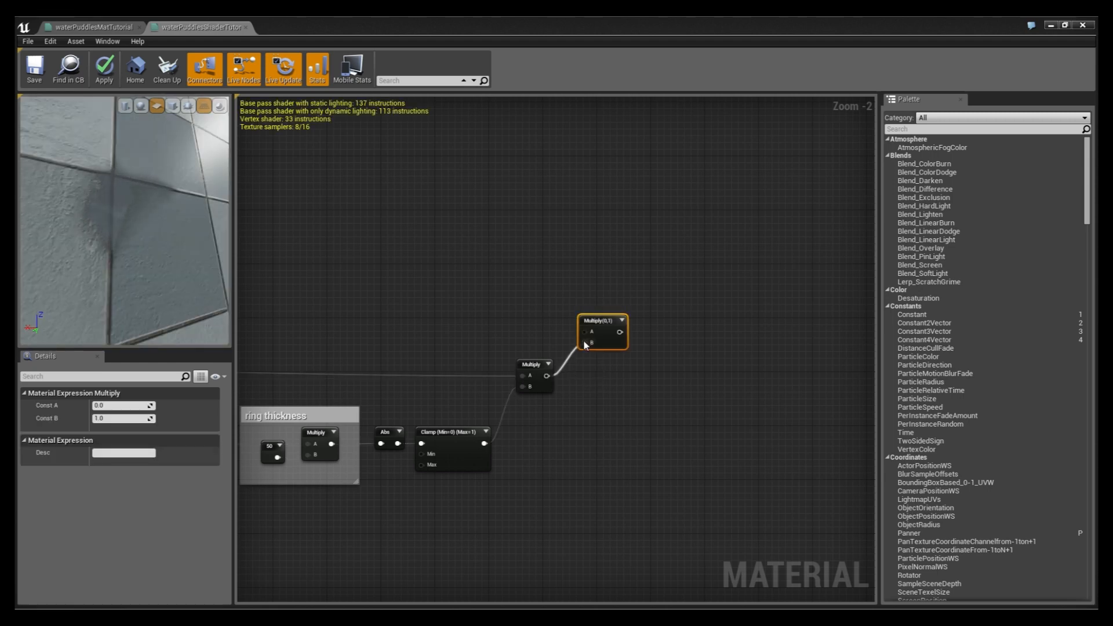
right_click_drag(572, 291, 561, 414)
left_click_drag(569, 458, 435, 212)
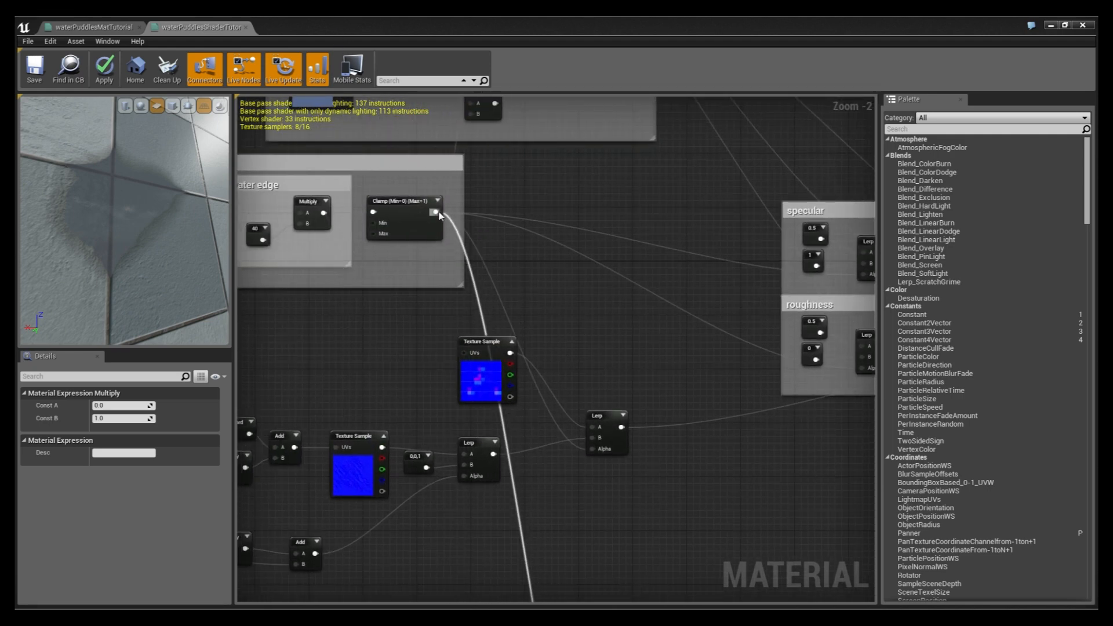
right_click_drag(318, 258, 534, 305)
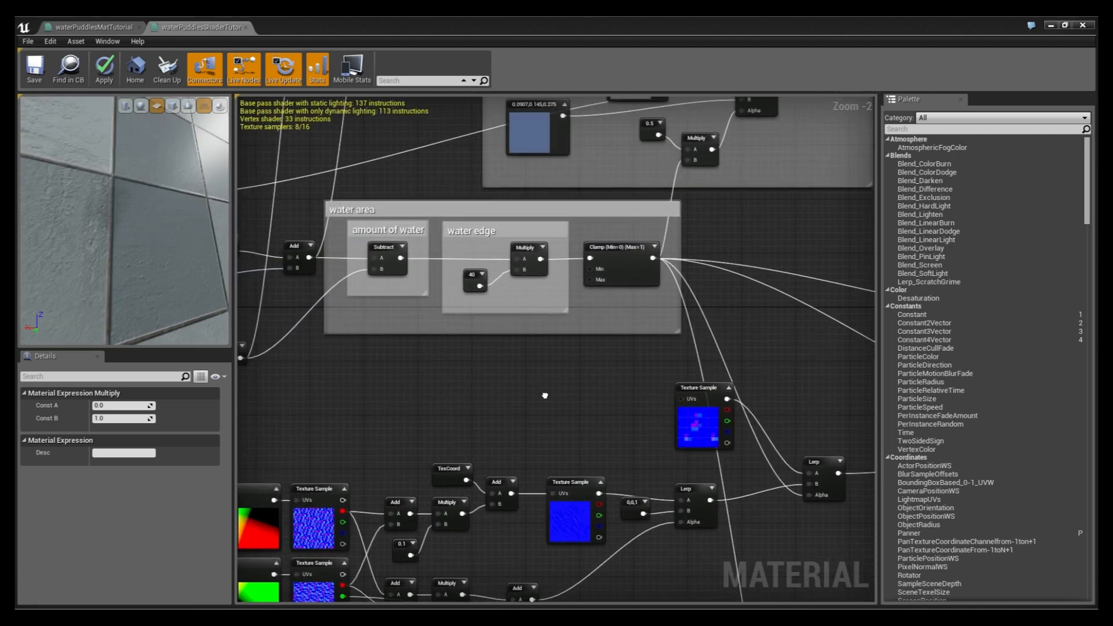
scroll(544, 390, "down", 3)
right_click_drag(575, 482, 581, 499)
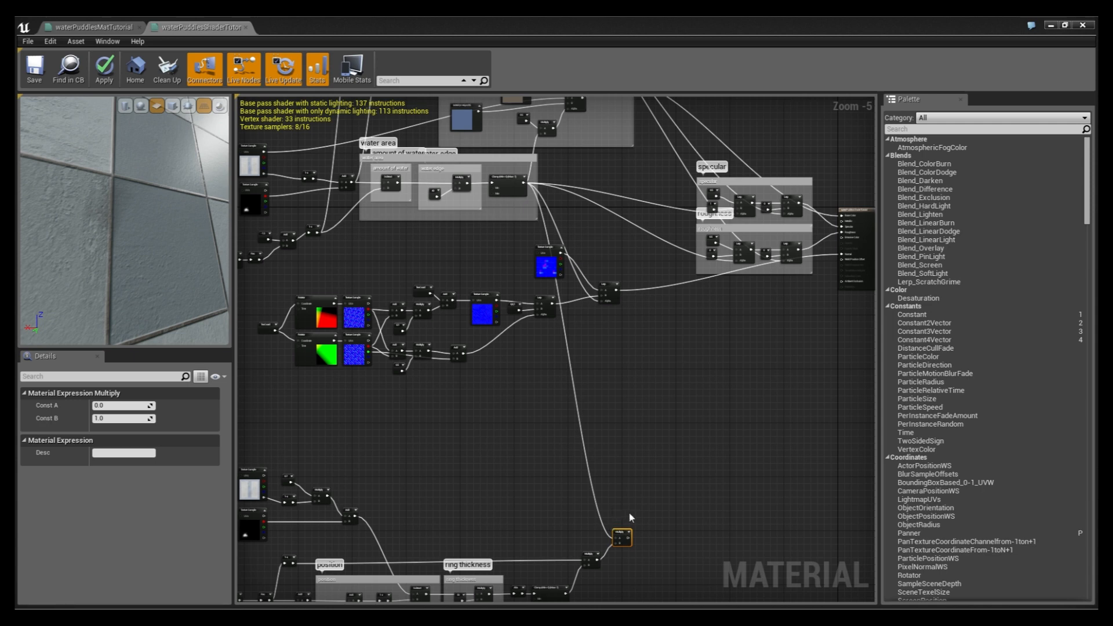
scroll(631, 513, "up", 3)
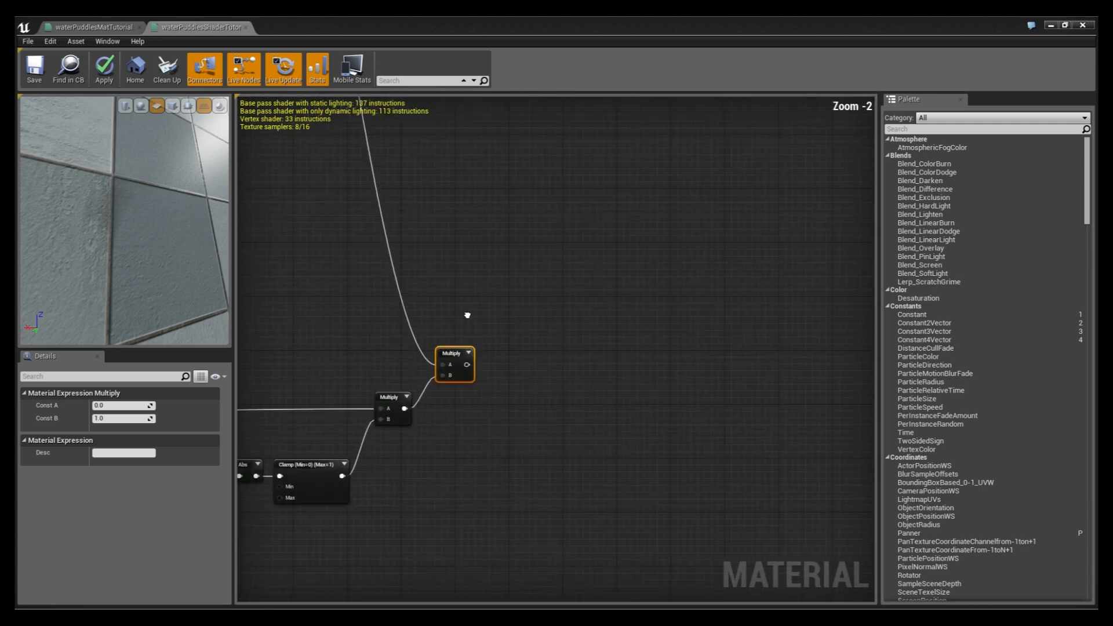
Step: Add a Lerp node, feeding the existing normal Lerp into A and the water-masked Multiply into Alpha
right_click_drag(513, 343, 520, 425)
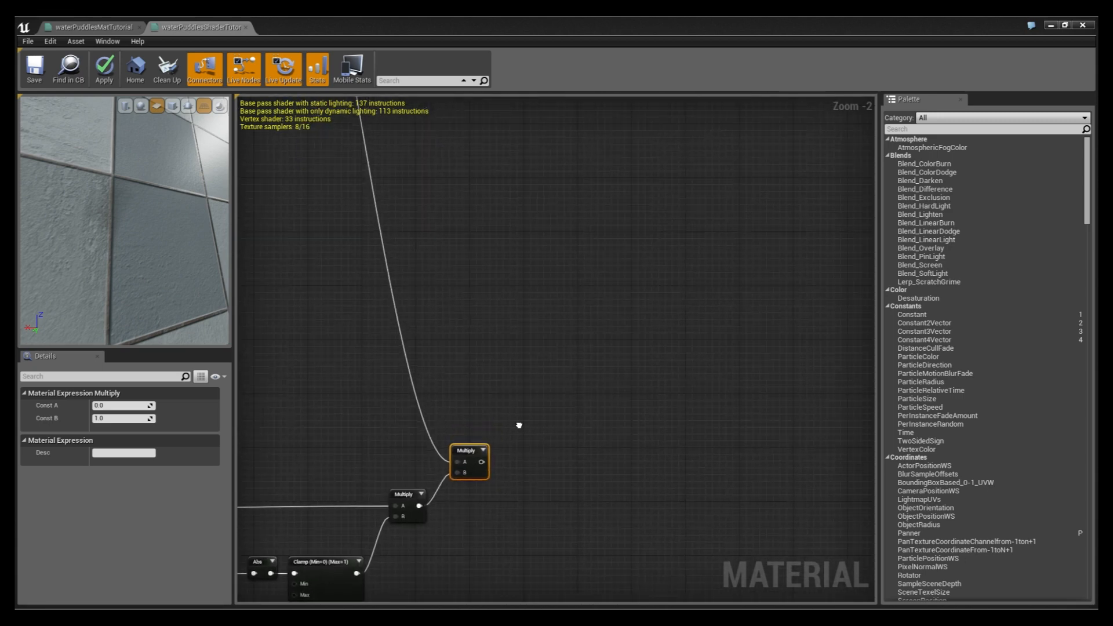
scroll(547, 372, "down", 2)
left_click(631, 290)
right_click_drag(594, 346, 654, 433)
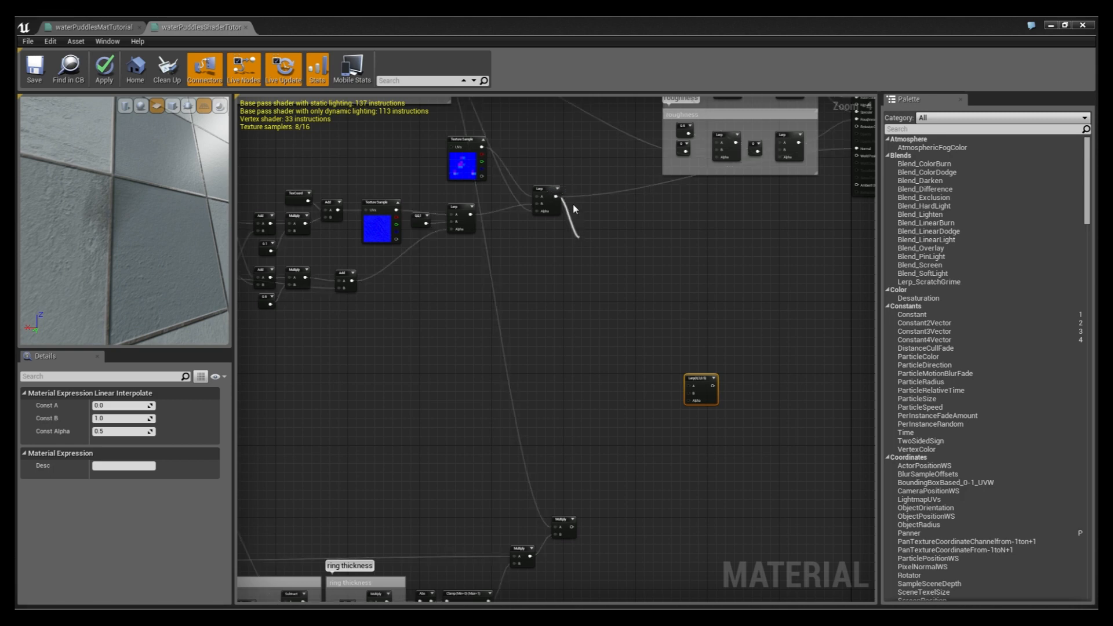
left_click_drag(556, 197, 692, 386)
right_click_drag(543, 402, 622, 369)
right_click_drag(680, 412, 674, 391)
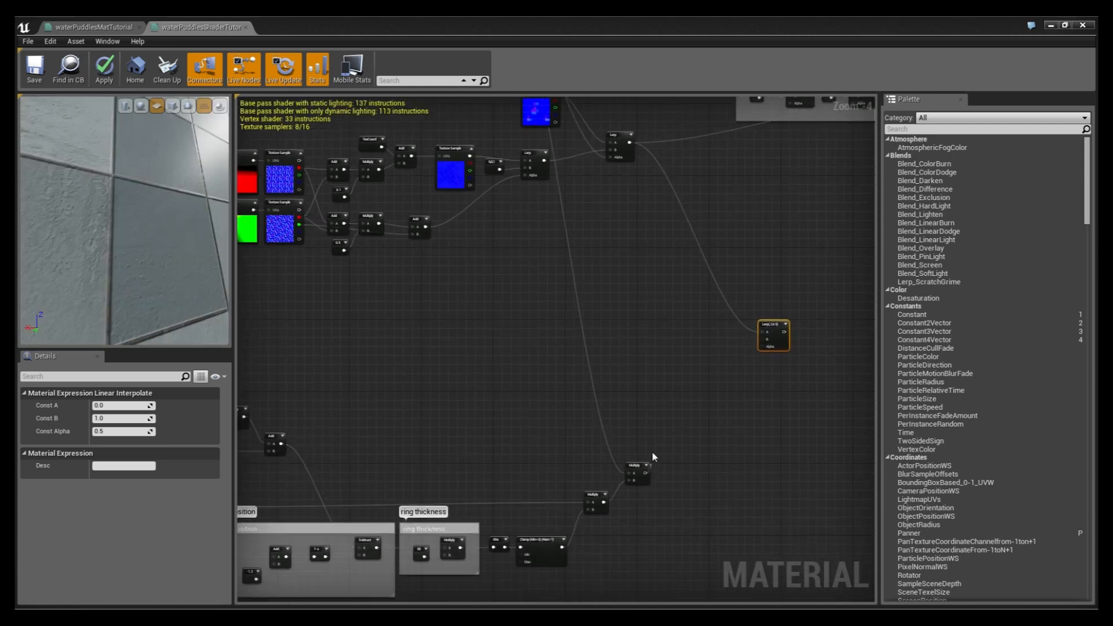
left_click_drag(784, 347, 761, 346)
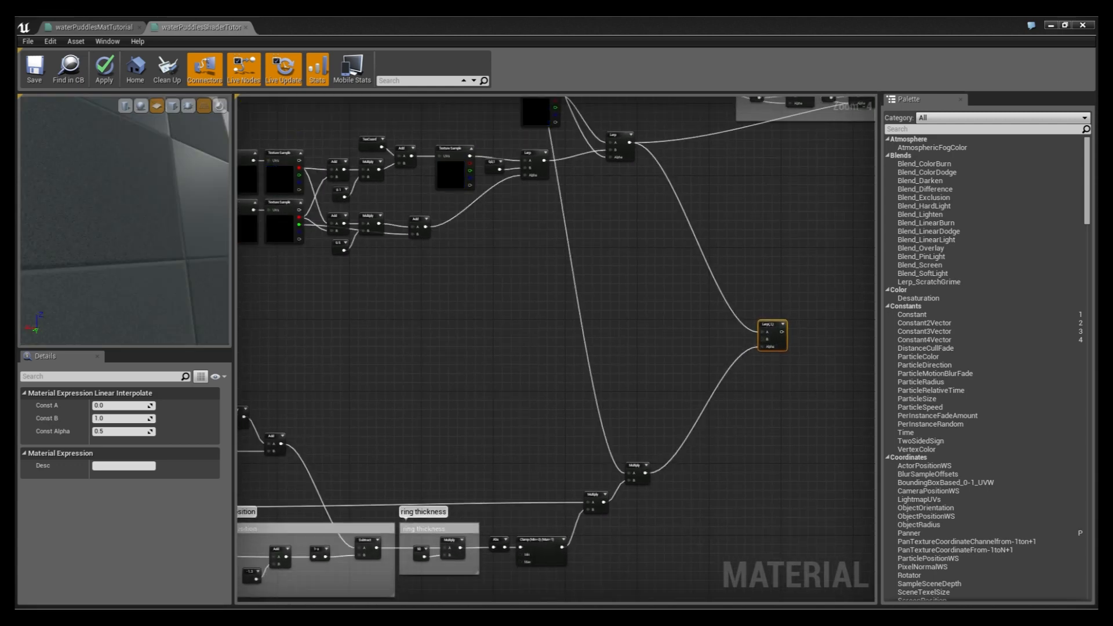
Step: Copy the TexCoord, lower Rotator and its normal Texture Sample, and paste them near the new Lerp
scroll(514, 325, "up", 1)
right_click_drag(517, 343, 833, 456)
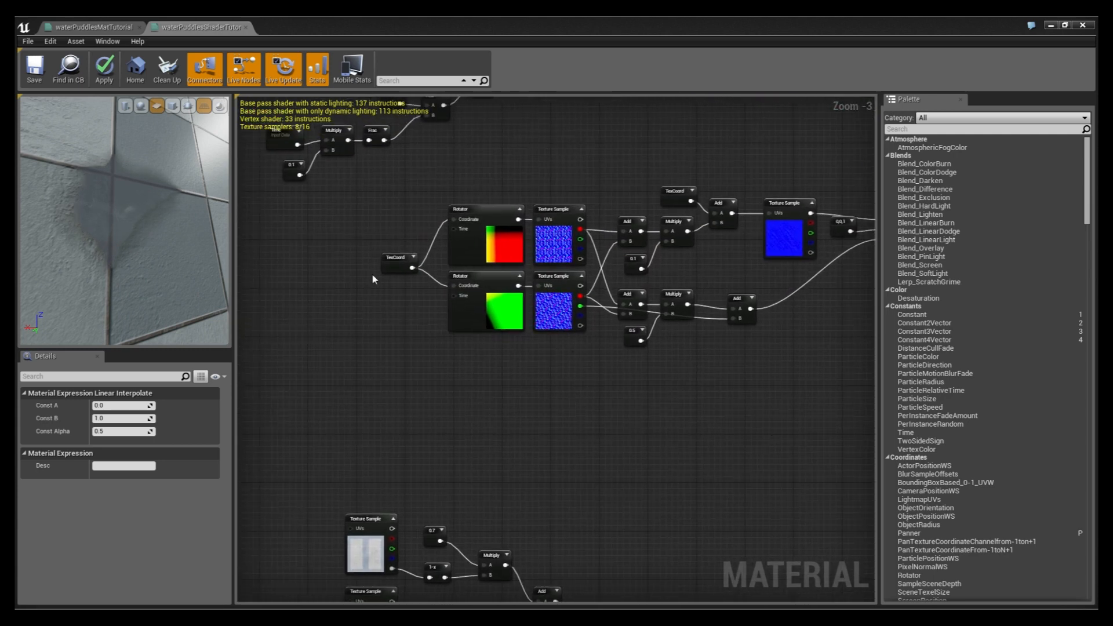
left_click_drag(394, 270, 400, 295)
left_click_drag(570, 365, 380, 280)
left_click(611, 437)
right_click_drag(611, 438, 354, 360)
key("ctrl+v")
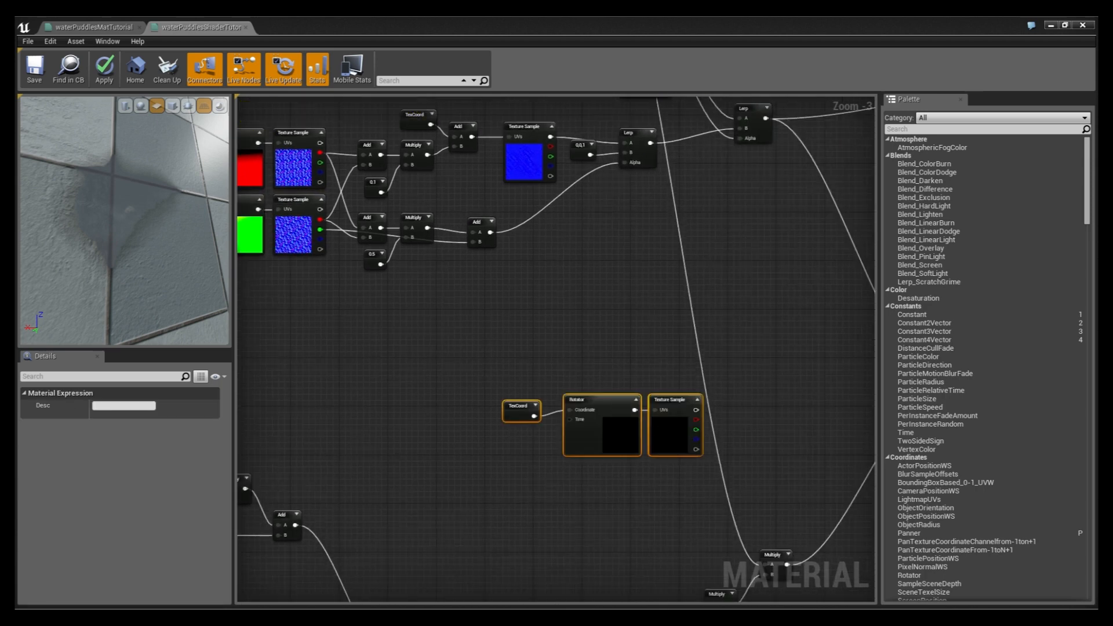
right_click_drag(653, 427, 449, 357)
left_click(412, 308)
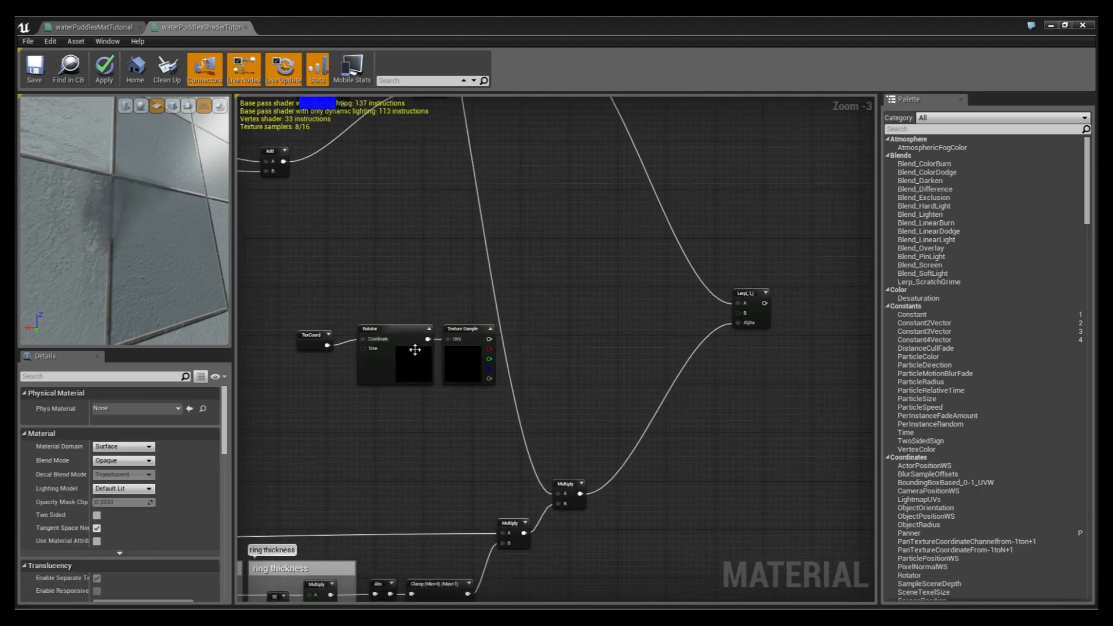
Step: Set the pasted Rotator's Center X and Center Y to 0.5 and its Speed to 0.1
left_click(406, 328)
left_click(147, 405)
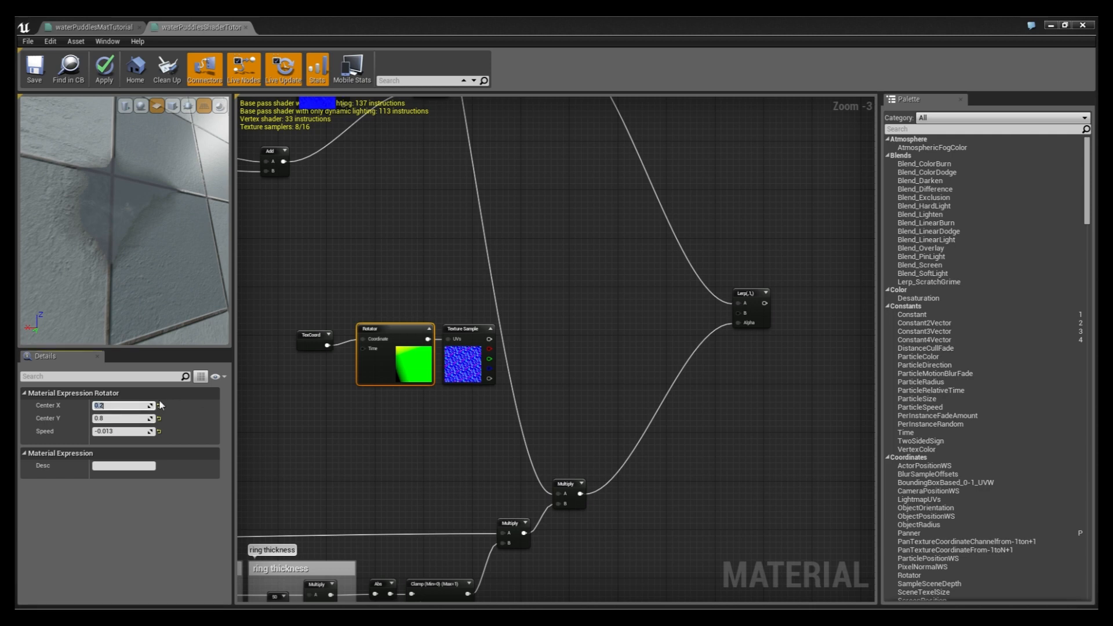
type("0.5")
key("Tab")
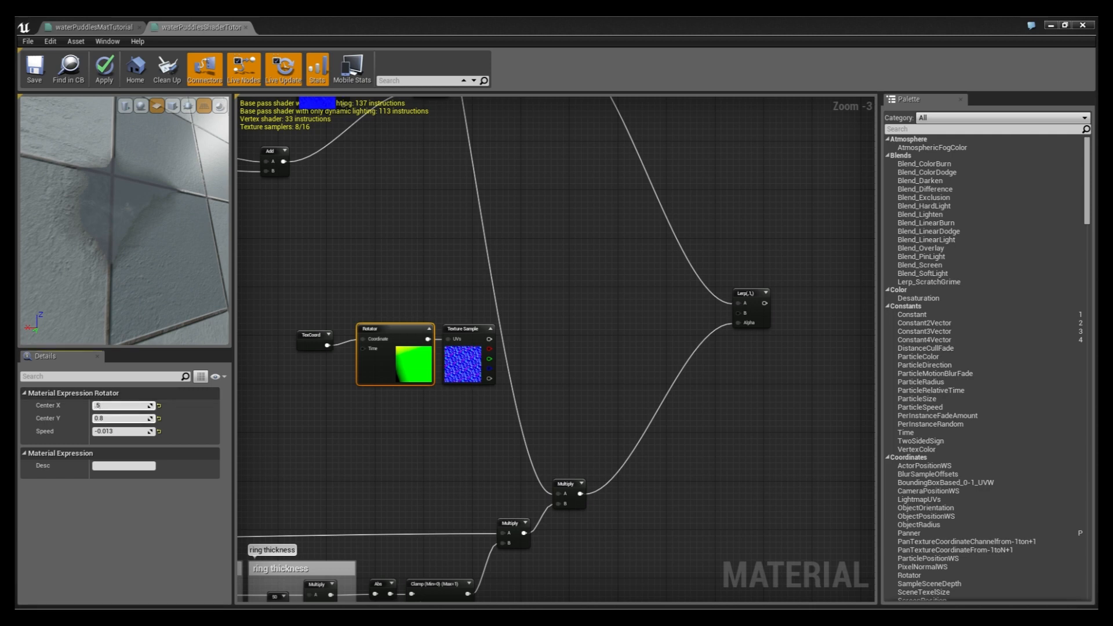
type(".5")
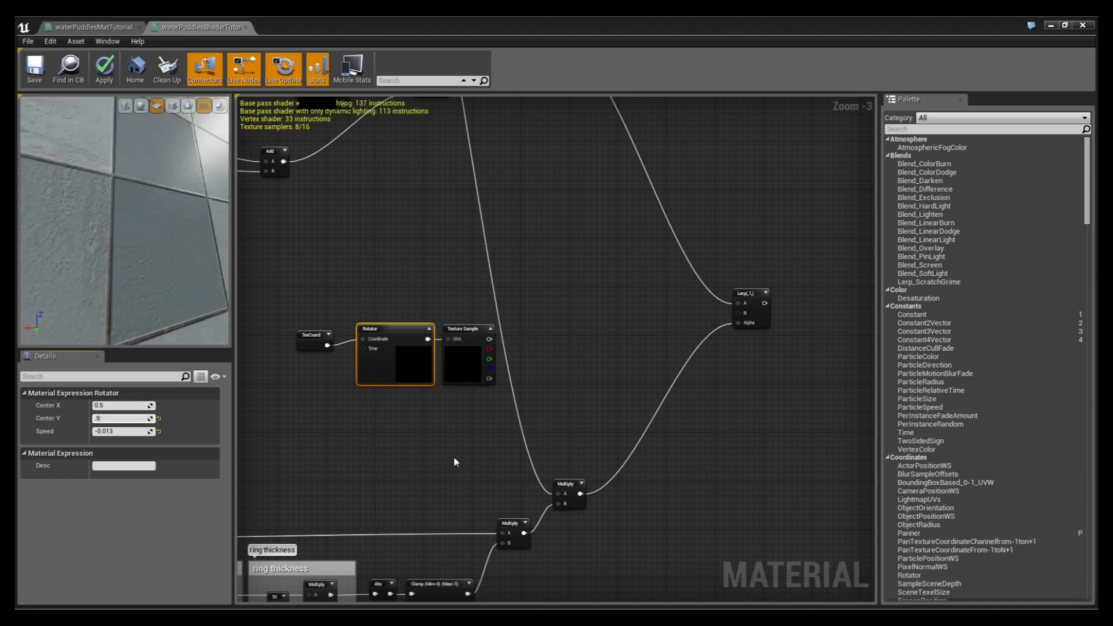
key("Tab")
type("0.1")
key("Return")
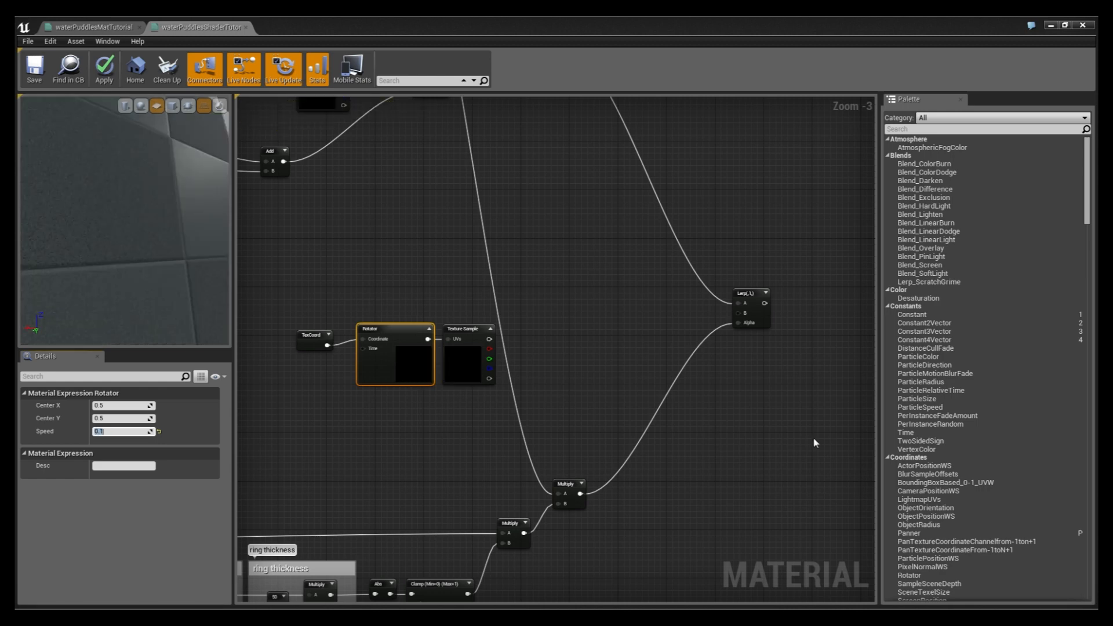
Step: Connect the pasted Texture Sample to the new Lerp's B input and align the TexCoord, Rotator and sample nodes with it
left_click_drag(309, 336, 309, 329)
left_click(650, 346)
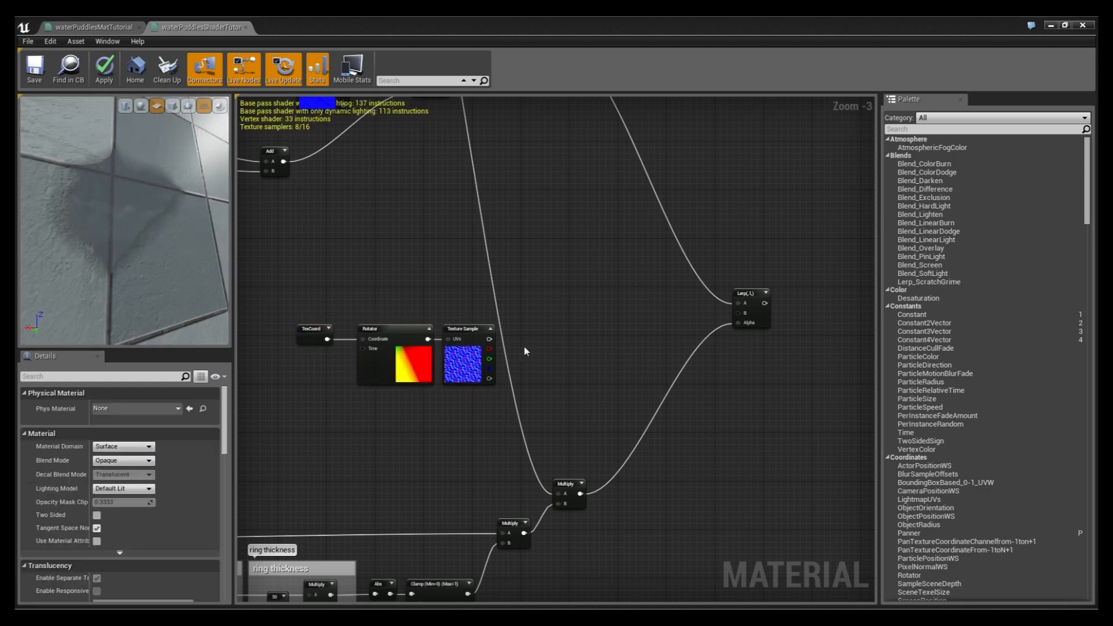
left_click_drag(489, 339, 739, 313)
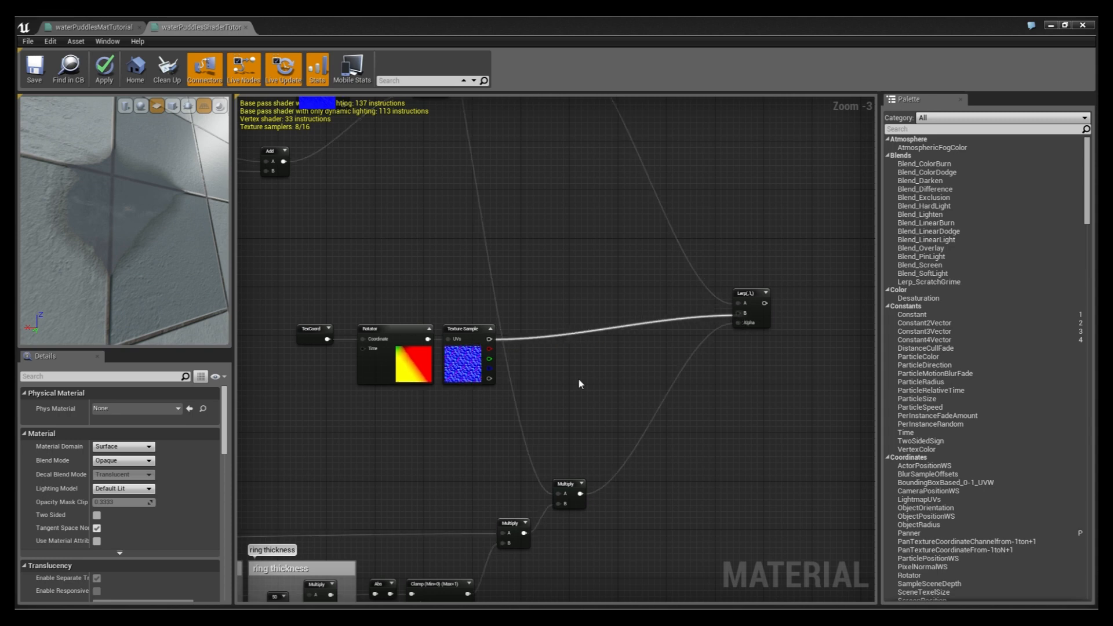
right_click_drag(472, 405, 599, 381)
left_click_drag(600, 379, 441, 291)
left_click_drag(585, 304, 561, 280)
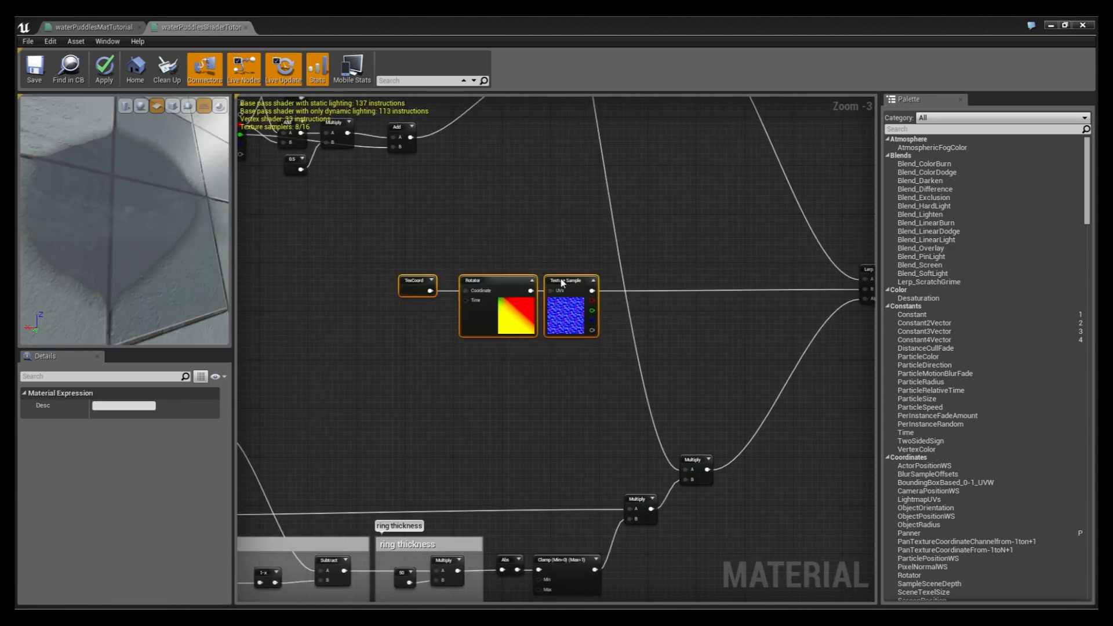
left_click(651, 332)
Step: Connect the new Lerp's output to the material's Normal input
scroll(543, 349, "down", 2)
right_click_drag(544, 349, 444, 522)
scroll(604, 338, "up", 3)
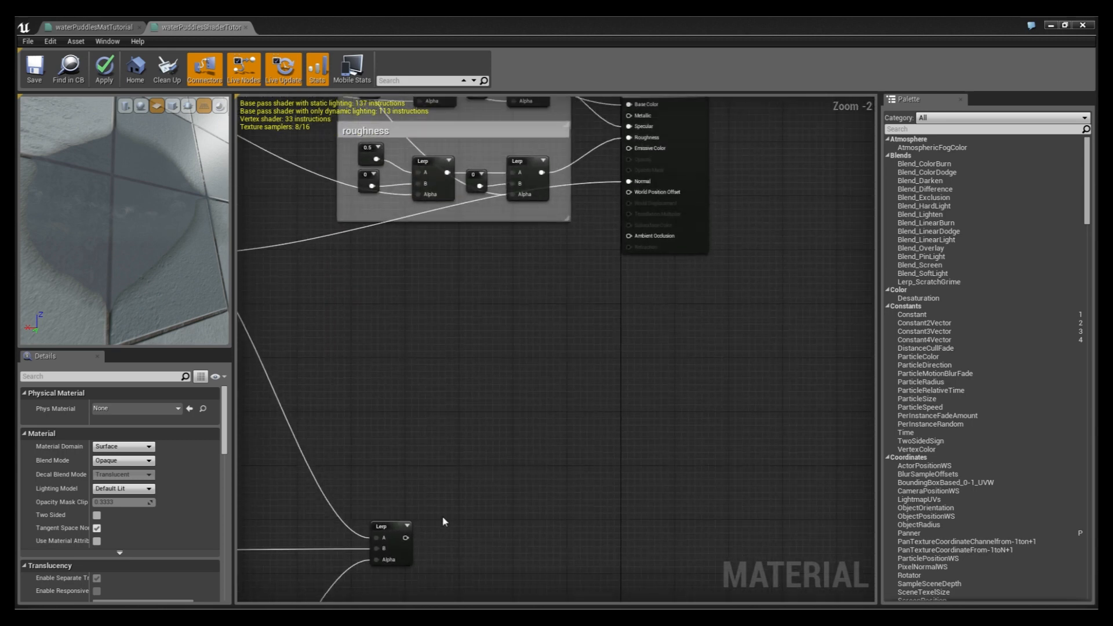
mouse_move(409, 545)
left_mouse_down()
mouse_move(529, 455)
mouse_move(616, 186)
mouse_move(406, 546)
left_mouse_up()
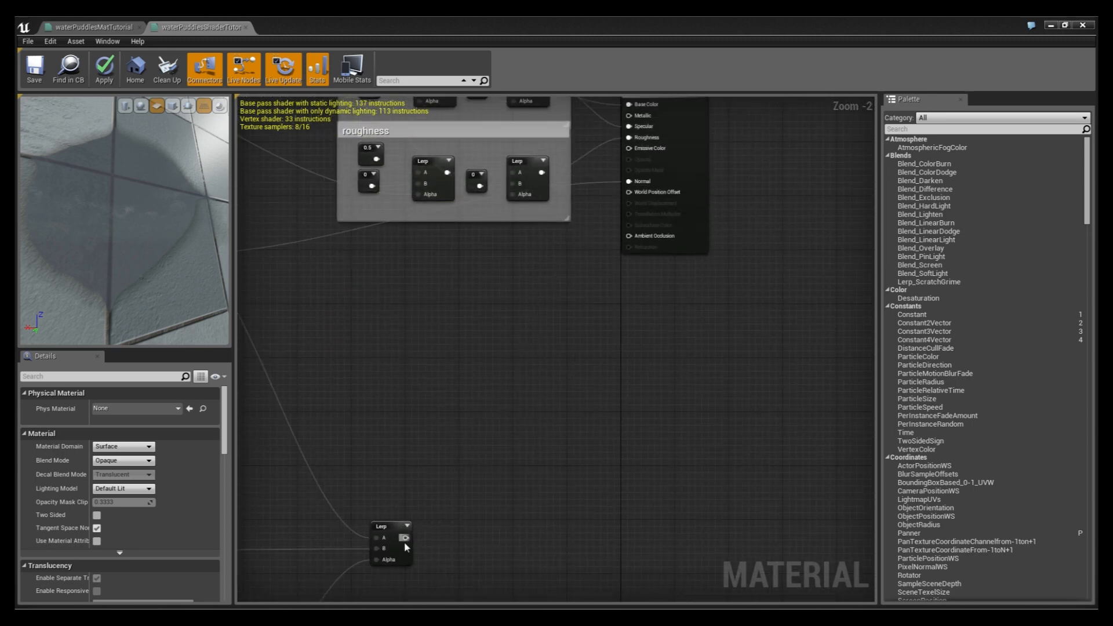
left_click_drag(455, 498, 631, 183)
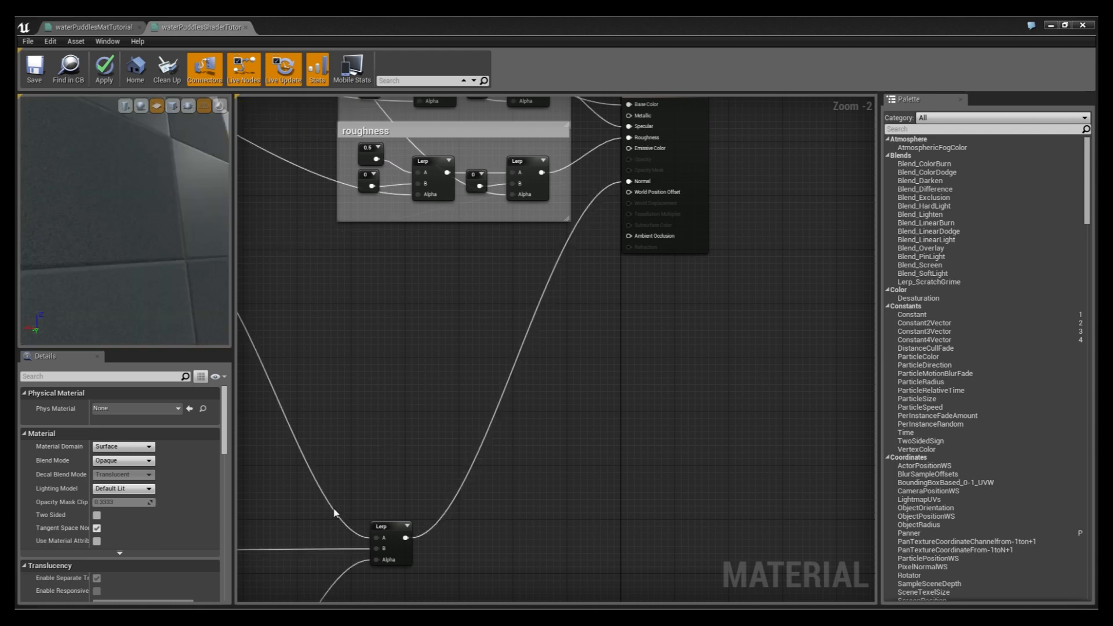
Step: Insert a 1-x node between the ring Clamp and the Multiply's B input, reposition both Multiply nodes and check the preview
right_click_drag(334, 510, 611, 330)
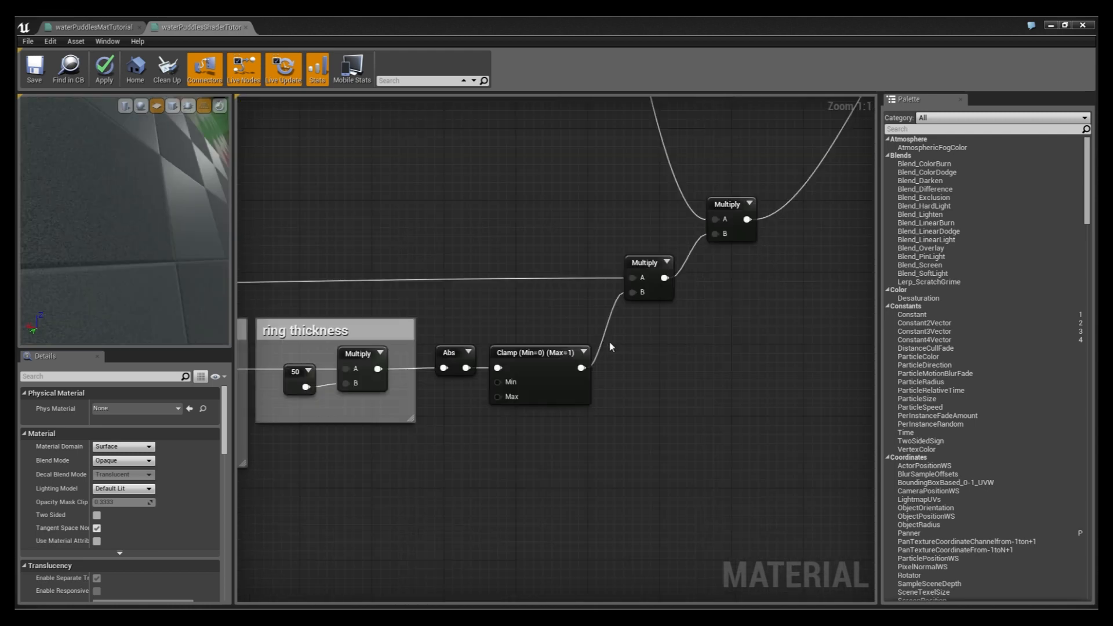
right_click_drag(621, 348, 560, 361)
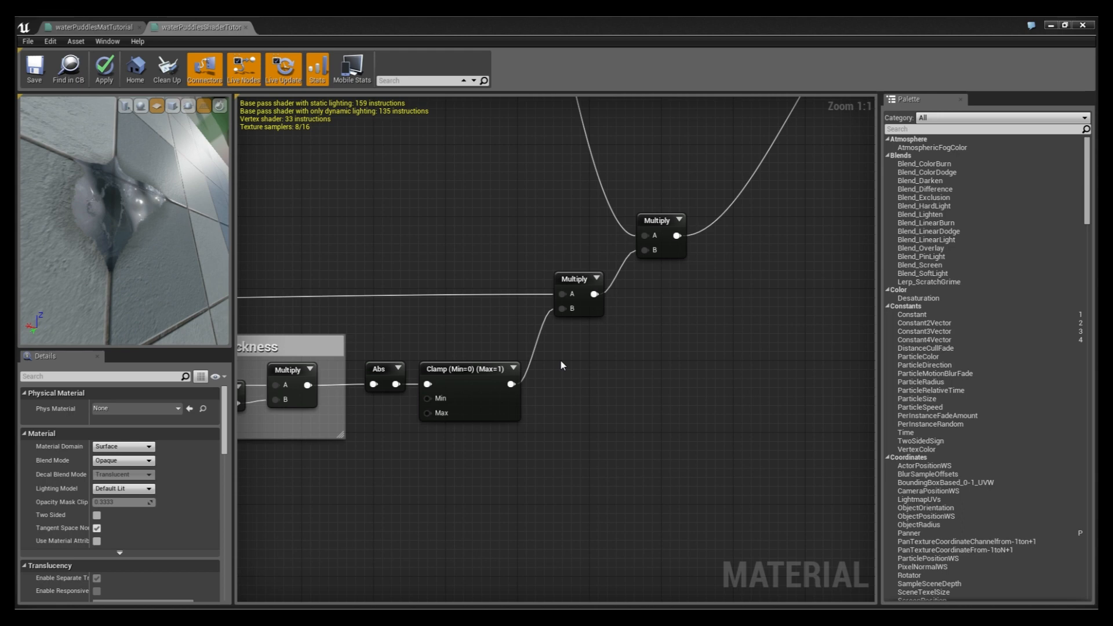
key("o")
left_click(561, 366)
left_click_drag(569, 382, 517, 388)
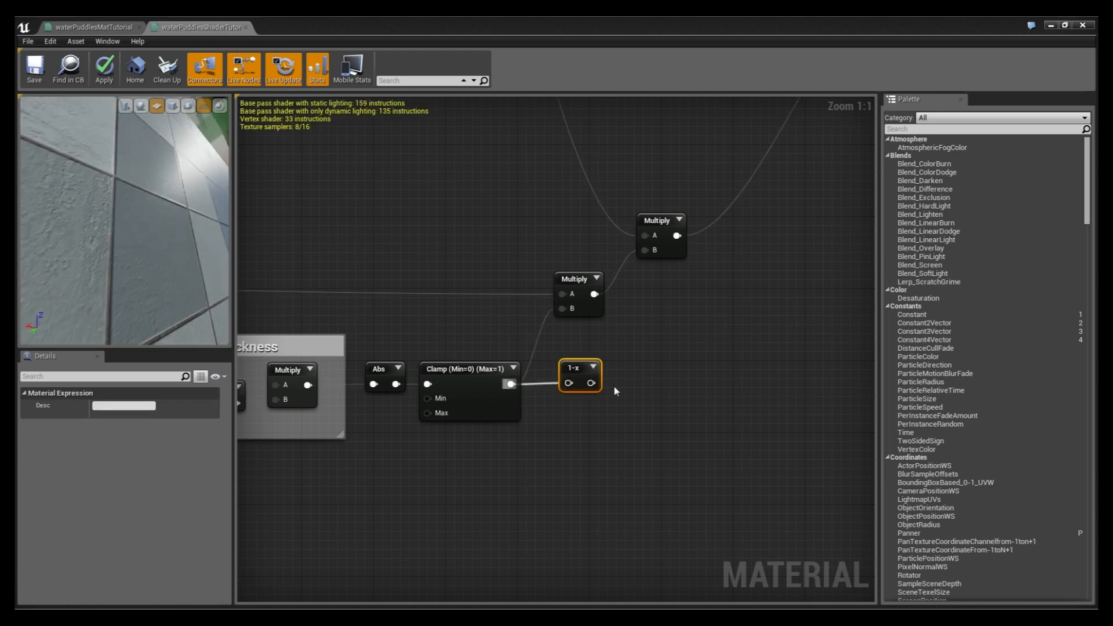
left_click_drag(590, 382, 563, 309)
right_click_drag(723, 303, 630, 355)
left_click_drag(631, 355, 505, 279)
left_click_drag(583, 280, 653, 275)
left_click(587, 399)
mouse_move(167, 238)
left_mouse_down()
mouse_move(138, 268)
mouse_move(124, 220)
mouse_move(179, 241)
left_mouse_up()
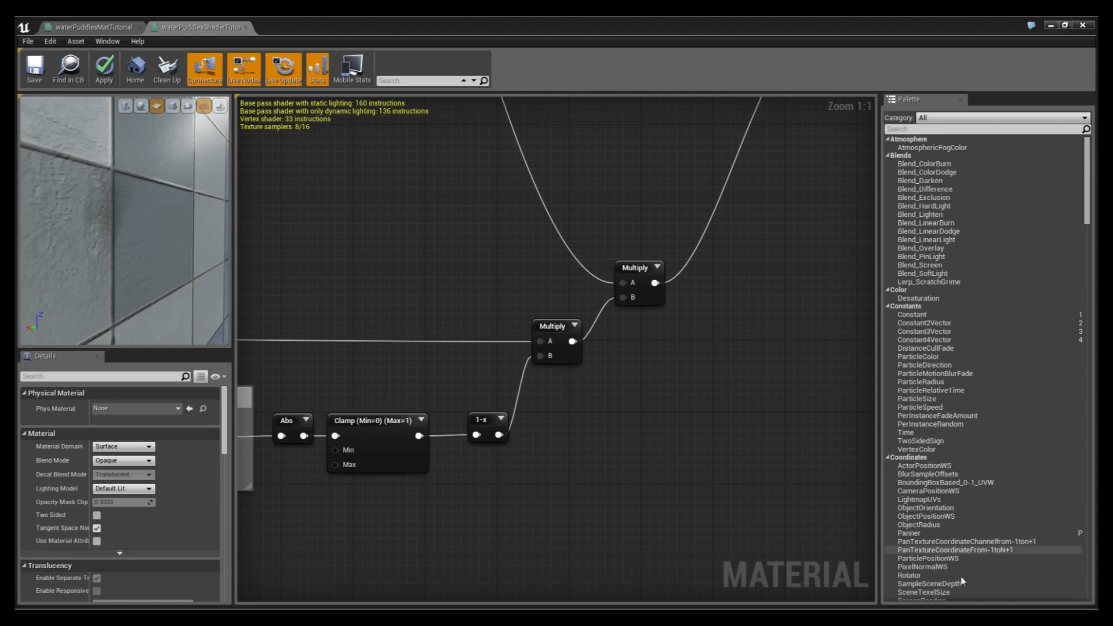
left_click_drag(140, 241, 93, 209)
Step: Duplicate the ring chain from the Add node to the last Multiply, including the position and ring thickness comment boxes
scroll(701, 382, "down", 4)
right_click_drag(523, 404, 499, 382)
left_click_drag(817, 400, 458, 443)
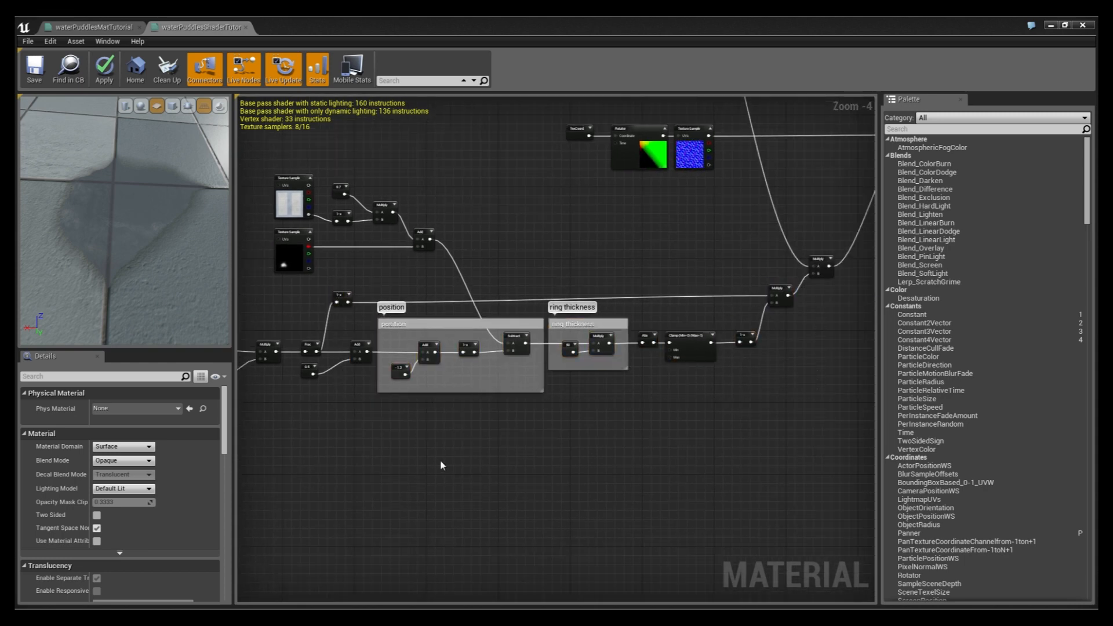
right_click_drag(441, 462, 434, 449)
left_click_drag(826, 377, 358, 259)
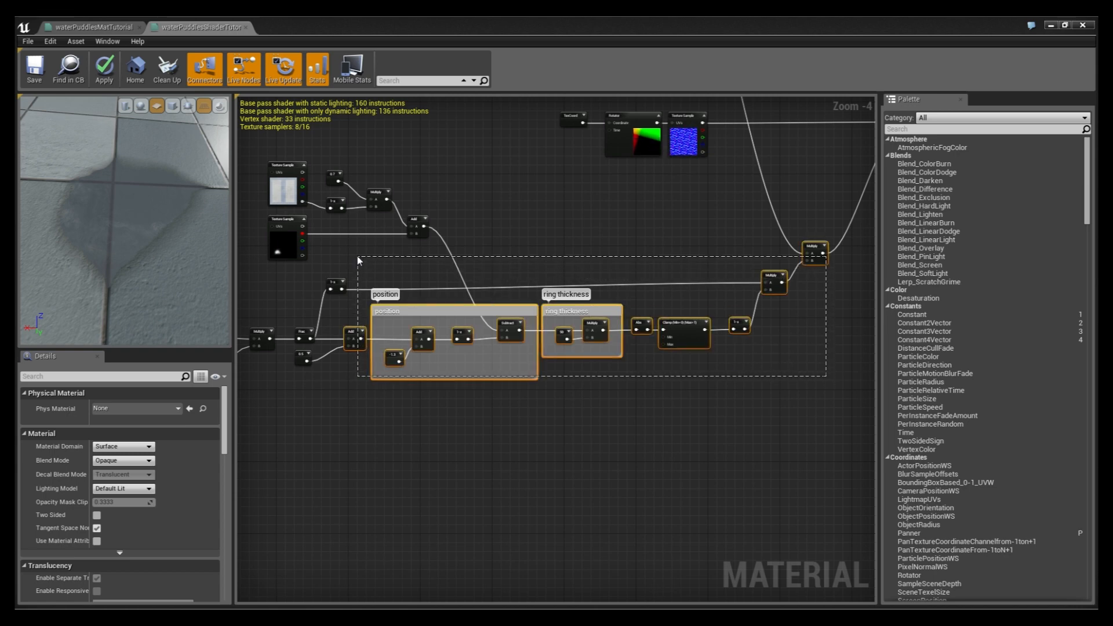
left_click_drag(358, 259, 357, 259)
key("ctrl+c")
left_click(479, 454)
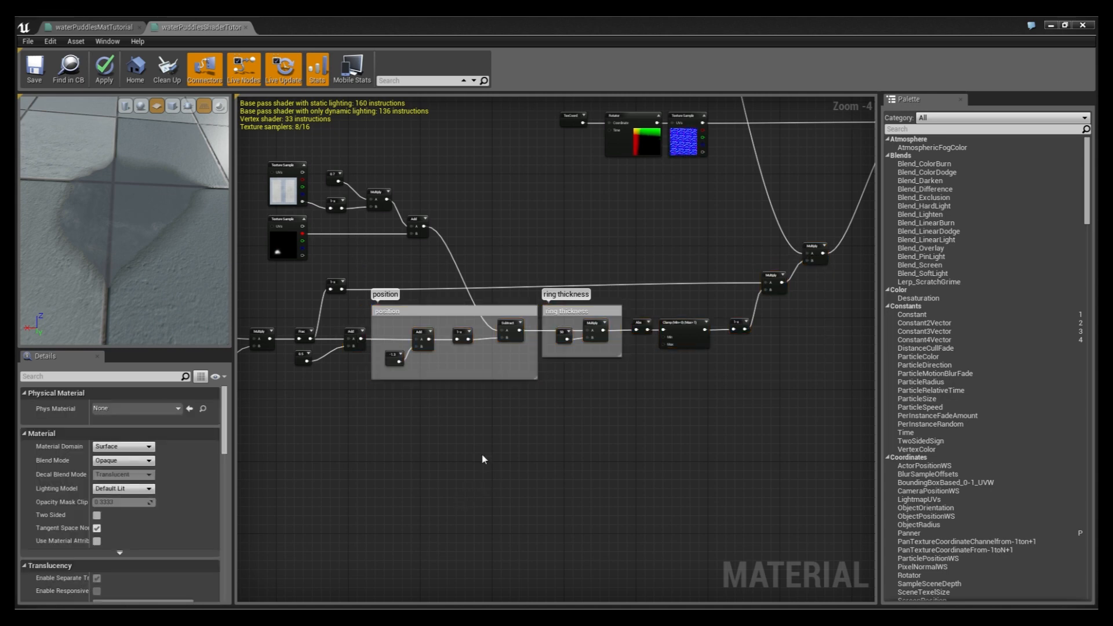
key("ctrl+v")
Step: Move the duplicated ring chain directly beneath the original chain
right_click_drag(485, 487, 505, 433)
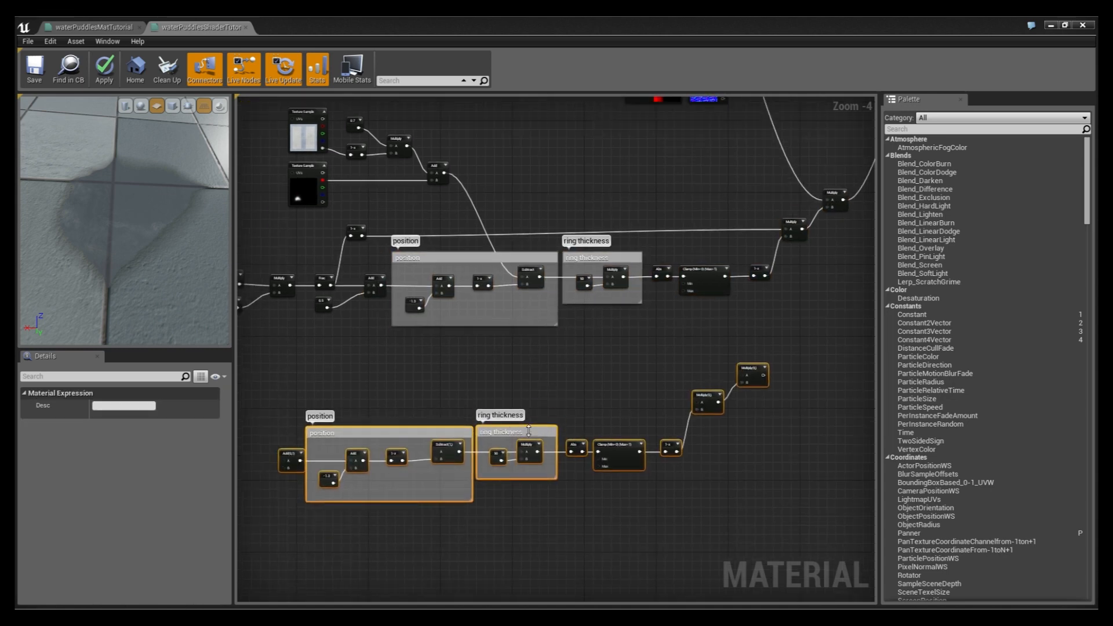
left_click_drag(517, 439, 590, 369)
left_click(551, 512)
right_click_drag(662, 411, 759, 413)
scroll(438, 393, "up", 1)
right_click_drag(375, 353, 452, 387)
scroll(443, 379, "up", 1)
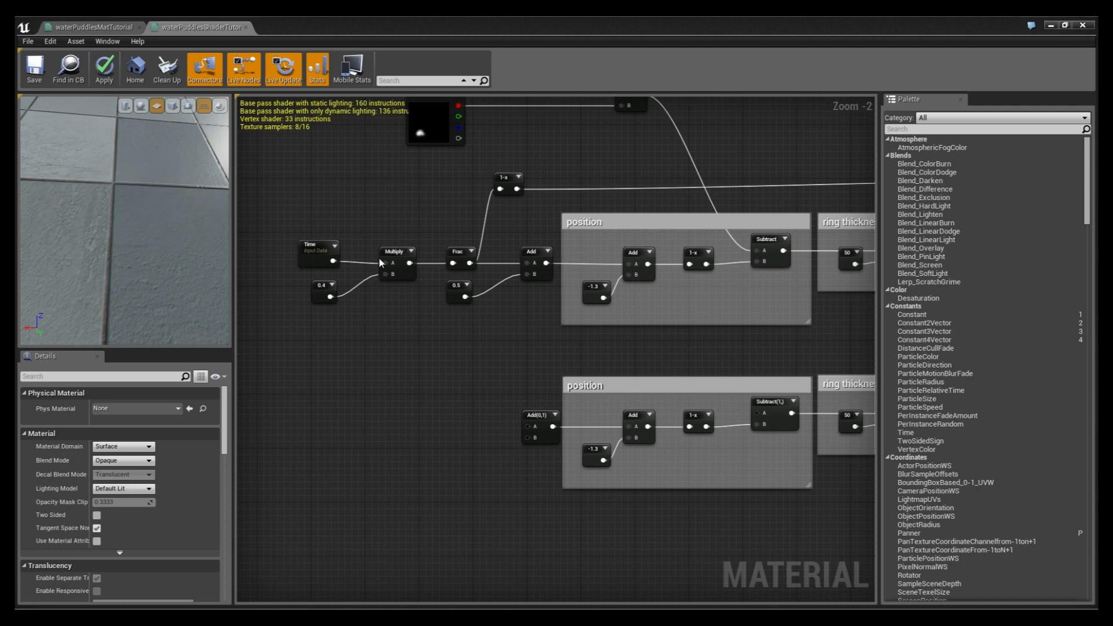
Step: Shift the duplicated ring chain to the right, leaving free space between it and the Frac node
left_click(327, 297)
left_click(350, 328)
scroll(488, 342, "down", 2)
left_click_drag(356, 451, 810, 299)
left_click(802, 297, "shift")
right_click_drag(277, 387, 432, 389)
scroll(420, 387, "up", 2)
left_click(354, 374)
right_click_drag(395, 352, 471, 362)
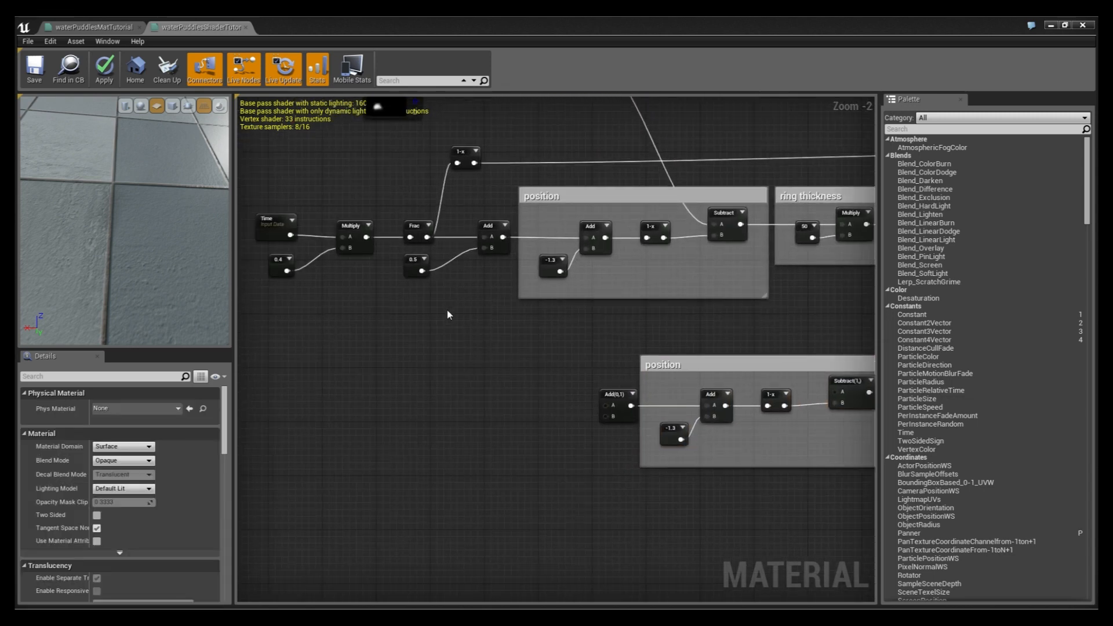
Step: Add a Multiply below the Frac node, with the Frac output in A and a collapsed constant of 2 in B
left_click(447, 310)
left_click_drag(427, 237, 453, 328)
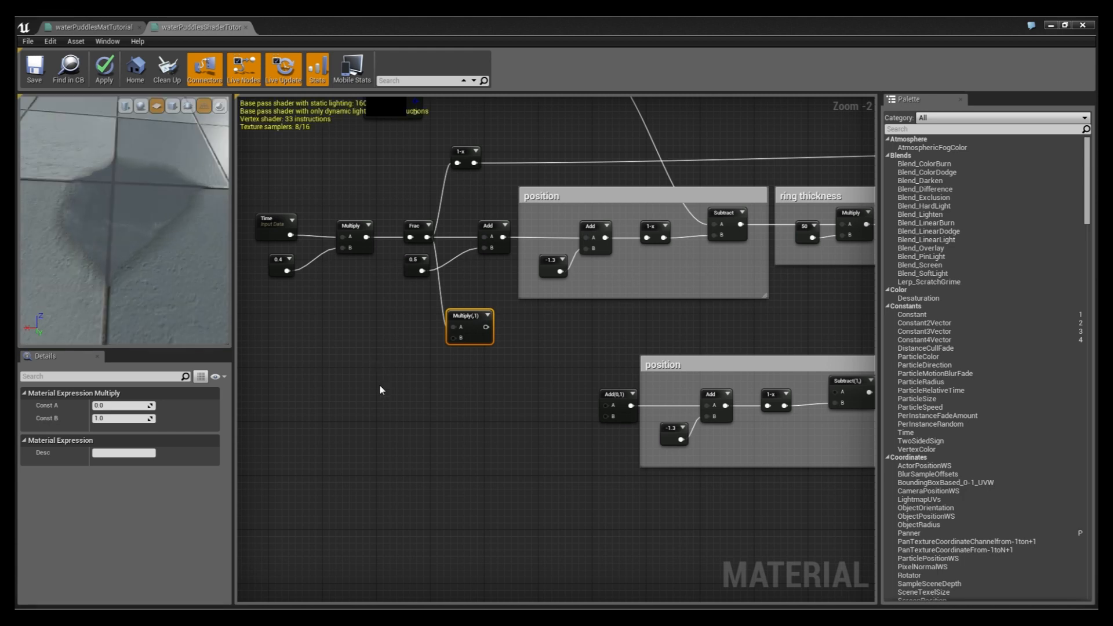
left_click(384, 364)
left_click(120, 406)
type("2")
key("Return")
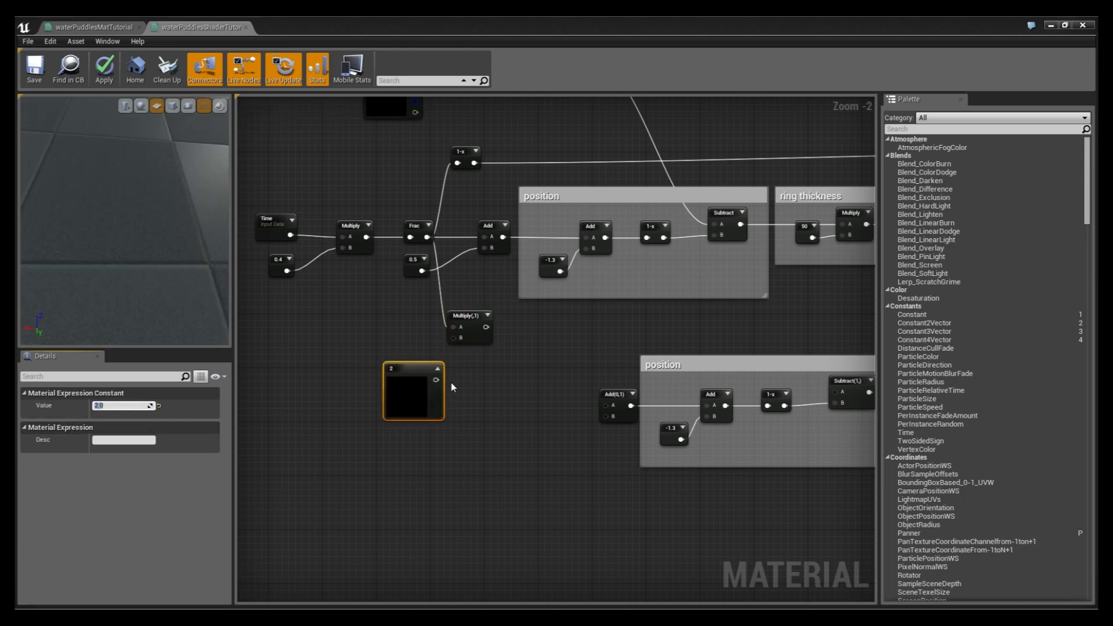
left_click_drag(435, 379, 455, 337)
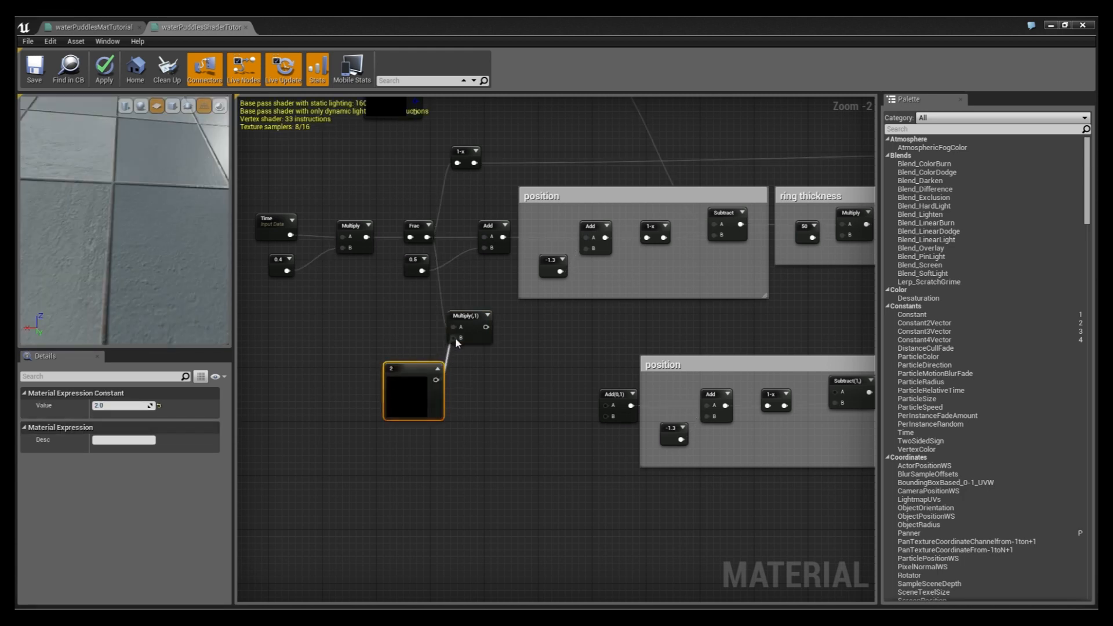
left_click(437, 368)
left_click_drag(395, 370, 420, 325)
right_click_drag(443, 382, 348, 385)
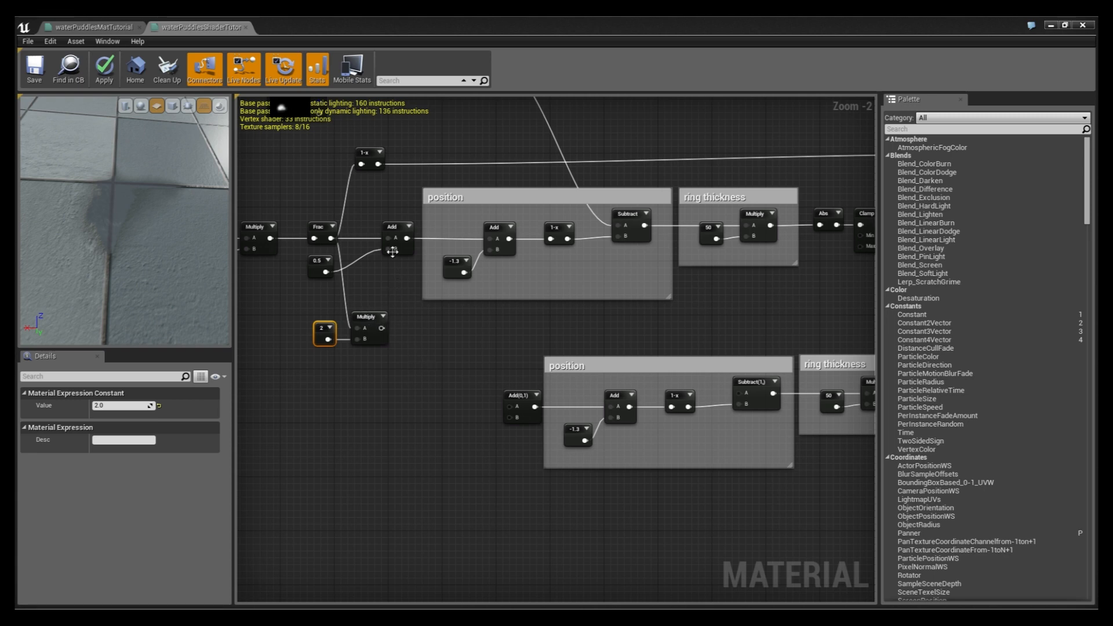
Step: Copy the original chain's Add node with its 0.5 constant and feed the new Multiply's output into the copy's A input
left_click(392, 232)
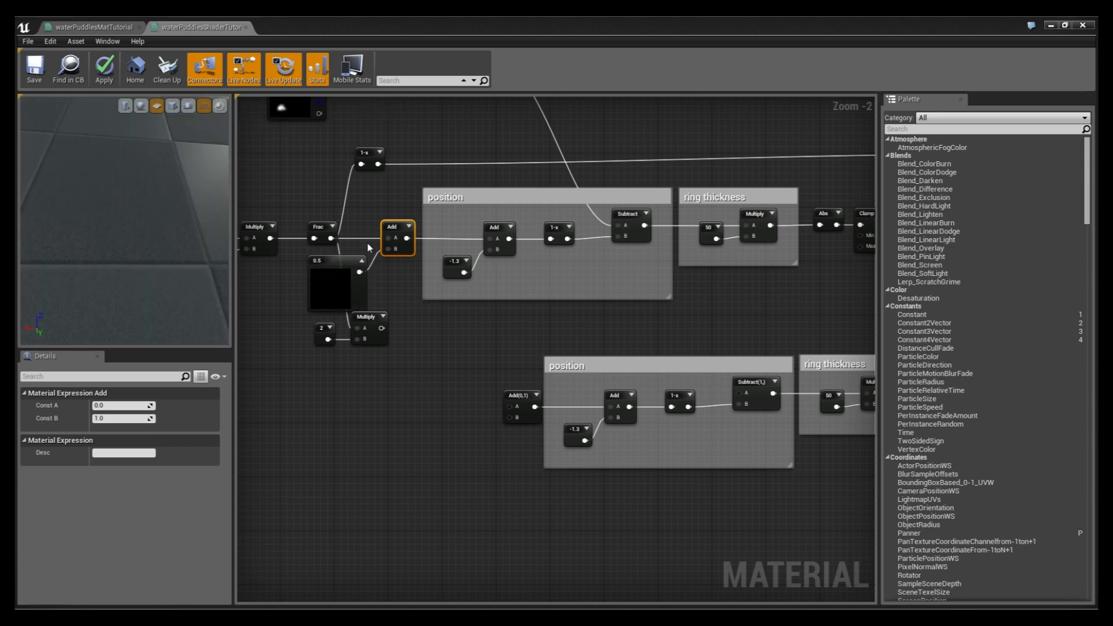
left_click(322, 265, "ctrl")
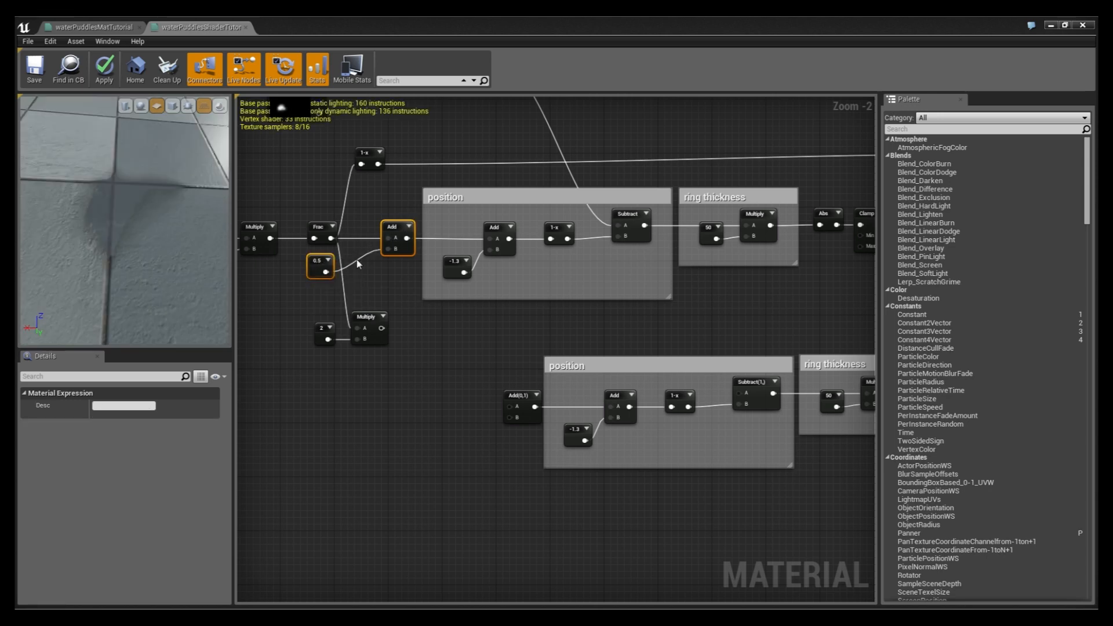
key("ctrl+c")
key("ctrl+v")
left_click_drag(483, 351, 454, 351)
left_click_drag(381, 328, 510, 407)
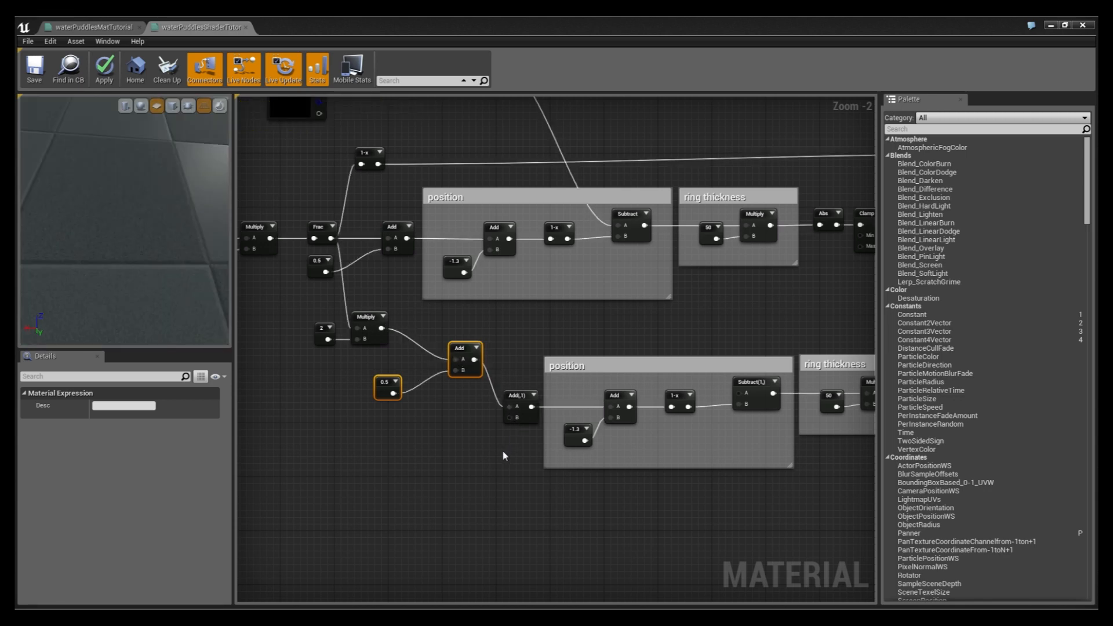
Step: Replace the duplicated chain's leftover Add with the copied Add, wired into the position box, and place its 0.5 constant beside it
left_click(504, 445)
left_click(523, 401)
key("Delete")
left_click_drag(474, 359, 489, 377)
left_click_drag(385, 387, 446, 408)
left_click(479, 458)
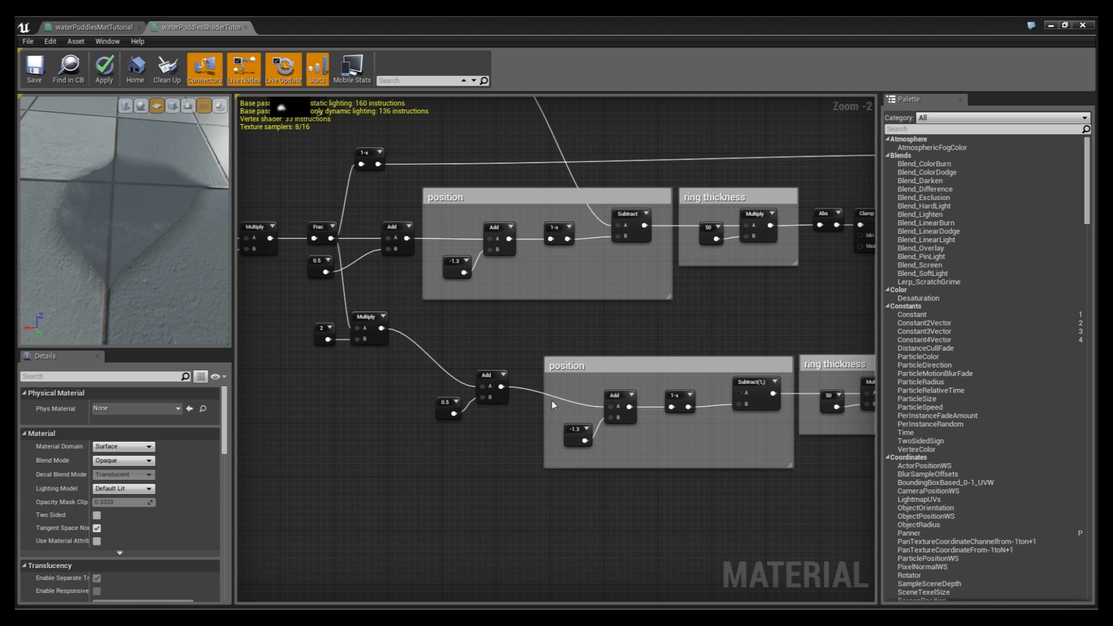
Step: Connect the output of the Add that combines the textures to the A input of the second chain's Subtract
right_click_drag(656, 443, 567, 486)
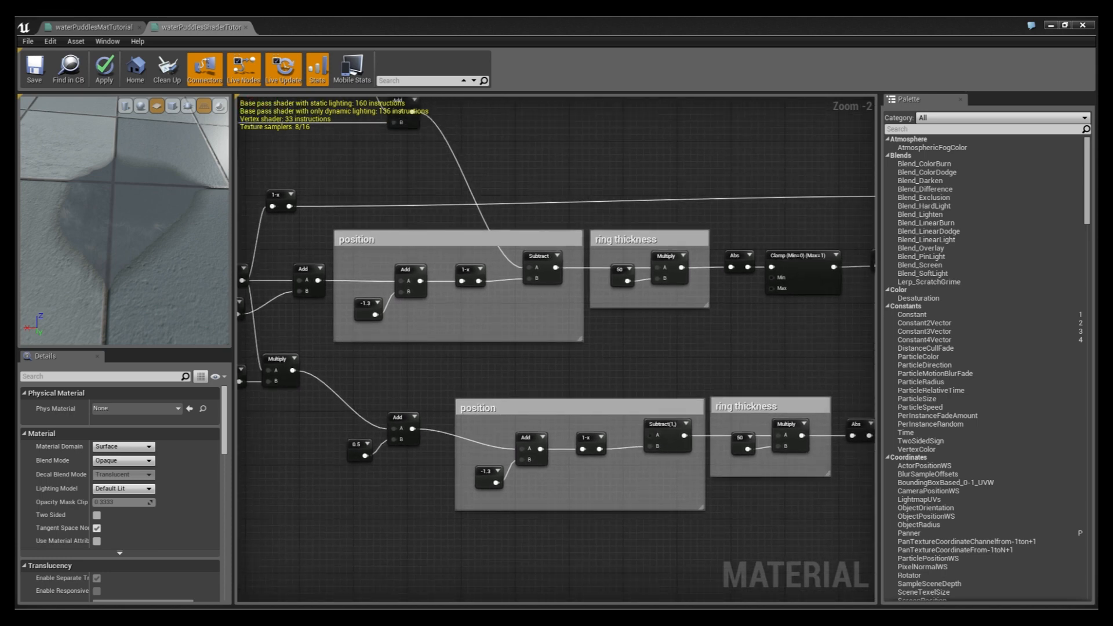
right_click_drag(647, 436, 659, 468)
right_click_drag(600, 389, 587, 433)
left_click_drag(411, 188, 650, 517)
Step: Set the second chain's ring thickness constant to 70
right_click_drag(651, 517, 516, 439)
scroll(591, 440, "up", 2)
left_click(595, 451)
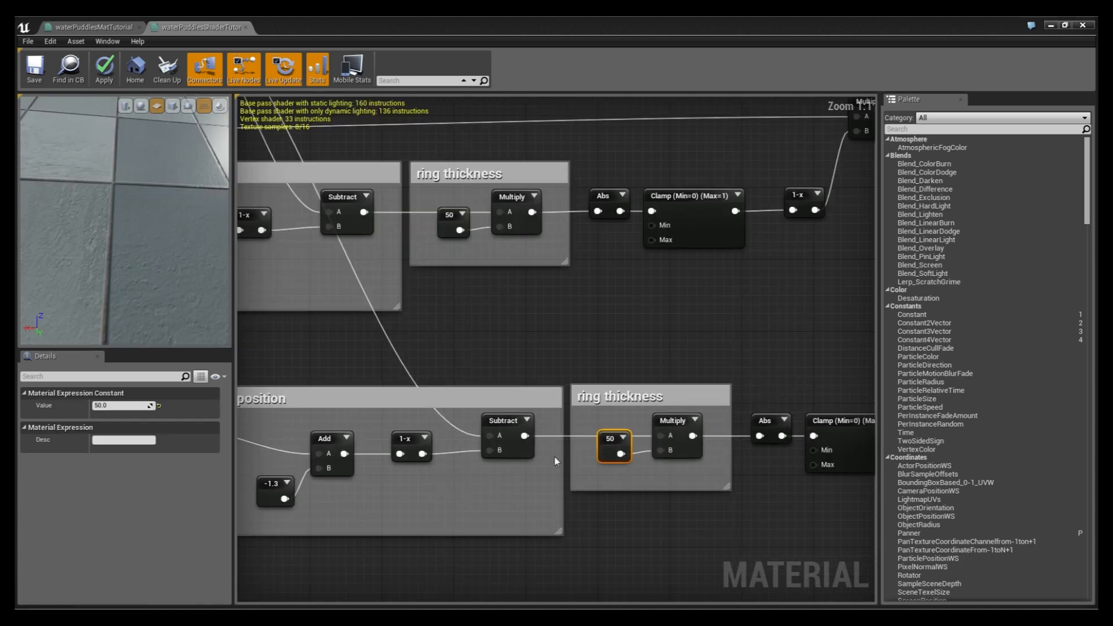
left_click(118, 405)
key("Return")
left_click(681, 341)
Step: Add a 1-x node to the right of the Multiply that takes the constant 2
right_click_drag(683, 341, 292, 338)
scroll(292, 338, "down", 2)
right_click_drag(568, 300, 582, 434)
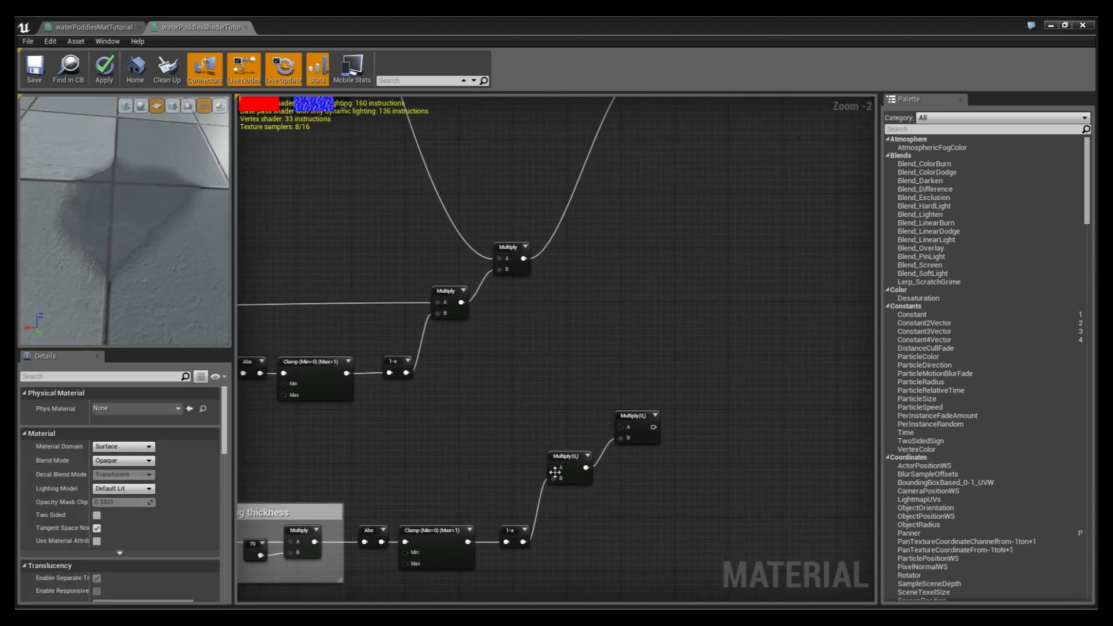
right_click_drag(561, 471, 868, 430)
right_click_drag(284, 518, 564, 455)
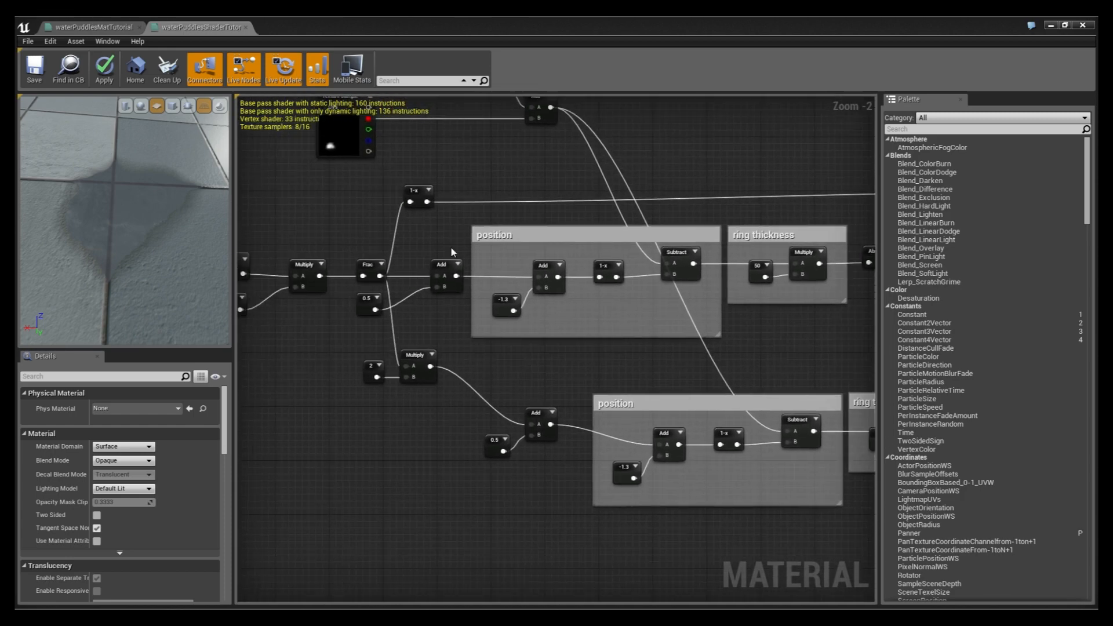
left_click(414, 200)
scroll(471, 287, "up", 2)
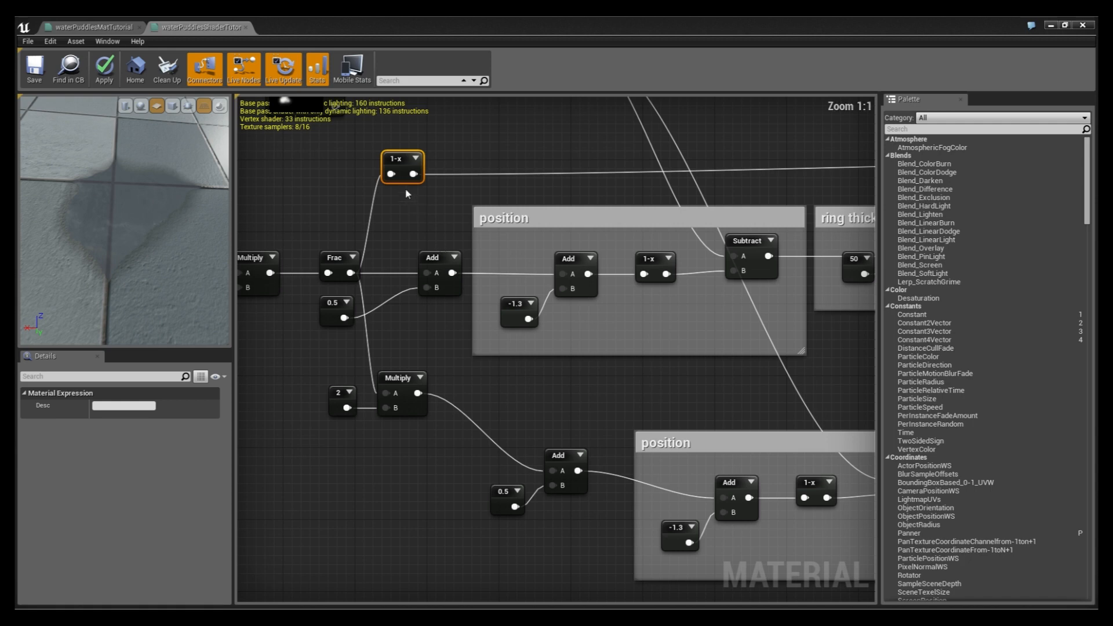
left_click(486, 368)
key("o")
left_click(533, 395)
left_click_drag(546, 402, 529, 375)
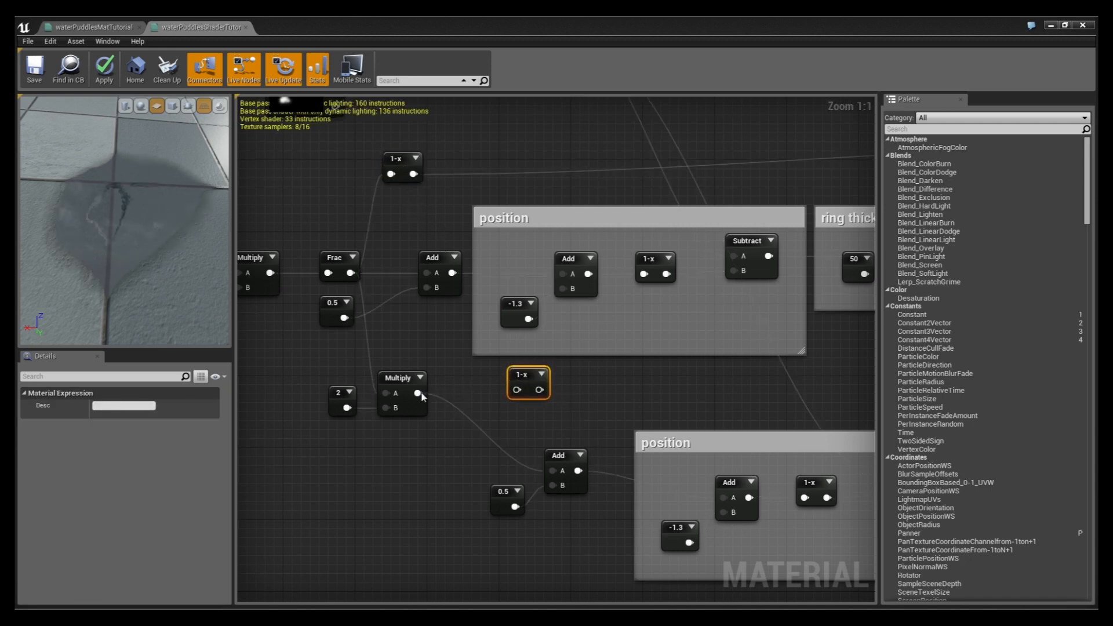
Step: Connect the Multiply's output through the new 1-x node to the A input of the Multiply following the second chain's Clamp
left_click_drag(422, 390, 452, 392)
left_click_drag(522, 394, 520, 391)
right_click_drag(525, 375, 304, 350)
left_click_drag(526, 380, 687, 364)
Step: Connect the water mask used by the original chain to the A input of the second chain's last Multiply
right_click_drag(423, 400, 425, 412)
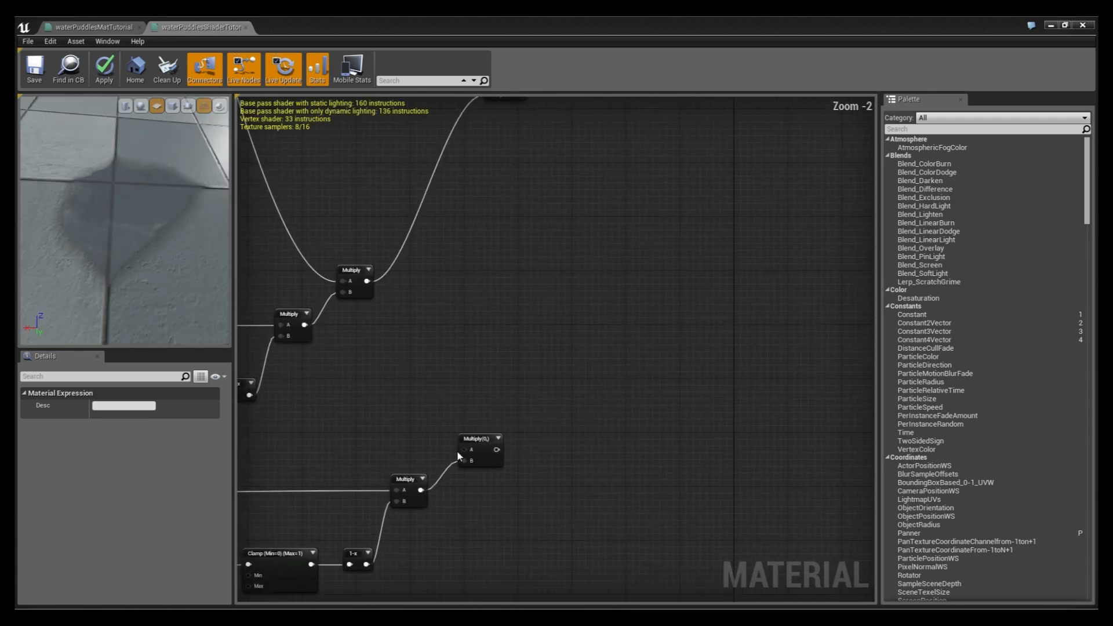
left_click_drag(463, 449, 734, 344)
right_click_drag(665, 529, 420, 226)
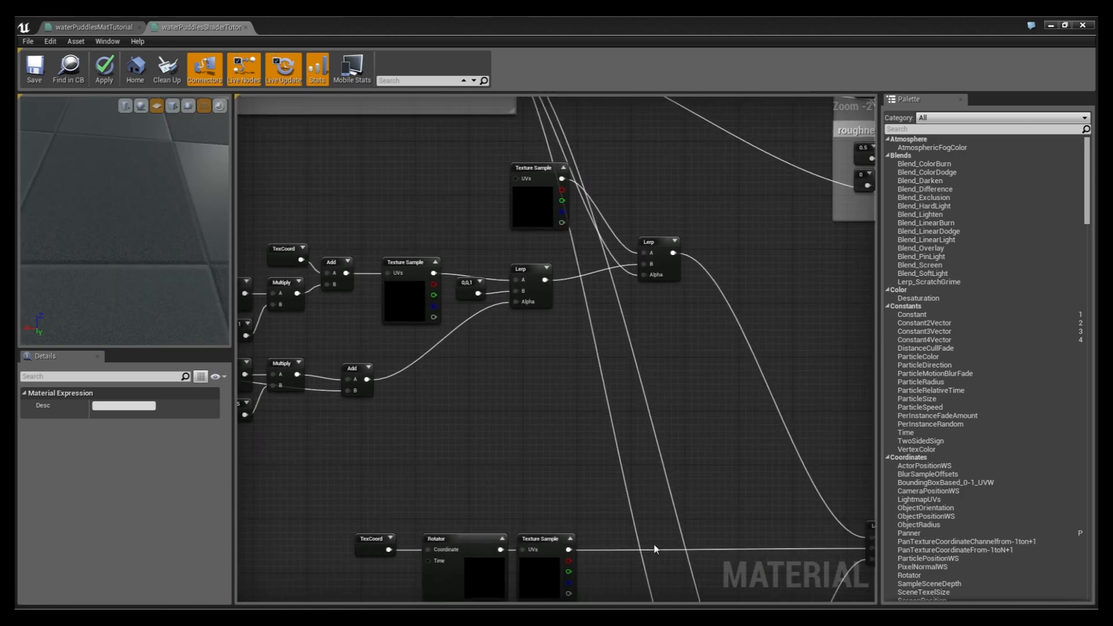
right_click_drag(660, 556, 489, 338)
right_click_drag(718, 597, 446, 448)
scroll(447, 448, "down", 1)
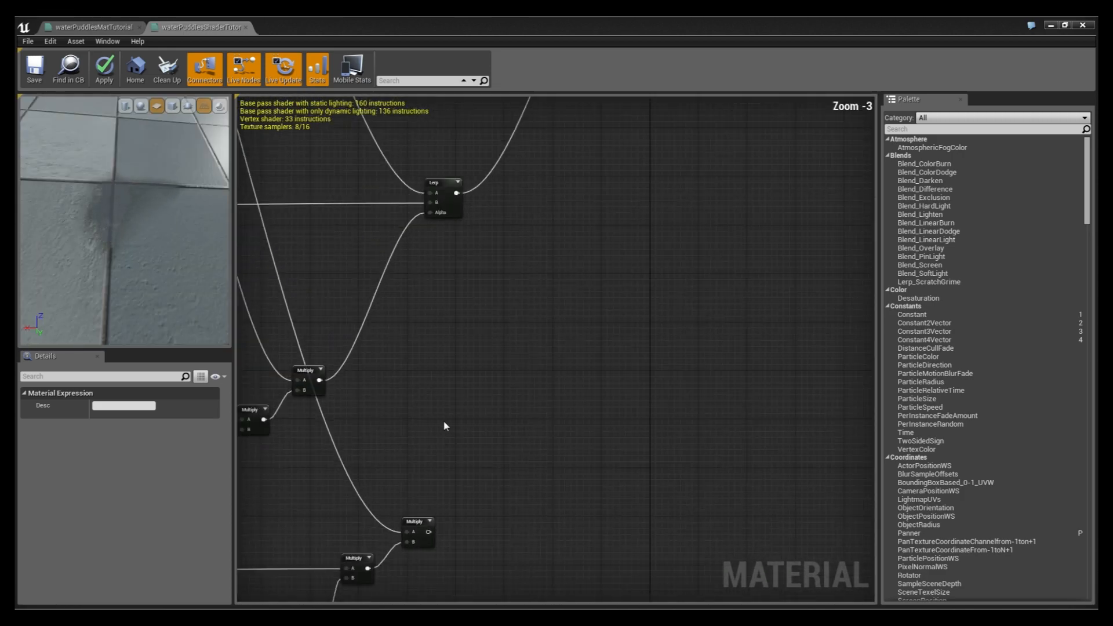
Step: Add a second Lerp with the existing normal Lerp in A, the rotated texture sample in B and the second chain's Multiply in Alpha
left_click(432, 182)
key("ctrl+w")
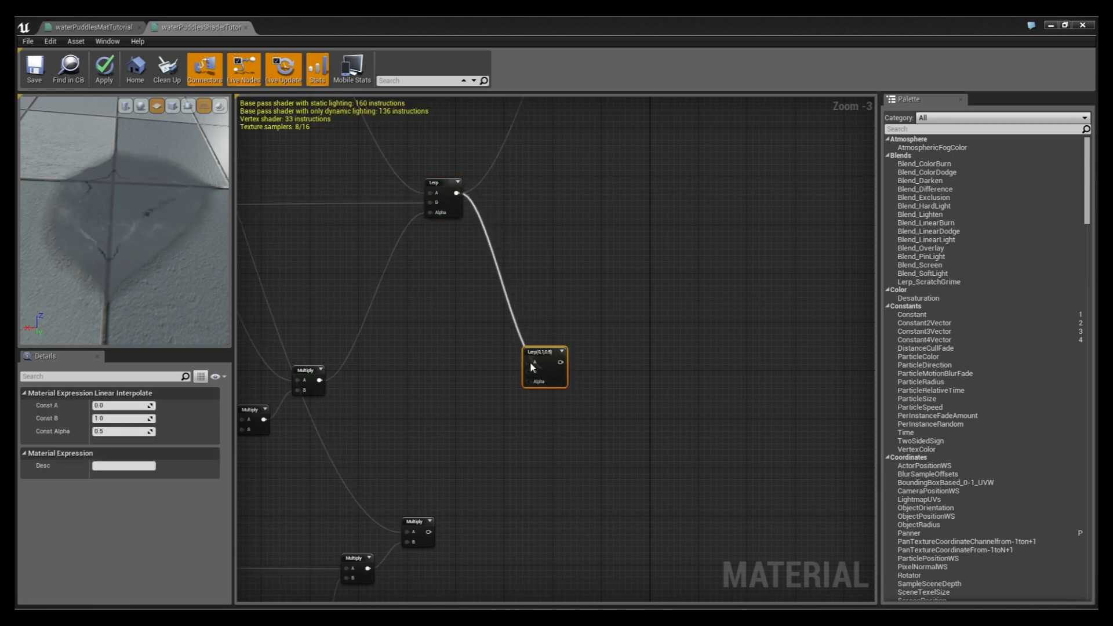
left_click_drag(535, 368, 534, 363)
left_click_drag(428, 532, 527, 390)
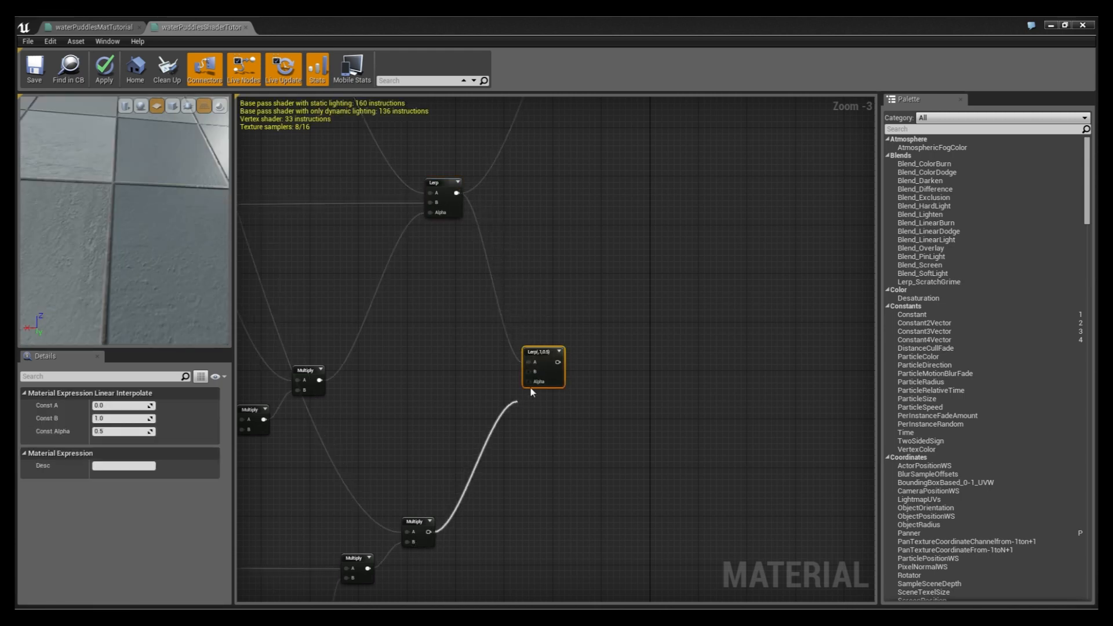
right_click_drag(458, 382, 655, 444)
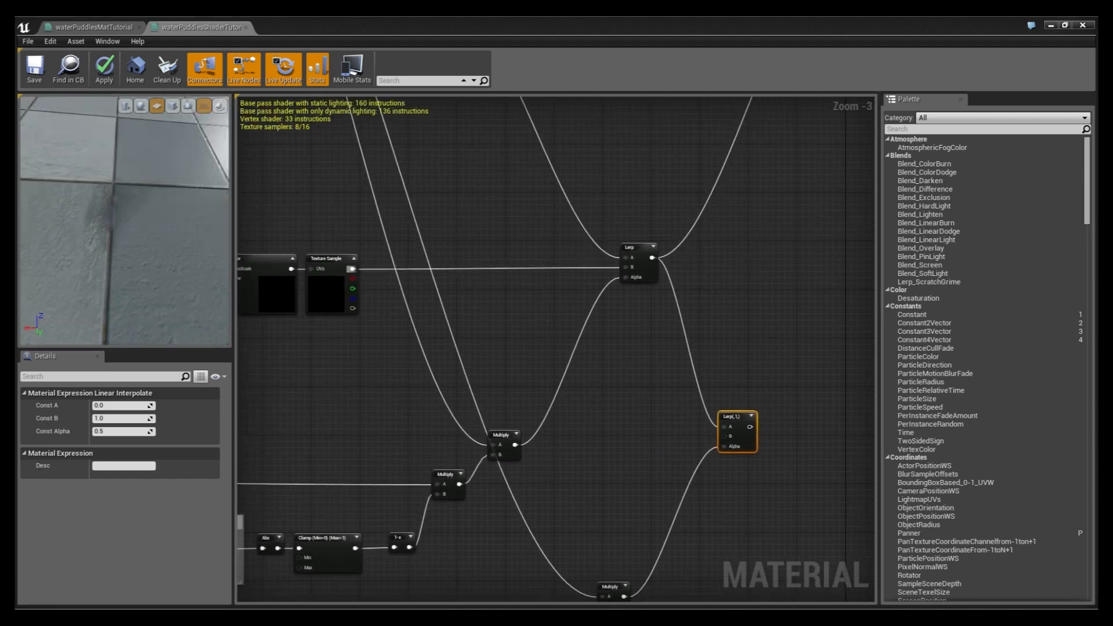
left_click_drag(352, 270, 724, 436)
Step: Connect the new Lerp's output to the material's Normal input and check the preview
right_click_drag(724, 437, 639, 450)
left_click_drag(607, 443, 721, 18)
left_click_drag(701, 559, 709, 454)
right_click_drag(651, 521, 765, 98)
left_click_drag(179, 284, 148, 240)
Step: Duplicate the whole second ring chain, including its comment boxes, and place the copy directly beneath it
right_click_drag(369, 517, 675, 308)
right_click_drag(417, 407, 539, 353)
scroll(539, 353, "down", 2)
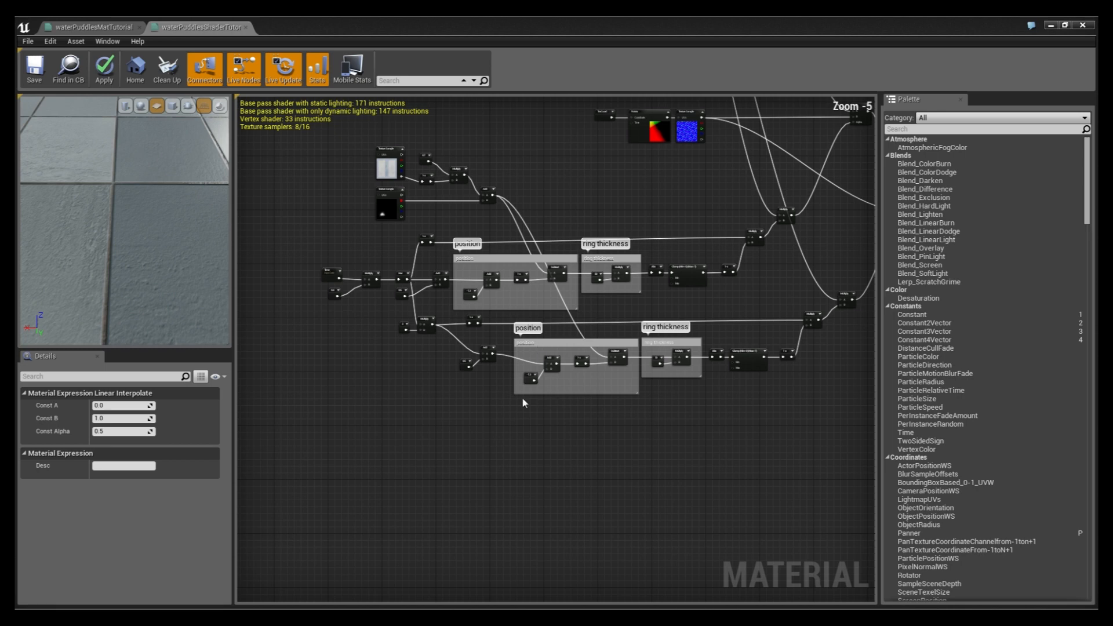
left_click(653, 416)
left_click_drag(823, 293, 318, 444)
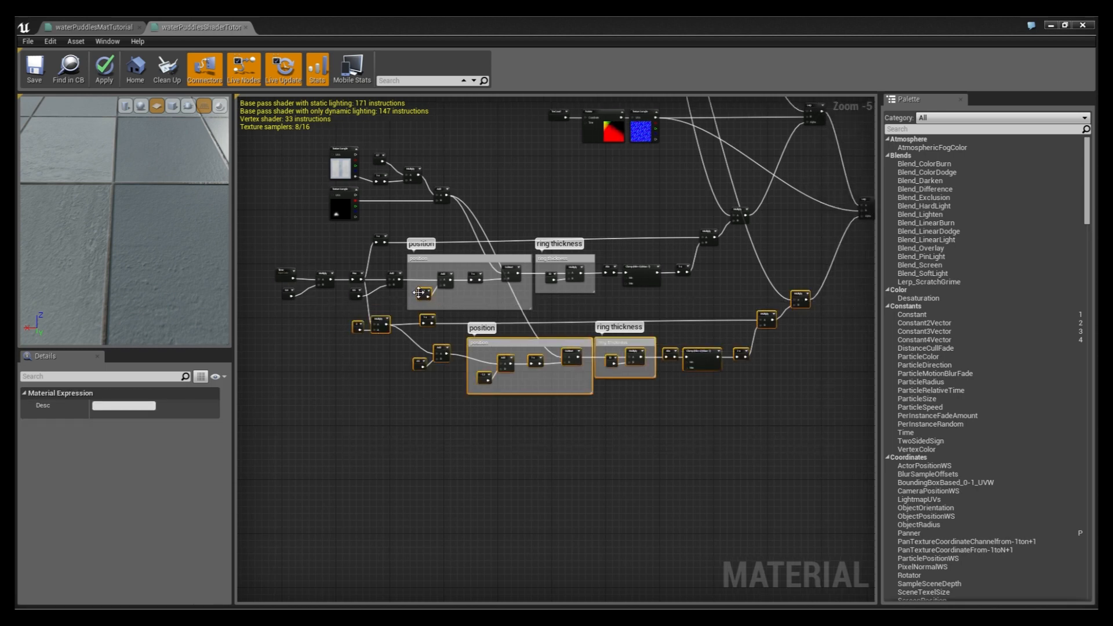
key("ctrl+c")
key("ctrl+v")
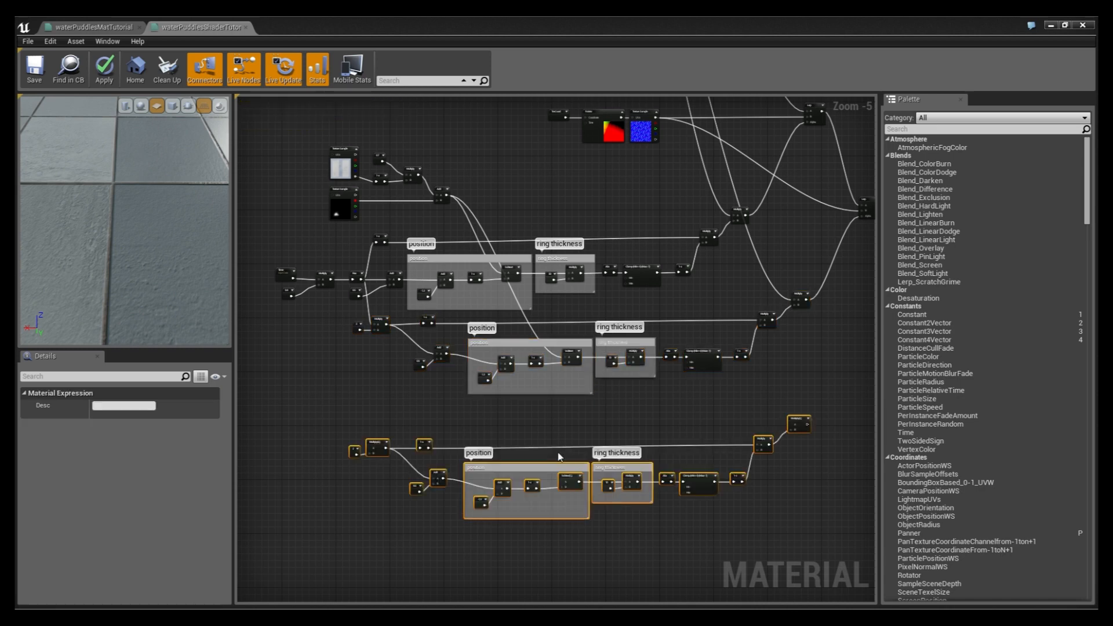
left_click_drag(538, 474, 585, 439)
left_click(395, 471)
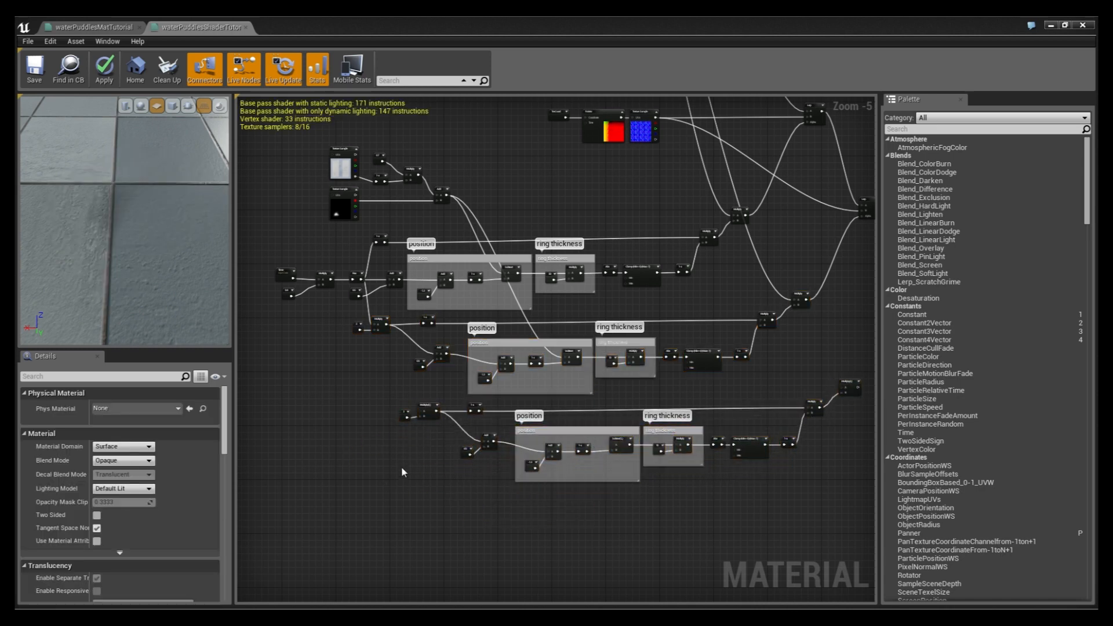
Step: Set the constant feeding the third chain's first Multiply to 1.5
scroll(409, 464, "up", 3)
right_click_drag(410, 463, 516, 554)
right_click_drag(544, 483, 480, 433)
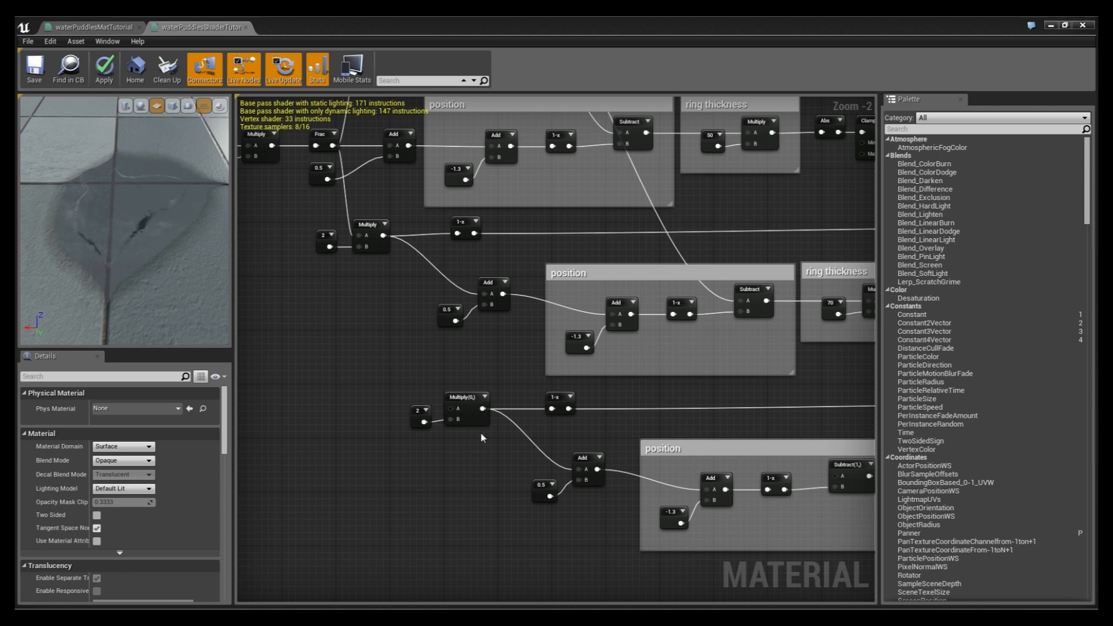
left_click(416, 415)
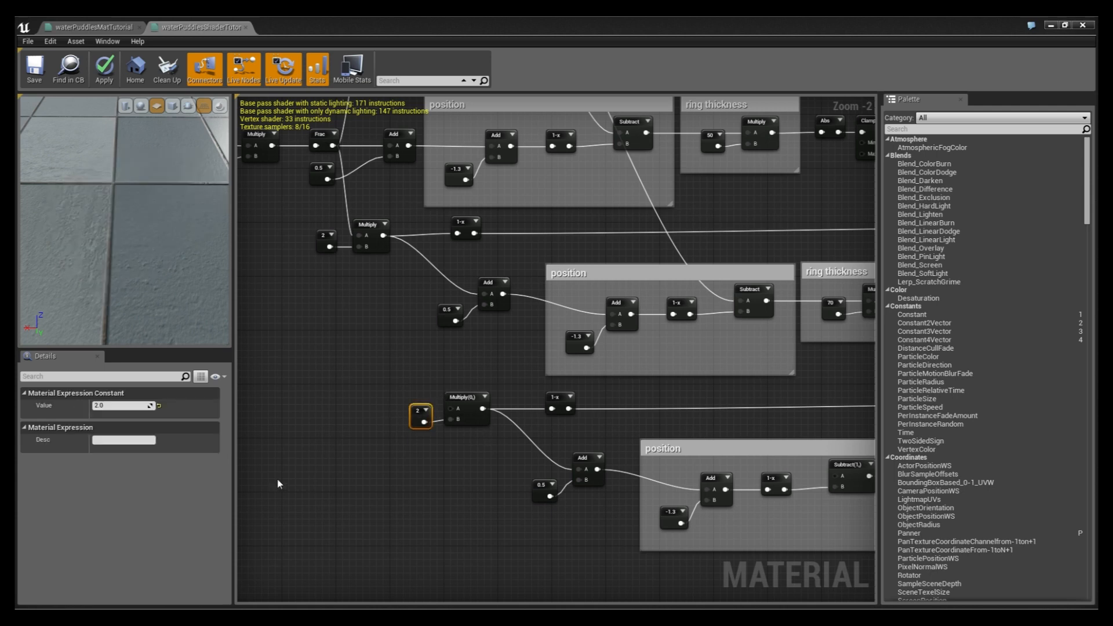
type("1")
key("Return")
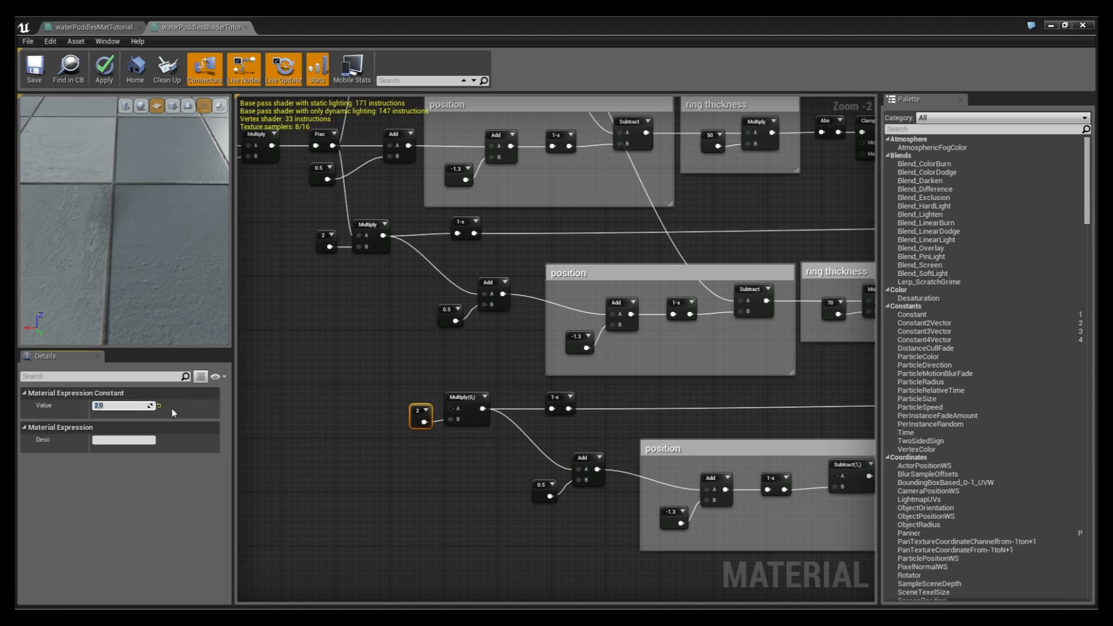
type(".5")
key("Return")
left_click(410, 345)
Step: Connect the Frac node's output to the A input of the third chain's first Multiply
right_click_drag(409, 346, 479, 380)
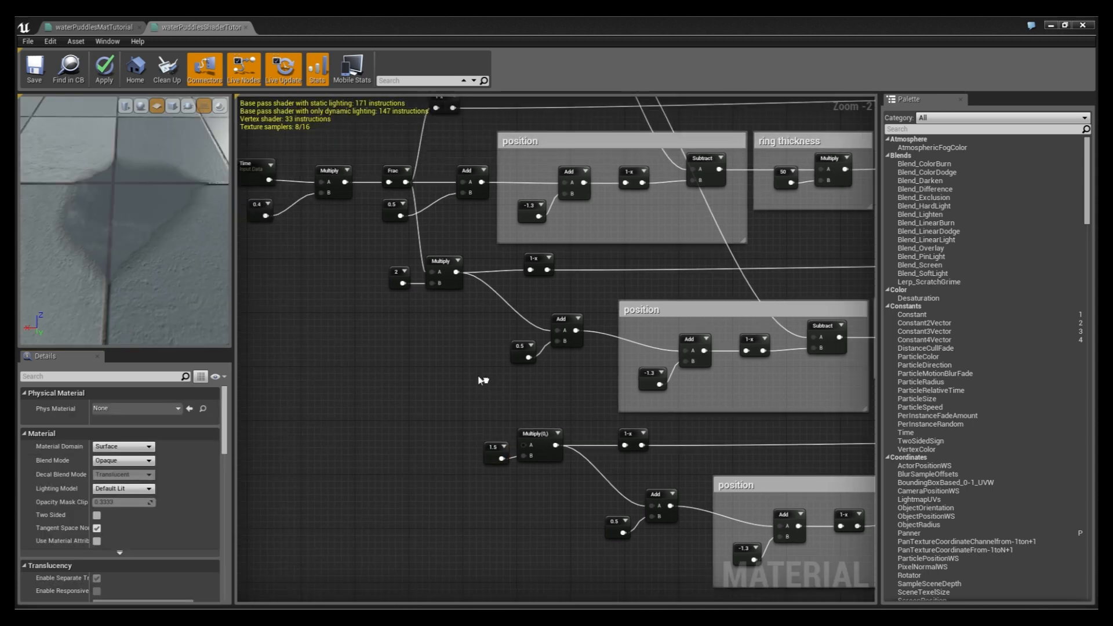
left_click_drag(405, 182, 458, 251)
left_click_drag(514, 444, 524, 444)
Step: Set the constant in the third chain's position box to -1.4
right_click_drag(433, 294, 247, 251)
right_click_drag(498, 387, 493, 340)
left_click(555, 462)
right_click_drag(538, 484, 508, 468)
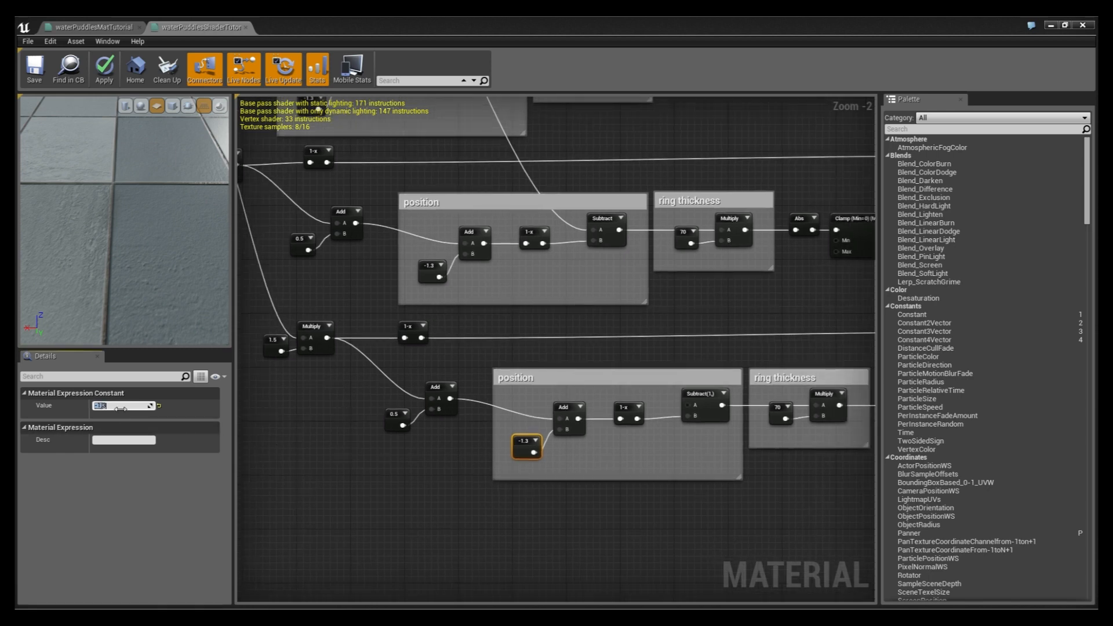
type("4")
key("Return")
right_click_drag(620, 466, 562, 466)
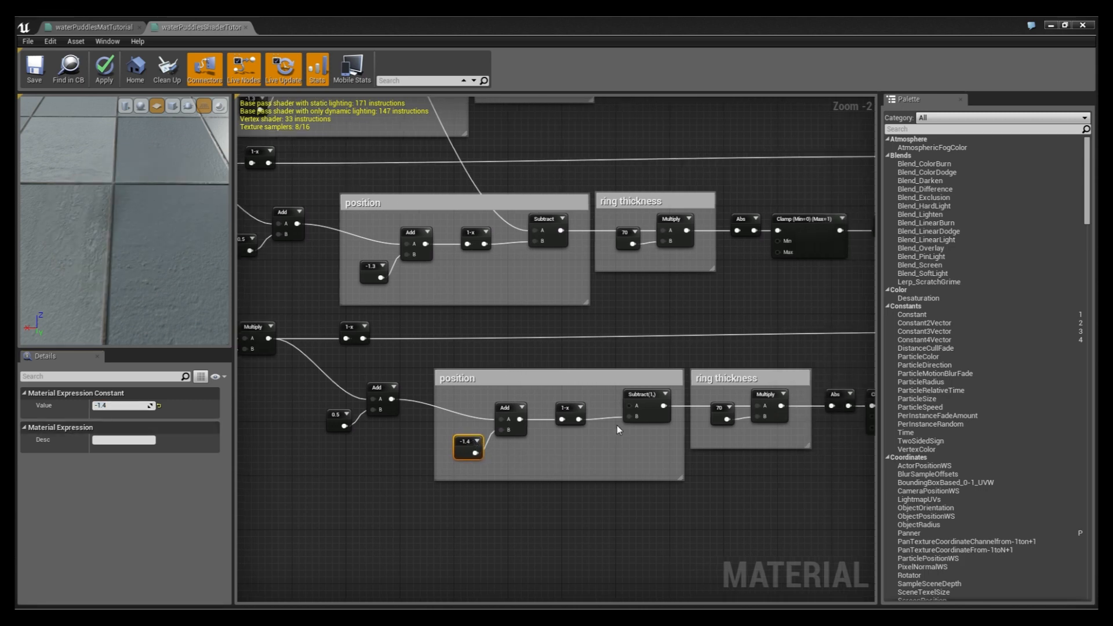
Step: Examine the nodes that combine the two texture samples, including the constant scaling the inverted first sample
left_click(648, 403)
right_click_drag(405, 119, 584, 248)
left_click_drag(403, 115, 690, 532)
right_click_drag(550, 405, 736, 597)
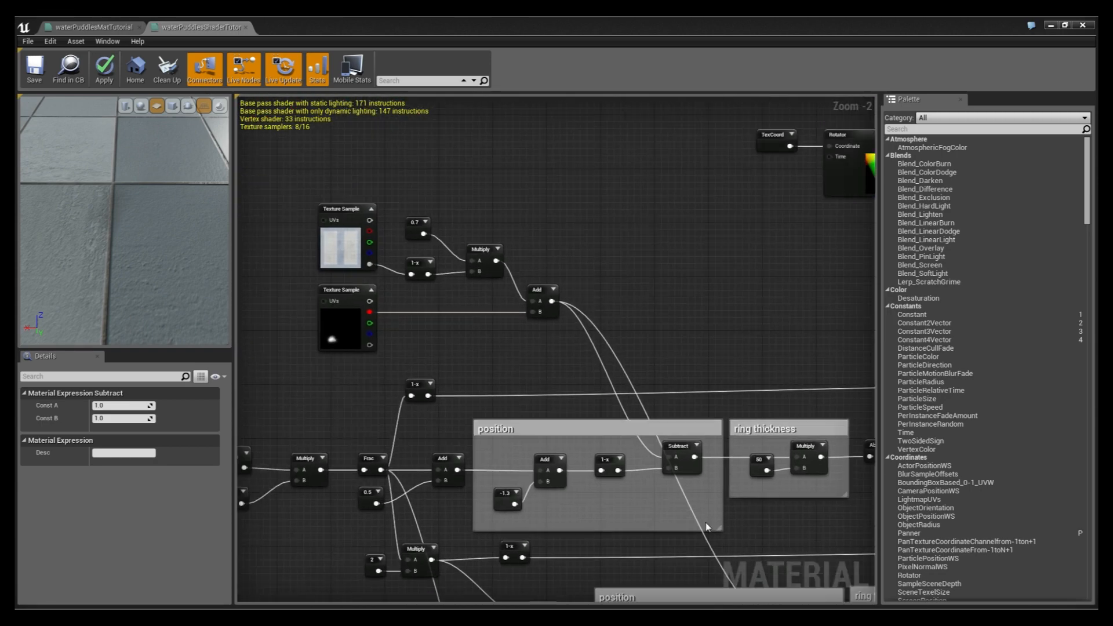
right_click_drag(449, 233, 487, 253)
scroll(490, 252, "up", 2)
left_click(597, 278)
right_click_drag(606, 287, 548, 283)
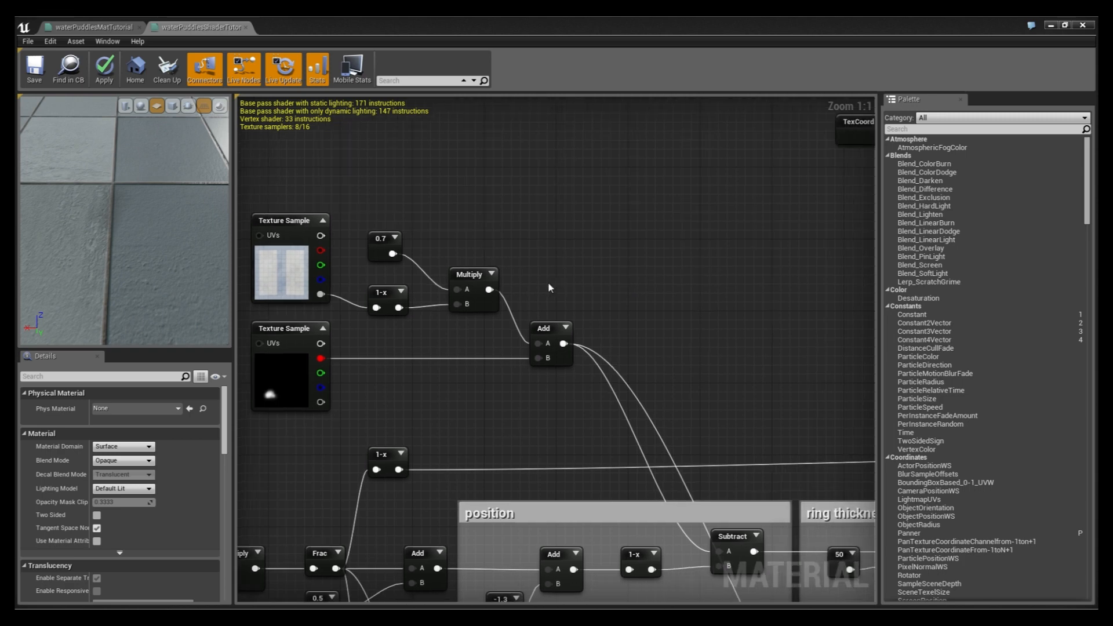
left_click(381, 245)
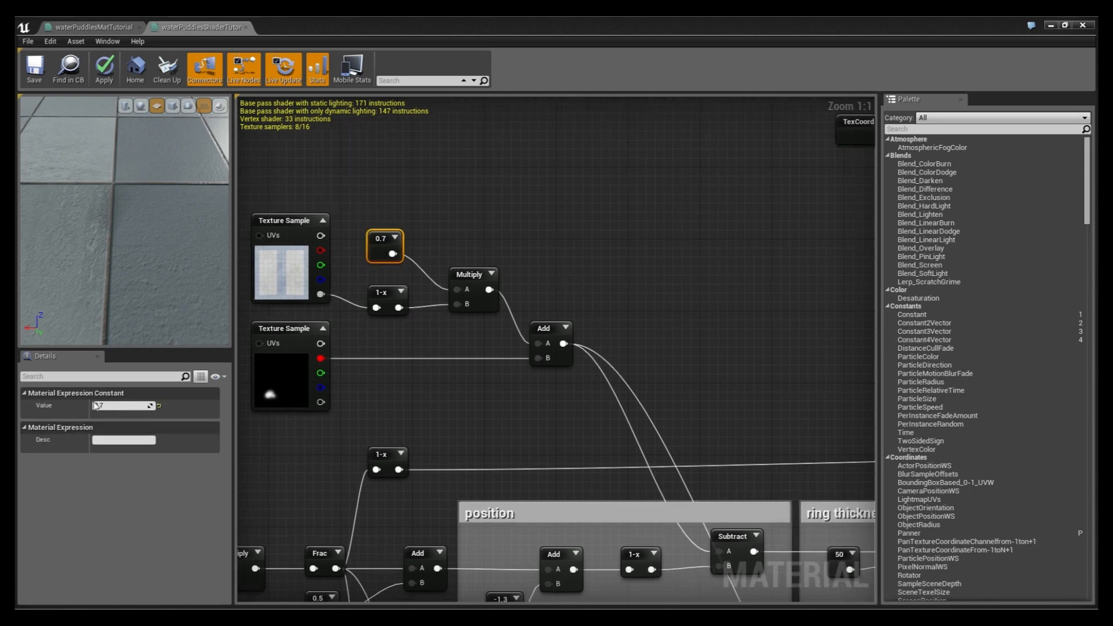
right_click_drag(539, 351, 482, 357)
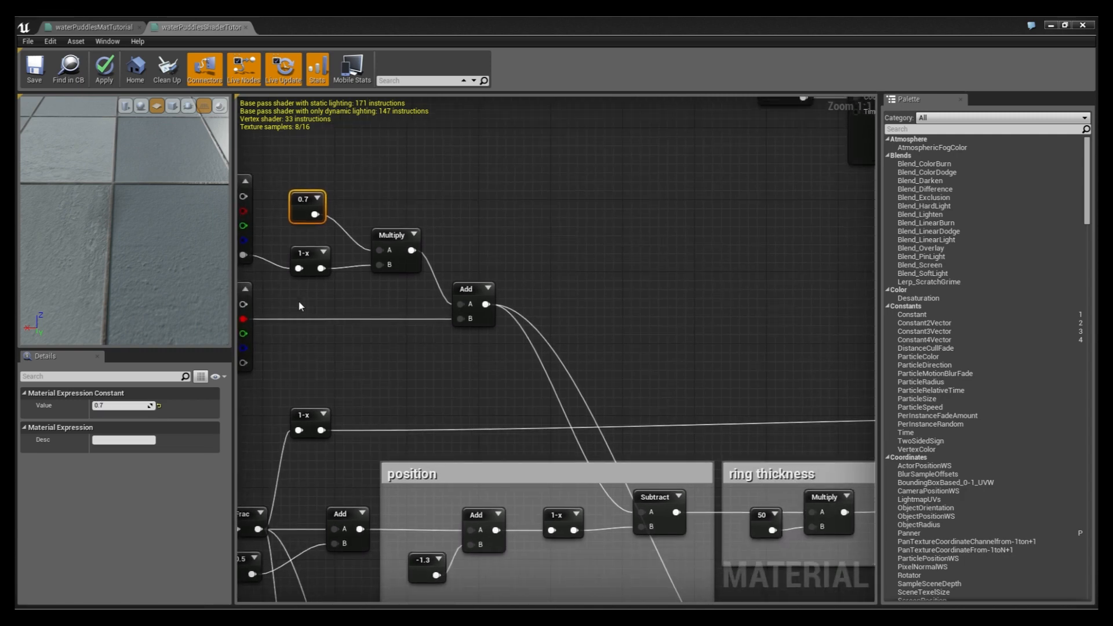
Step: Duplicate the 0.7 constant with its Multiply and Add nodes, and place the copy beside the originals
left_click_drag(334, 283, 336, 282)
left_click_drag(500, 353, 397, 250)
left_click(300, 200, "shift")
key("ctrl+c")
key("ctrl+v")
left_click_drag(566, 260, 536, 235)
left_click(369, 297)
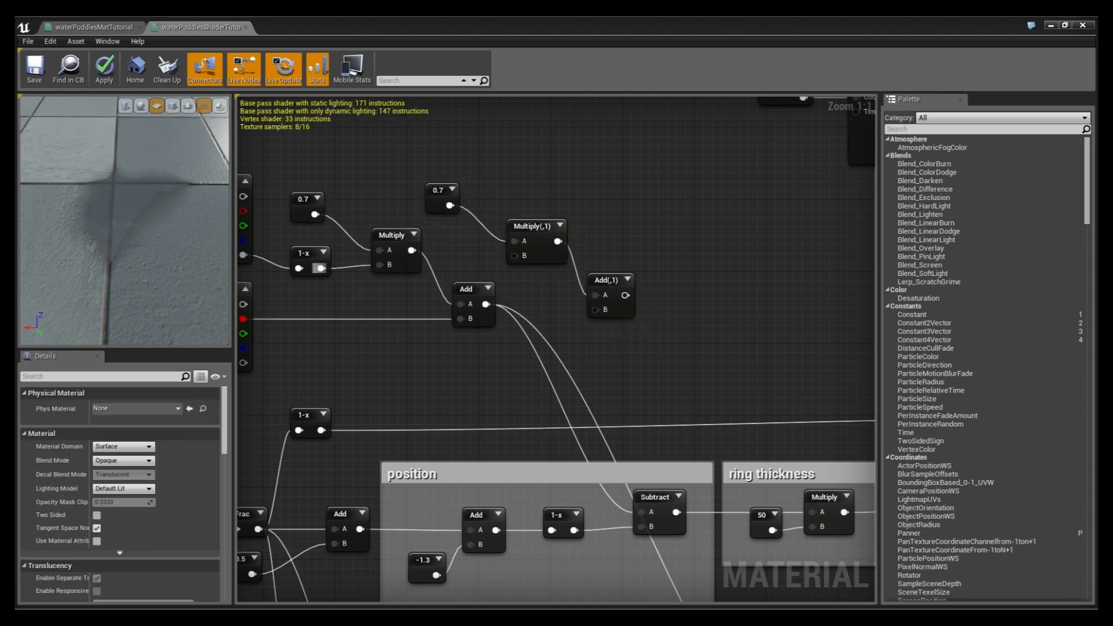
Step: Connect the 1-x output to the copied Multiply's B input and the lower Texture Sample's red channel to the copied Add's B input
left_click_drag(320, 268, 515, 257)
right_click_drag(250, 323, 309, 306)
left_click_drag(302, 305, 655, 293)
right_click_drag(490, 264, 465, 293)
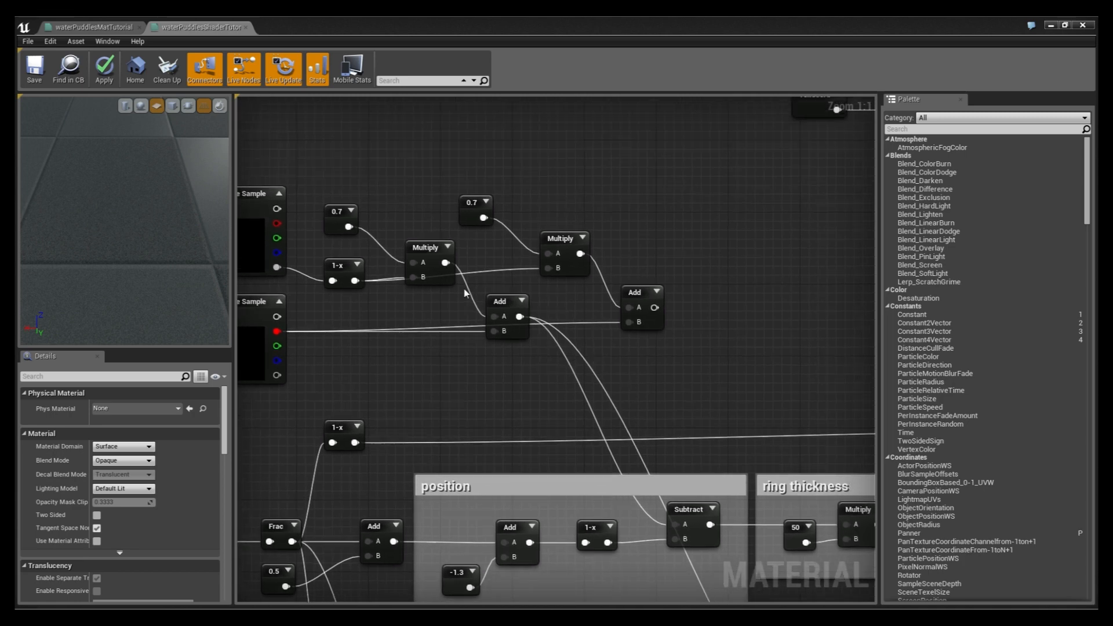
Step: Set the copied constant to 0.4 and connect the copied Add's output to the third chain's Subtract A input
left_click(466, 215)
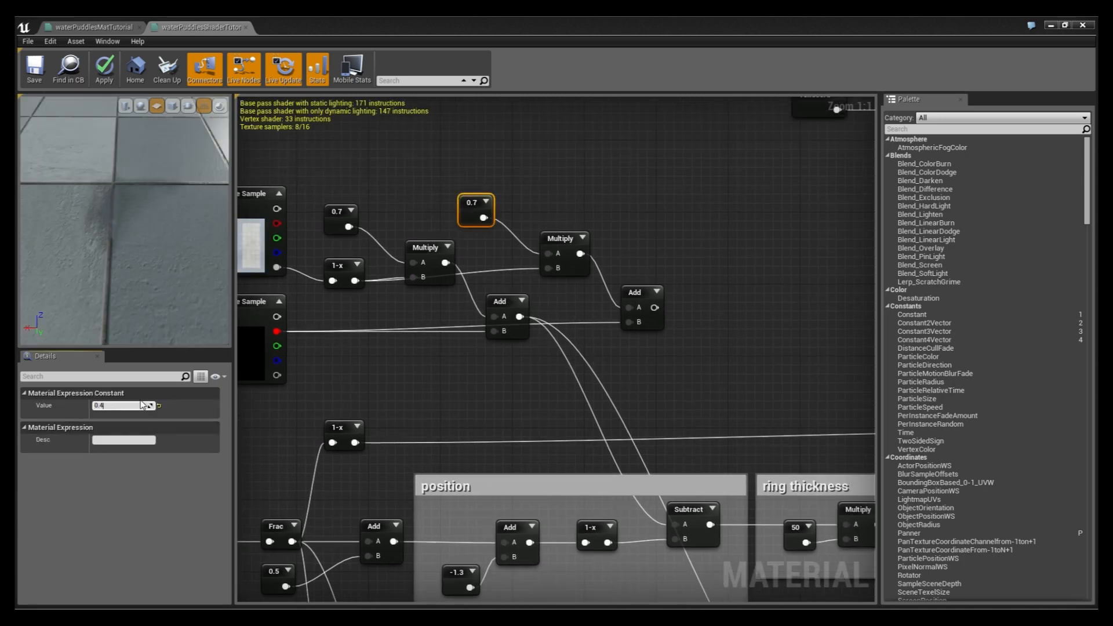
key("Return")
right_click_drag(601, 435, 344, 225)
scroll(601, 426, "down", 1)
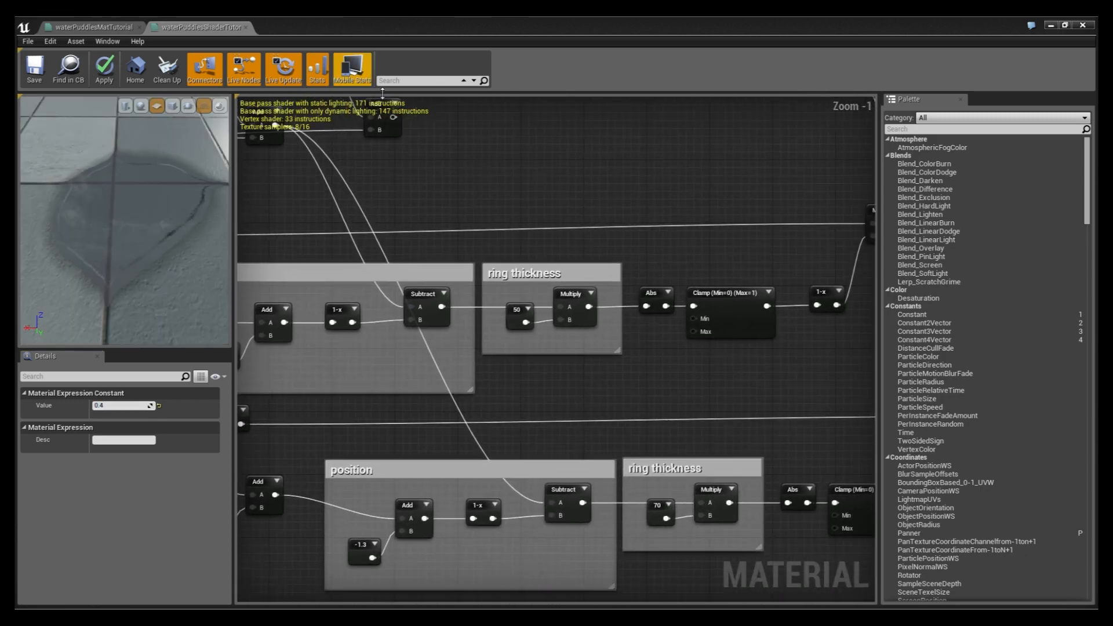
left_click_drag(393, 117, 688, 375)
Step: Connect the water mask's Clamp output to the A input of the third chain's final Multiply
right_click_drag(688, 375, 250, 452)
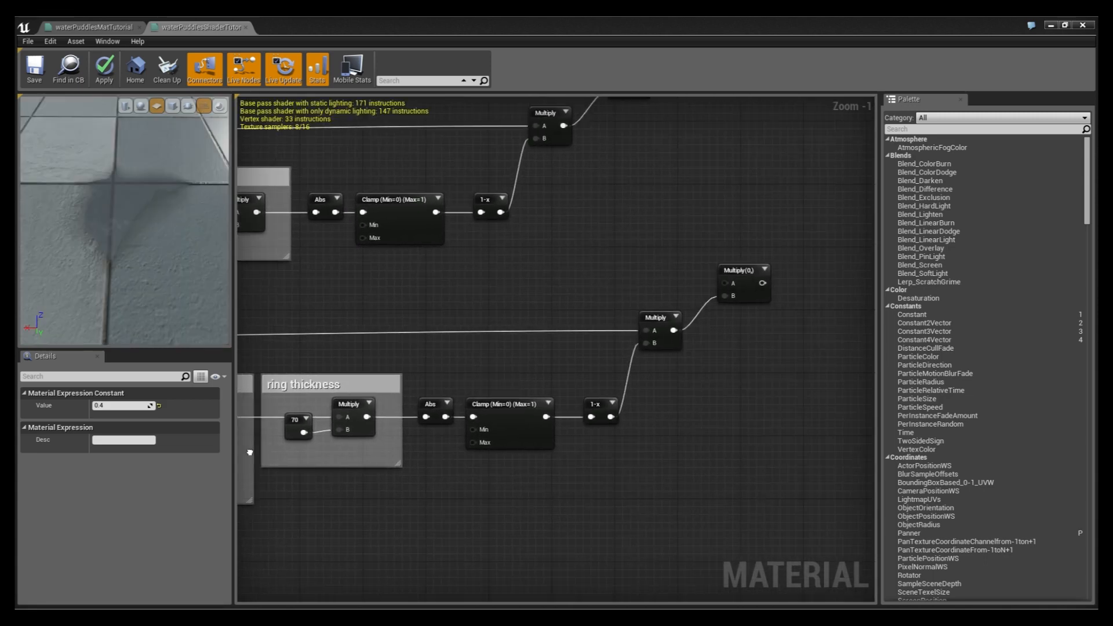
right_click_drag(732, 286, 595, 430)
left_click_drag(592, 430, 387, 239)
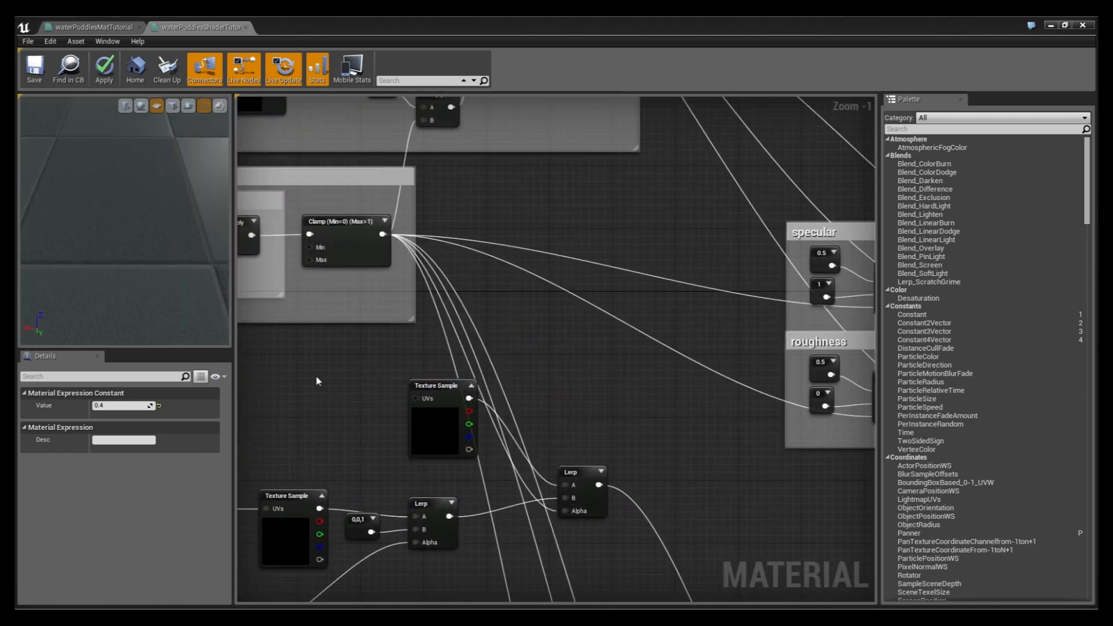
right_click_drag(315, 380, 666, 417)
Step: Duplicate the second ring's Lerp and connect the third chain's final Multiply to the copy's Alpha input
scroll(619, 527, "down", 5)
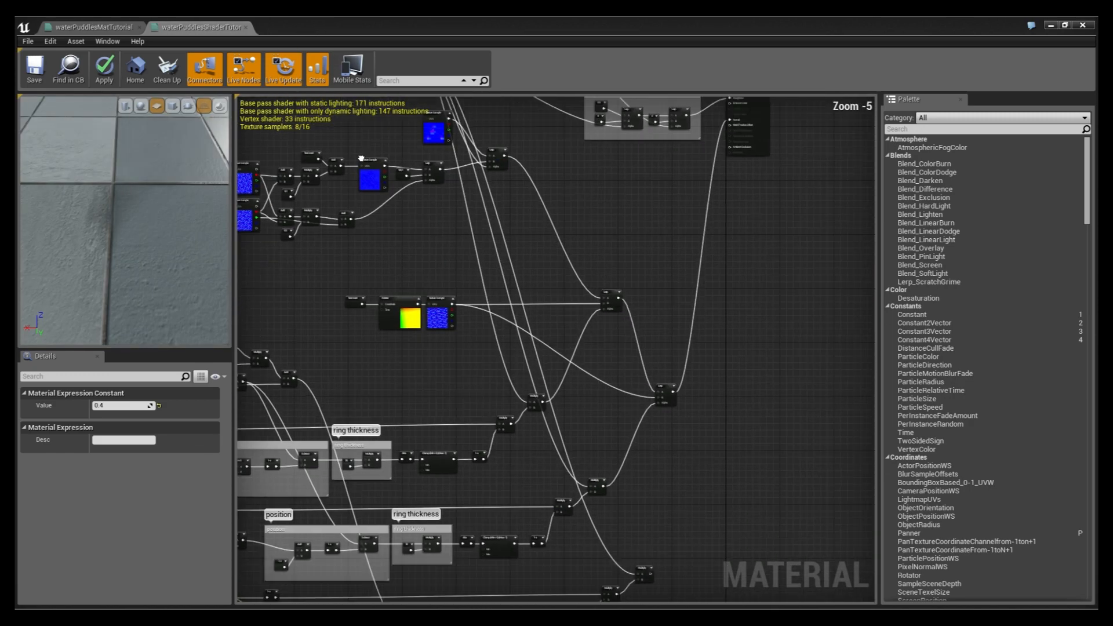
scroll(494, 377, "up", 4)
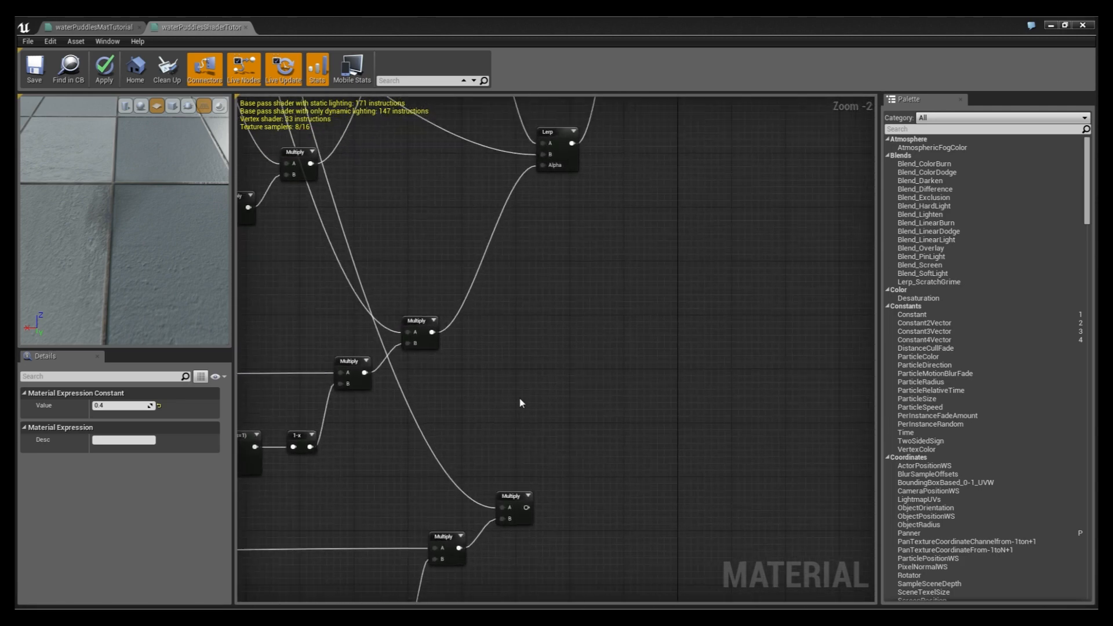
right_click_drag(488, 378, 466, 411)
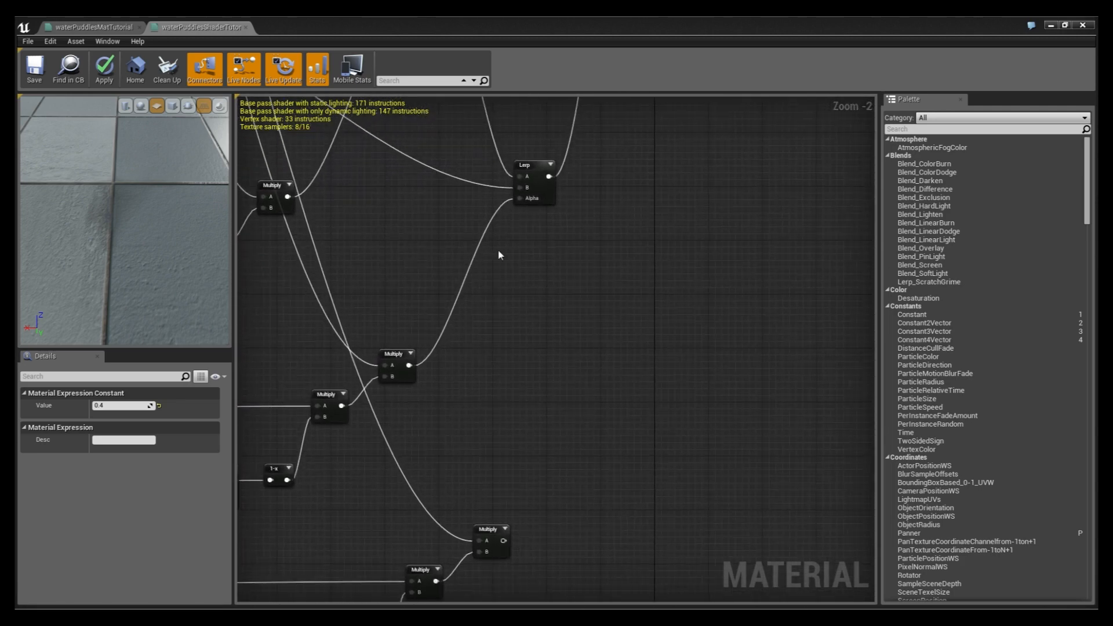
left_click(522, 171)
key("ctrl+c")
key("ctrl+v")
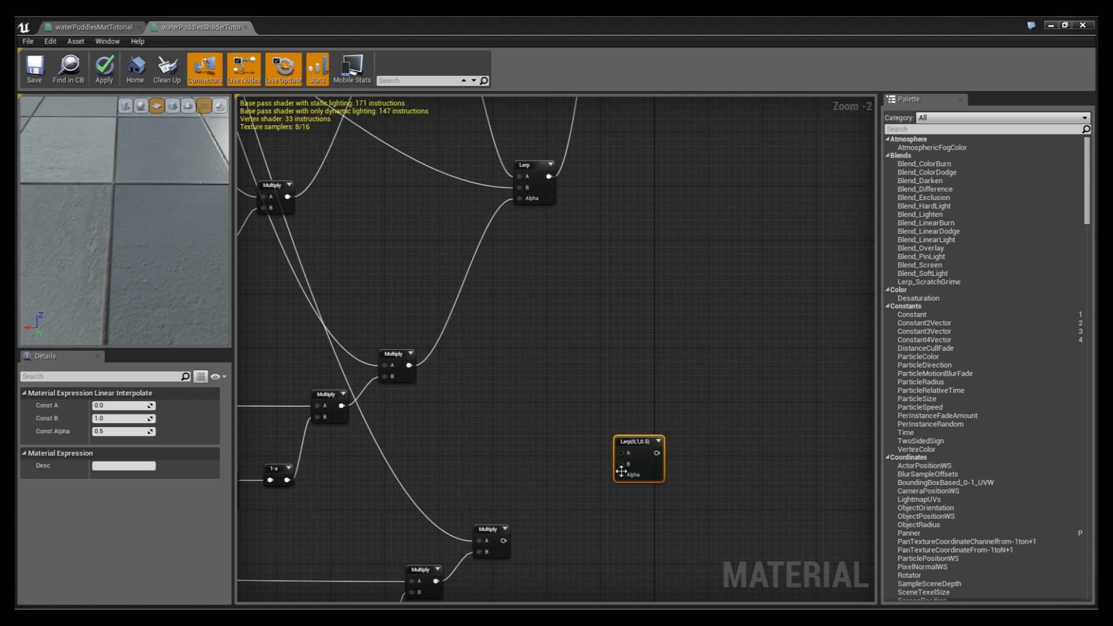
left_click_drag(620, 471, 502, 545)
Step: Connect the second ring's Lerp output to the new Lerp's A input and the ripple normal texture to its B input
right_click_drag(481, 366, 504, 448)
left_click_drag(571, 258, 645, 536)
right_click_drag(540, 503, 741, 524)
scroll(755, 429, "down", 1)
right_click_drag(465, 314, 552, 442)
left_click_drag(455, 272, 656, 537)
Step: Connect the new Lerp's output to the material's Normal input and check the puddle in the preview
right_click_drag(631, 592, 596, 233)
right_click_drag(568, 452, 678, 253)
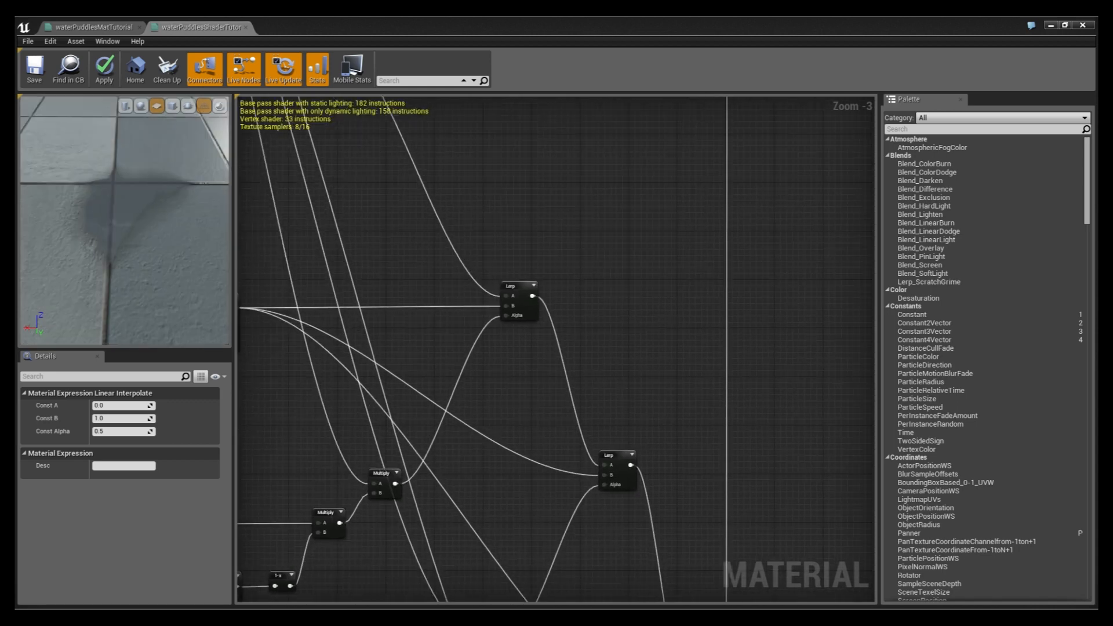
left_click_drag(202, 262, 96, 216)
Step: Duplicate the whole third ring chain, including its comment boxes, and place the copy directly beneath it
scroll(549, 534, "down", 3)
right_click_drag(812, 264, 756, 270)
scroll(757, 270, "up", 1)
right_click_drag(702, 501, 666, 441)
left_click(811, 387)
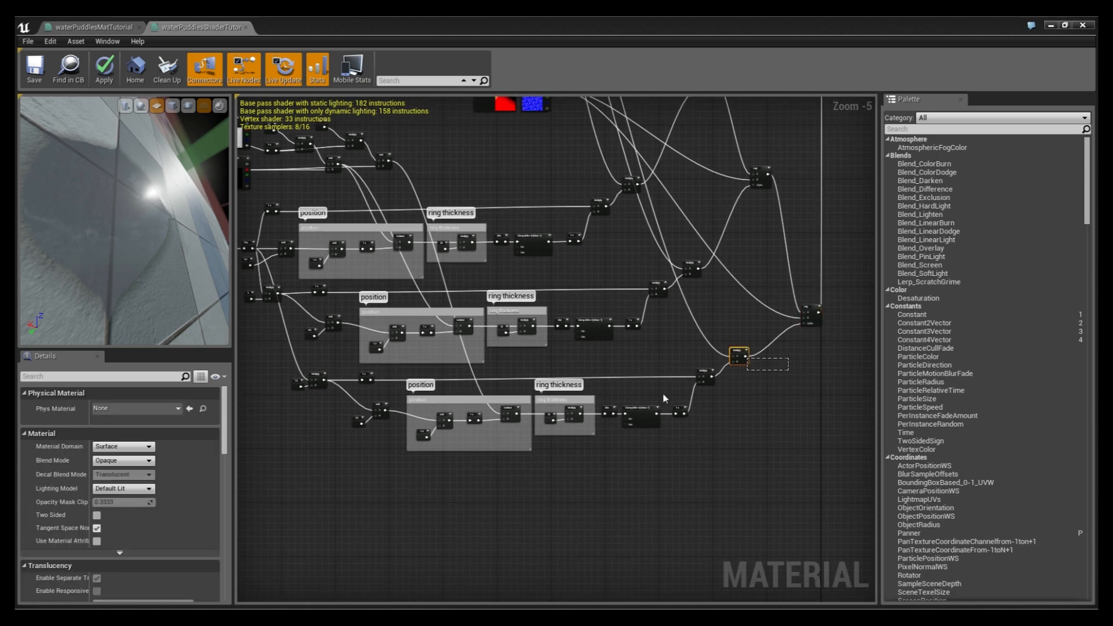
left_click_drag(293, 518, 293, 519)
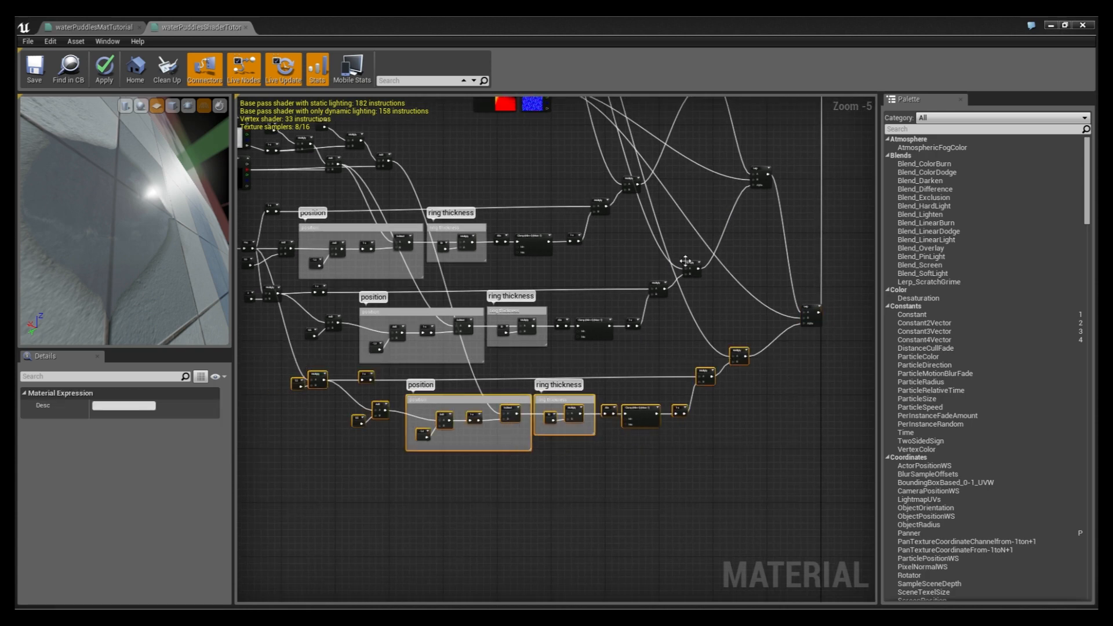
left_click(525, 528)
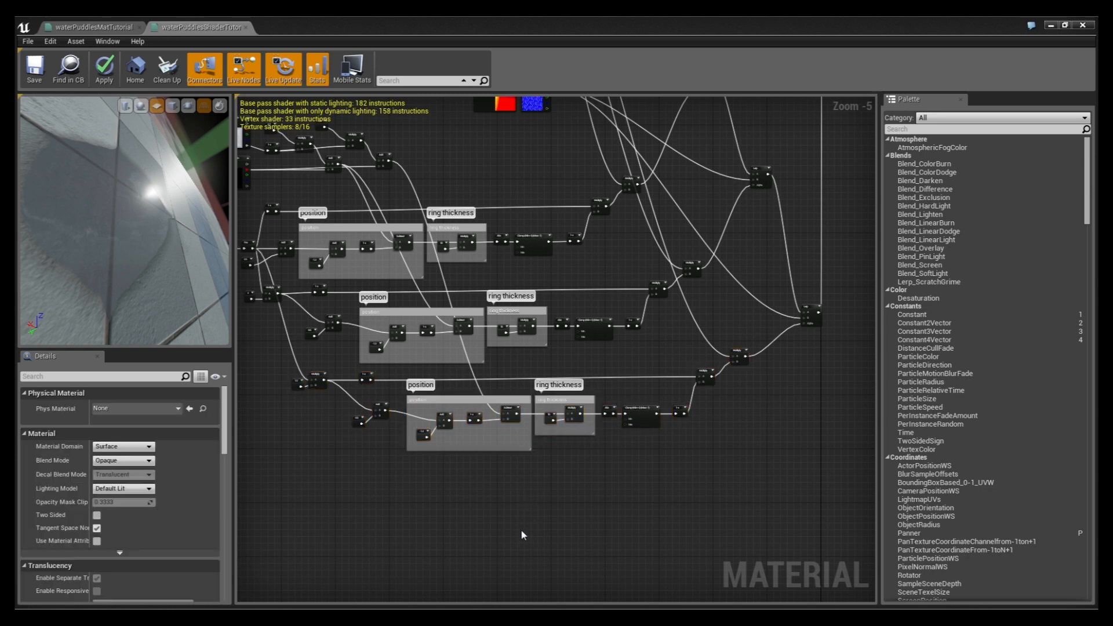
right_click_drag(525, 528, 540, 430)
key("ctrl+v")
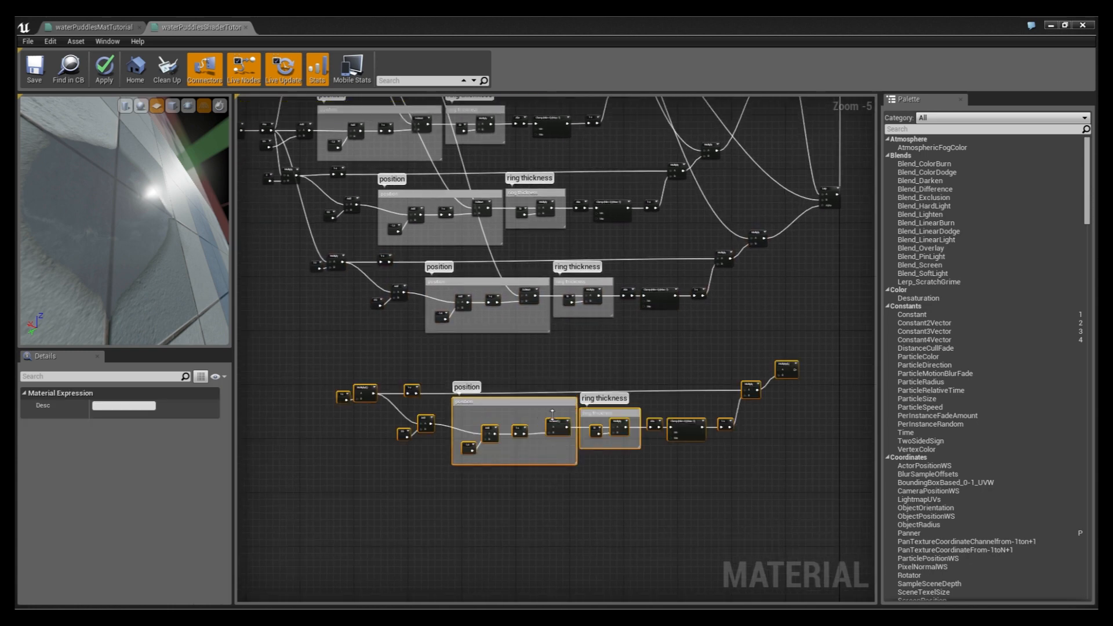
left_click_drag(547, 417, 565, 387)
left_click(469, 449)
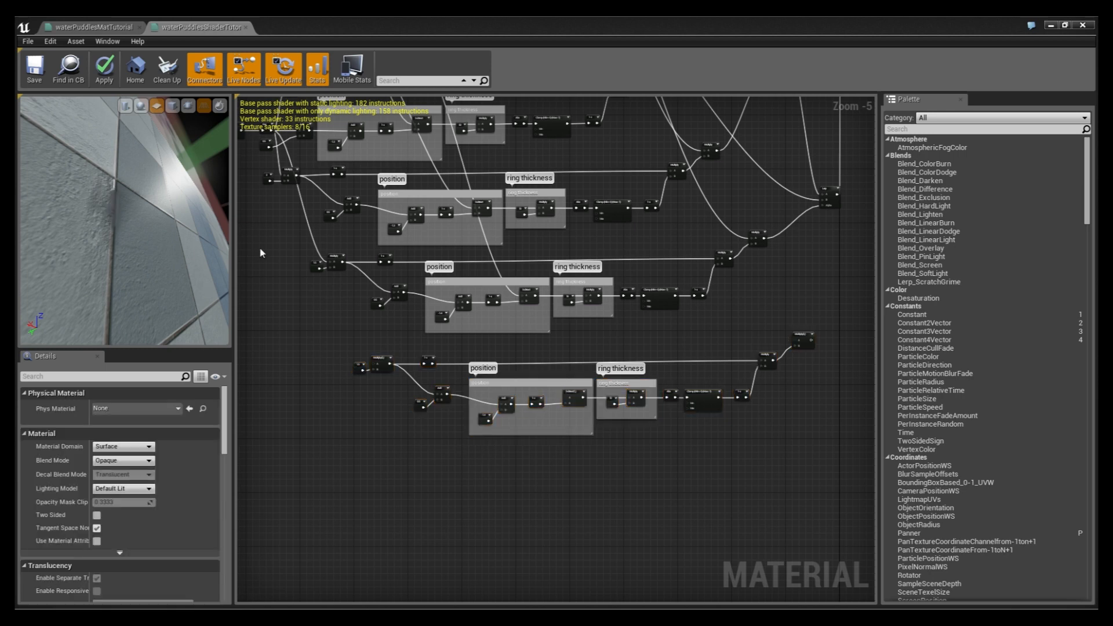
Step: Connect the first chain's Add output to the A input of the Add in the fourth chain's position box
left_click_drag(139, 226, 174, 233)
right_click_drag(363, 325, 469, 391)
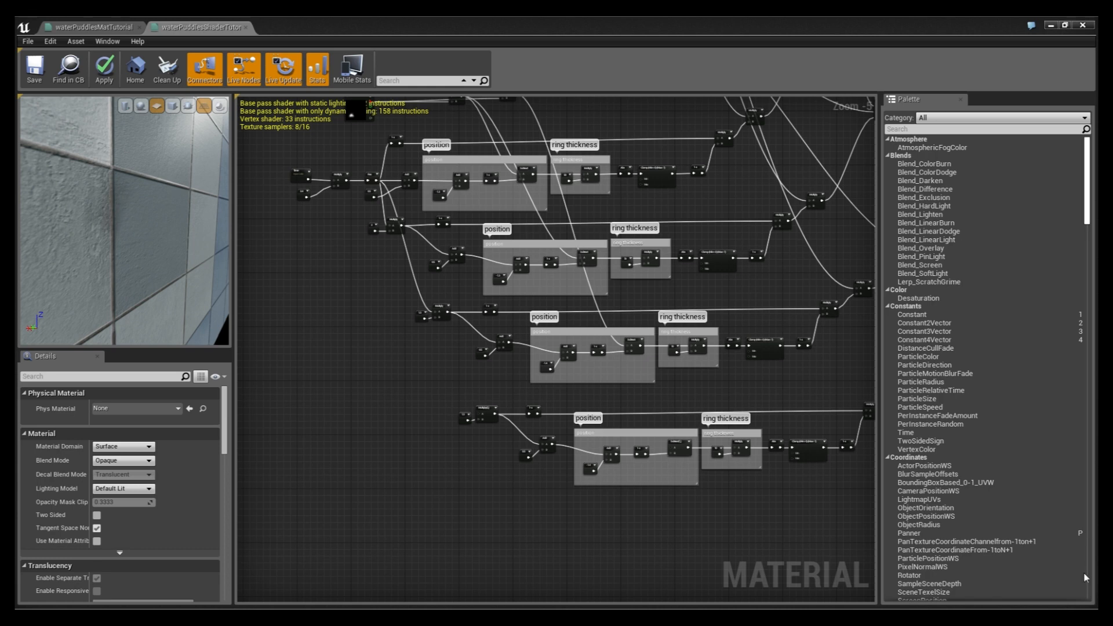
right_click_drag(549, 515, 500, 497)
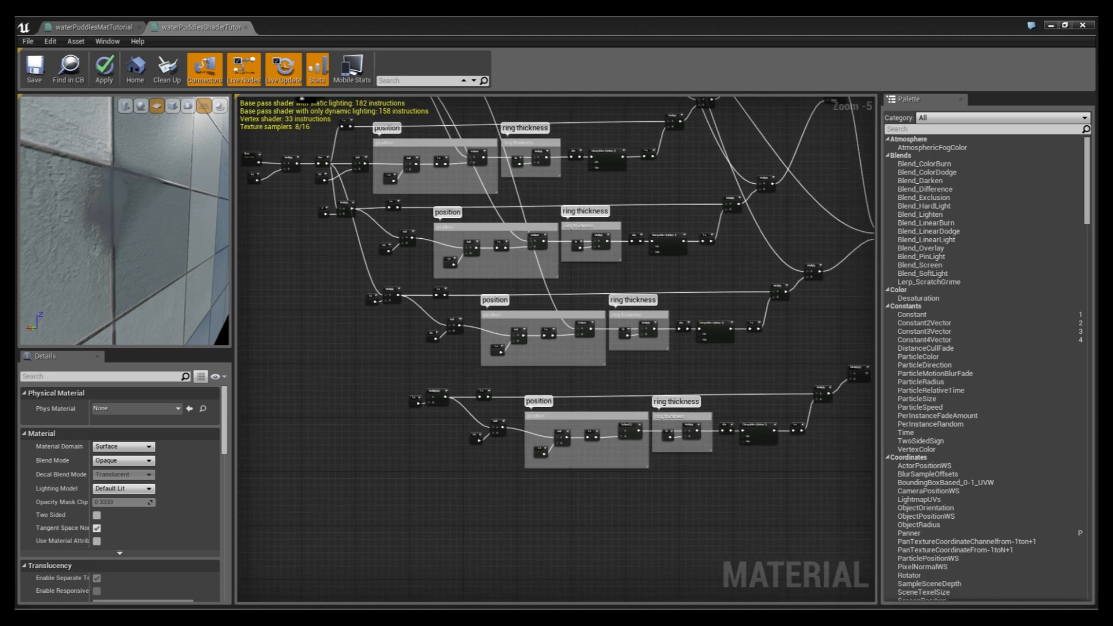
right_click_drag(570, 469, 490, 480)
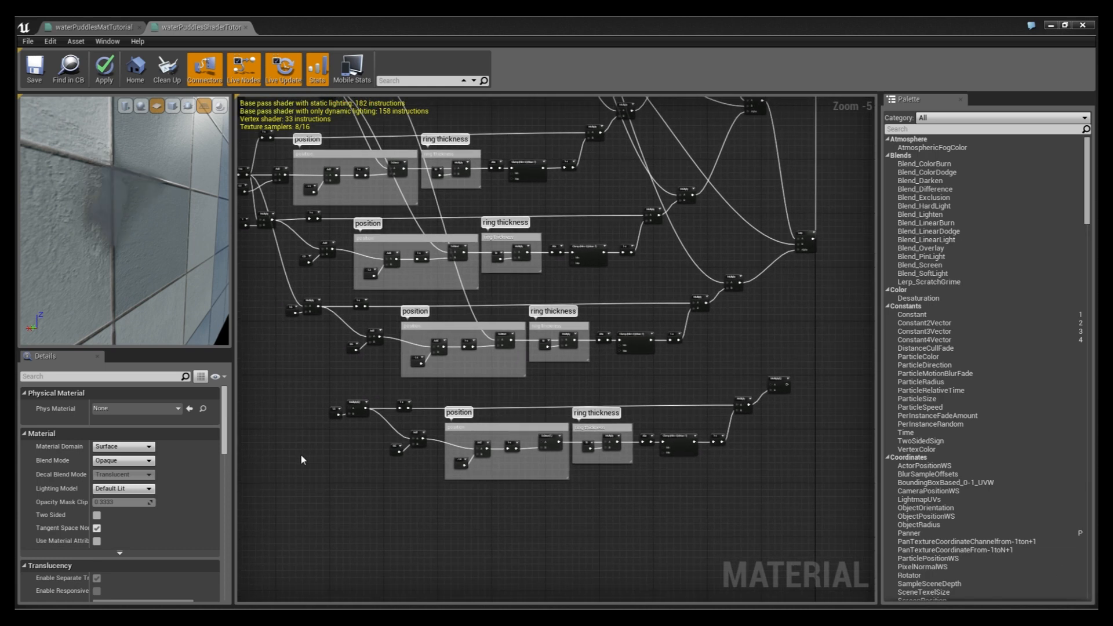
scroll(322, 444, "up", 2)
scroll(388, 334, "down", 3)
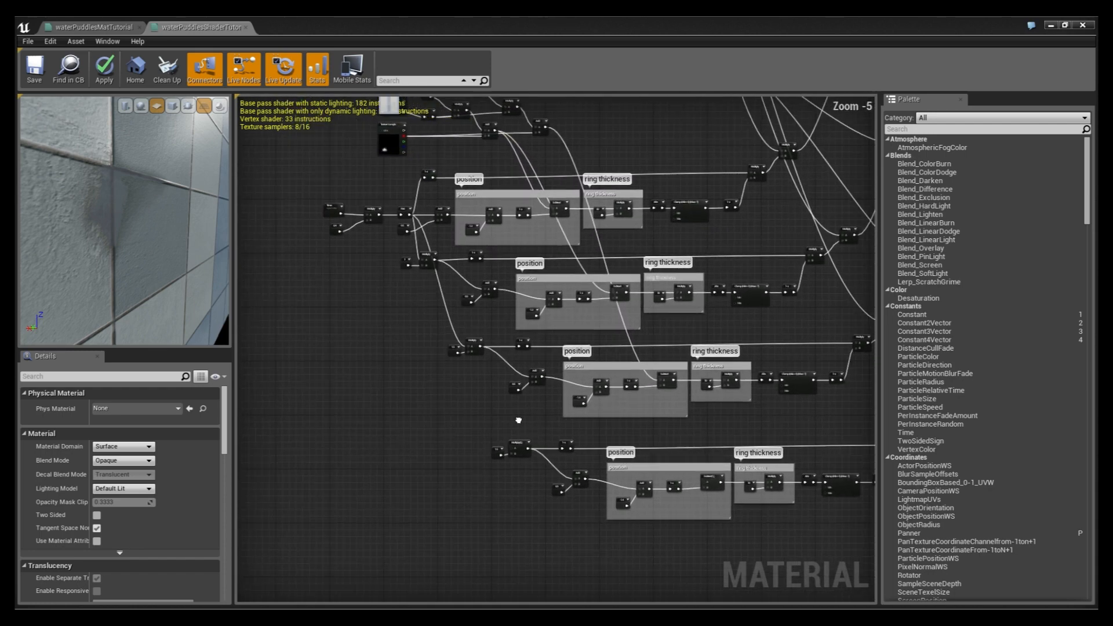
scroll(336, 323, "up", 3)
right_click_drag(512, 296, 453, 384)
left_click_drag(433, 229, 622, 363)
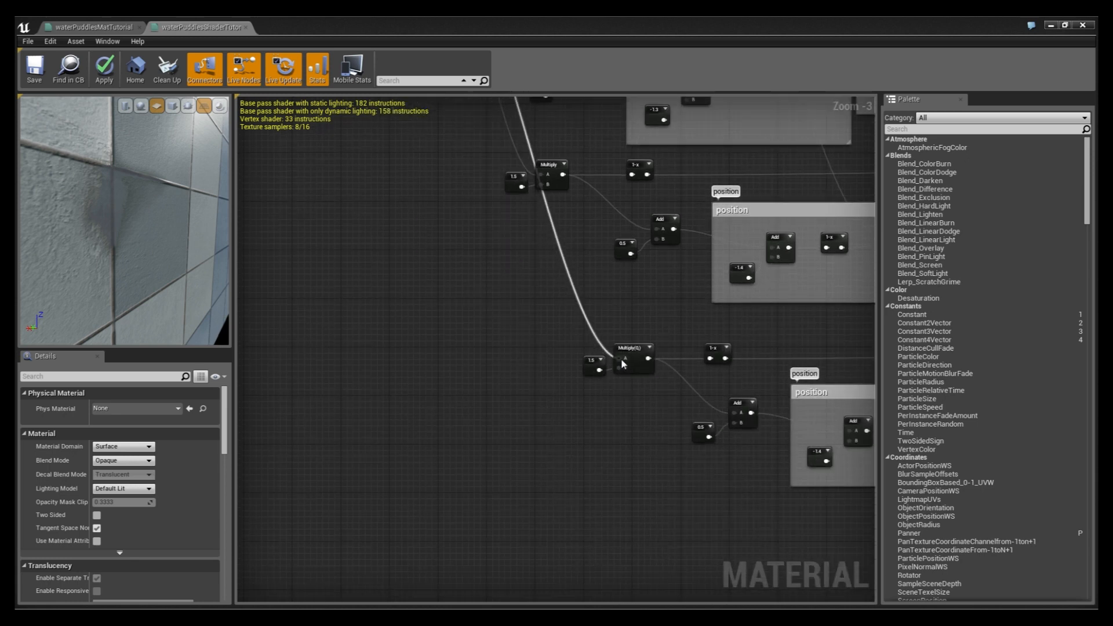
left_click_drag(622, 359, 504, 335)
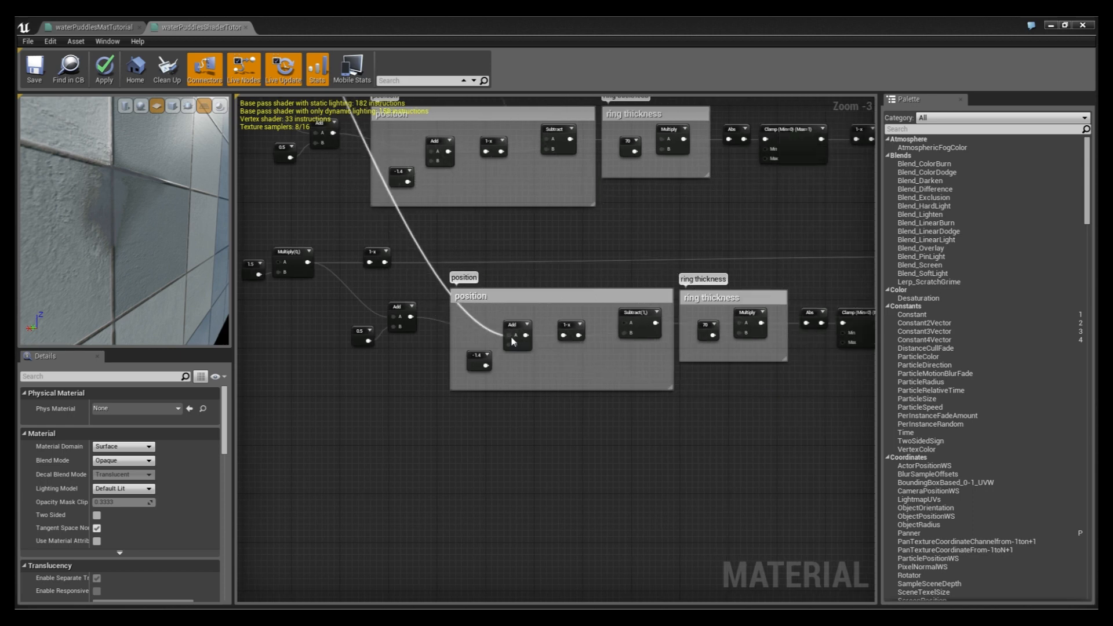
Step: Delete the leftover constants, Multiply, 1-x and Add nodes in front of the fourth chain's position box
right_click_drag(412, 355, 475, 394)
left_click_drag(340, 296, 321, 294)
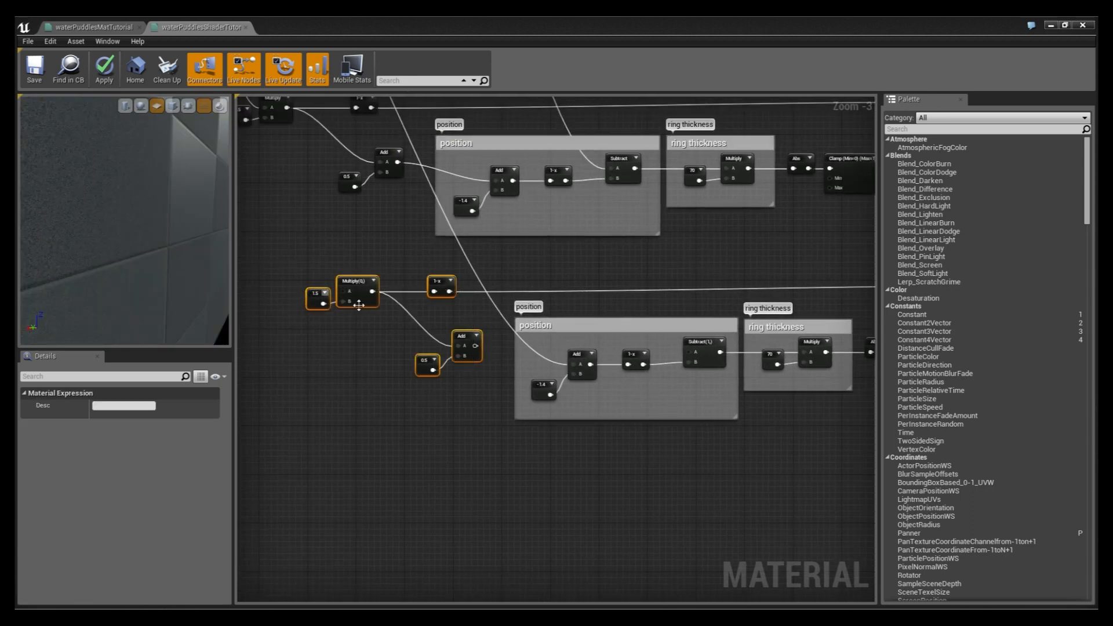
key("Delete")
right_click_drag(336, 246, 398, 291)
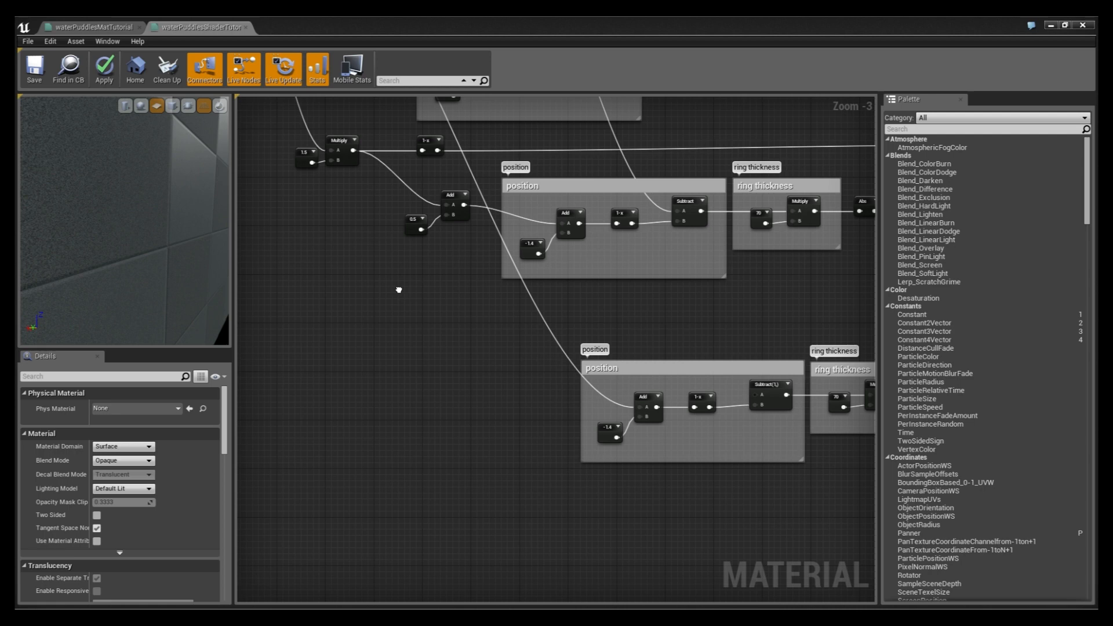
Step: Set the constant in the fourth chain's position box to -1.7
left_click(607, 434)
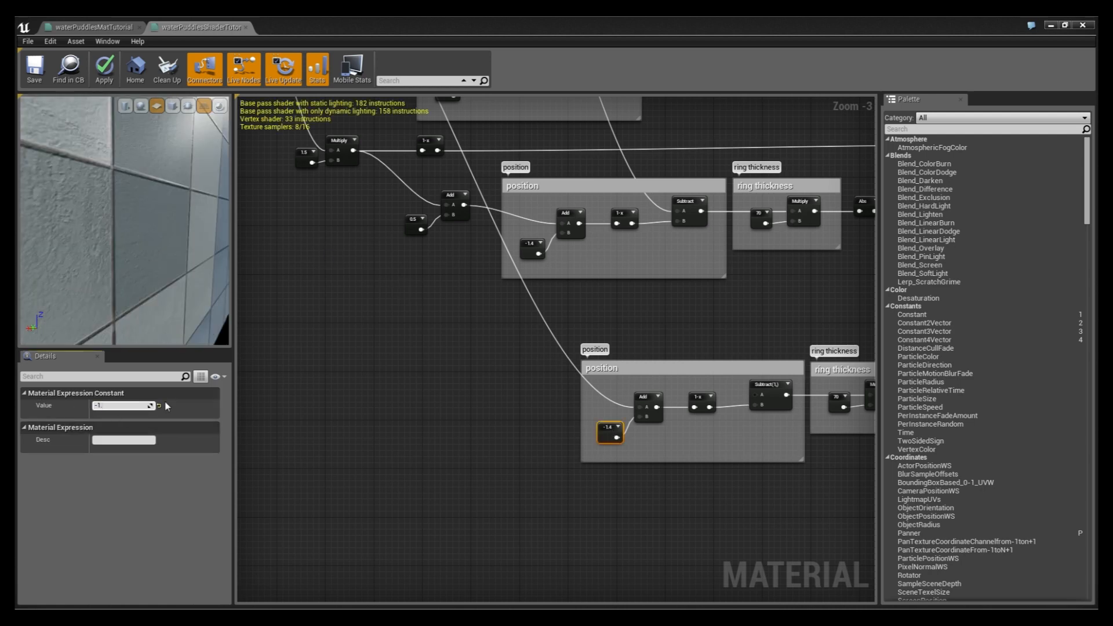
key("Return")
left_click(545, 361)
Step: Connect the fourth chain's Subtract A input to the original Add that uses the 0.7-scaled texture
right_click_drag(530, 354, 435, 372)
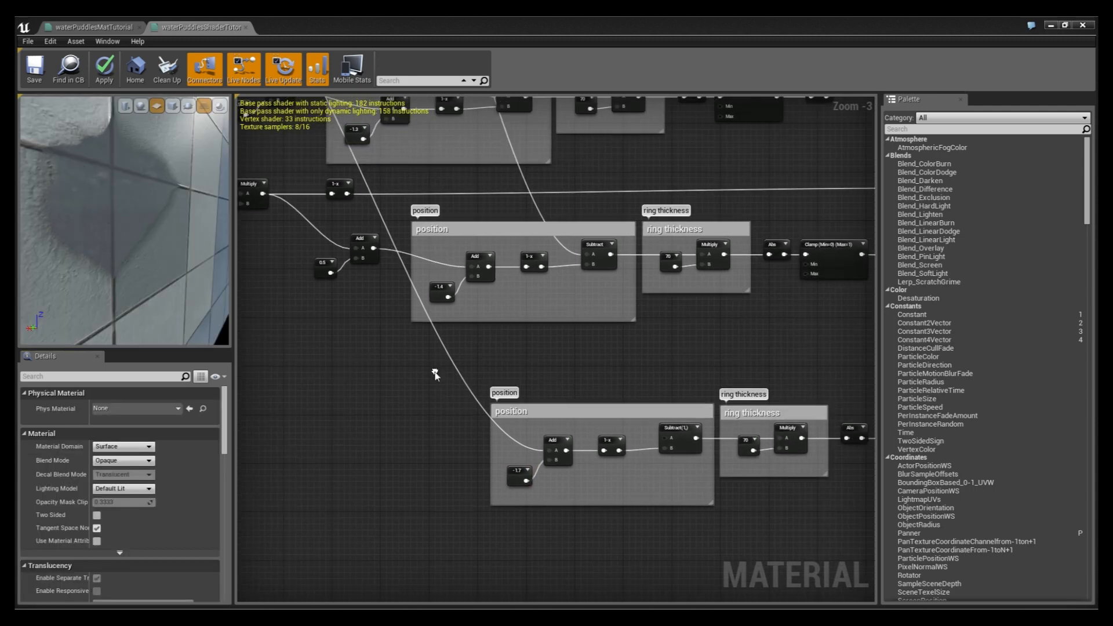
left_click_drag(672, 444, 601, 257)
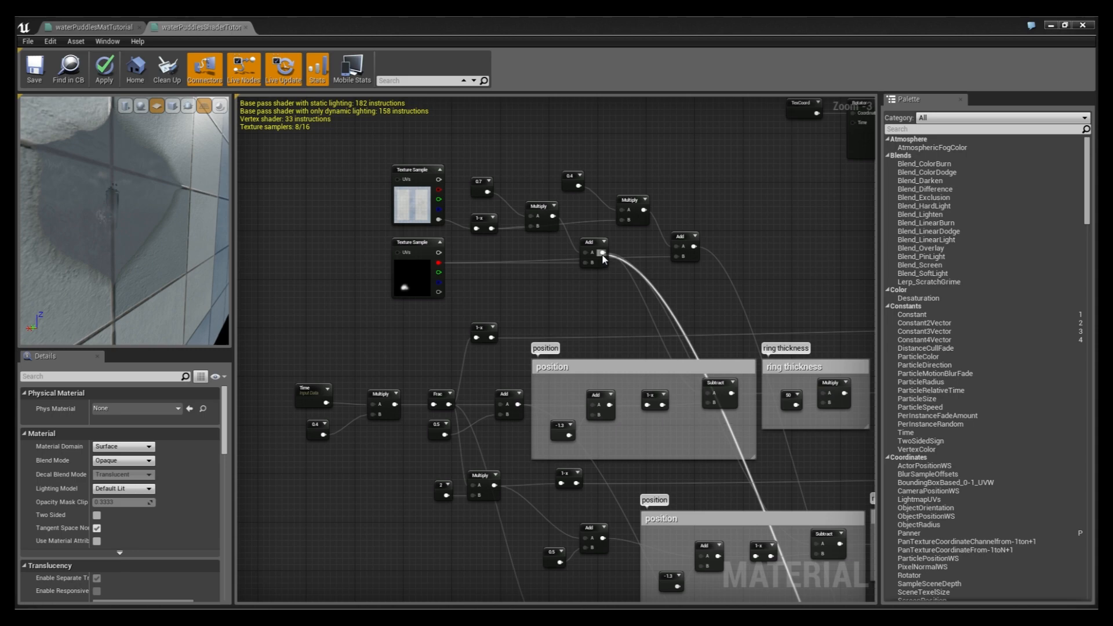
right_click_drag(612, 374, 446, 130)
mouse_move(626, 423)
right_mouse_down()
mouse_move(377, 243)
mouse_move(823, 425)
right_mouse_up()
Step: Connect the first chain's 1-x fade output to the fourth chain's first end Multiply and the water mask's Clamp to its final Multiply
scroll(619, 373, "down", 2)
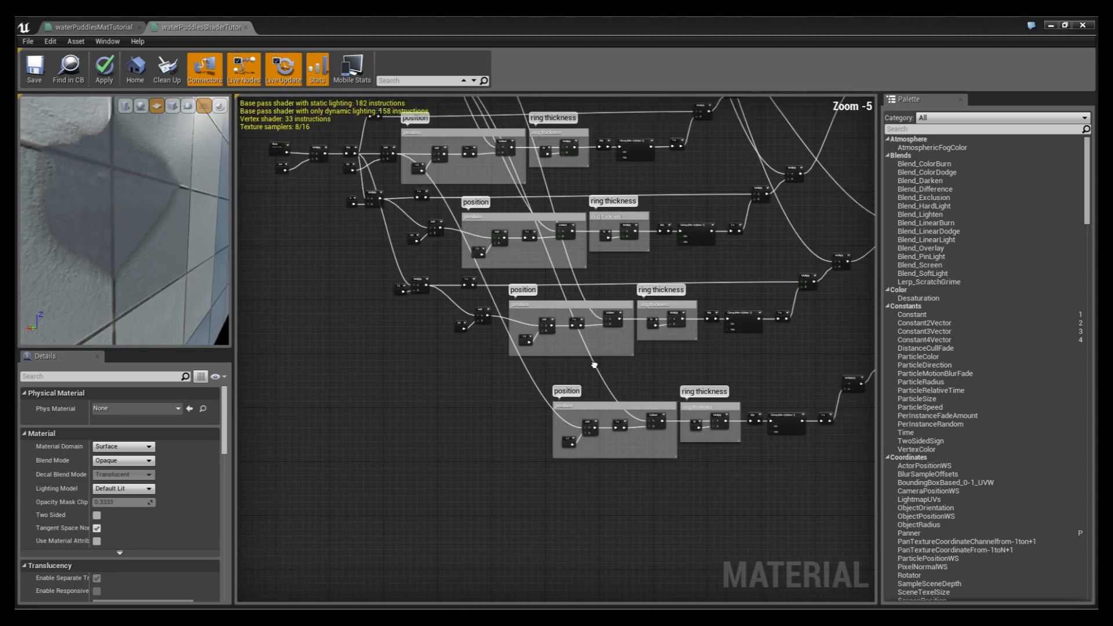
scroll(326, 308, "up", 1)
right_click_drag(382, 299, 479, 458)
left_click_drag(357, 219, 412, 245)
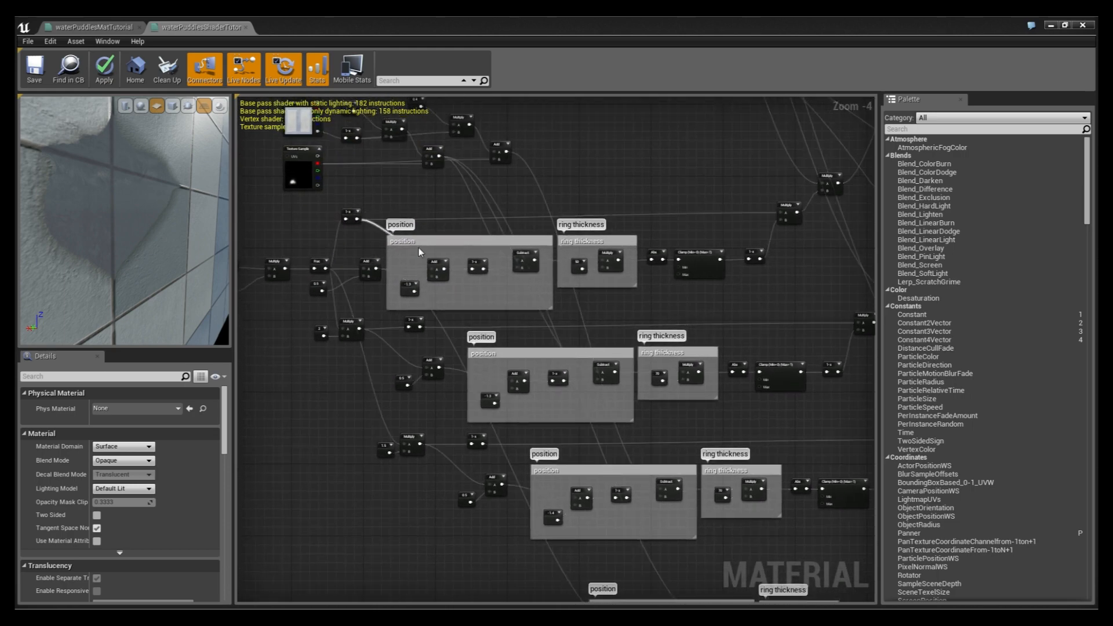
left_click_drag(665, 422, 573, 407)
right_click_drag(583, 407, 578, 508)
left_click_drag(581, 496, 465, 232)
Step: Duplicate the third ring's Lerp and place the copy near the fourth chain's final Multiply
right_click_drag(572, 446, 492, 274)
right_click_drag(587, 515, 477, 301)
right_click_drag(579, 524, 487, 377)
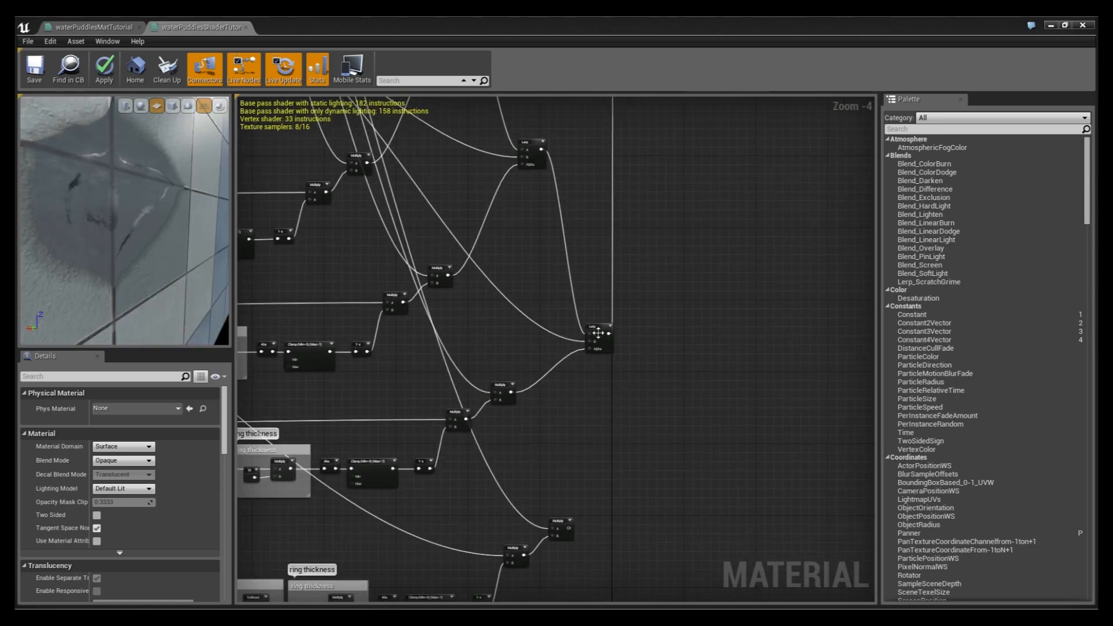
left_click(598, 332)
key("ctrl+w")
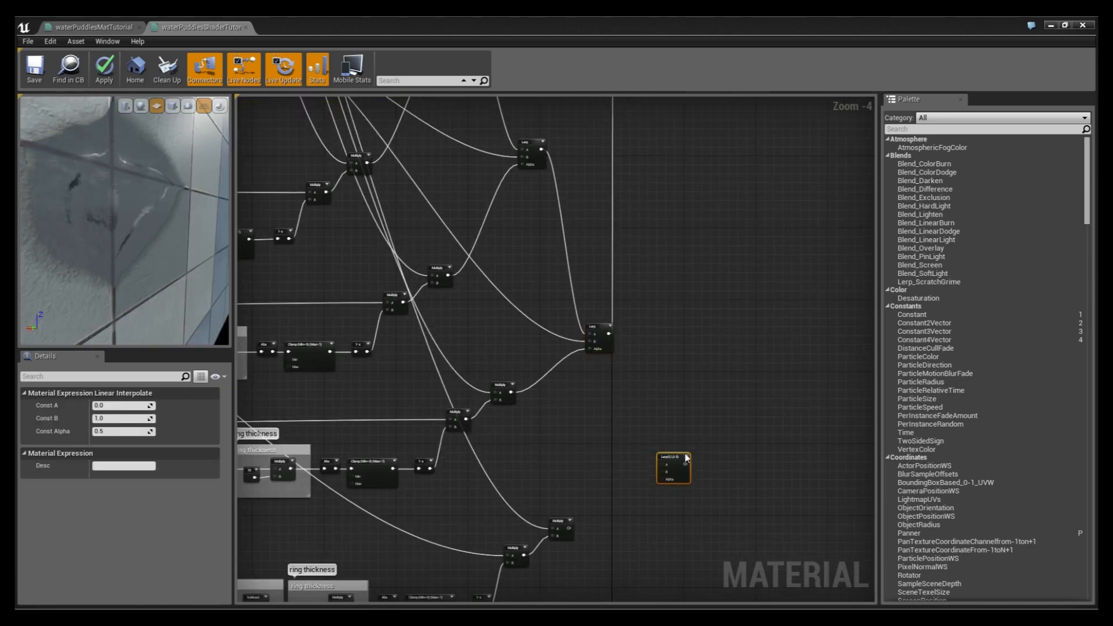
Step: Wire the fourth ring's Lerp: final Multiply to Alpha, the third Lerp's output to A, and the rotated ripple normal texture to B
left_click_drag(686, 457, 699, 448)
left_click_drag(569, 528, 648, 423)
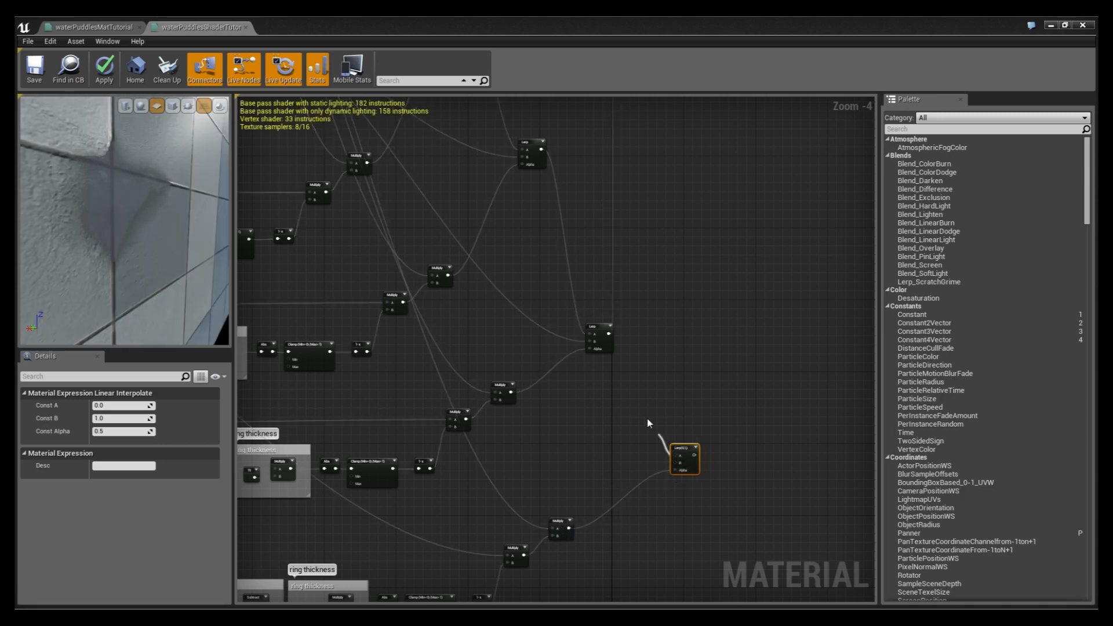
left_click_drag(609, 336, 609, 335)
right_click_drag(508, 320, 660, 440)
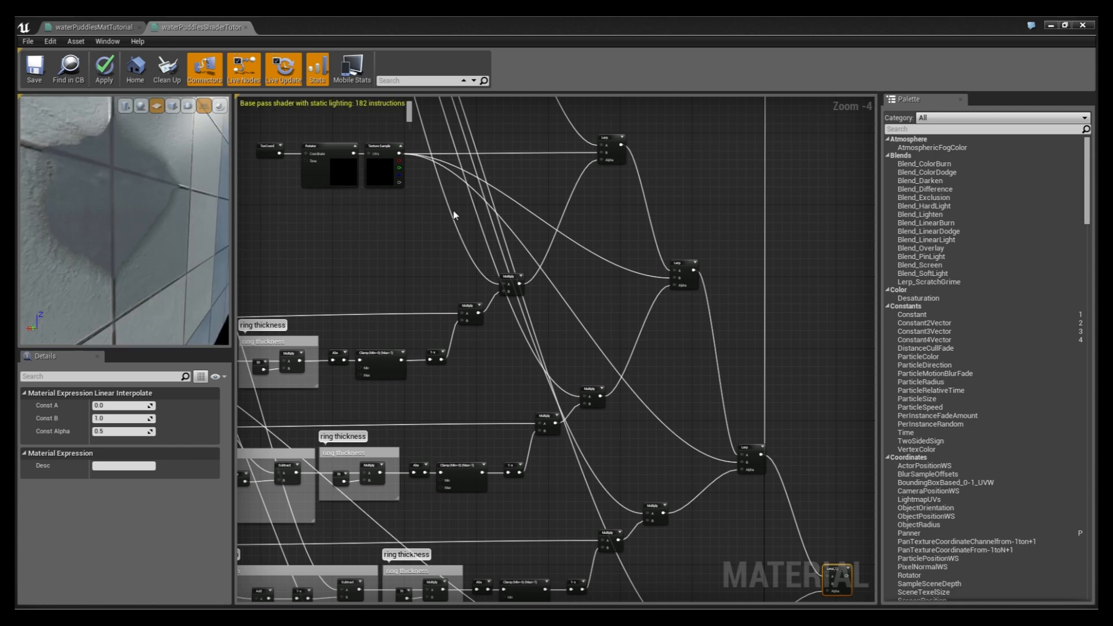
left_click_drag(398, 153, 660, 387)
Step: Connect the fourth ring's Lerp output to the material's Normal input and check the ripples in the preview
right_click_drag(703, 354, 548, 164)
scroll(624, 203, "down", 1)
right_click_drag(624, 203, 504, 105)
right_click_drag(396, 203, 366, 431)
left_click_drag(402, 219, 574, 223)
mouse_move(518, 537)
right_mouse_down()
mouse_move(725, 370)
mouse_move(765, 294)
right_mouse_up()
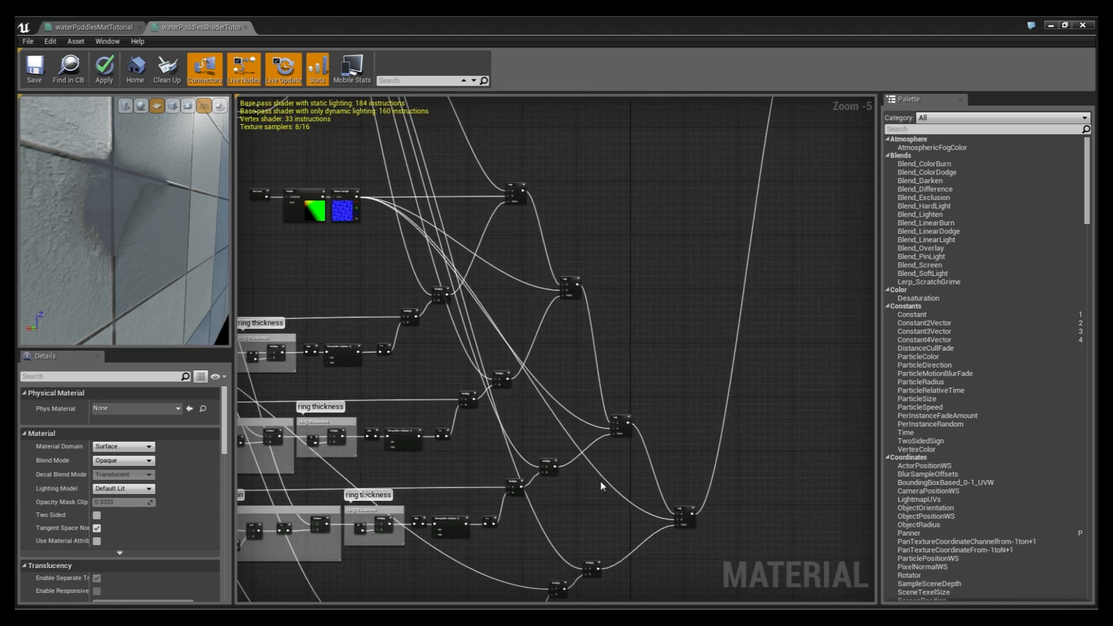
right_click_drag(602, 480, 772, 410)
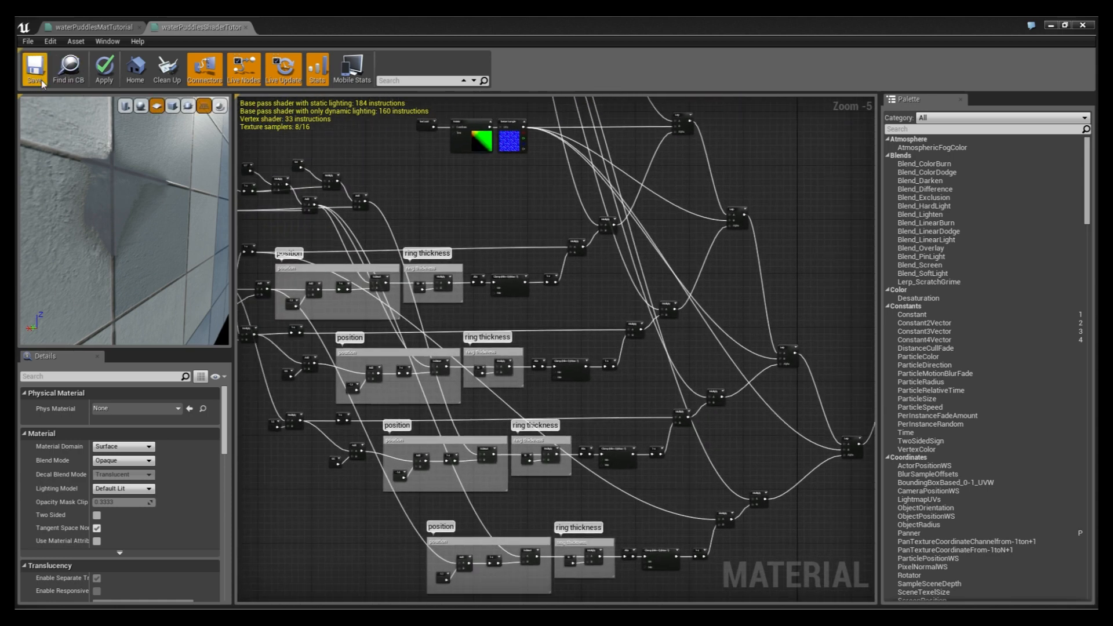
mouse_move(156, 220)
left_mouse_down()
mouse_move(191, 197)
mouse_move(145, 212)
mouse_move(156, 214)
mouse_move(174, 202)
mouse_move(148, 203)
mouse_move(162, 200)
mouse_move(151, 194)
mouse_move(165, 212)
mouse_move(148, 197)
mouse_move(185, 211)
mouse_move(159, 218)
left_mouse_up()
Step: Duplicate the fourth chain from its position box through its two end Multiplies and place the copy below as a fifth chain
right_click_drag(681, 433, 622, 279)
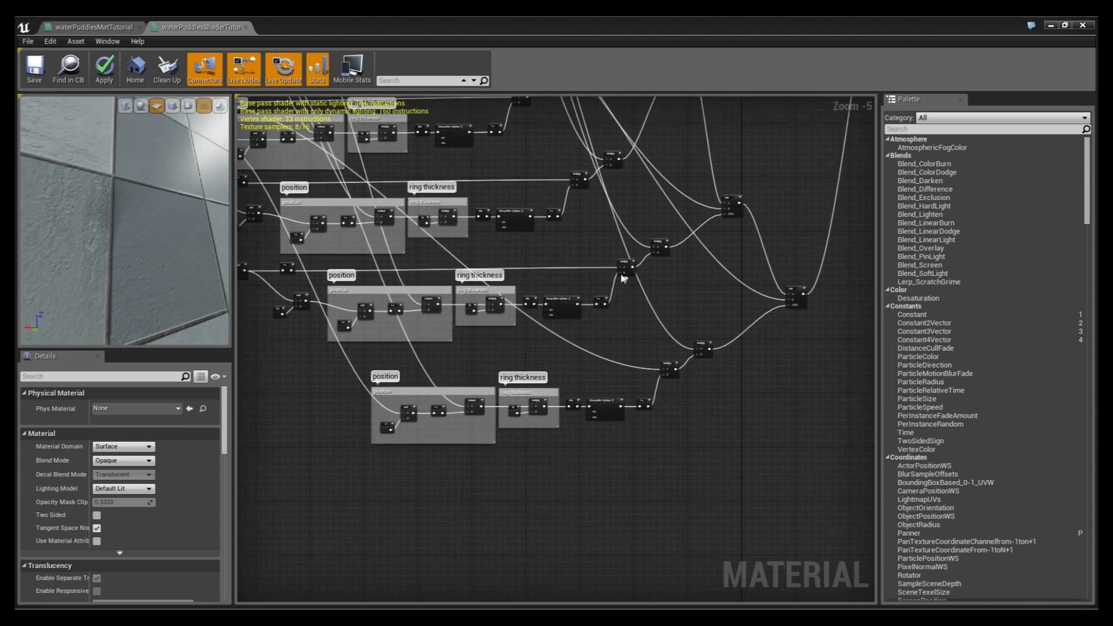
left_click_drag(516, 400, 345, 334)
key("ctrl+c")
key("ctrl+v")
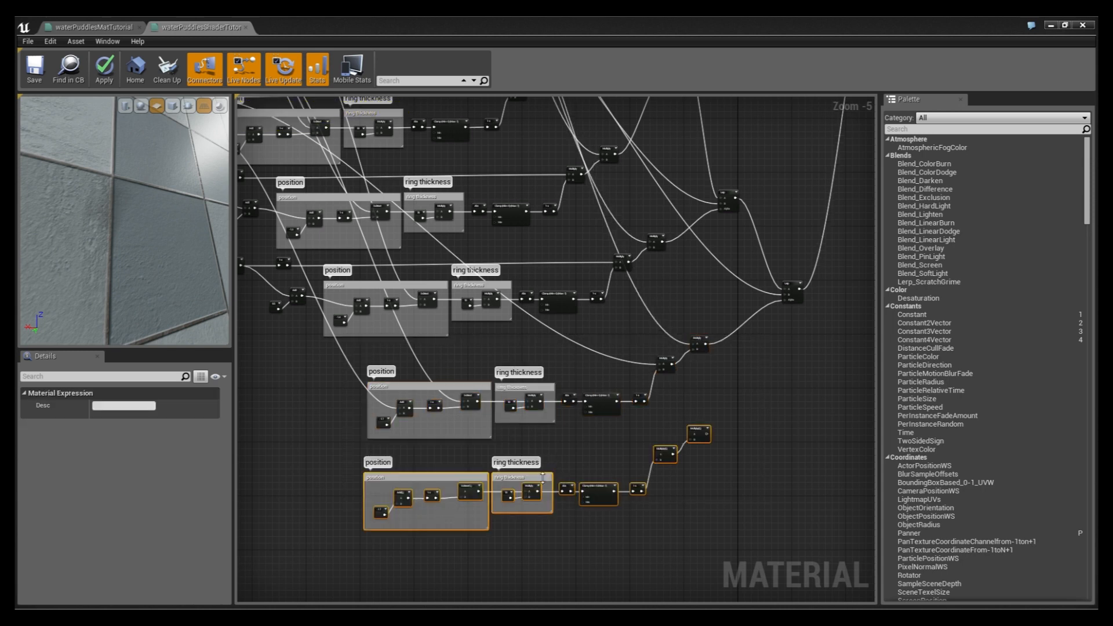
left_click_drag(509, 478, 571, 479)
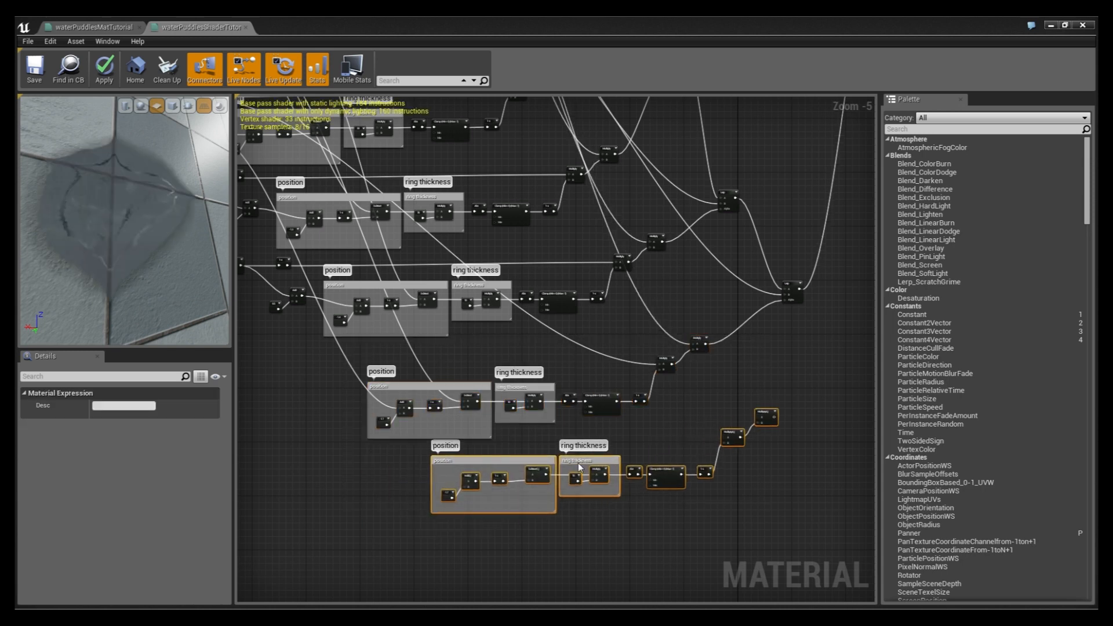
left_click(331, 480)
Step: Connect the second chain's 0.5-offset Add output to the A input of the Add in the fifth chain's position box
right_click_drag(373, 482, 537, 473)
scroll(537, 473, "up", 1)
right_click_drag(474, 430, 501, 514)
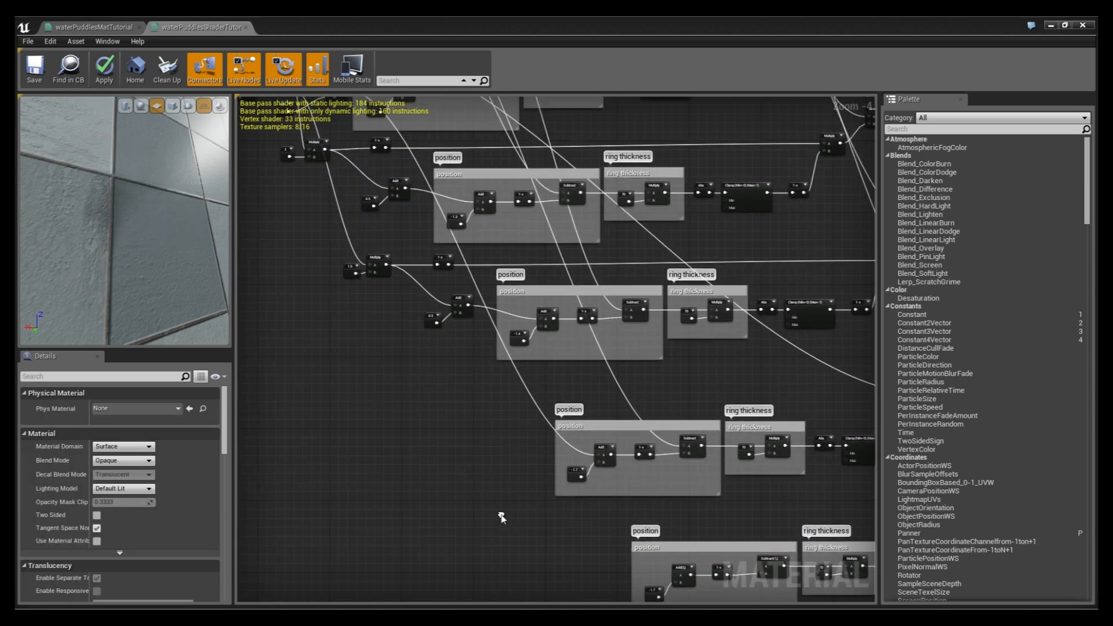
right_click_drag(366, 367, 423, 467)
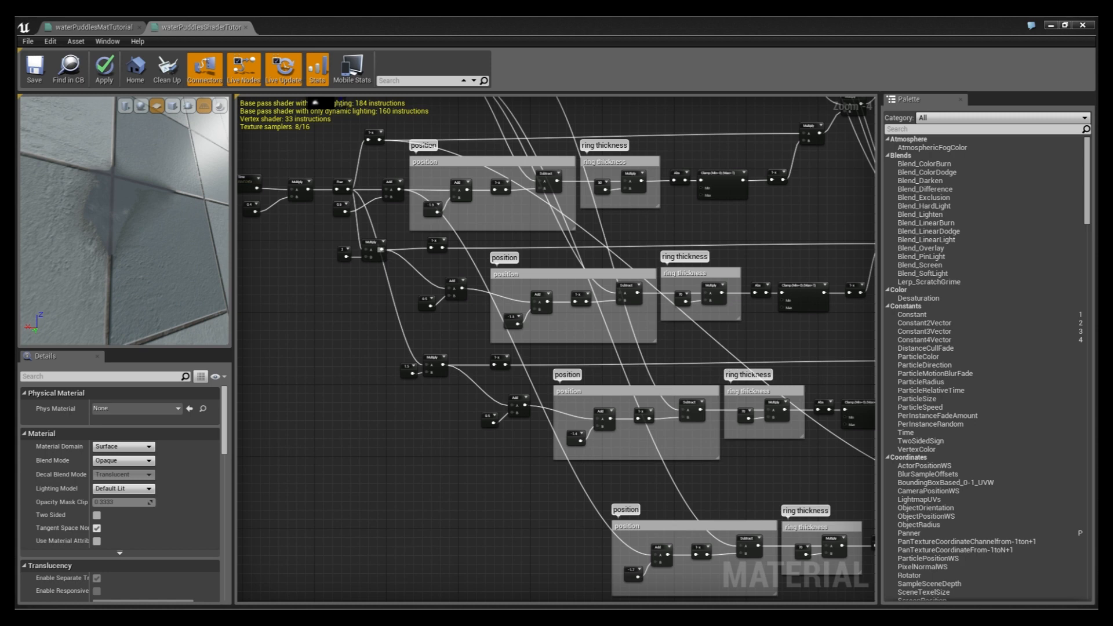
scroll(380, 249, "up", 3)
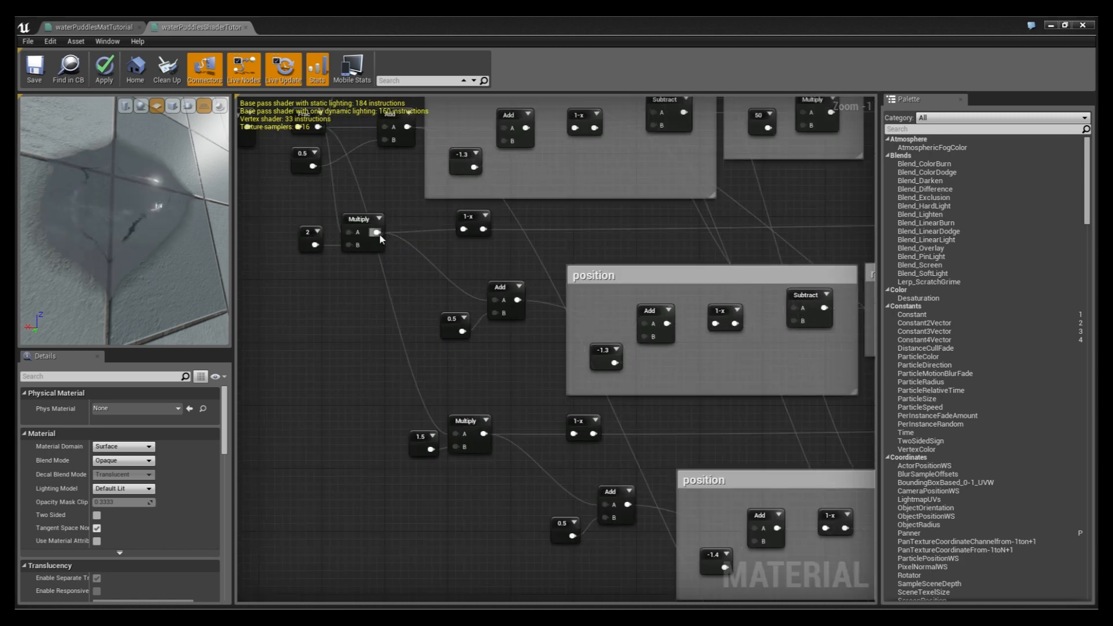
scroll(355, 135, "down", 2)
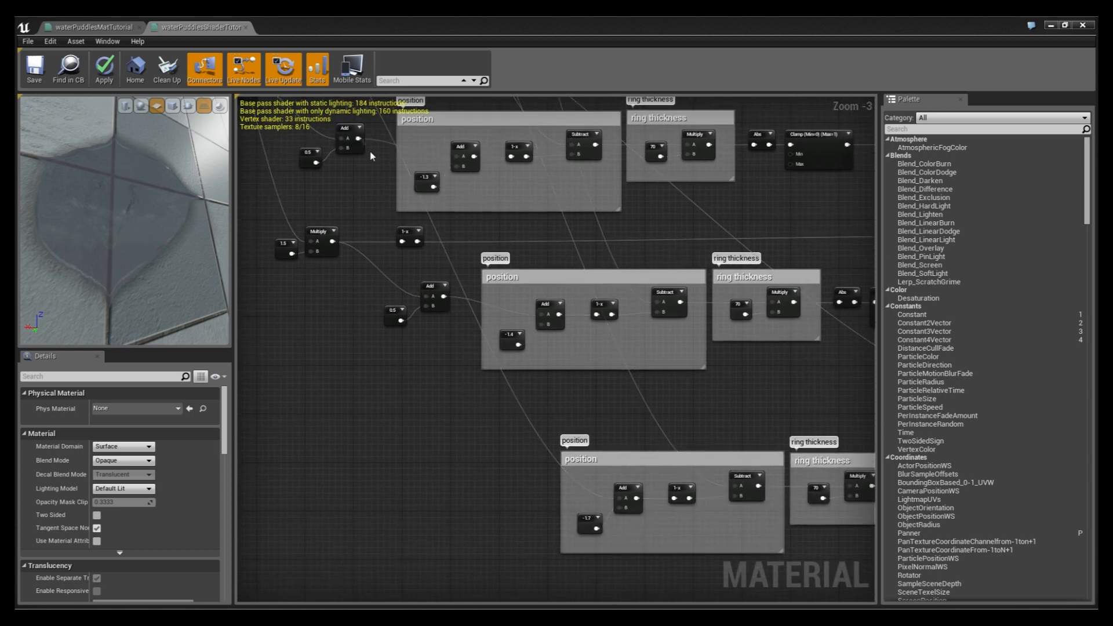
left_click_drag(502, 358, 364, 165)
left_click_drag(606, 496, 616, 498)
right_click_drag(564, 514, 527, 462)
right_click_drag(493, 397, 538, 520)
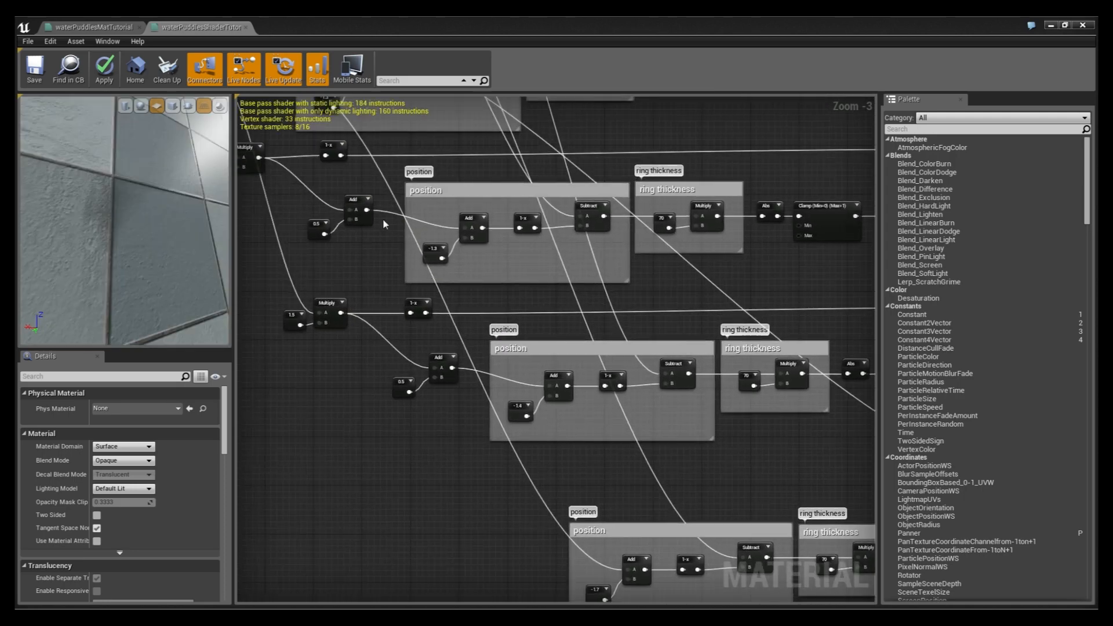
left_click_drag(367, 210, 603, 423)
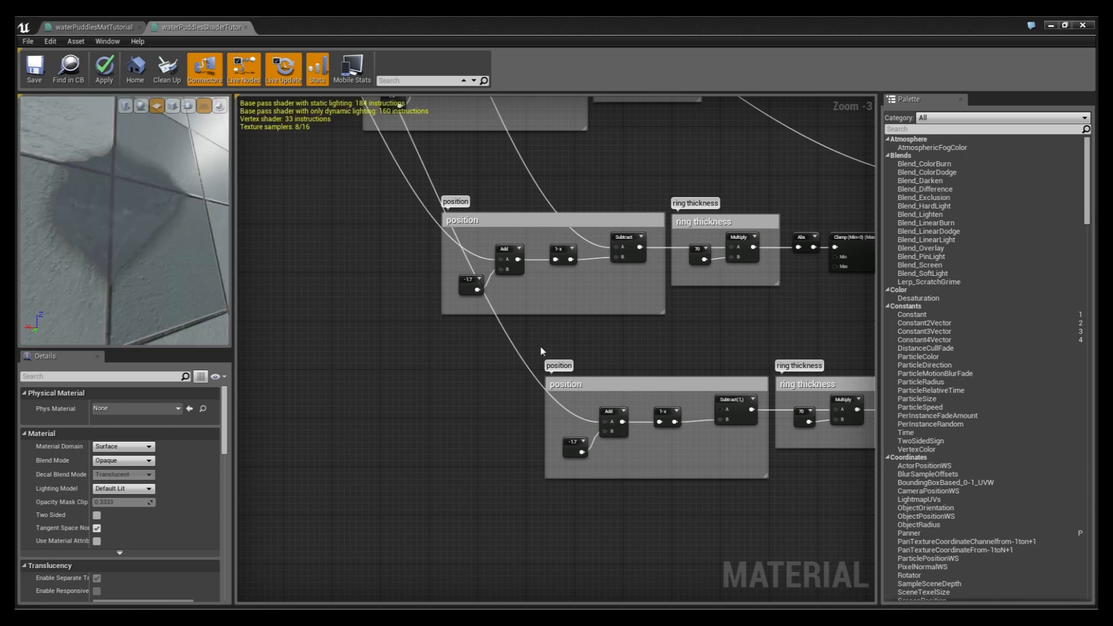
Step: Set the constant in the fifth chain's position box to -1.9
left_click(576, 445)
left_click(106, 405)
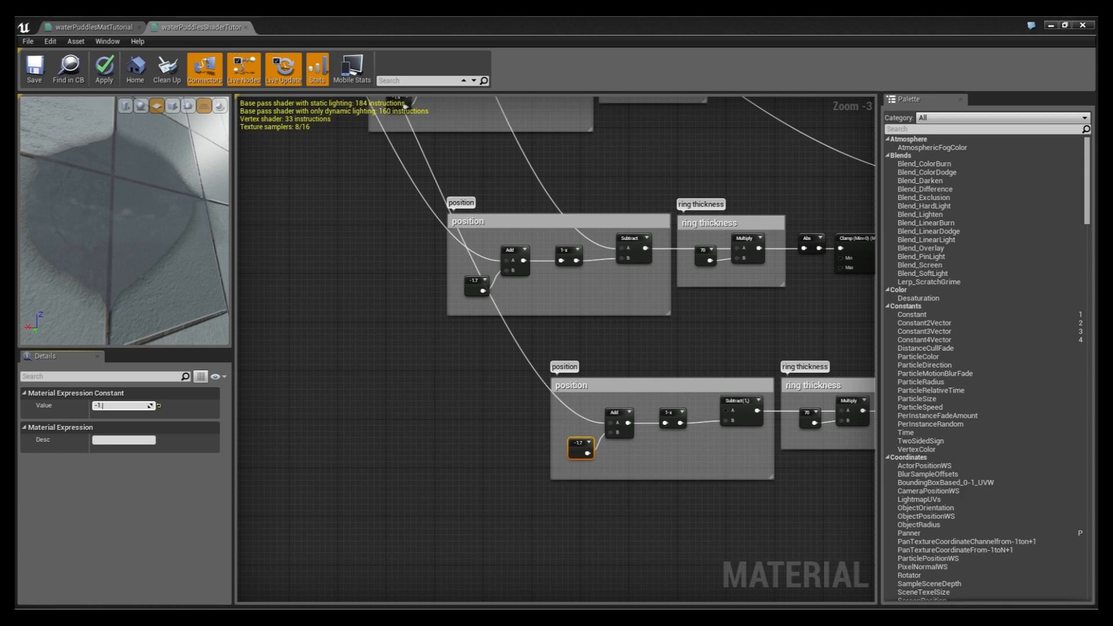
key("Return")
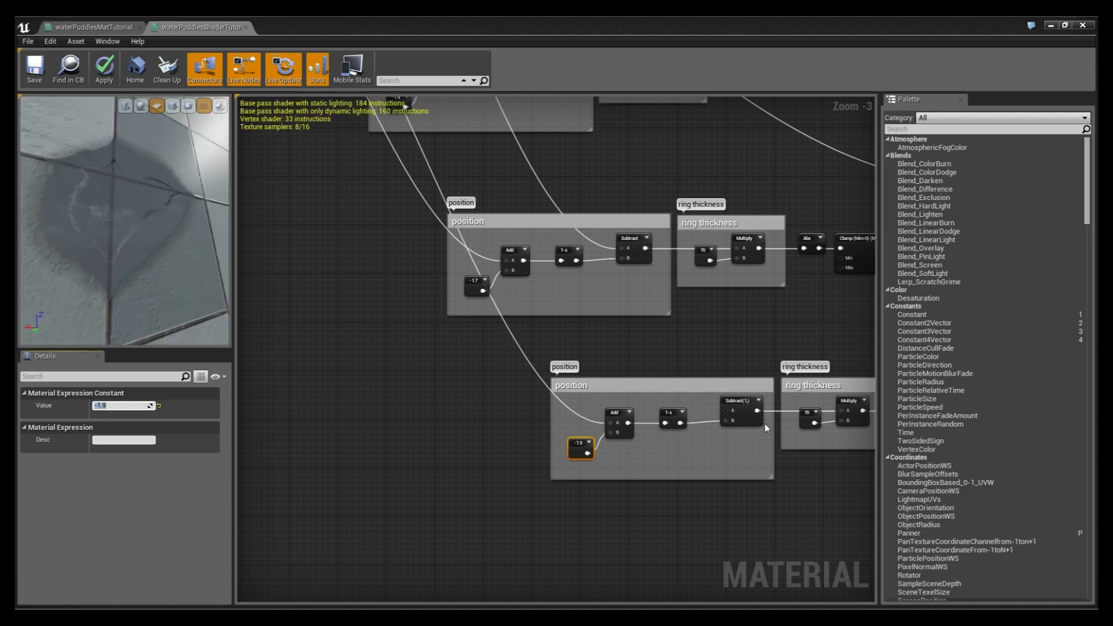
Step: Set the third chain's ring thickness constant to 40
right_click_drag(762, 423, 573, 413)
right_click_drag(500, 274, 480, 304)
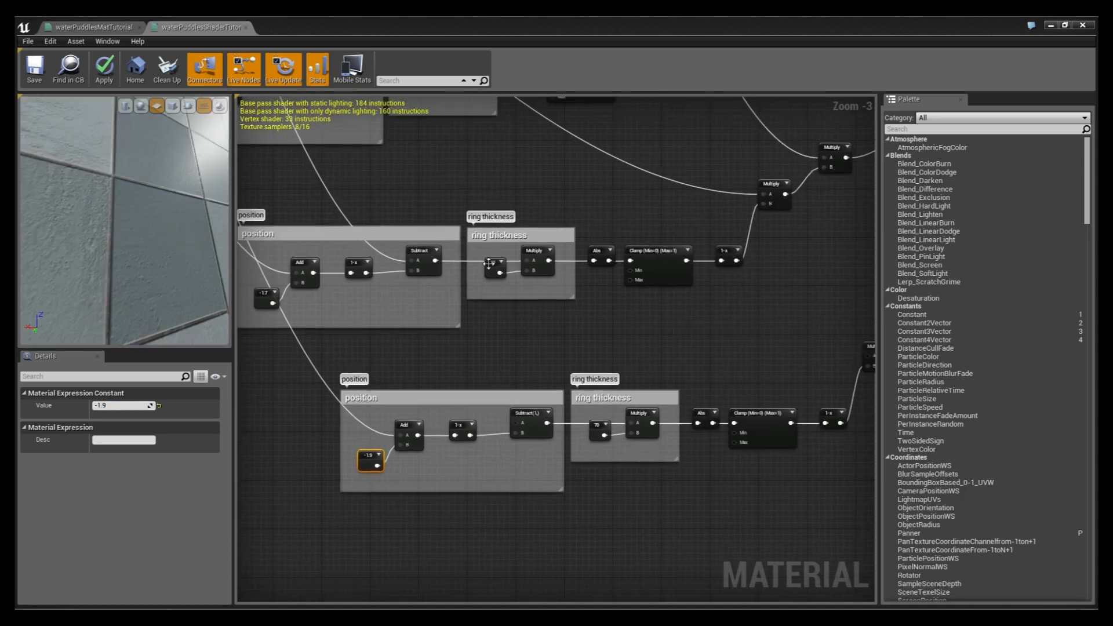
left_click(492, 264)
right_click_drag(492, 263, 533, 443)
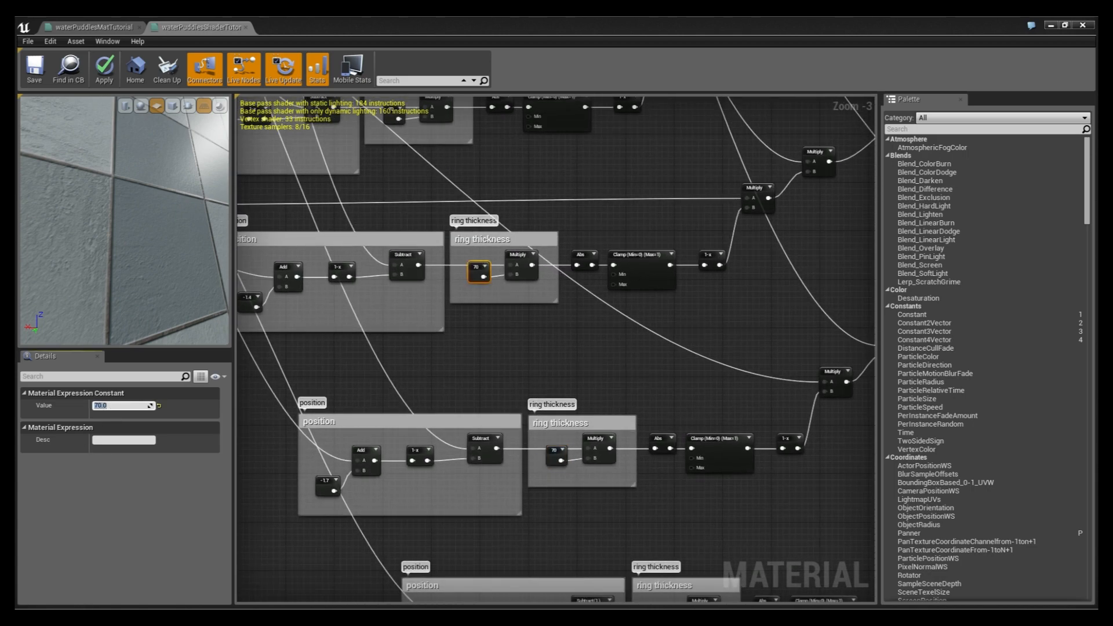
left_click(519, 356)
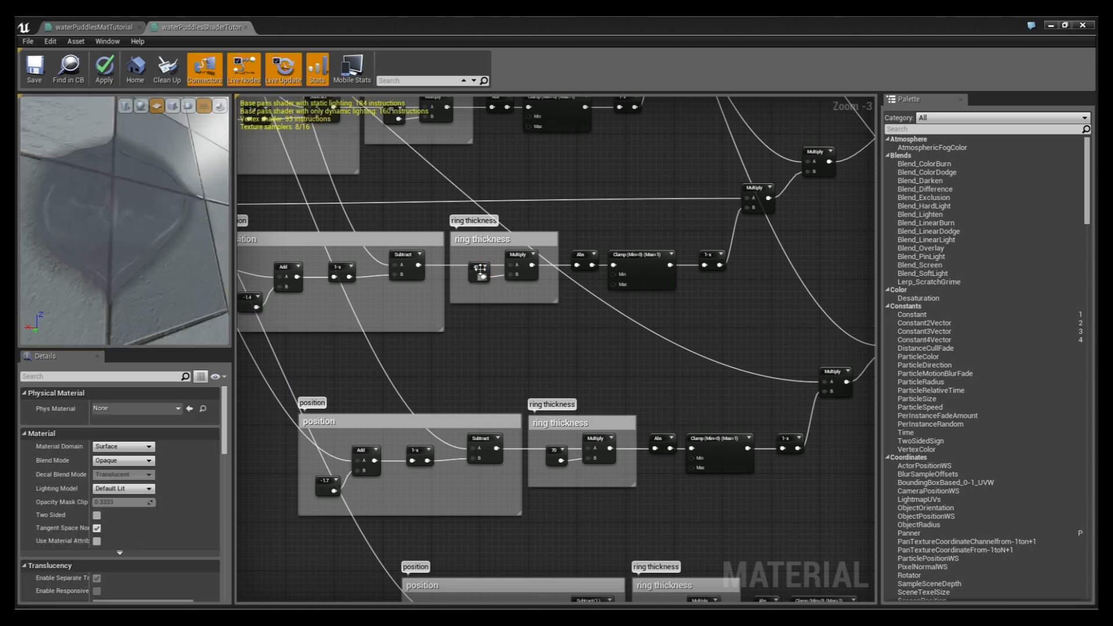
Step: Set the fourth chain's ring thickness constant to 80
left_click(550, 456)
mouse_move(549, 456)
right_mouse_down()
mouse_move(486, 284)
mouse_move(491, 322)
mouse_move(522, 375)
mouse_move(404, 222)
right_mouse_up()
right_click_drag(503, 428, 428, 311)
type("80")
key("Return")
Step: Set the fifth chain's ring thickness constant to 50
right_click_drag(470, 552, 433, 413)
left_click(463, 446)
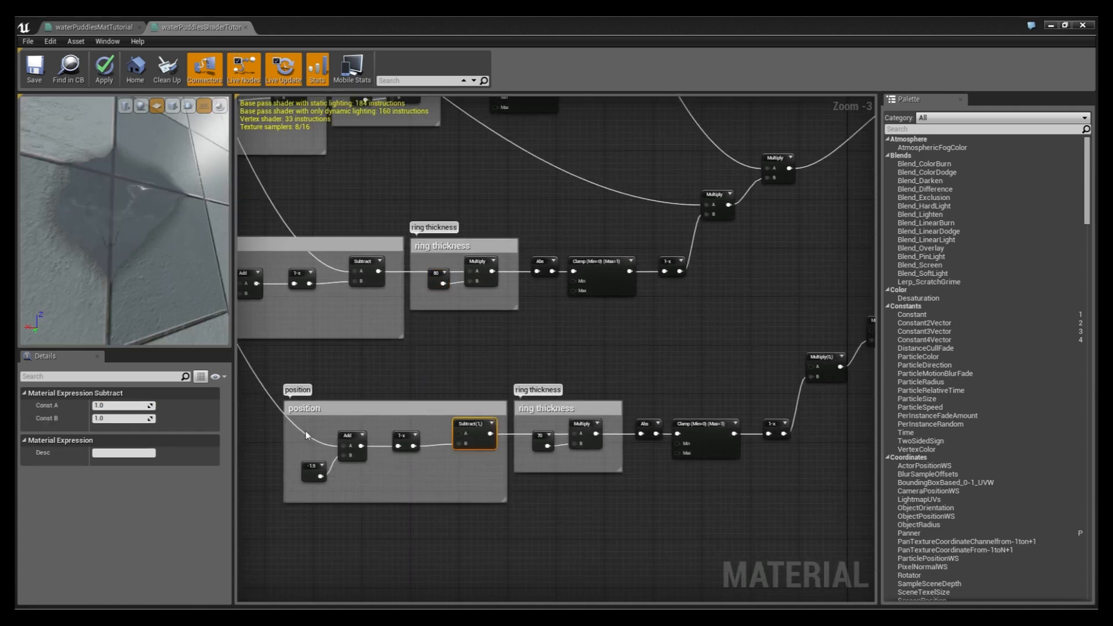
left_click(548, 437)
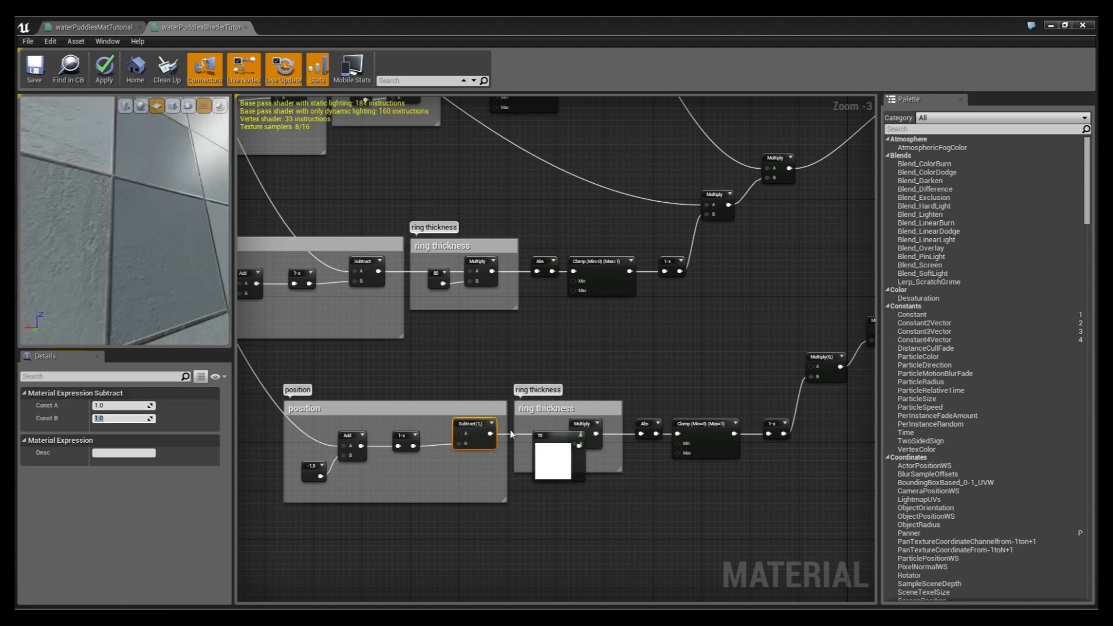
left_click(580, 435)
left_click(540, 439)
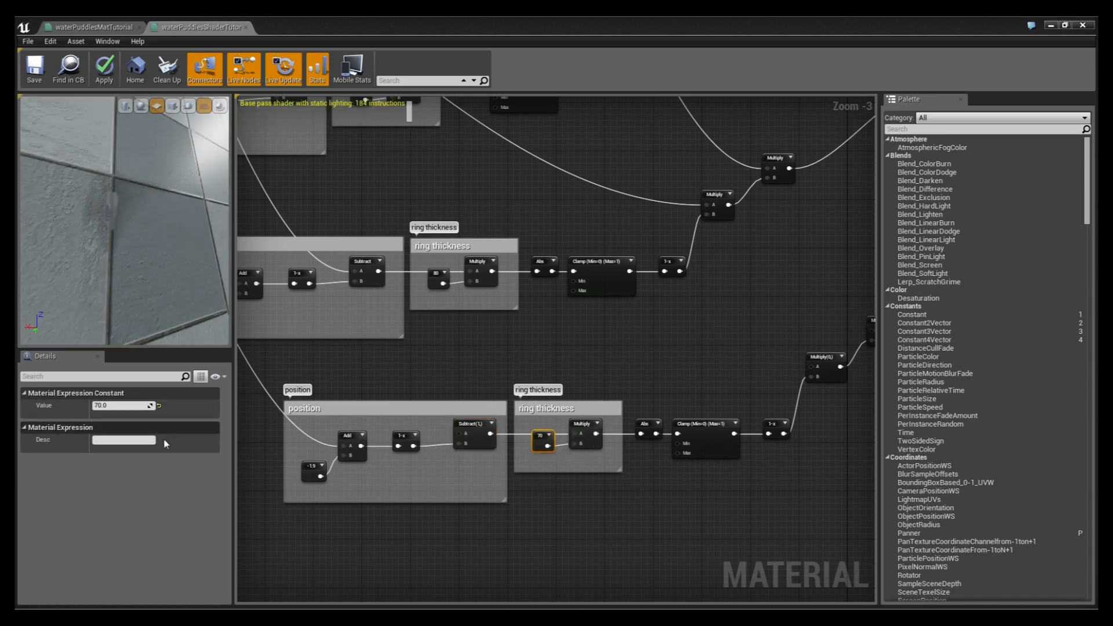
type("50")
key("Return")
Step: Connect the texture-based Add above the first chain to the A input of the fifth chain's Subtract
right_click_drag(452, 398, 654, 390)
right_click_drag(287, 238, 638, 602)
right_click_drag(486, 290, 496, 422)
right_click_drag(453, 365, 441, 259)
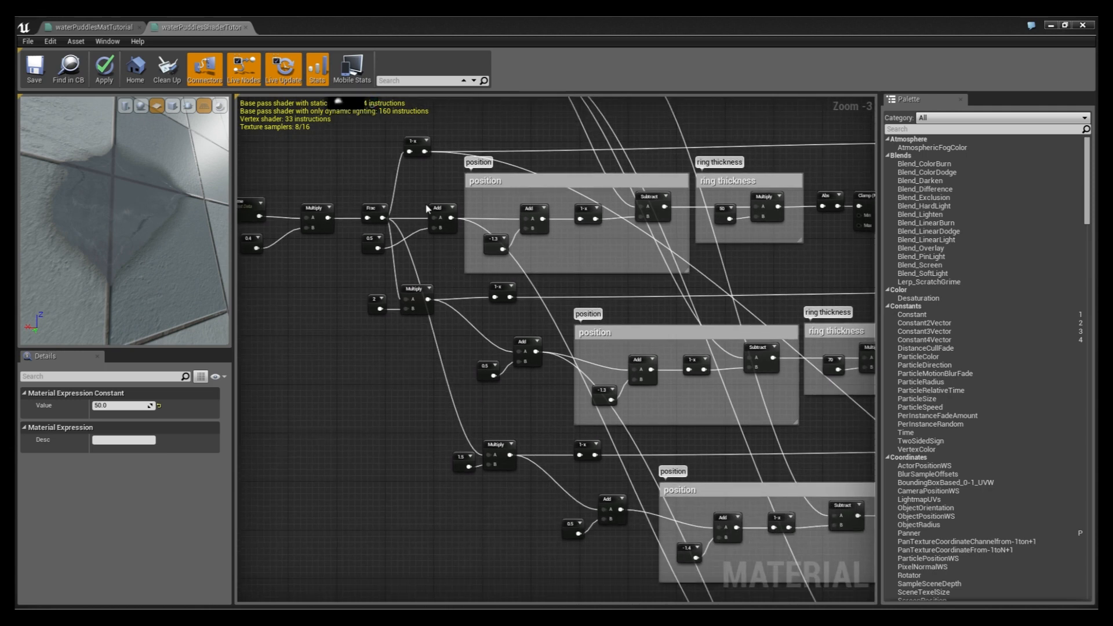
right_click_drag(429, 208, 401, 165)
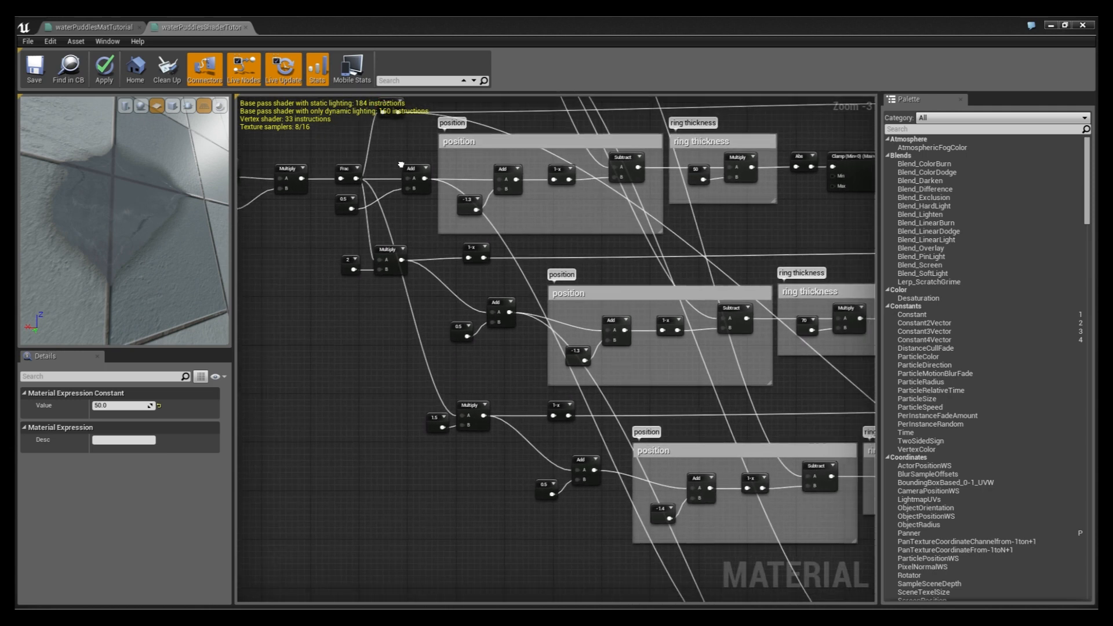
right_click_drag(511, 296, 401, 190)
right_click_drag(541, 190, 588, 426)
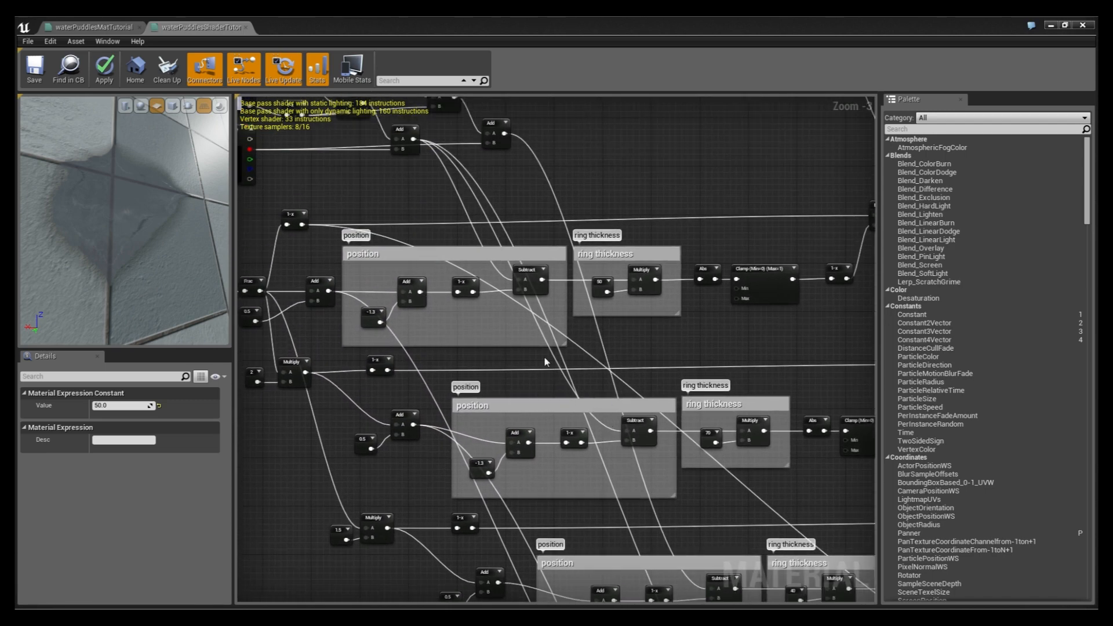
right_click_drag(477, 215, 402, 180)
scroll(485, 290, "down", 1)
left_click_drag(426, 148, 561, 372)
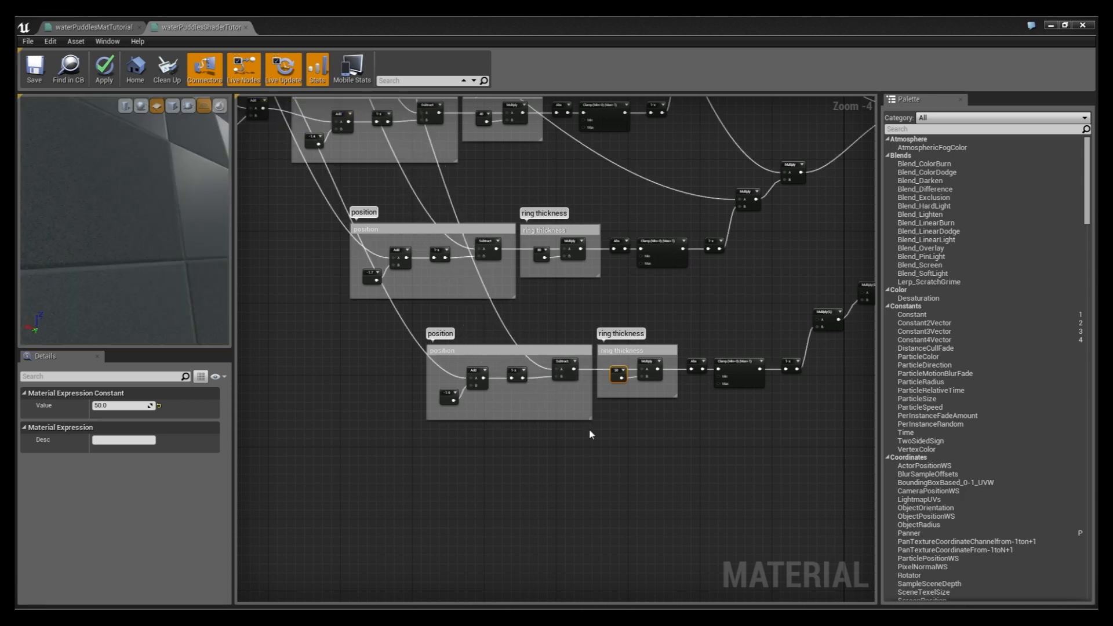
Step: Connect the second chain's 1-x fade output to the A input of the fifth chain's first end Multiply
scroll(597, 429, "up", 3)
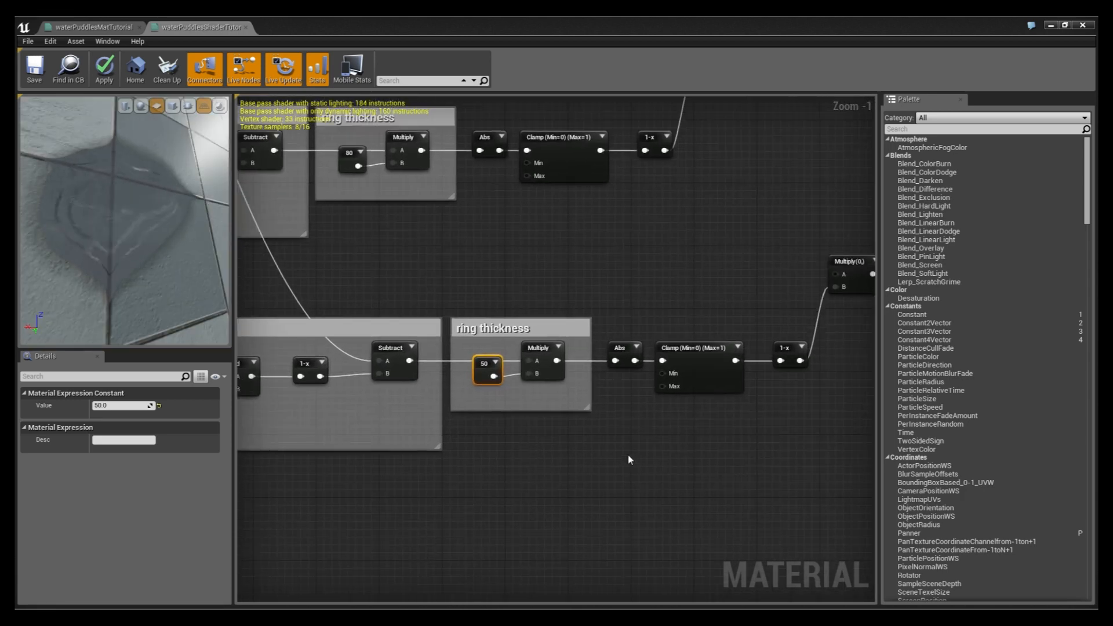
right_click_drag(596, 445, 739, 425)
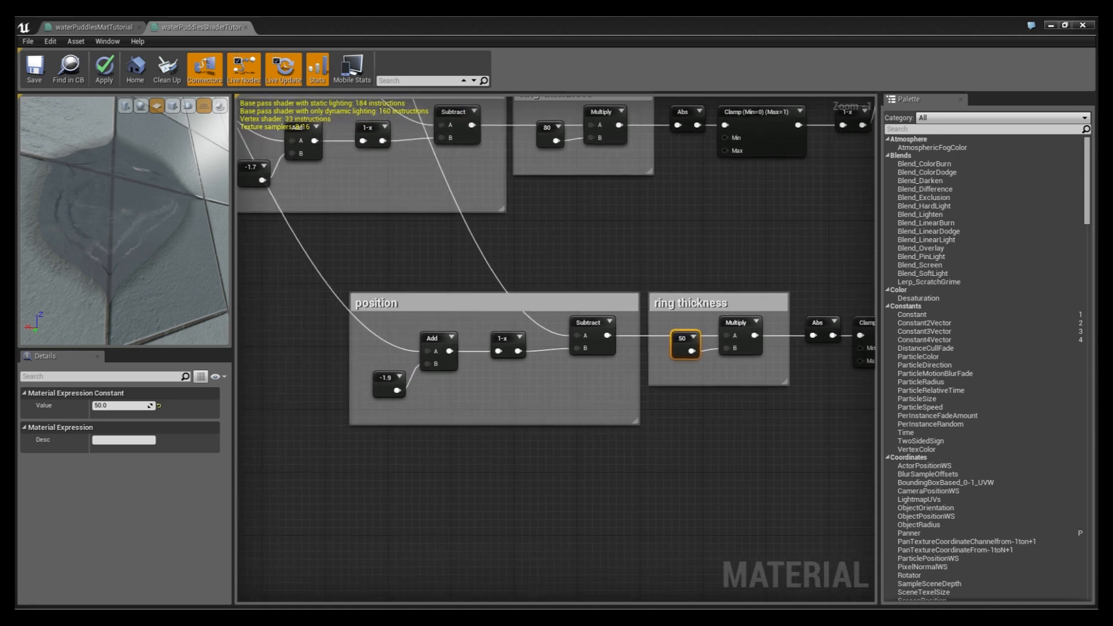
scroll(493, 427, "down", 2)
right_click_drag(492, 427, 721, 534)
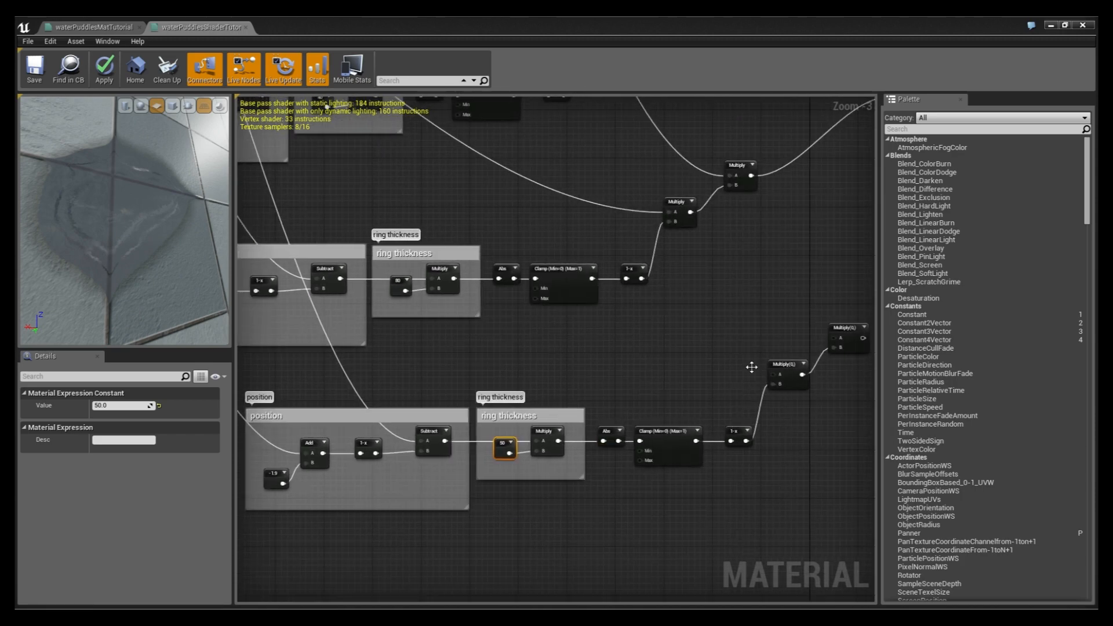
right_click_drag(618, 335, 875, 516)
right_click_drag(406, 291, 570, 206)
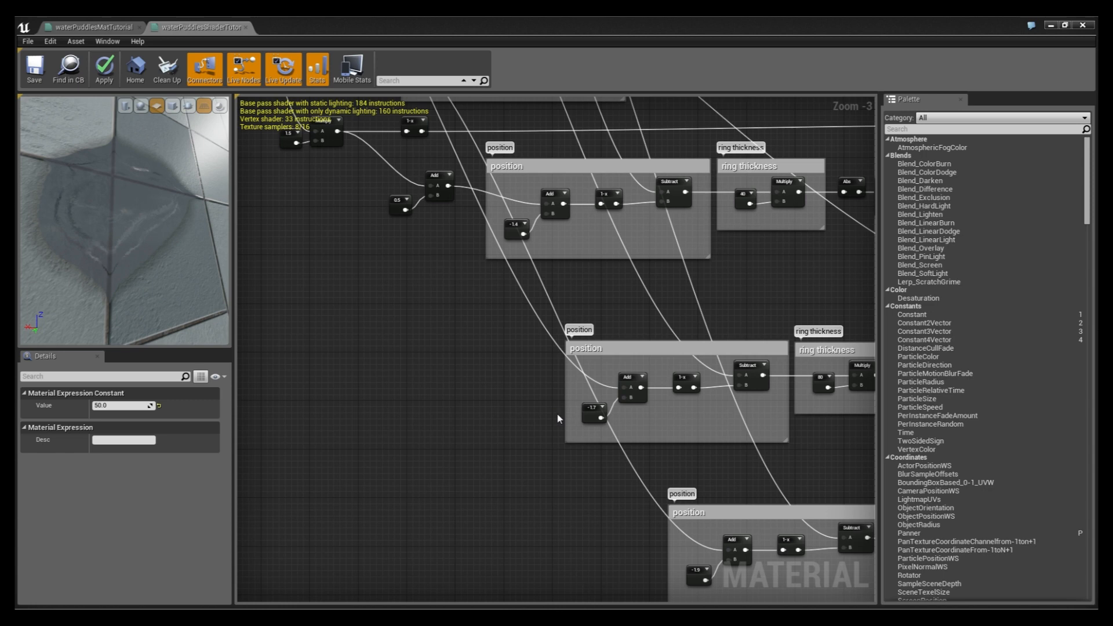
right_click_drag(508, 223, 551, 447)
scroll(551, 447, "up", 1)
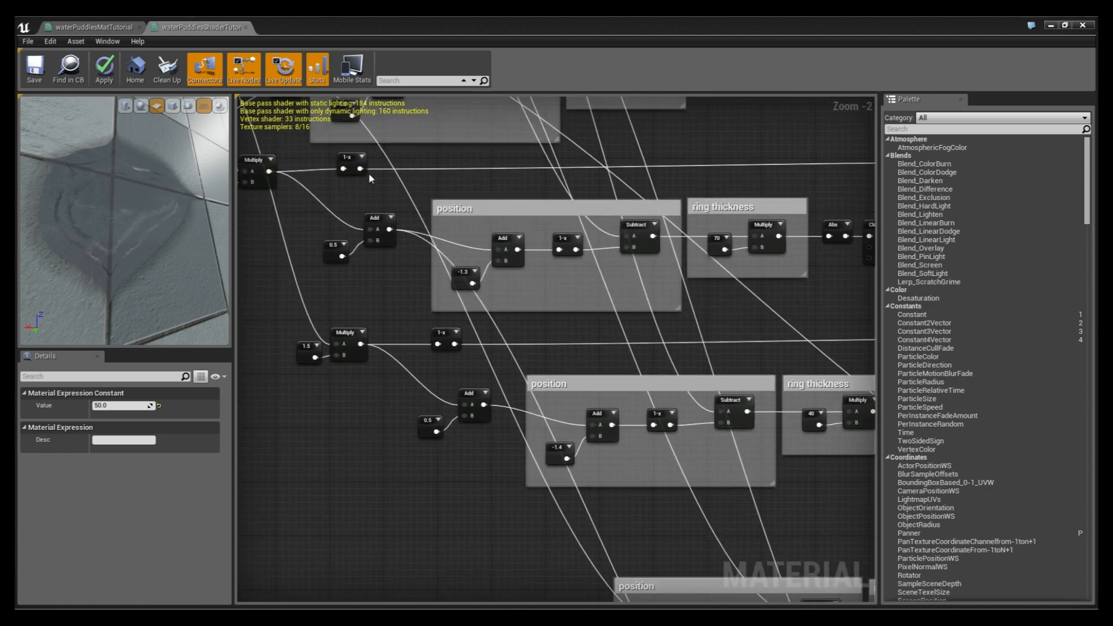
right_click_drag(365, 166, 399, 172)
left_click_drag(401, 168, 654, 352)
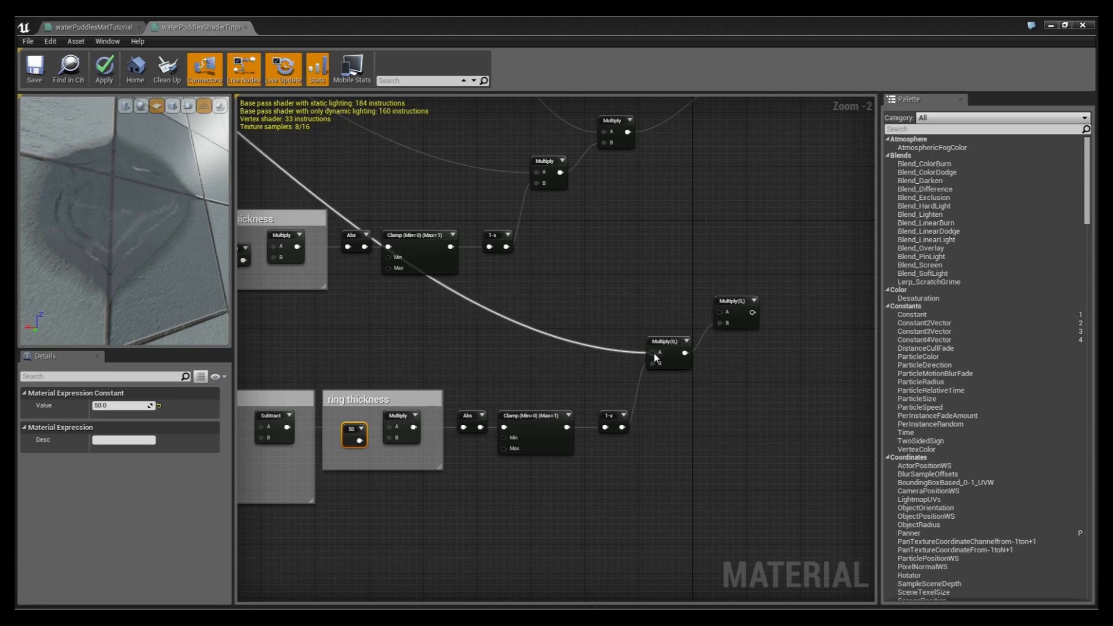
Step: Connect the water mask's Clamp output to the A input of the fifth chain's final Multiply
right_click_drag(646, 293, 558, 378)
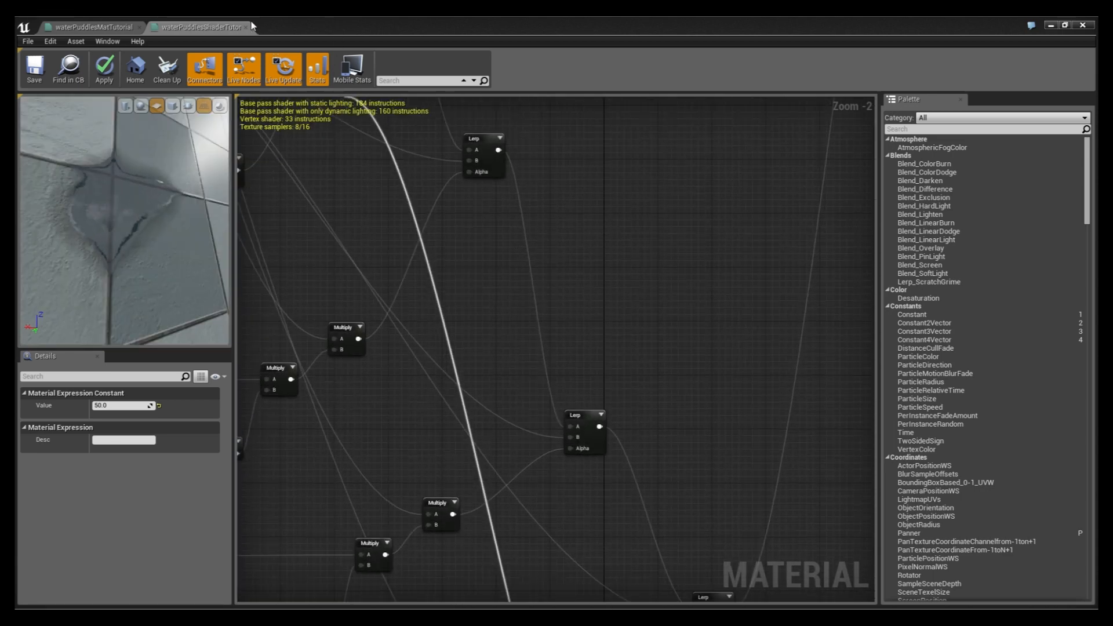
left_click_drag(252, 25, 488, 323)
right_click_drag(560, 353, 503, 254)
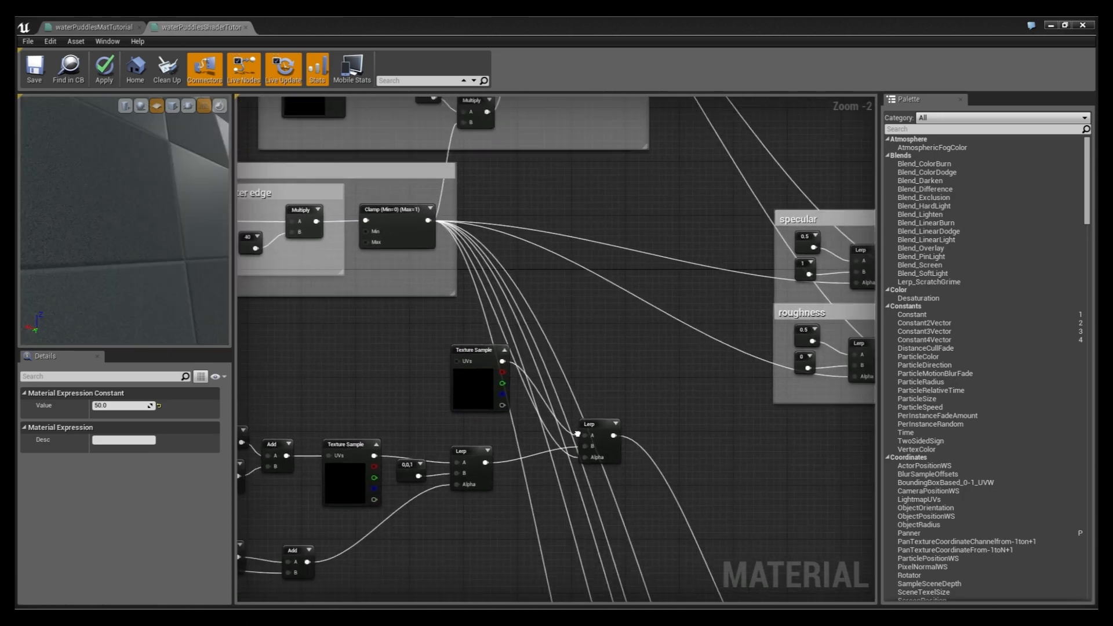
scroll(503, 255, "down", 5)
scroll(605, 522, "up", 6)
Step: Add a new Lerp node beside the fifth chain's final Multiply, below the fourth ring's Lerp
right_click_drag(606, 525, 586, 418)
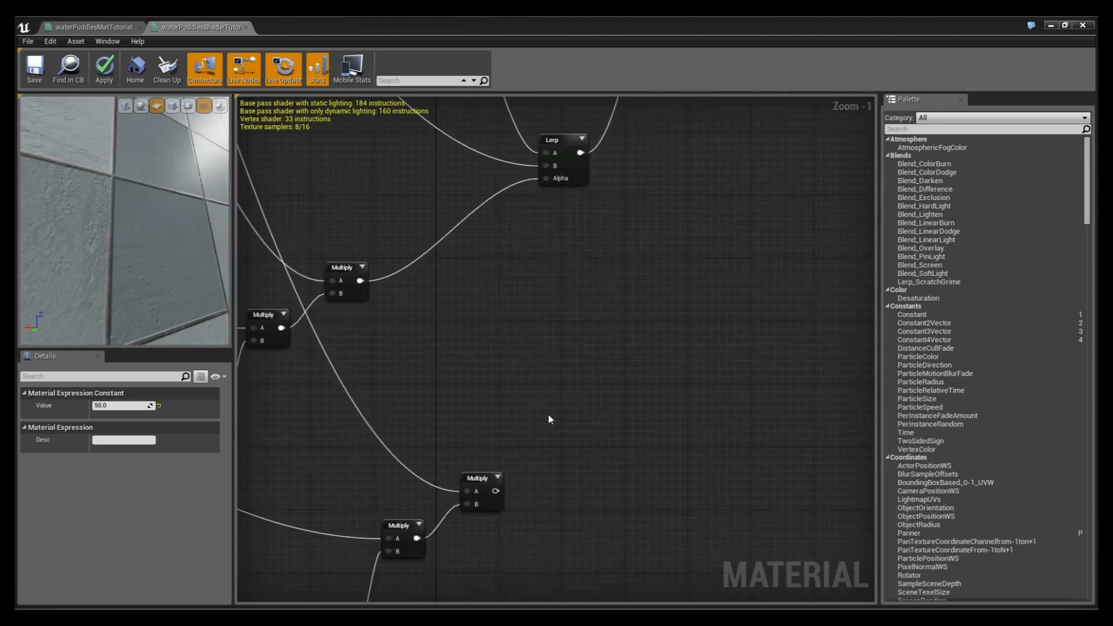
key("l")
left_click(634, 355)
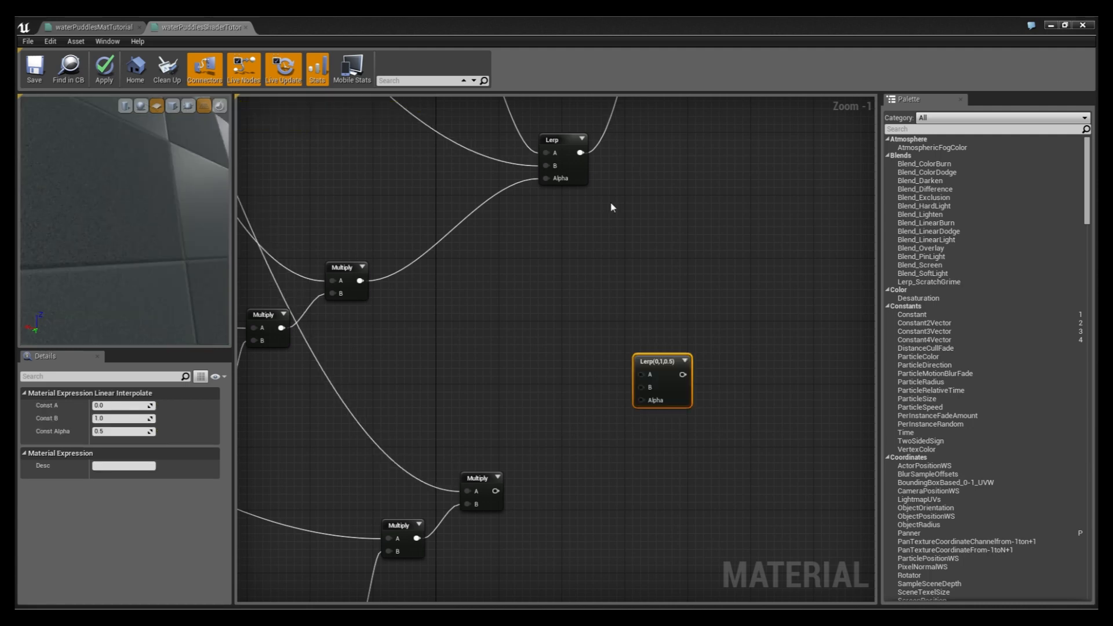
Step: Connect the fourth ring's Lerp output to the new Lerp's A input and the shared ripple normal texture to its B input
left_click_drag(581, 153, 649, 375)
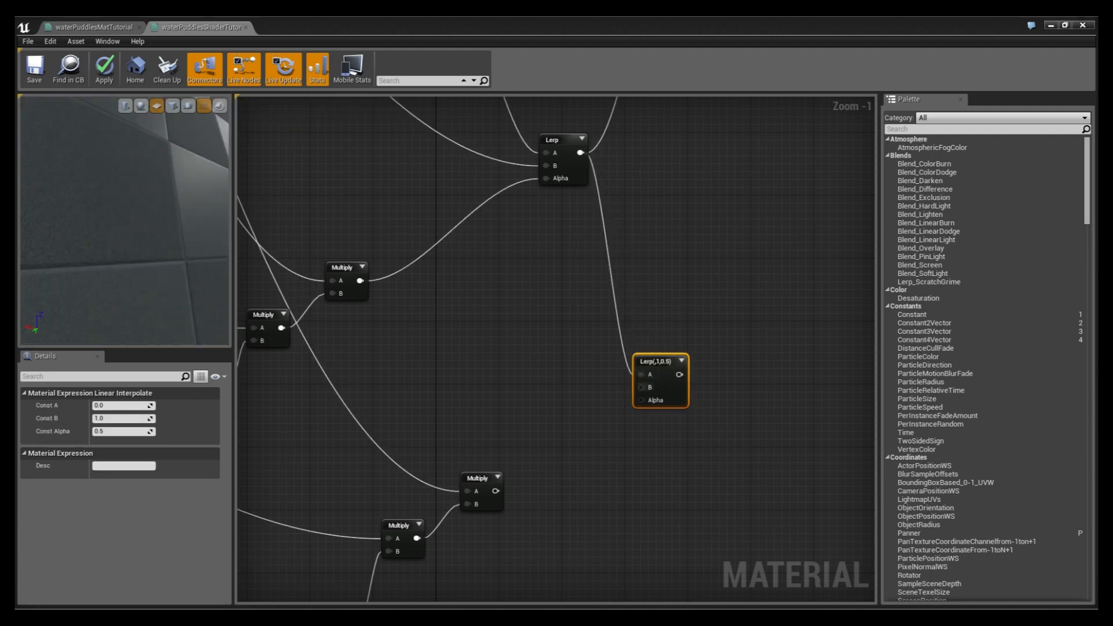
scroll(654, 385, "down", 3)
scroll(532, 282, "down", 1)
scroll(490, 269, "up", 2)
scroll(492, 405, "down", 1)
right_click_drag(489, 251, 564, 394)
scroll(492, 429, "down", 1)
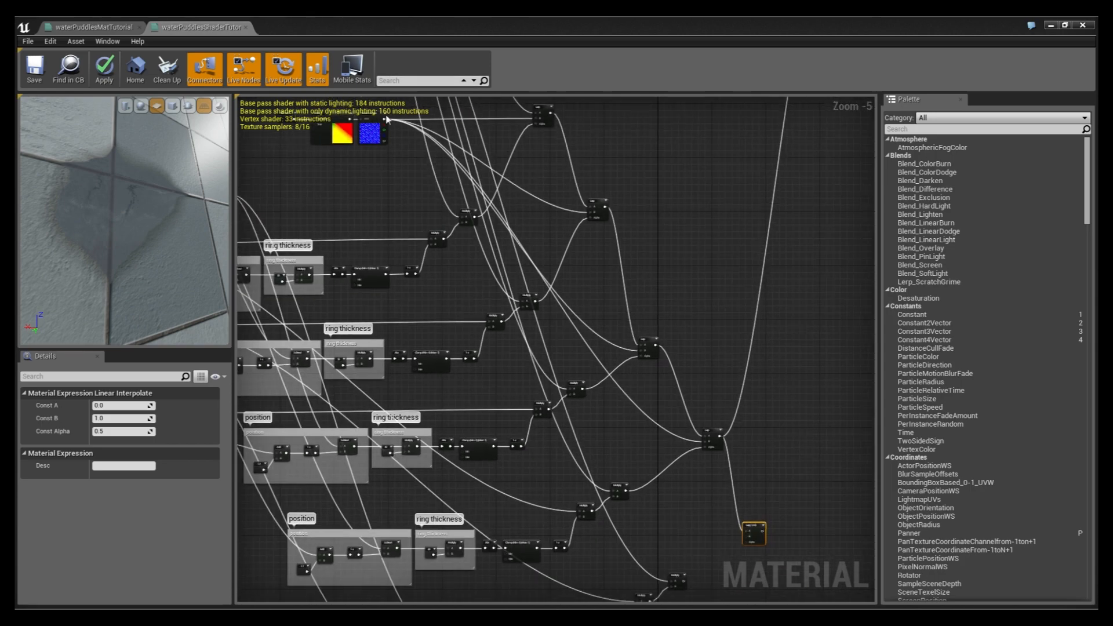
left_click_drag(384, 122, 746, 547)
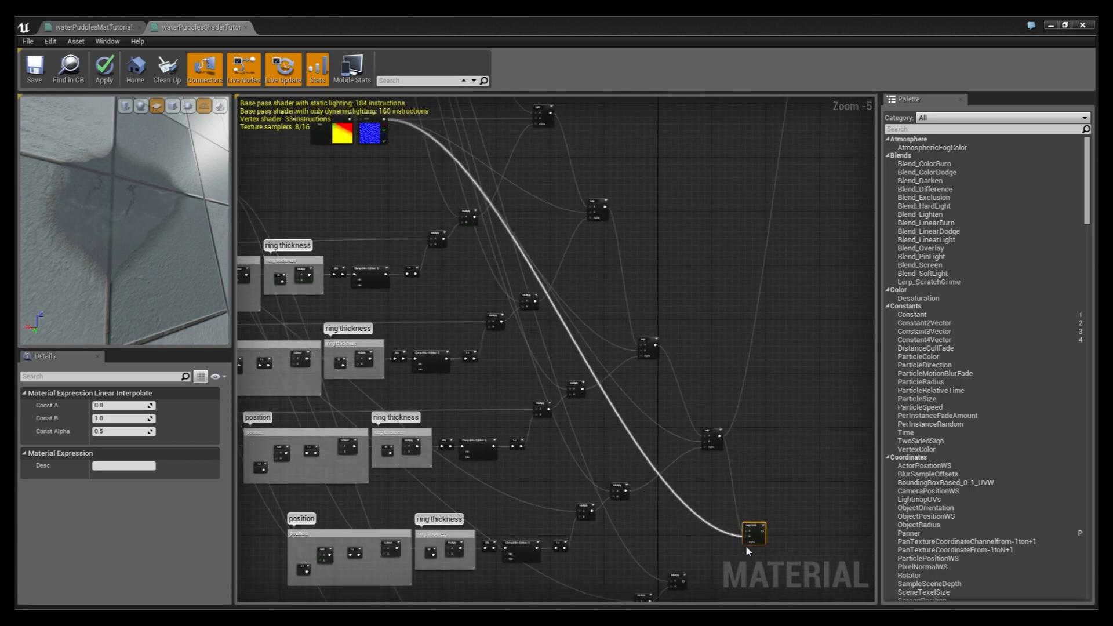
Step: Connect the fifth chain's final Multiply output to the Alpha input of the new Lerp
scroll(746, 547, "up", 1)
right_click_drag(665, 470, 572, 401)
scroll(545, 402, "up", 1)
scroll(541, 403, "down", 4)
right_click_drag(390, 340, 406, 597)
scroll(405, 596, "up", 4)
scroll(540, 255, "down", 4)
scroll(537, 280, "up", 3)
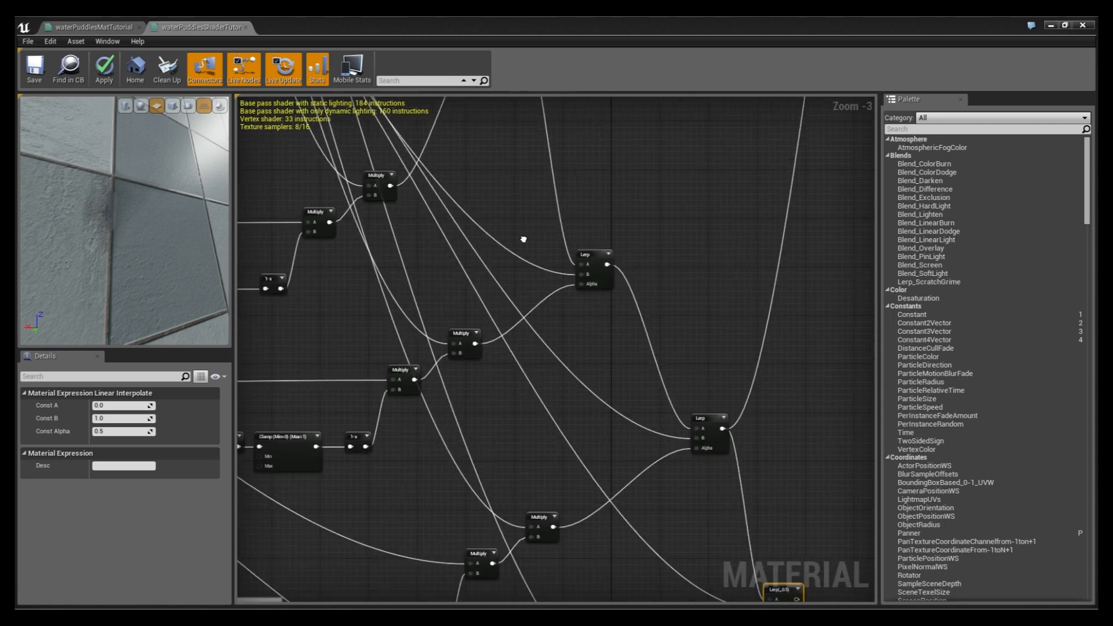
scroll(655, 416, "up", 2)
left_click_drag(543, 466, 686, 379)
Step: Connect the fifth ring's Lerp output to the Normal input of the main material node
right_click_drag(730, 333, 560, 451)
scroll(561, 451, "down", 2)
left_click_drag(543, 464, 543, 566)
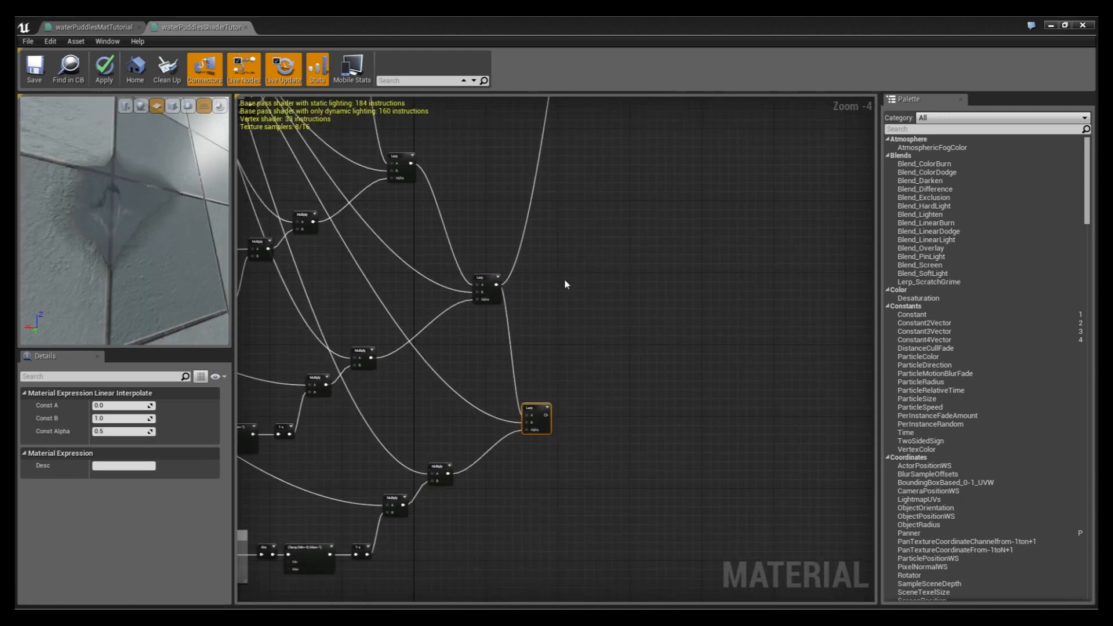
left_click(555, 413)
left_click_drag(545, 415, 649, 322)
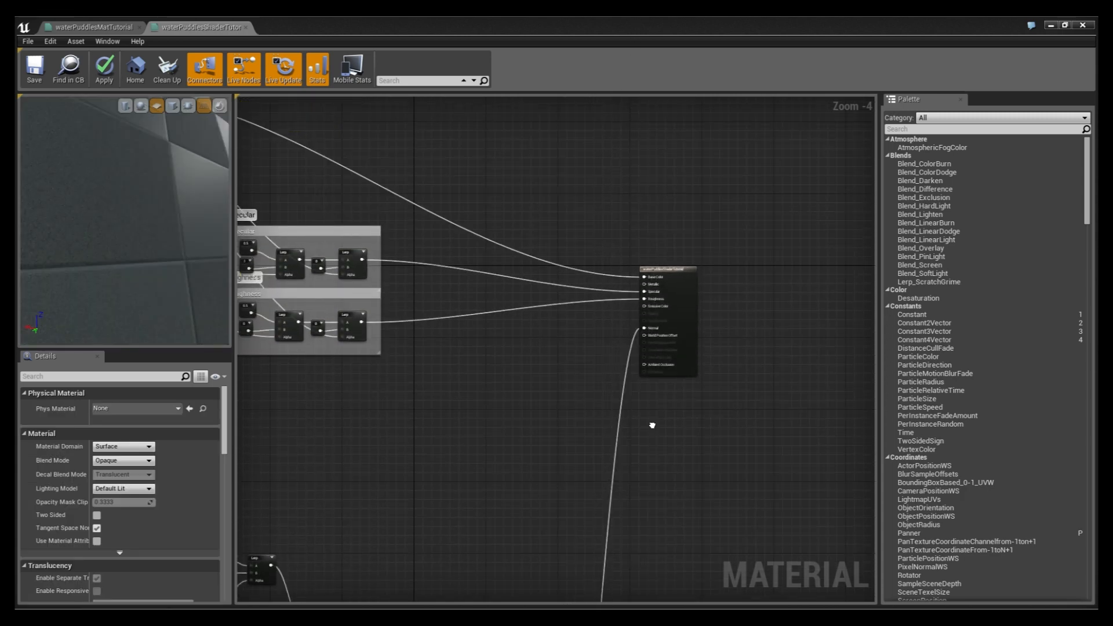
Step: Examine the animated puddle ripples in the material preview from several angles, along with the full network of five ring chains
scroll(653, 336, "down", 4)
left_click_drag(127, 232, 125, 174)
mouse_move(124, 220)
left_mouse_down()
mouse_move(90, 223)
mouse_move(108, 220)
left_mouse_up()
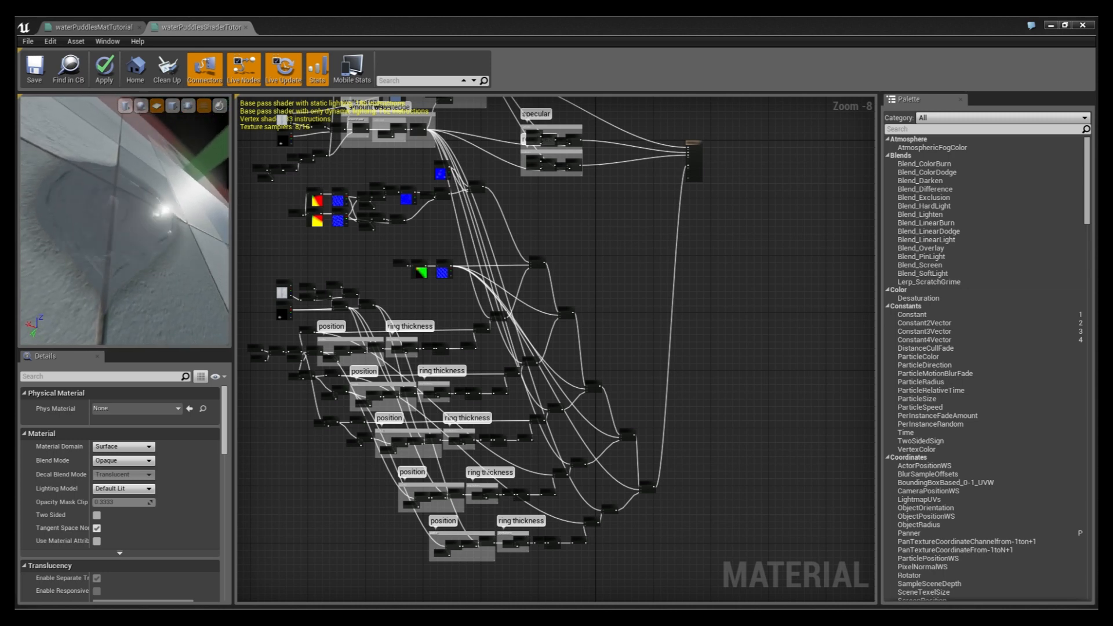
left_click_drag(108, 220, 124, 203)
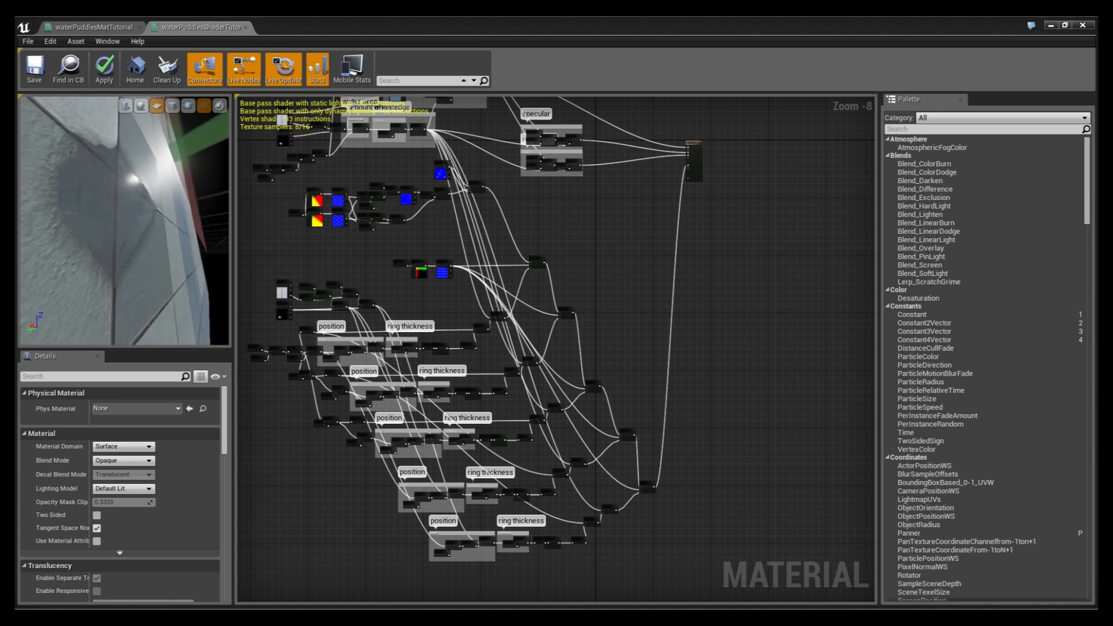
mouse_move(116, 220)
left_mouse_down()
mouse_move(139, 219)
mouse_move(110, 220)
left_mouse_up()
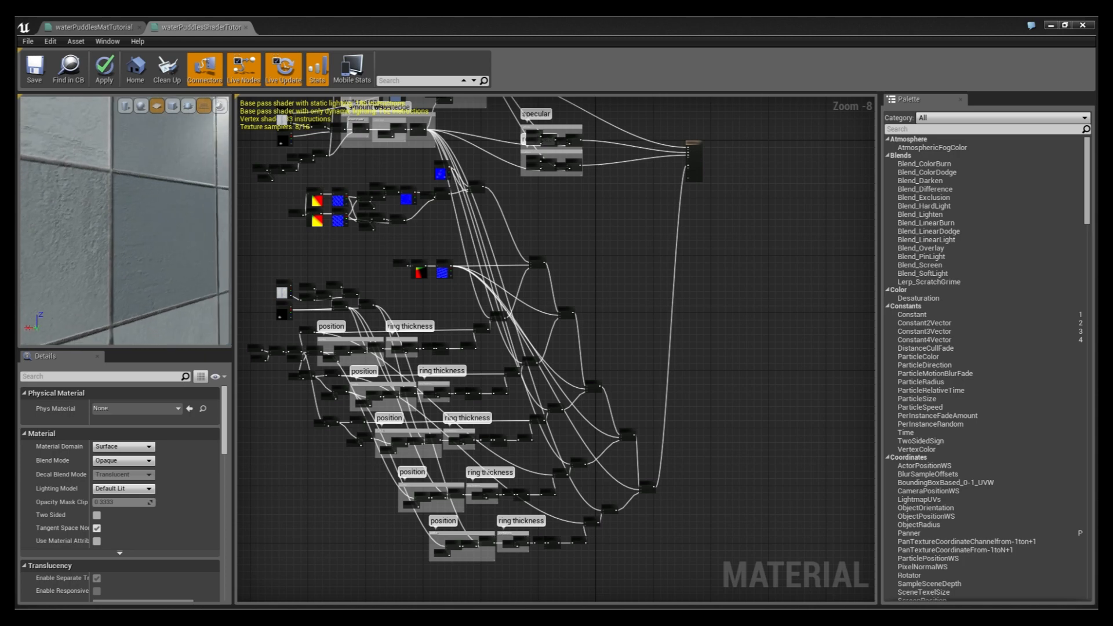
right_click_drag(555, 472, 653, 400)
scroll(653, 401, "down", 1)
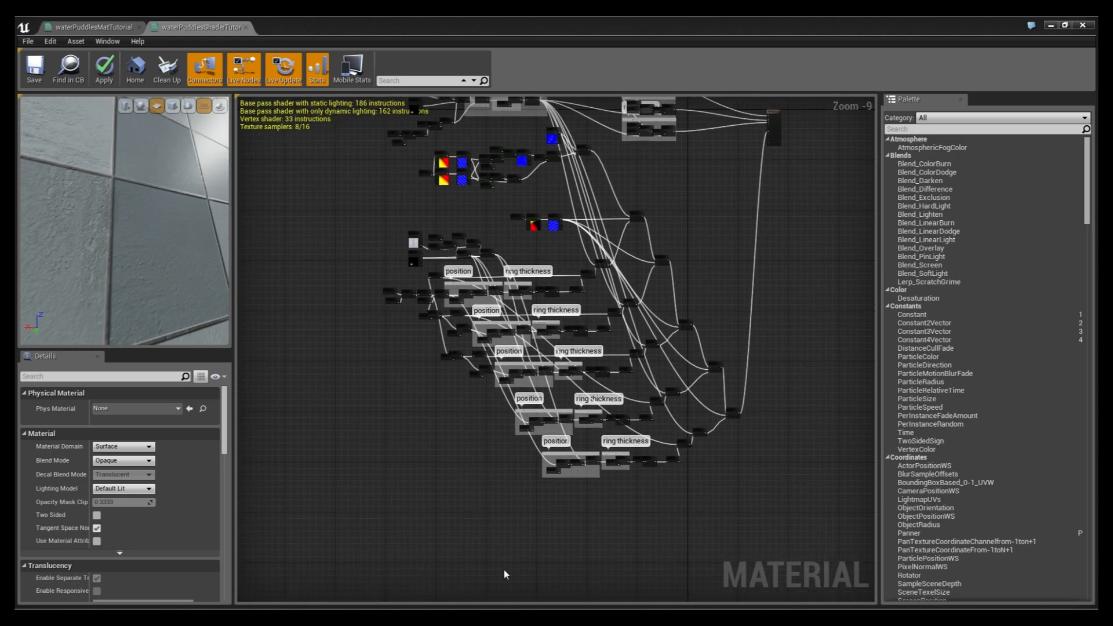
scroll(641, 420, "down", 1)
scroll(620, 390, "up", 3)
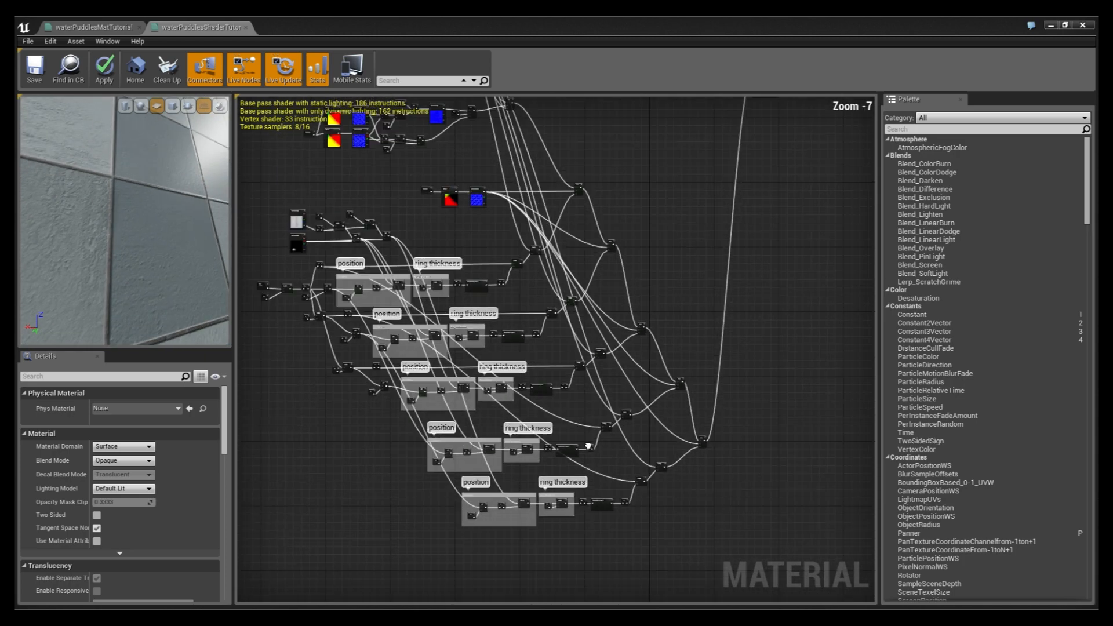
scroll(620, 390, "up", 1)
left_click_drag(187, 275, 64, 217)
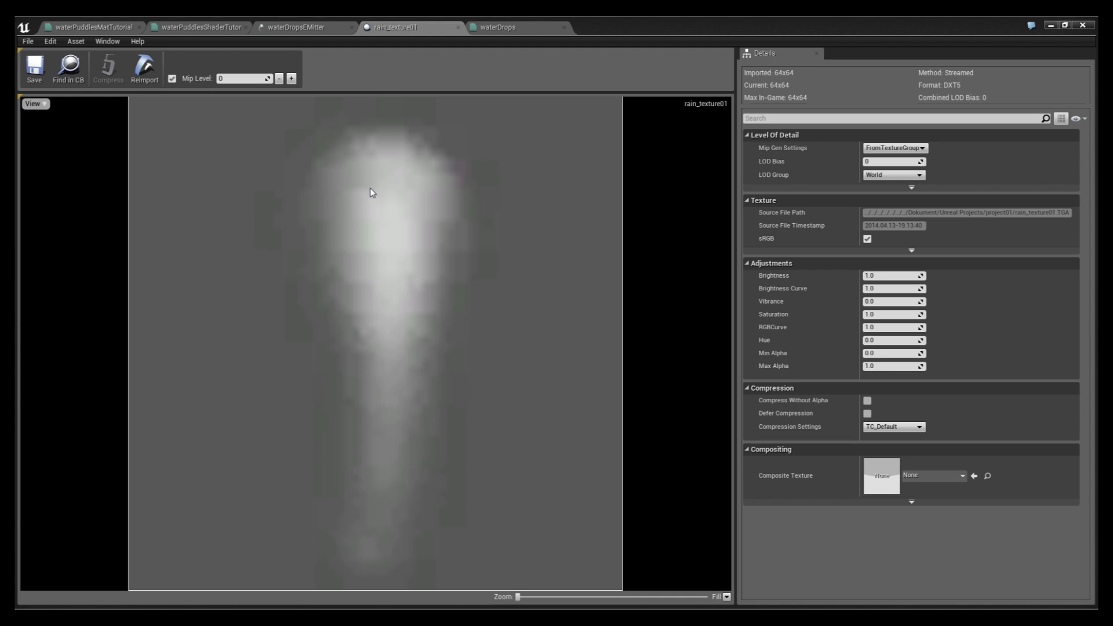
Step: Open the waterDrops material and review the rain texture, Multiply and 1-x nodes that feed its Opacity and Refraction
left_click(504, 24)
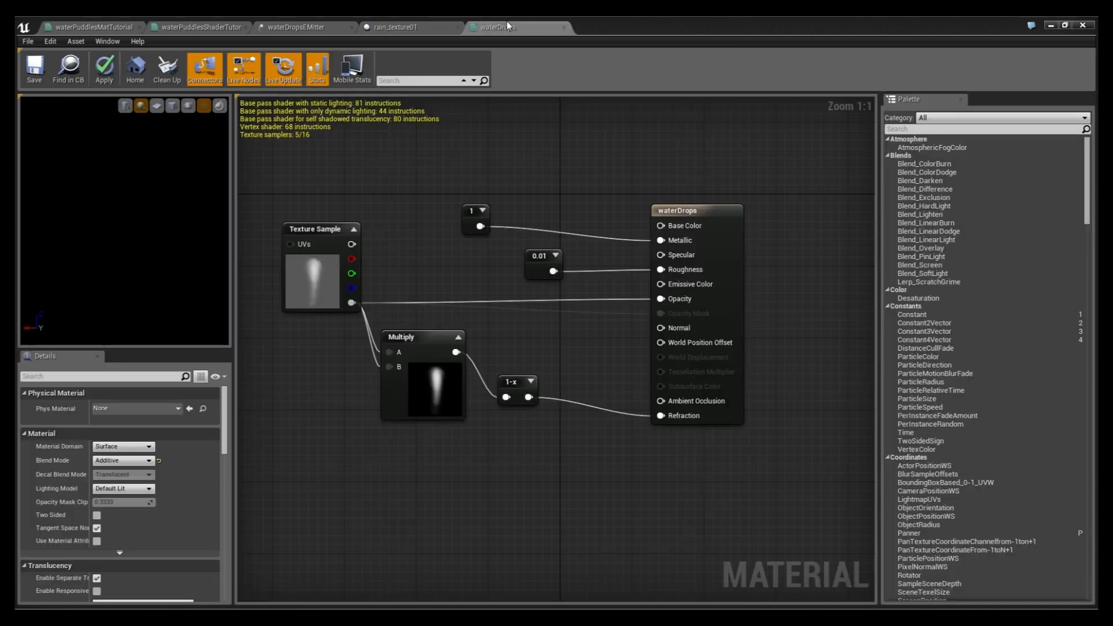
left_click(323, 266)
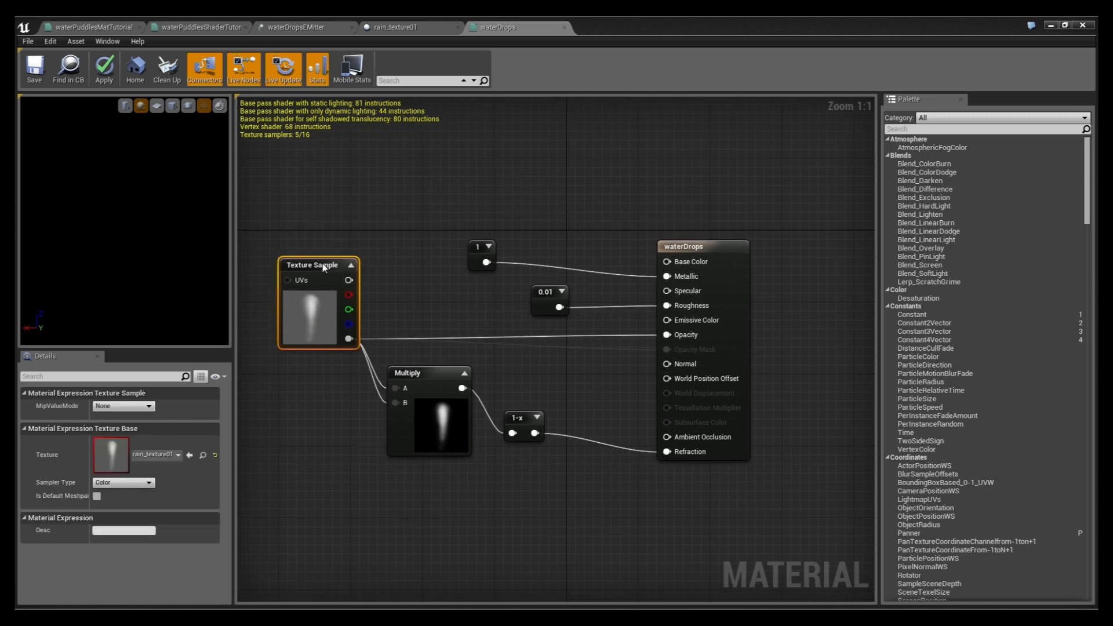
left_click_drag(324, 266, 332, 257)
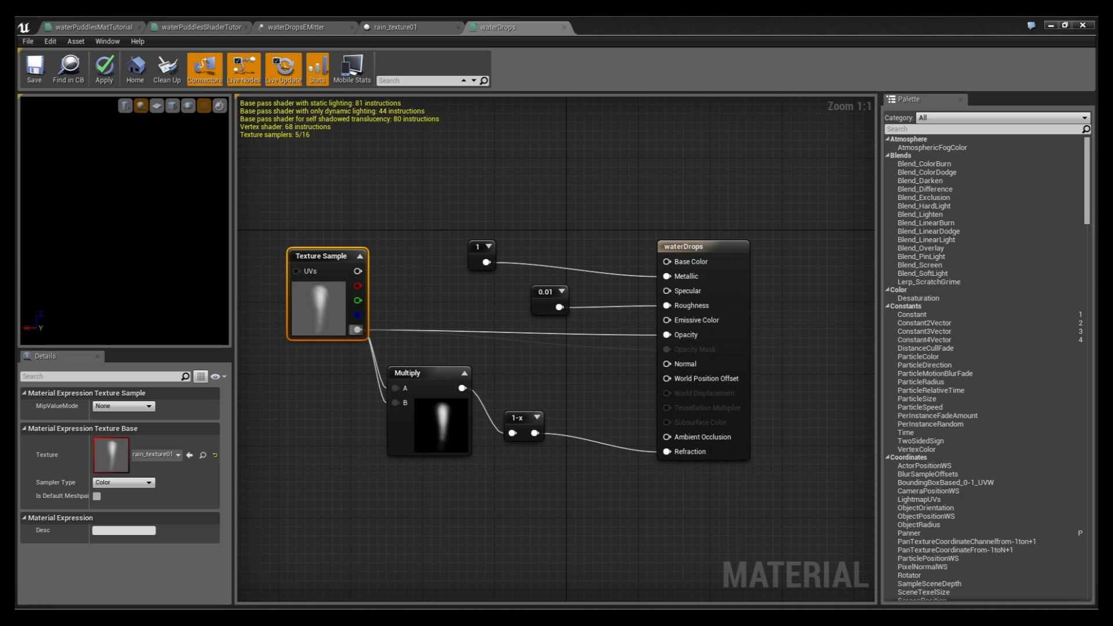
left_click_drag(427, 374, 434, 375)
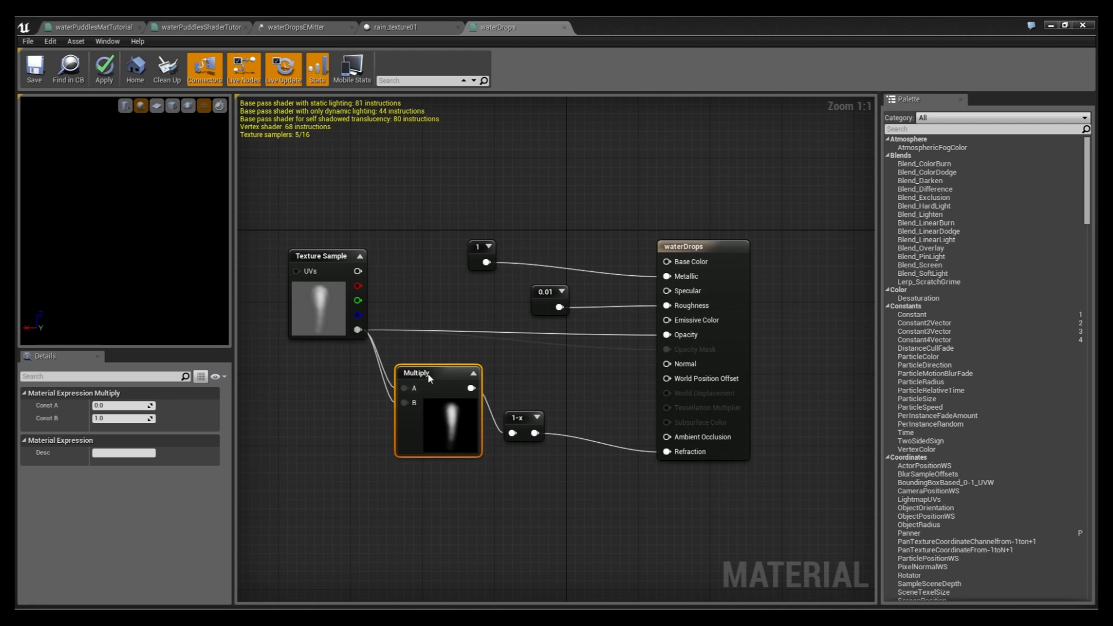
left_click(512, 424)
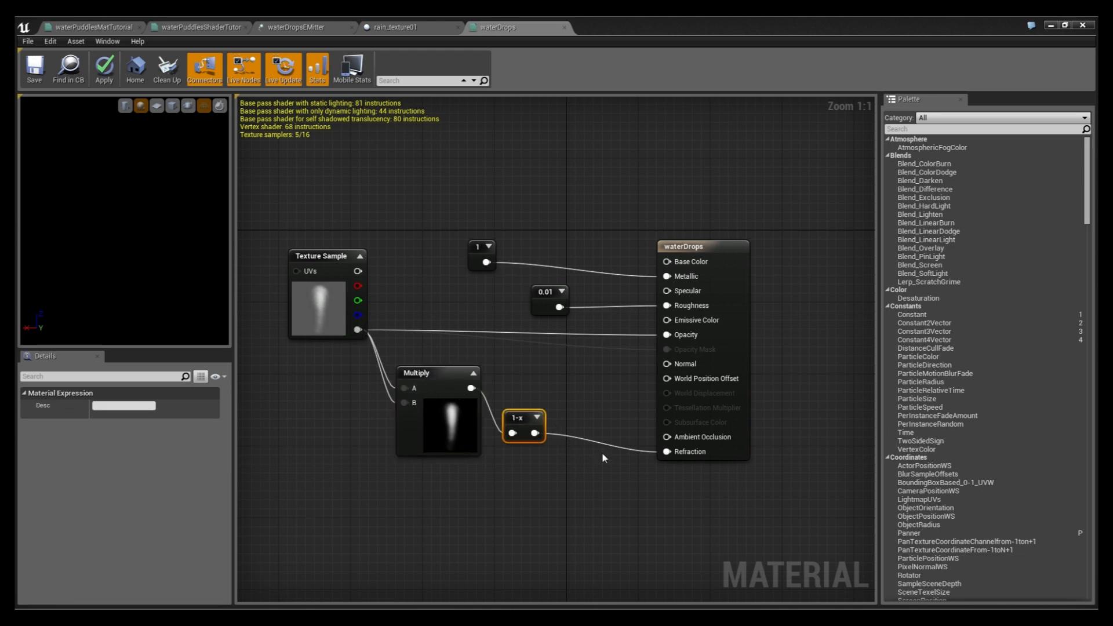
left_click(614, 390)
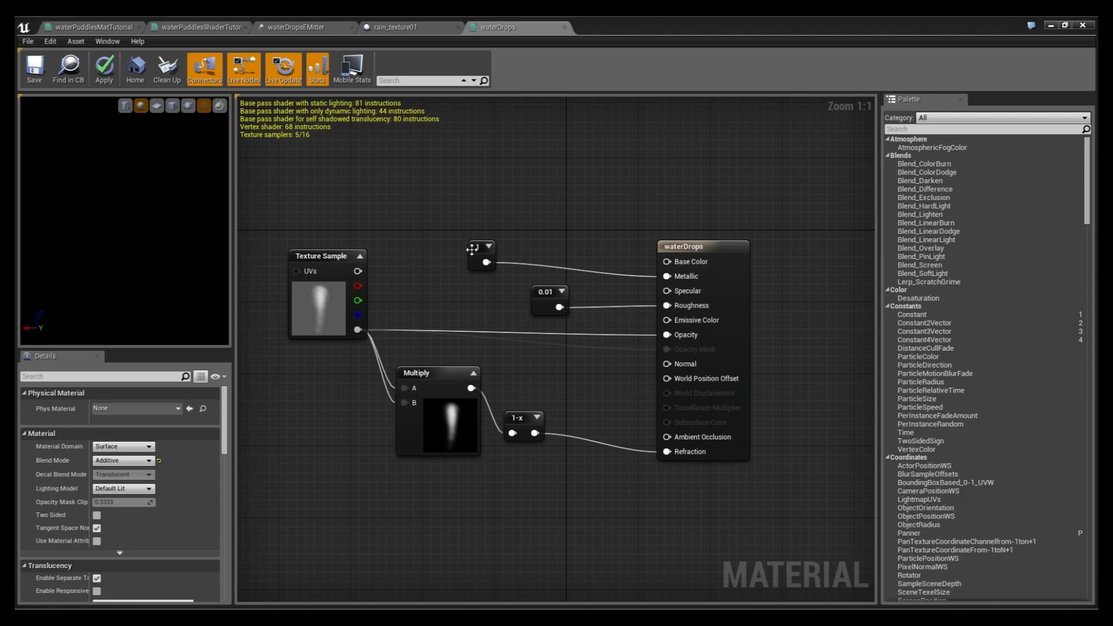
Step: Move the constant 1 node that feeds Metallic closer to the material node, just above the 0.01 constant
left_click_drag(474, 248, 528, 258)
left_click(543, 295)
left_click(636, 378)
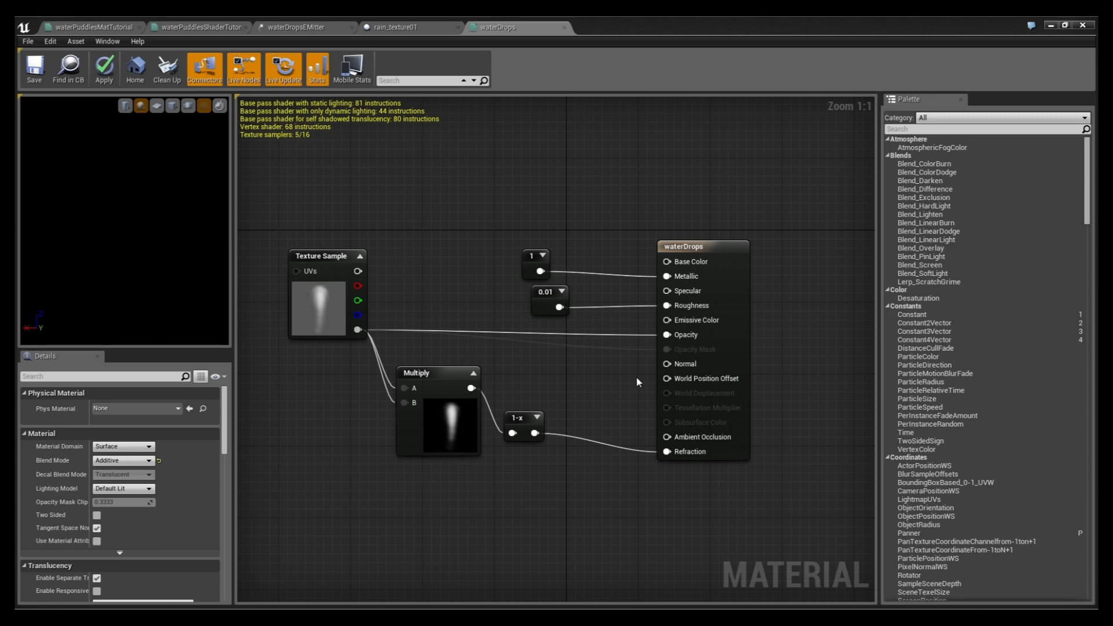
right_click_drag(441, 286, 404, 313)
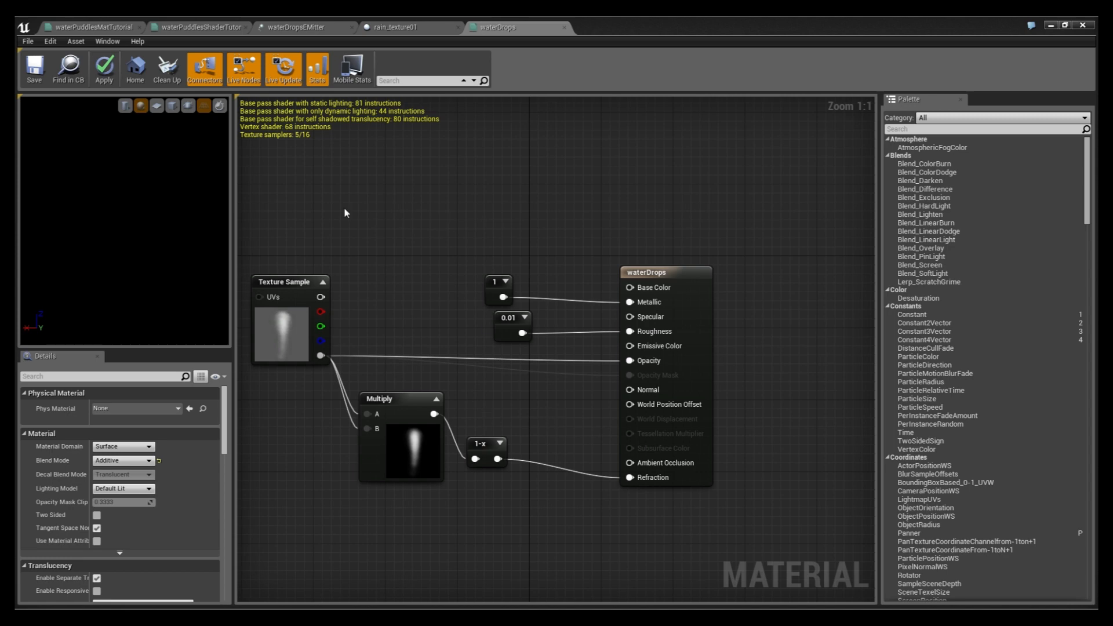
Step: Open the waterDropsEmitter particle system and review the settings of its Required and Spawn modules
left_click(301, 27)
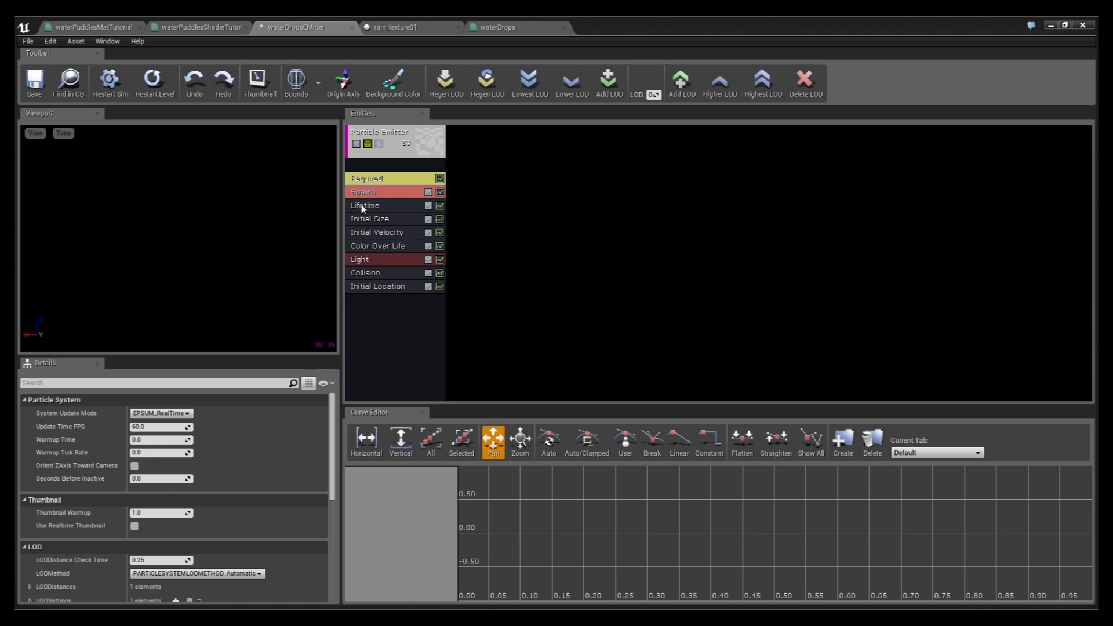
left_click(397, 178)
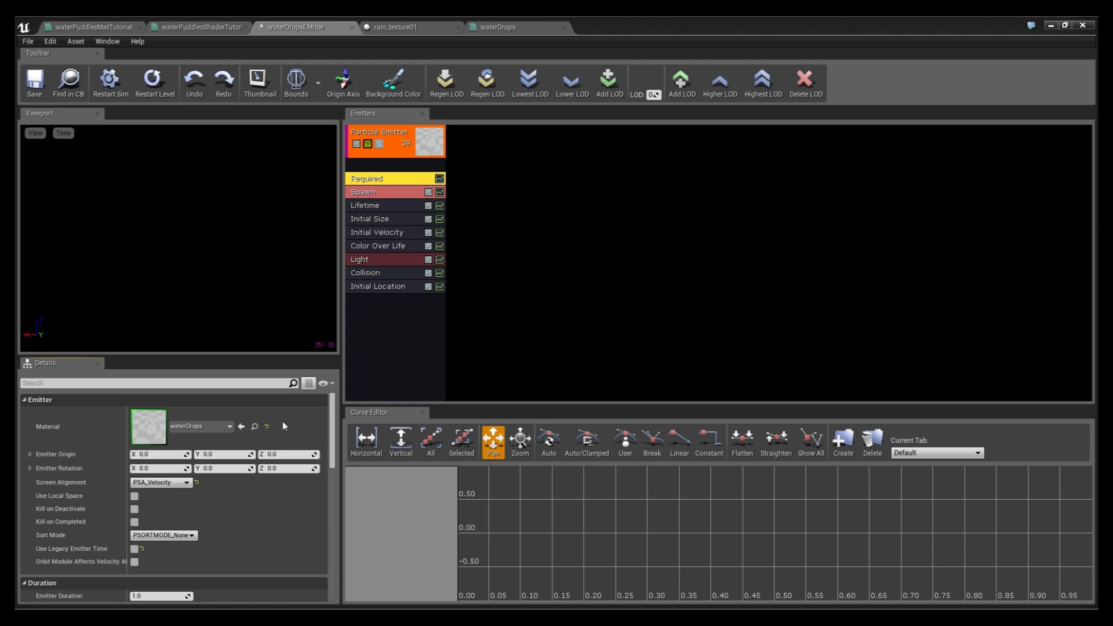
left_click(382, 194)
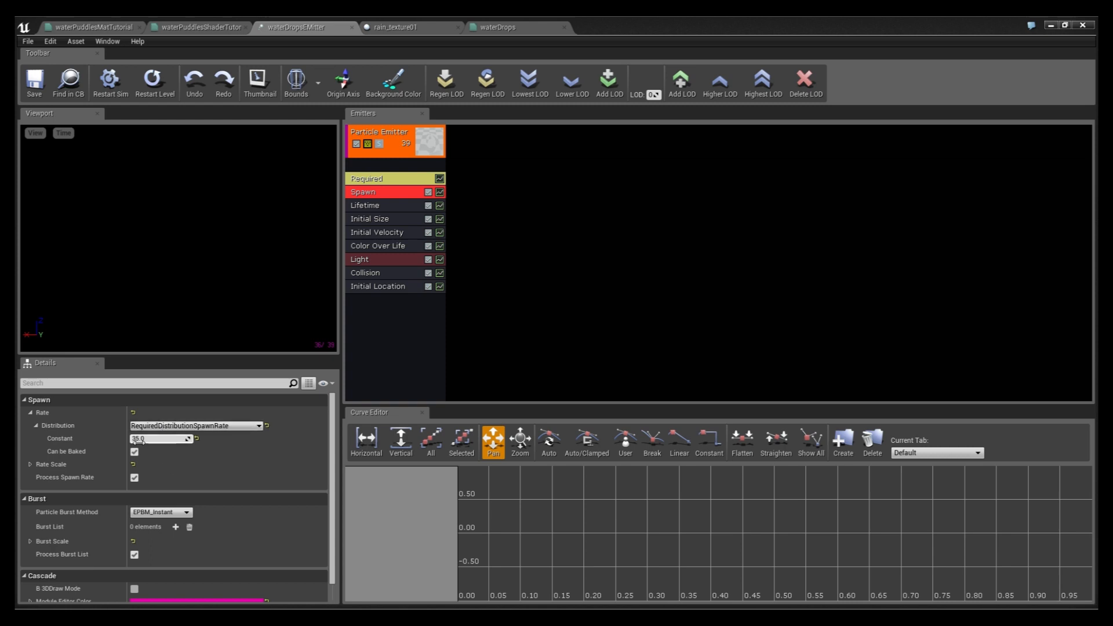
scroll(167, 453, "down", 1)
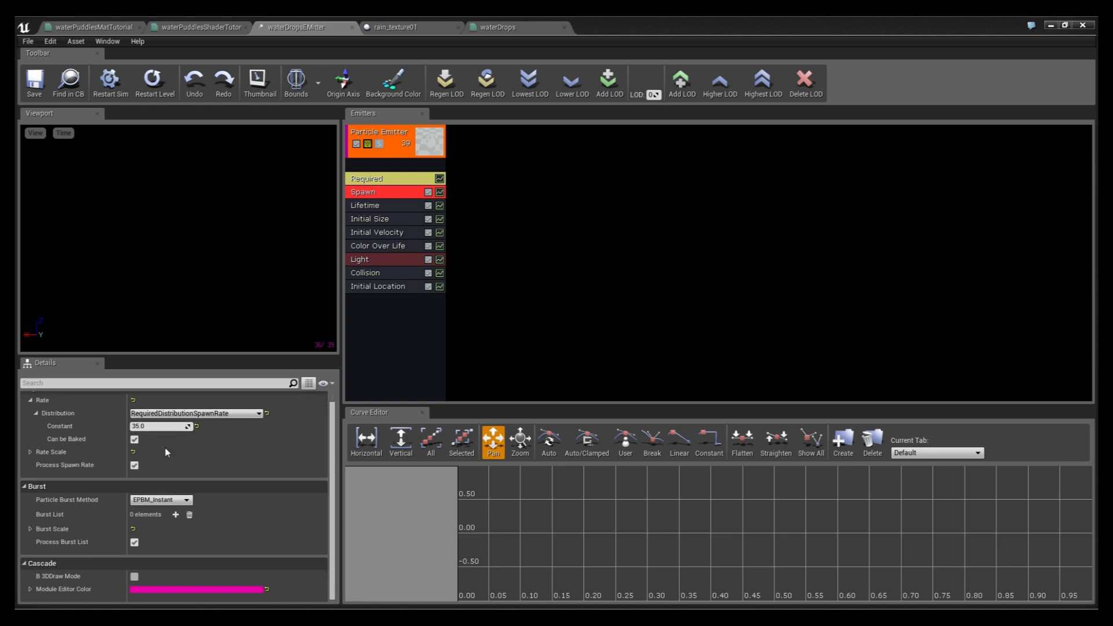
scroll(167, 453, "up", 1)
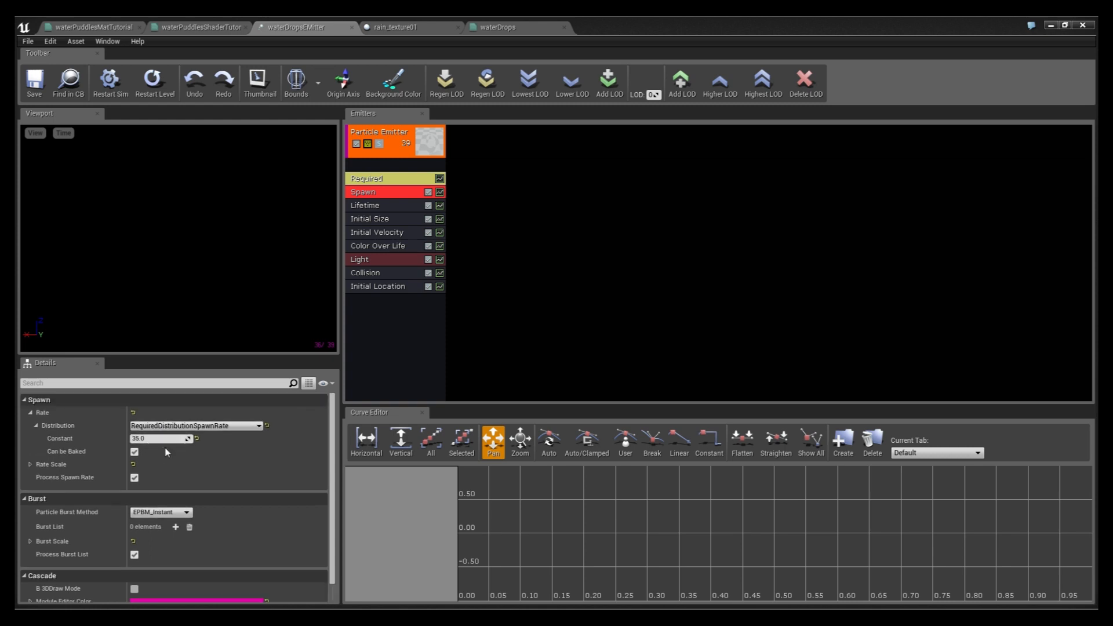
Step: Review the emitter's Lifetime distribution with its min and max expanded, and its Initial Size, Initial Velocity and Color Over Life settings
left_click(381, 206)
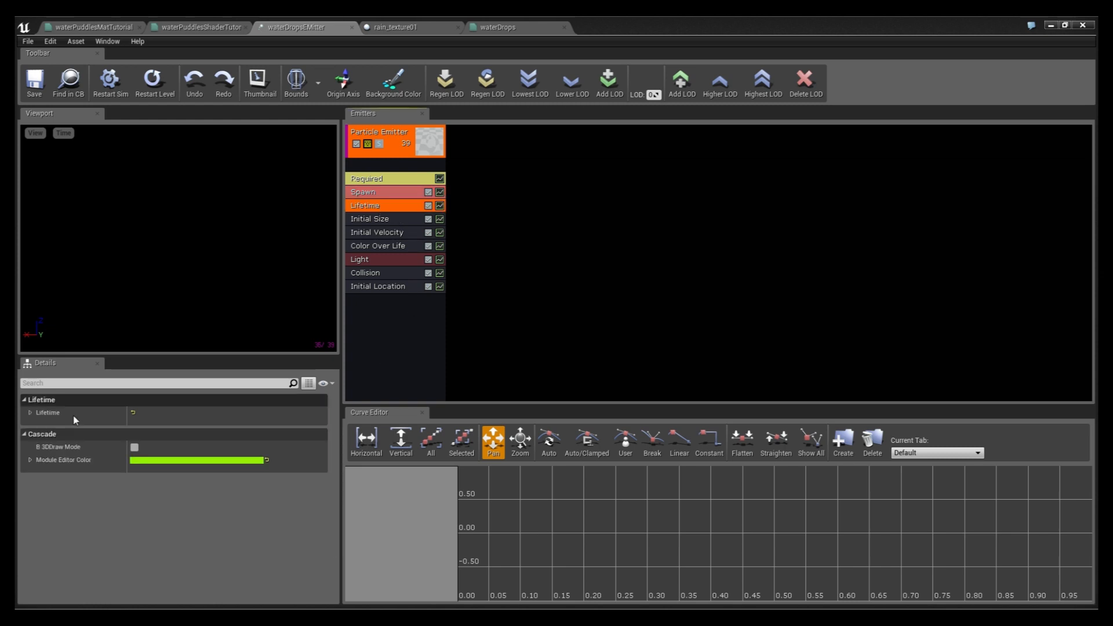
left_click(30, 413)
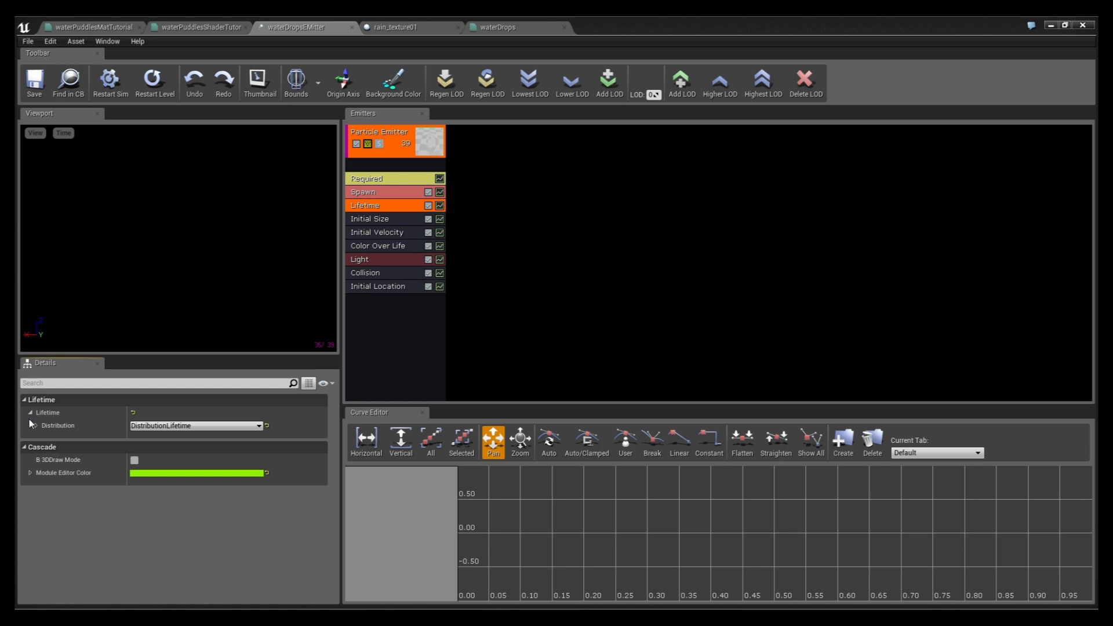
left_click(36, 425)
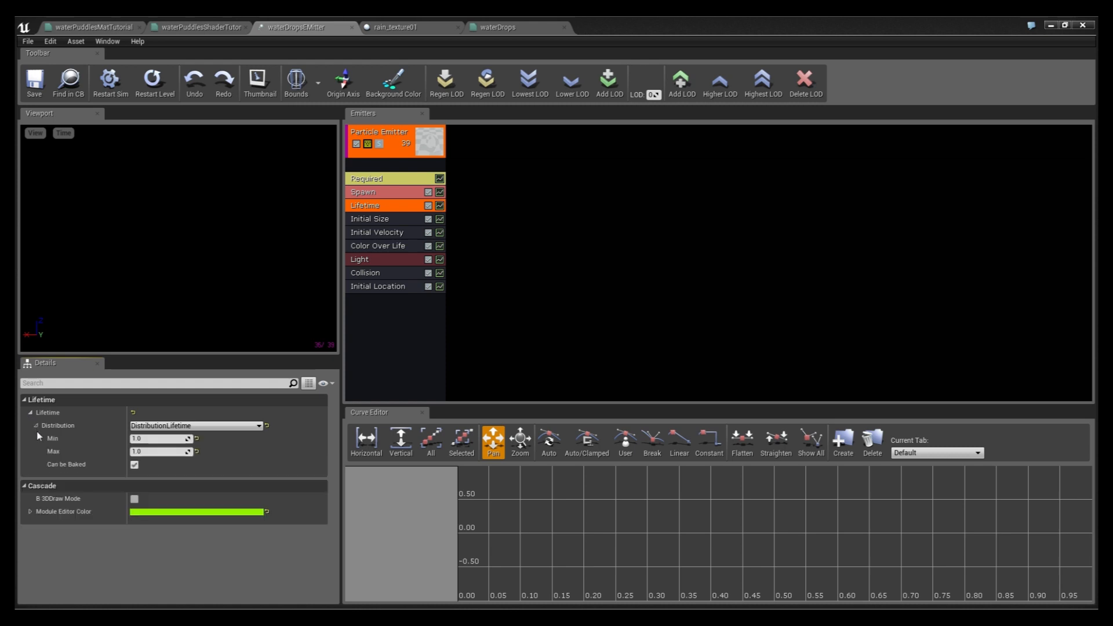
left_click(394, 220)
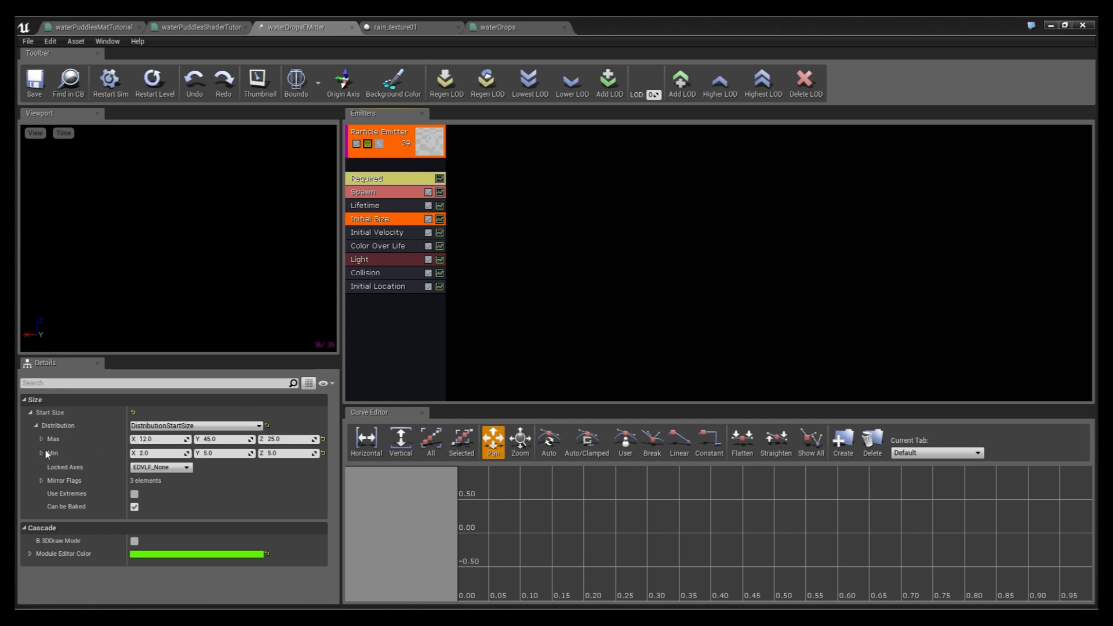
left_click(399, 234)
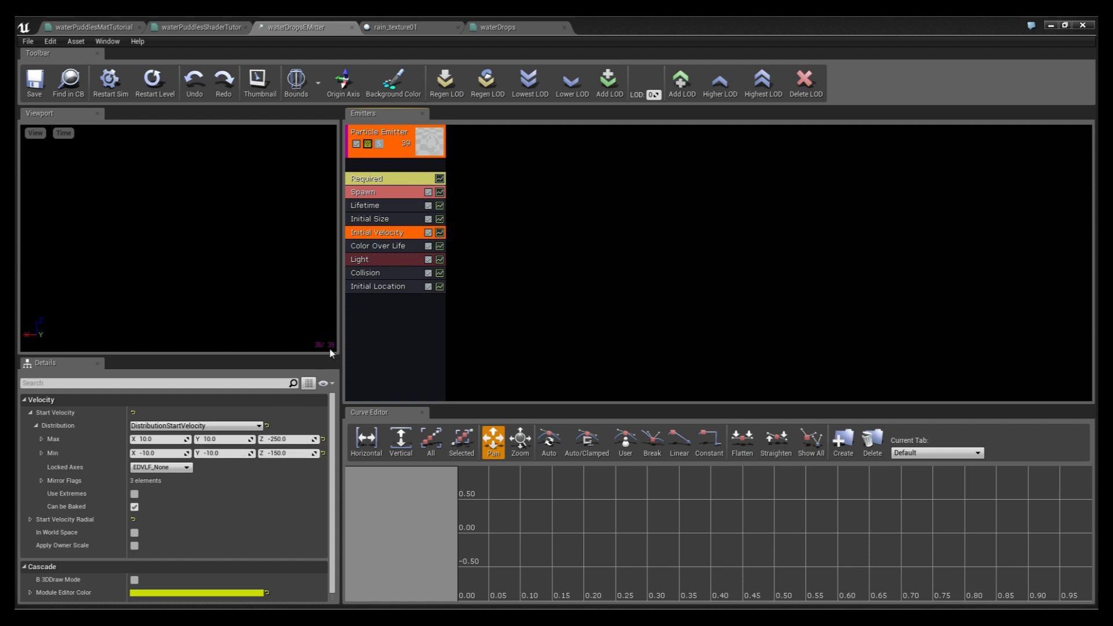
left_click(389, 247)
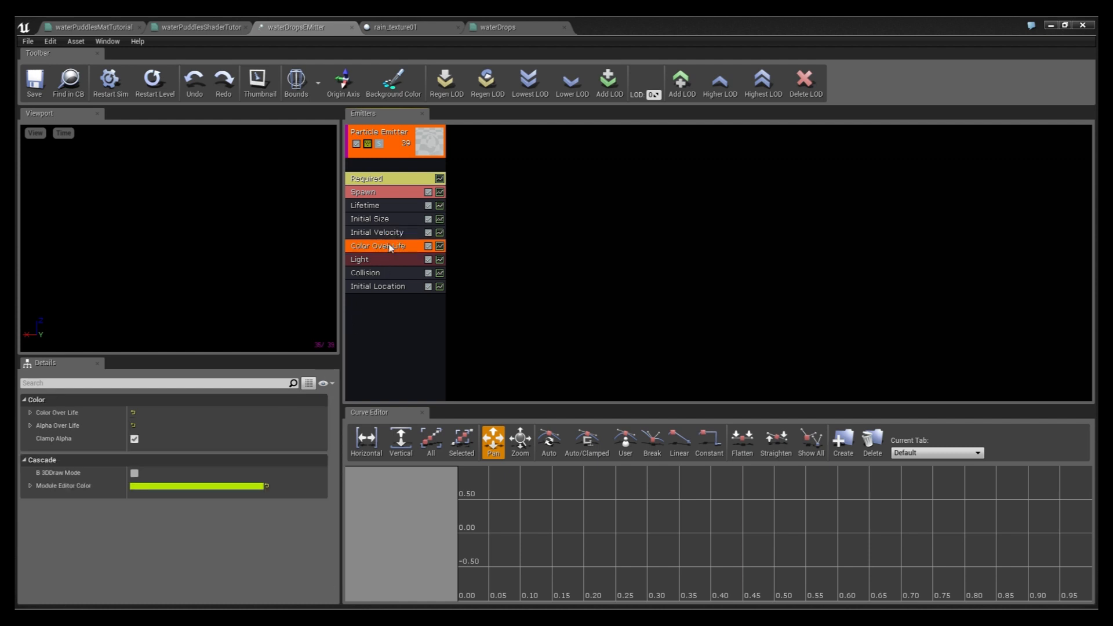
Step: Review the emitter's Light module settings, including Brightness Over Life, Radius Scale and Light Exponent
left_click(383, 260)
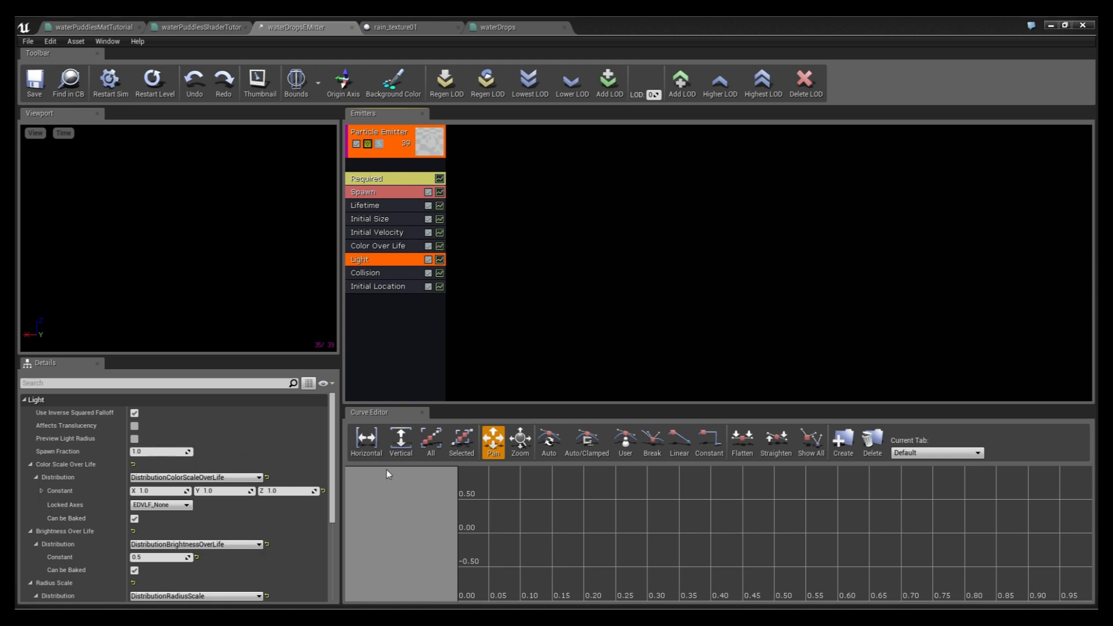
scroll(280, 485, "down", 2)
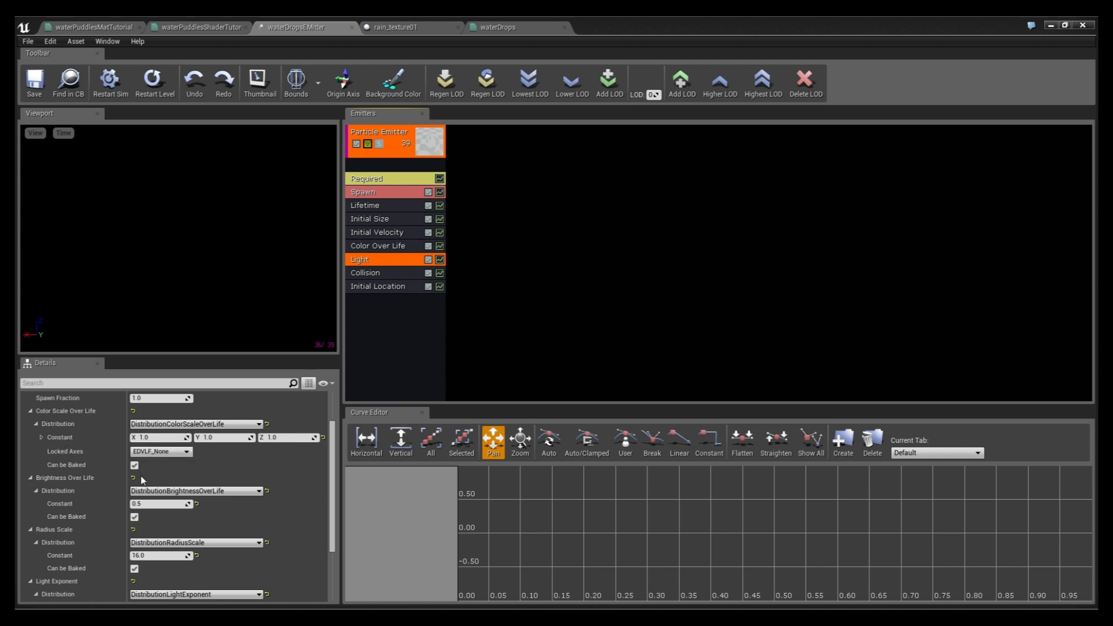
scroll(144, 481, "down", 1)
scroll(168, 548, "down", 1)
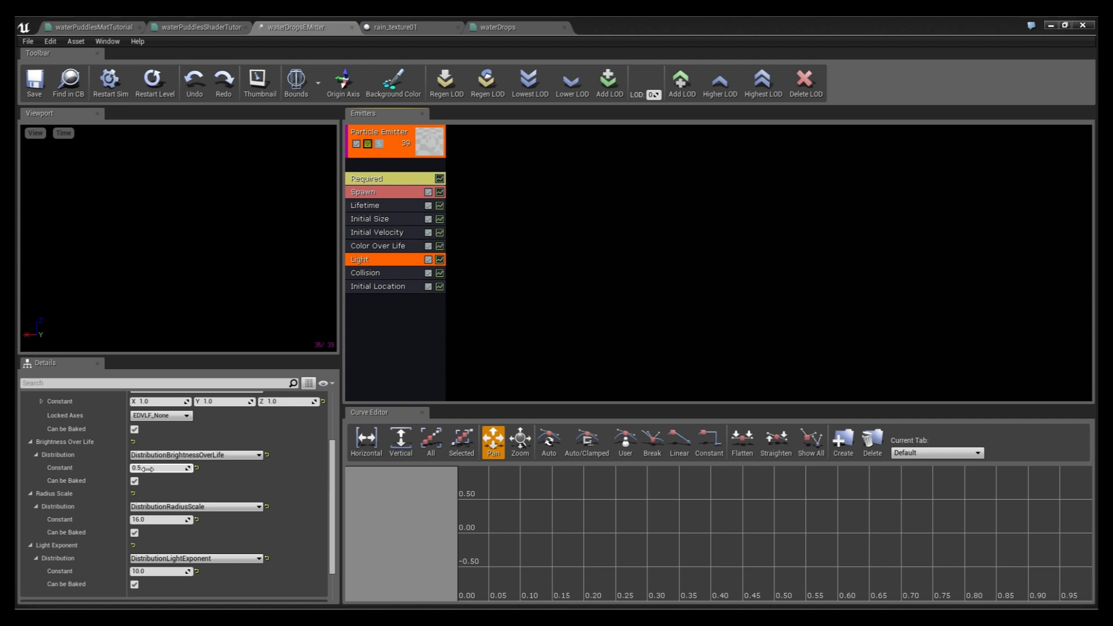
scroll(145, 469, "down", 2)
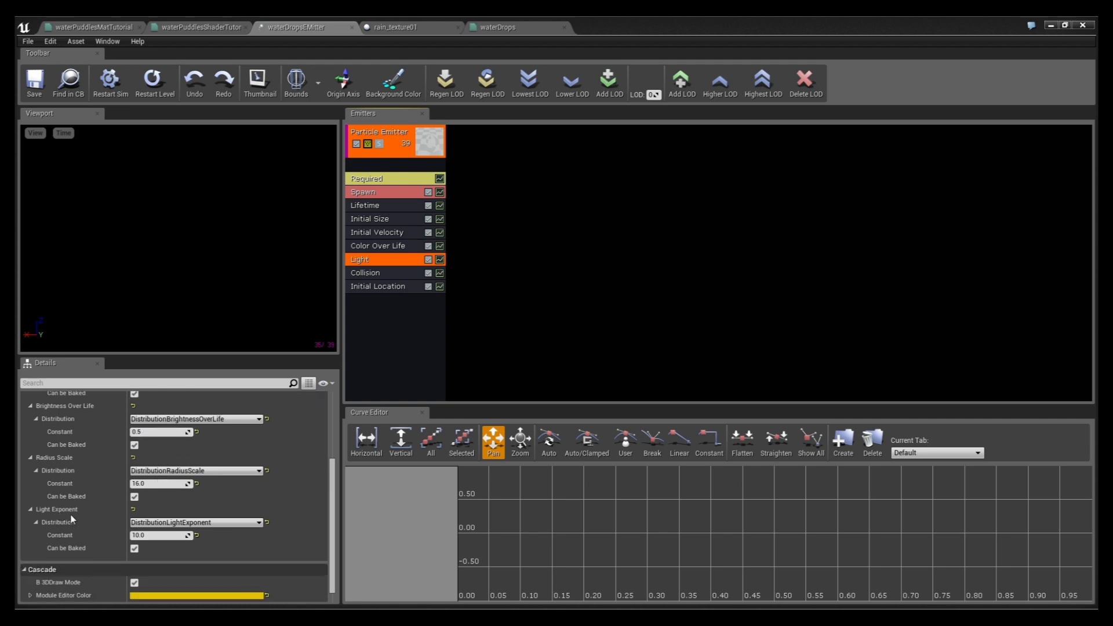
Step: Delete the Collision module from the waterDropsEmitter's particle emitter
scroll(159, 540, "up", 7)
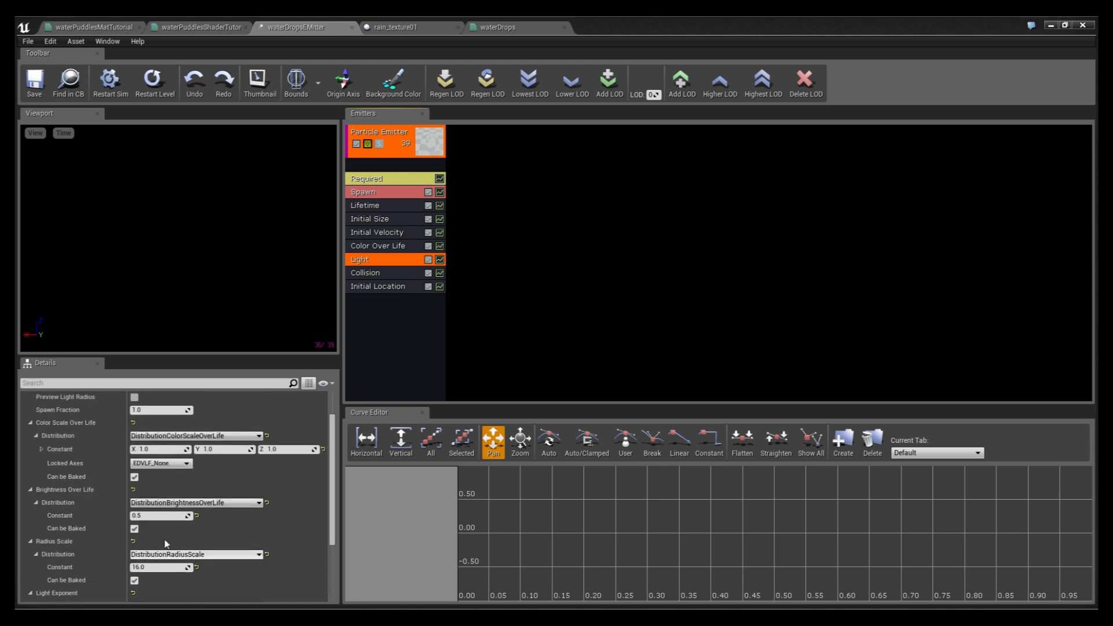
left_click(388, 275)
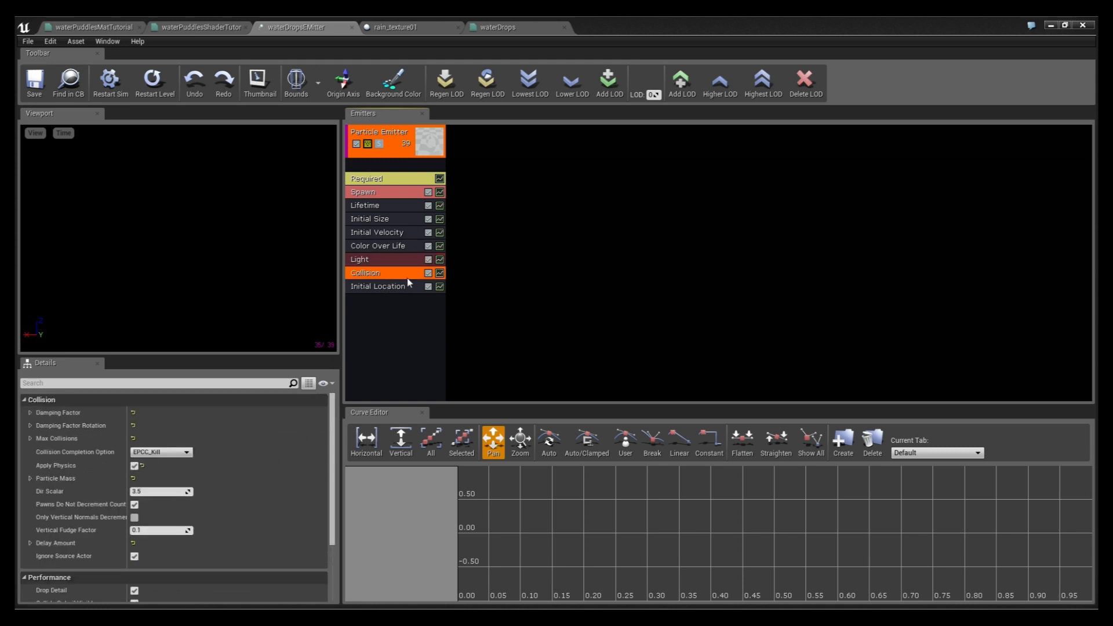
key("Delete")
Step: Review the Initial Location module's start location distribution, checking its maximum and minimum Y values
left_click(379, 275)
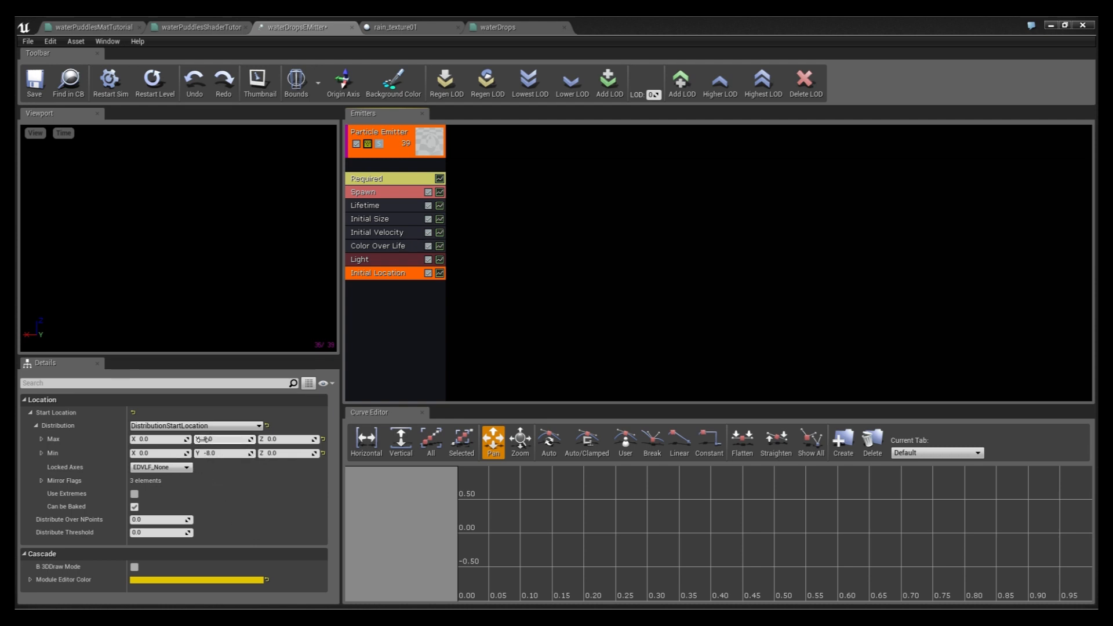
left_click(222, 439)
left_click(213, 453)
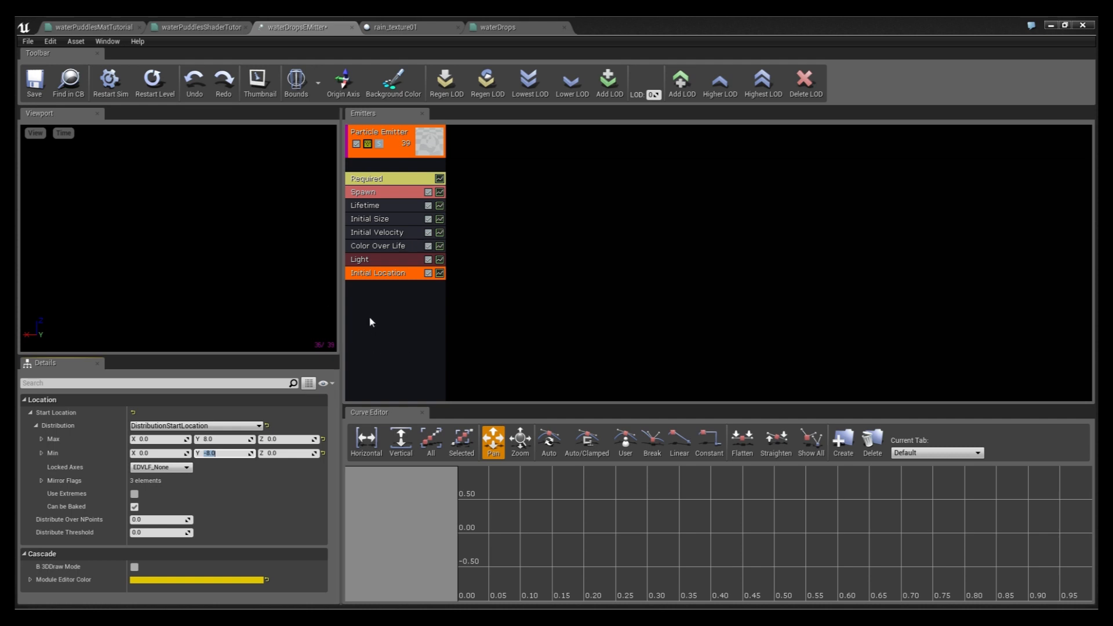
Step: Open the waterDropsHitEmitter particle system and review its Required, Lifetime, Initial Size, Initial Velocity, Color Over Life and Initial Location modules
left_click(255, 249)
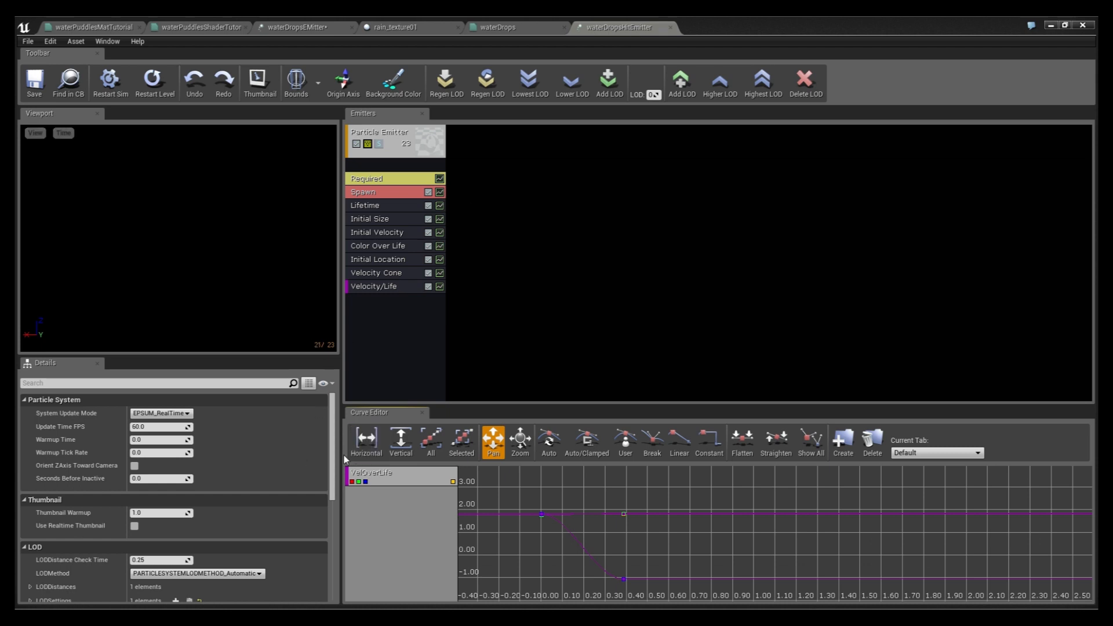
left_click(384, 181)
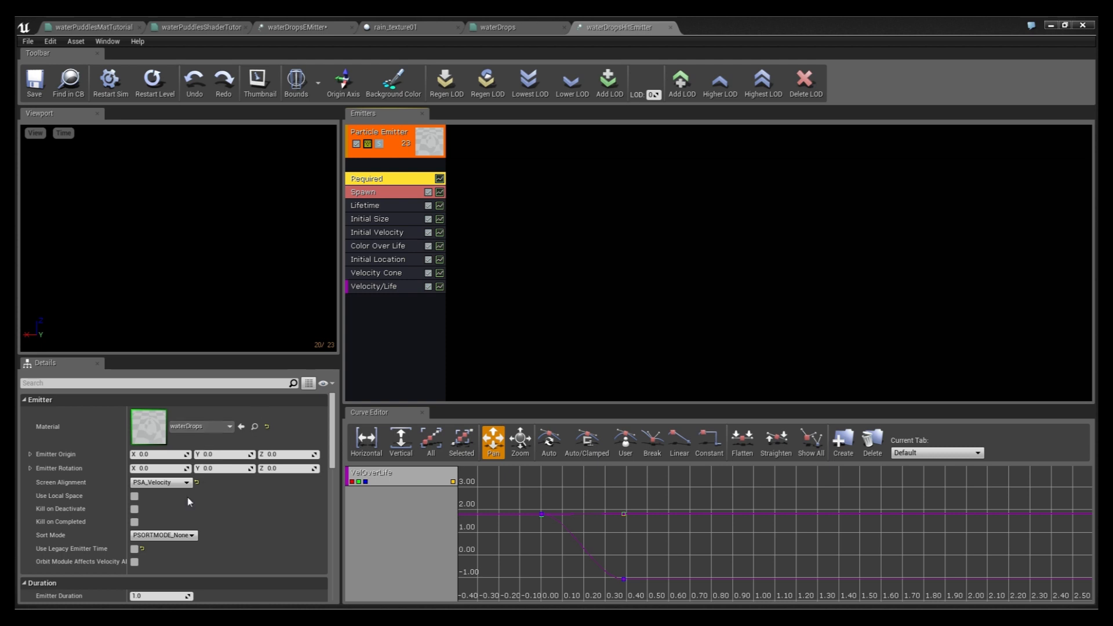
left_click(389, 207)
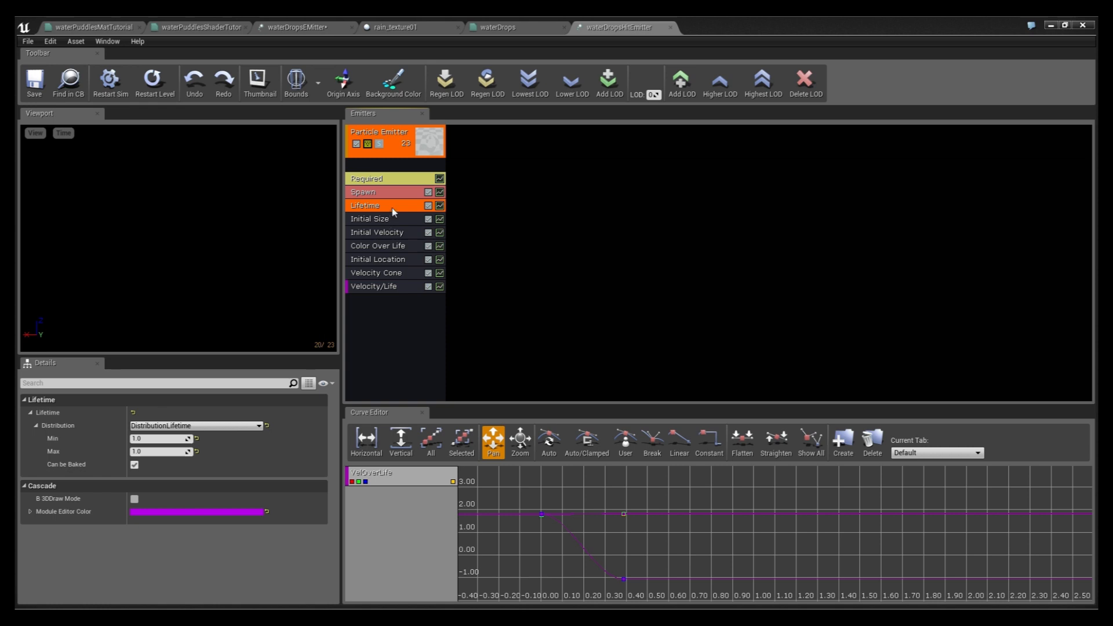
left_click(387, 224)
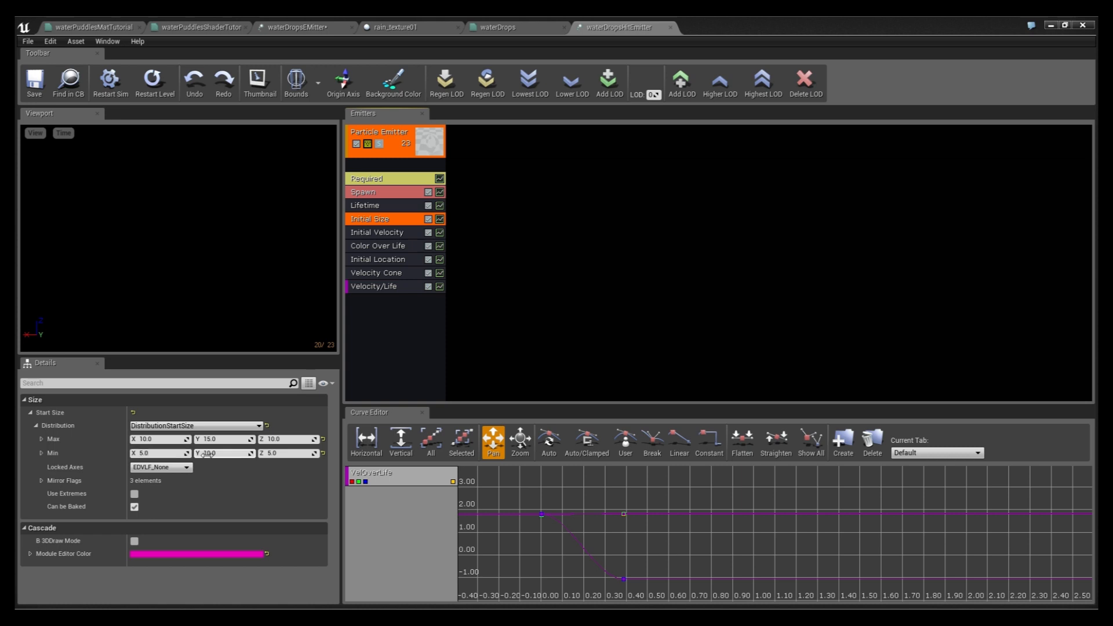
left_click(399, 232)
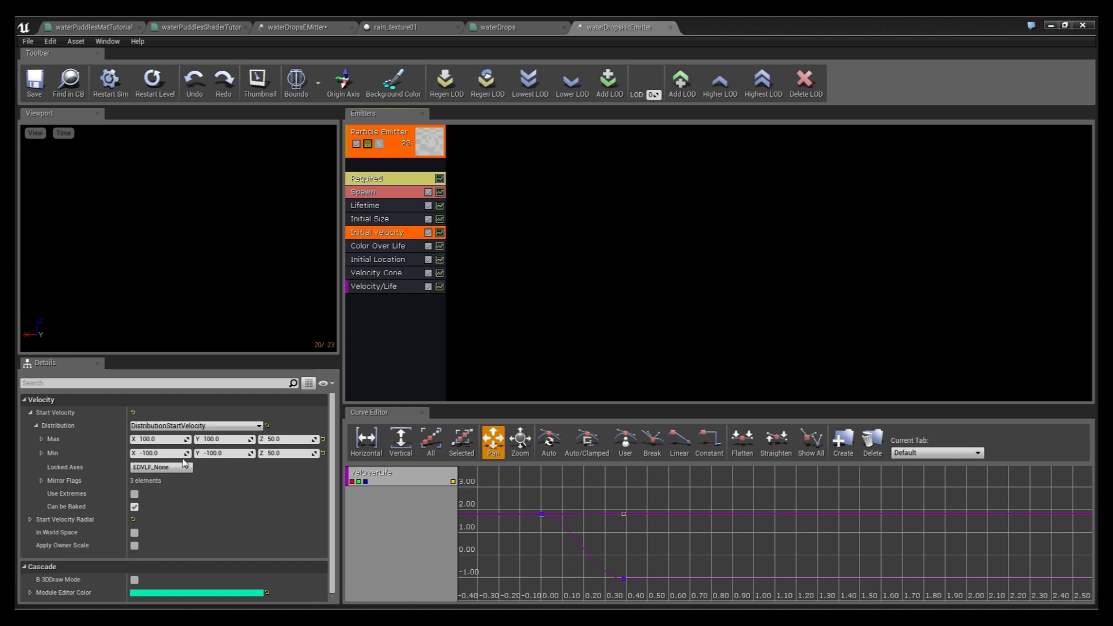
left_click(394, 248)
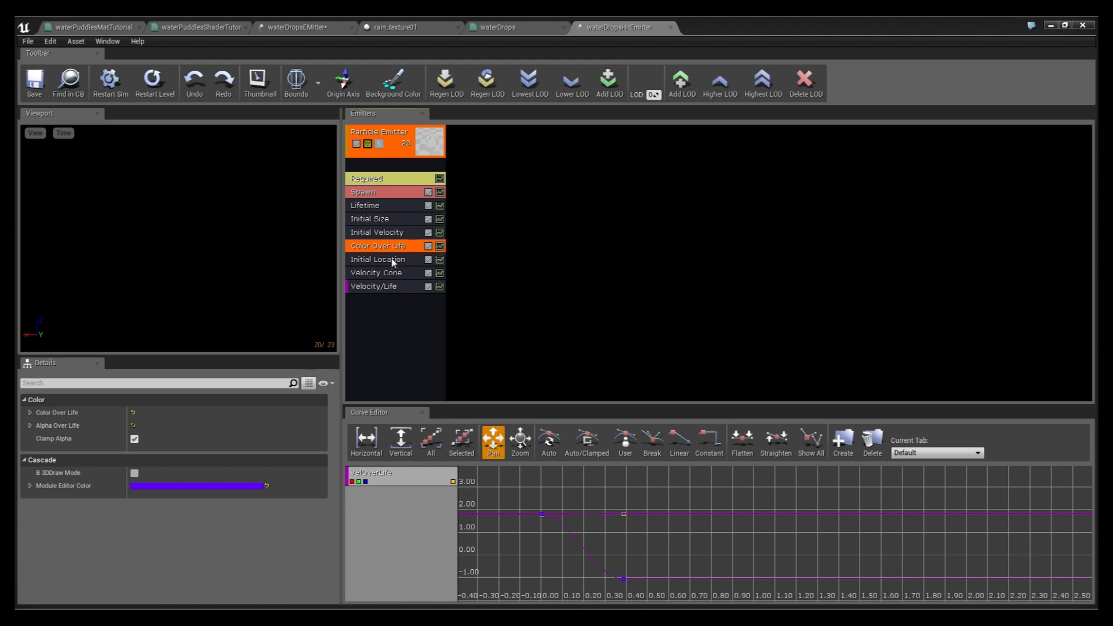
left_click(393, 262)
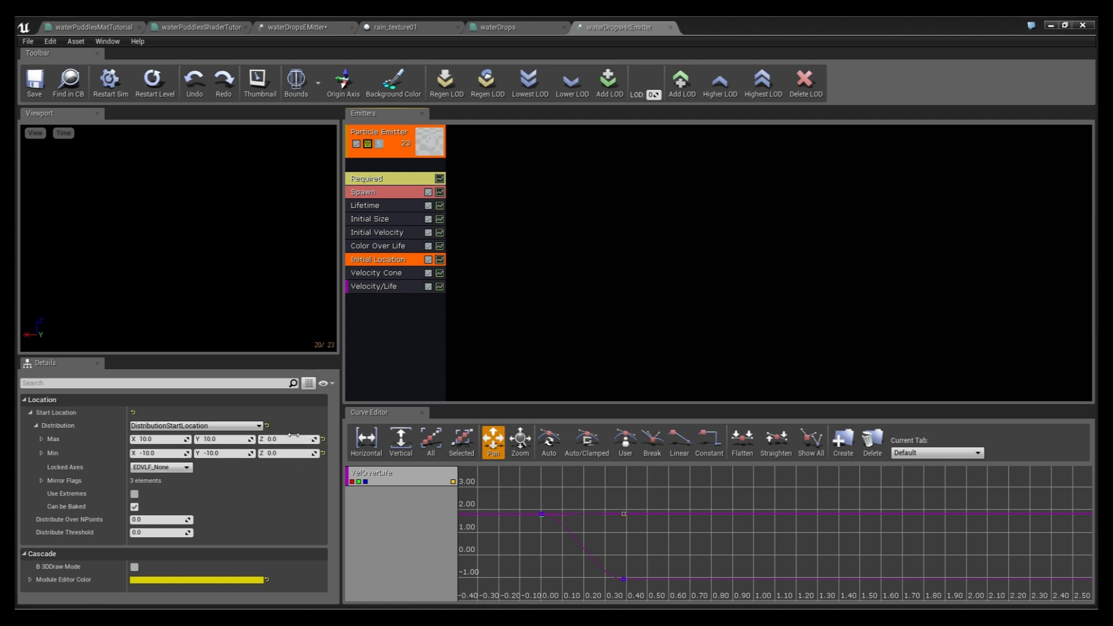
Step: Review the Velocity Cone module's direction, and expand then collapse its Velocity and Angle settings
left_click(385, 275)
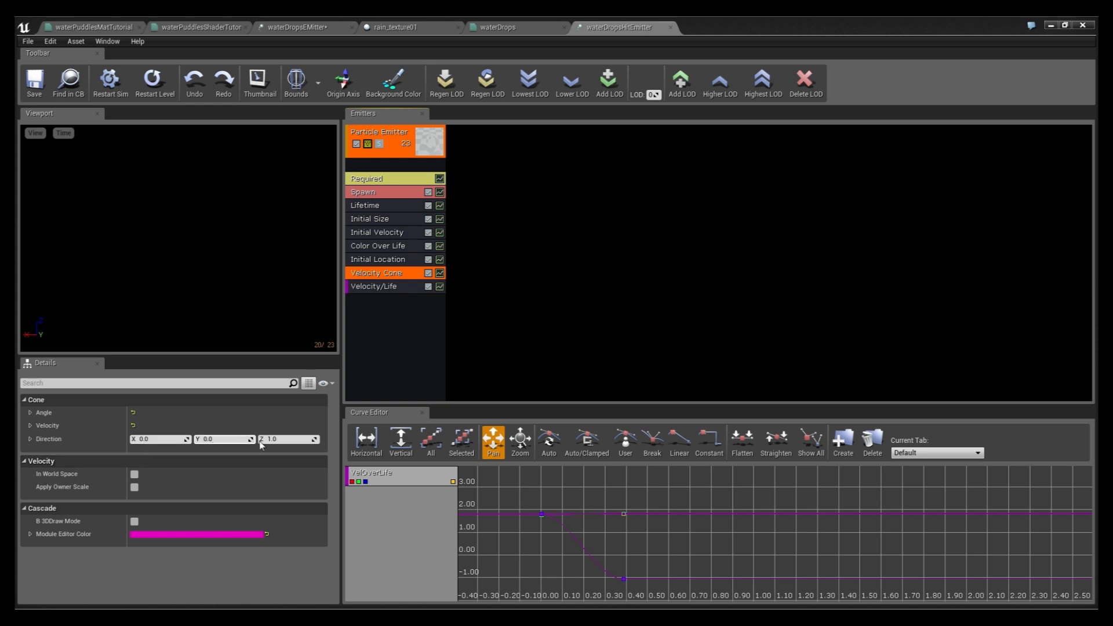
left_click(30, 420)
left_click(32, 420)
left_click(33, 426)
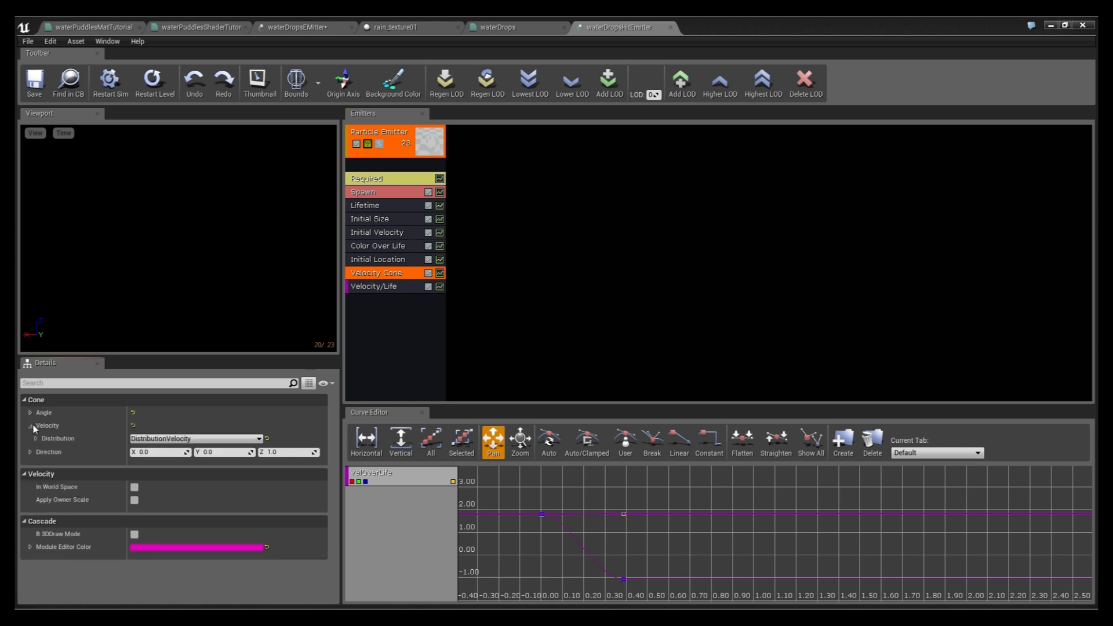
left_click(36, 438)
left_click(35, 438)
left_click(30, 426)
left_click(30, 413)
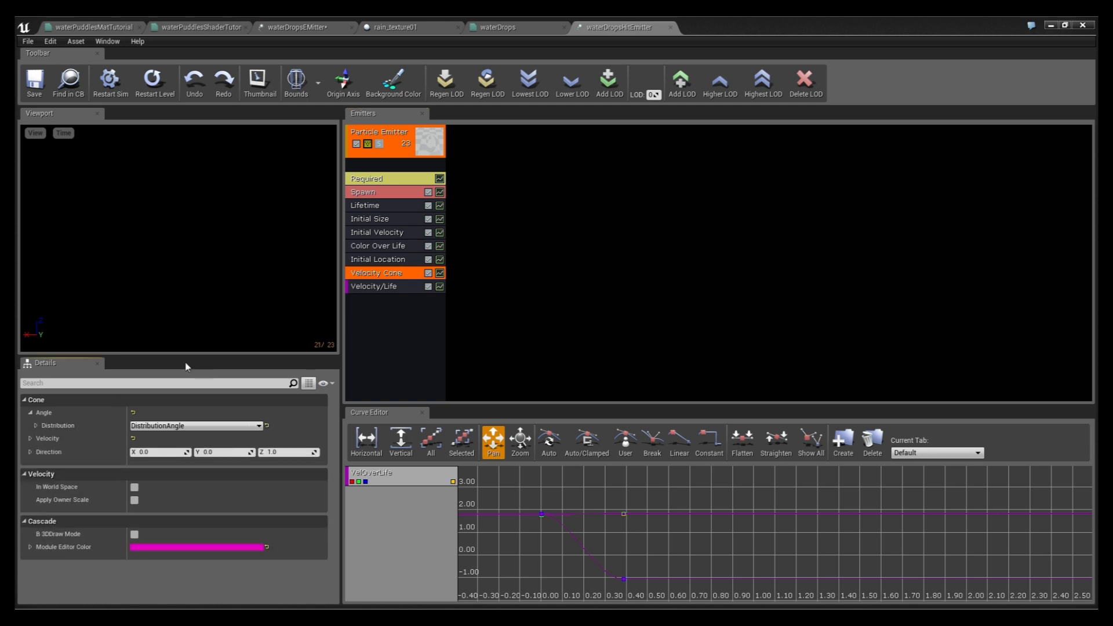
left_click(30, 412)
Step: Examine the Velocity/Life module's VelOverLife curve by toggling the display of its red, green and blue channels
left_click(372, 286)
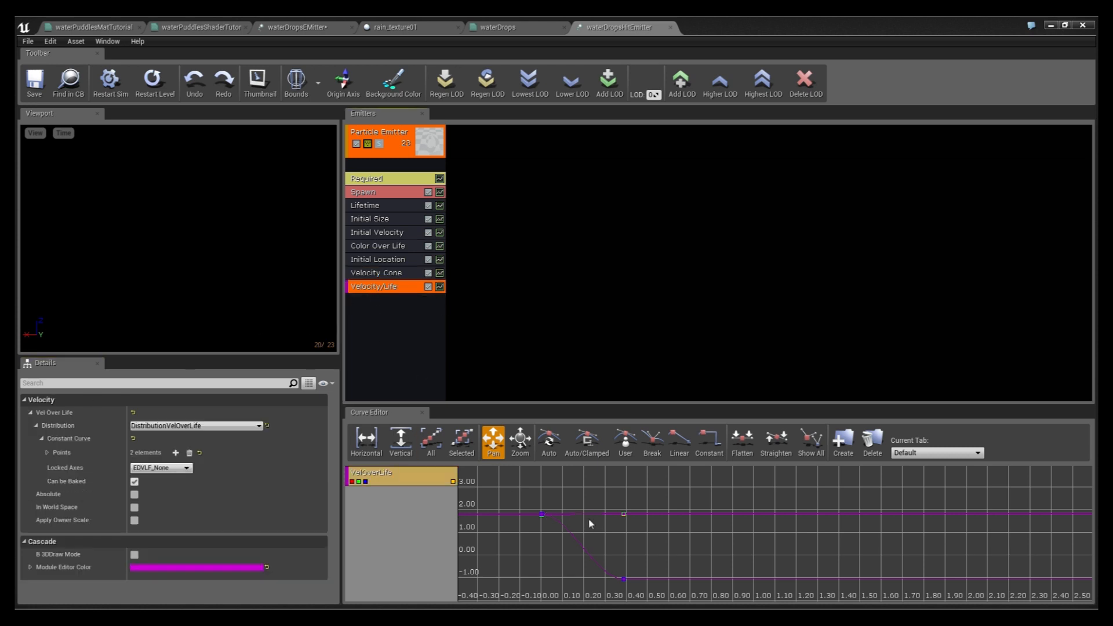
left_click_drag(576, 491, 579, 473)
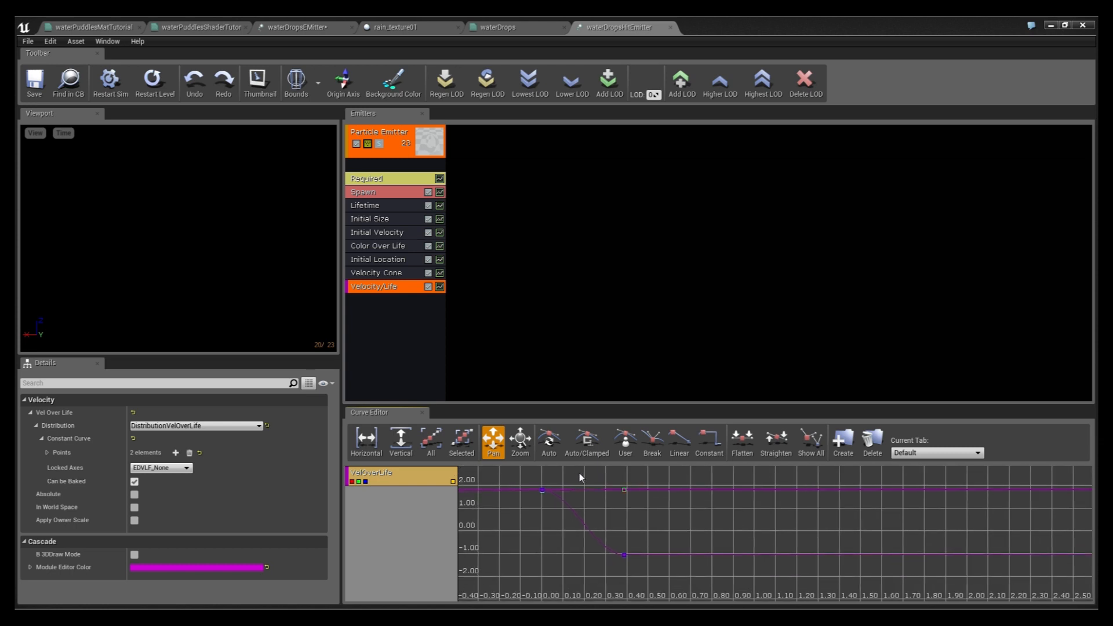
left_click(352, 481)
left_click_drag(501, 485, 503, 493)
mouse_move(540, 497)
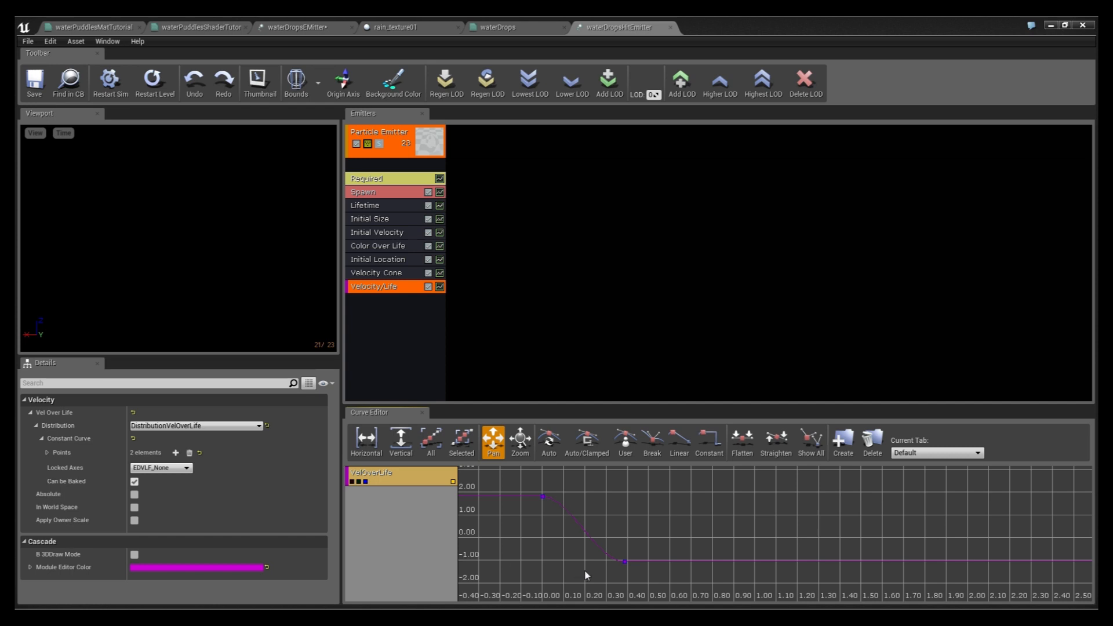
mouse_move(627, 563)
left_click(359, 482)
left_click(365, 481)
left_click_drag(545, 496, 544, 498)
left_click(365, 481)
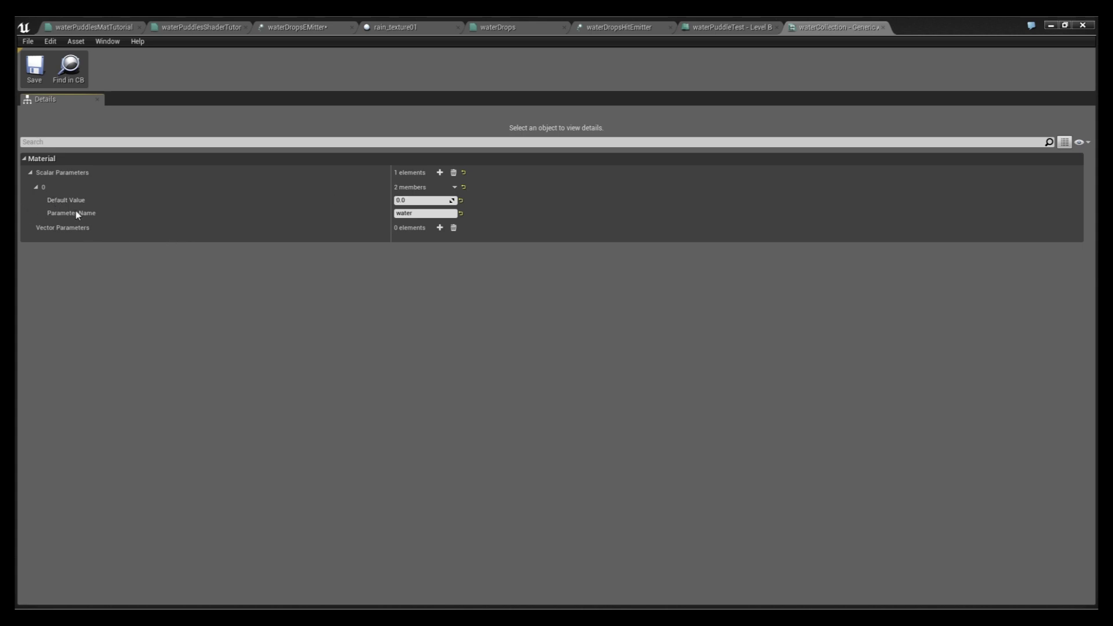
Step: Check the parameter name of the scalar parameter in the waterCollection material parameter collection
left_click(426, 213)
left_click(437, 213)
Step: In the waterPuddlesShaderTutor material, delete the Time, 0.1 constant, Multiply and Frac nodes feeding the Add beside the -1.2 constant
left_click(179, 24)
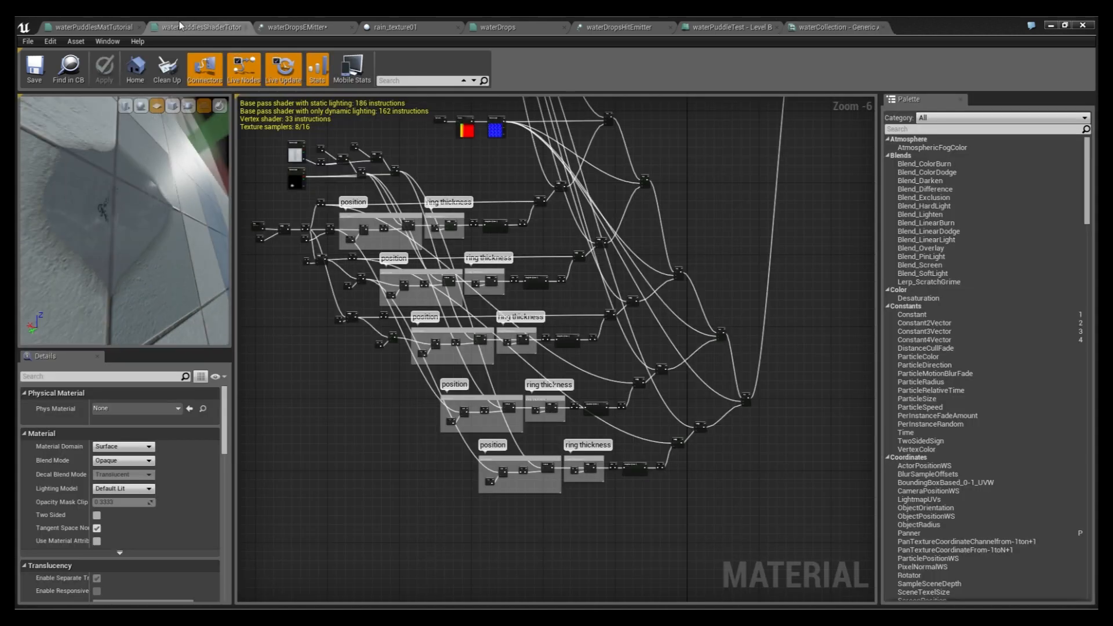
scroll(319, 385, "up", 5)
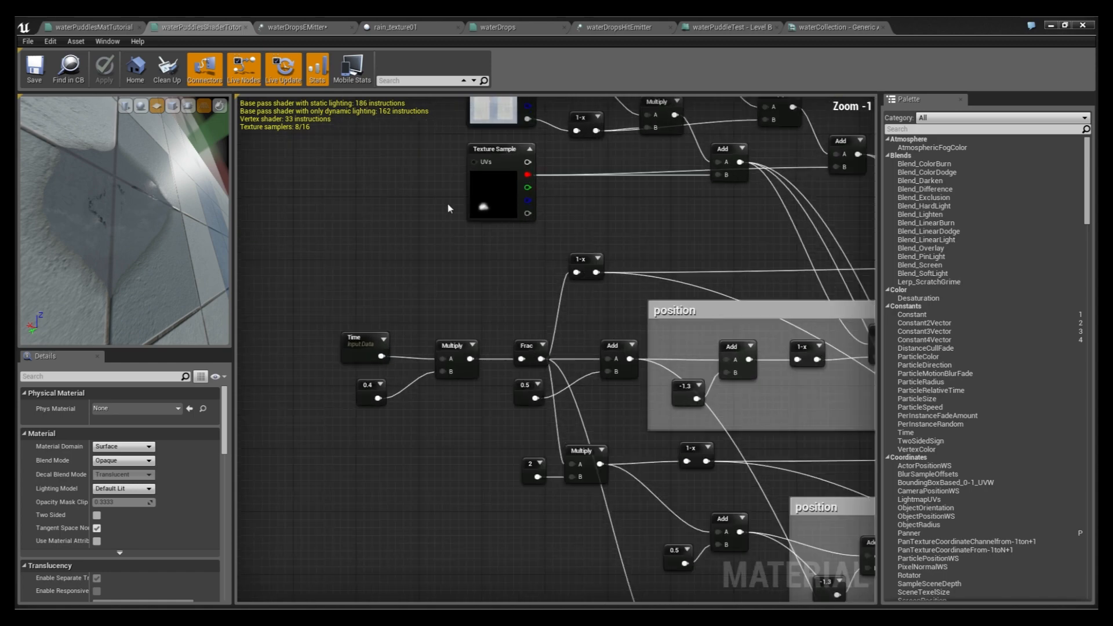
scroll(448, 208, "down", 3)
right_click_drag(405, 256, 428, 225)
scroll(665, 368, "up", 4)
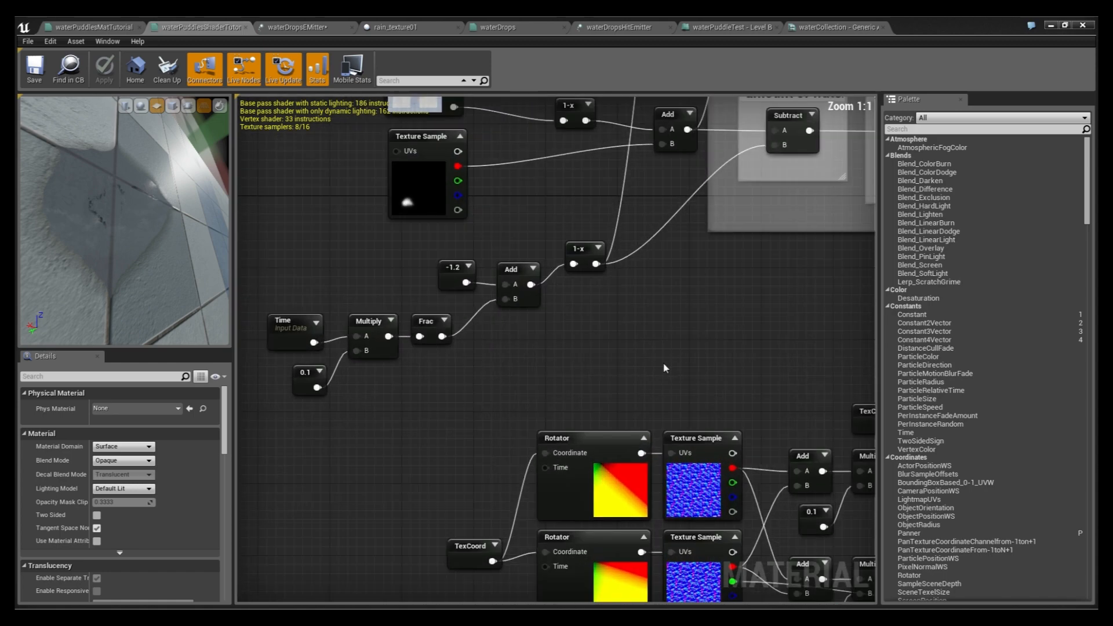
left_click_drag(611, 404, 374, 256)
left_click(607, 369)
left_click_drag(584, 404, 379, 298)
right_click_drag(494, 343, 429, 357)
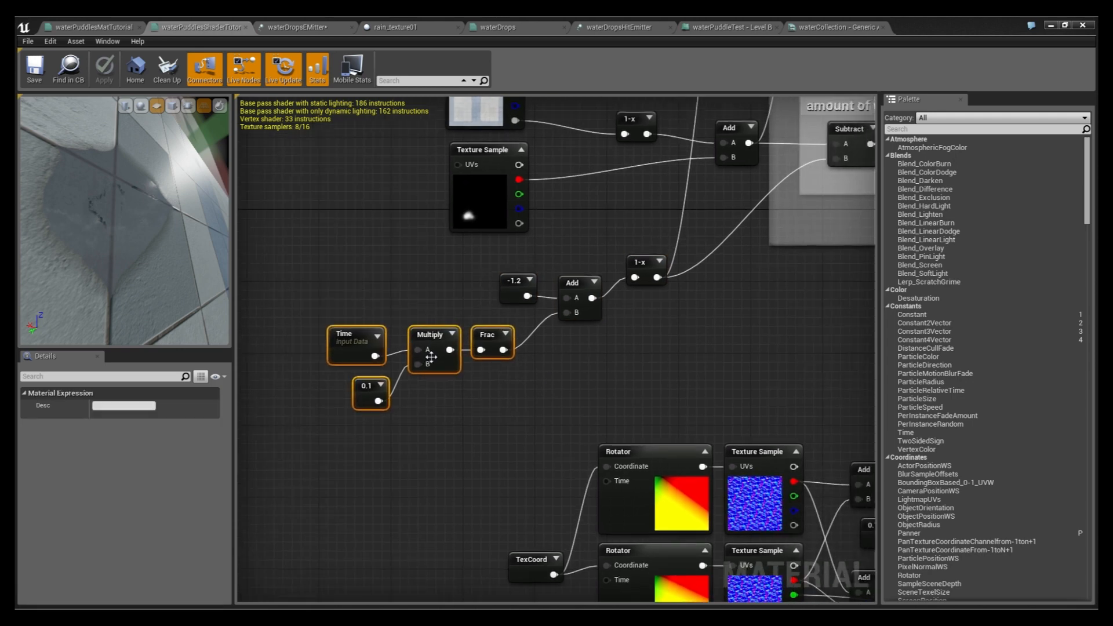
scroll(431, 356, "down", 6)
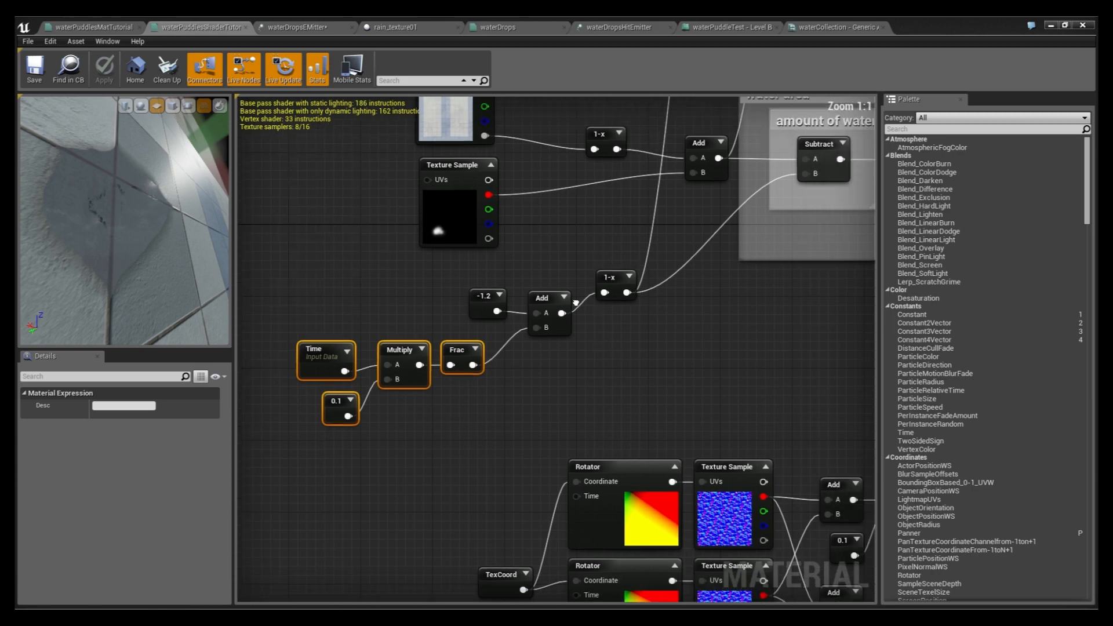
scroll(513, 493, "up", 6)
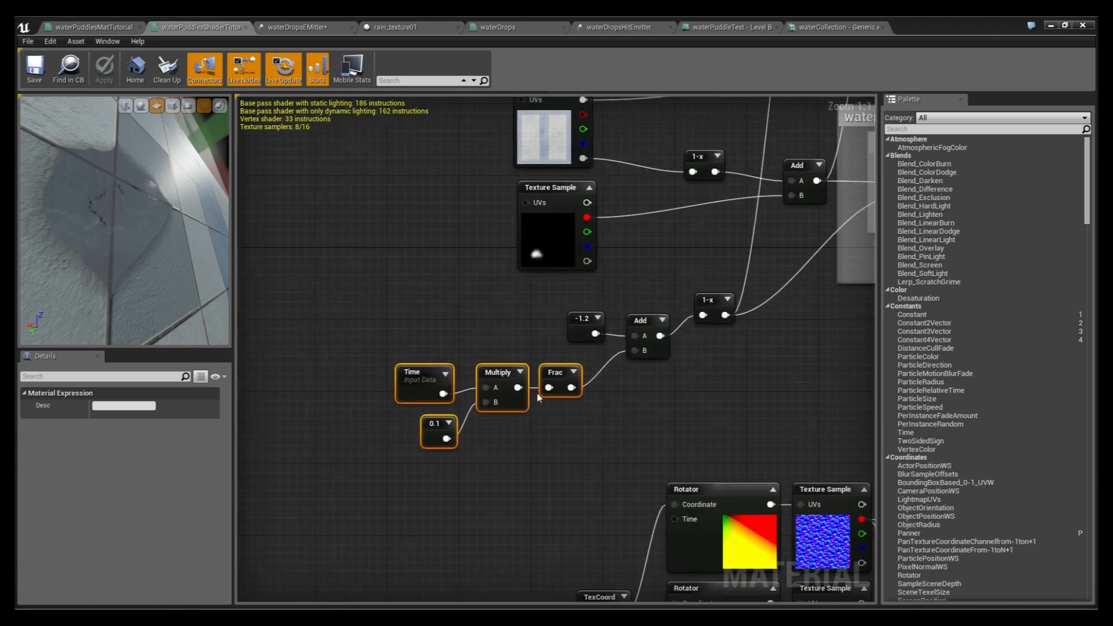
key("Delete")
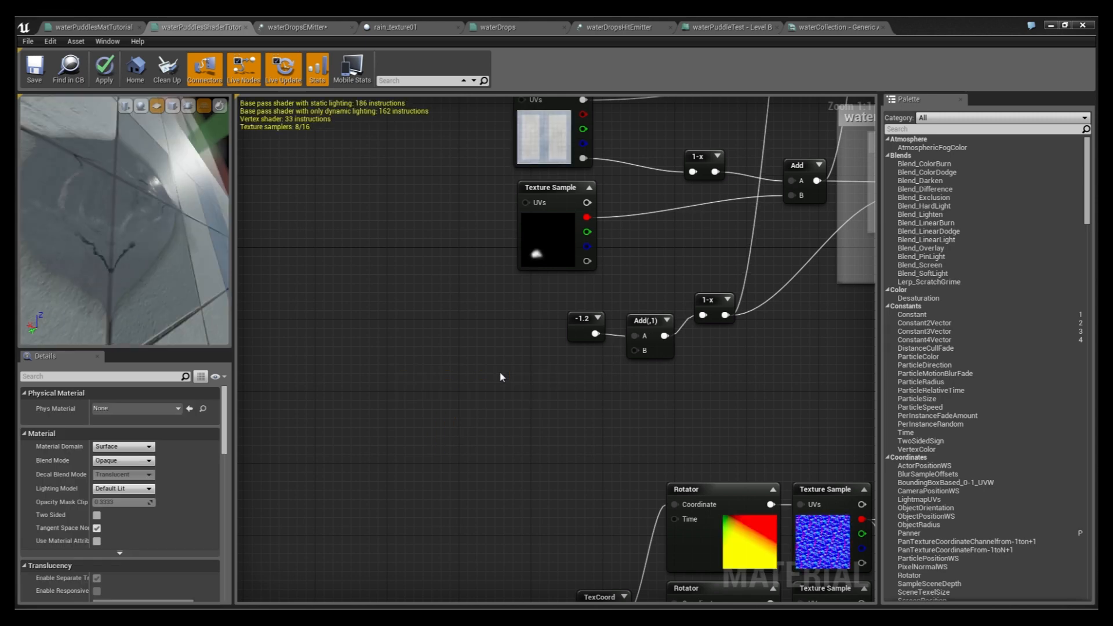
Step: Add a waterCollection Collection Parameter node with parameter name water and connect it to the B input of the Add beside the -1.2 constant
left_click(550, 399)
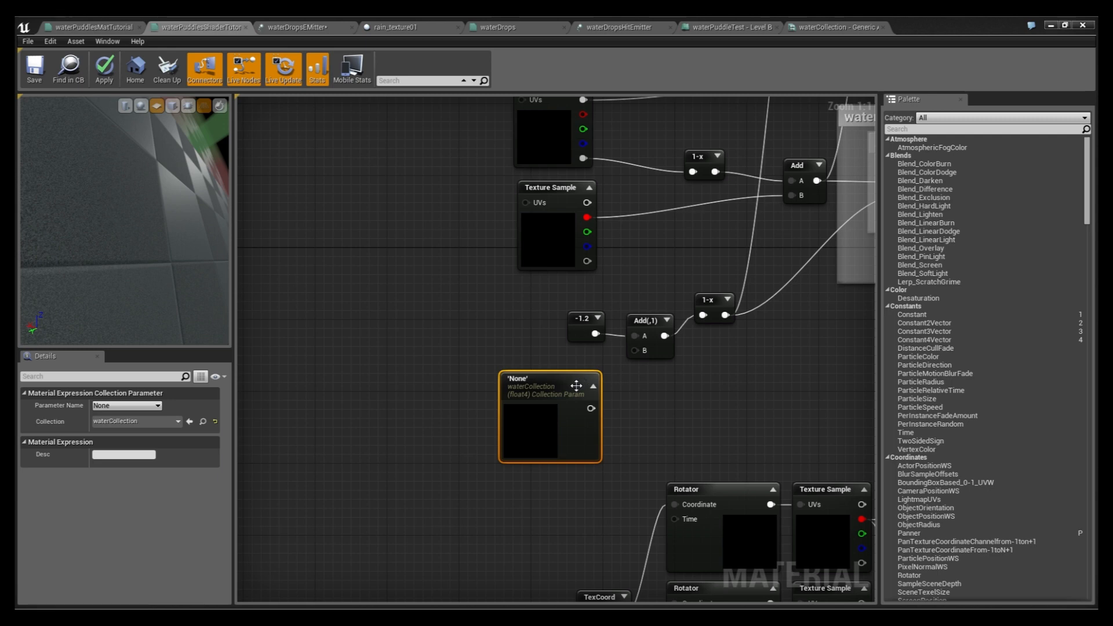
left_click_drag(573, 386, 540, 380)
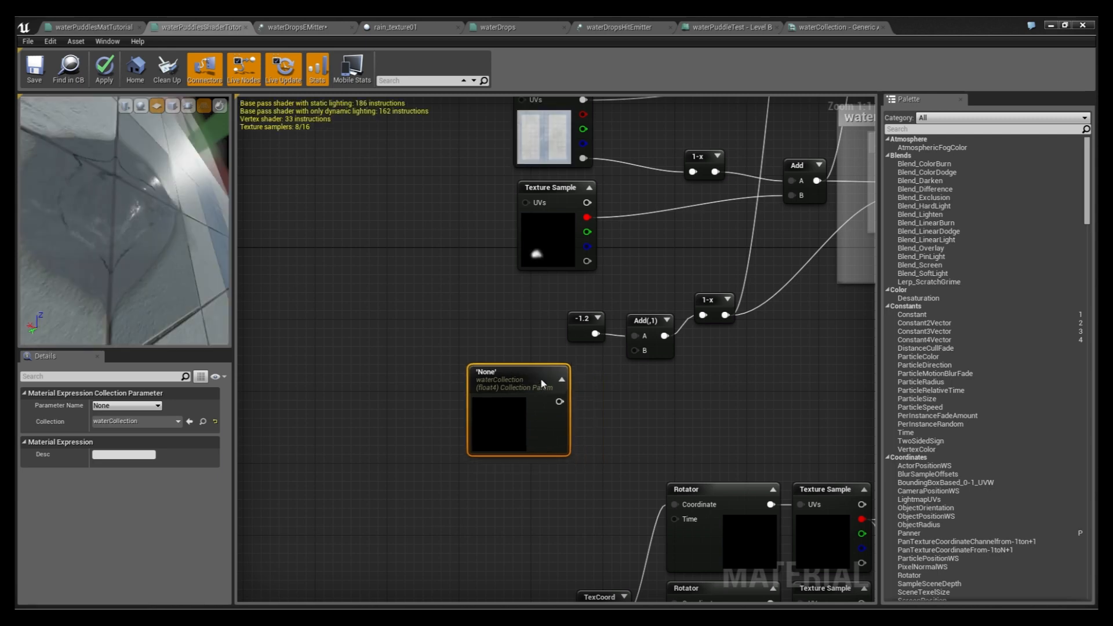
left_click(114, 415)
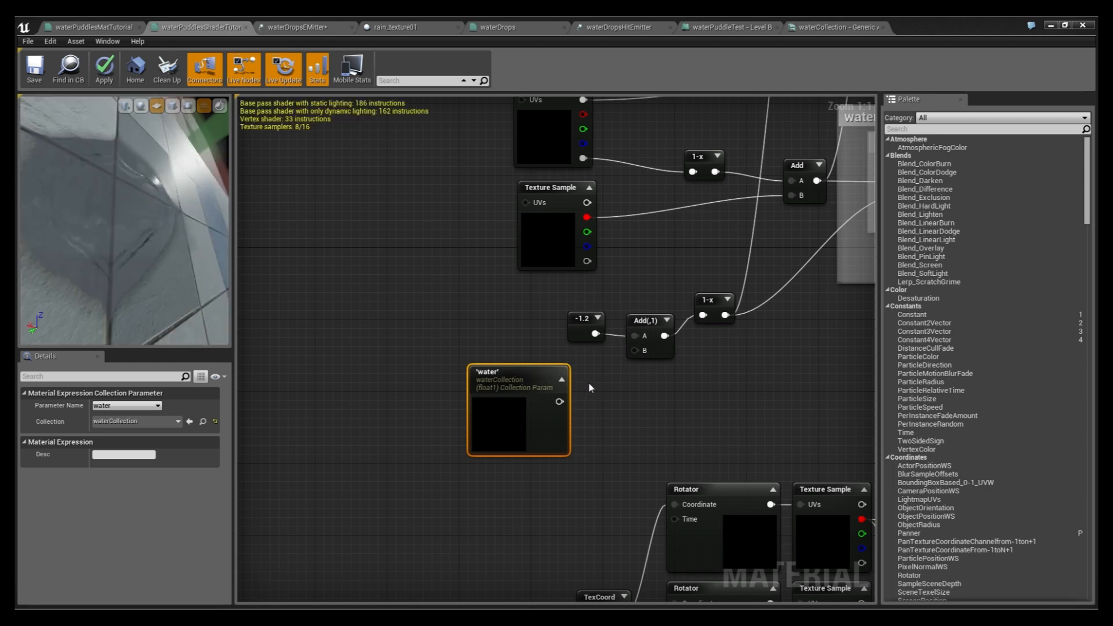
right_click_drag(590, 387, 547, 381)
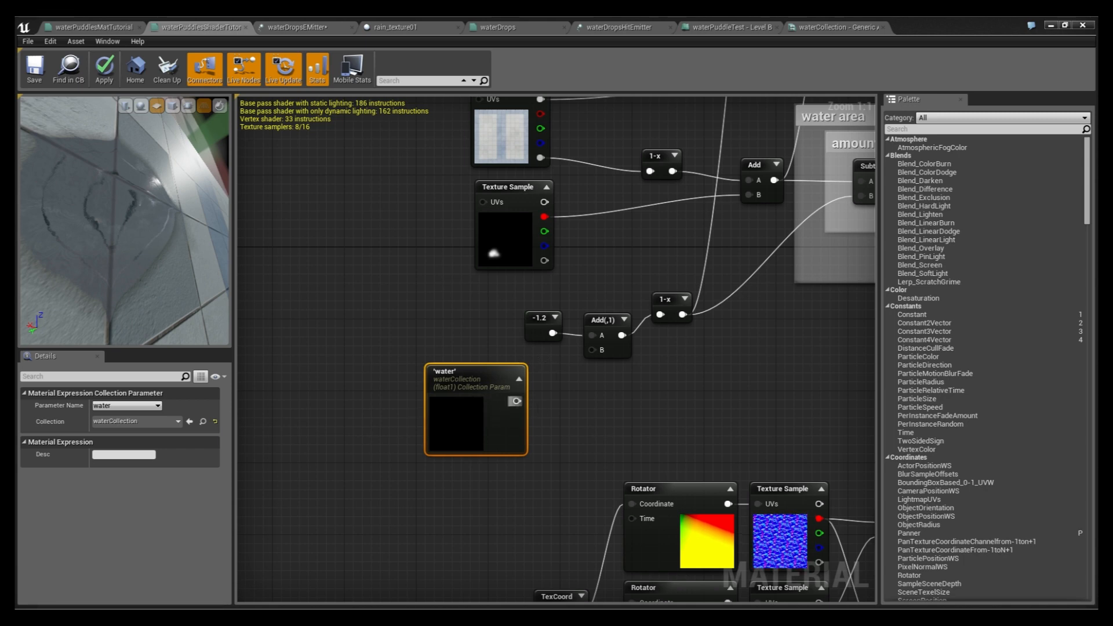
left_click_drag(515, 401, 594, 349)
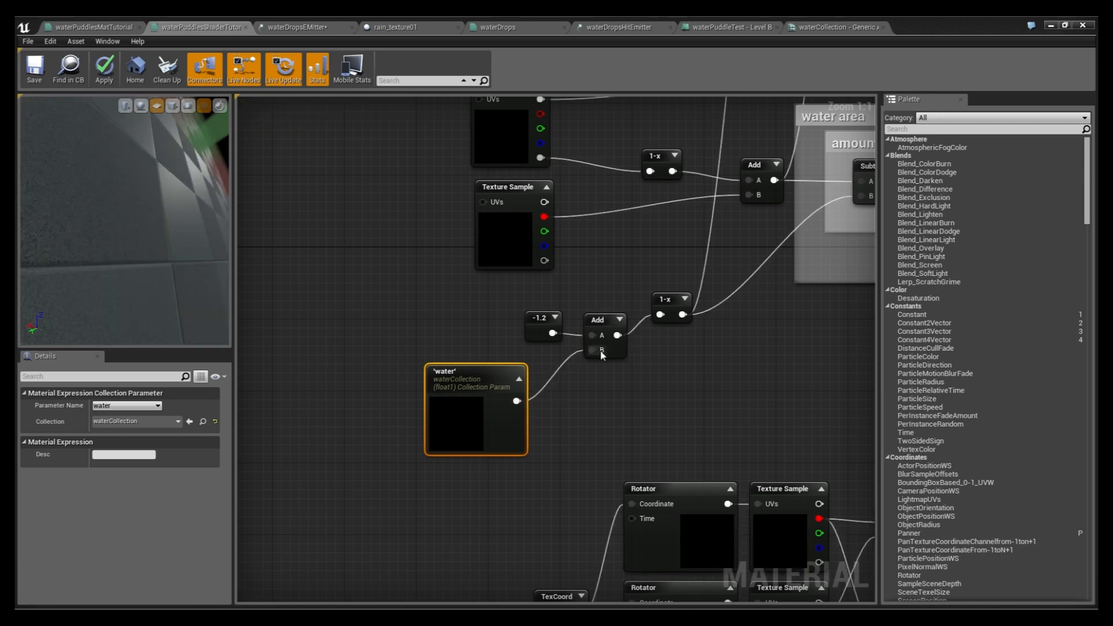
right_click_drag(662, 407, 517, 418)
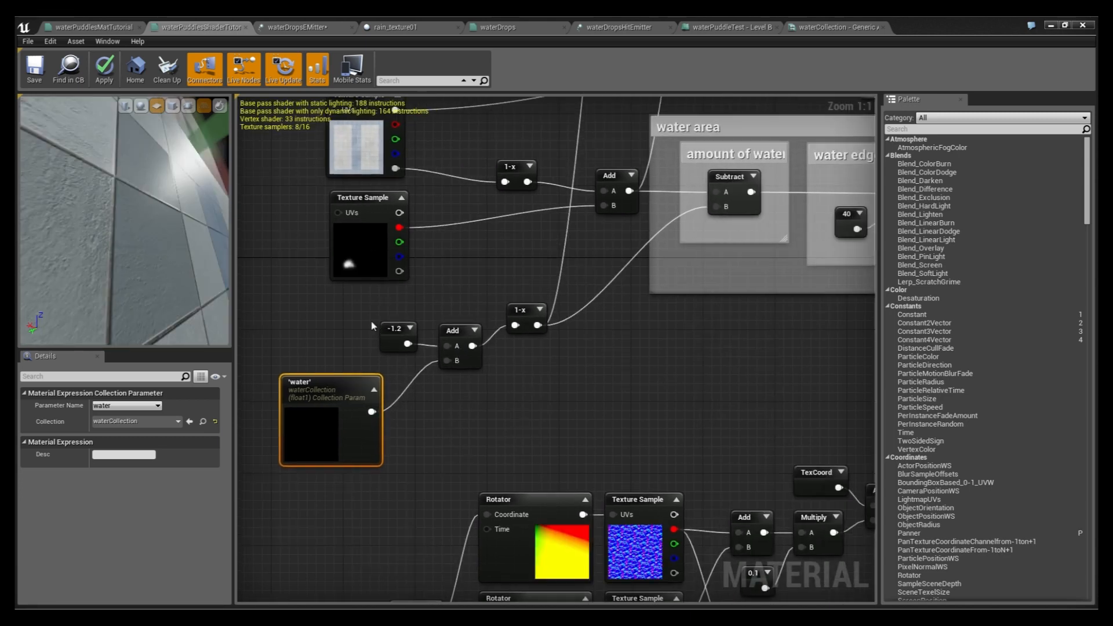
right_click_drag(428, 439, 404, 429)
scroll(418, 402, "down", 5)
scroll(428, 472, "up", 2)
scroll(427, 472, "down", 1)
right_click_drag(427, 472, 462, 392)
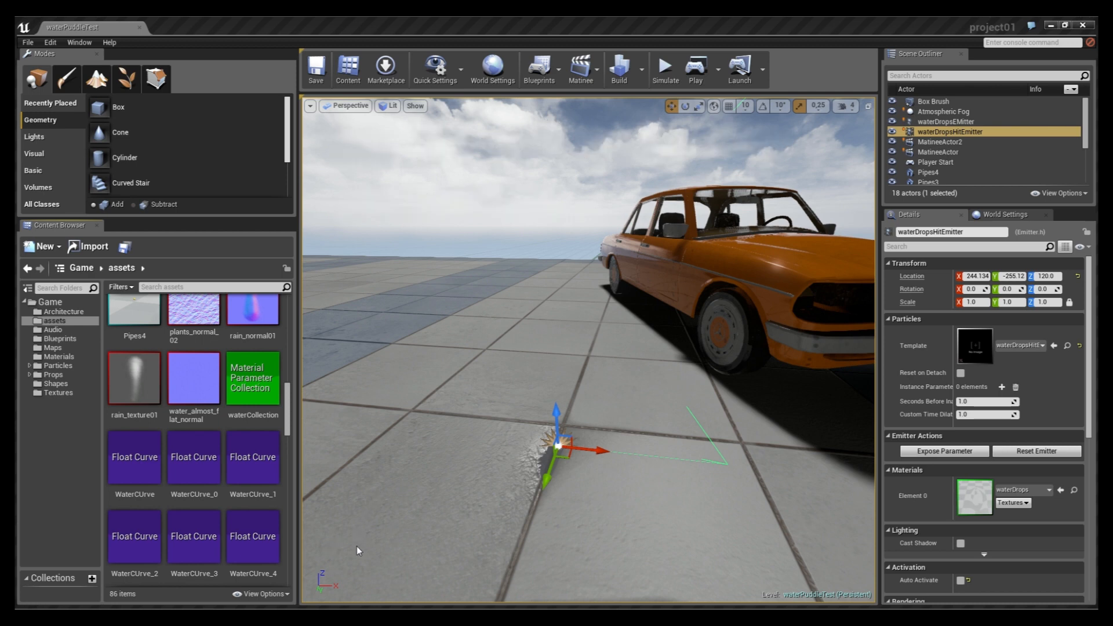
Step: Create a float curve asset named tutorialCurve in the assets folder
left_click(426, 407)
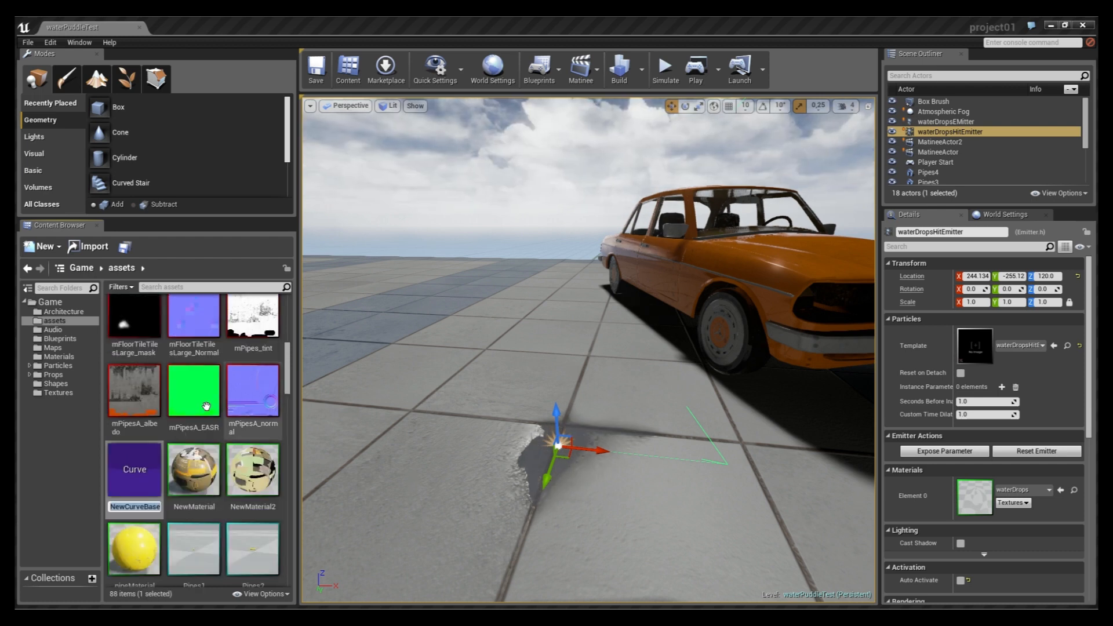
type("tutour")
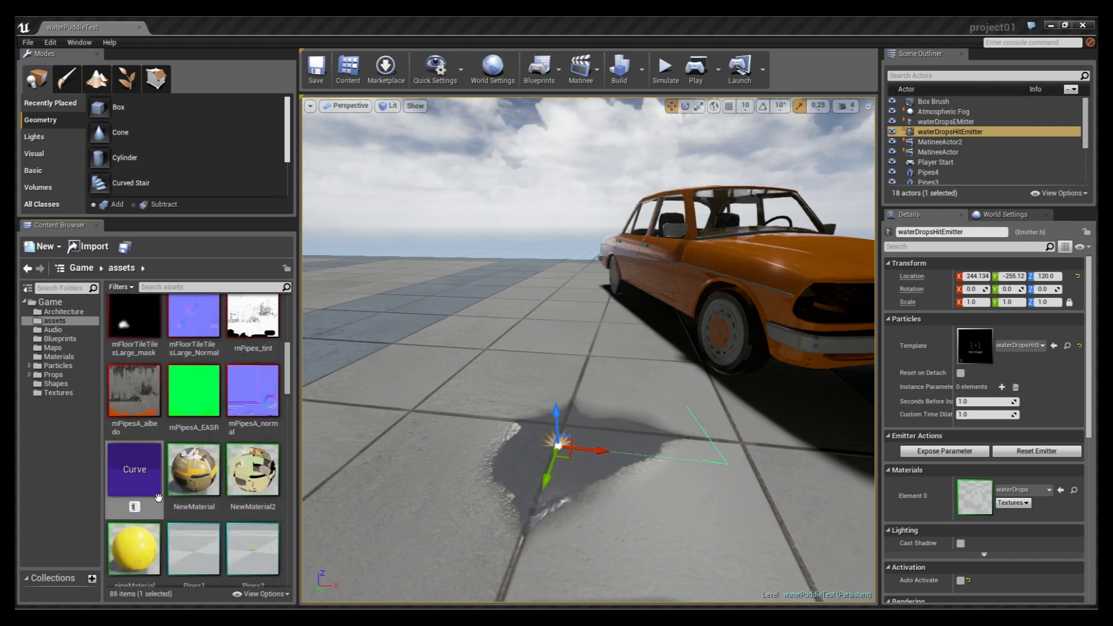
key("BackSpace")
key("BackSpace")
key("BackSpace")
type("ur")
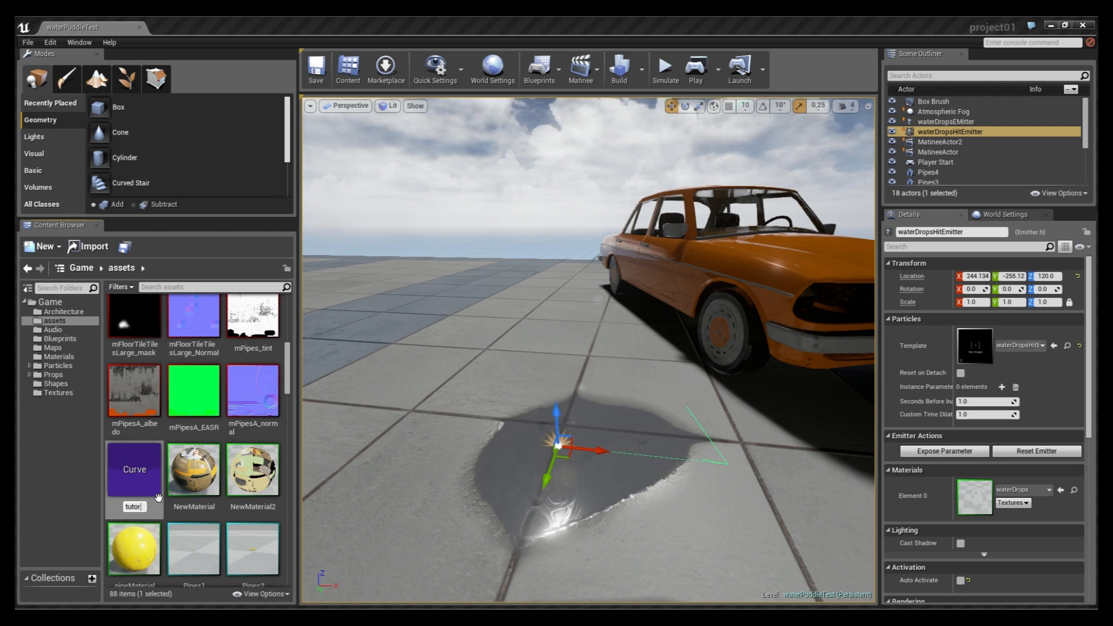
key("BackSpace")
key("BackSpace")
type("orialCurve")
key("Return")
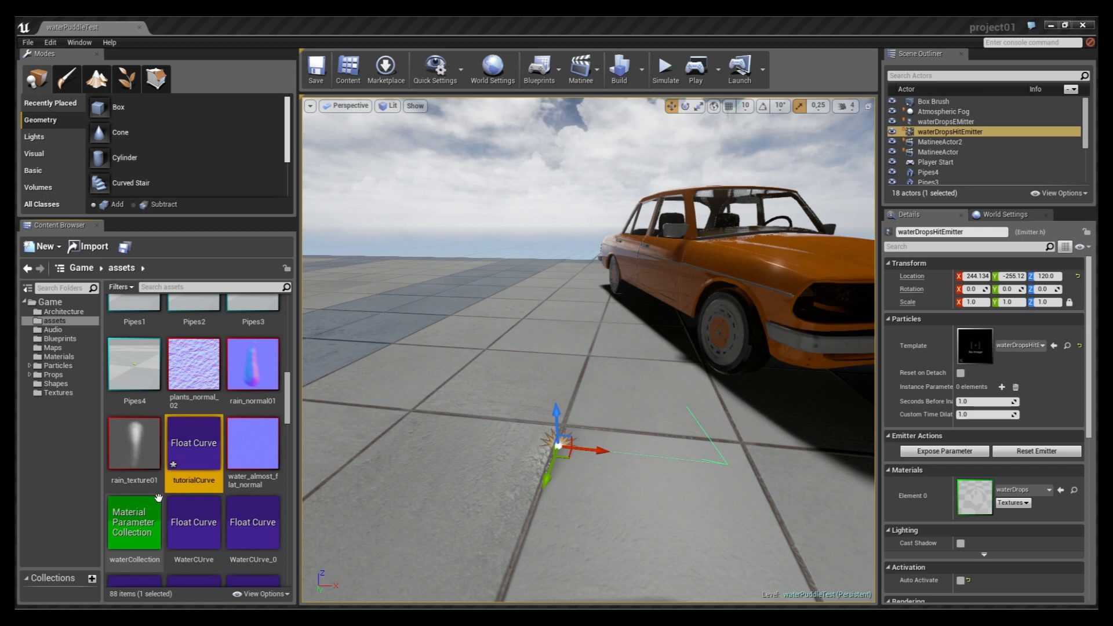
Step: Add three keys to tutorialCurve, shaping it to rise to about 0.4 and drop to about 0.2 at time 1.062
double_click(186, 443)
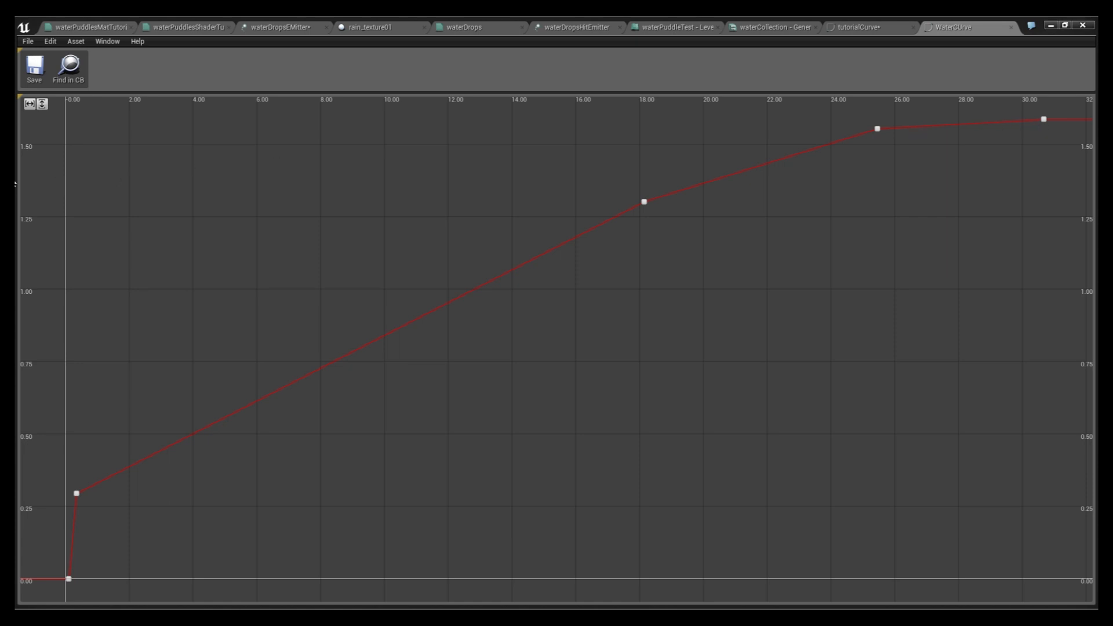
left_click(868, 26)
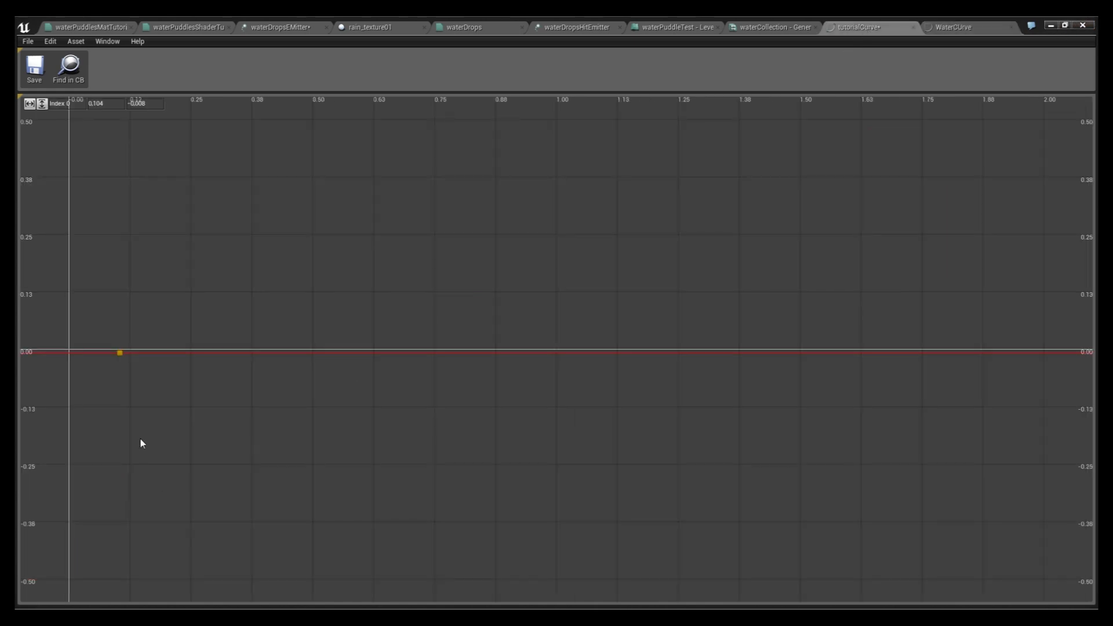
left_click(238, 356, "shift")
left_click_drag(240, 356, 293, 233)
left_click(428, 231, "shift")
left_click(437, 175)
left_click_drag(427, 231, 440, 169)
left_click(584, 164, "shift")
left_click(608, 219)
left_click_drag(585, 164, 587, 257)
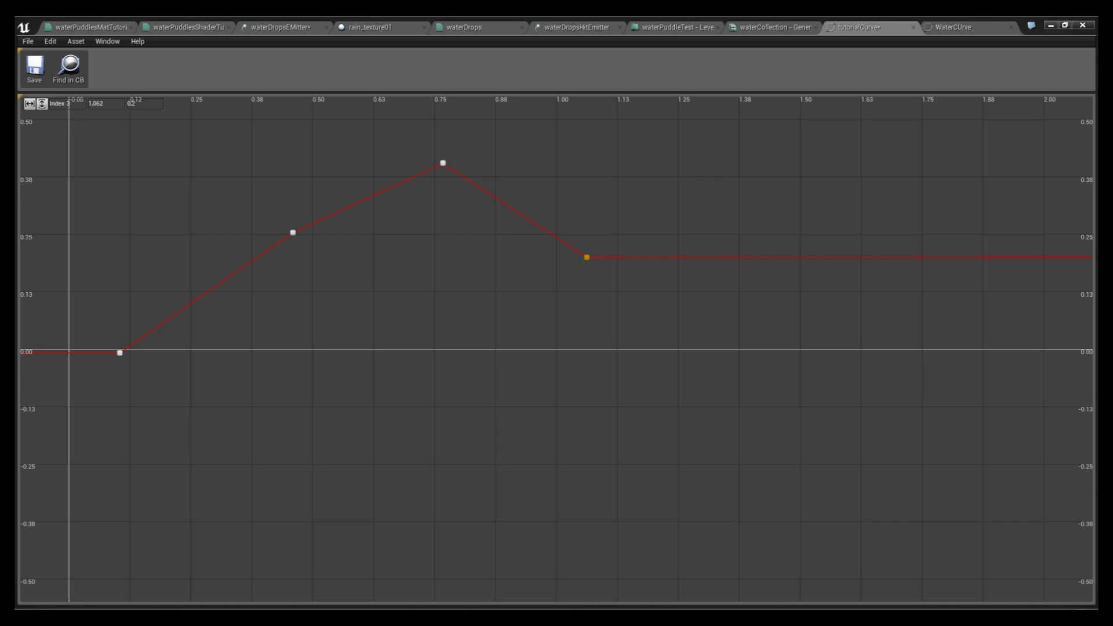
Step: In the waterPuddleTest level blueprint, add a timeline node named tutorial and place it below Timeline_0
left_click(676, 27)
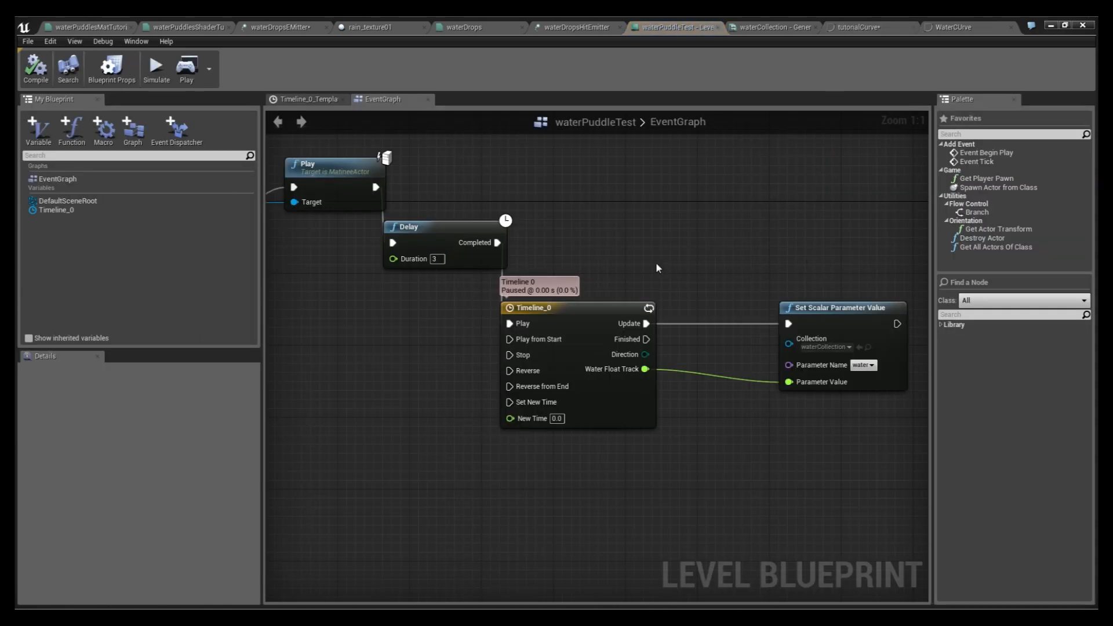
right_click_drag(655, 268, 549, 282)
scroll(677, 273, "down", 2)
scroll(581, 245, "up", 2)
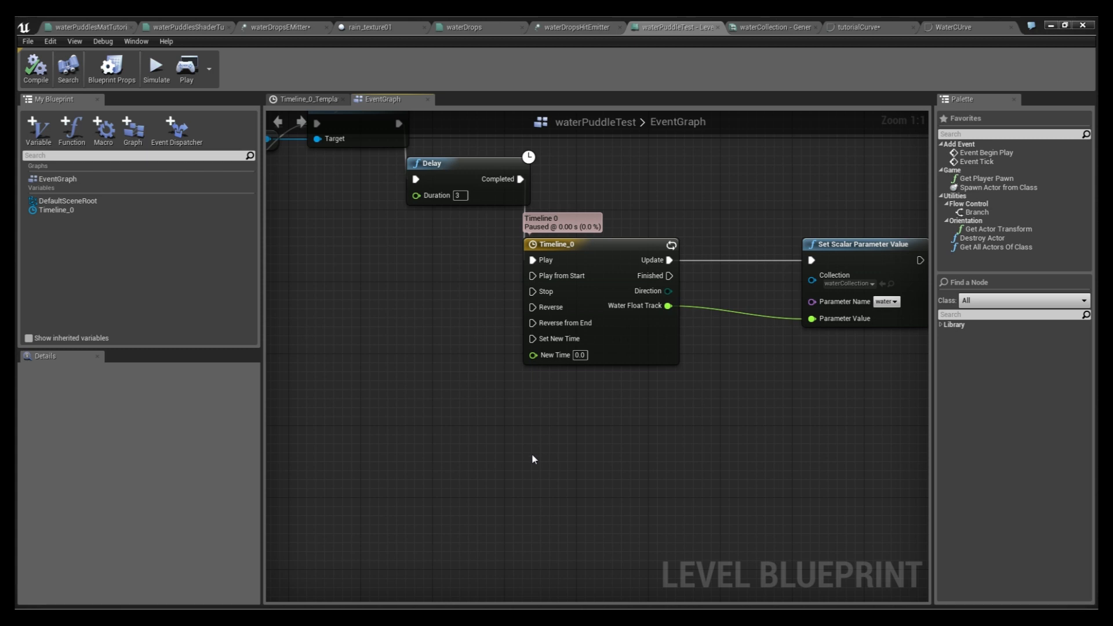
left_click(530, 472)
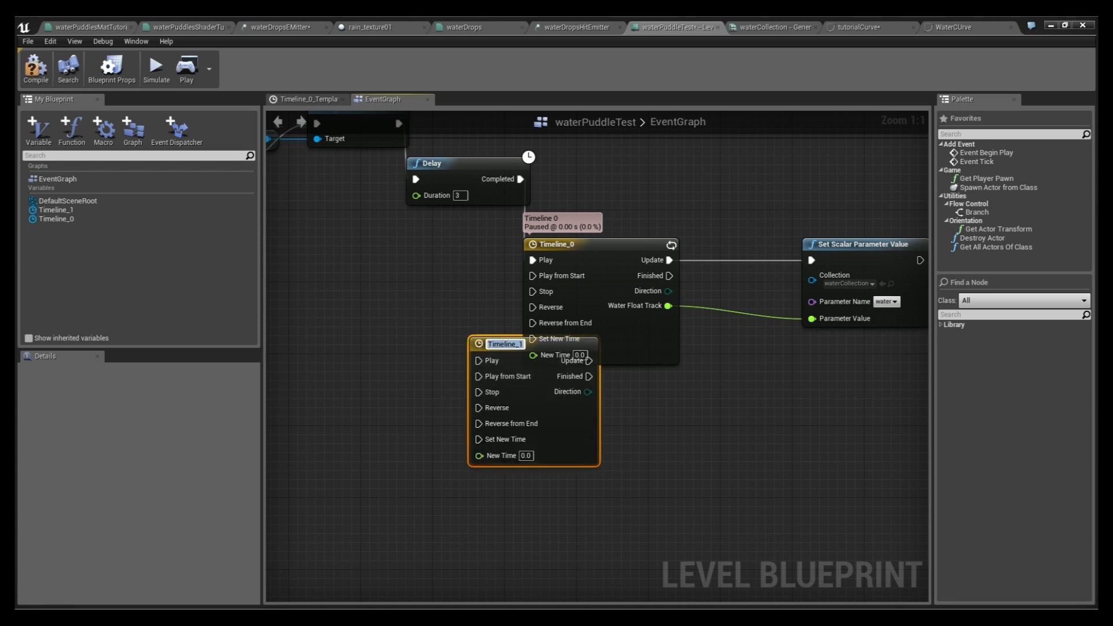
type("tutoru")
key("BackSpace")
type("ial")
key("Return")
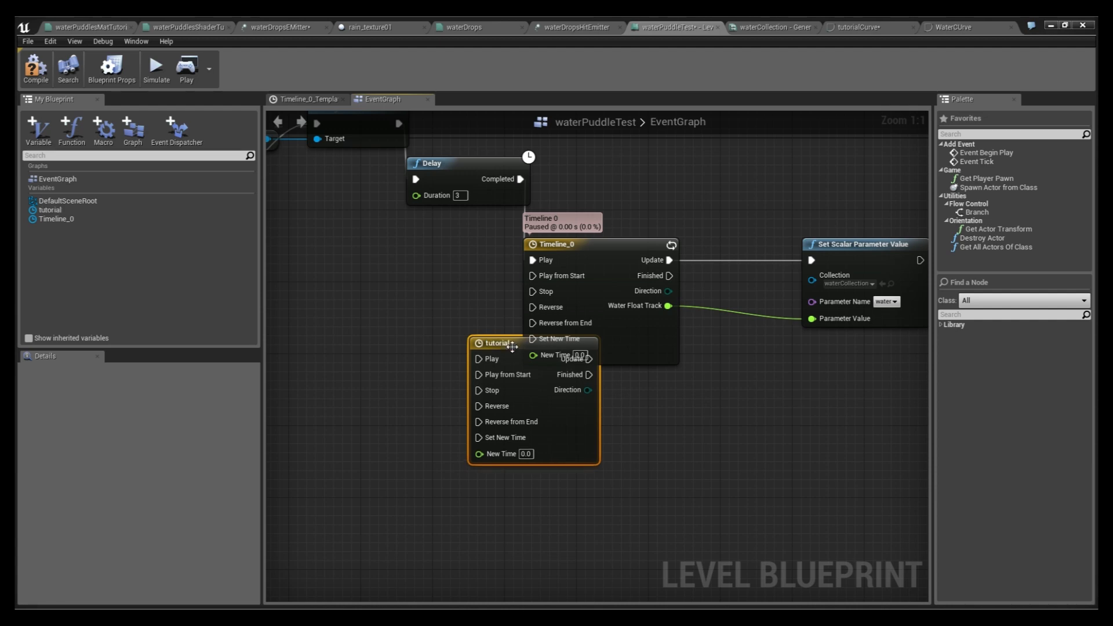
left_click_drag(524, 359, 569, 422)
left_click(479, 367)
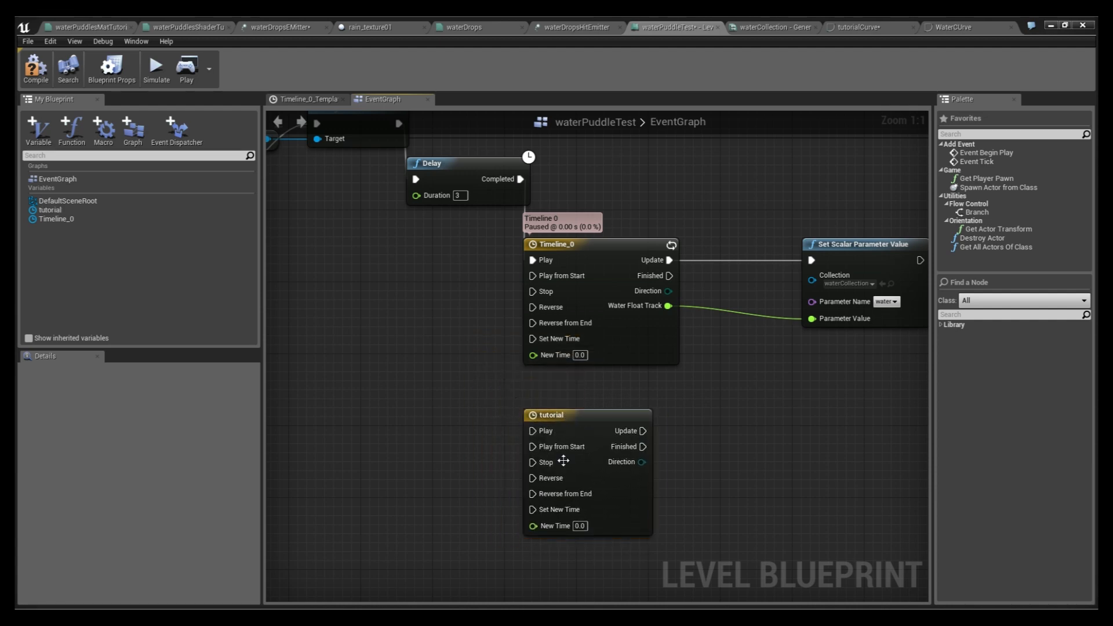
Step: Enable AutoPlay and Loop on the tutorial timeline and add a float track named tutorialFloatTRack
right_click_drag(497, 426, 394, 389)
left_click(521, 385)
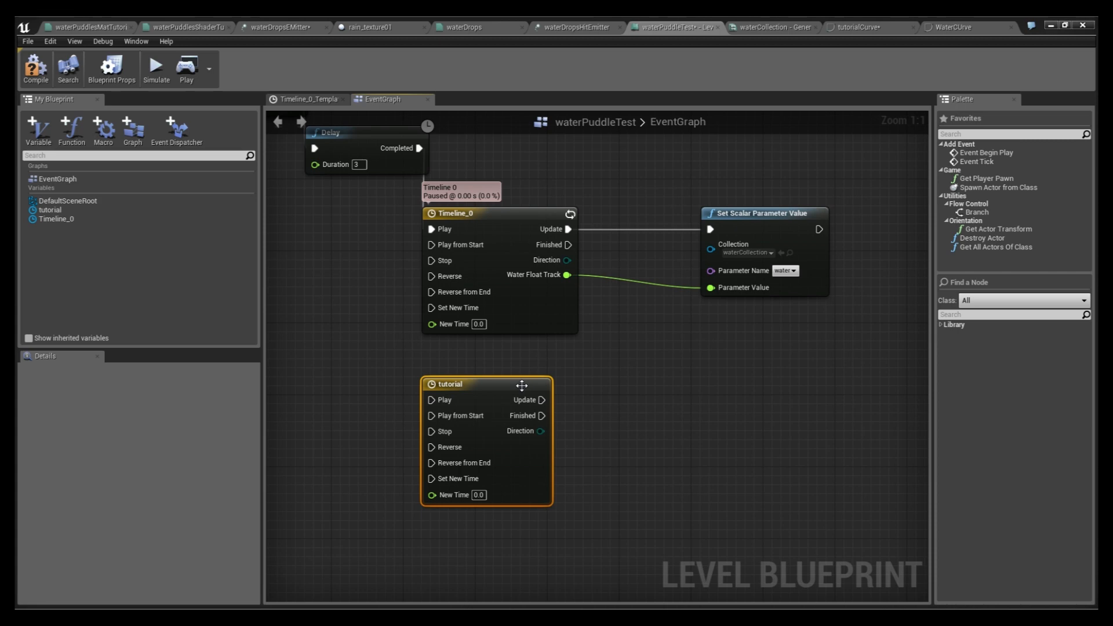
double_click(522, 386)
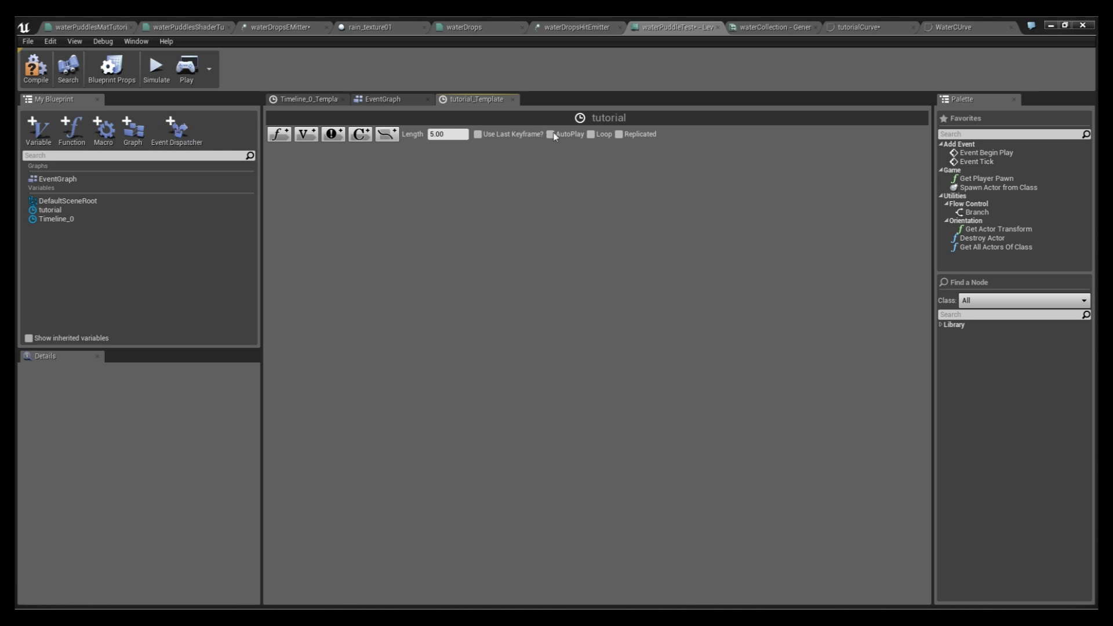
left_click(596, 135)
left_click(279, 135)
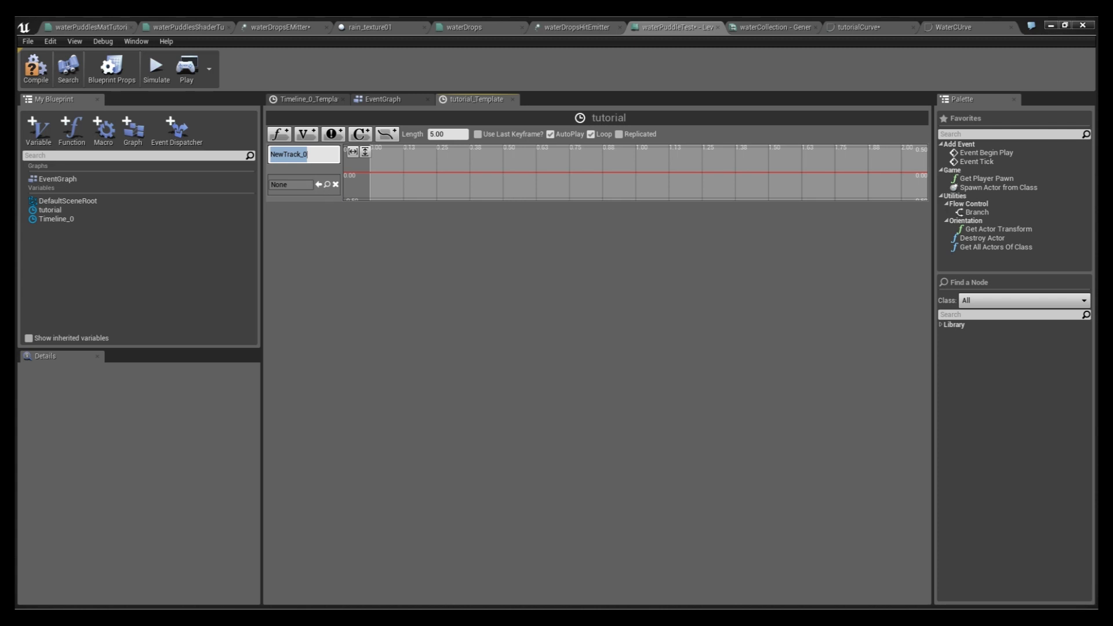
type("tutorialFloatTRack")
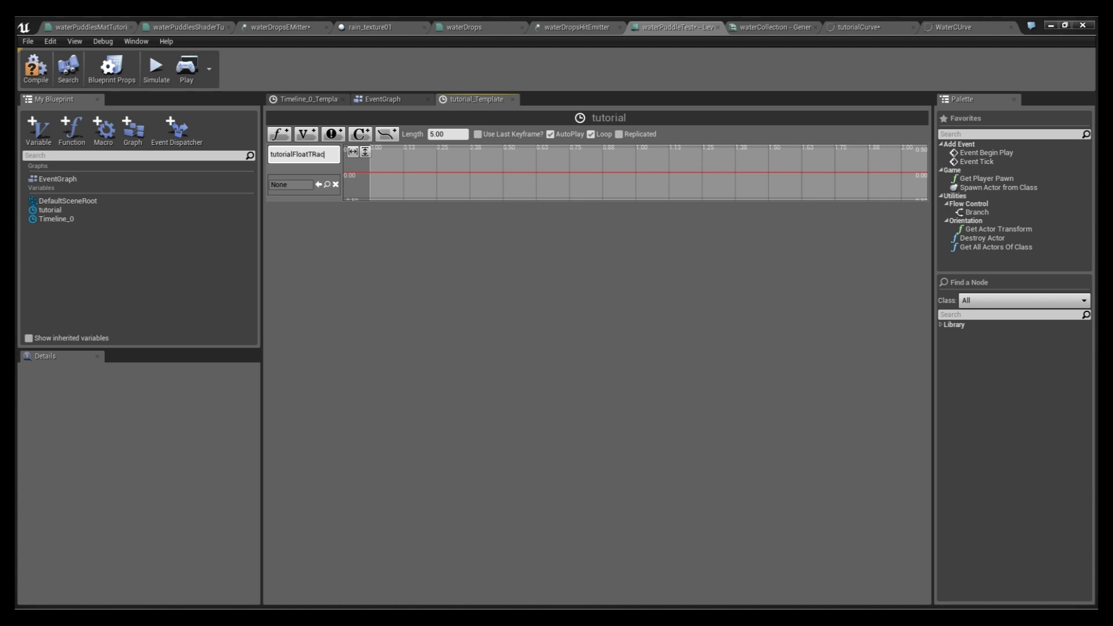
key("Return")
Step: Assign the WaterCUrve asset as the external curve of the tutorialFloatTRack track
left_click(277, 196)
left_click(299, 185)
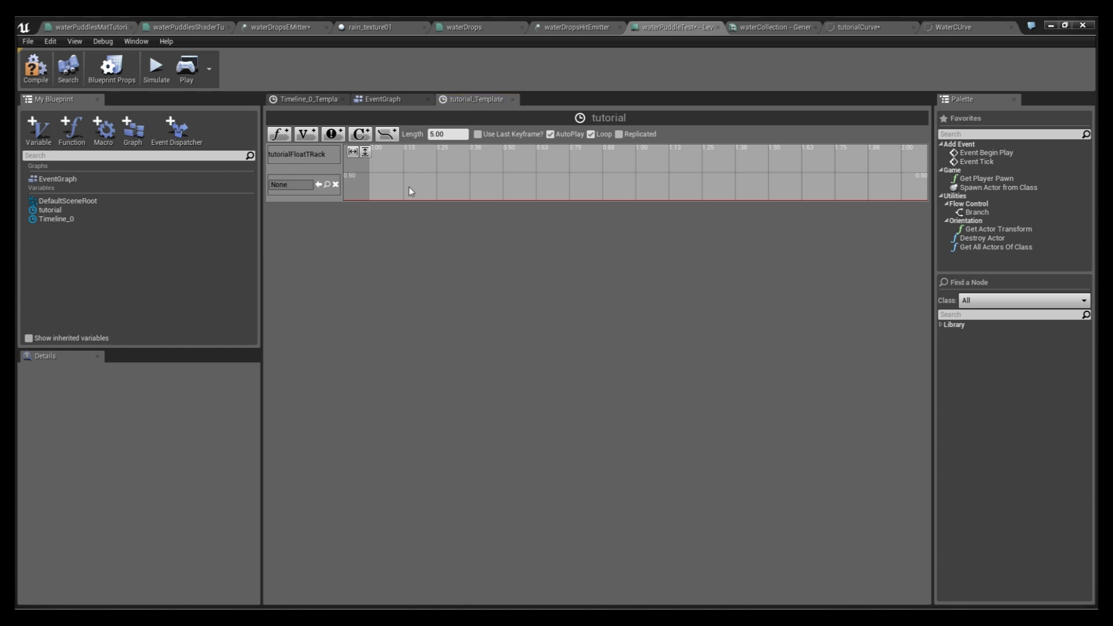
left_click(318, 184)
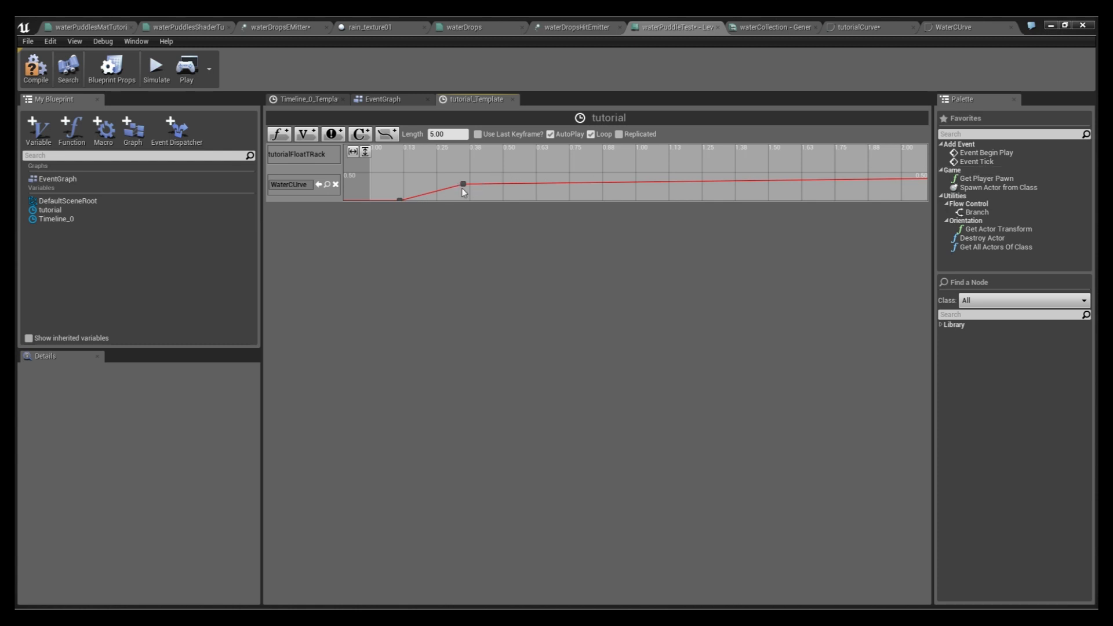
Step: Set the tutorial timeline's length to 30.00 to match Timeline_0
left_click(438, 134)
left_click(315, 99)
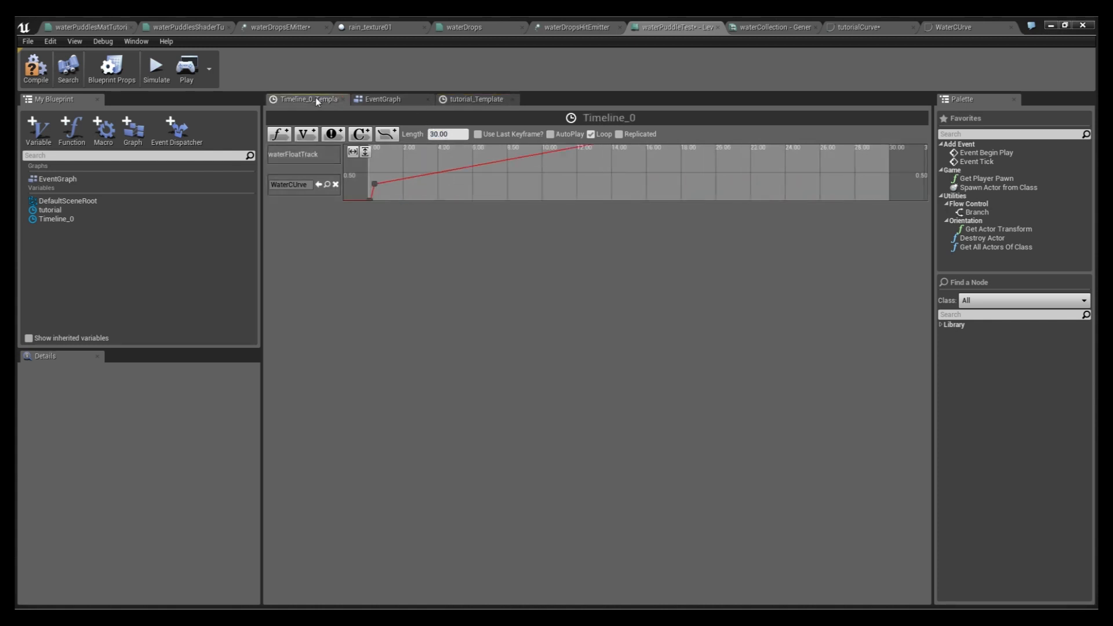
left_click(454, 97)
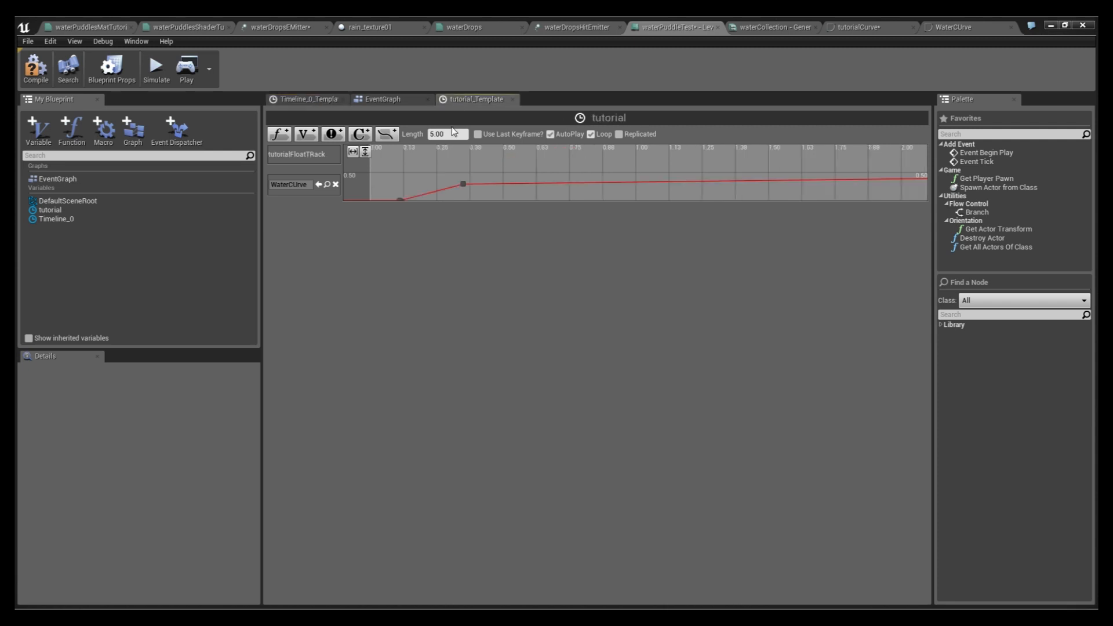
type("30")
key("Return")
left_click(313, 100)
left_click(468, 97)
Step: Add a Set Scalar Parameter Value node to the event graph and align it beside the tutorial timeline
left_click(380, 100)
left_click(610, 330)
right_click_drag(610, 330, 494, 341)
scroll(626, 357, "down", 1)
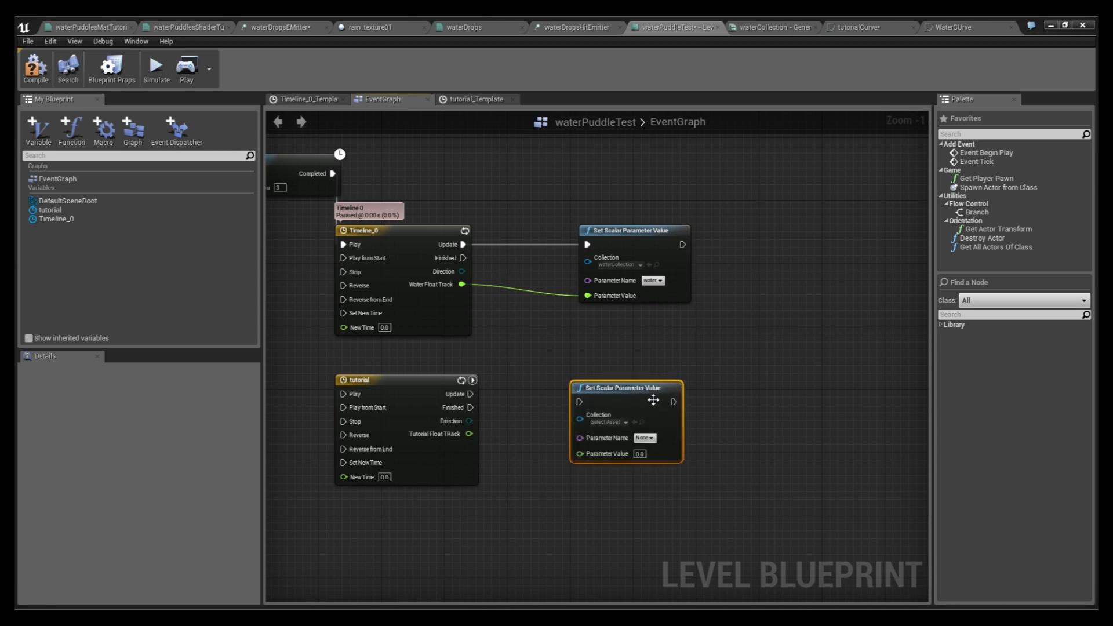
left_click_drag(653, 400, 650, 387)
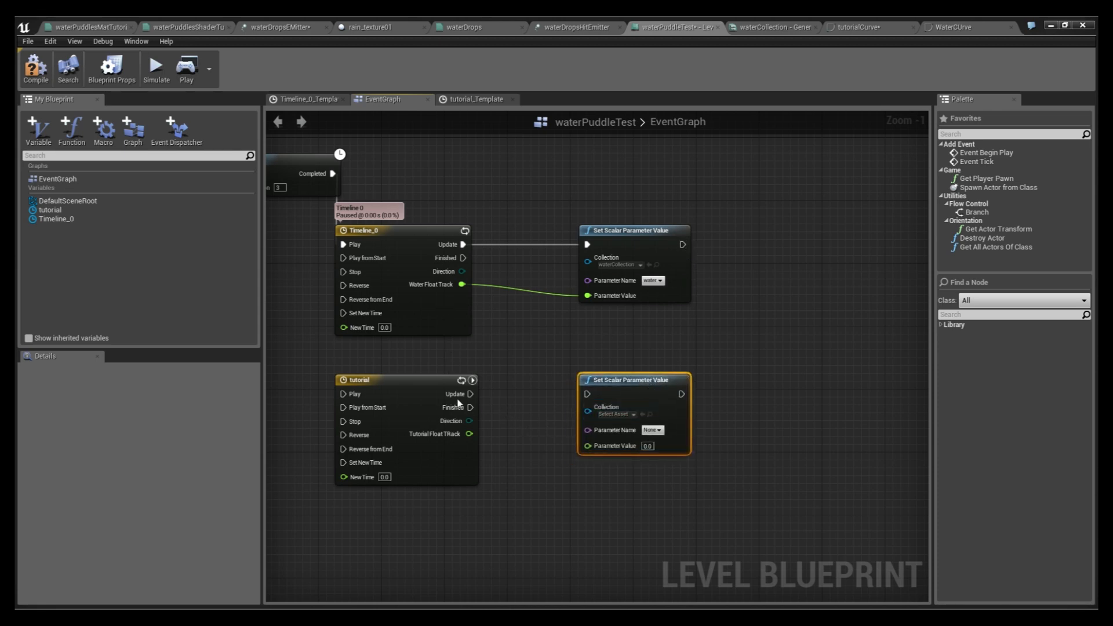
Step: Connect the tutorial timeline's Update and float track outputs to the new Set Scalar Parameter Value node and set its collection to waterCollection
left_click_drag(469, 434, 590, 446)
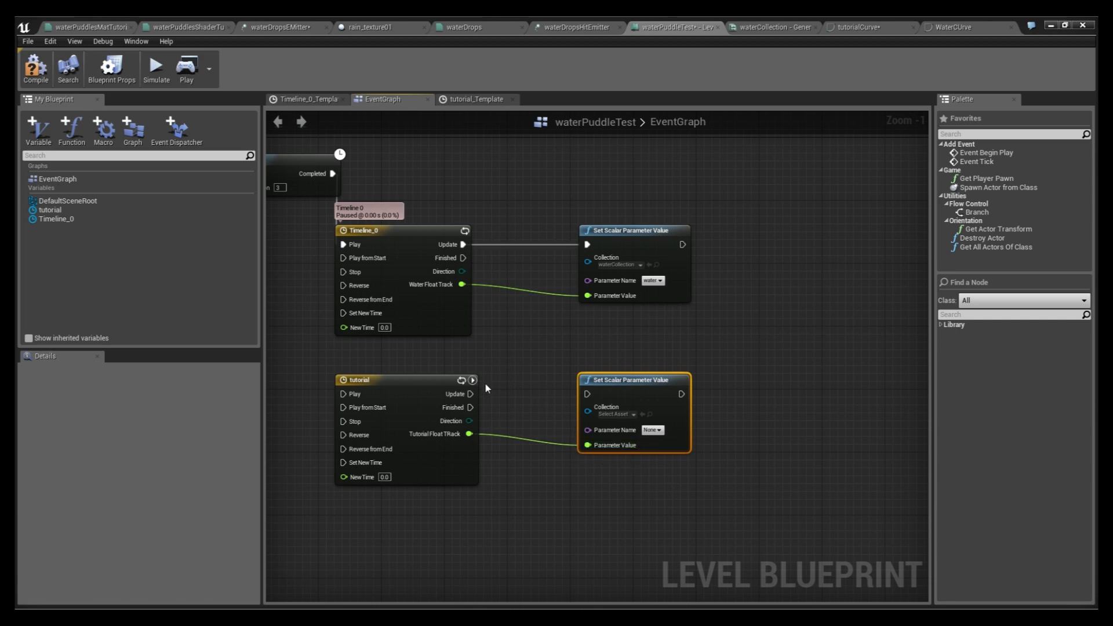
left_click_drag(469, 394, 589, 396)
right_click_drag(651, 360, 539, 360)
scroll(537, 357, "up", 1)
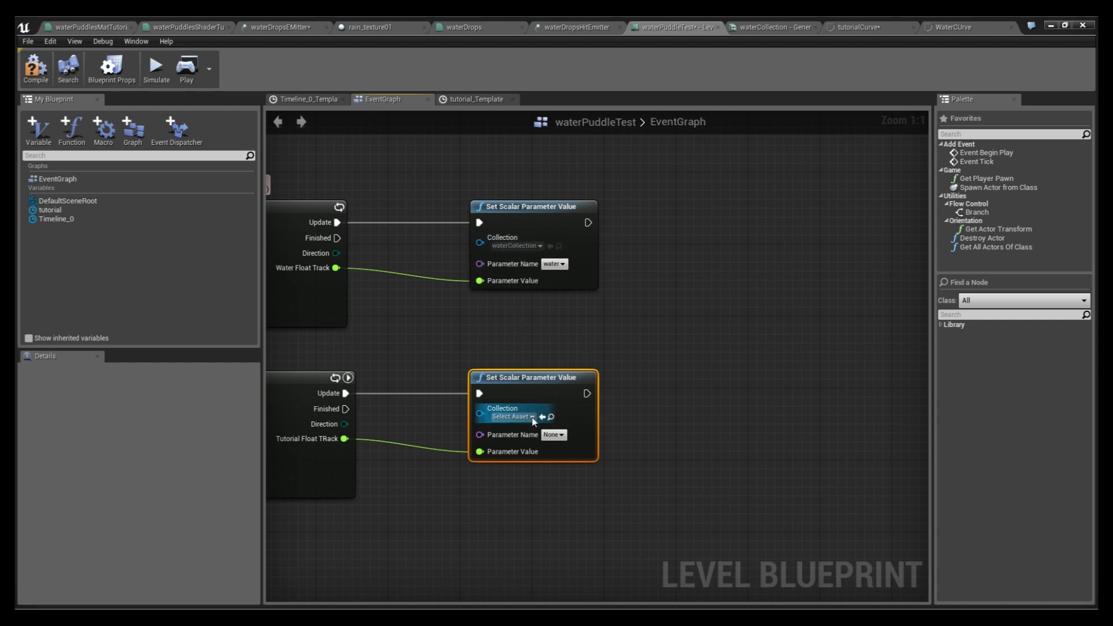
left_click(565, 471)
Step: Reconnect the Enter event's Pressed output from the matinee Play node to the tutorial timeline's Play input
right_click_drag(567, 474, 789, 494)
scroll(789, 494, "down", 2)
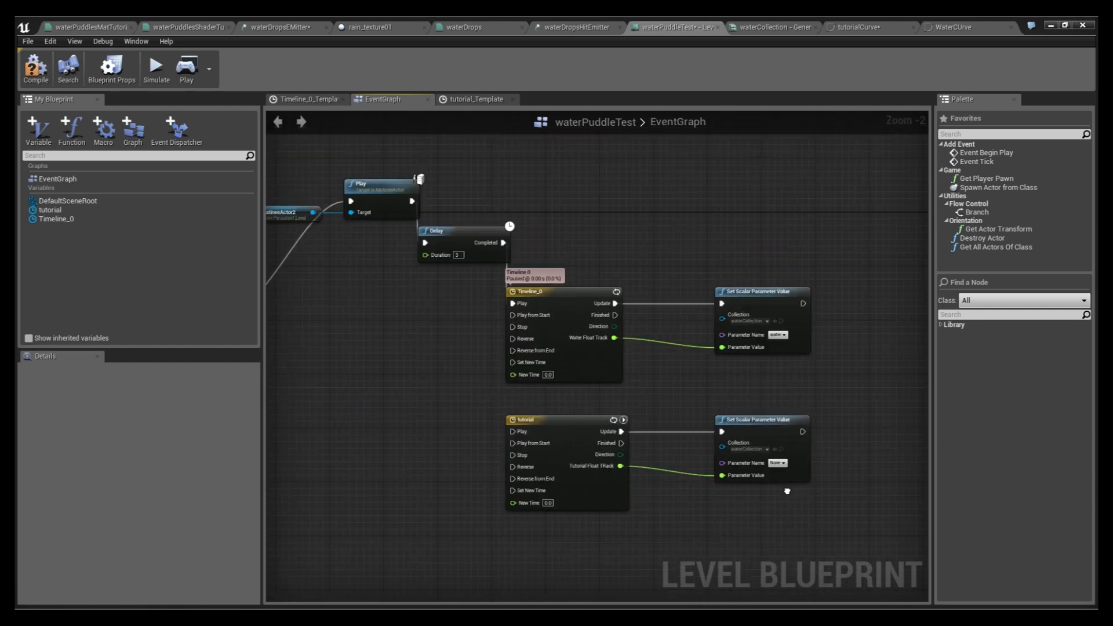
right_click_drag(433, 441, 450, 409)
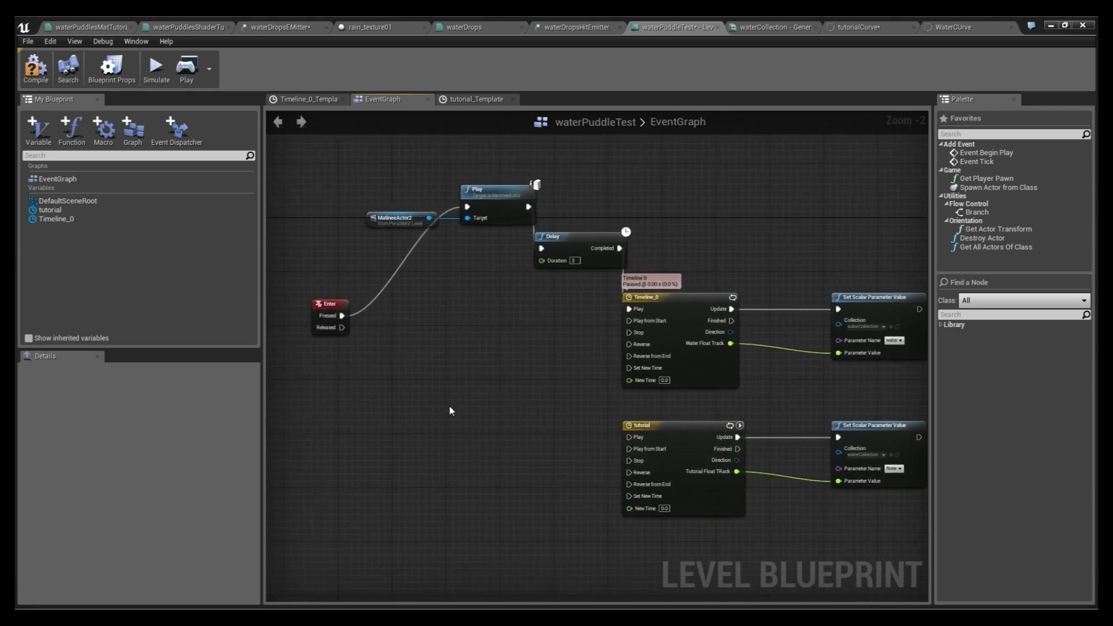
left_click(337, 307)
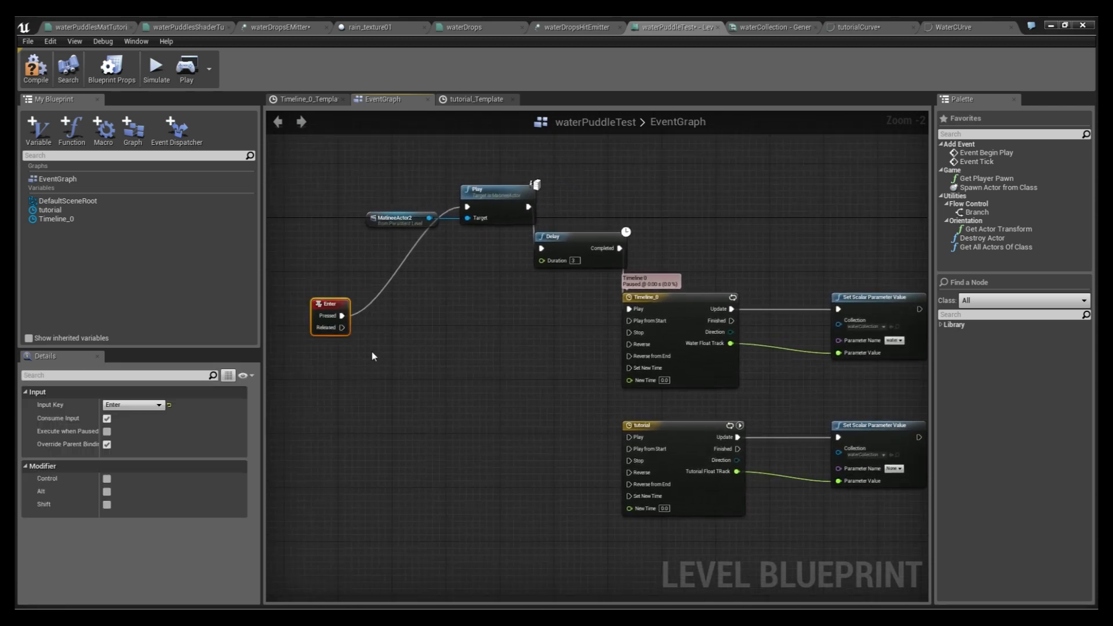
left_click(390, 326)
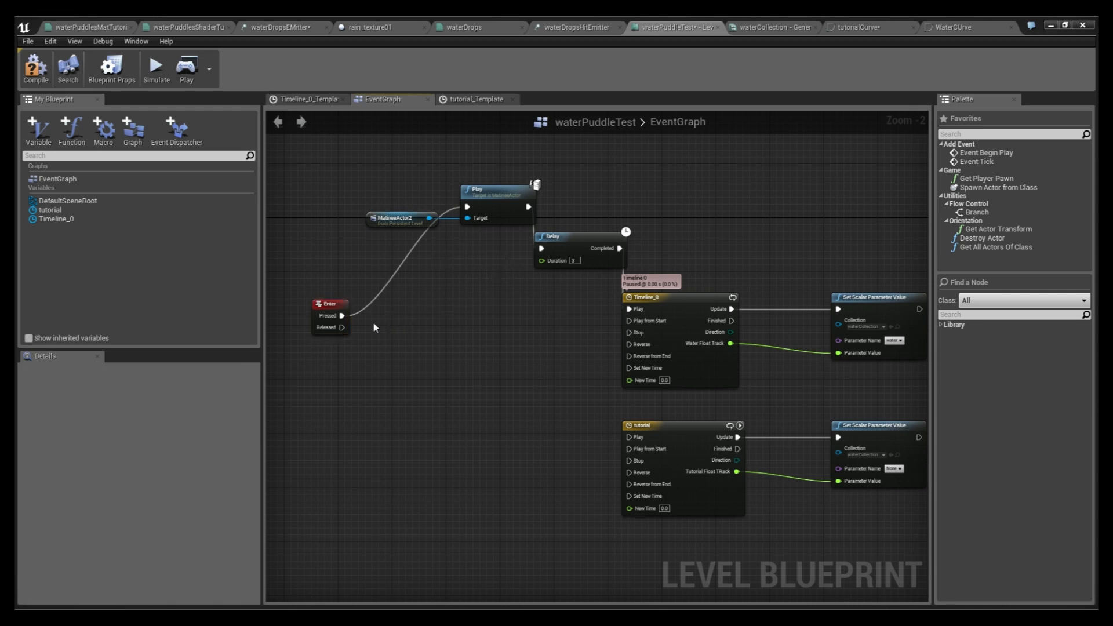
left_click_drag(342, 316, 637, 440)
mouse_move(677, 305)
left_mouse_down()
mouse_move(693, 300)
mouse_move(683, 306)
left_mouse_up()
left_click(629, 422)
right_click_drag(571, 429, 512, 415)
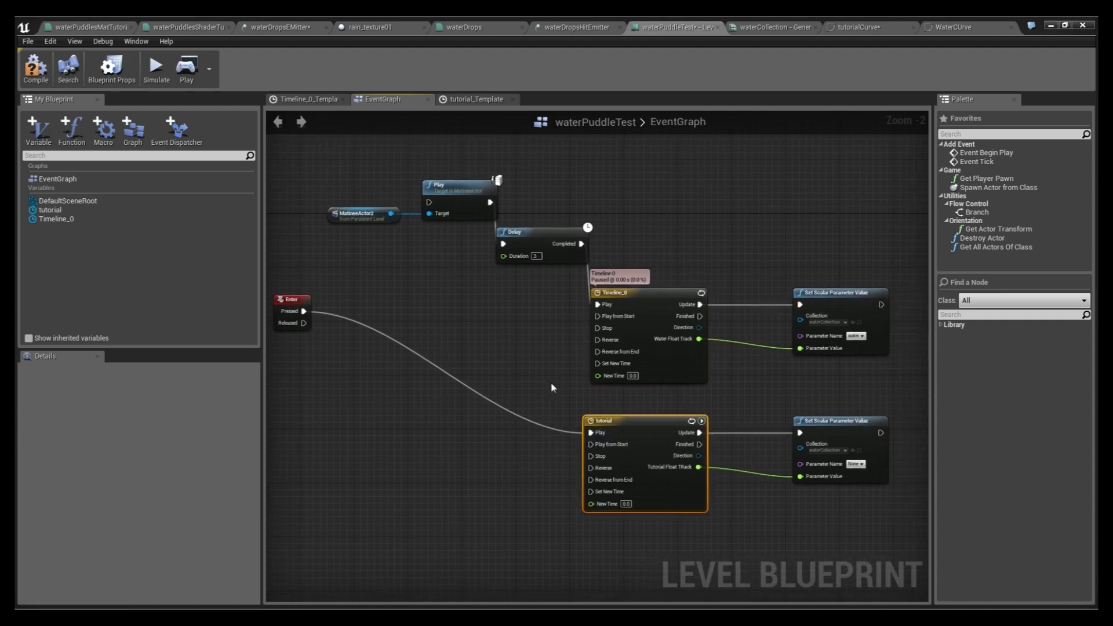
Step: Check the tutorial timeline's track settings and compile the level blueprint
right_click_drag(747, 394, 670, 394)
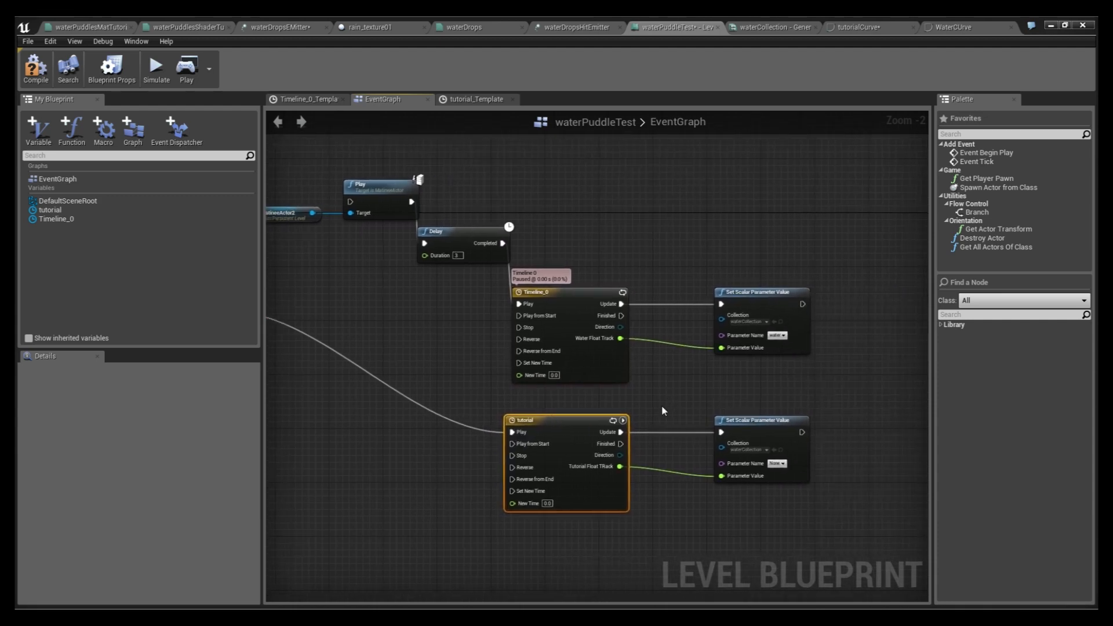
left_click(474, 100)
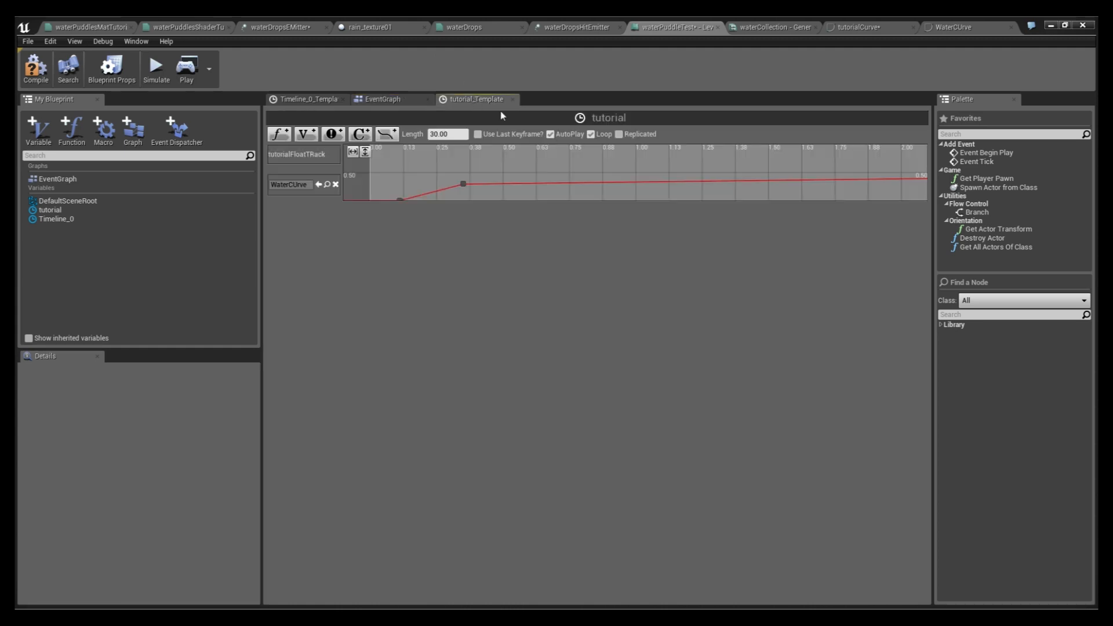
left_click(371, 100)
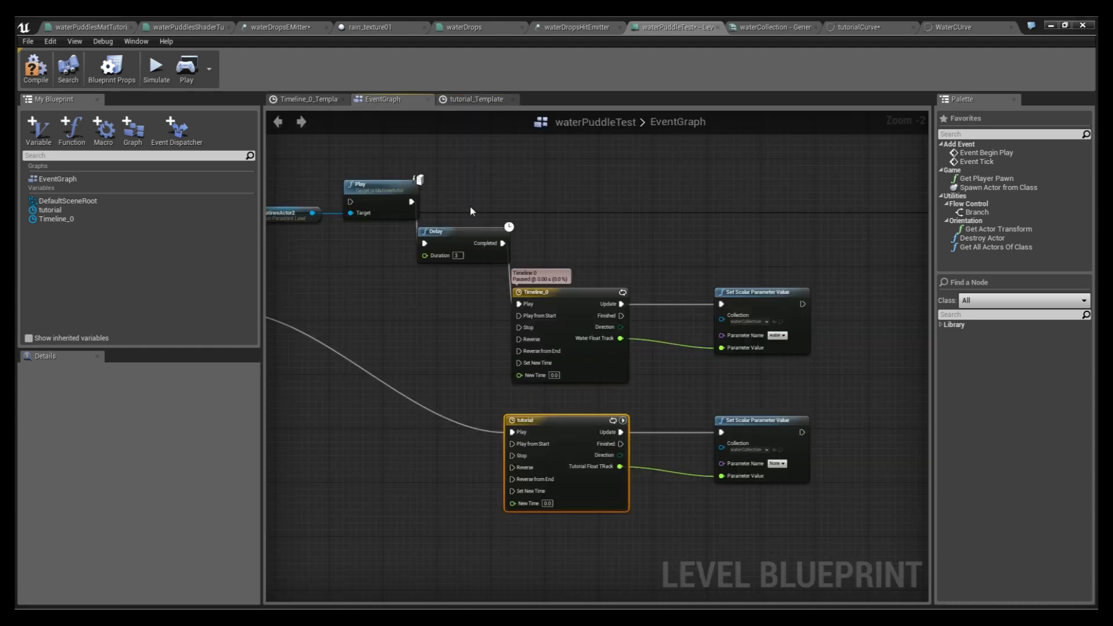
right_click_drag(391, 378, 494, 360)
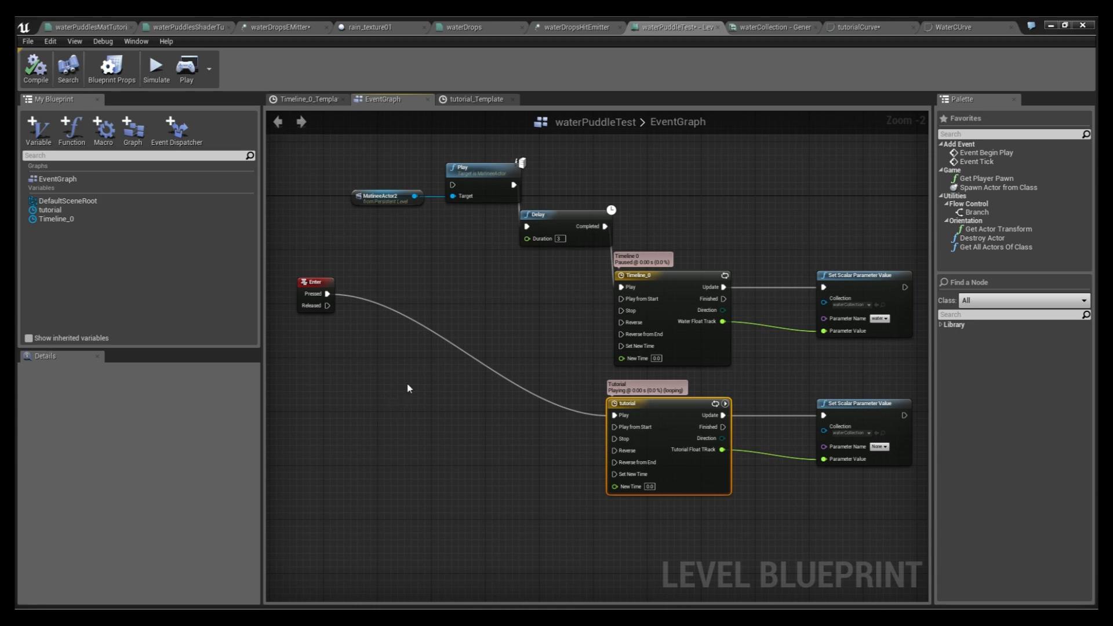
Step: Open MatineeActor2 in the matinee editor and select its drops group to view the Toggle track
right_click_drag(404, 386, 394, 393)
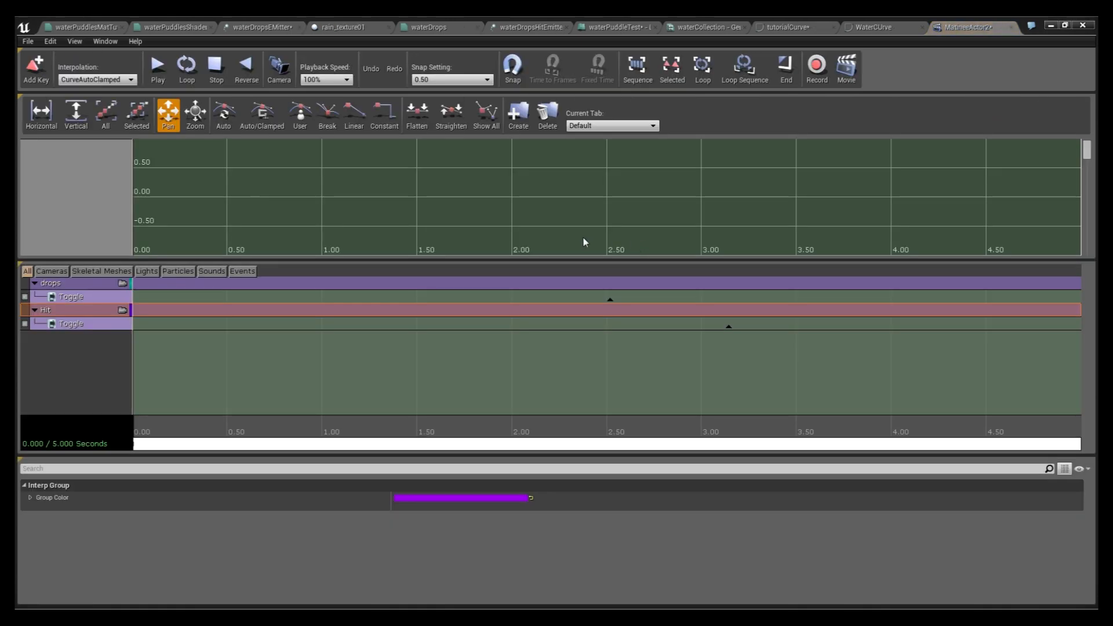
left_click(67, 360)
left_click(86, 282)
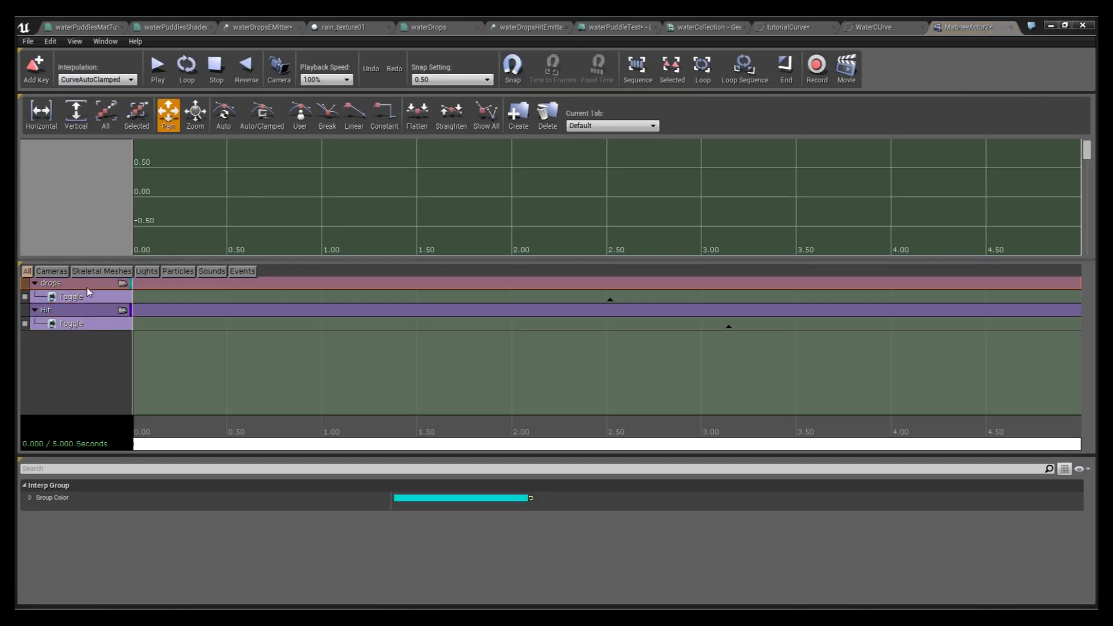
Step: Try out a new tutorial group with a Toggle track in the matinee and delete that group
left_click(84, 310)
left_click(79, 345)
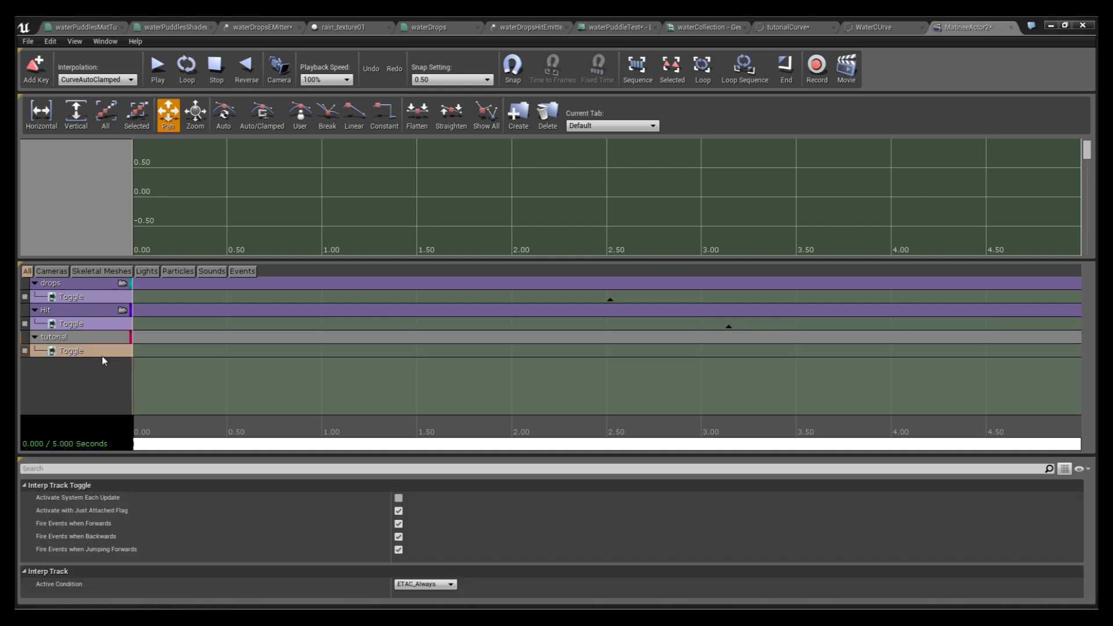
left_click(97, 340)
left_click(95, 351)
key("Return")
left_click_drag(134, 353, 280, 355, "ctrl")
left_click_drag(546, 352, 200, 340, "ctrl")
left_click(96, 339)
key("Delete")
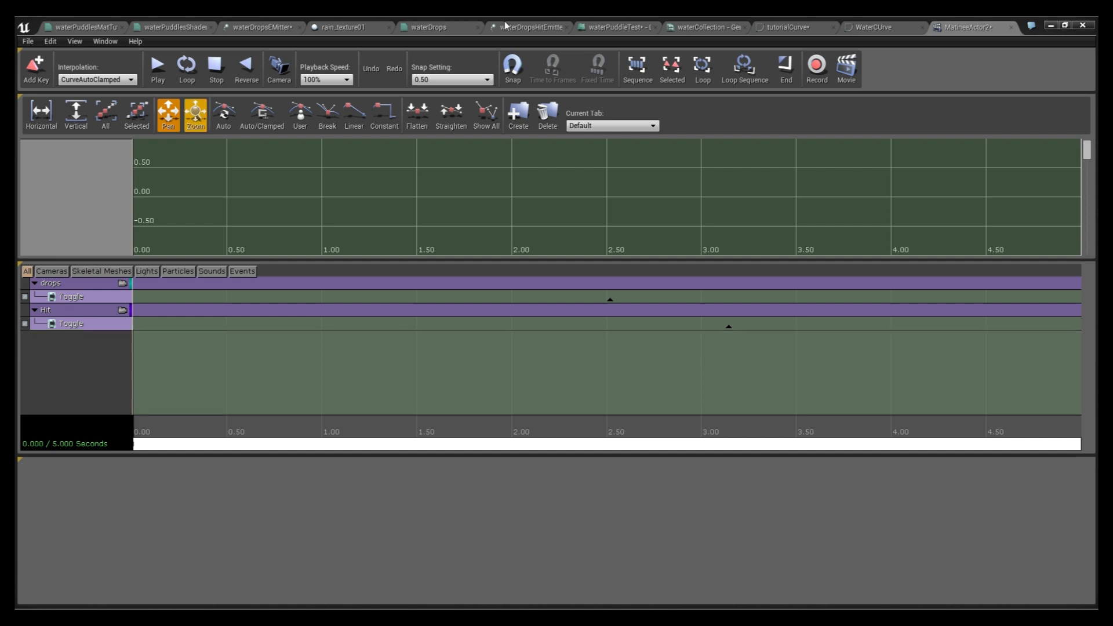
Step: Close the matinee editor and return to the event graph of the waterPuddleTest level blueprint
left_click(1010, 28)
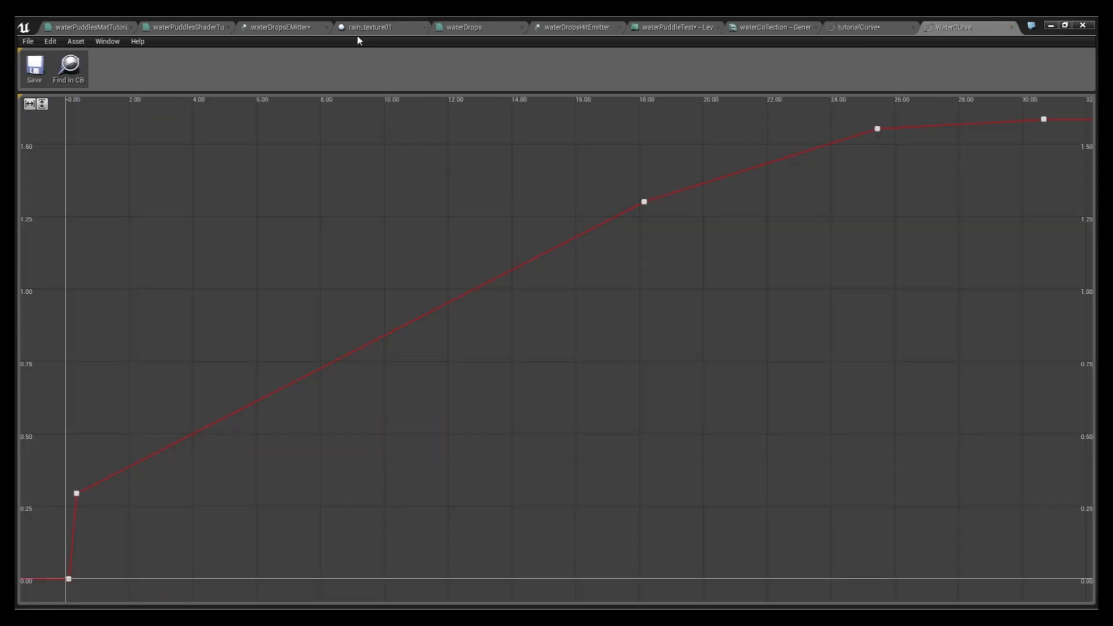
left_click(301, 27)
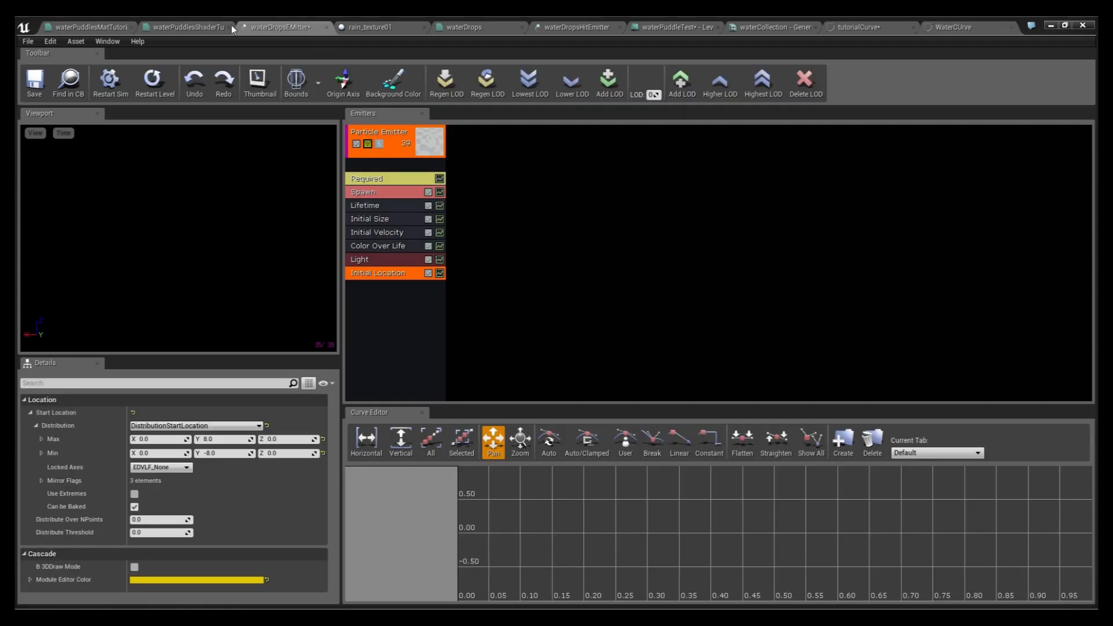
left_click(695, 26)
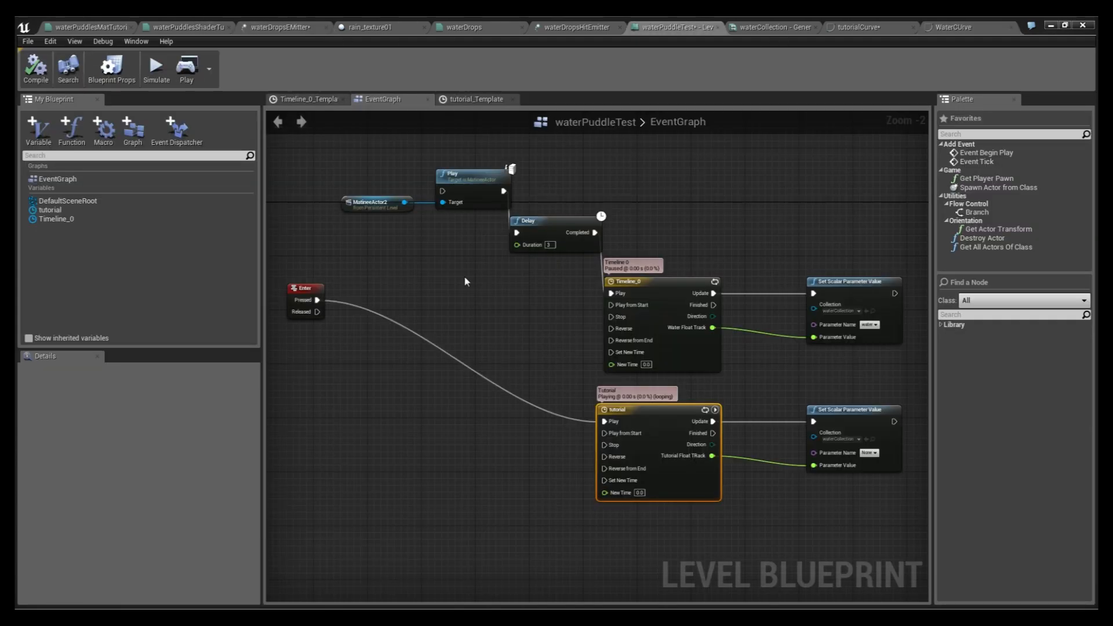
right_click_drag(468, 272, 525, 267)
left_click(504, 276)
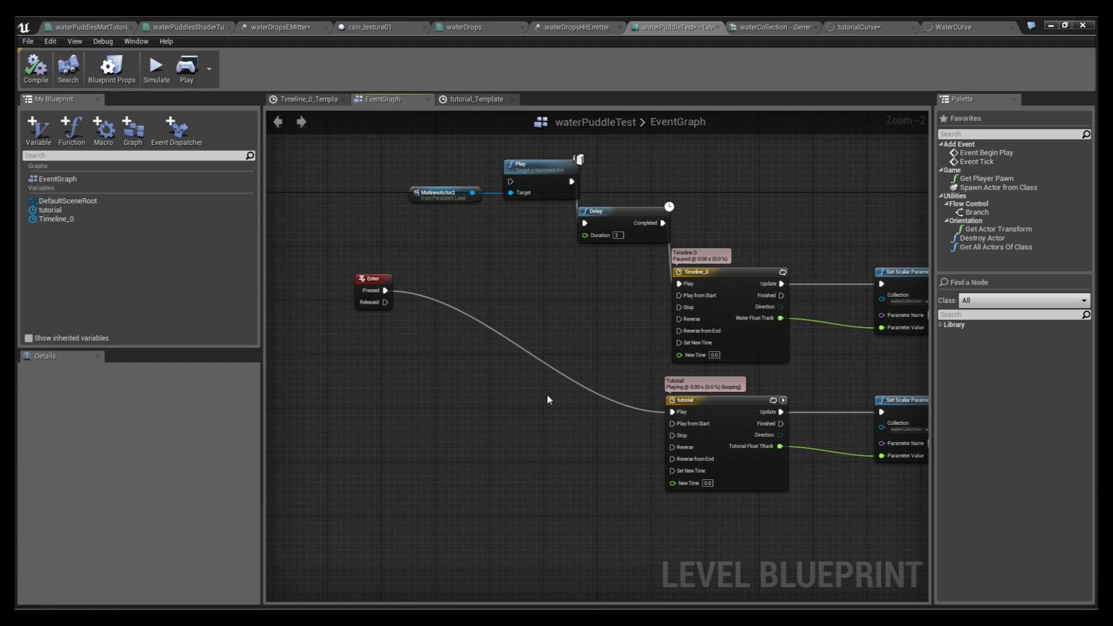
Step: Discard the MatineeActor2 controller node and add a separate MatineeActor2 reference below the Enter event
key("ctrl+z")
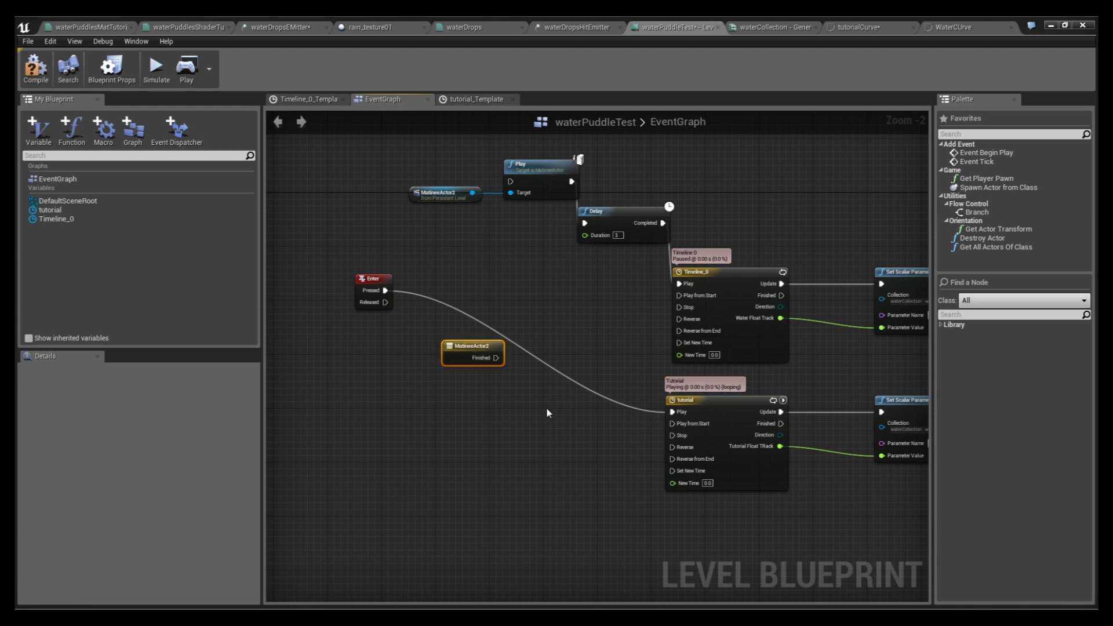
key("Delete")
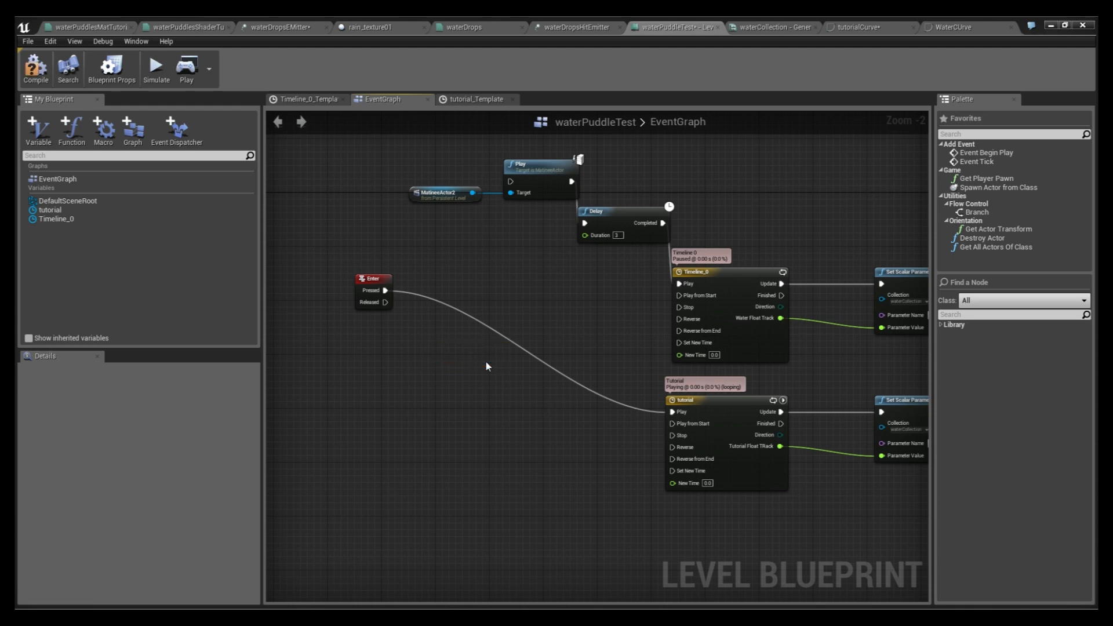
left_click_drag(521, 372, 447, 385)
left_click(449, 195)
left_click(442, 389)
left_click(519, 396)
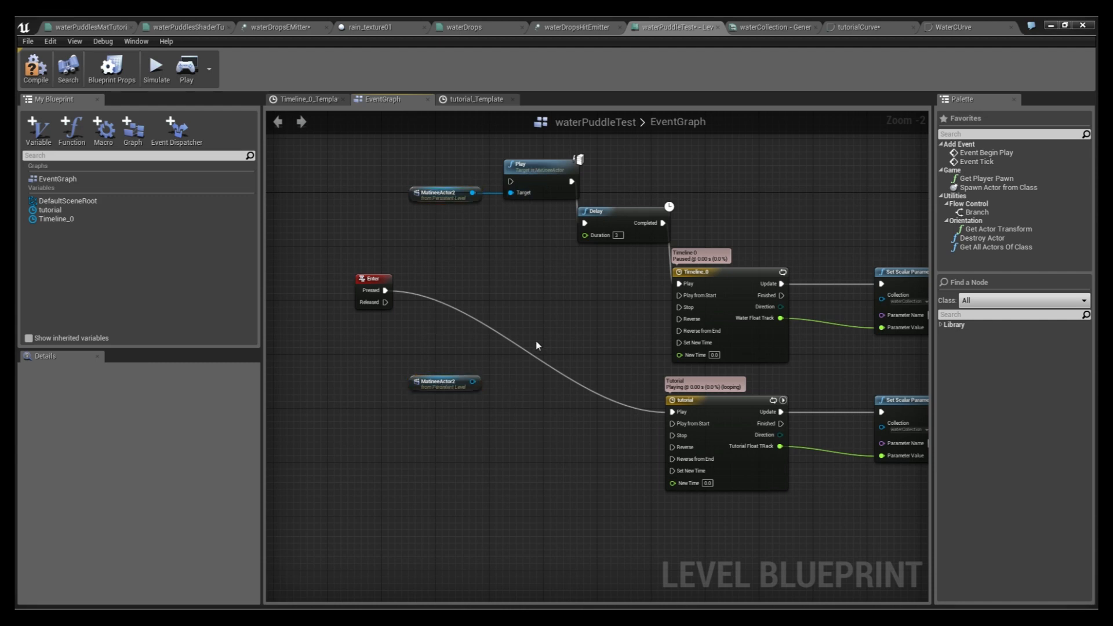
Step: Paste a copy of the matinee Play node with its MatineeActor2 reference below the Enter event and delete the loose reference
key("ctrl+v")
left_click_drag(562, 355, 529, 415)
left_click(492, 375, "ctrl")
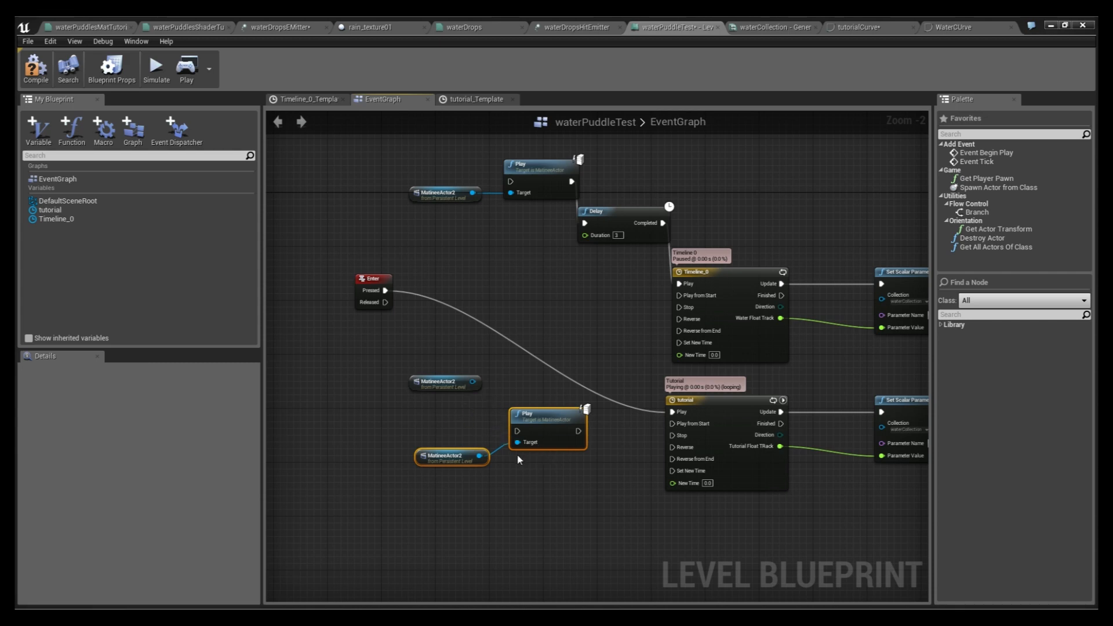
left_click(523, 380)
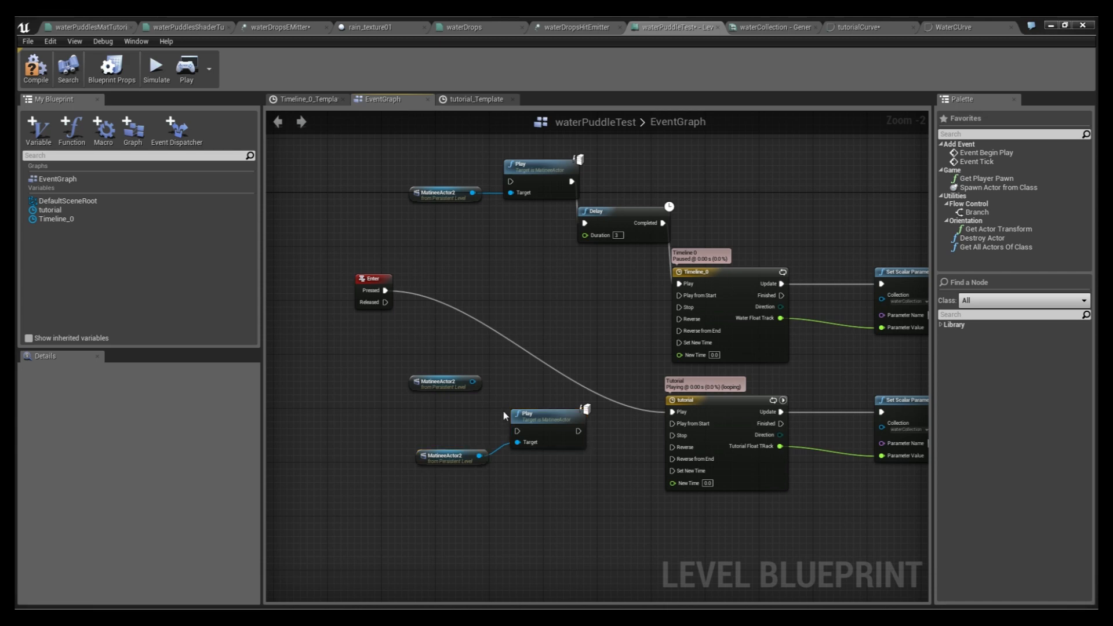
left_click(452, 382)
key("Delete")
left_click_drag(447, 475, 506, 402)
Step: Examine how the Delay node links the matinee Play node to Timeline_0 in the event graph
left_click(598, 255)
left_click(646, 212)
right_click_drag(626, 259, 532, 262)
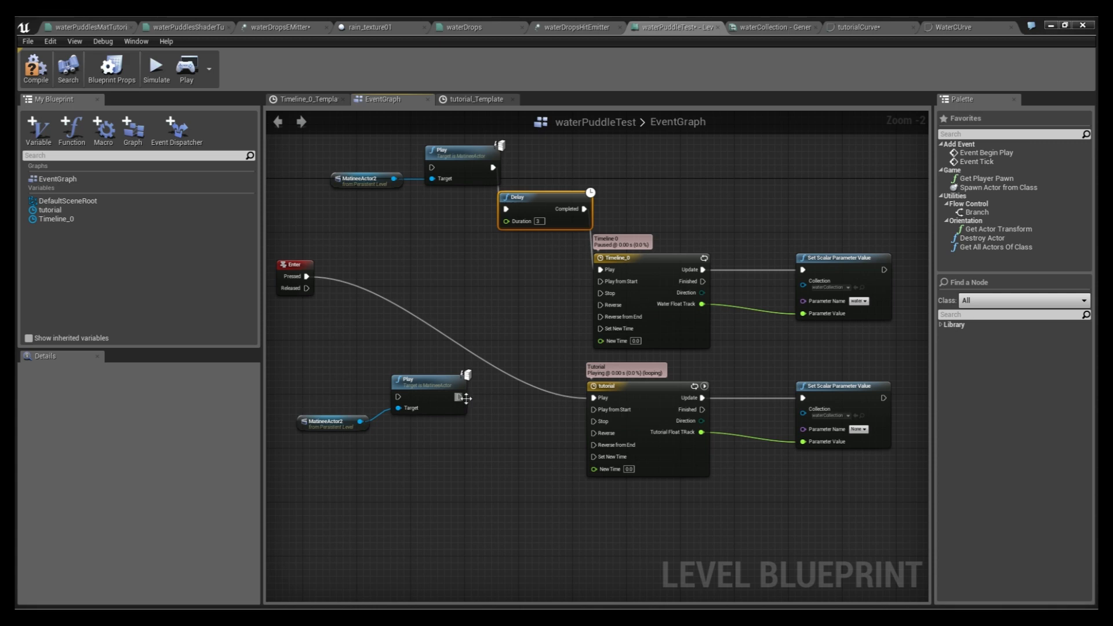
left_click_drag(459, 397, 444, 458)
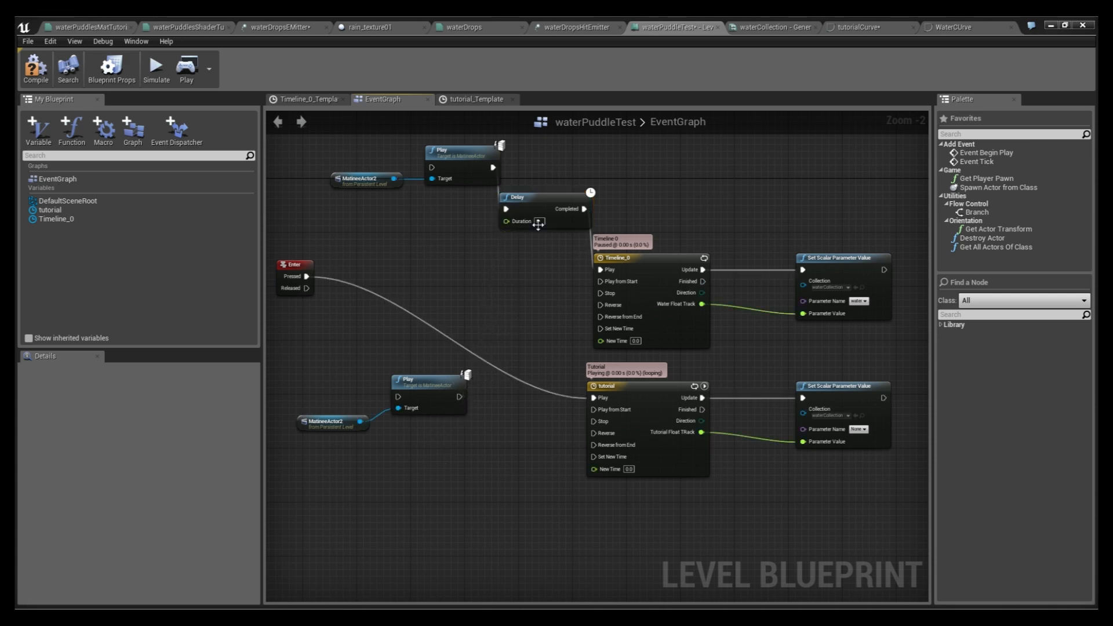
mouse_move(584, 208)
left_mouse_down()
mouse_move(595, 399)
mouse_move(586, 216)
left_mouse_up()
right_click_drag(555, 320, 549, 332)
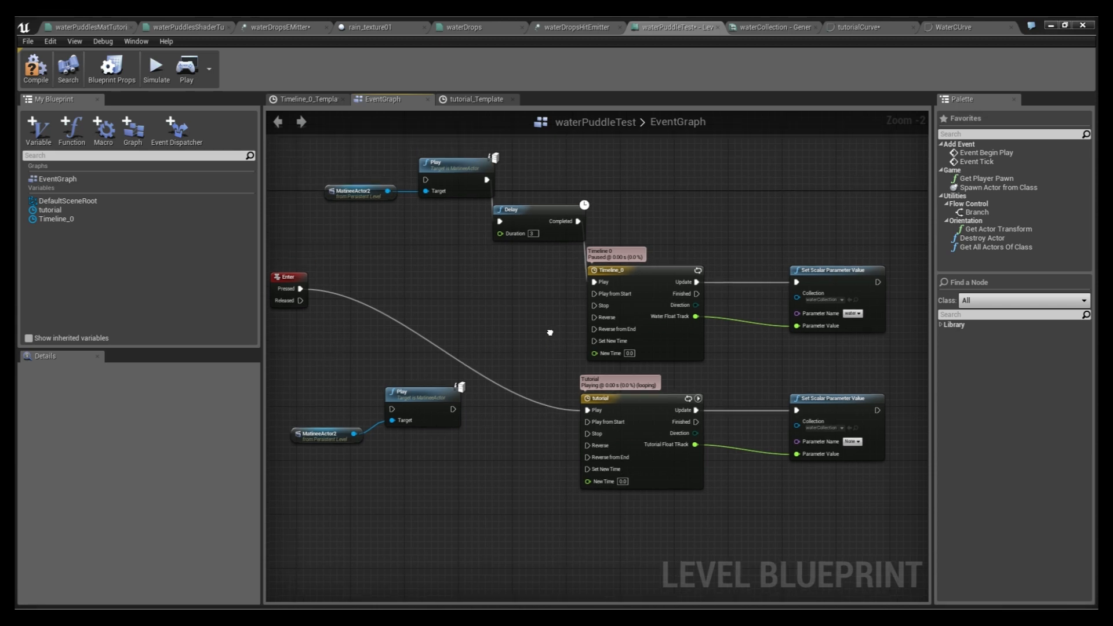
right_click_drag(341, 314, 444, 347)
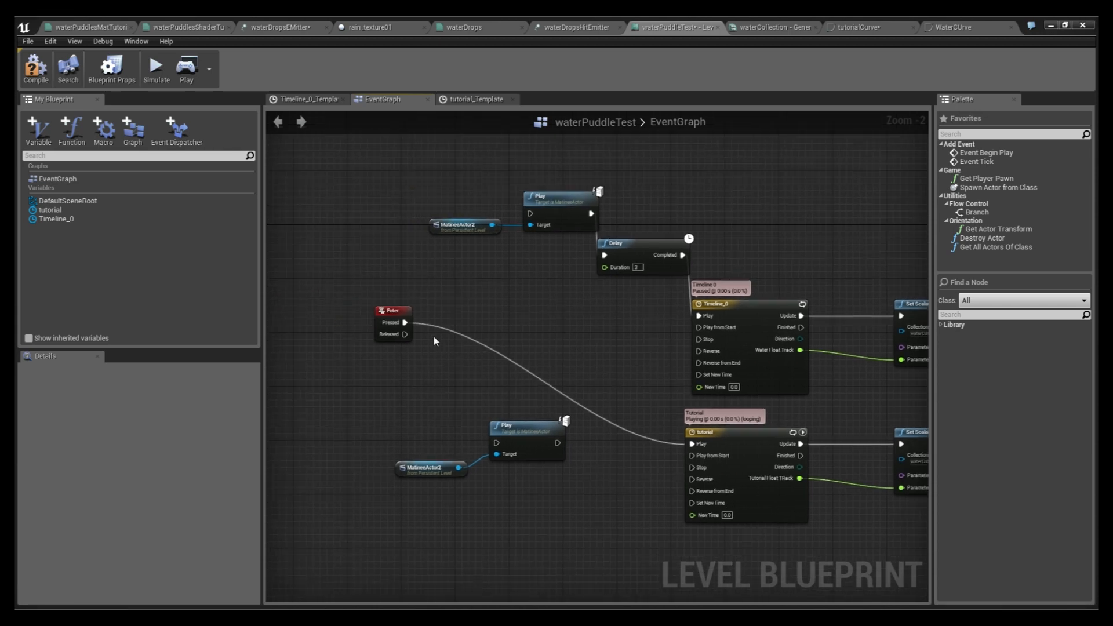
Step: Move the Enter event's Pressed connection from the tutorial timeline to the matinee Play node that feeds the Delay
left_click_drag(405, 322, 691, 444)
left_click_drag(451, 327, 425, 347)
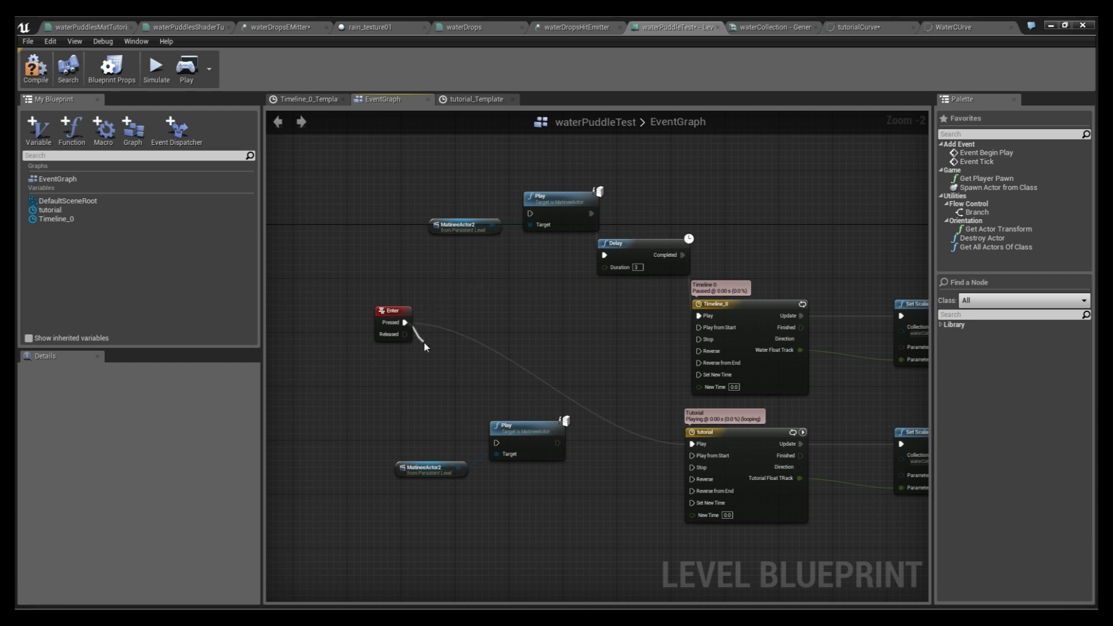
right_click_drag(405, 328, 436, 360)
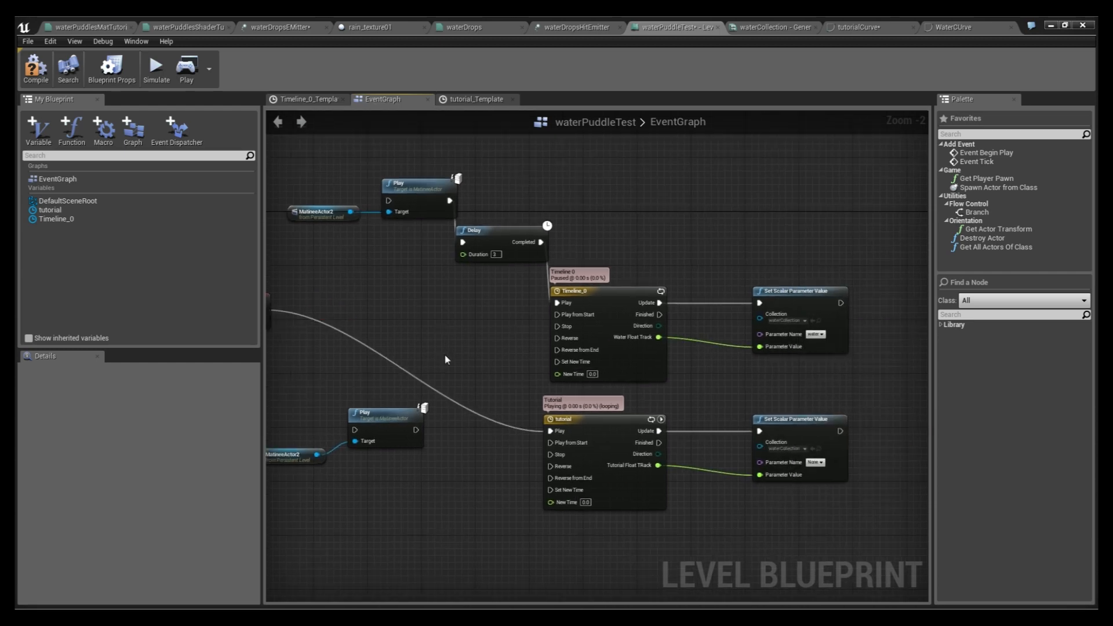
right_click_drag(453, 399, 506, 367)
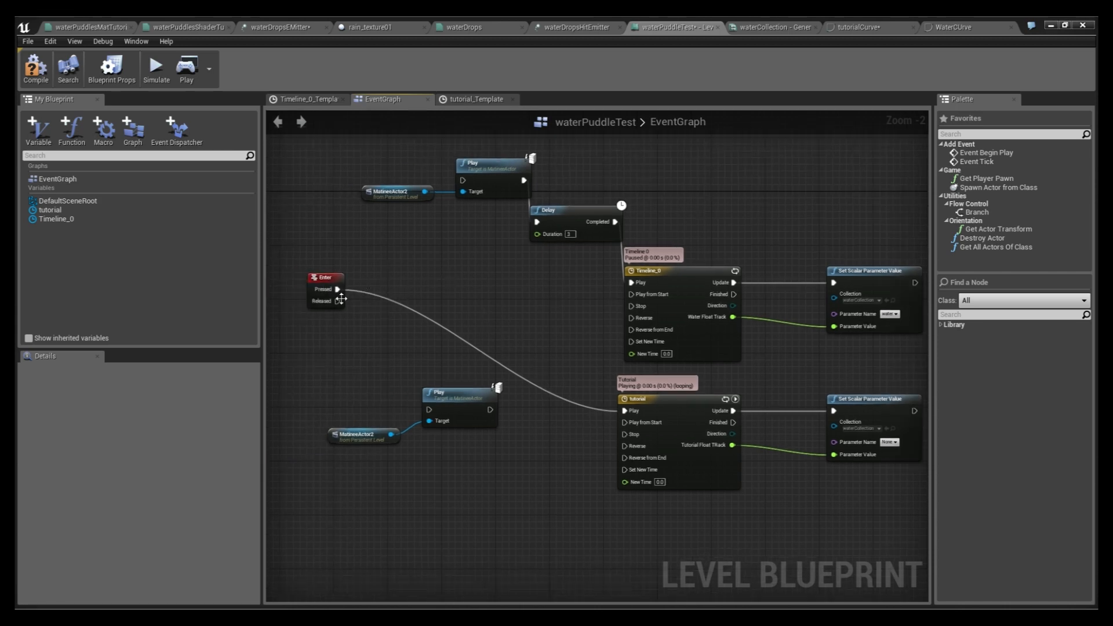
left_click_drag(336, 290, 464, 182, "ctrl")
right_click_drag(466, 187, 350, 193)
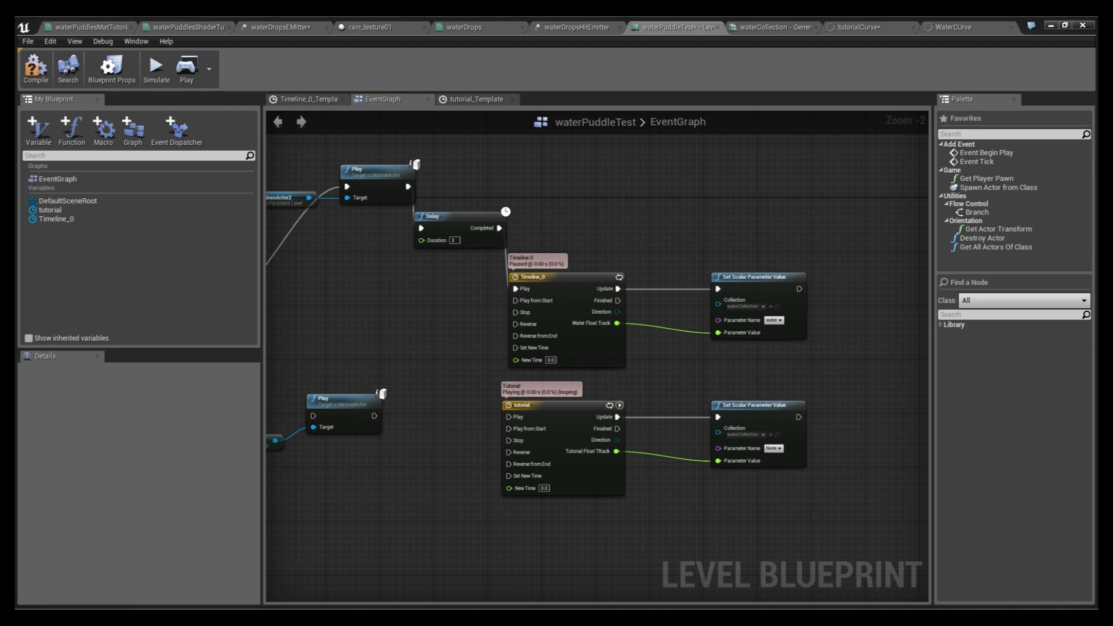
Step: Move the Delay node's Completed connection from Timeline_0 to the tutorial timeline's Play input
right_click_drag(272, 304, 432, 292)
mouse_move(402, 283)
left_mouse_down()
mouse_move(529, 314)
mouse_move(400, 287)
left_mouse_up()
right_click_drag(525, 270, 450, 272)
left_click_drag(413, 252, 547, 168)
left_click_drag(547, 221, 613, 409)
left_click(519, 323)
right_click_drag(519, 325, 390, 318)
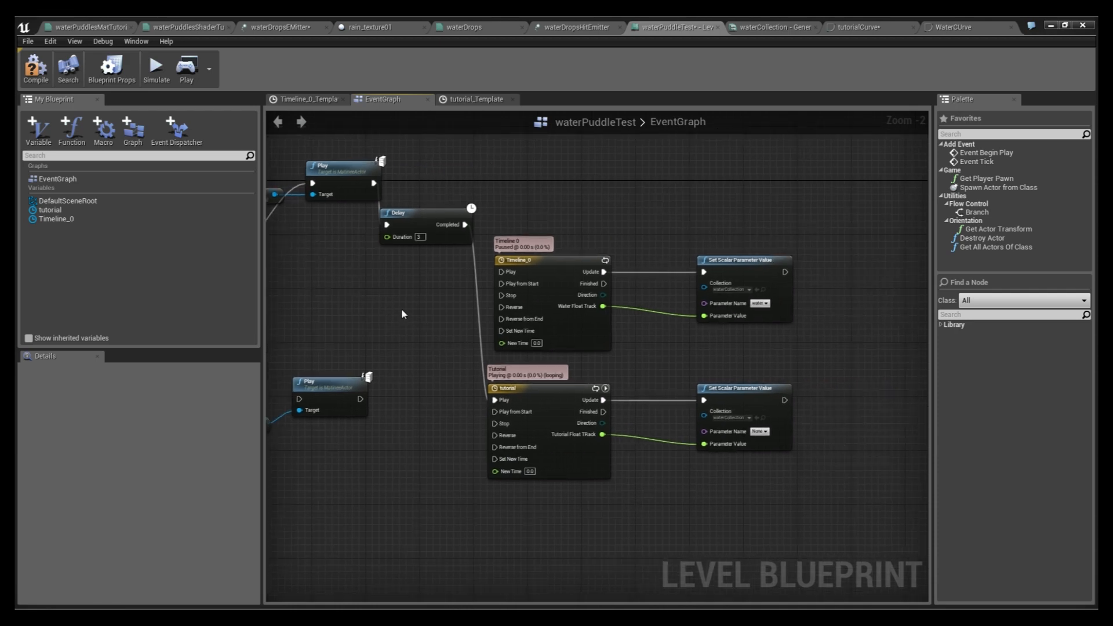
right_click_drag(459, 309, 494, 319)
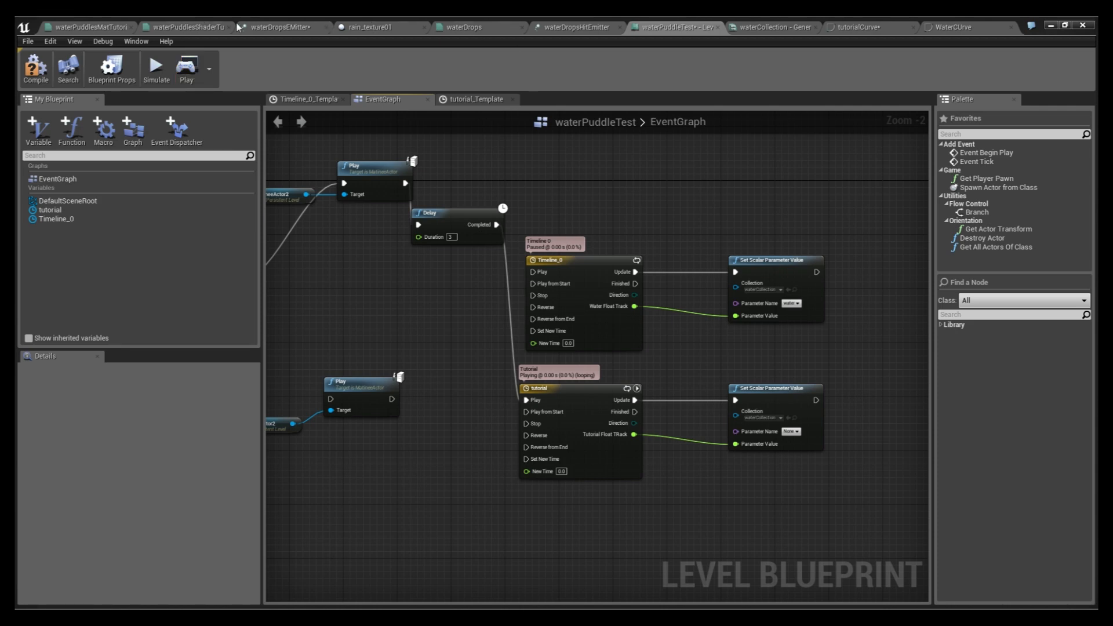
Step: Review the puddle shader material's graph around the water collection parameter and return to the level editor
left_click(170, 28)
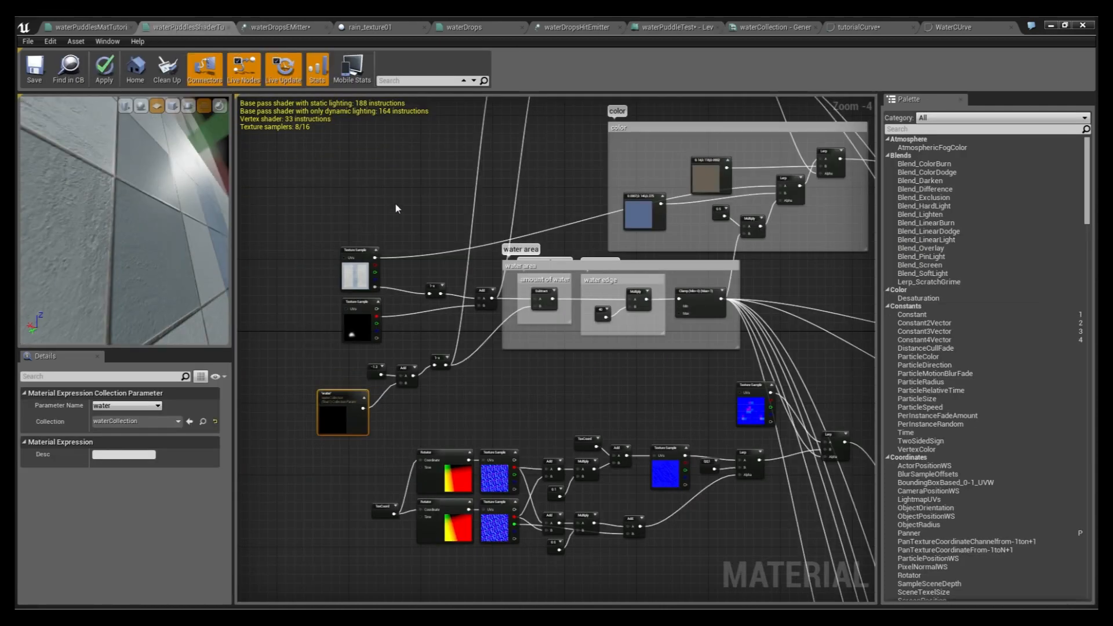
scroll(350, 249, "down", 3)
scroll(348, 251, "up", 3)
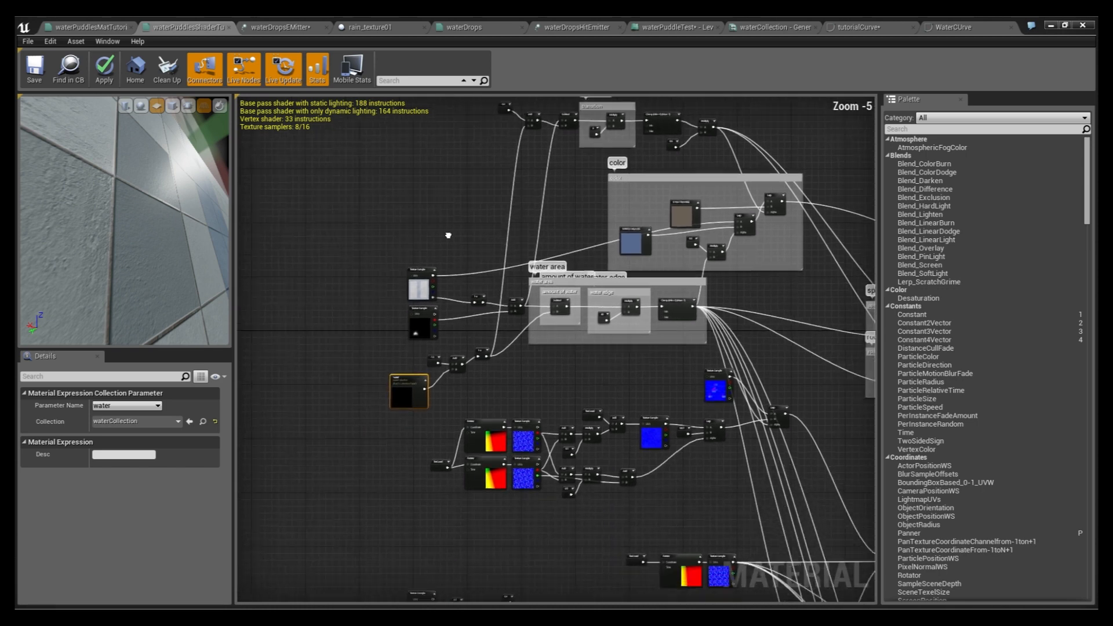
left_click(86, 75)
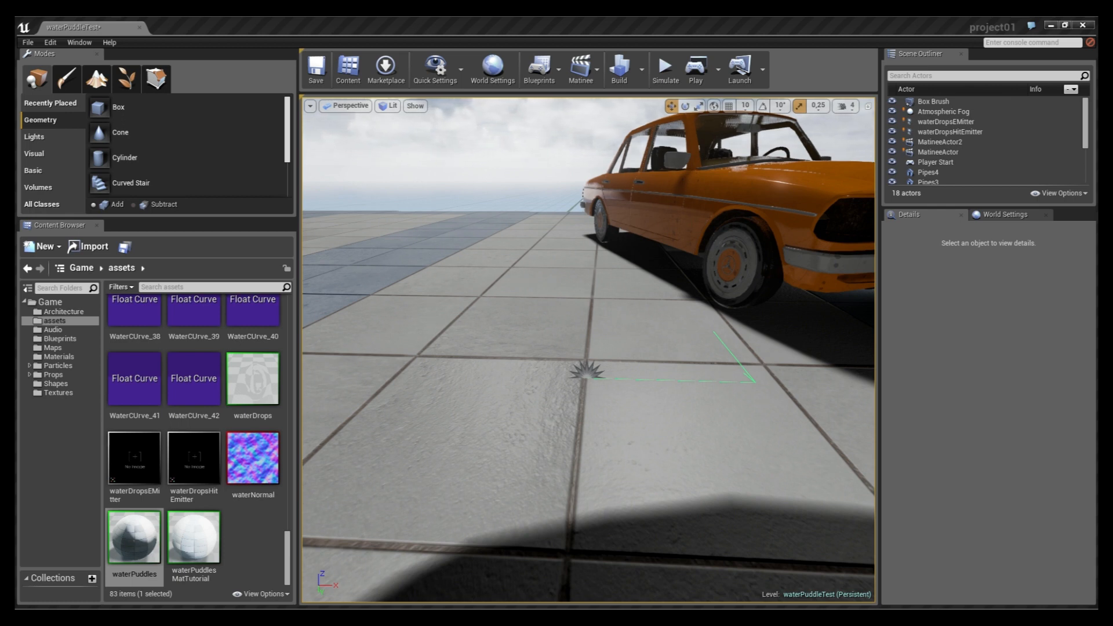
Step: Play the level in a standalone preview and fly around the pipe and car to examine the water drops and puddle
right_click_drag(701, 109, 684, 72)
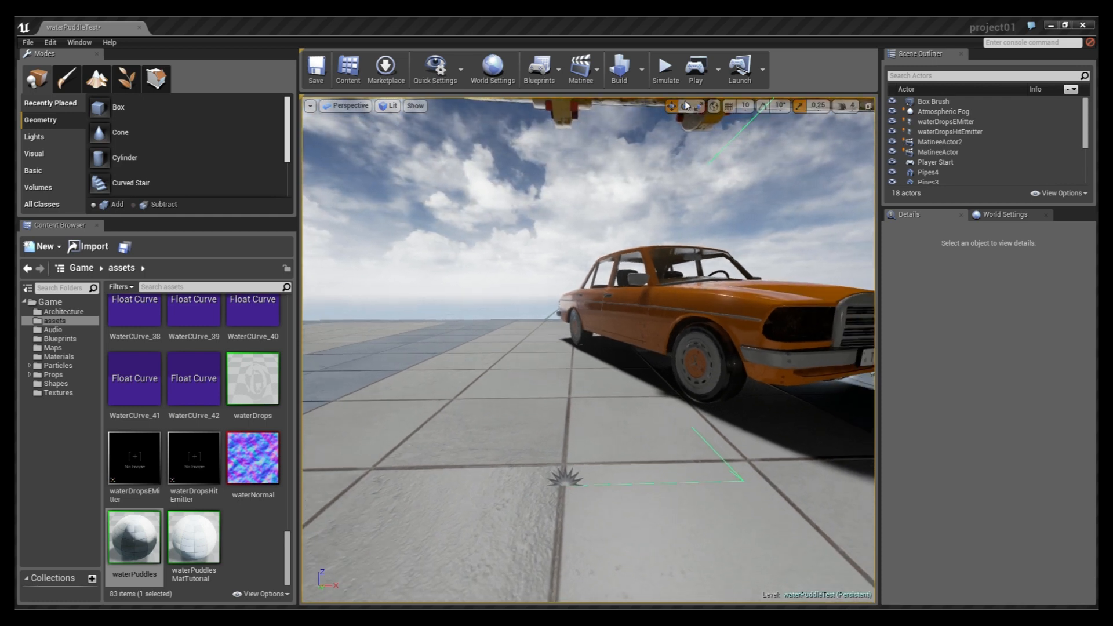
left_click(698, 70)
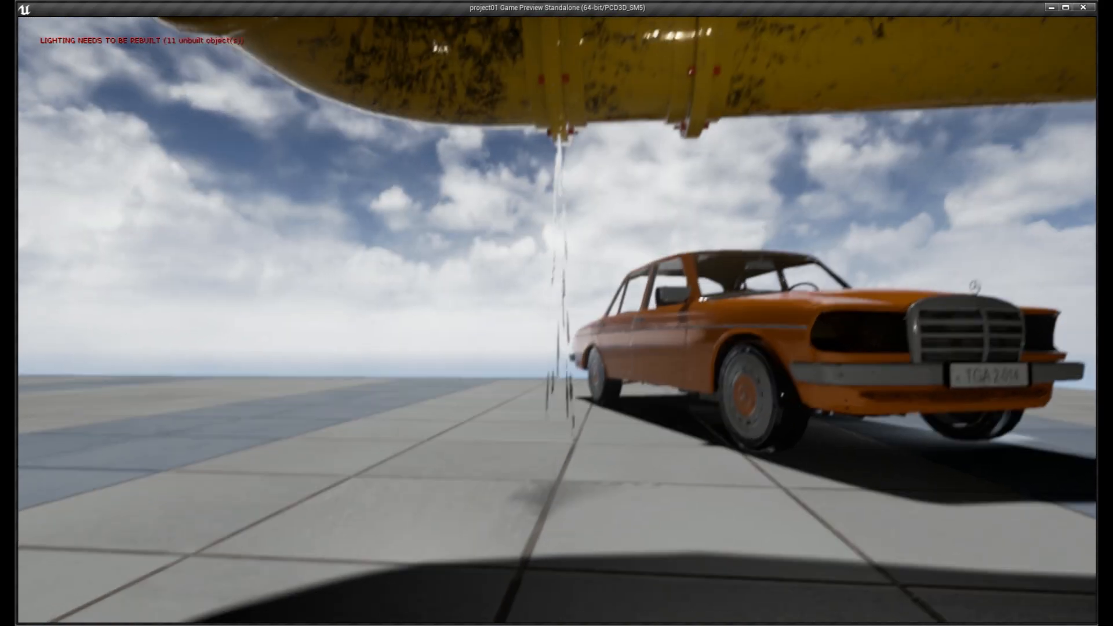
key("w")
key("e")
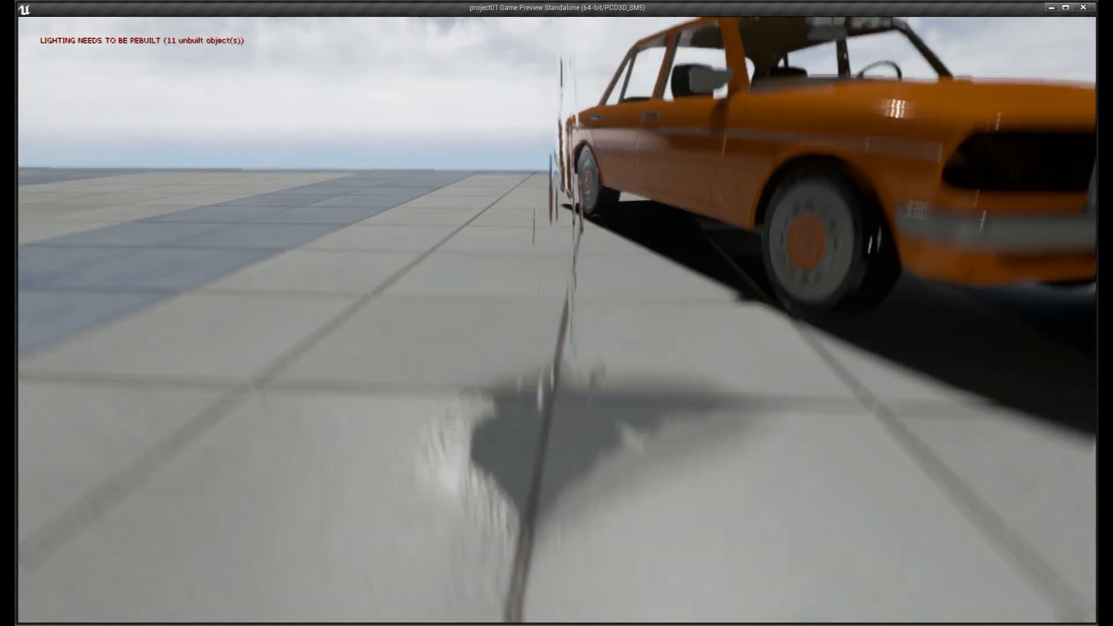
key("a")
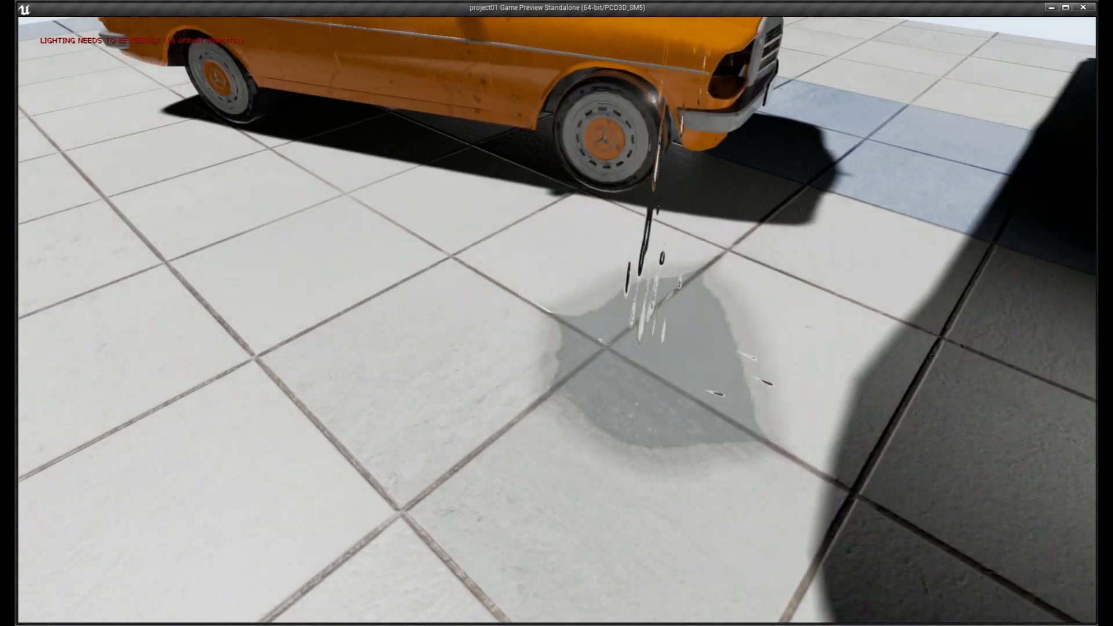
key("d")
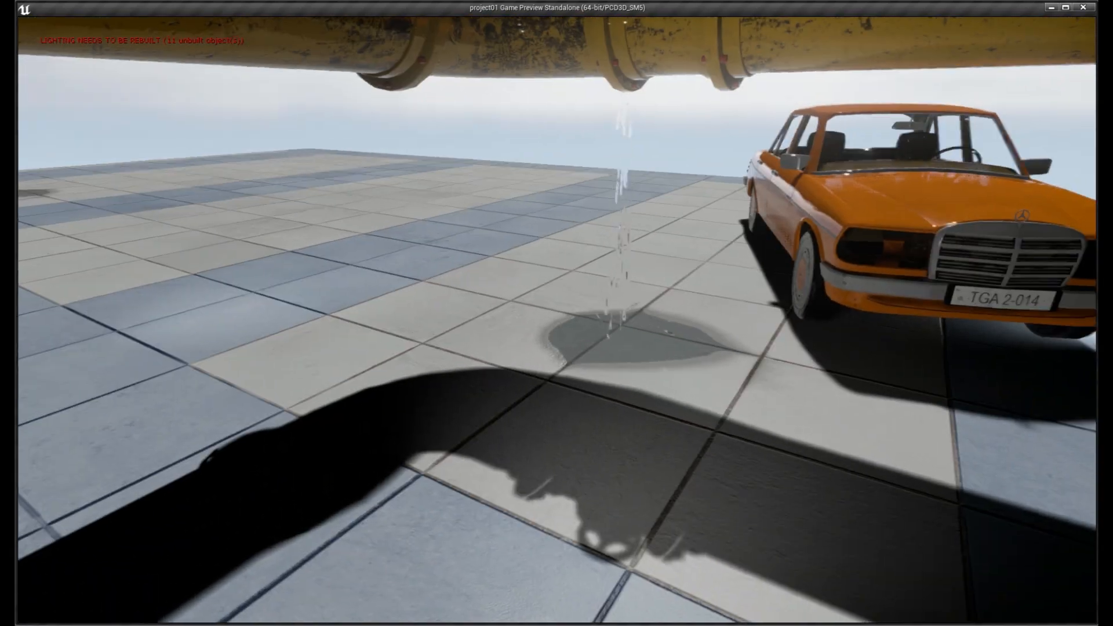
key("w")
key("q")
key("a")
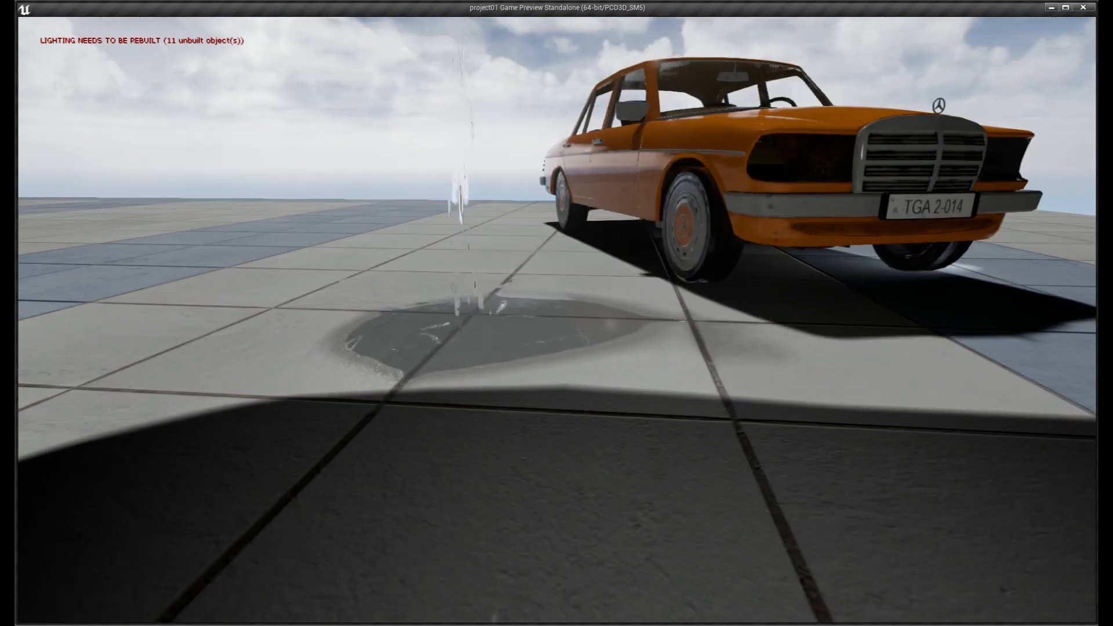
key("q")
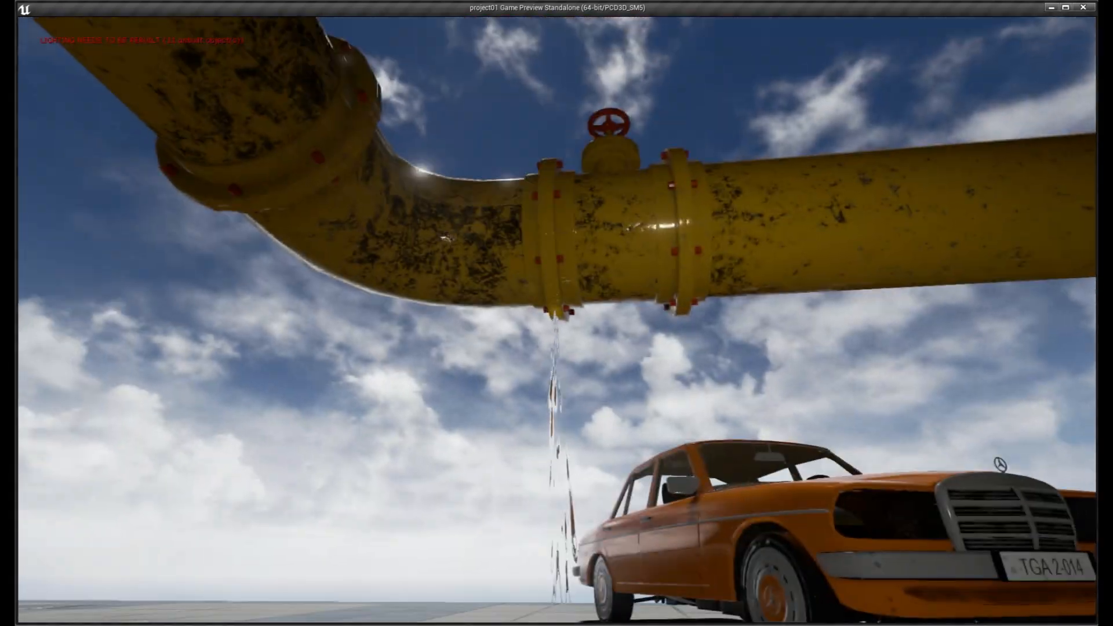
key("e")
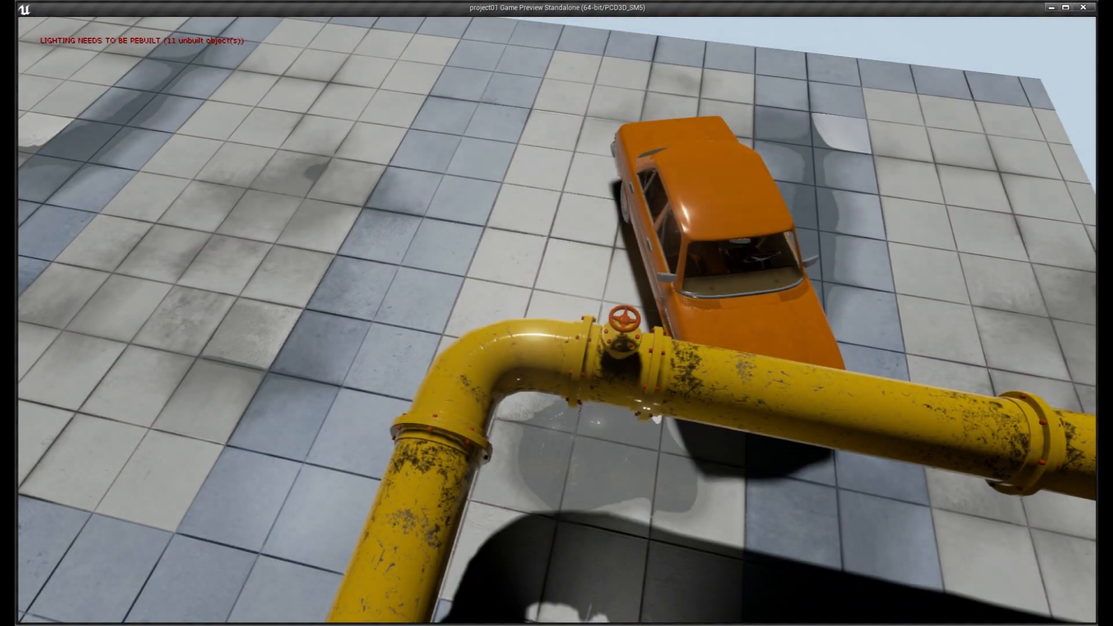
key("q")
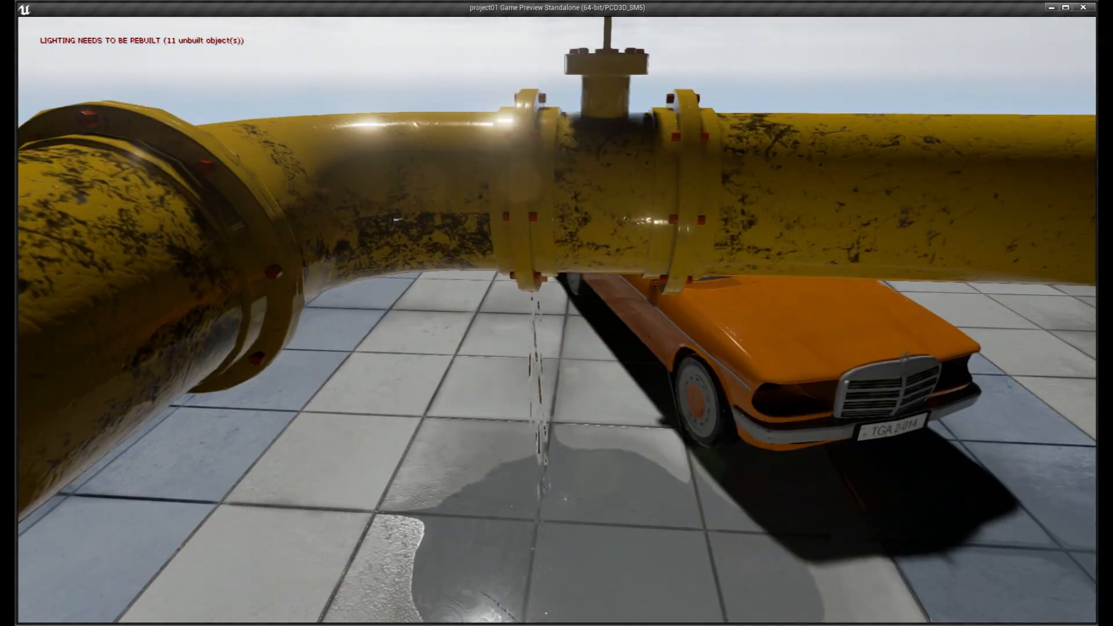